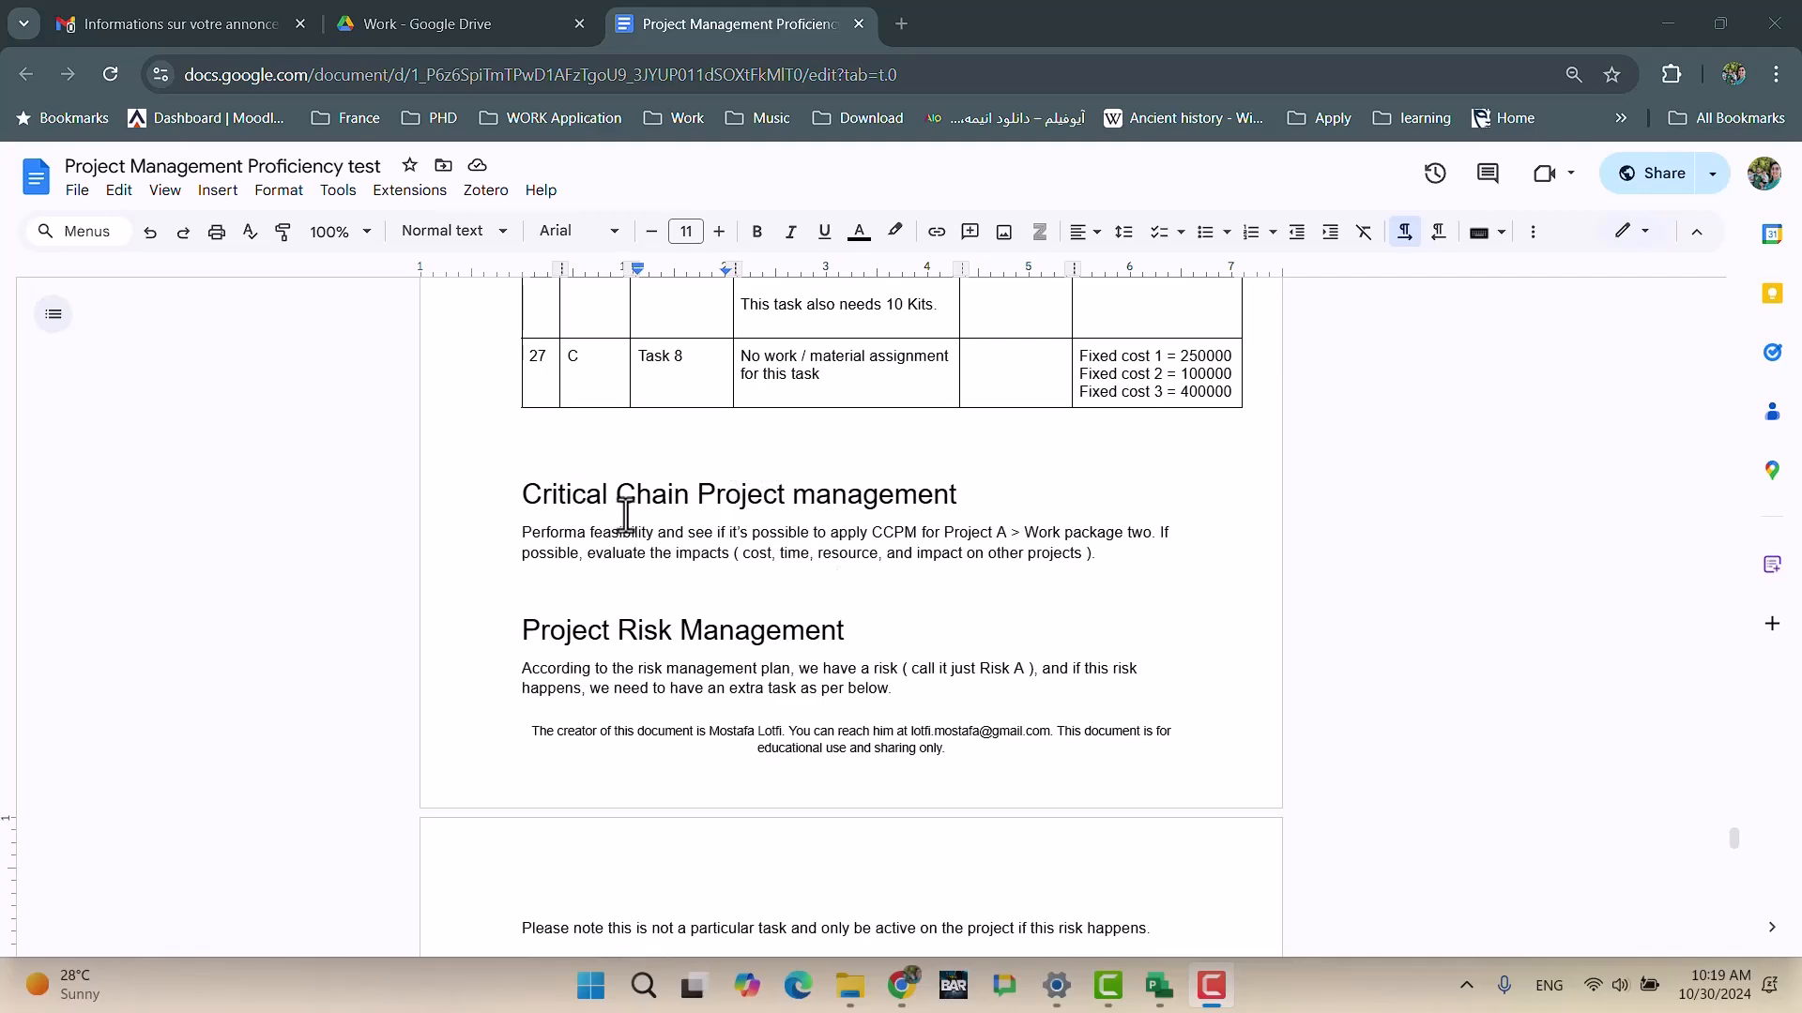
Step: Review the risk section text and its first table in the Google Docs brief
scroll(736, 634, down, 3)
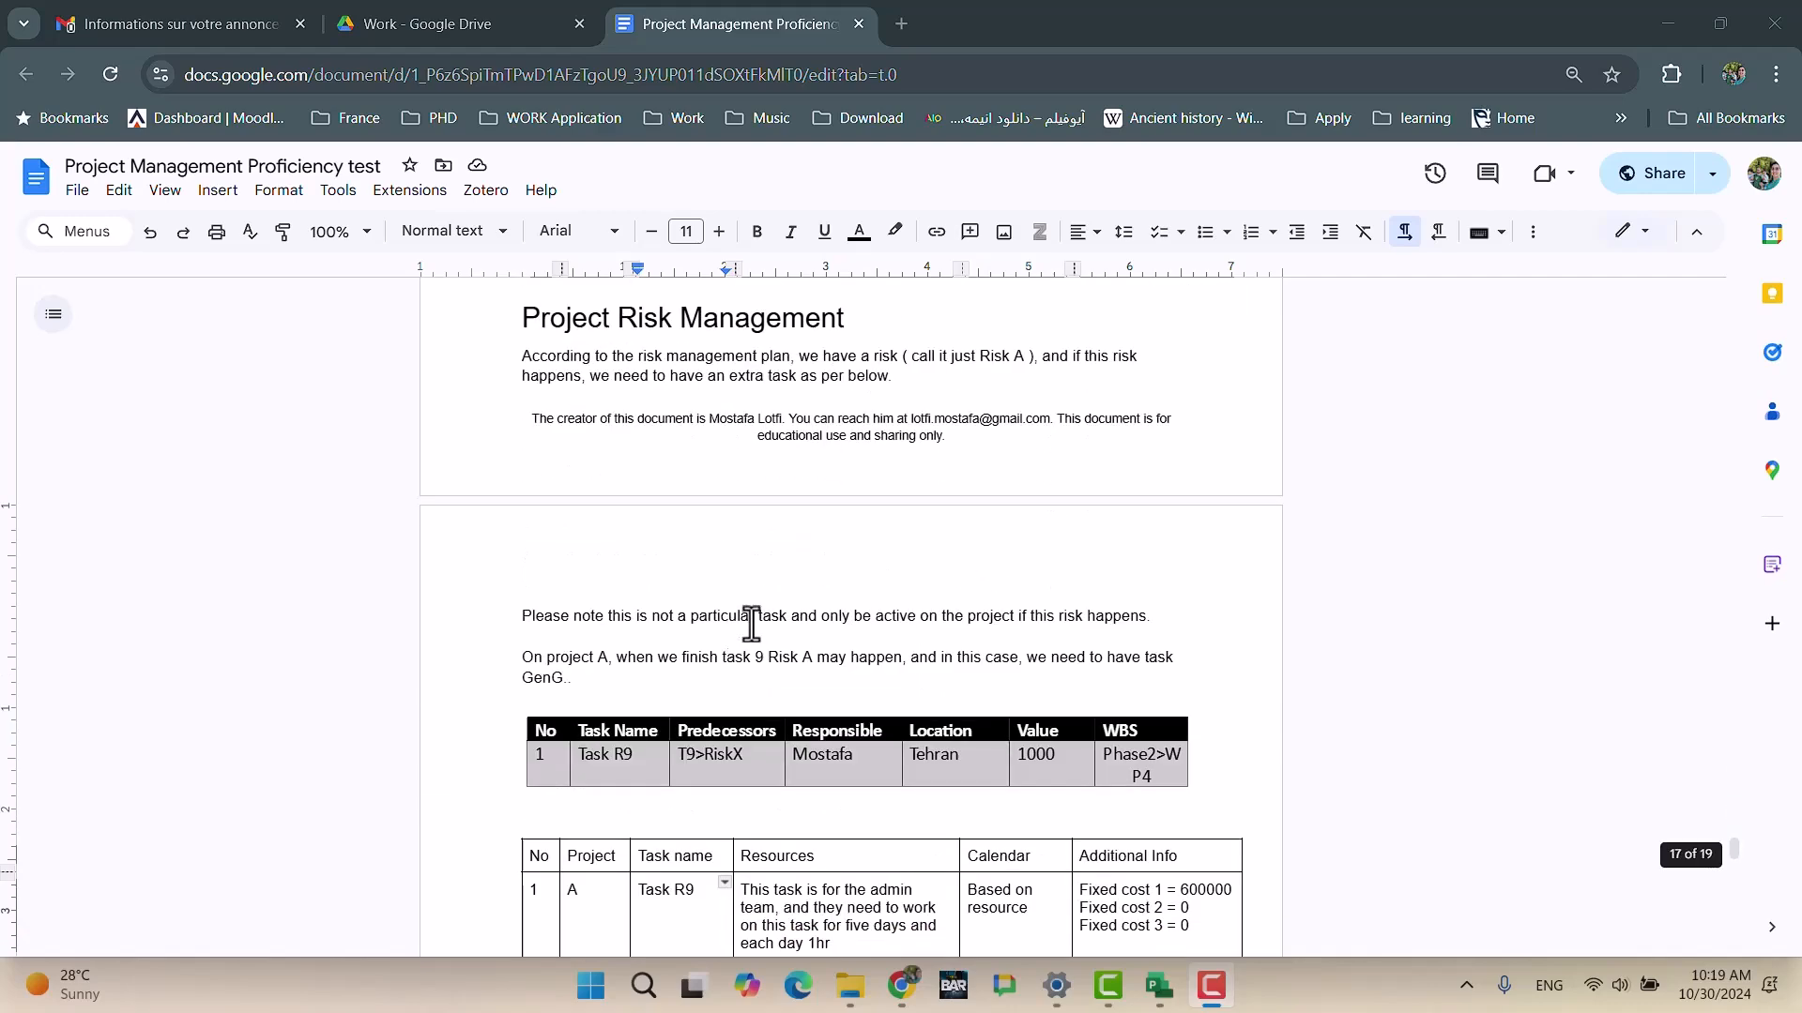
scroll(707, 442, up, 3)
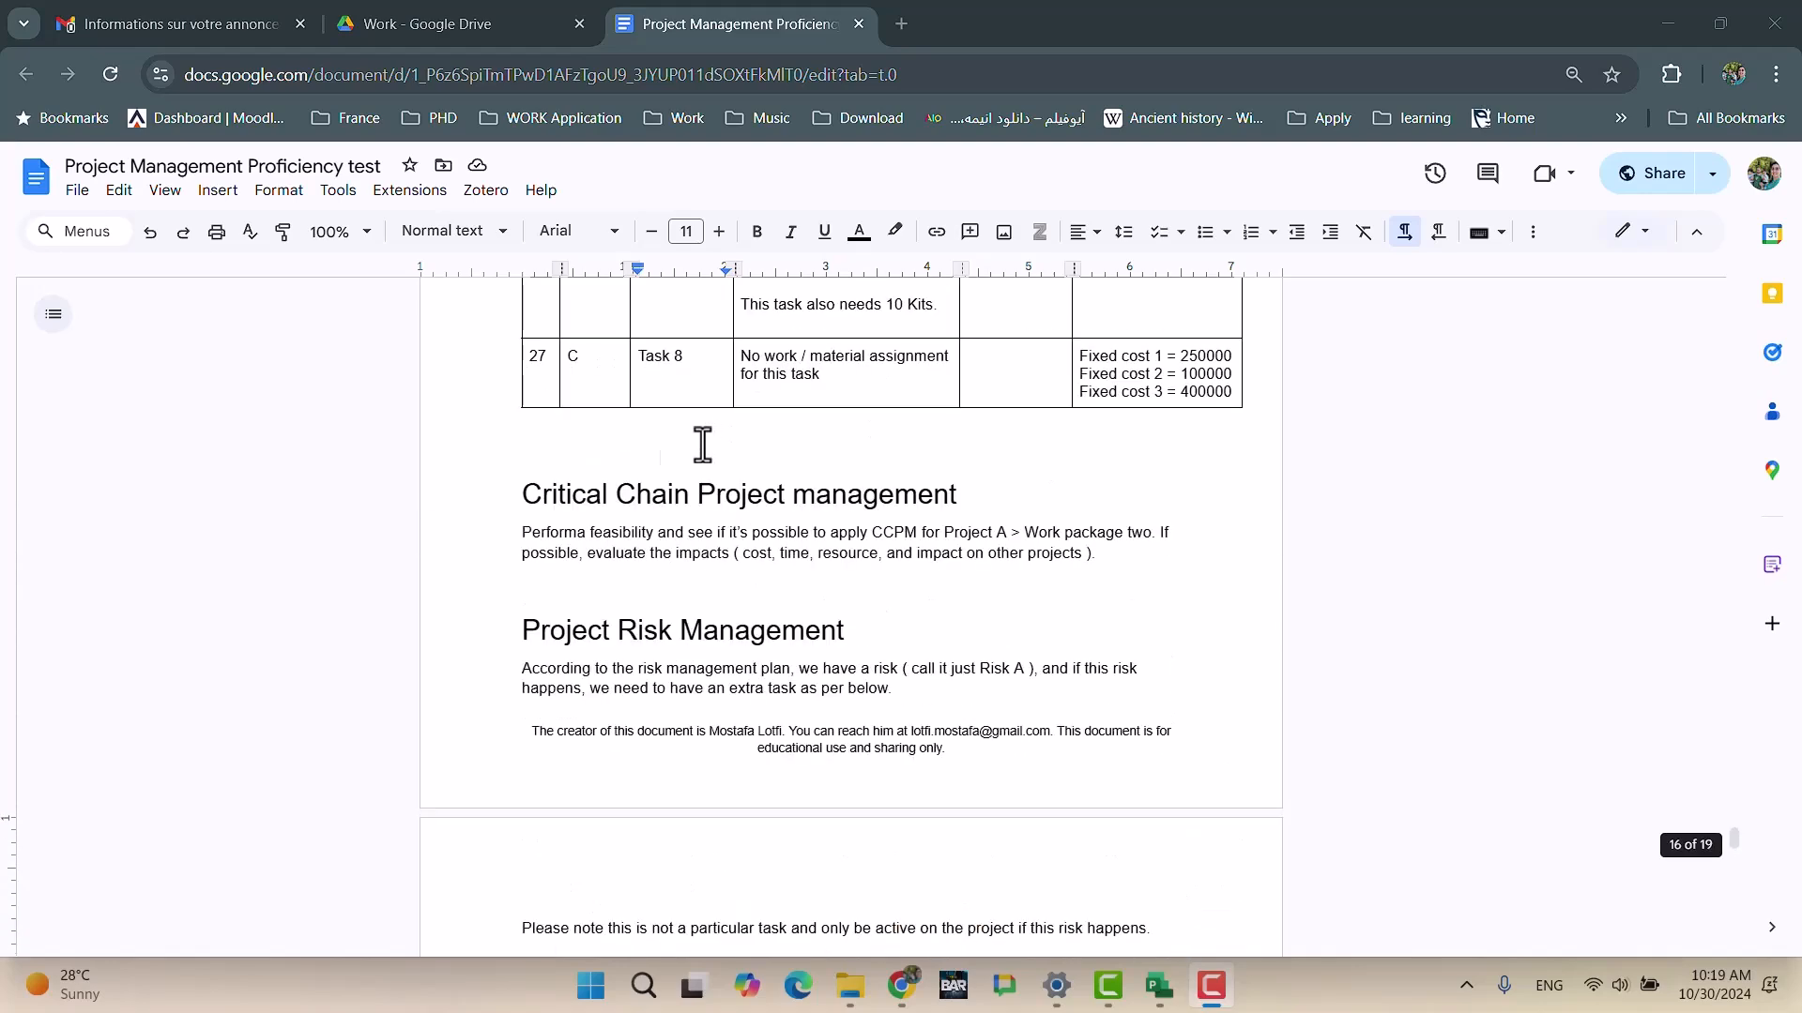
drag(1057, 563, 510, 503)
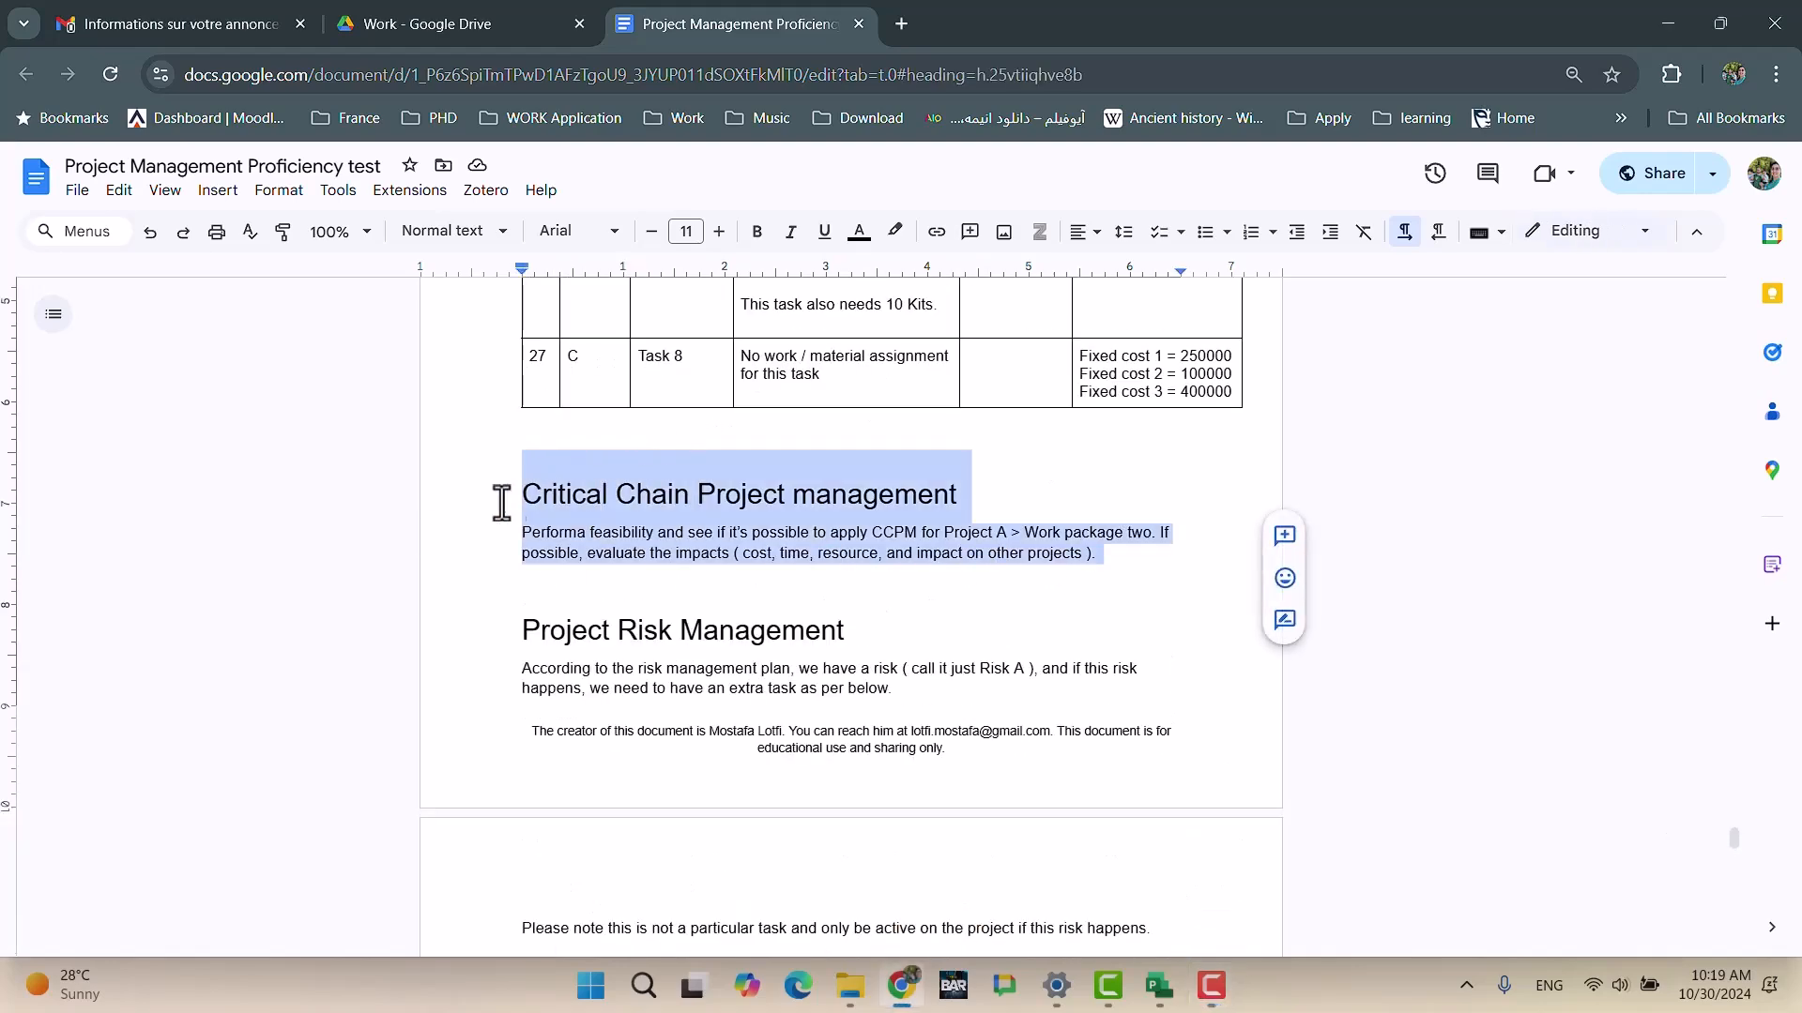
scroll(740, 535, down, 3)
drag(506, 319, 1146, 810)
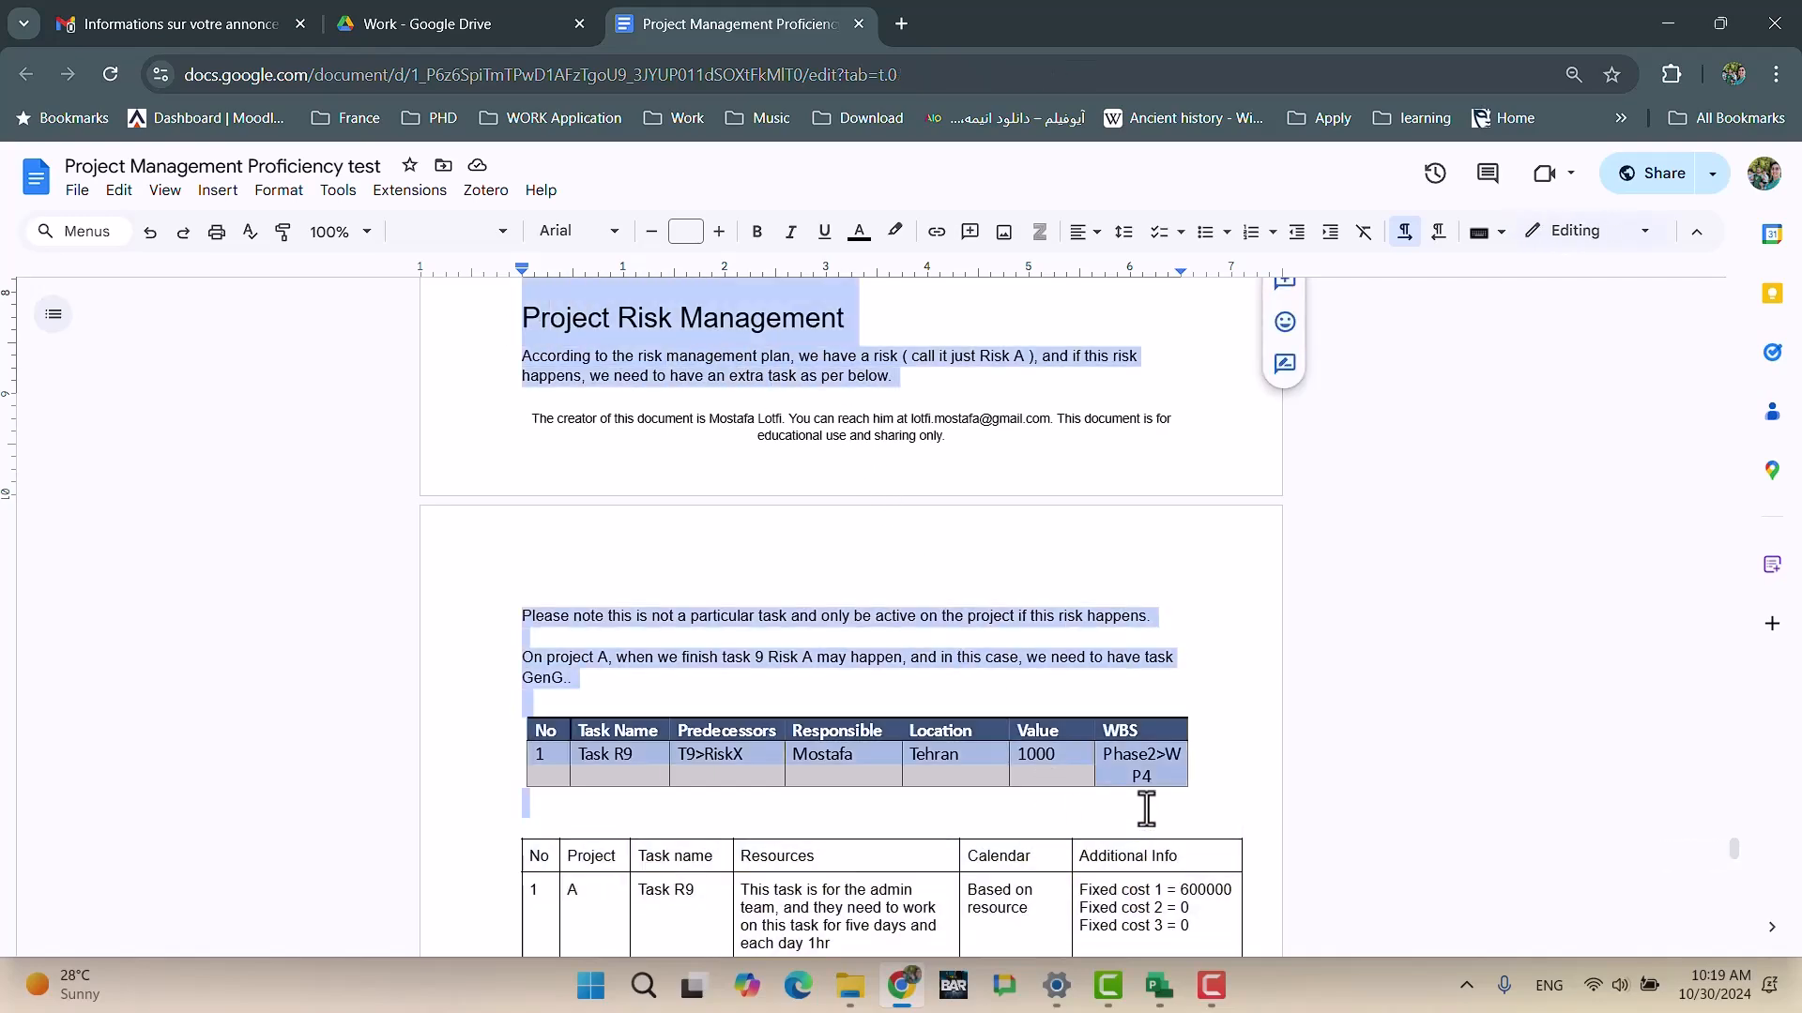
scroll(1117, 827, down, 5)
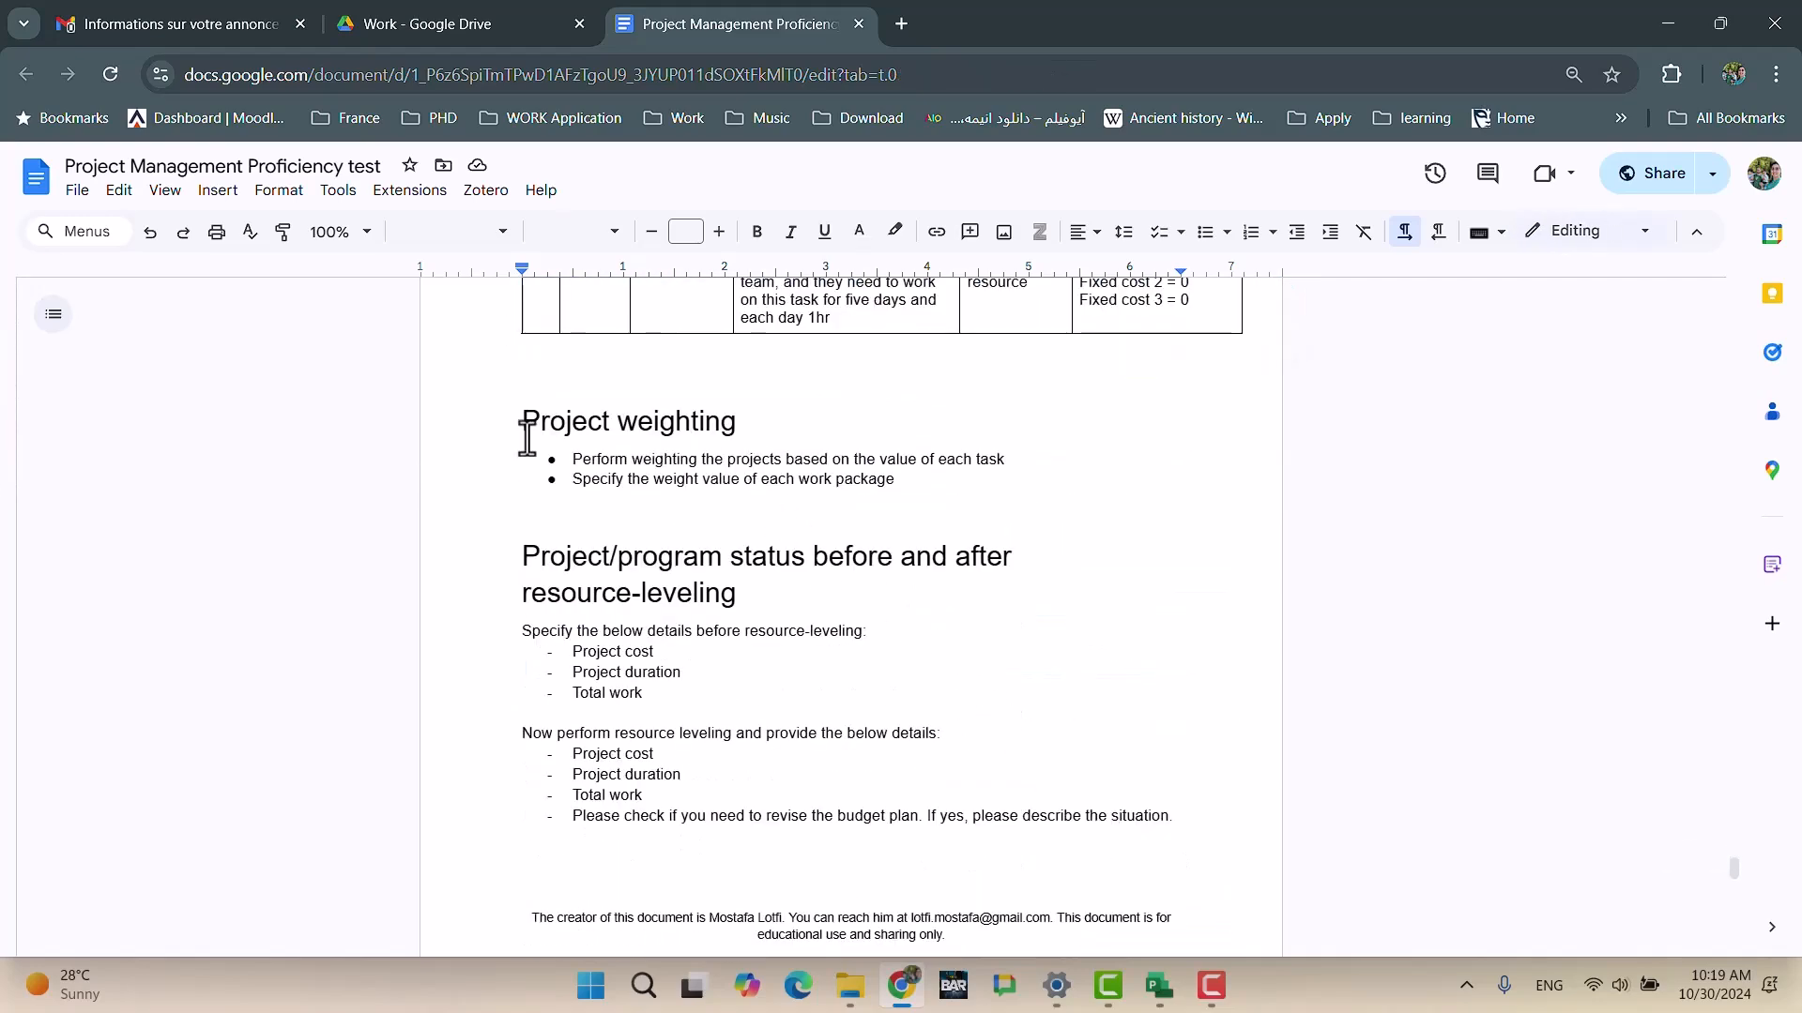
scroll(913, 475, up, 3)
scroll(913, 481, up, 3)
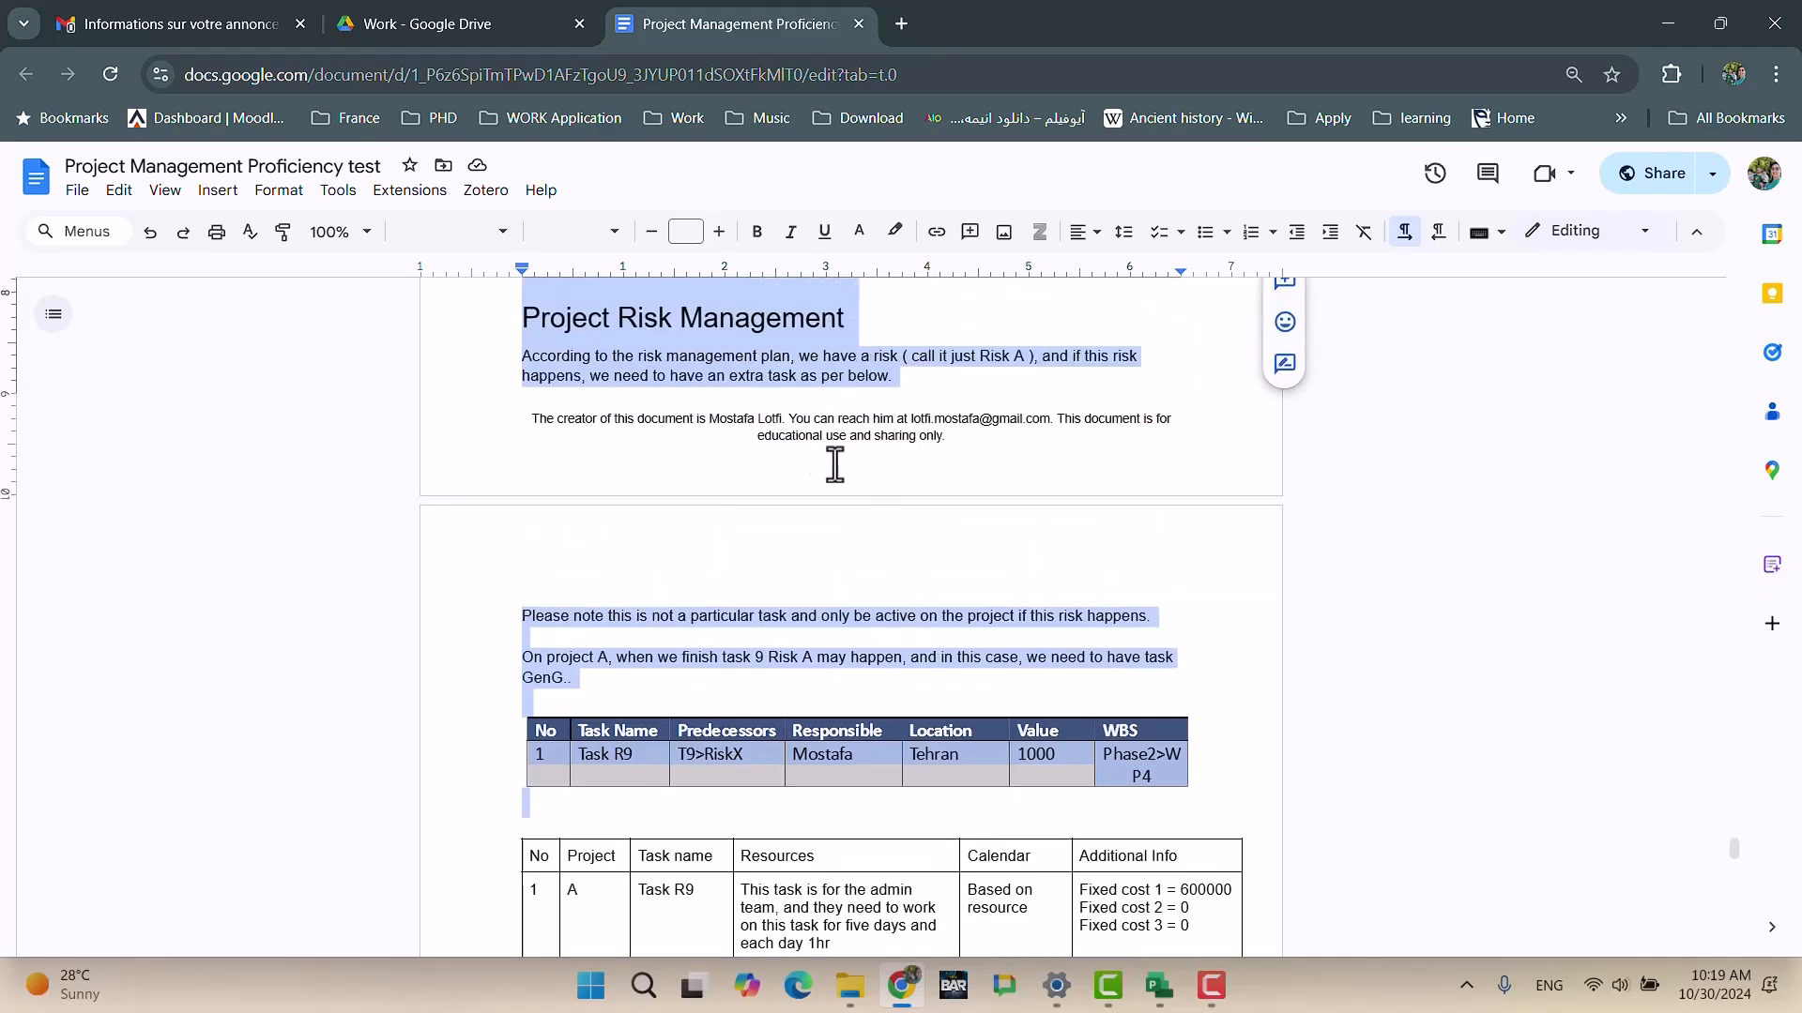
click(695, 317)
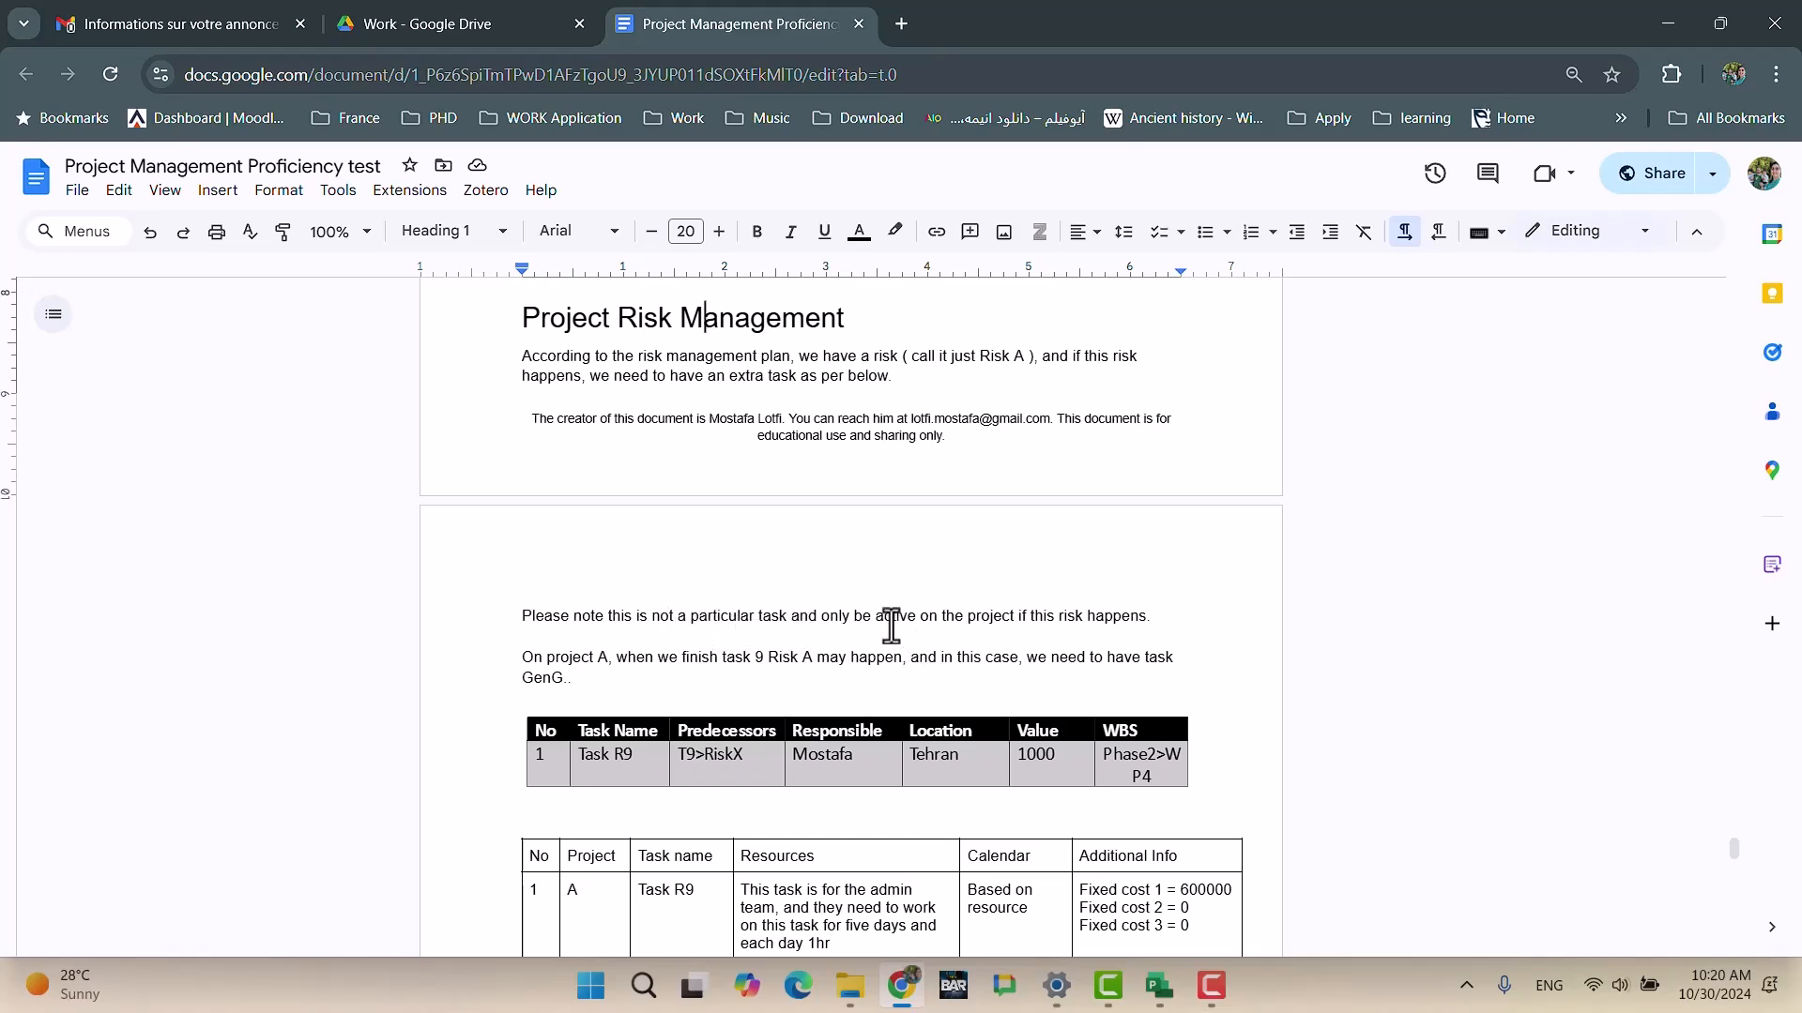
Step: Replace 'GenG' with 'R9' in the risk paragraph and bring up the open Project file previews
click(531, 672)
double_click(544, 677)
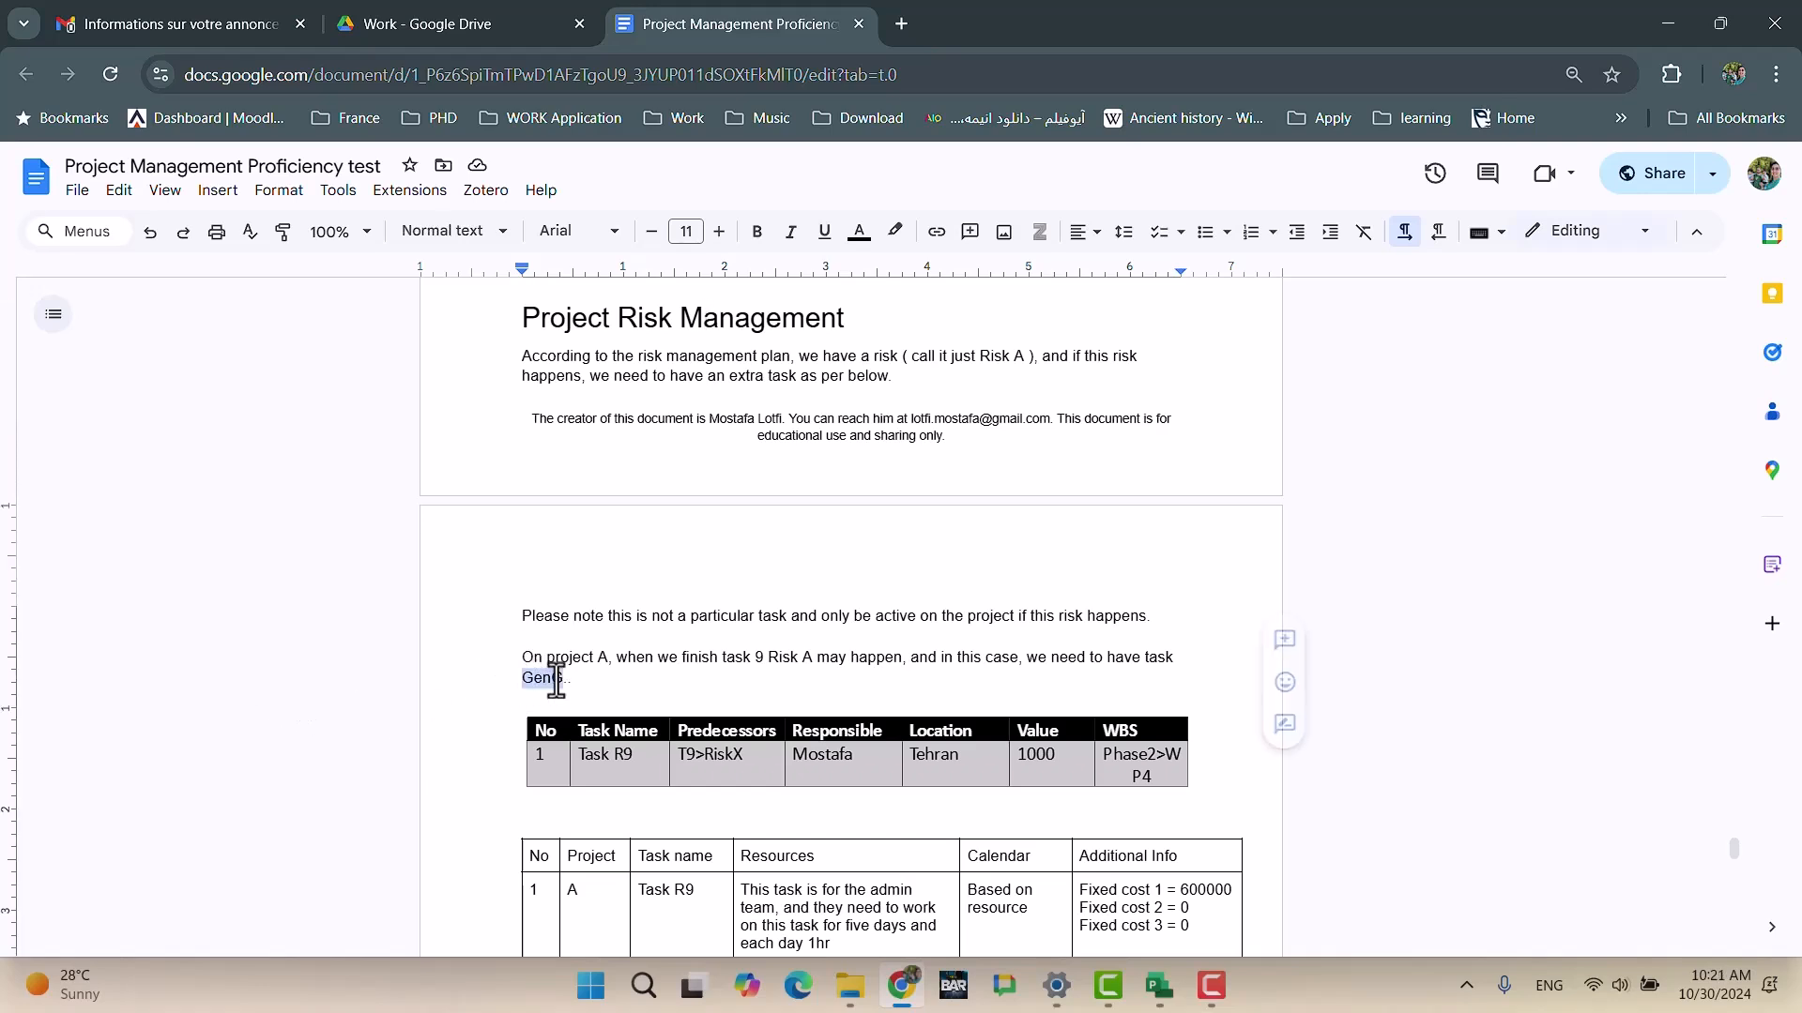
text(R9)
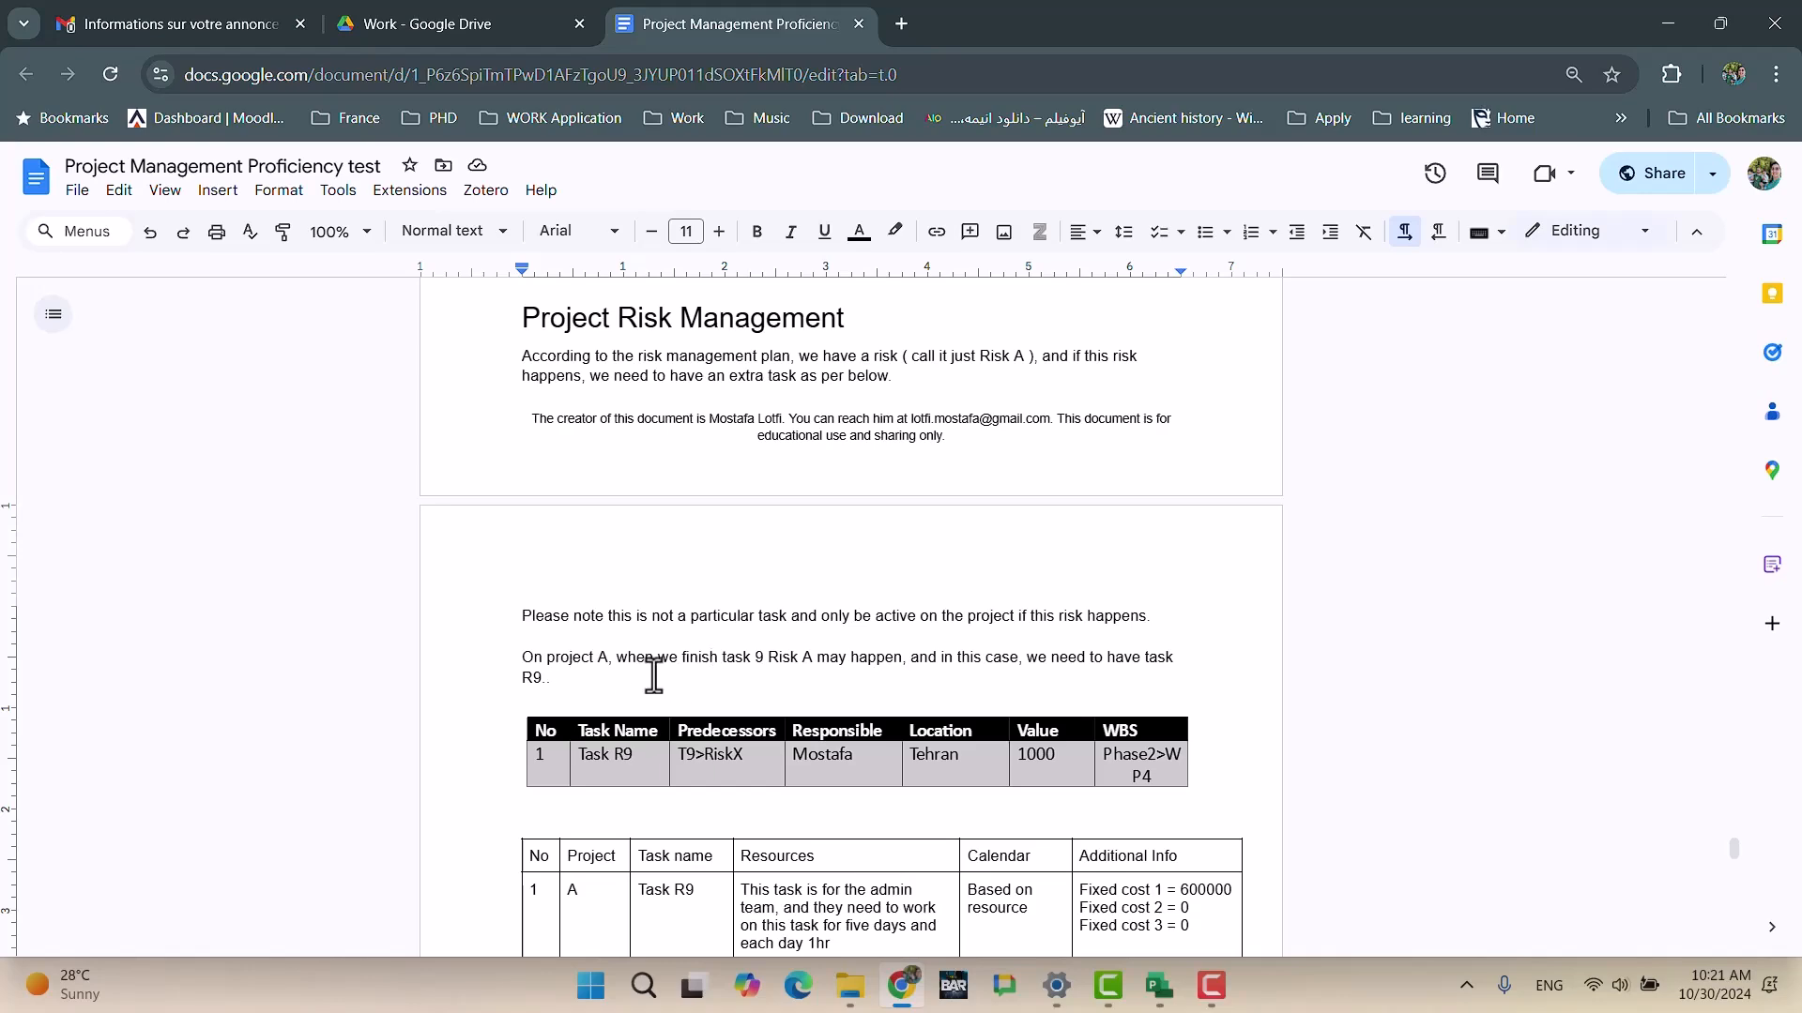
scroll(637, 671, down, 3)
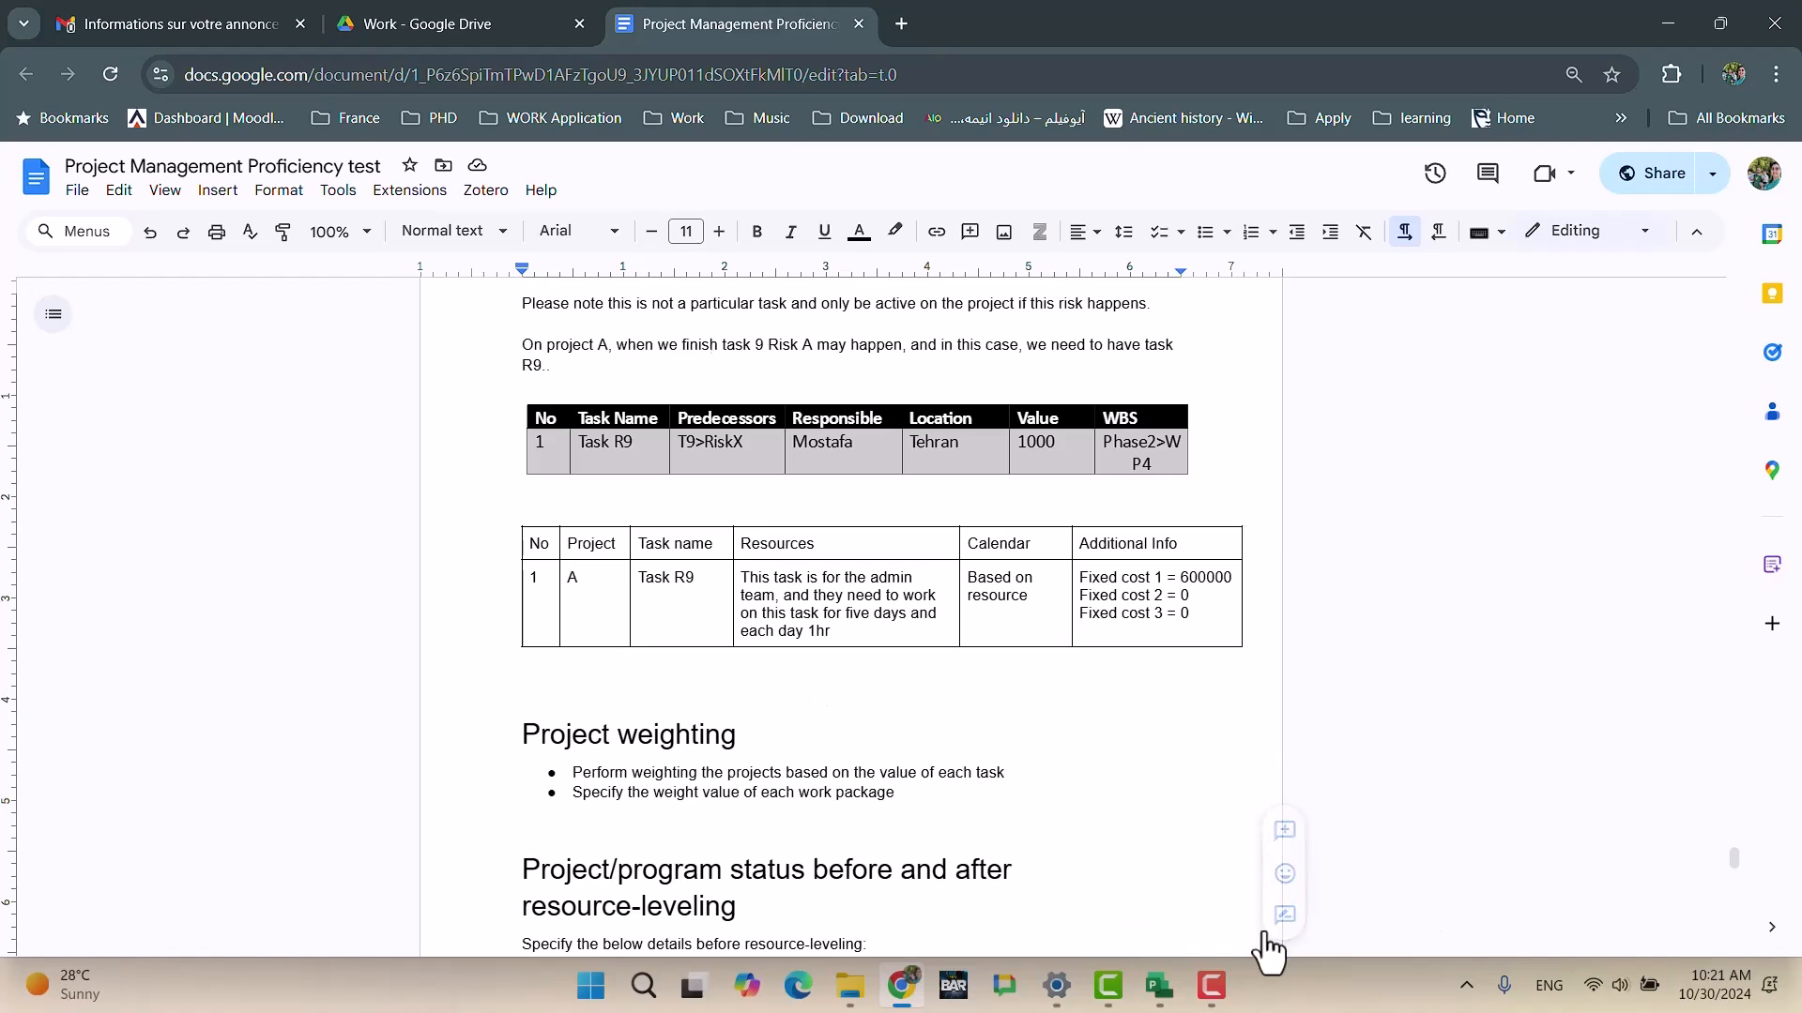
mouse_move(1157, 958)
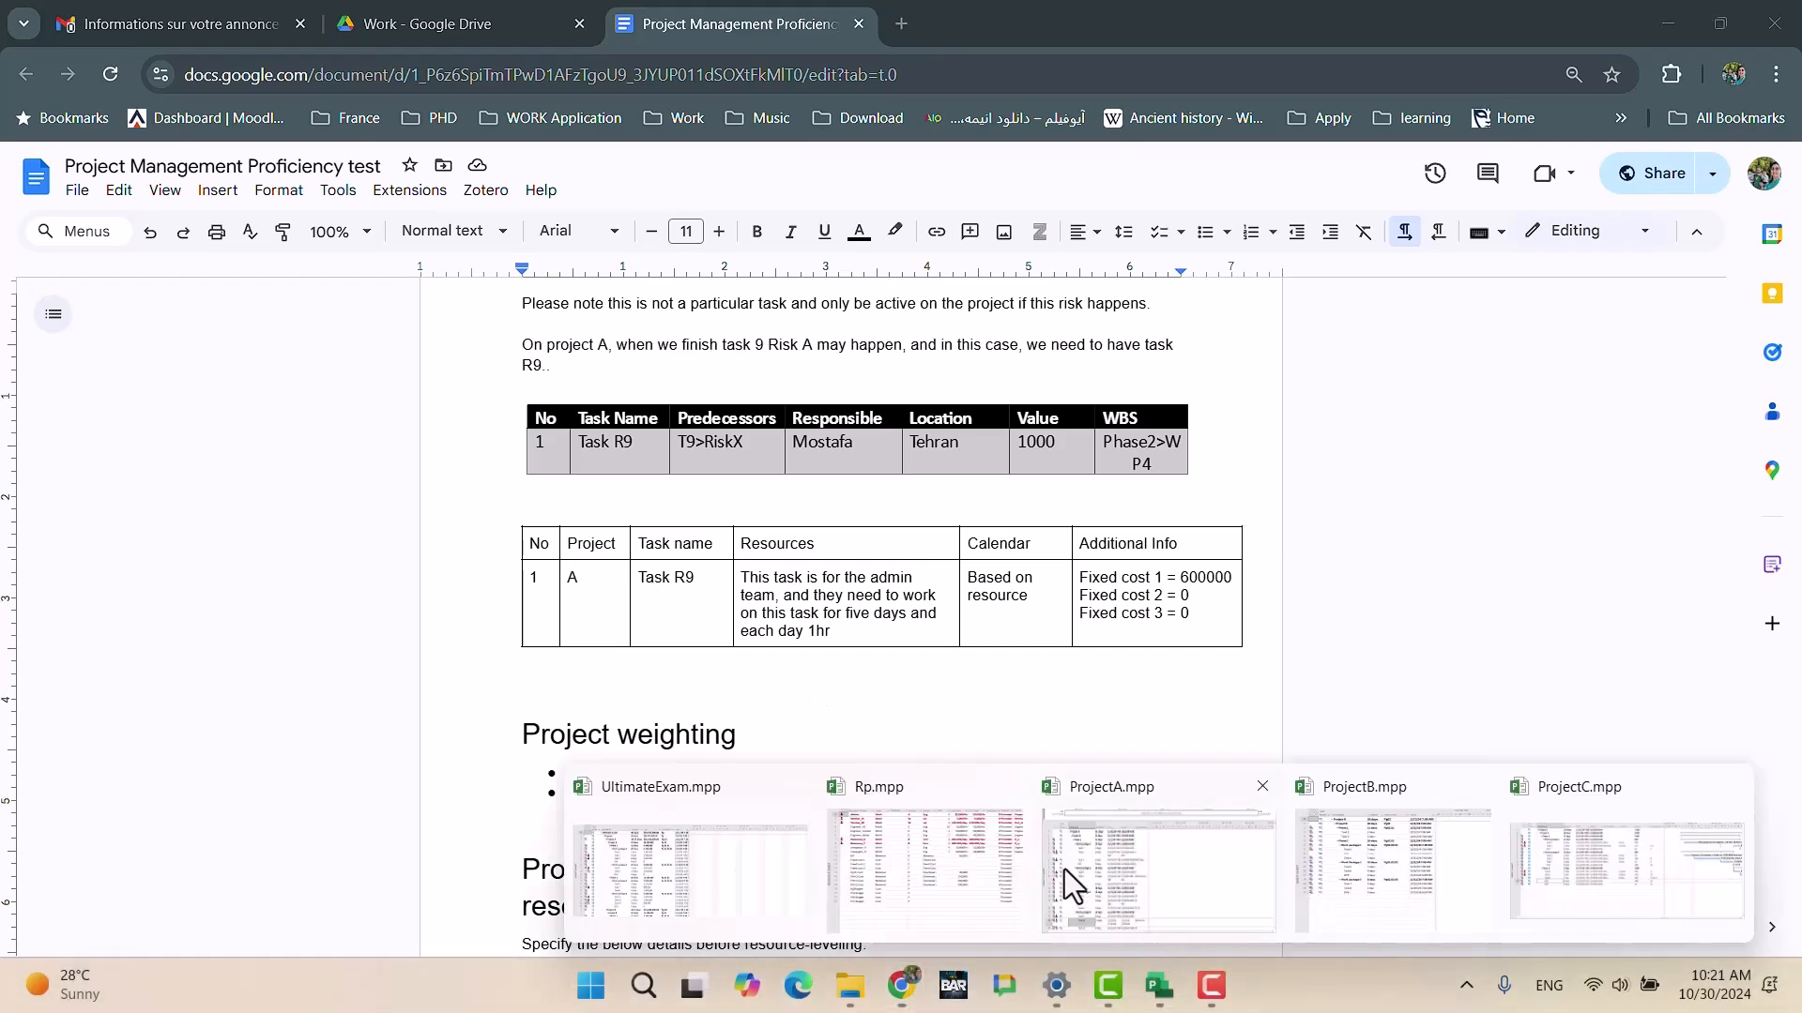
Step: In ProjectA, insert a task named 'Risk A - Happened?' above Task 10
click(1161, 869)
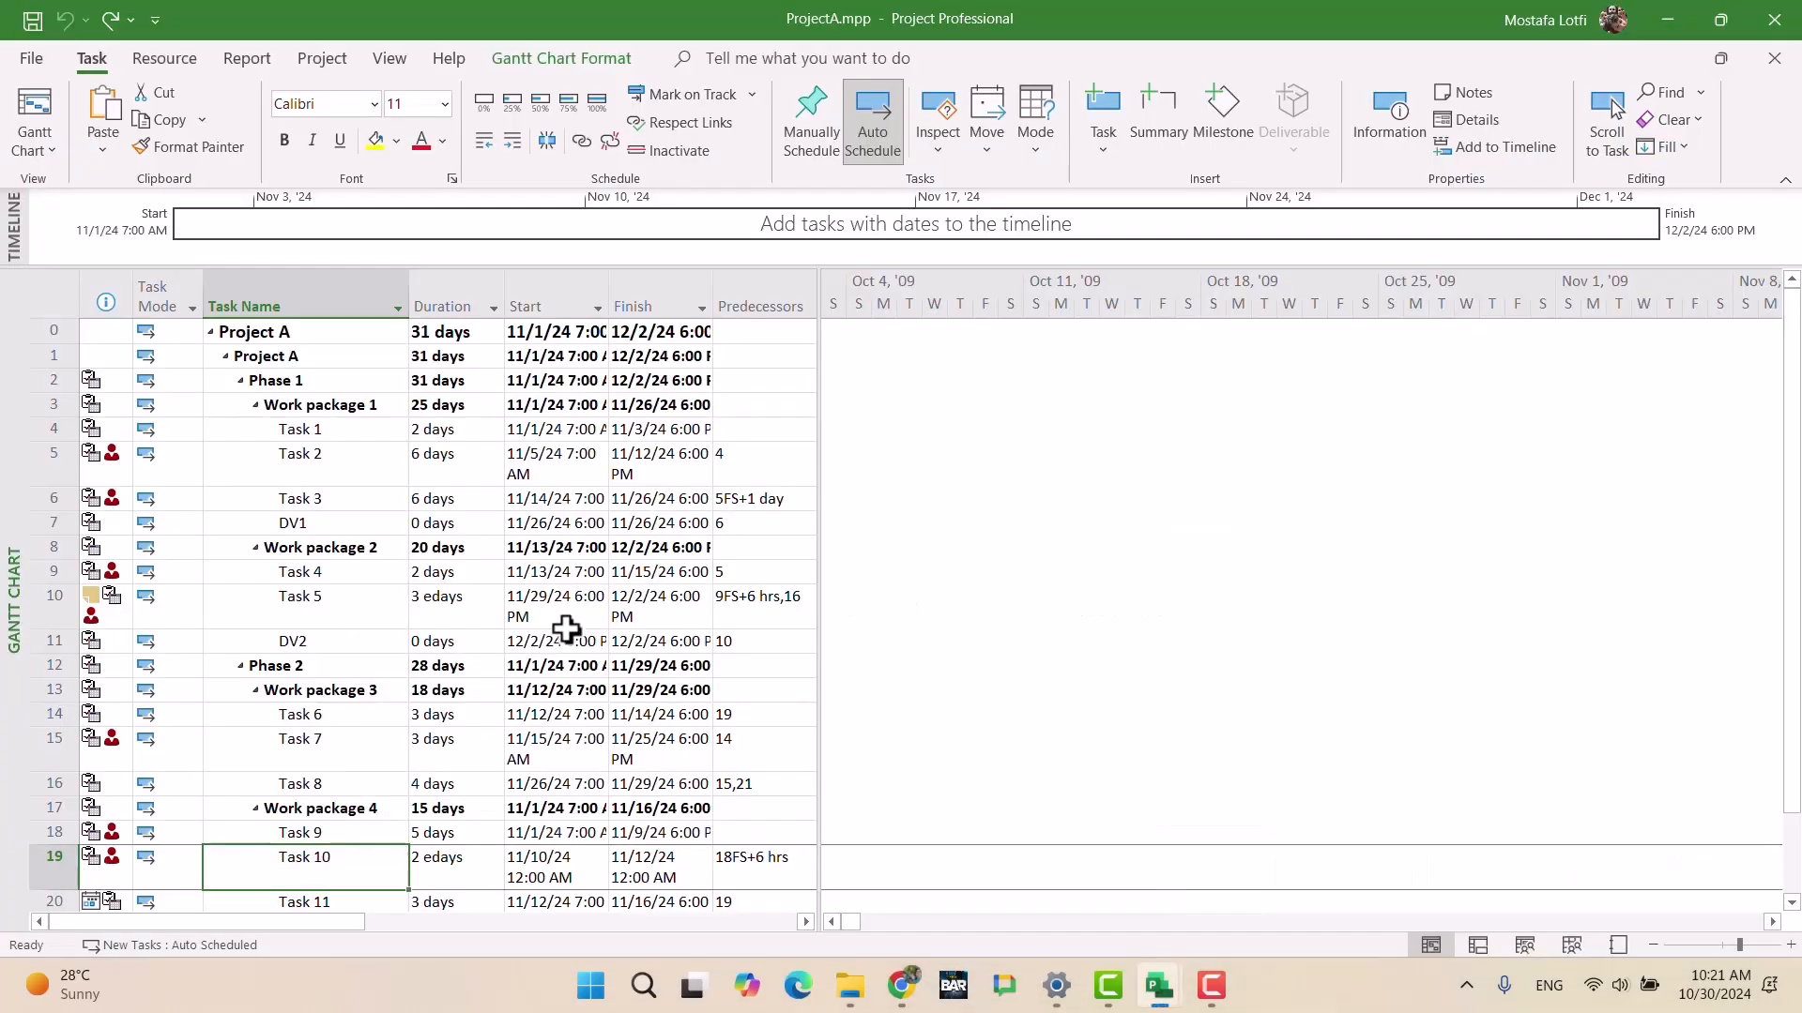
click(336, 811)
click(332, 854)
key(Insert)
text(risk)
key(BackSpace)
key(BackSpace)
key(BackSpace)
key(BackSpace)
text(Risk A)
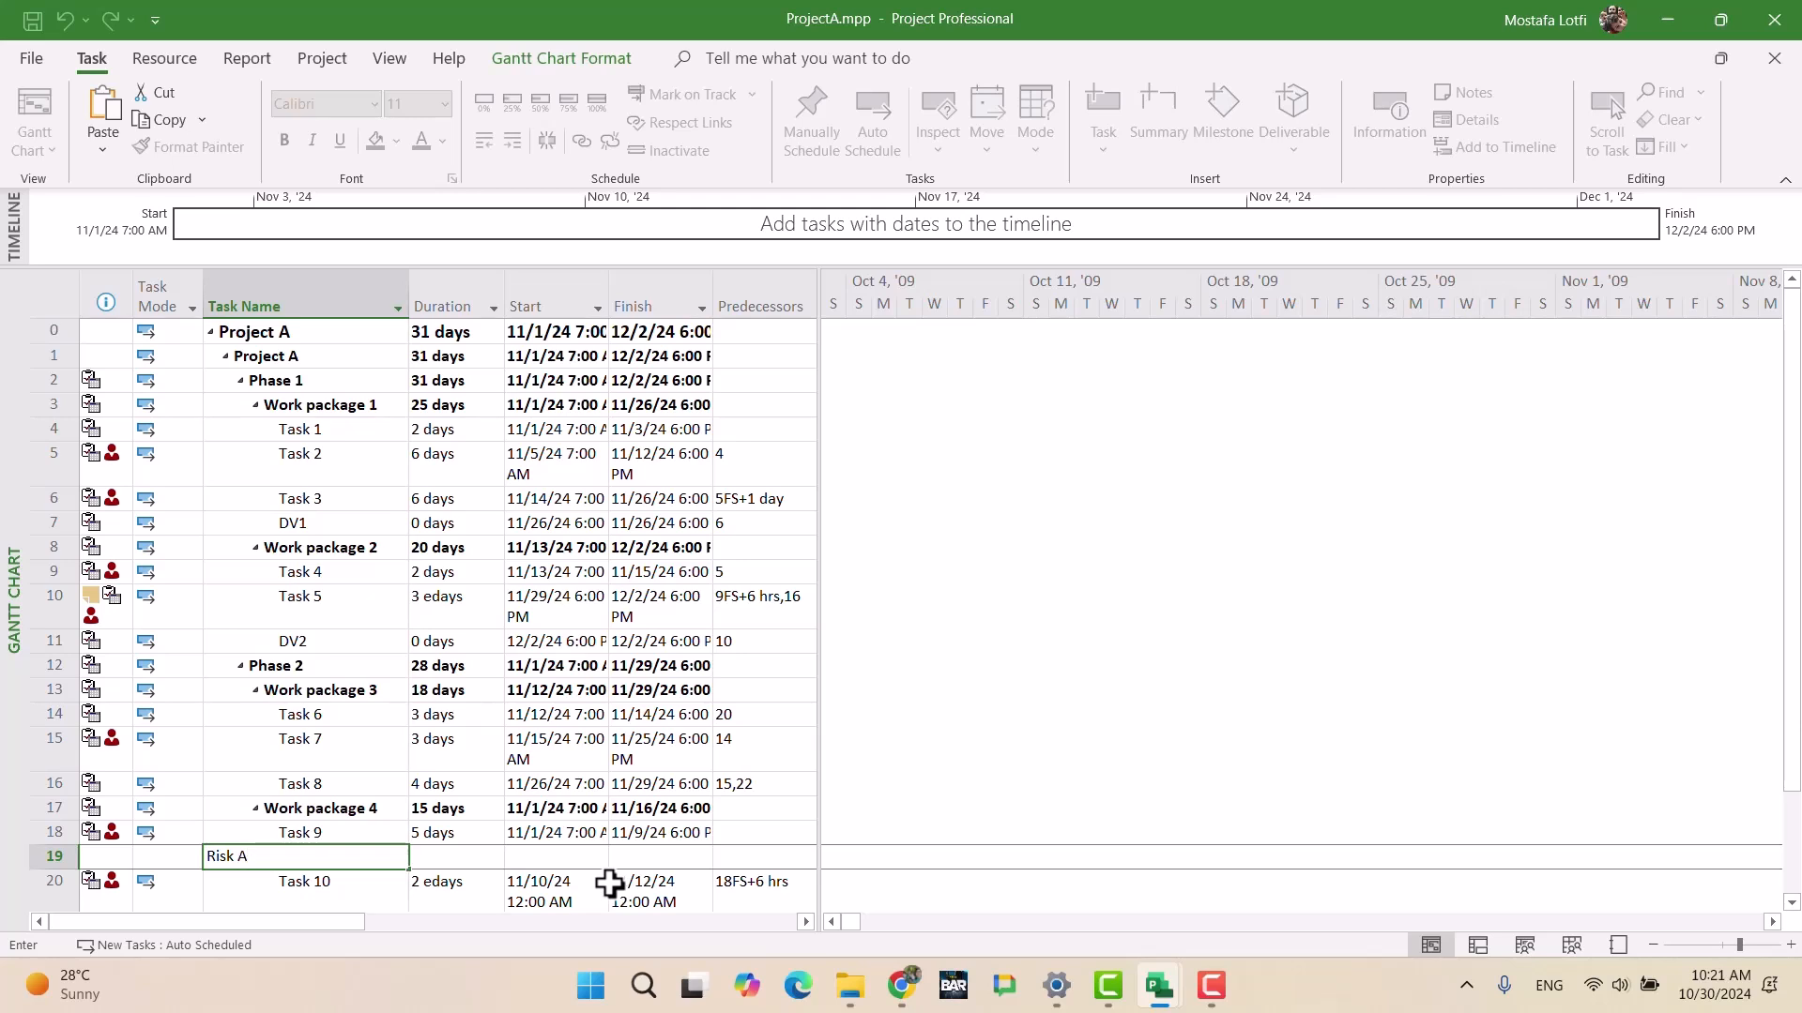
text( - Happend)
key(BackSpace)
text(ed?)
key(Return)
Step: Give 'Risk A - Happened?' a 0-day duration and a dark red font colour
key(Up)
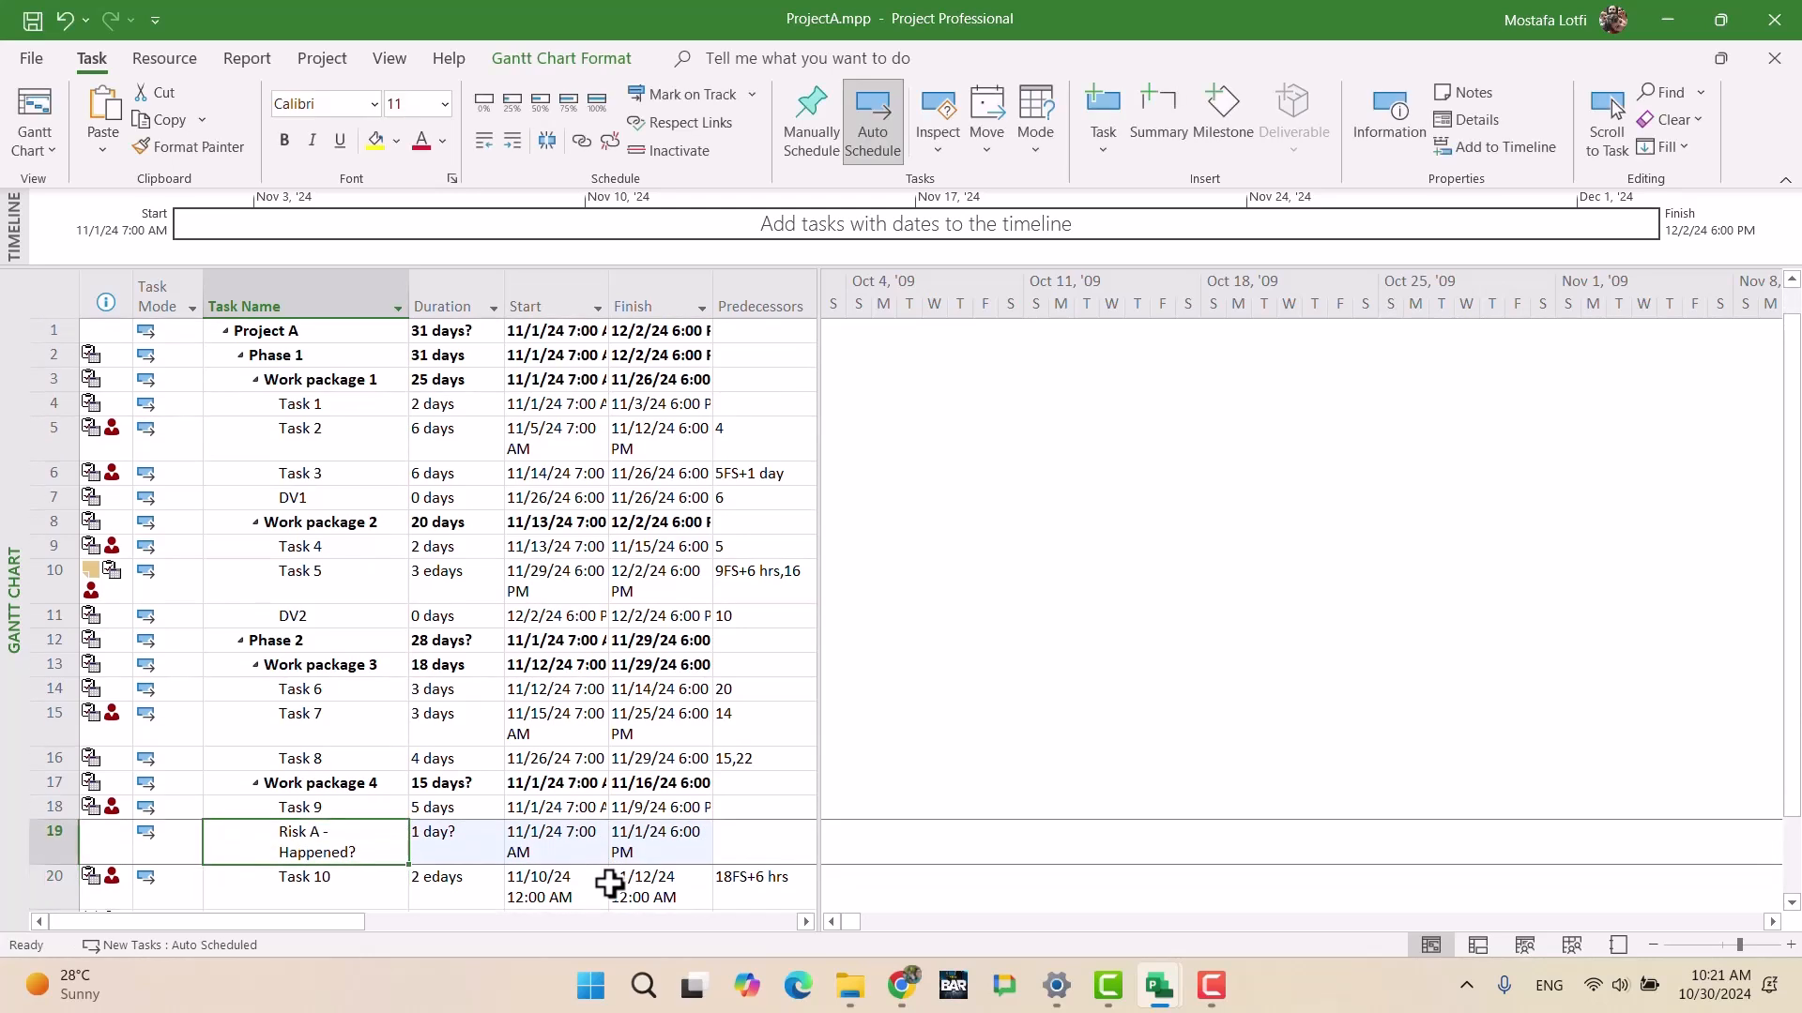
key(Right)
text(0)
key(Return)
key(Up)
key(Left)
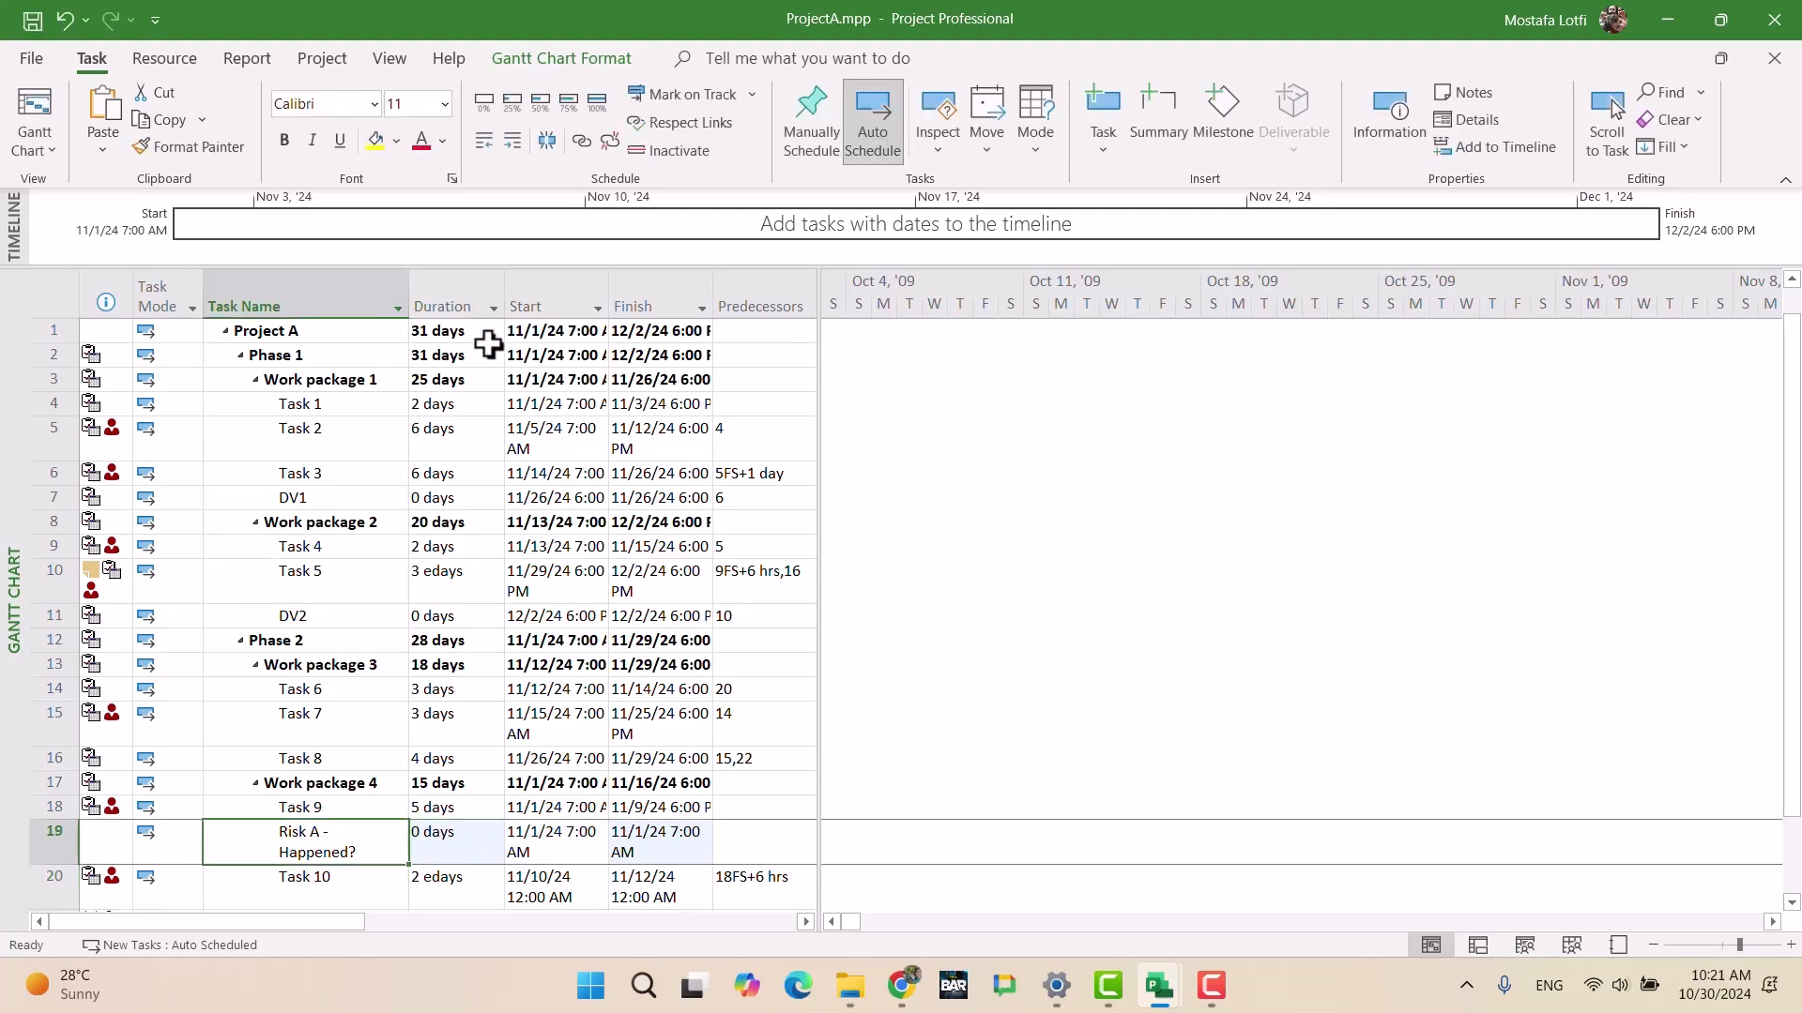
drag(410, 295, 460, 295)
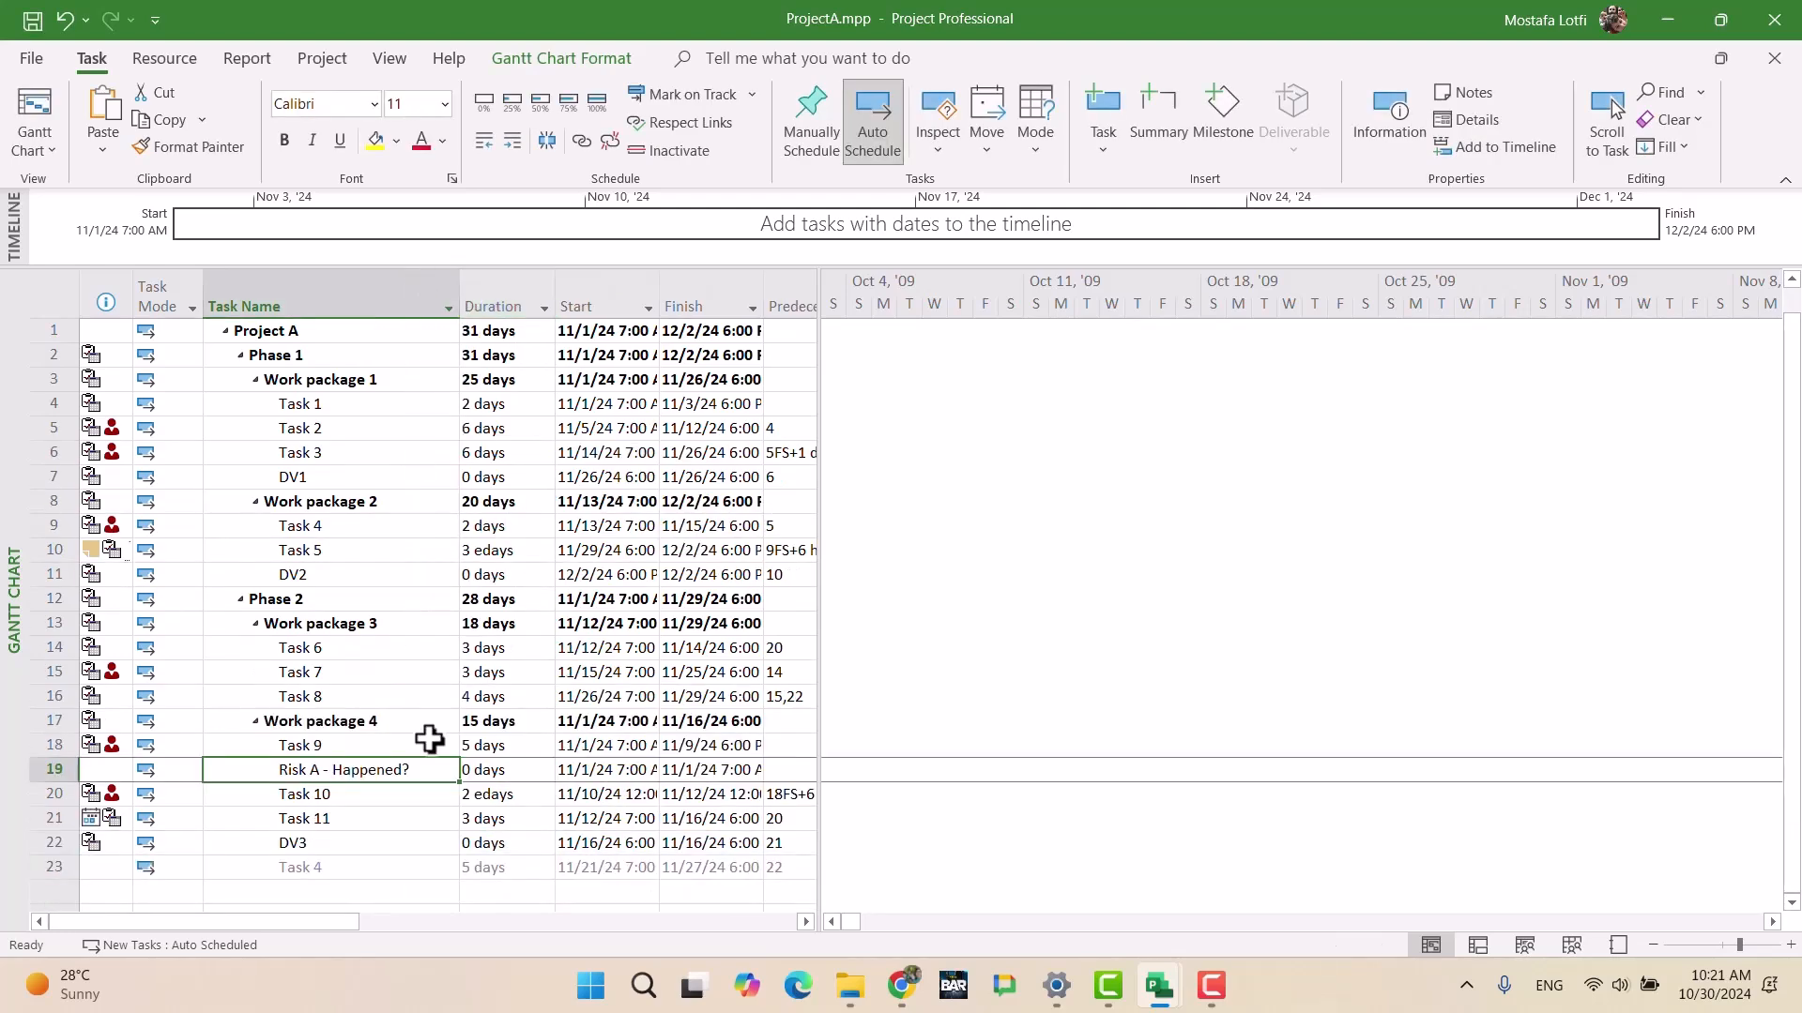
click(431, 795)
click(53, 770)
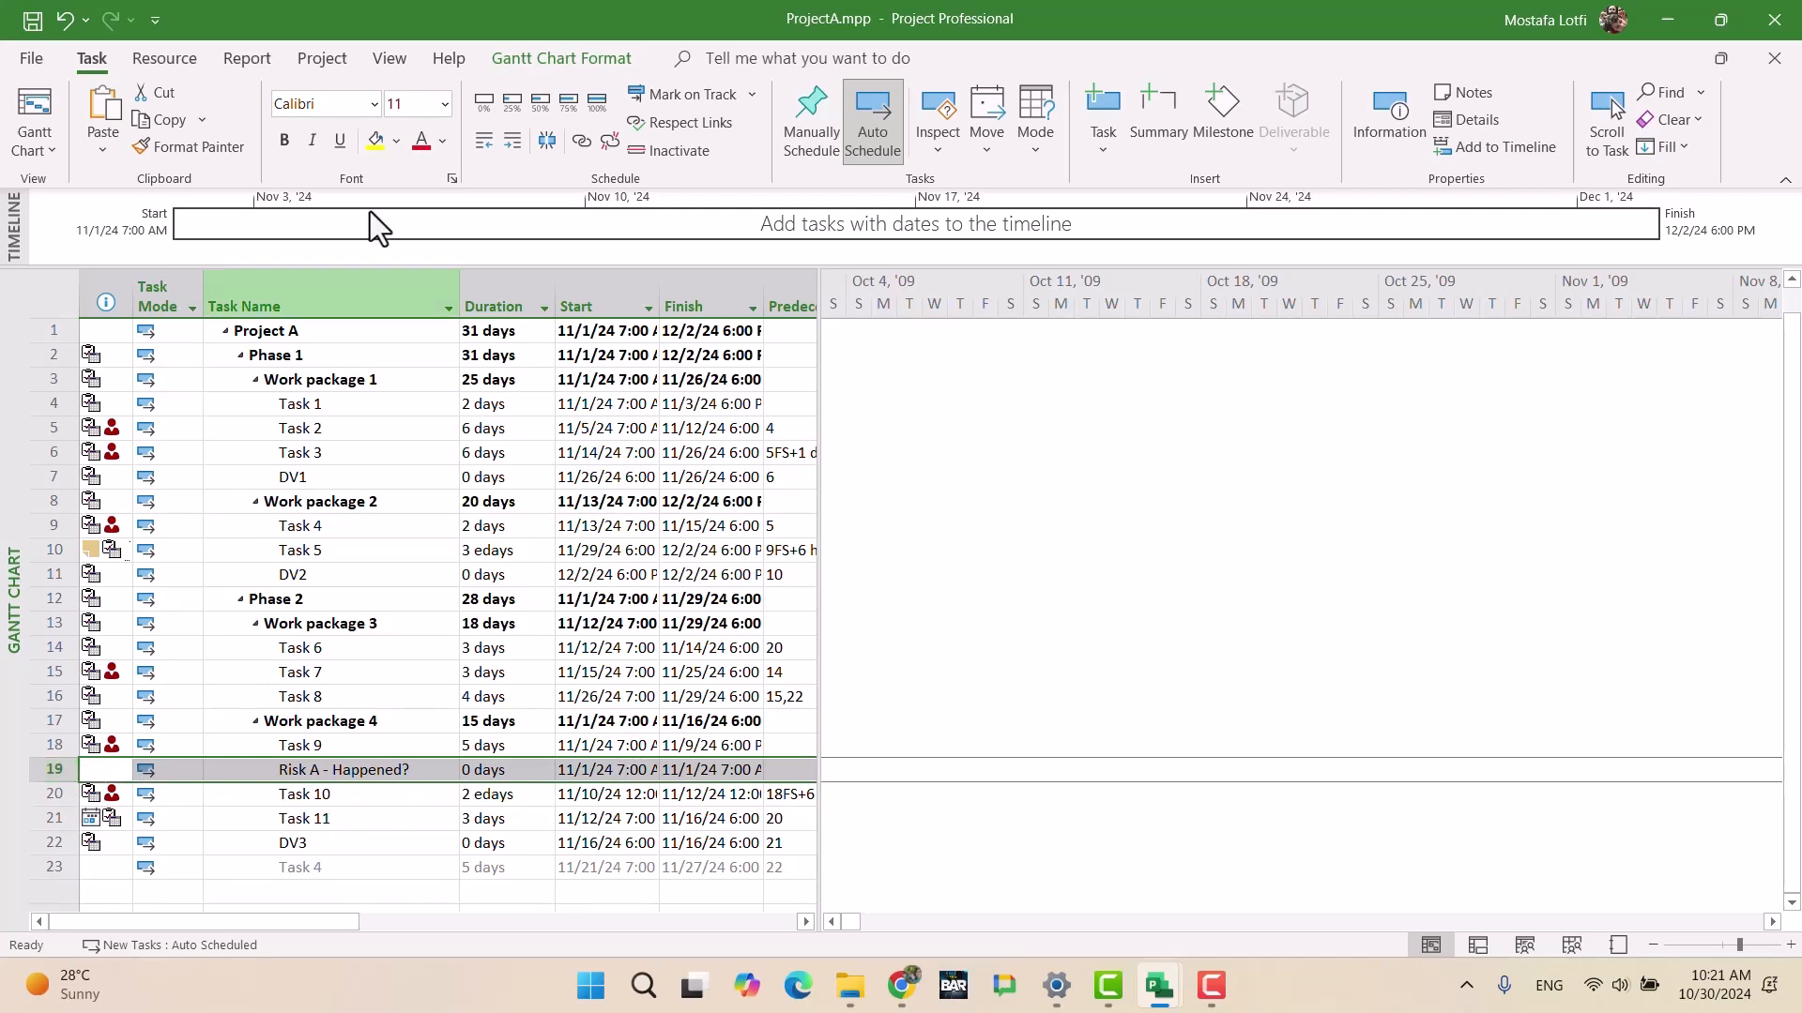
click(421, 143)
click(441, 840)
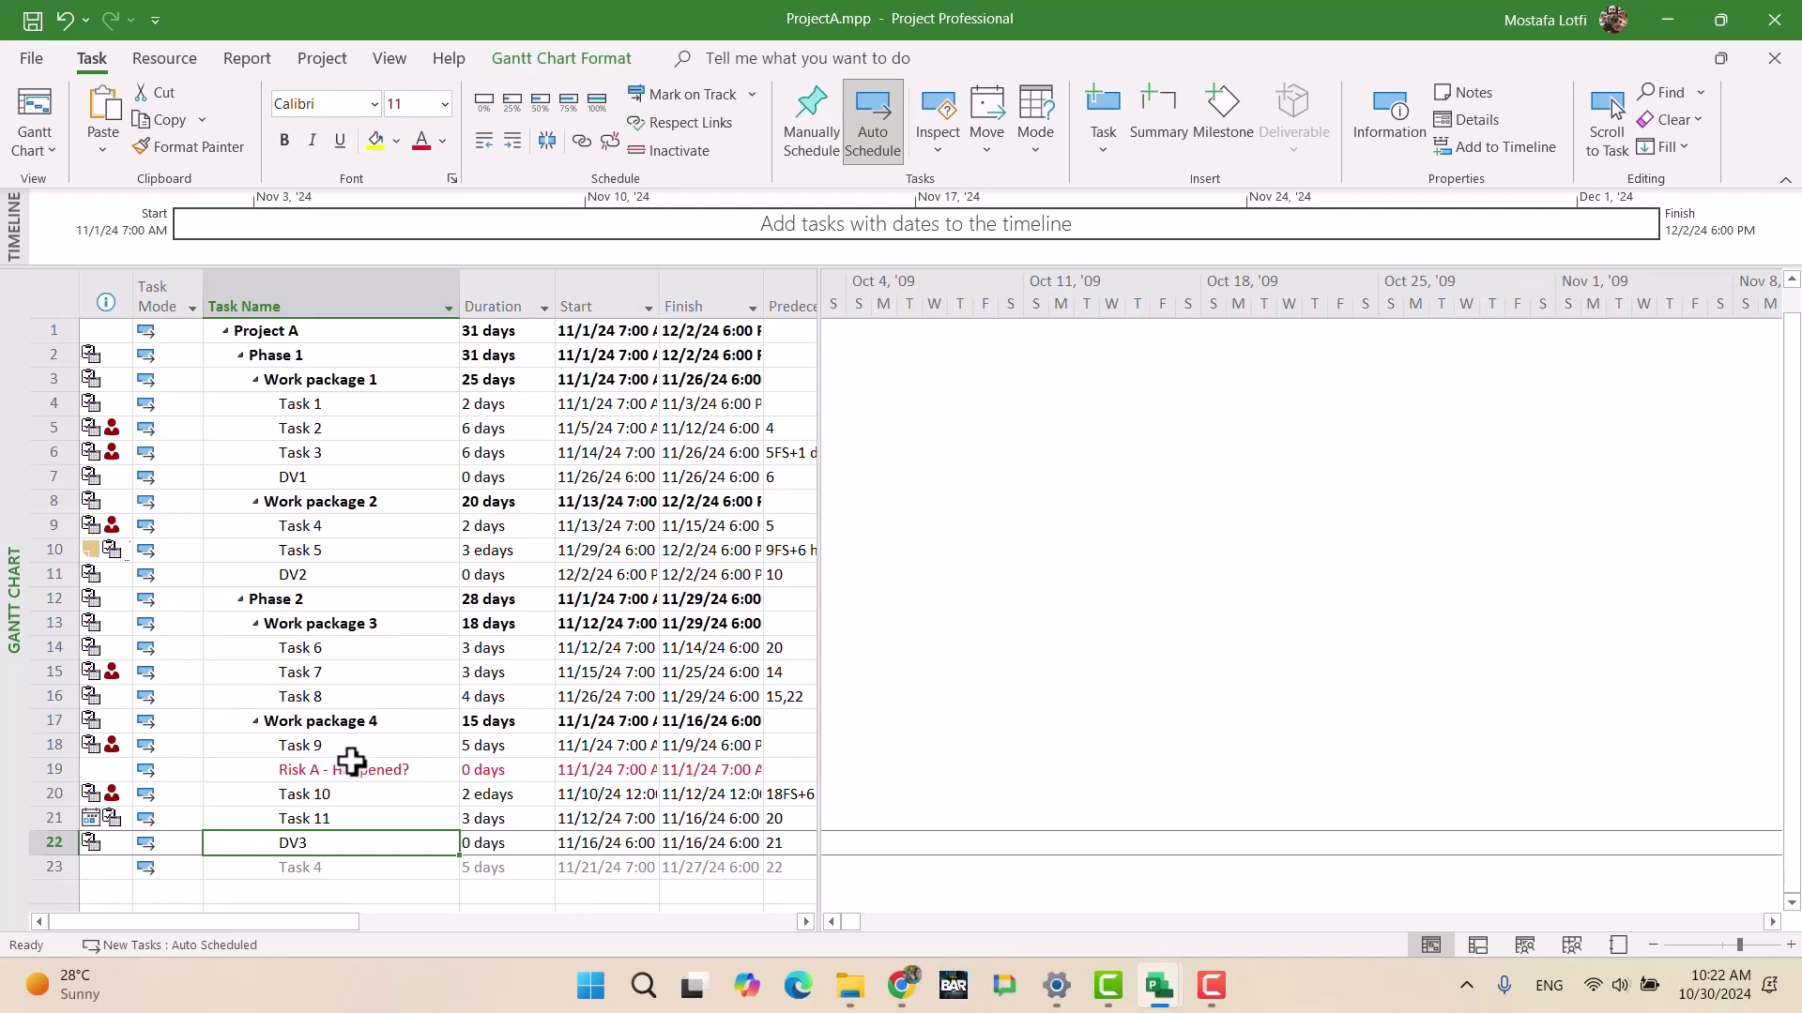
Step: Insert a new task R9 below 'Risk A - Happened?', above Task 10
click(355, 768)
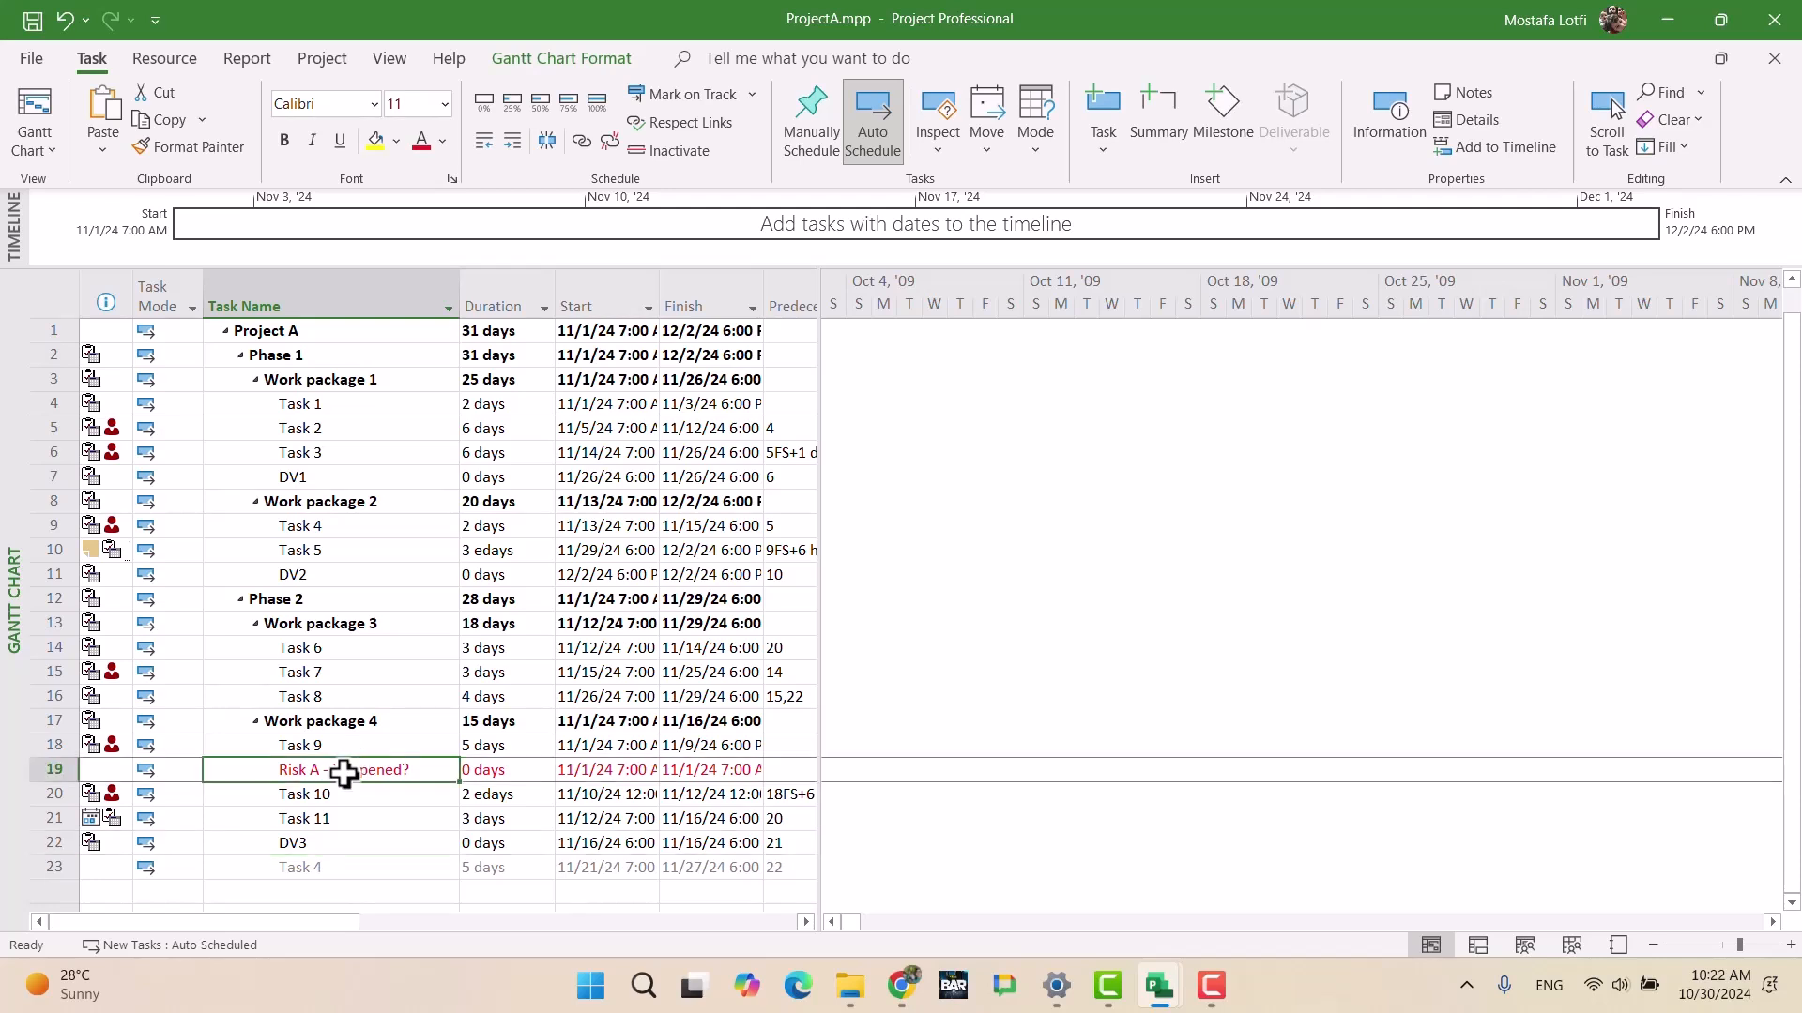
click(405, 814)
click(406, 798)
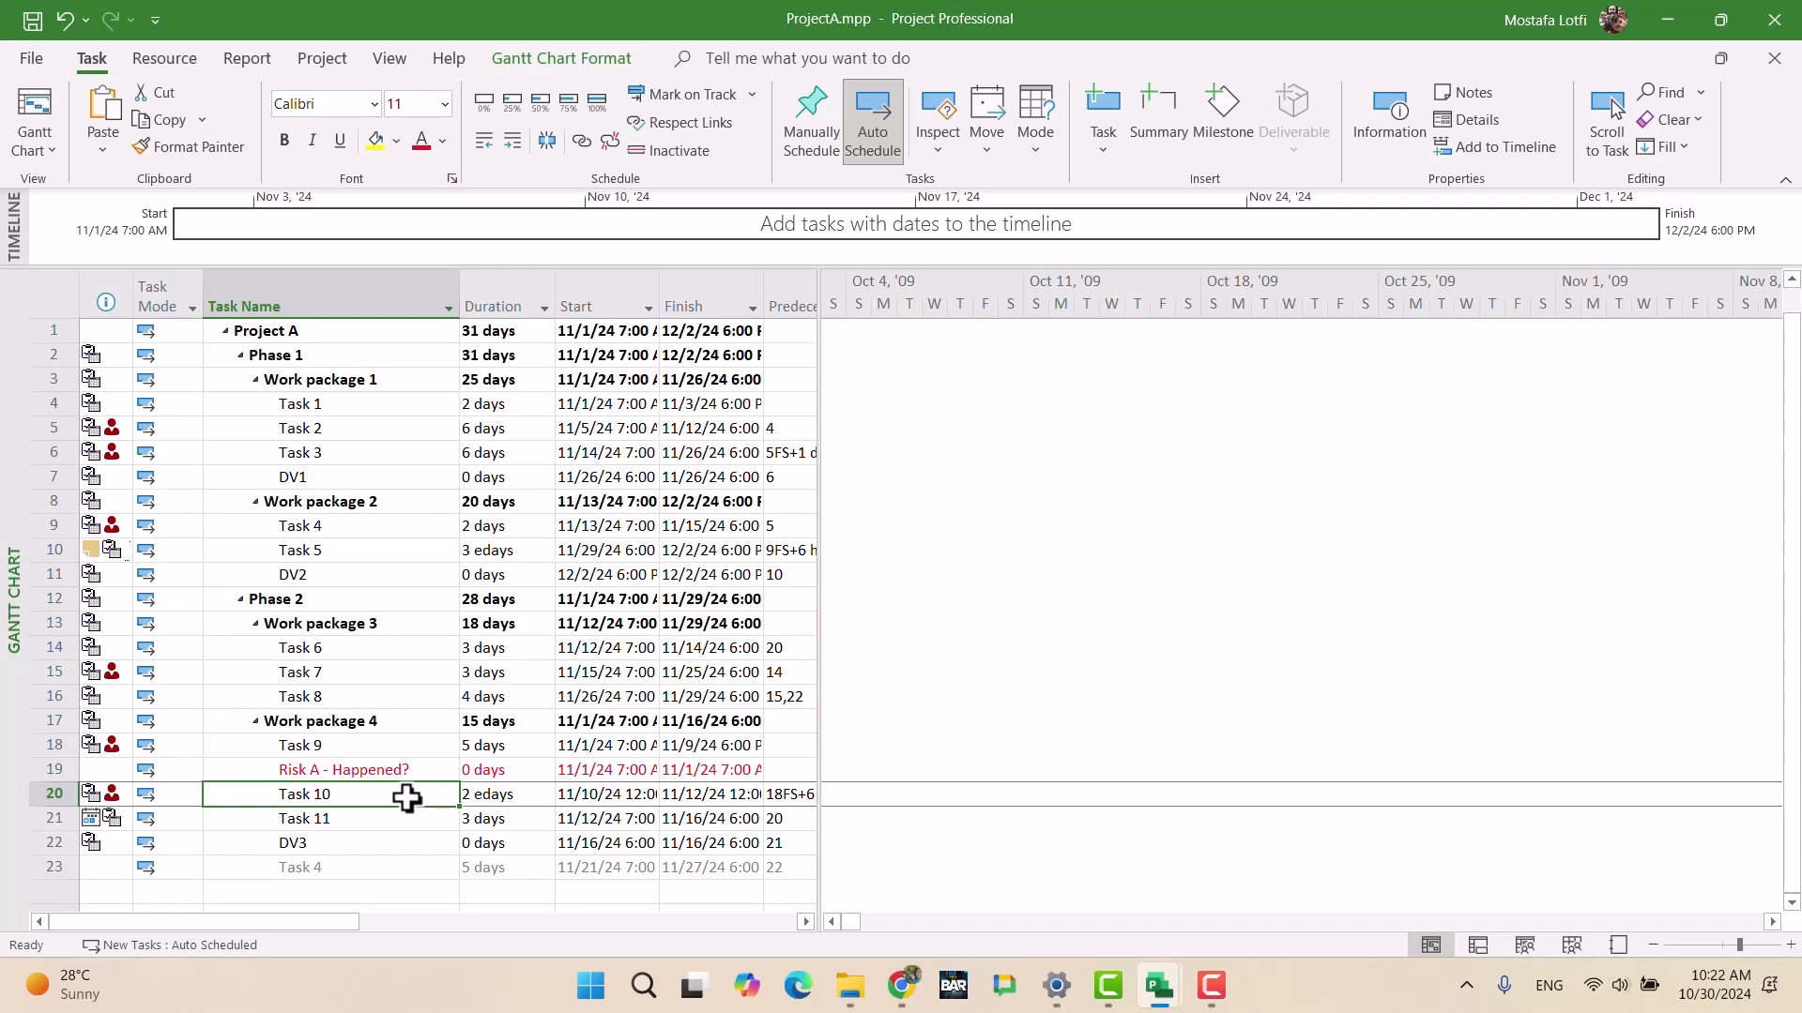
key(Insert)
text(R9)
key(Return)
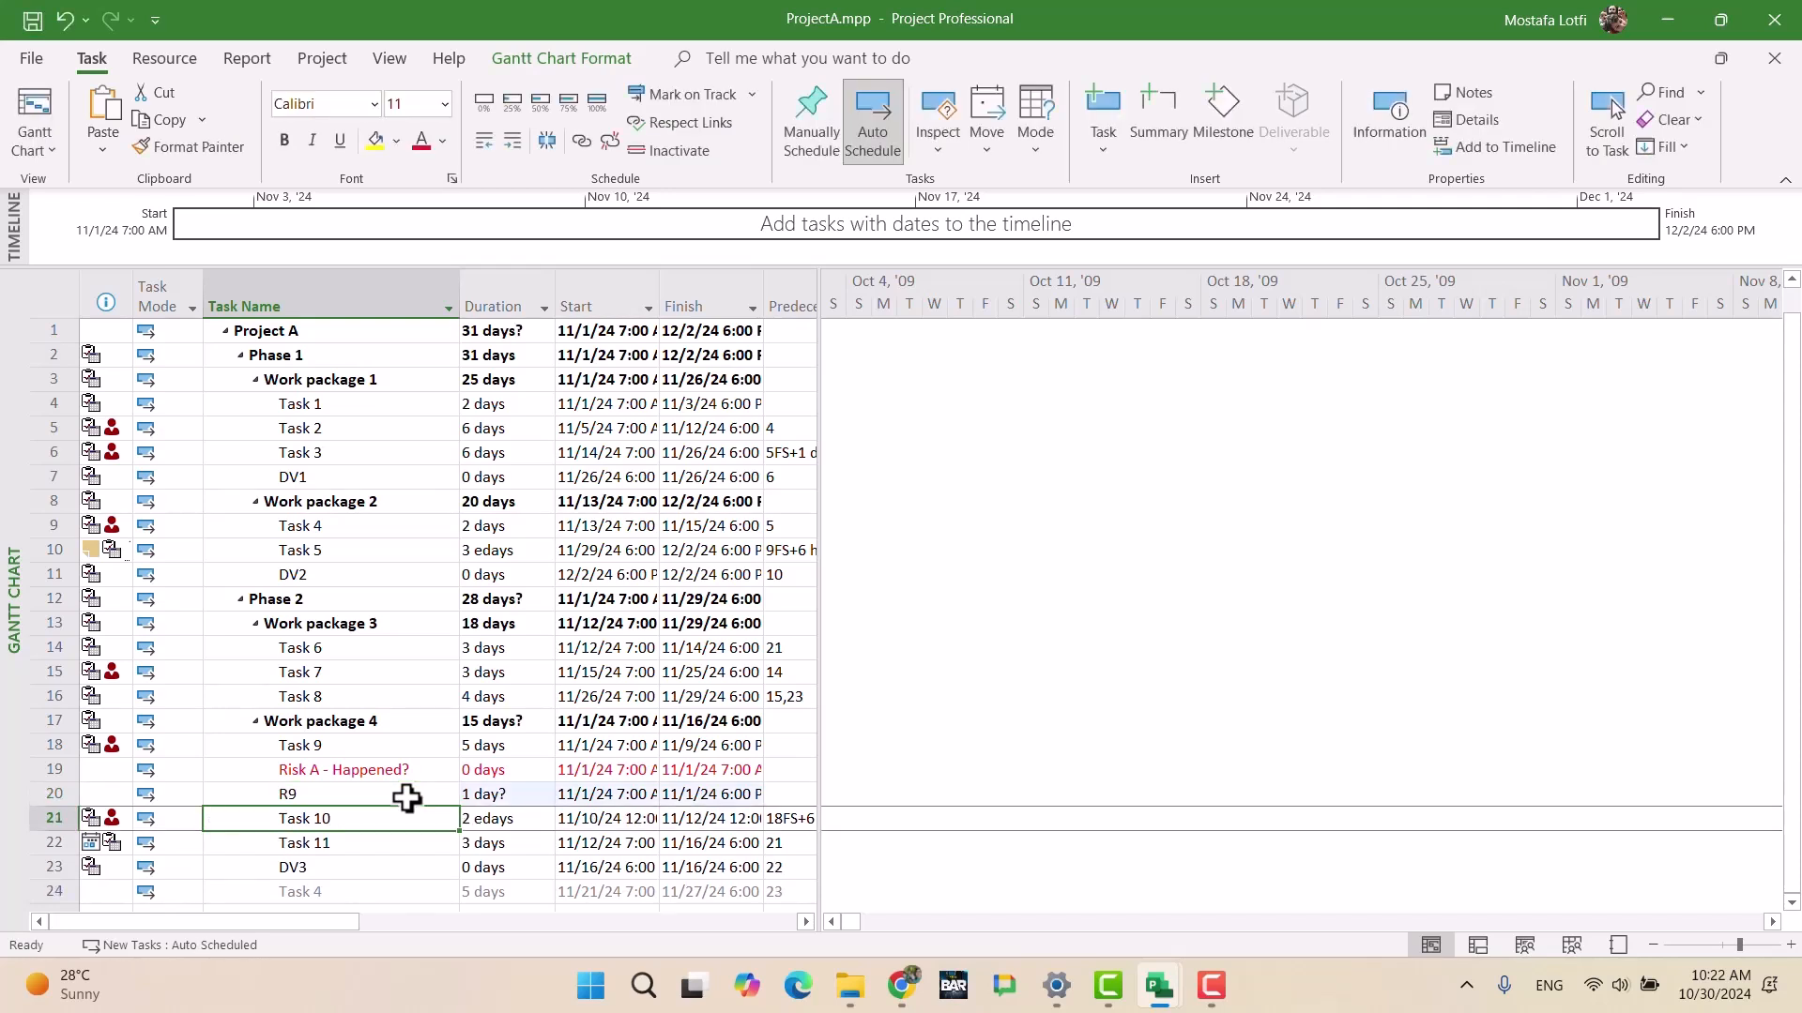
click(407, 798)
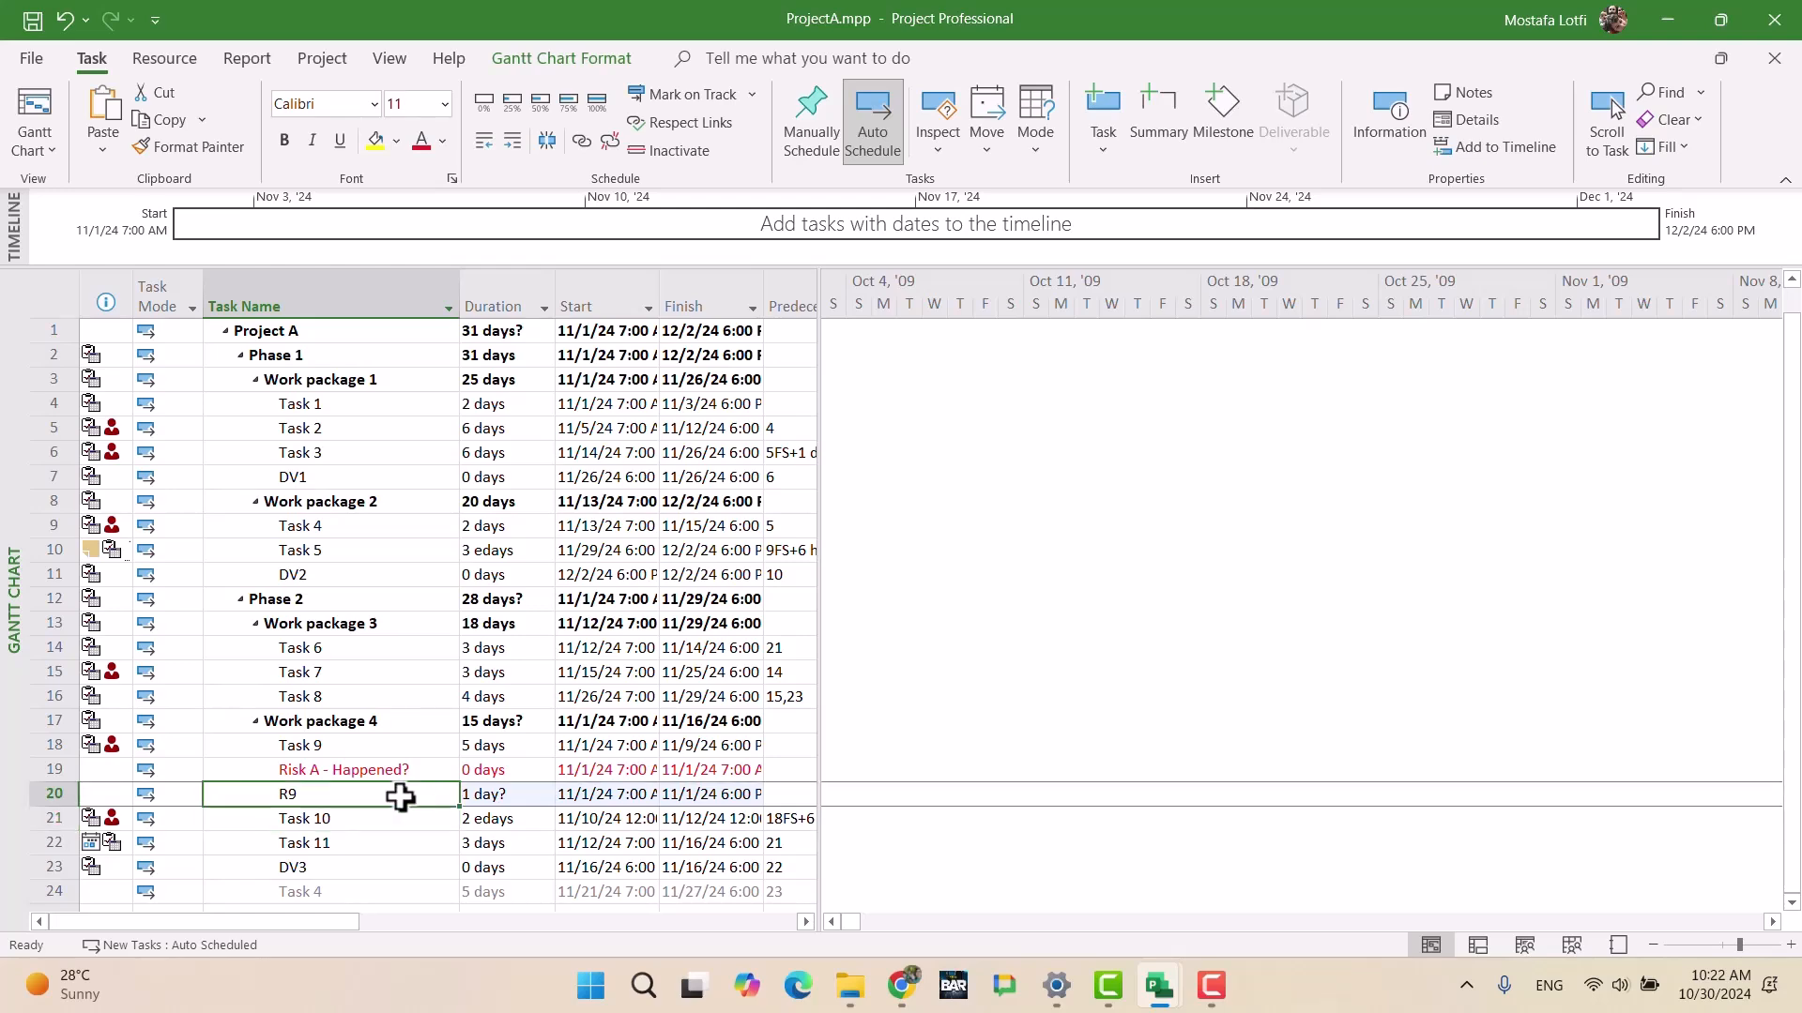
Step: Inspect the Task Information of R9 and 'Risk A - Happened?' without making changes
double_click(362, 796)
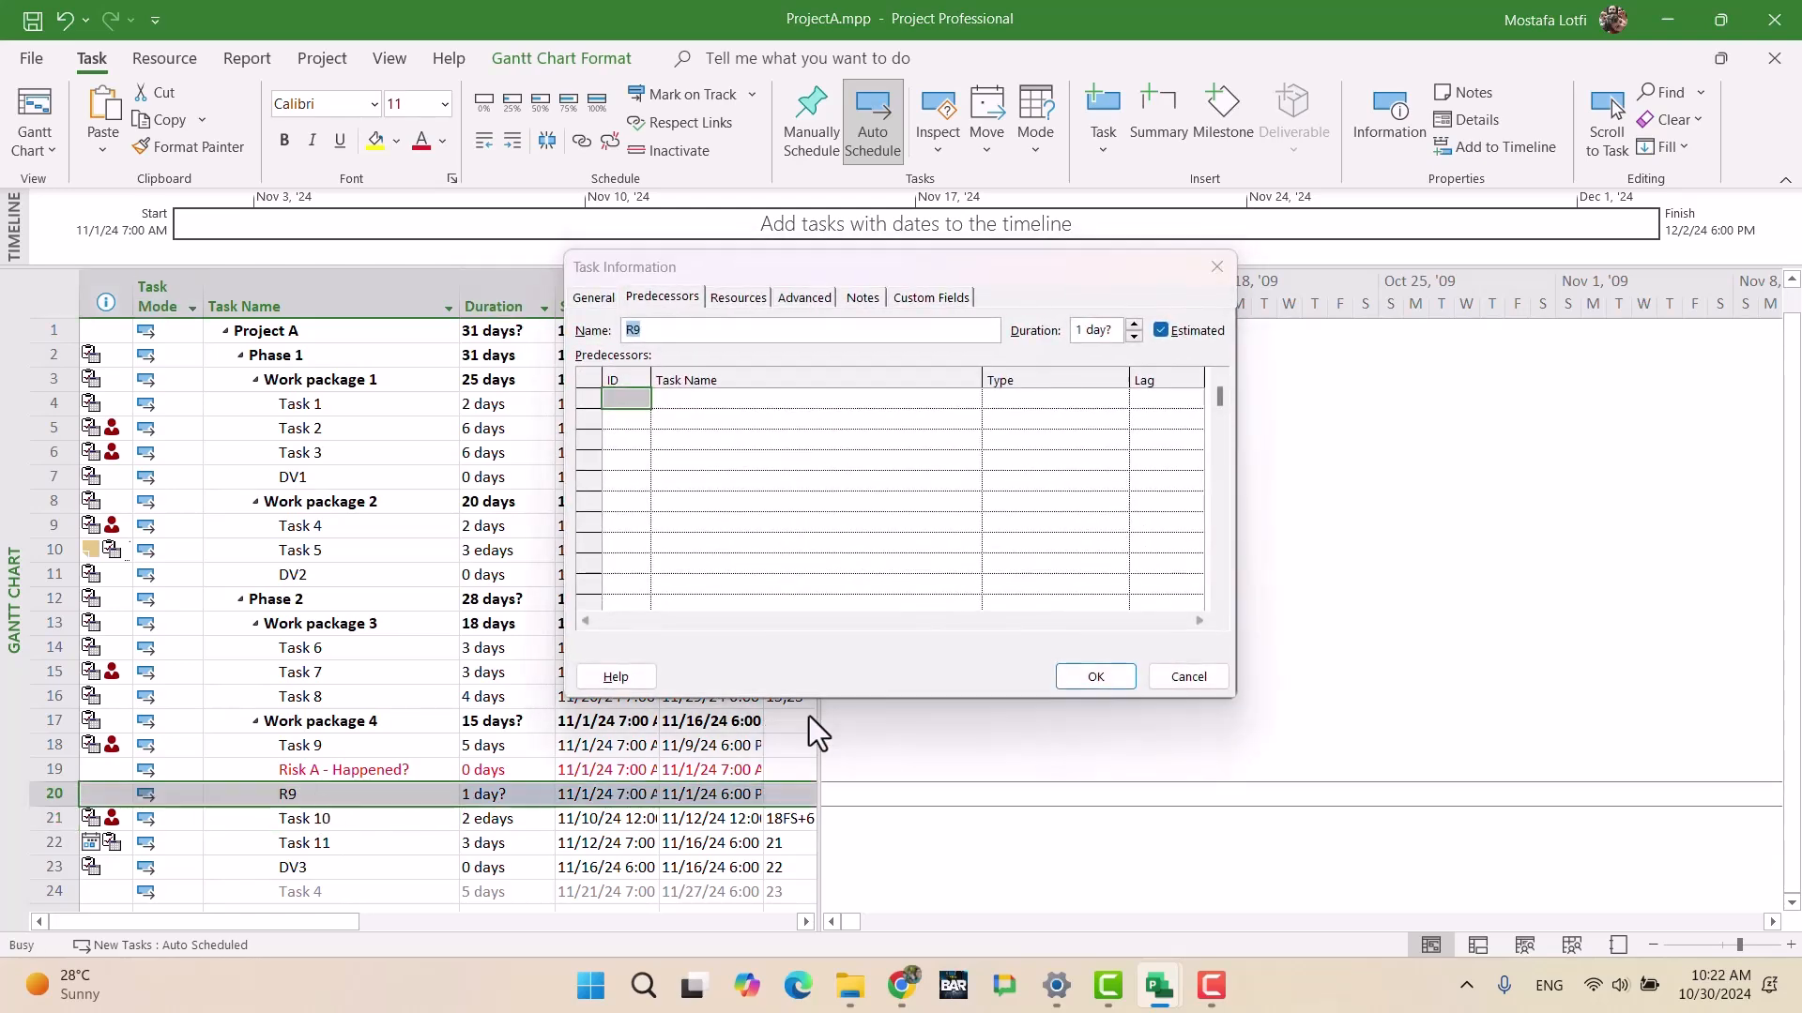
click(1186, 678)
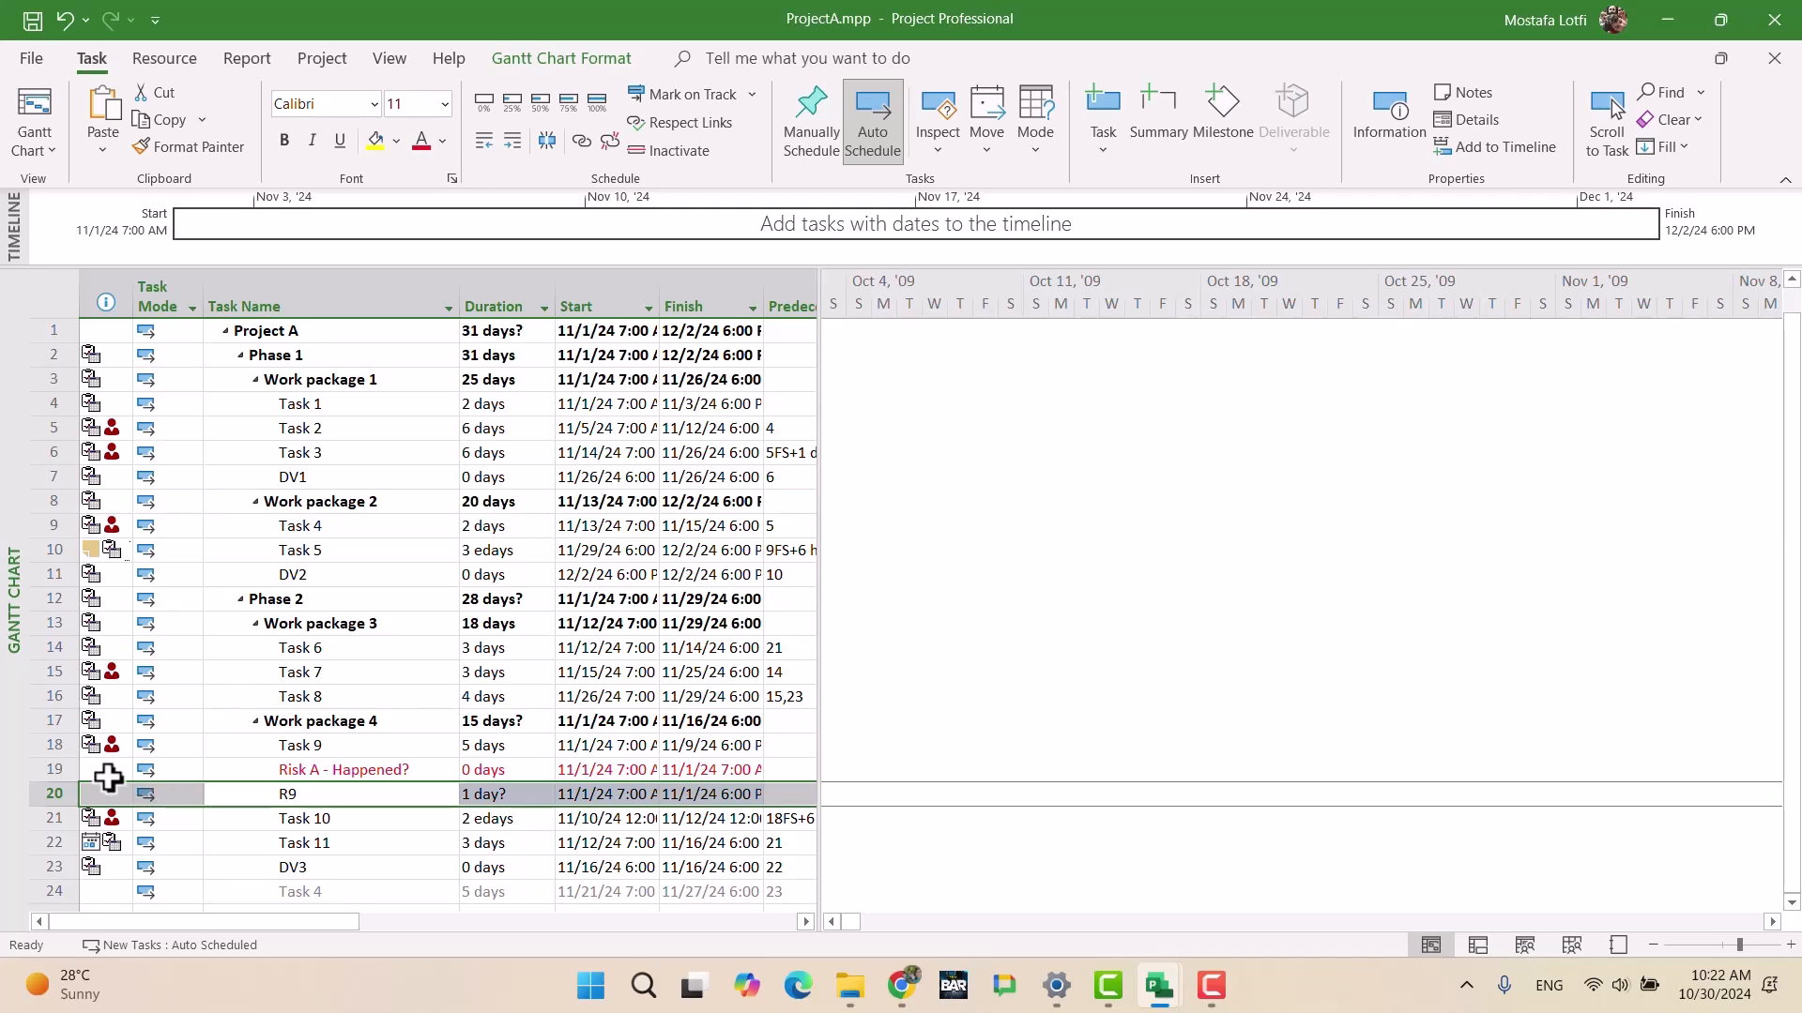
drag(110, 773, 496, 799)
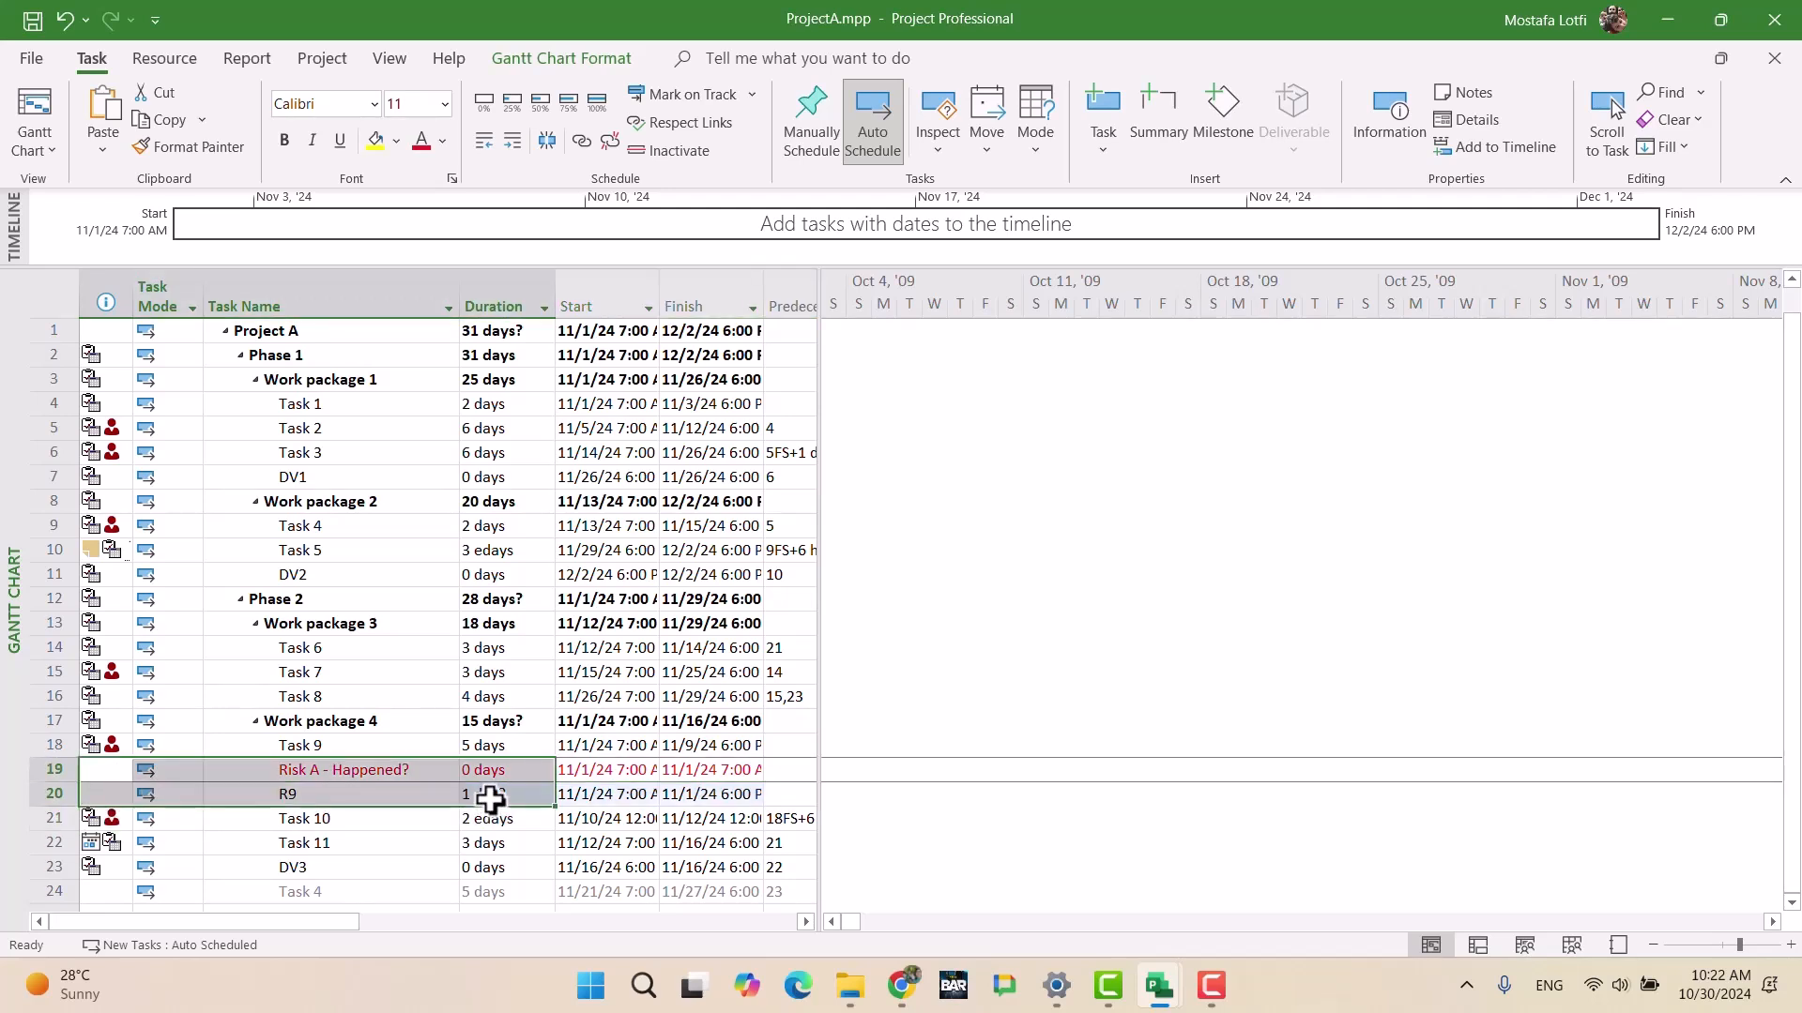
click(54, 769)
right_click(53, 769)
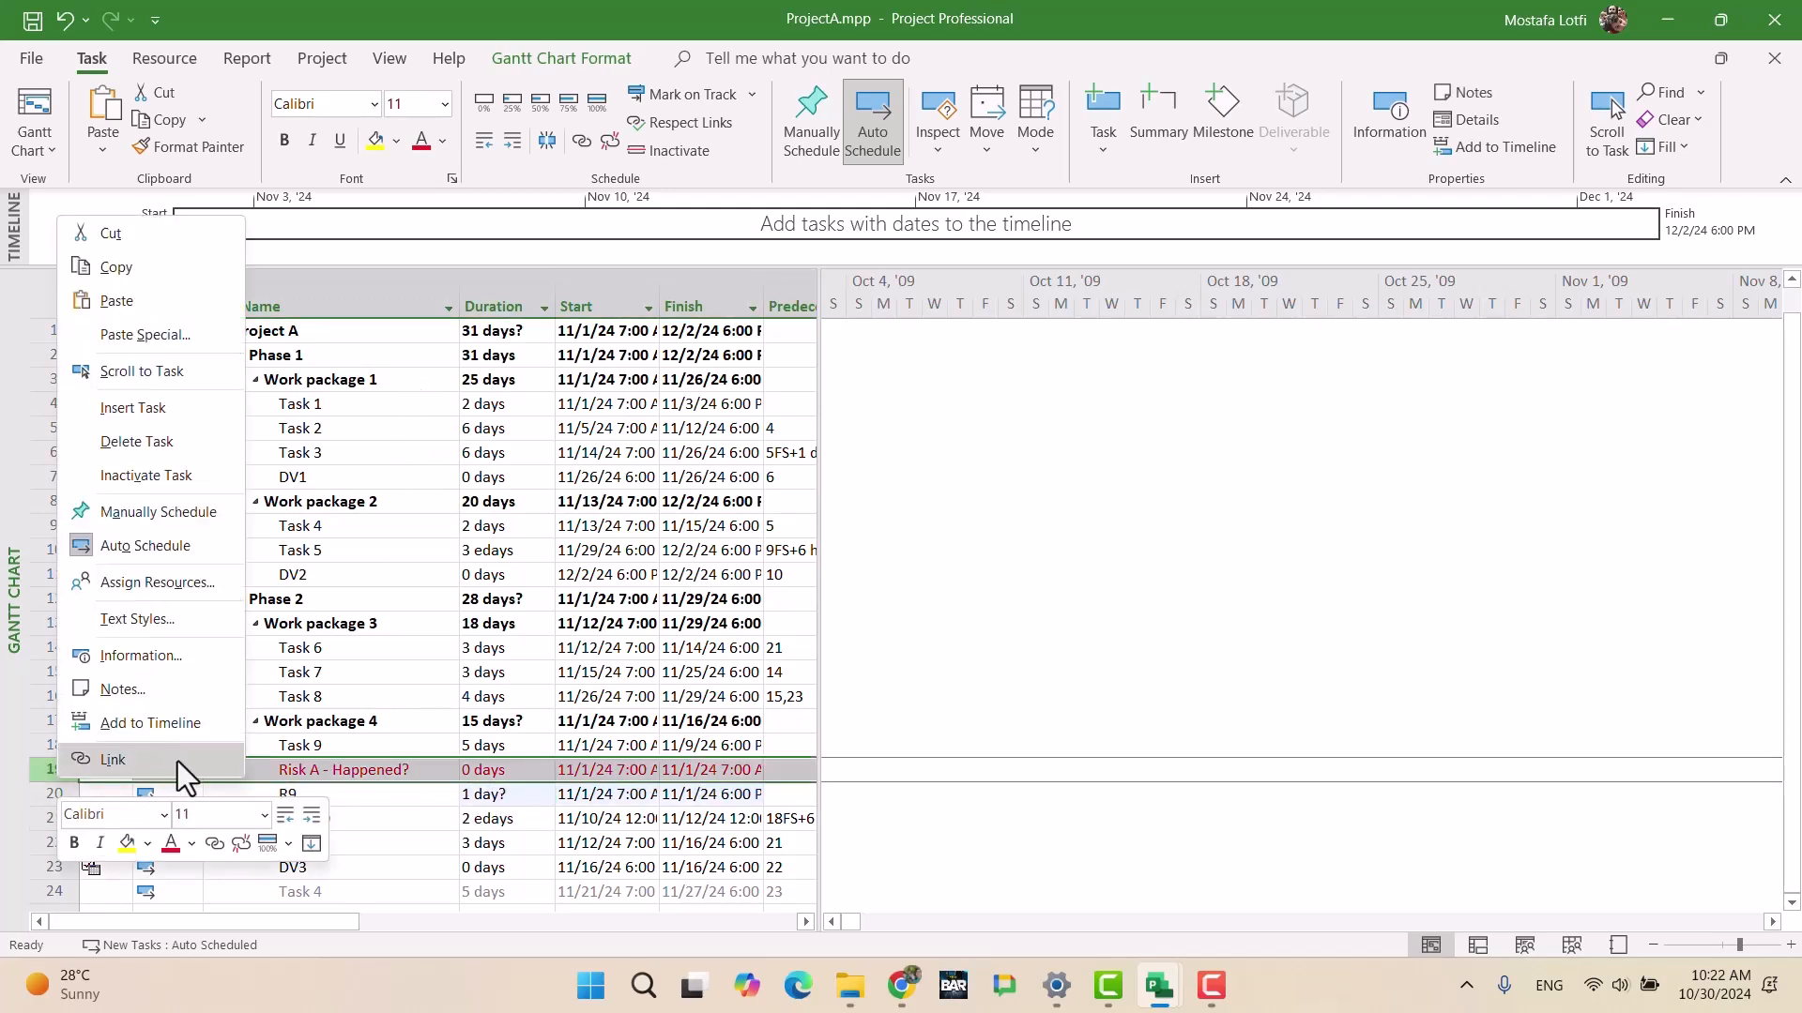
click(168, 656)
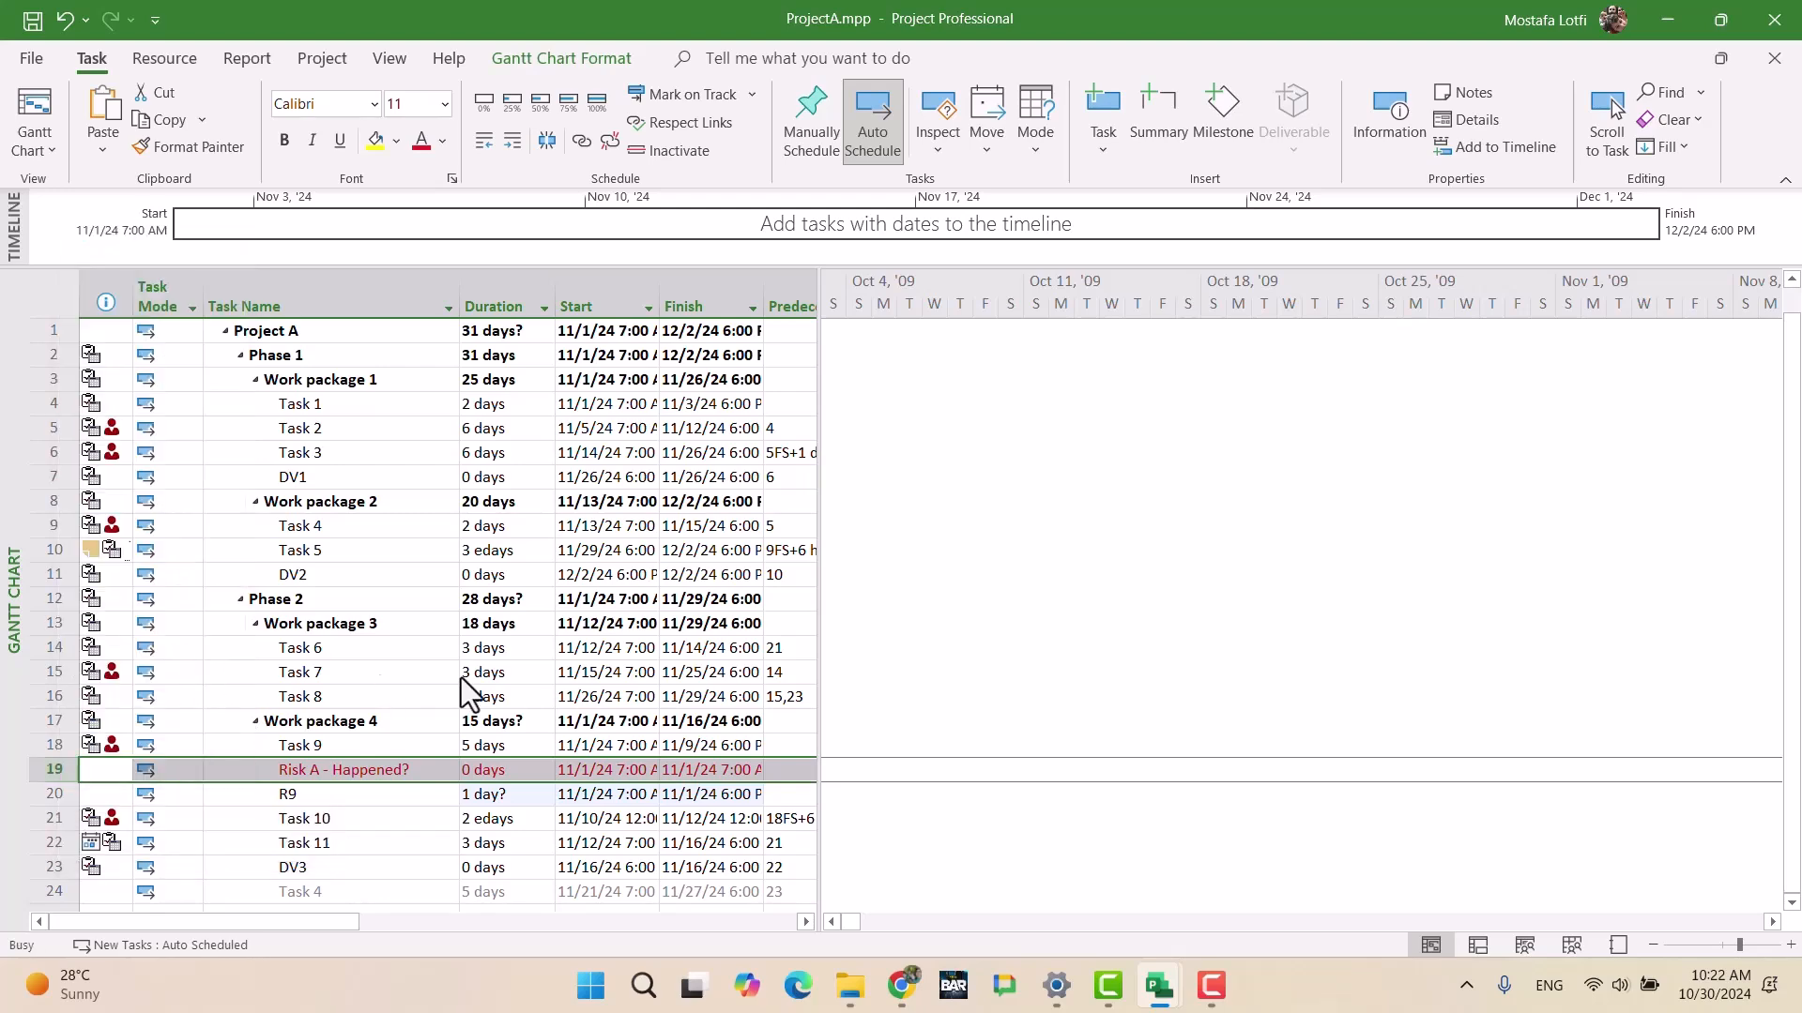
click(1175, 678)
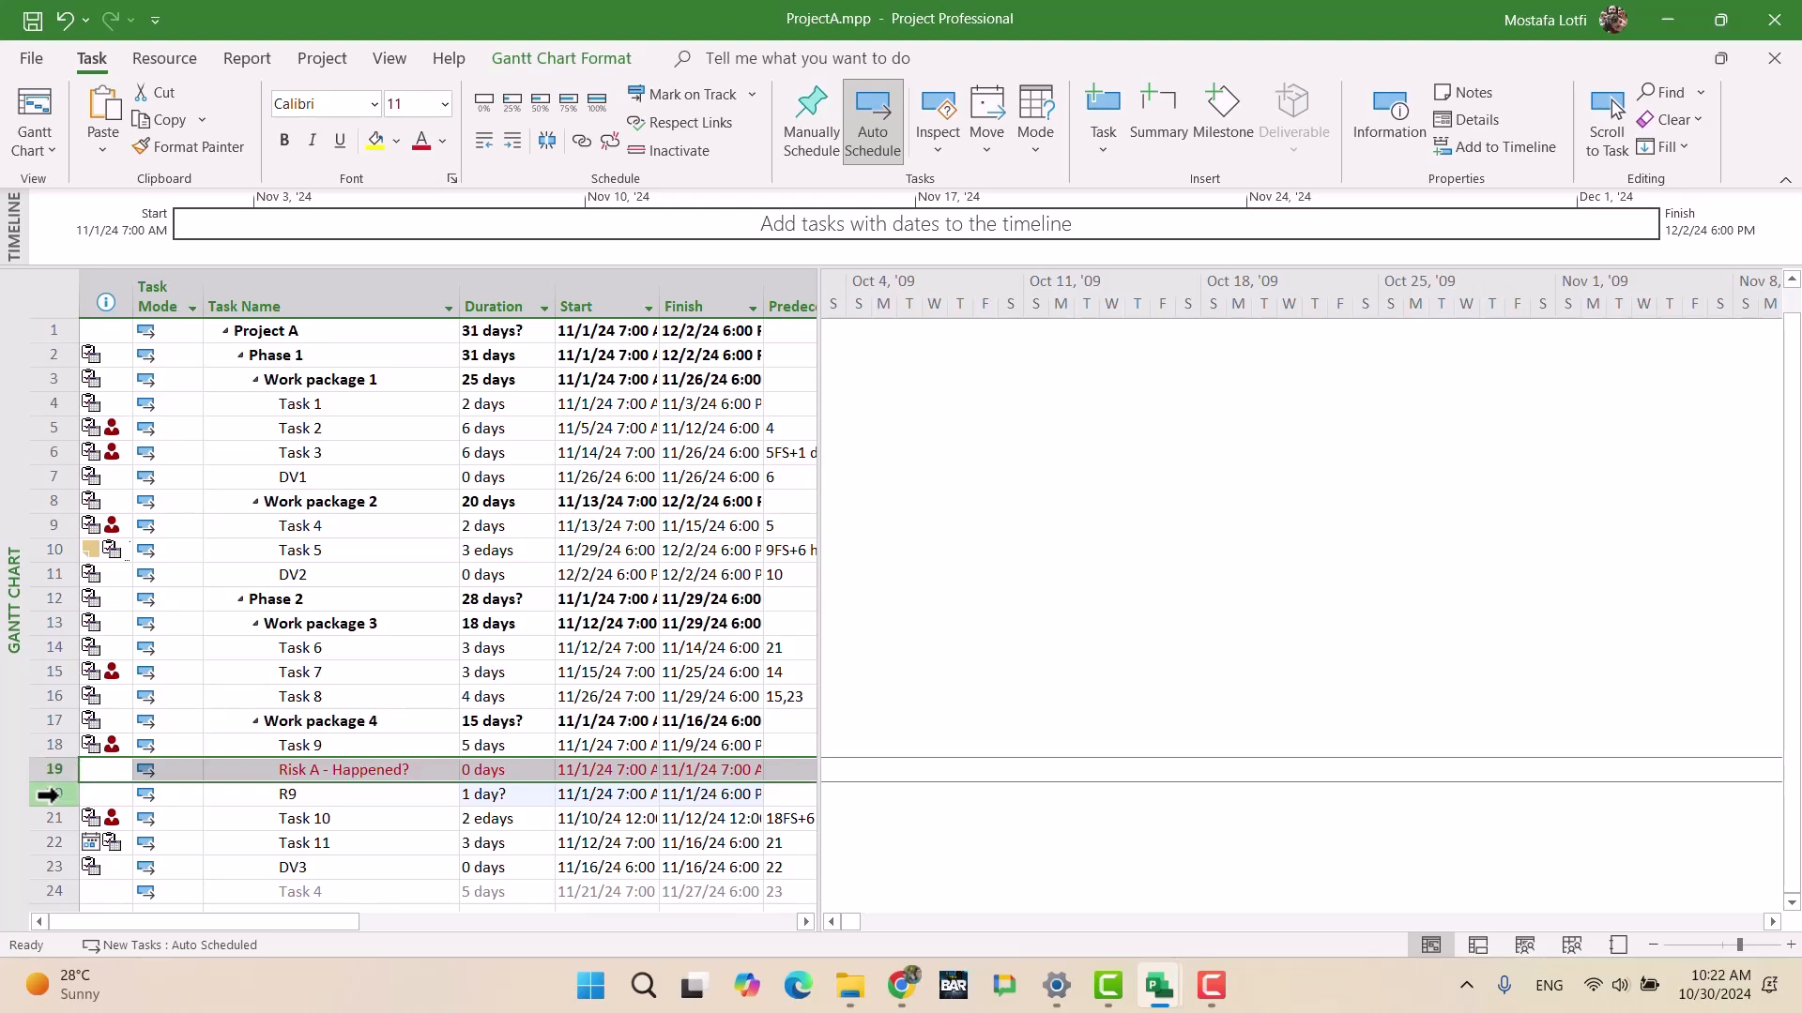
Step: Set both tasks to Project Calendar and clear 'Scheduling ignores resource calendars'
shift+click(47, 794)
right_click(137, 780)
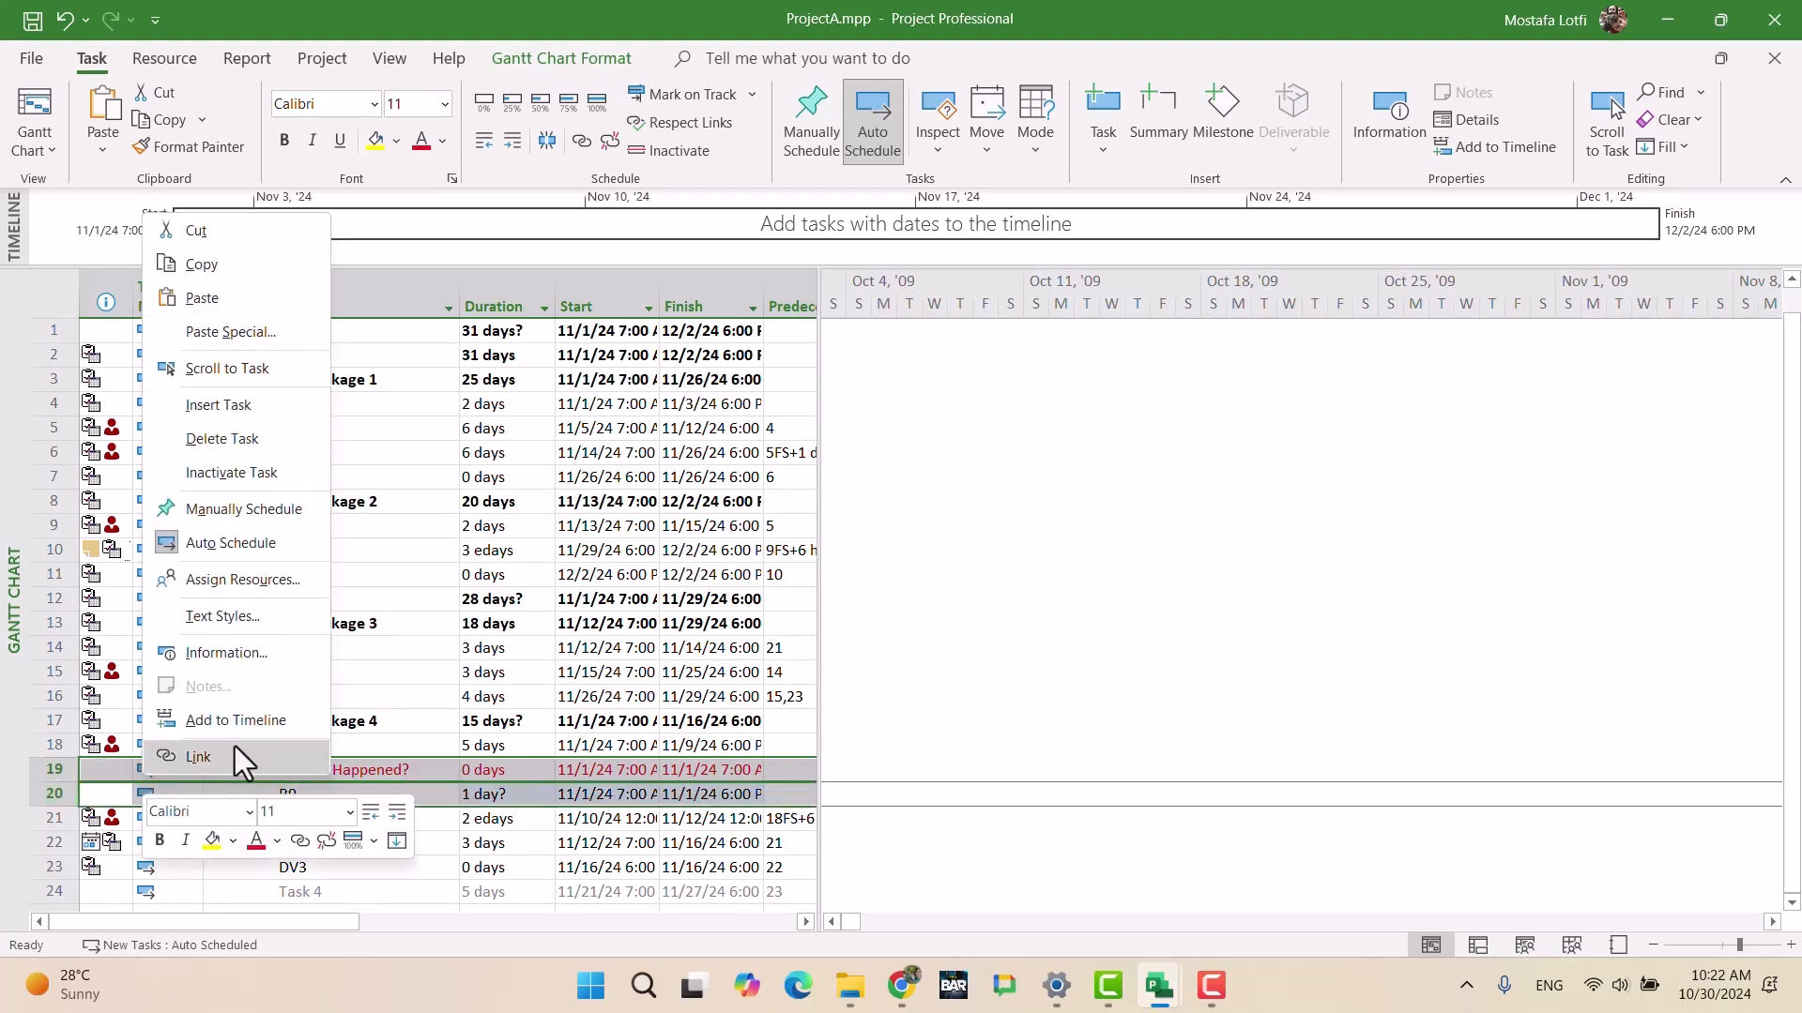
click(216, 652)
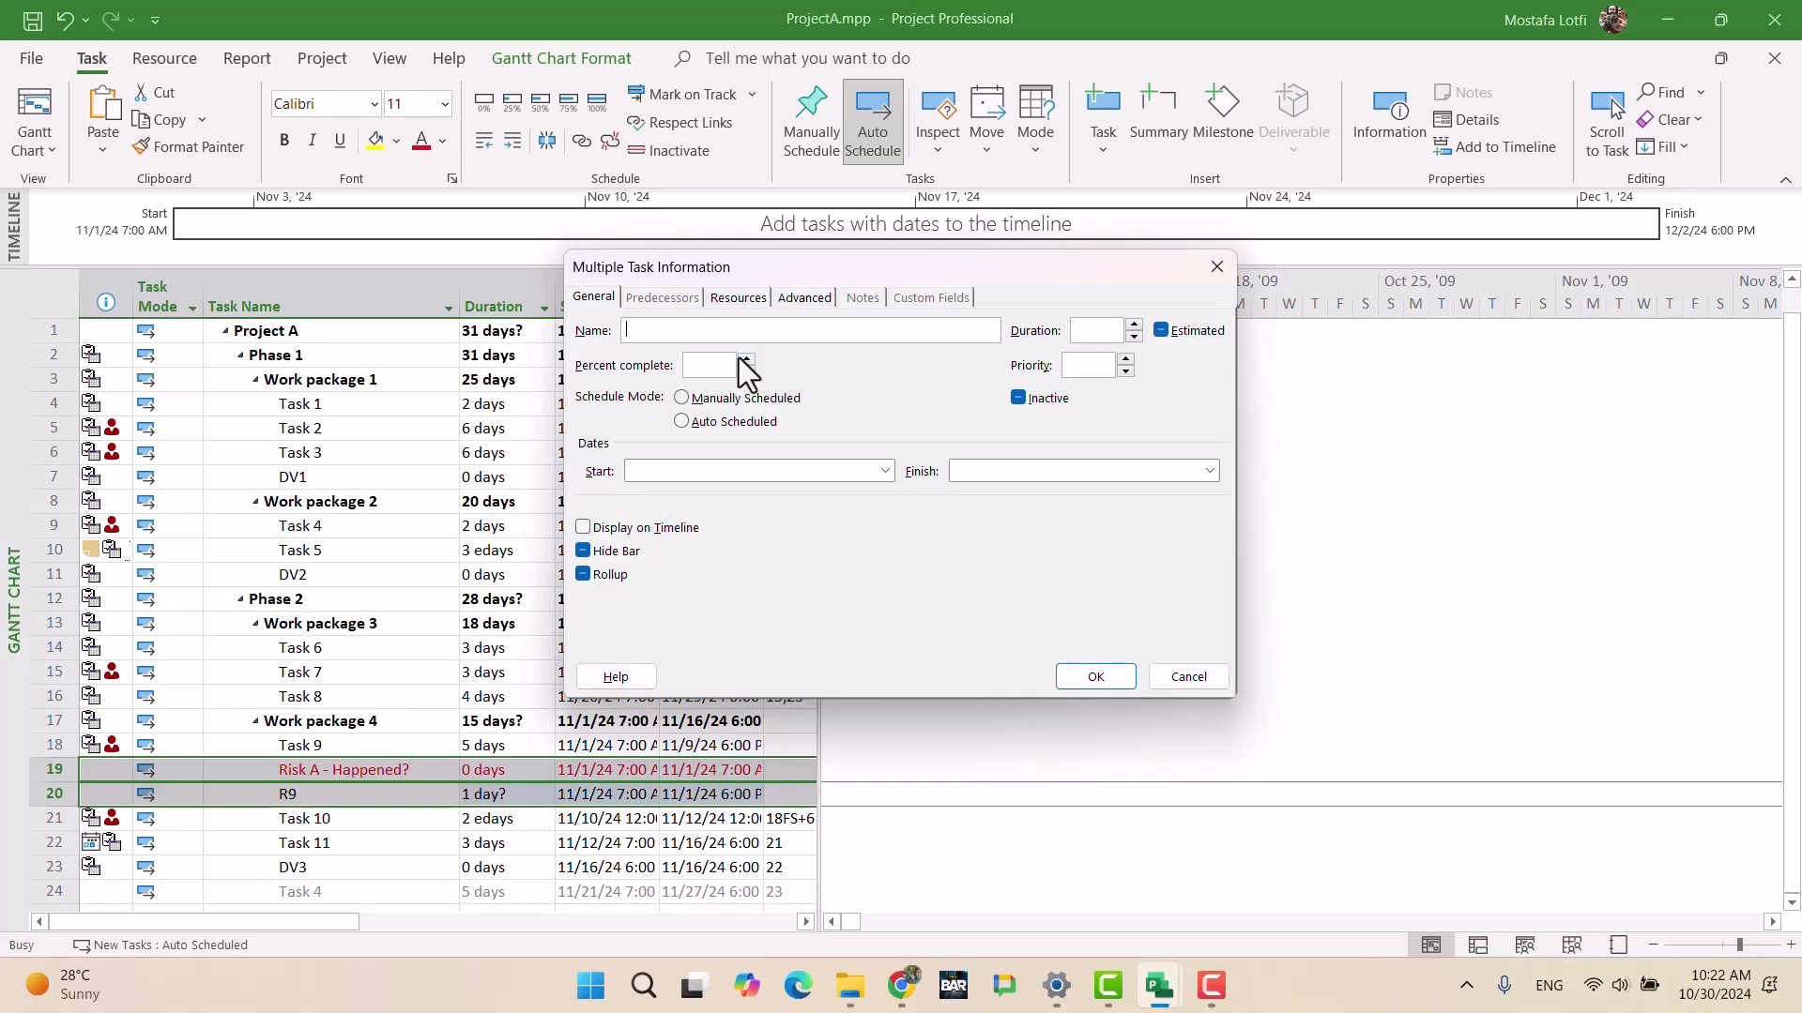
click(798, 297)
click(739, 295)
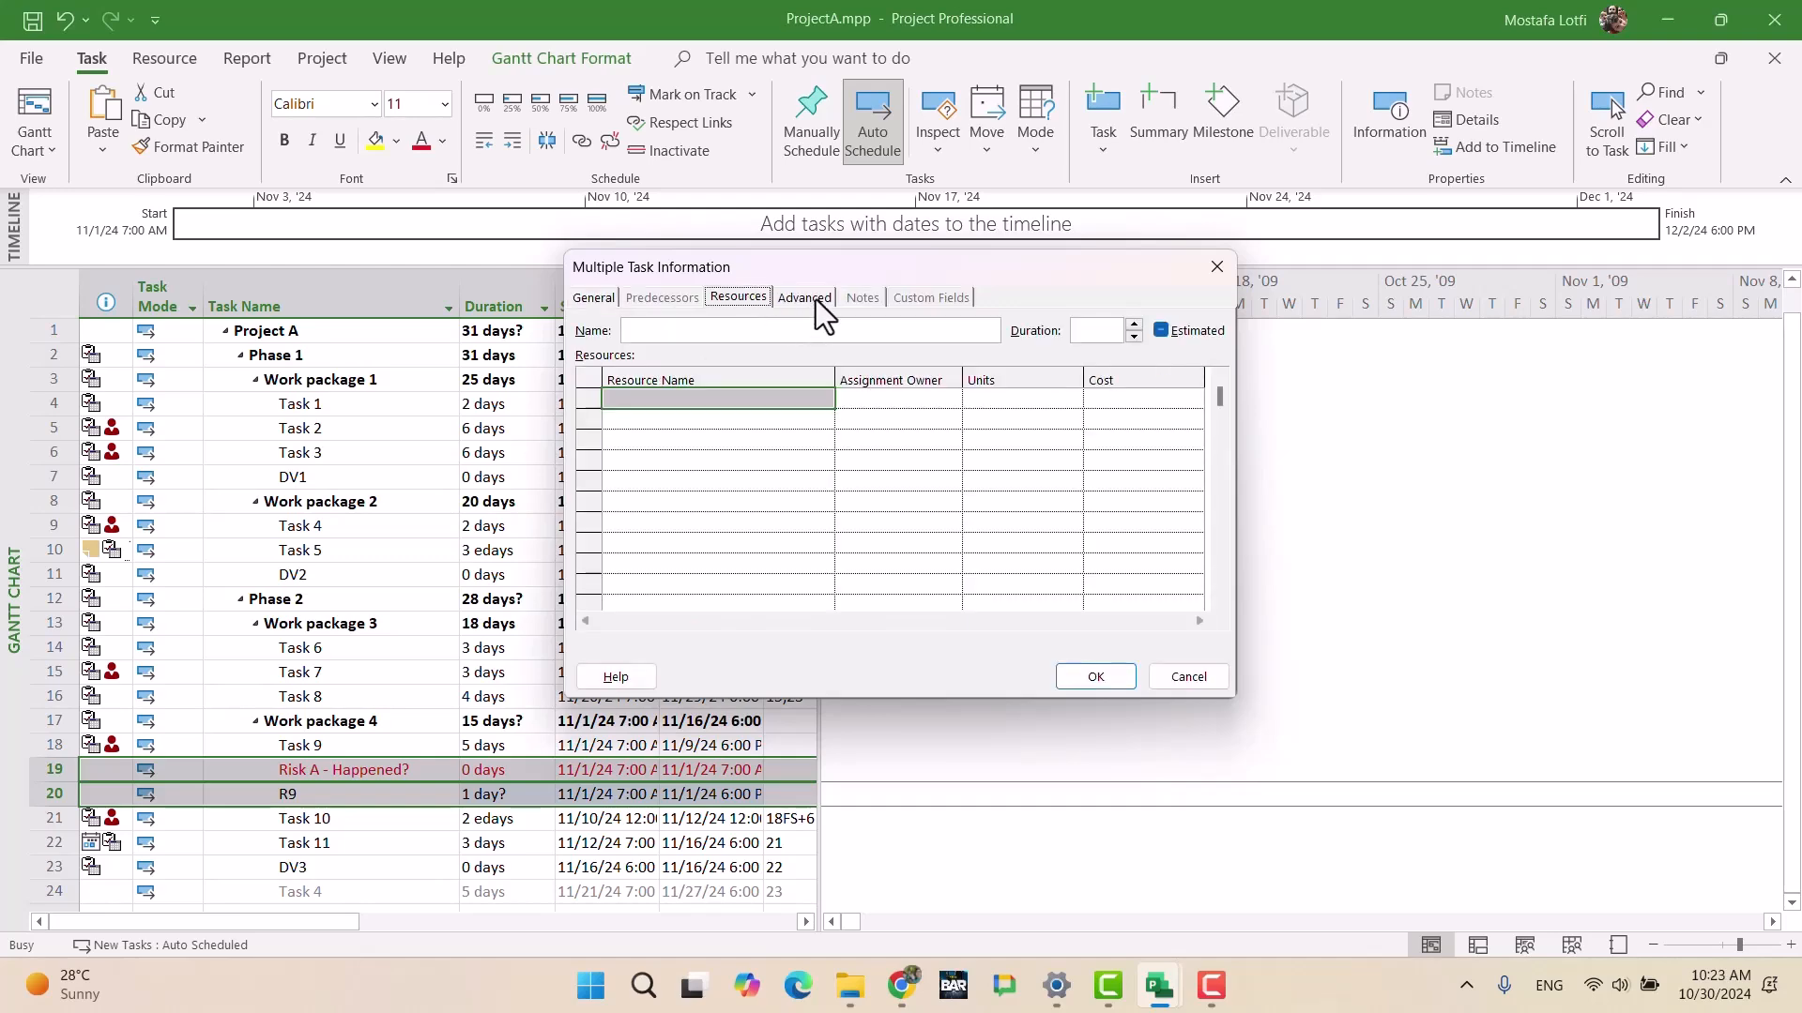
click(817, 297)
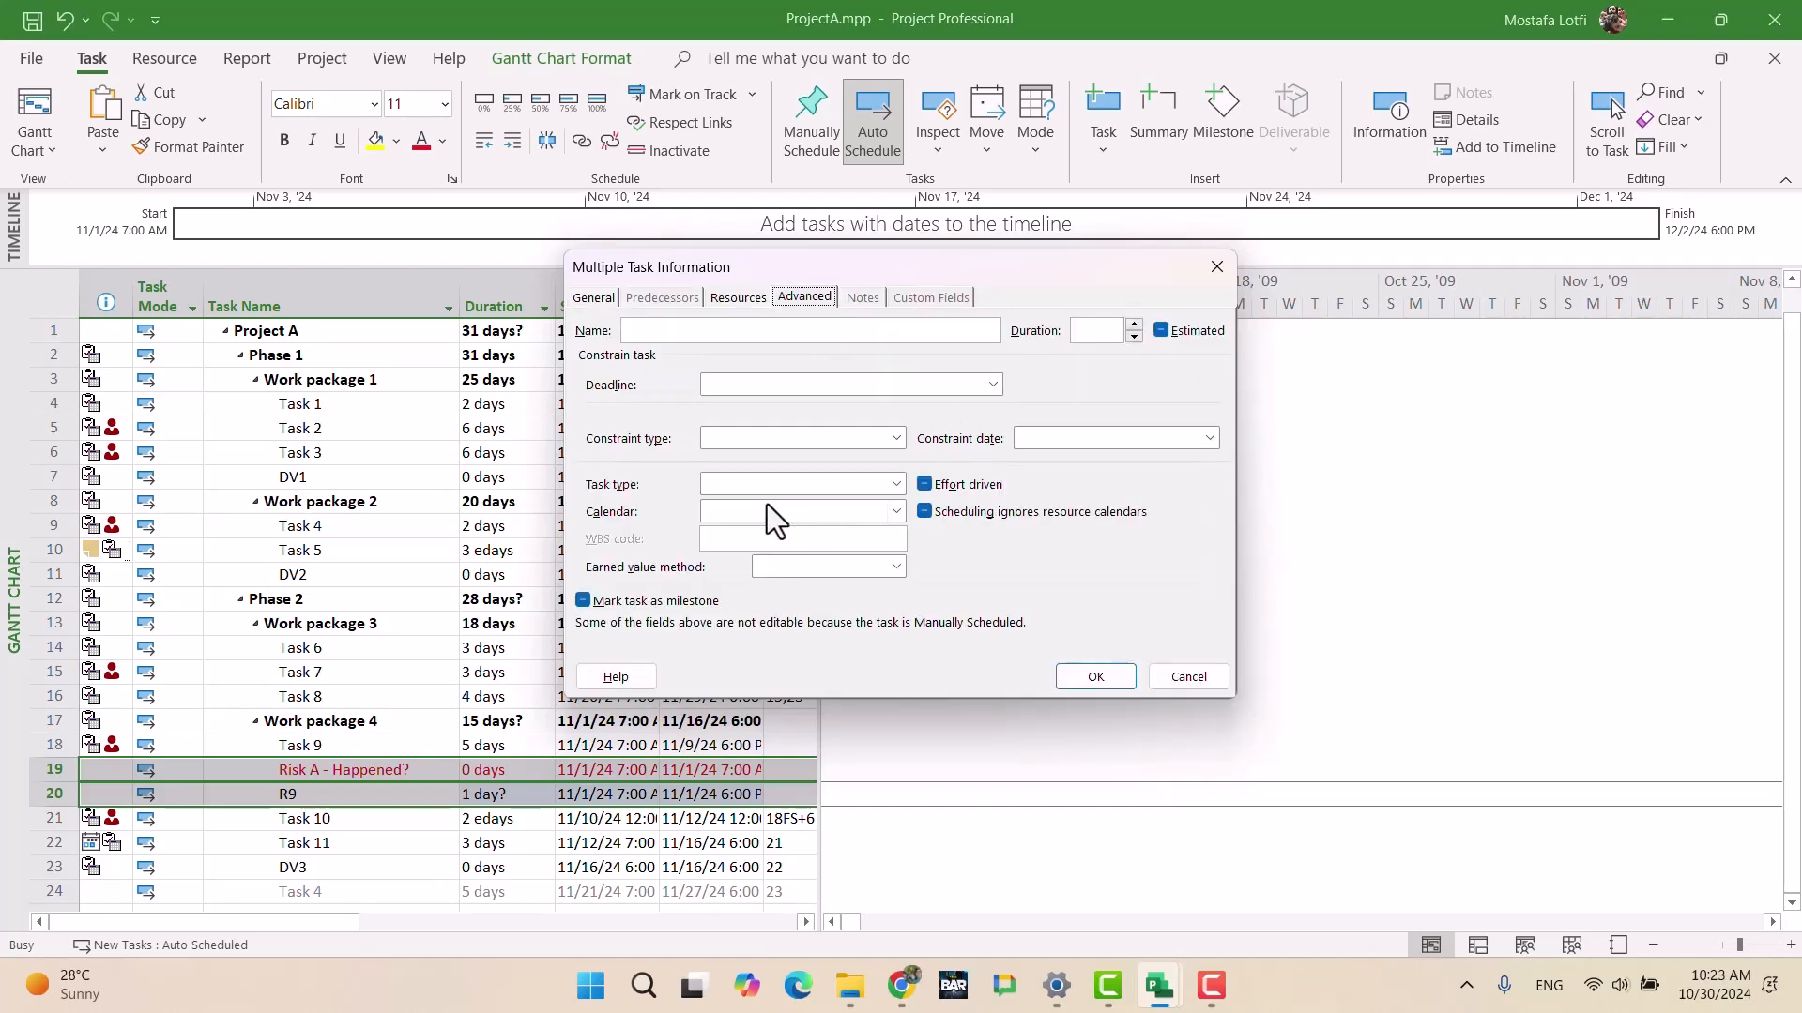
click(750, 515)
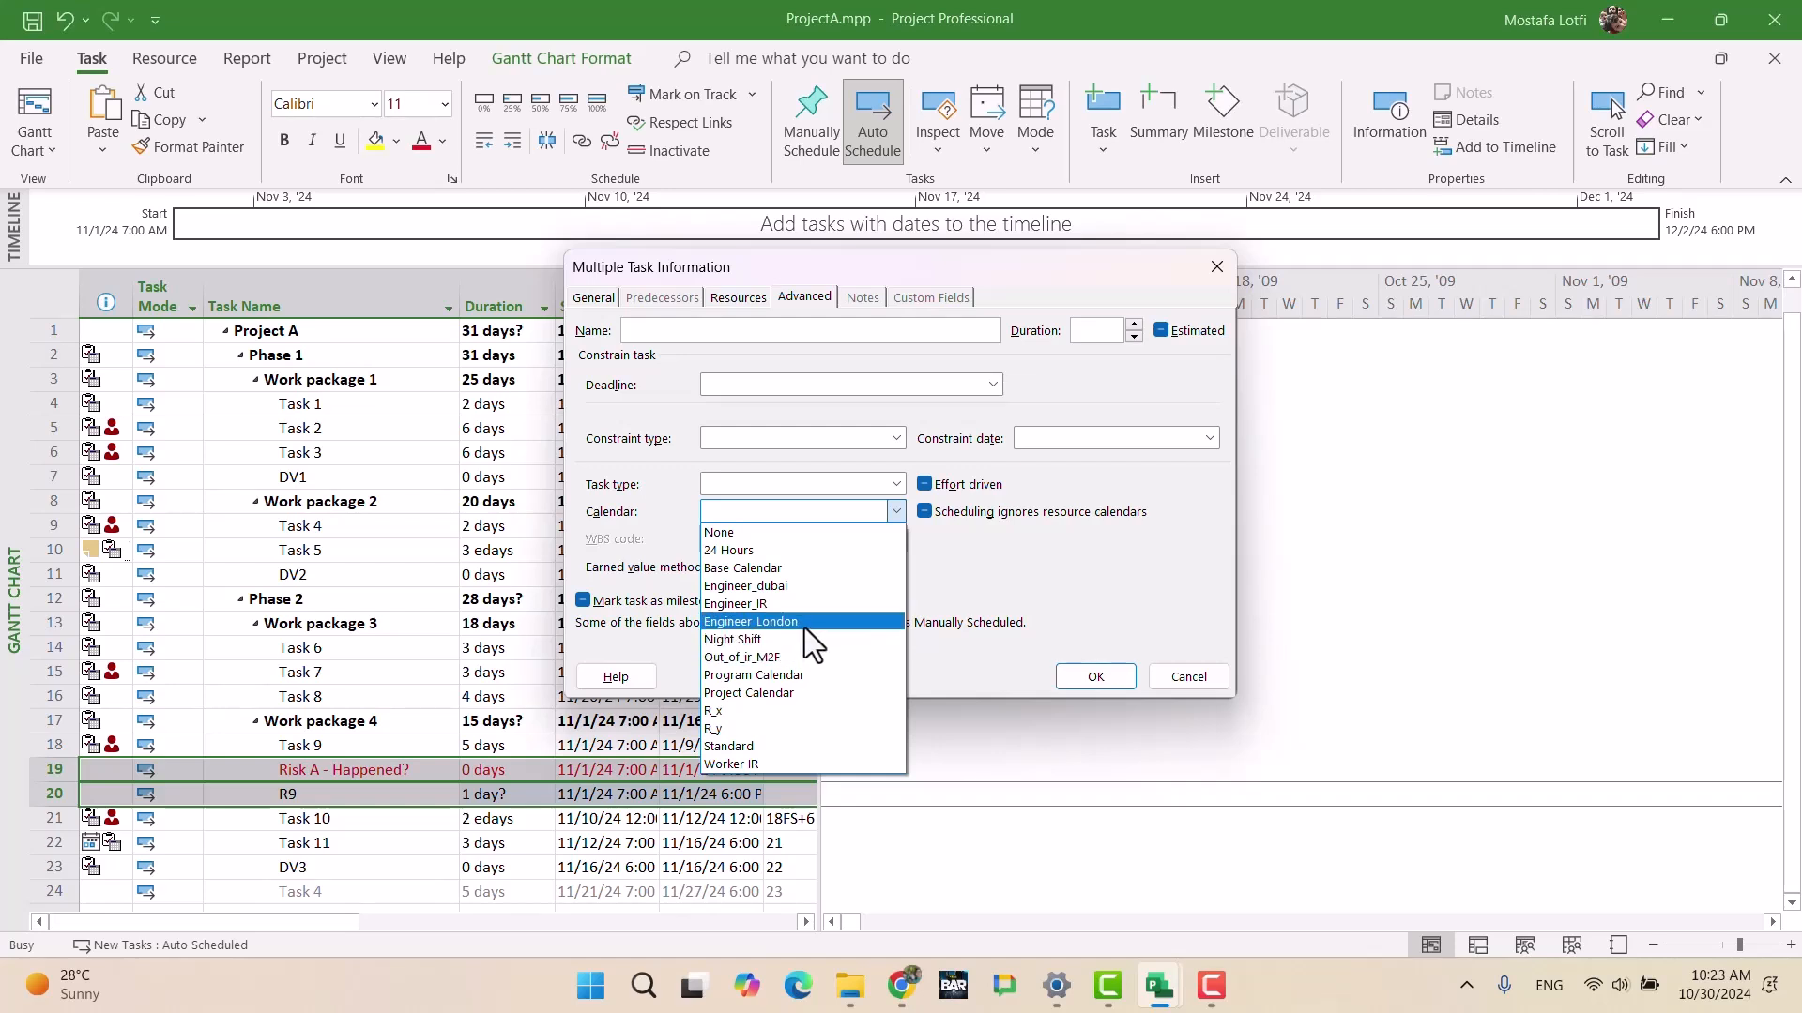
click(792, 695)
click(939, 509)
click(927, 511)
click(1061, 677)
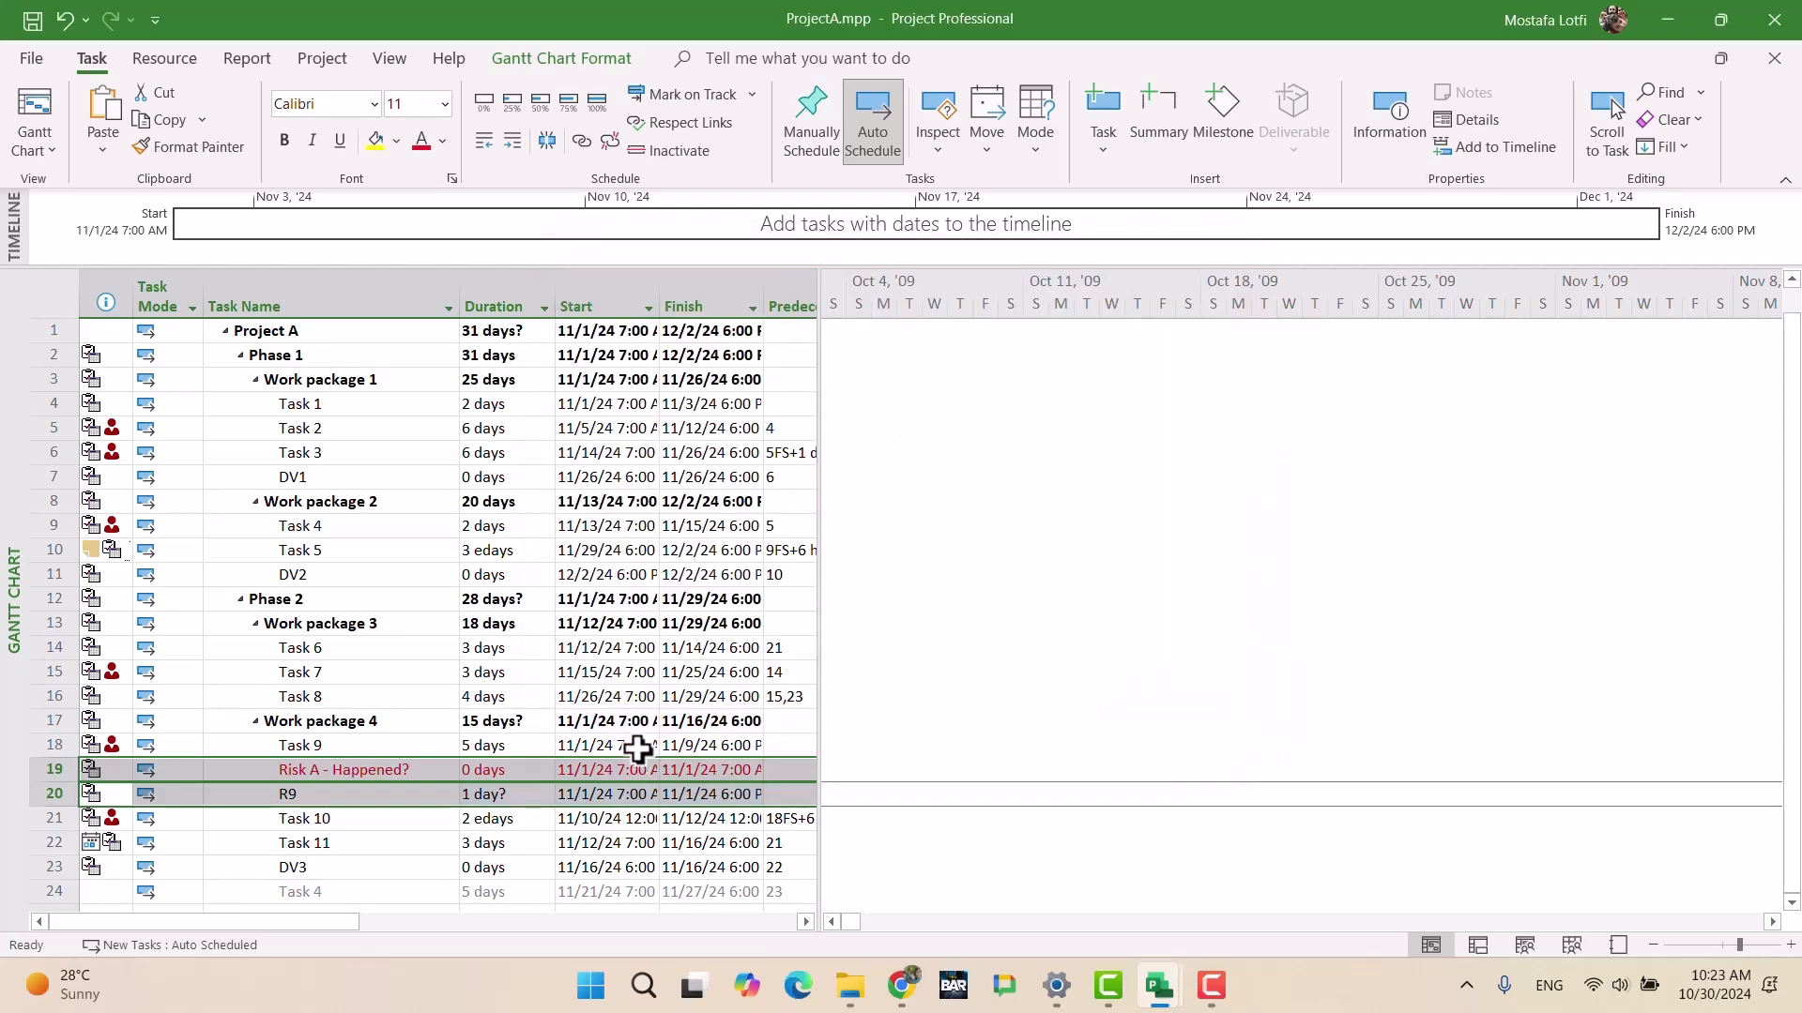
scroll(591, 718, down, 1)
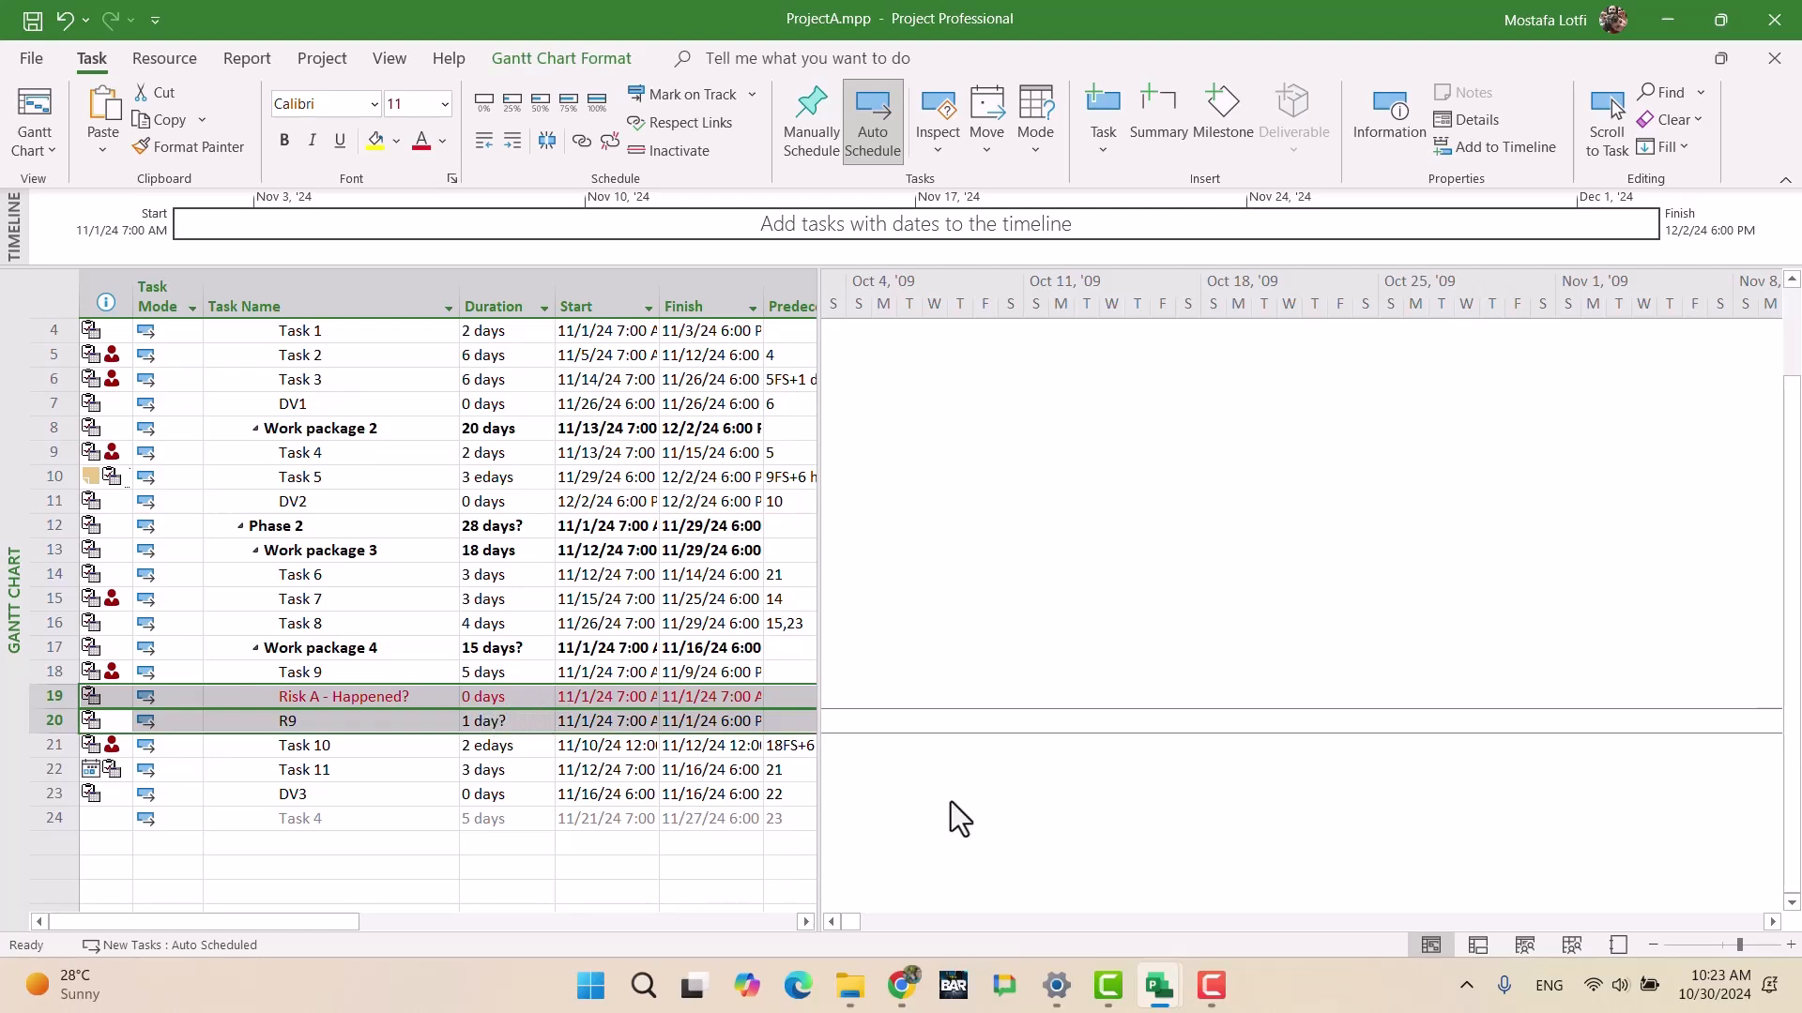
Step: Show the Responsible, Location and Value columns, then set R9's responsible person and location Tehran
click(899, 985)
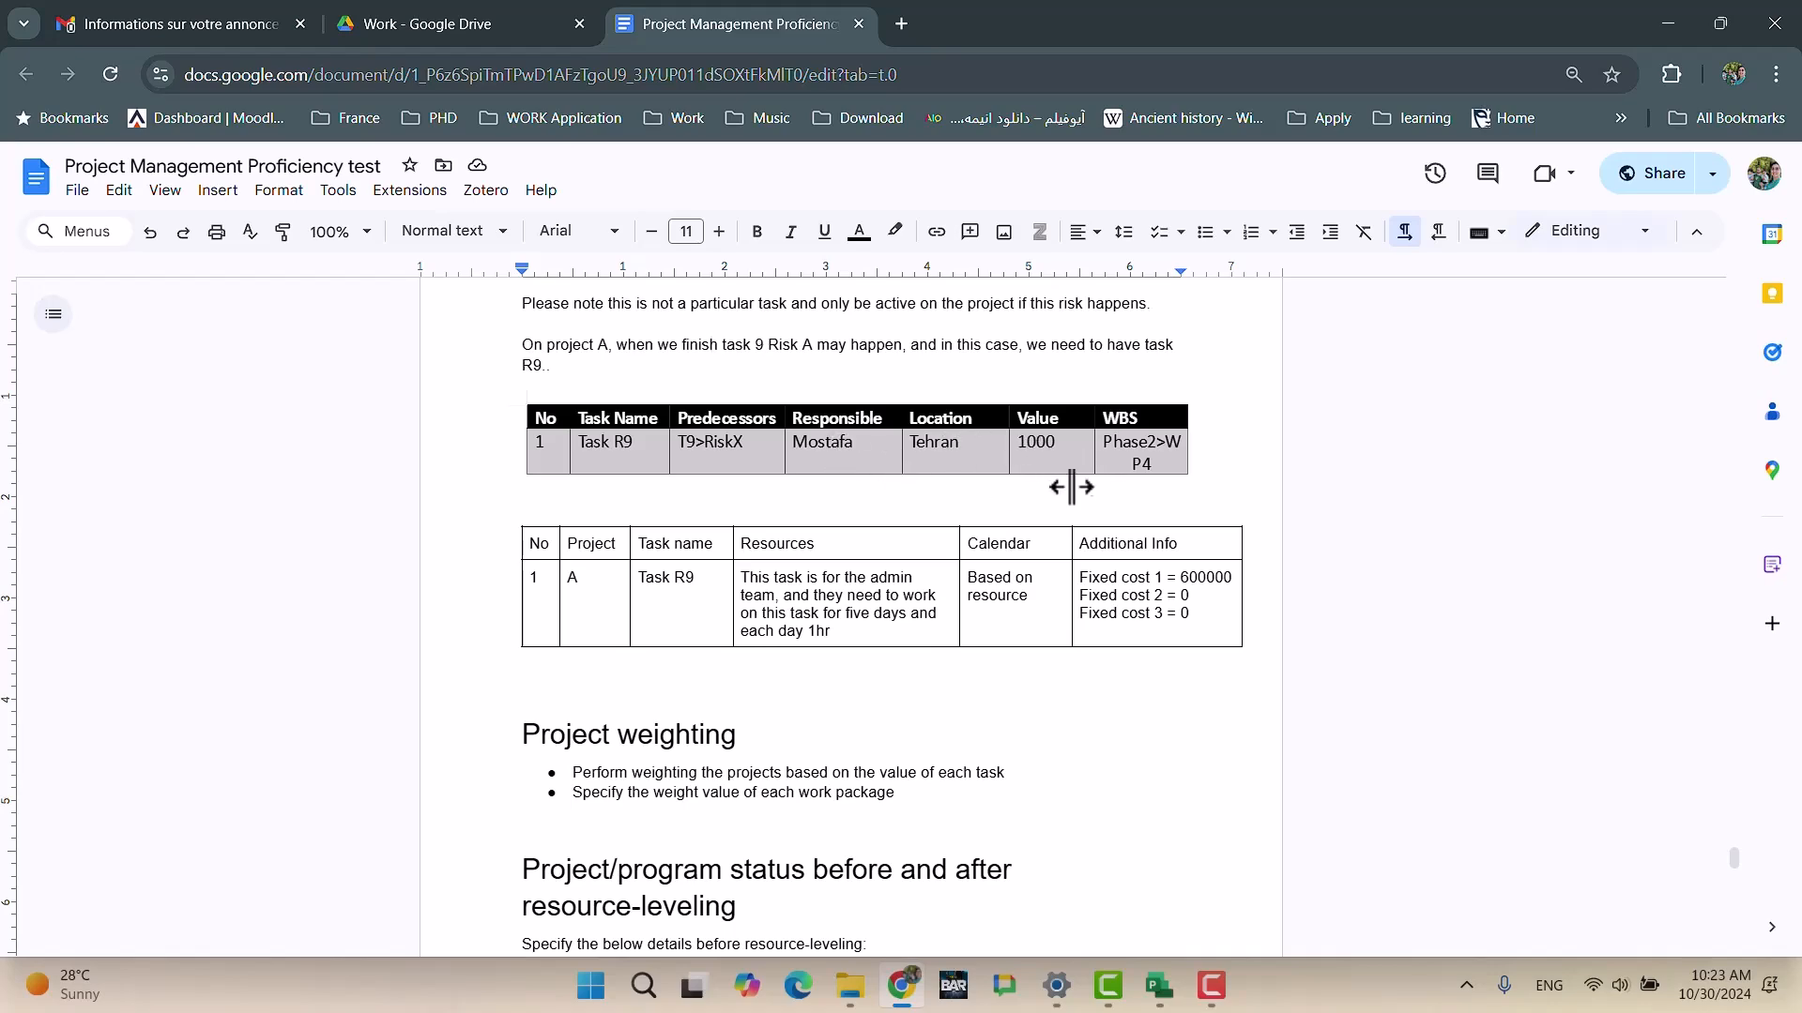
click(901, 985)
drag(820, 516, 1318, 538)
click(952, 727)
click(1018, 720)
click(1000, 740)
click(1150, 730)
click(1165, 720)
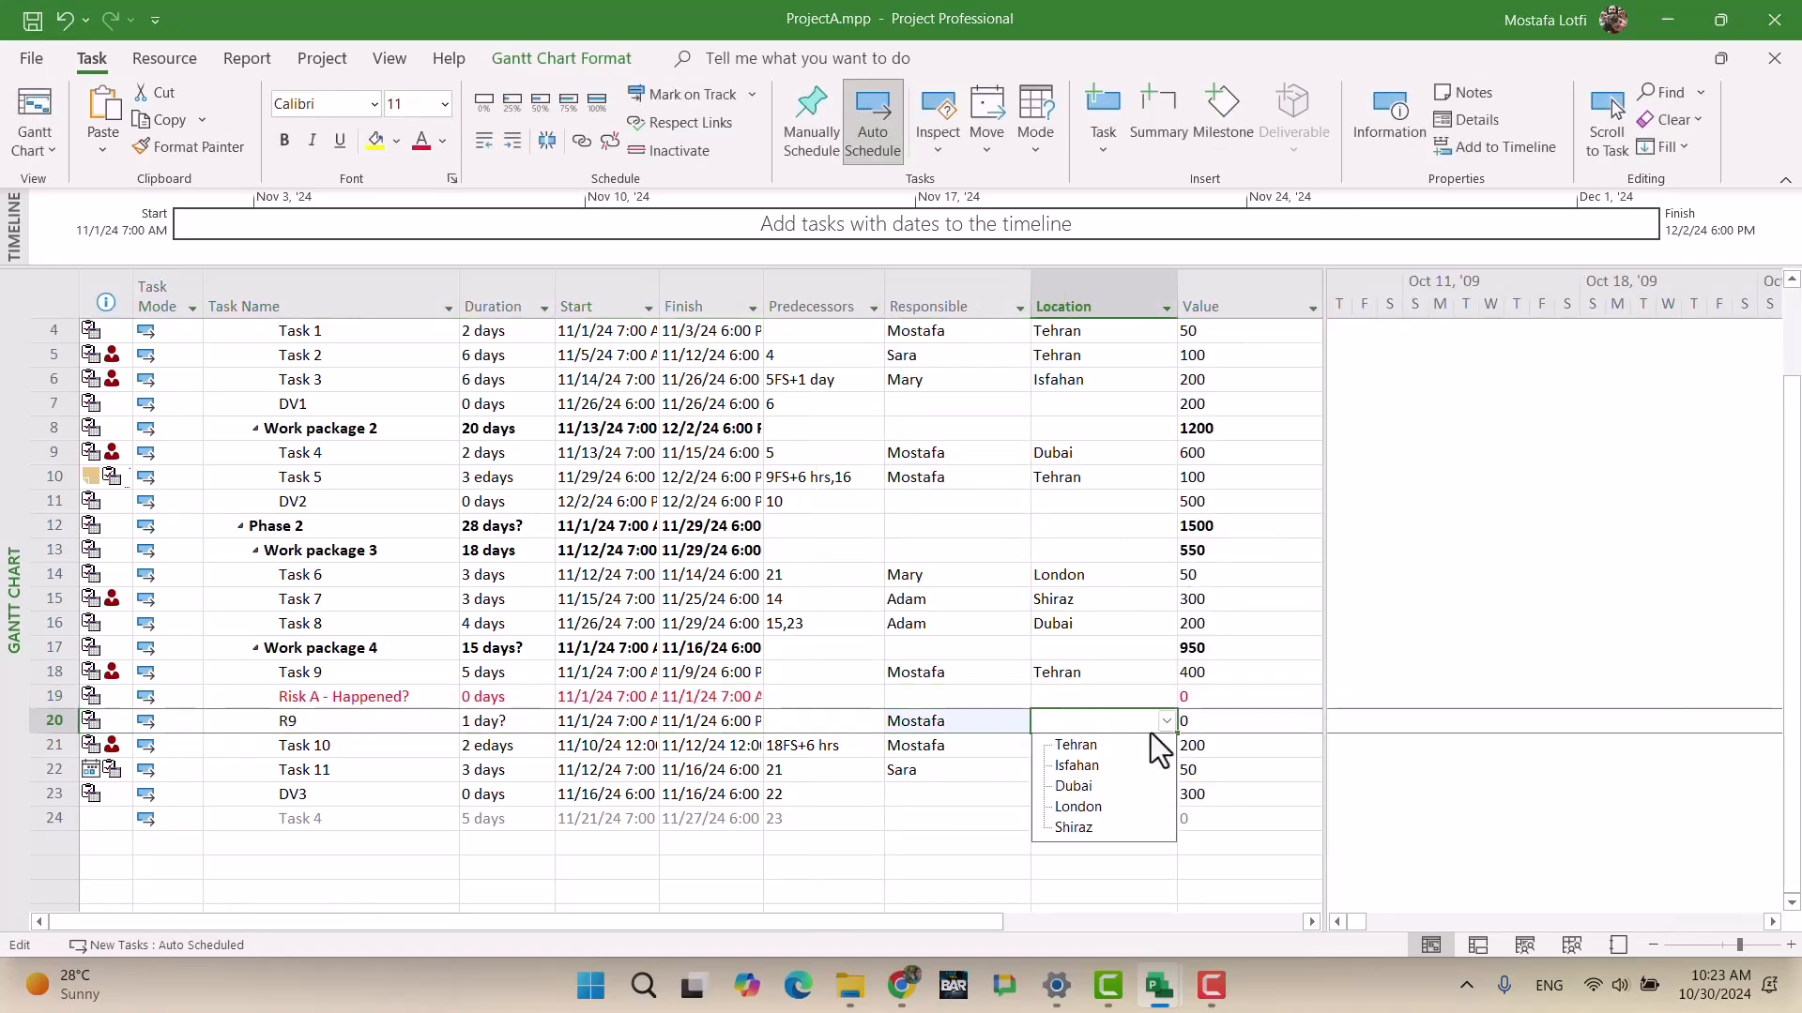
click(1115, 740)
Step: Enter R9's Value as 1000, correcting an initial 100 after checking the brief
click(1216, 729)
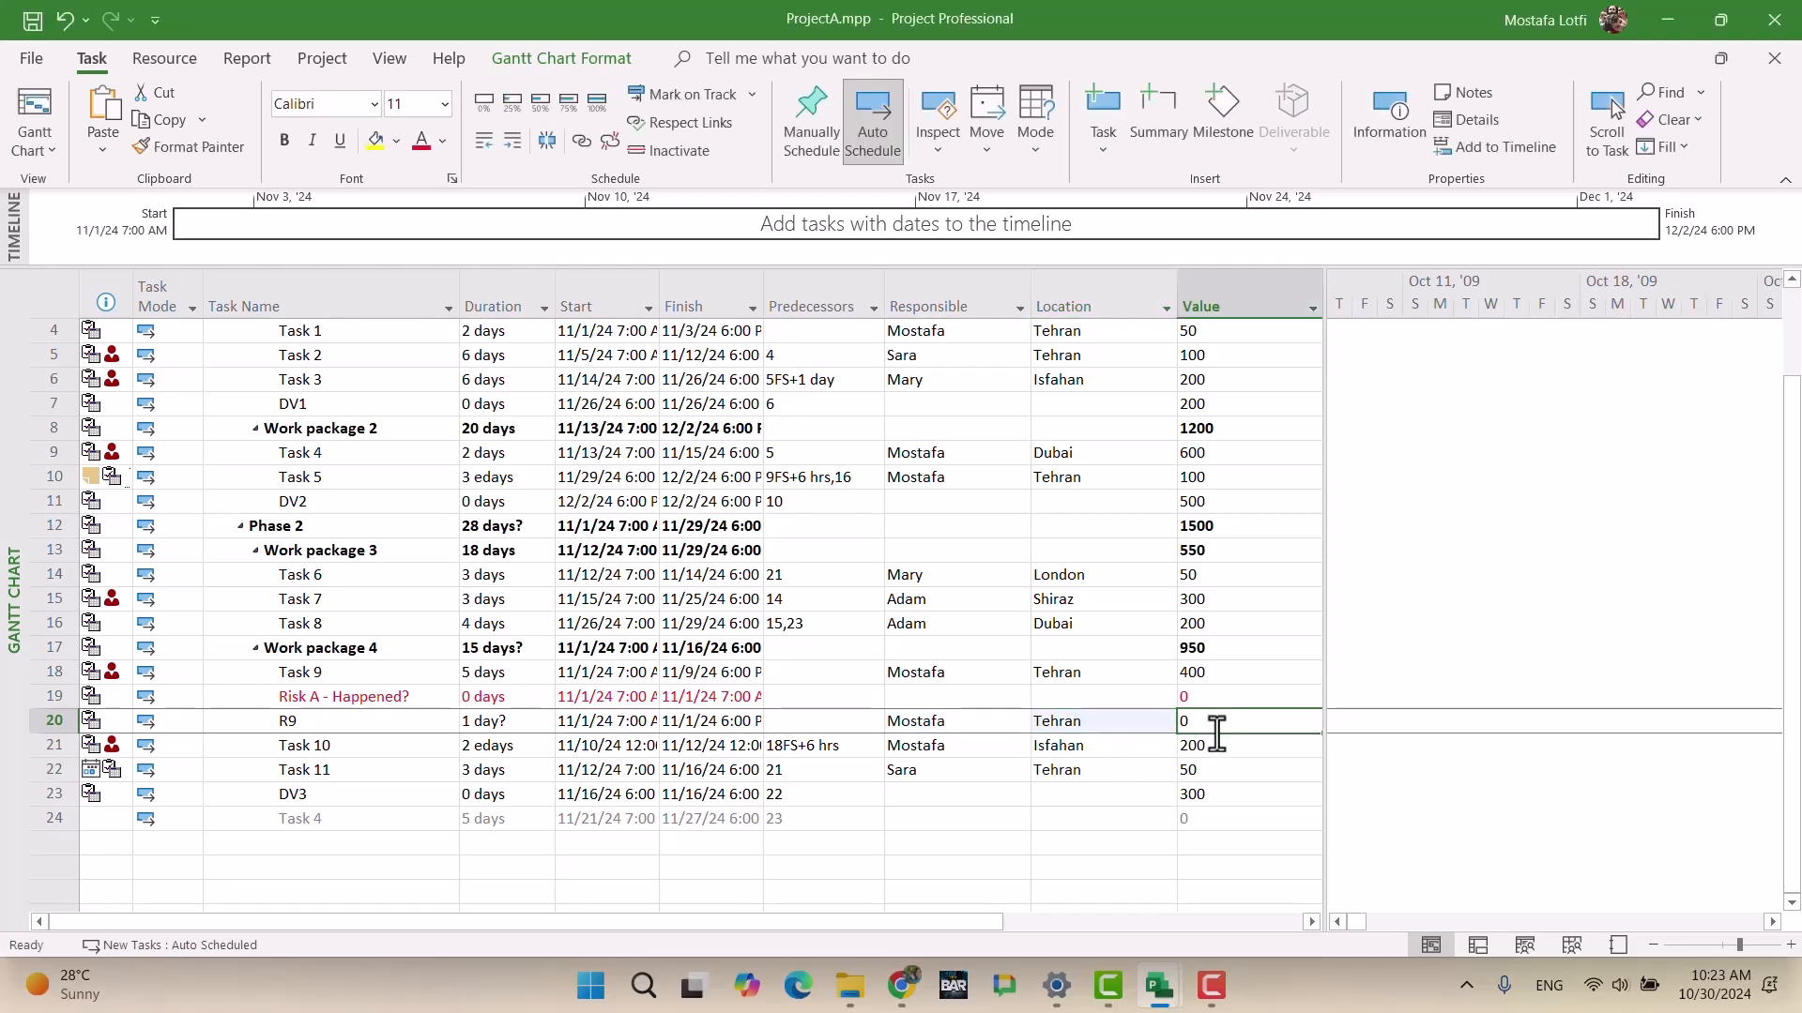
text(100)
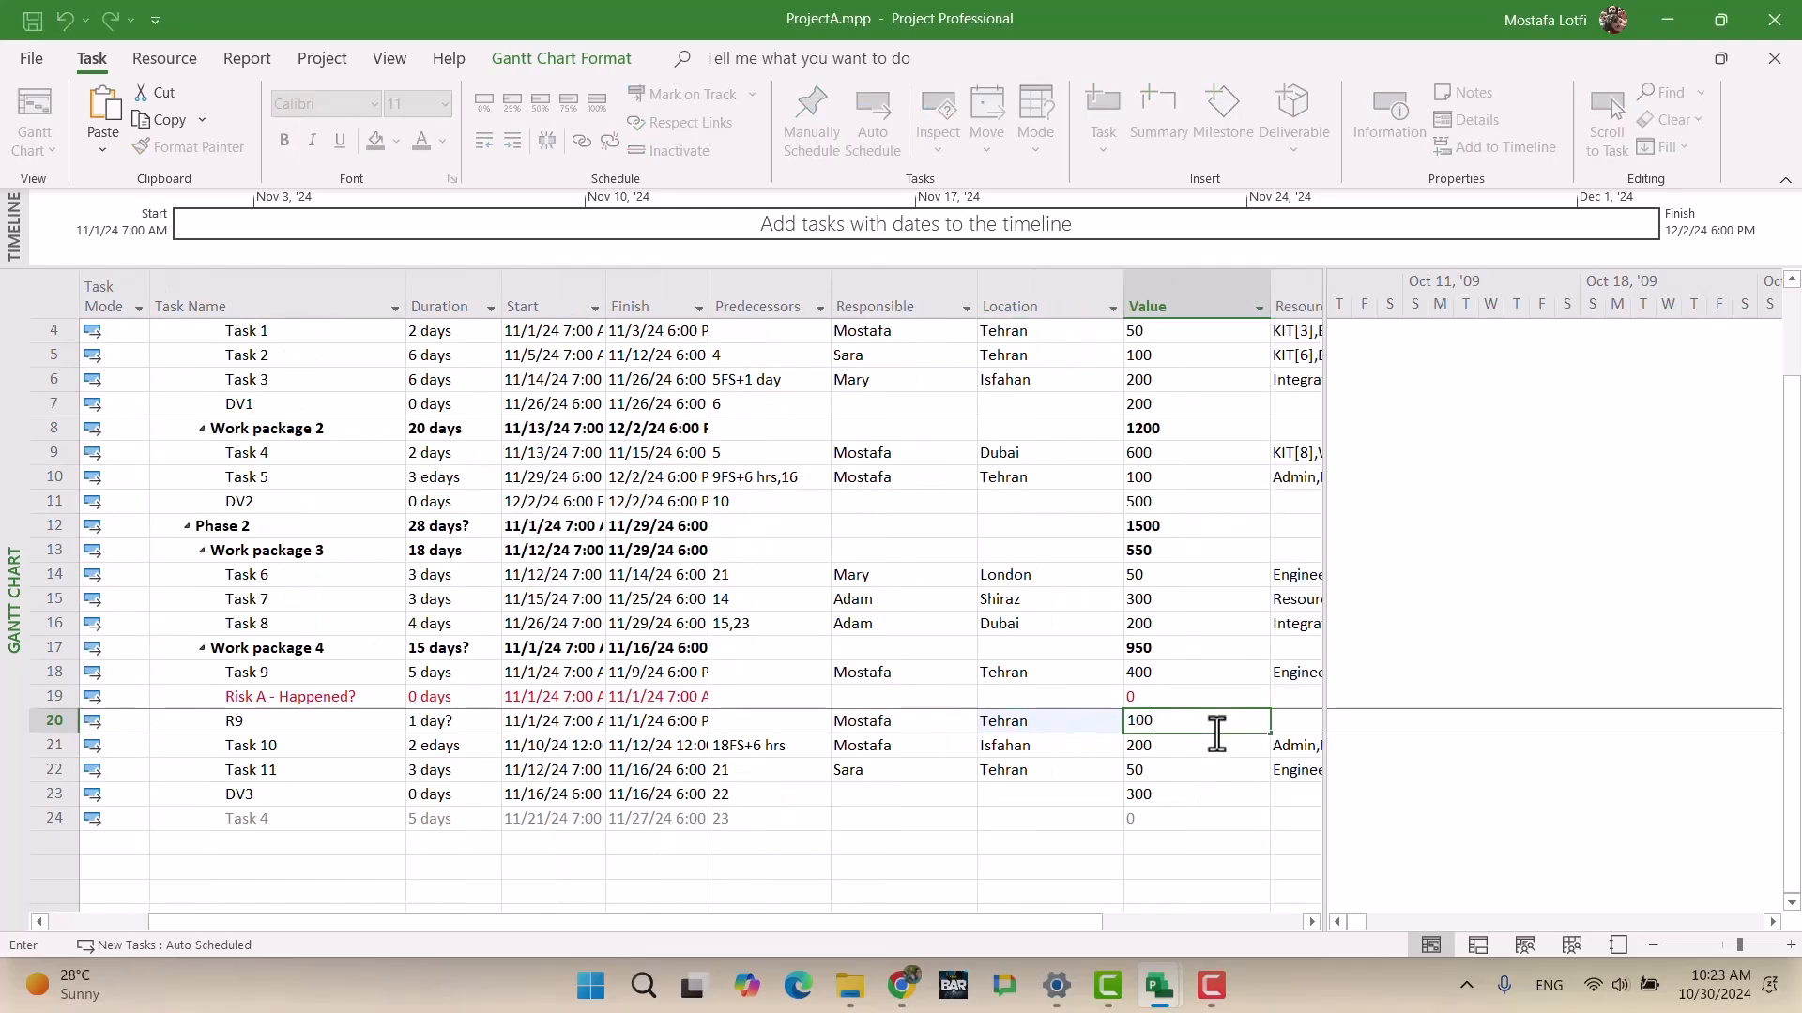
key(Return)
click(902, 998)
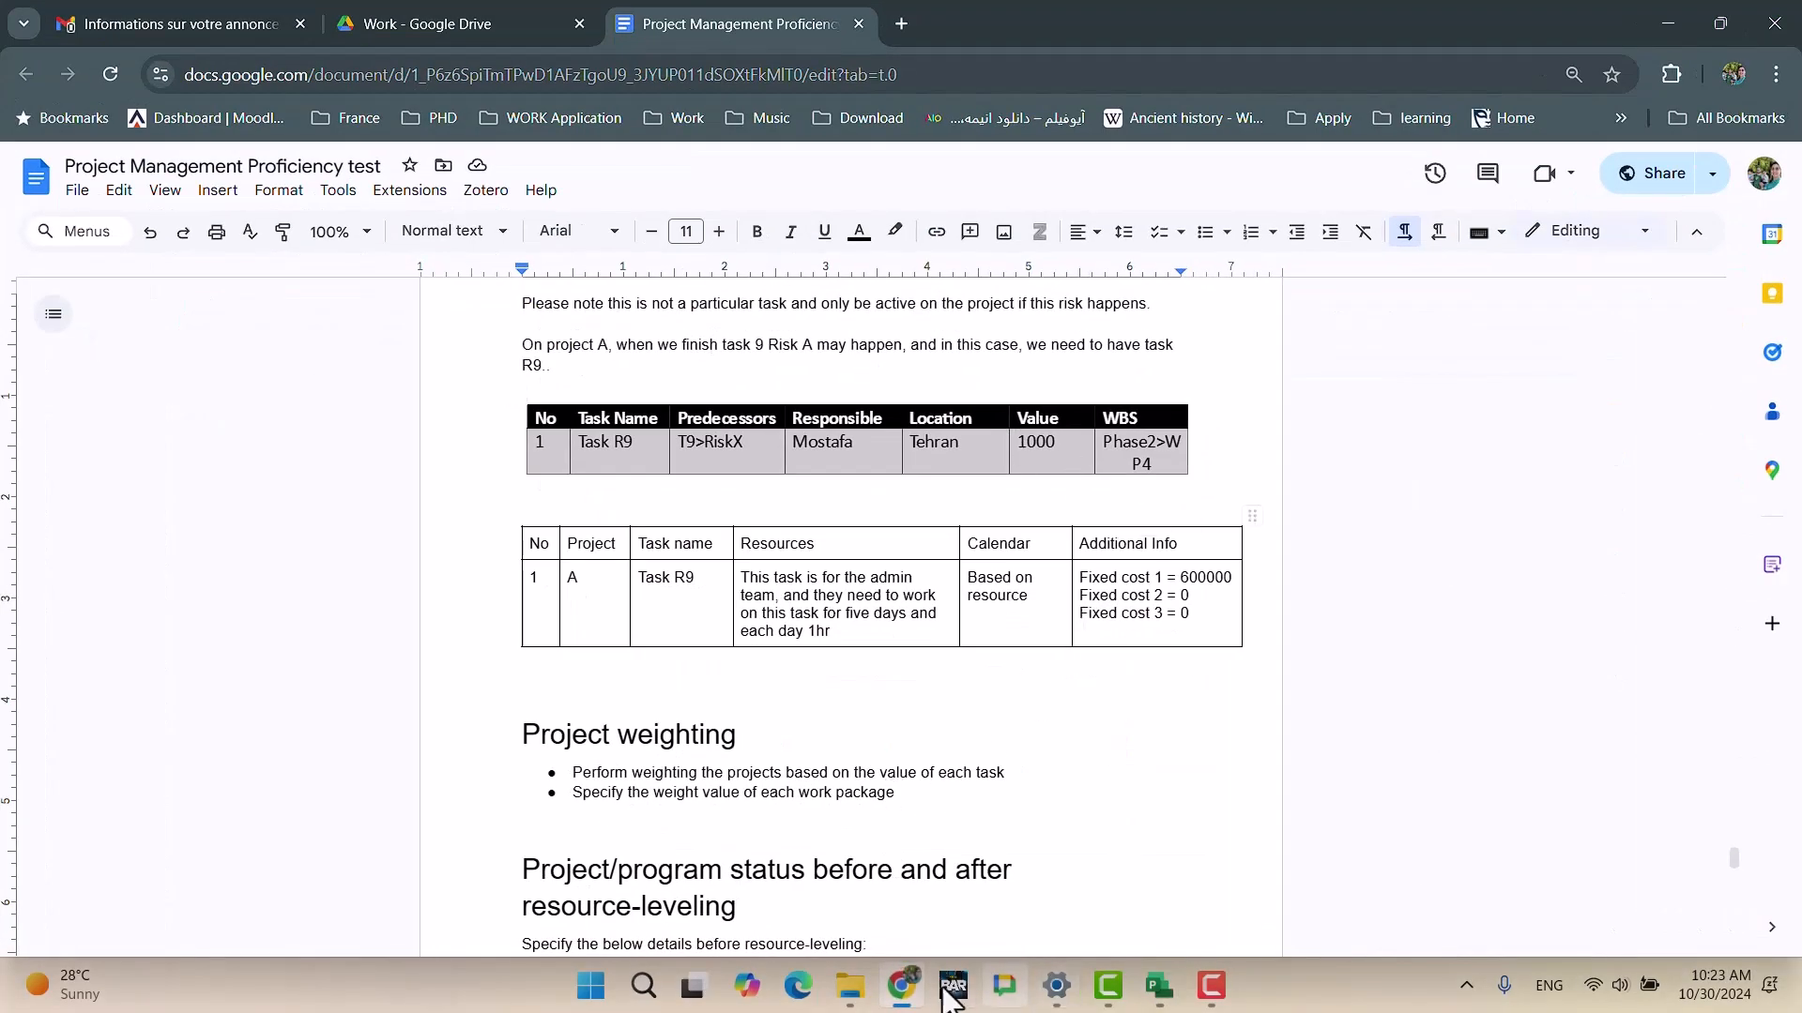
click(1159, 985)
click(1187, 725)
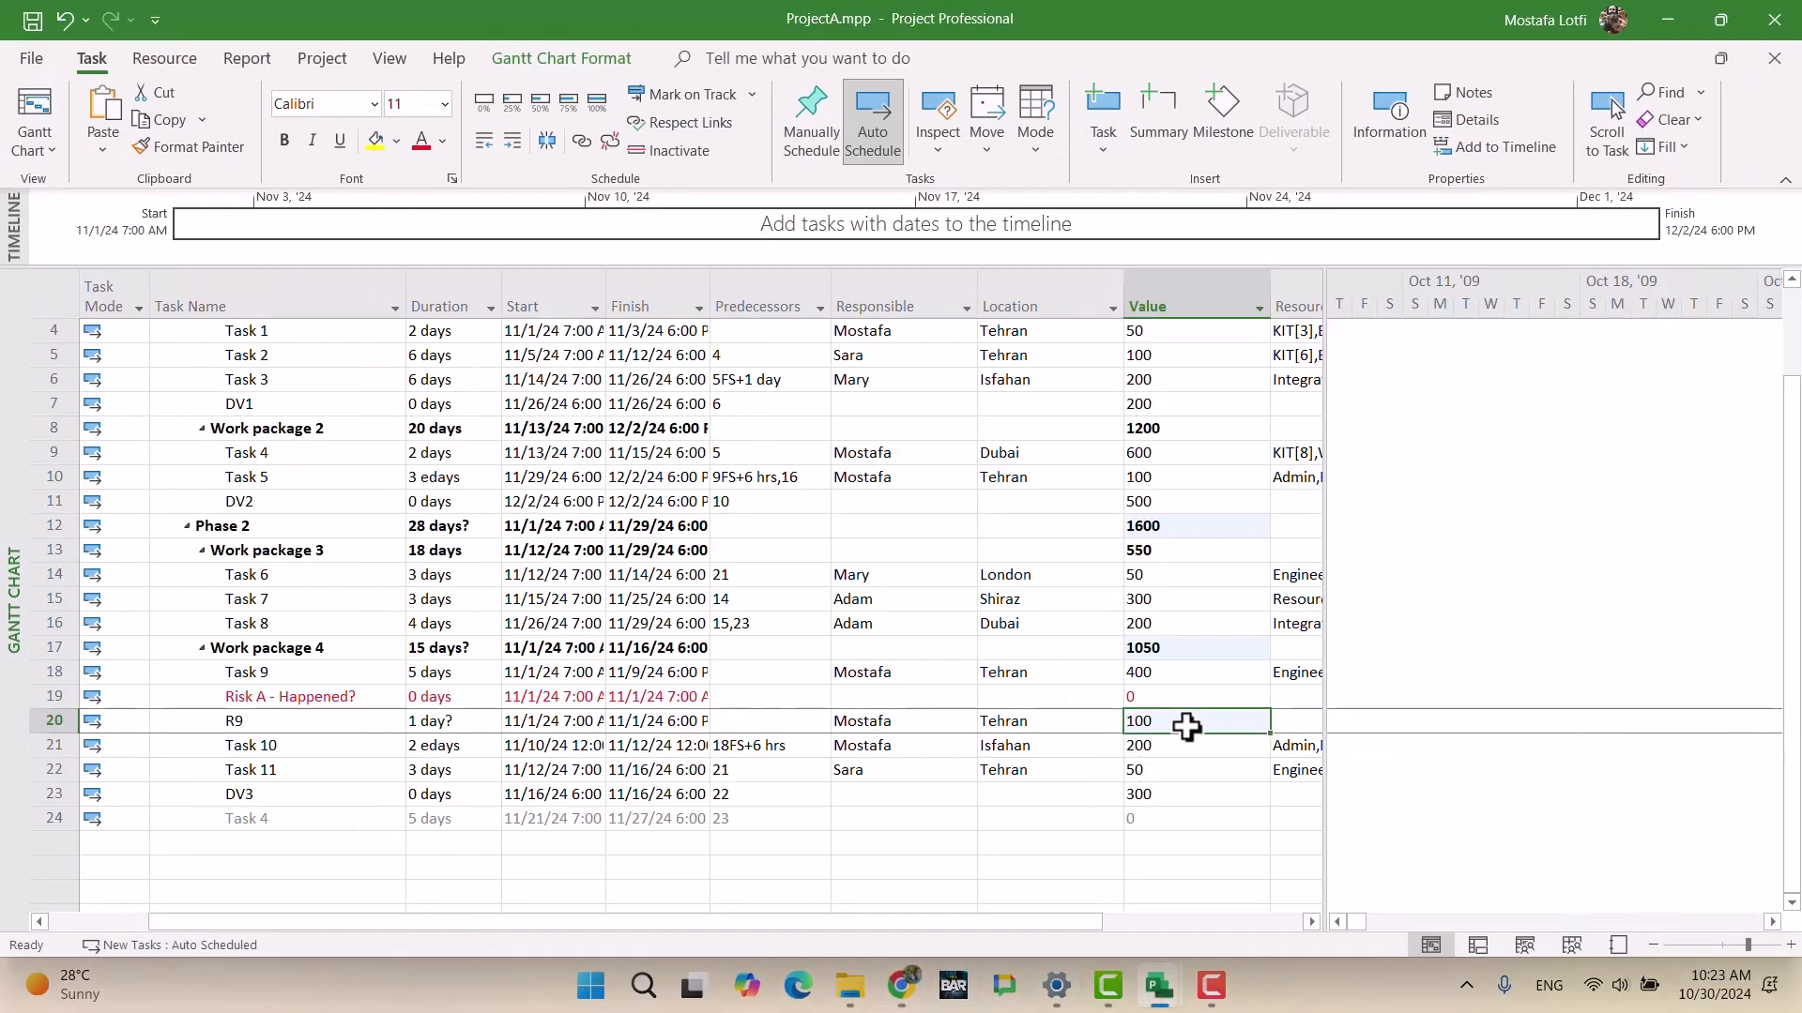
text(1000)
key(Return)
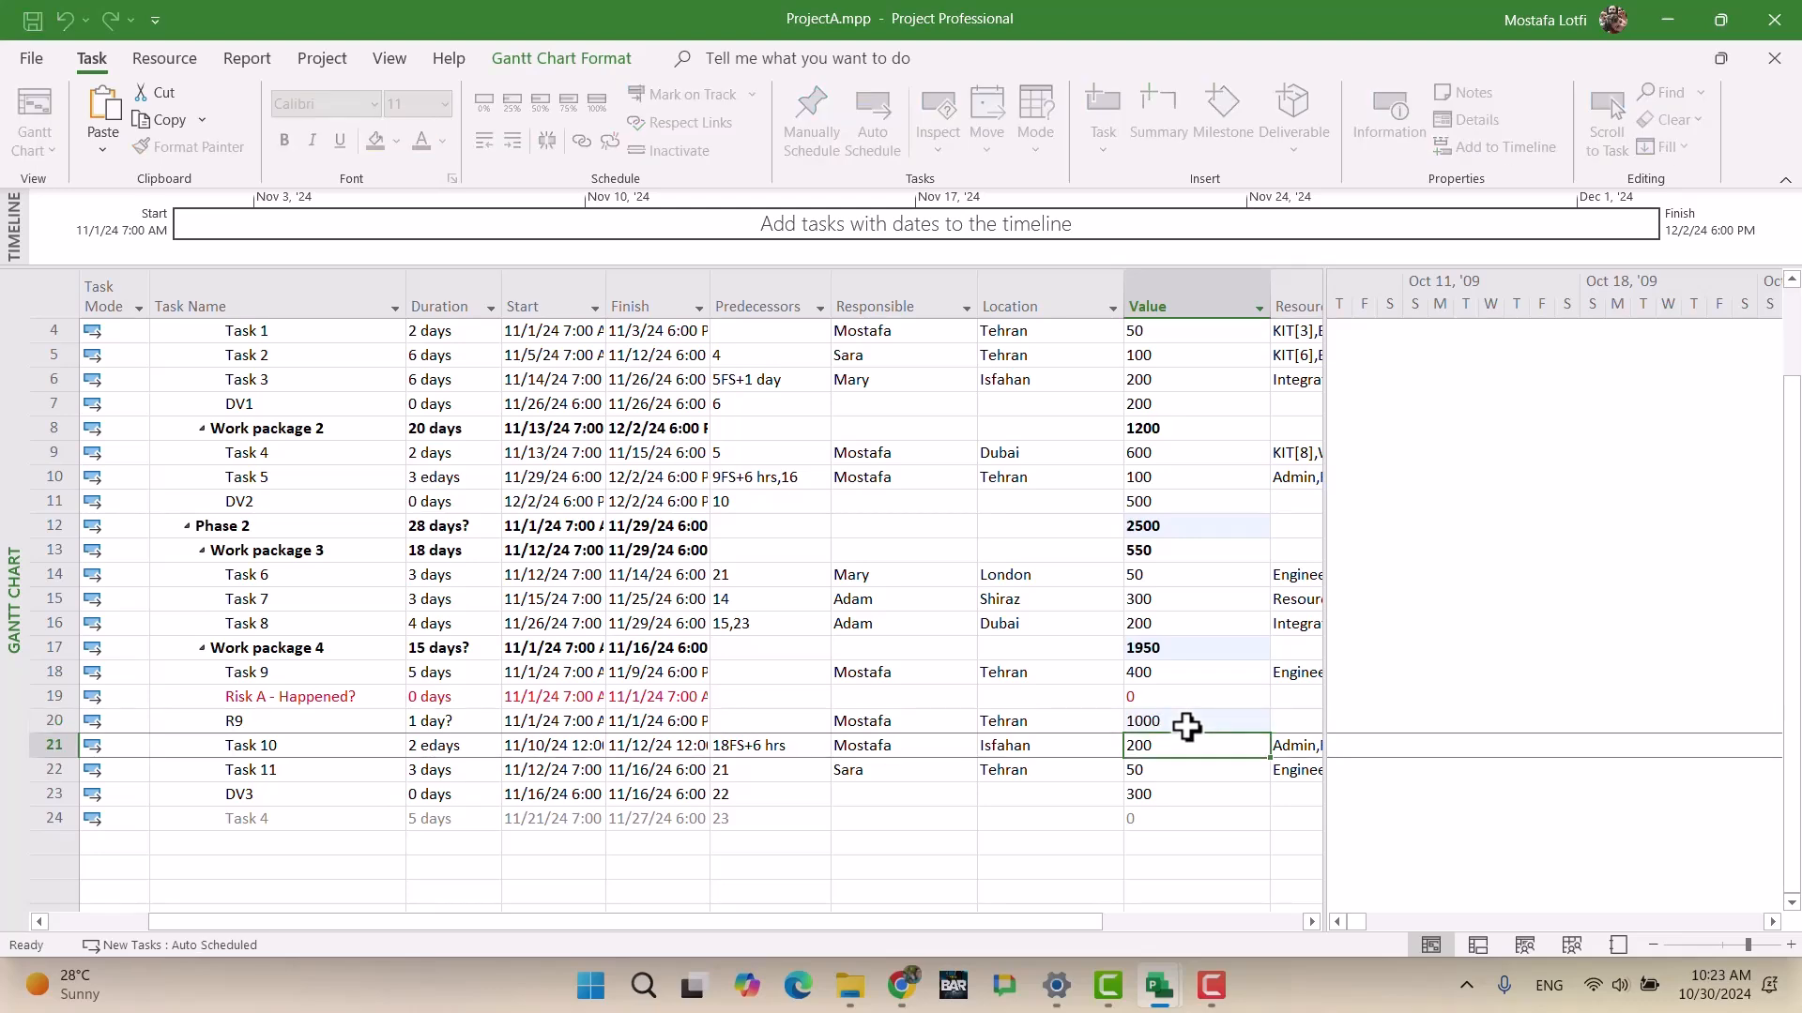
click(246, 723)
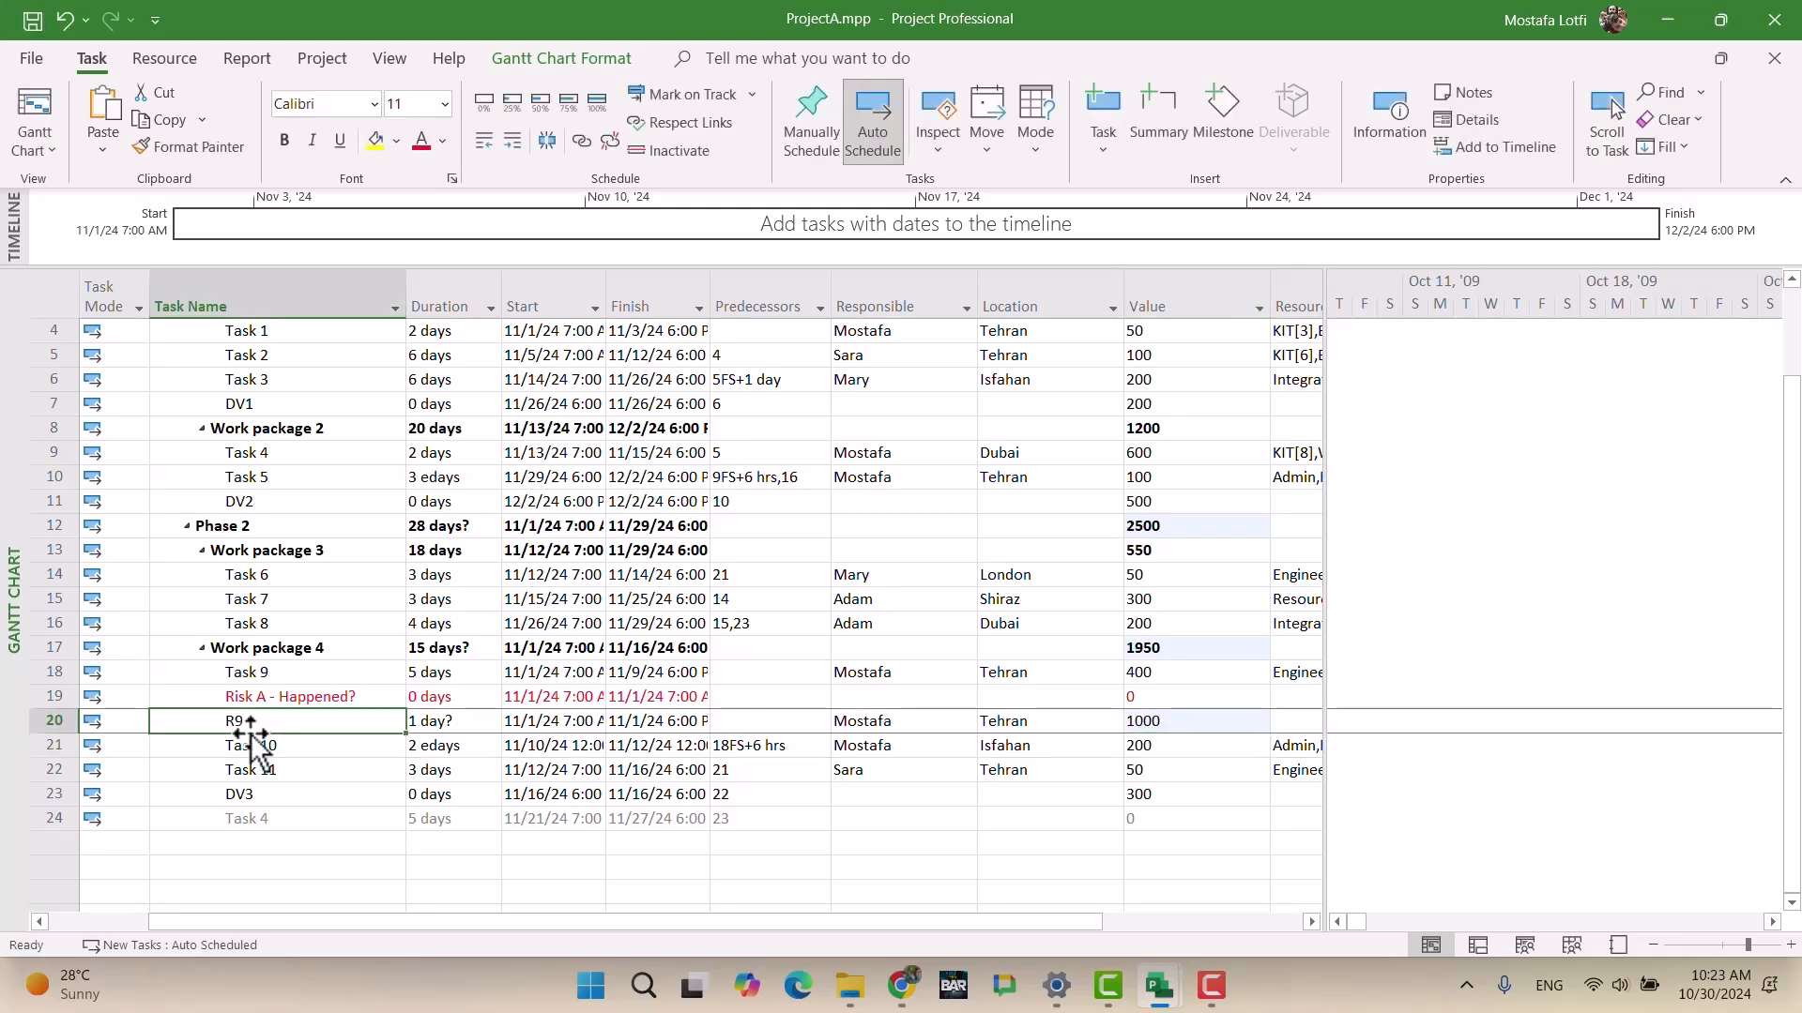
click(903, 984)
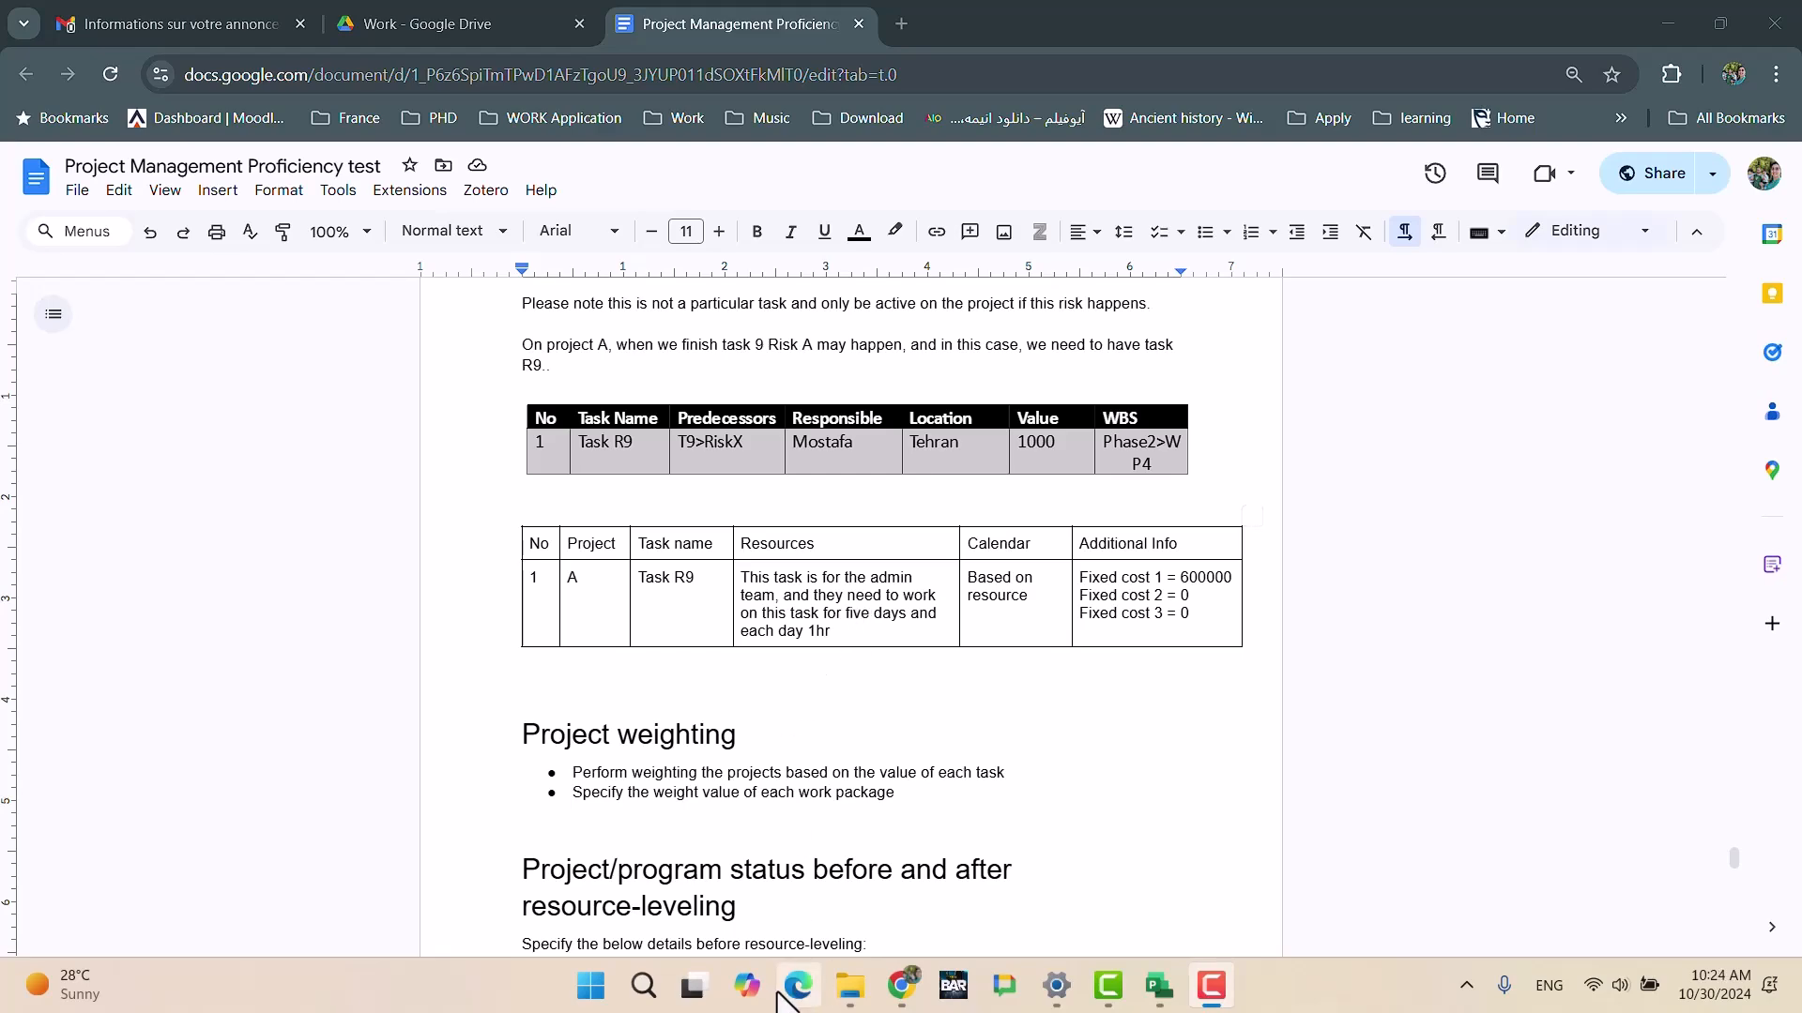
Step: Back in Project, change ProjectA's view from Gantt Chart to Task Usage
click(903, 983)
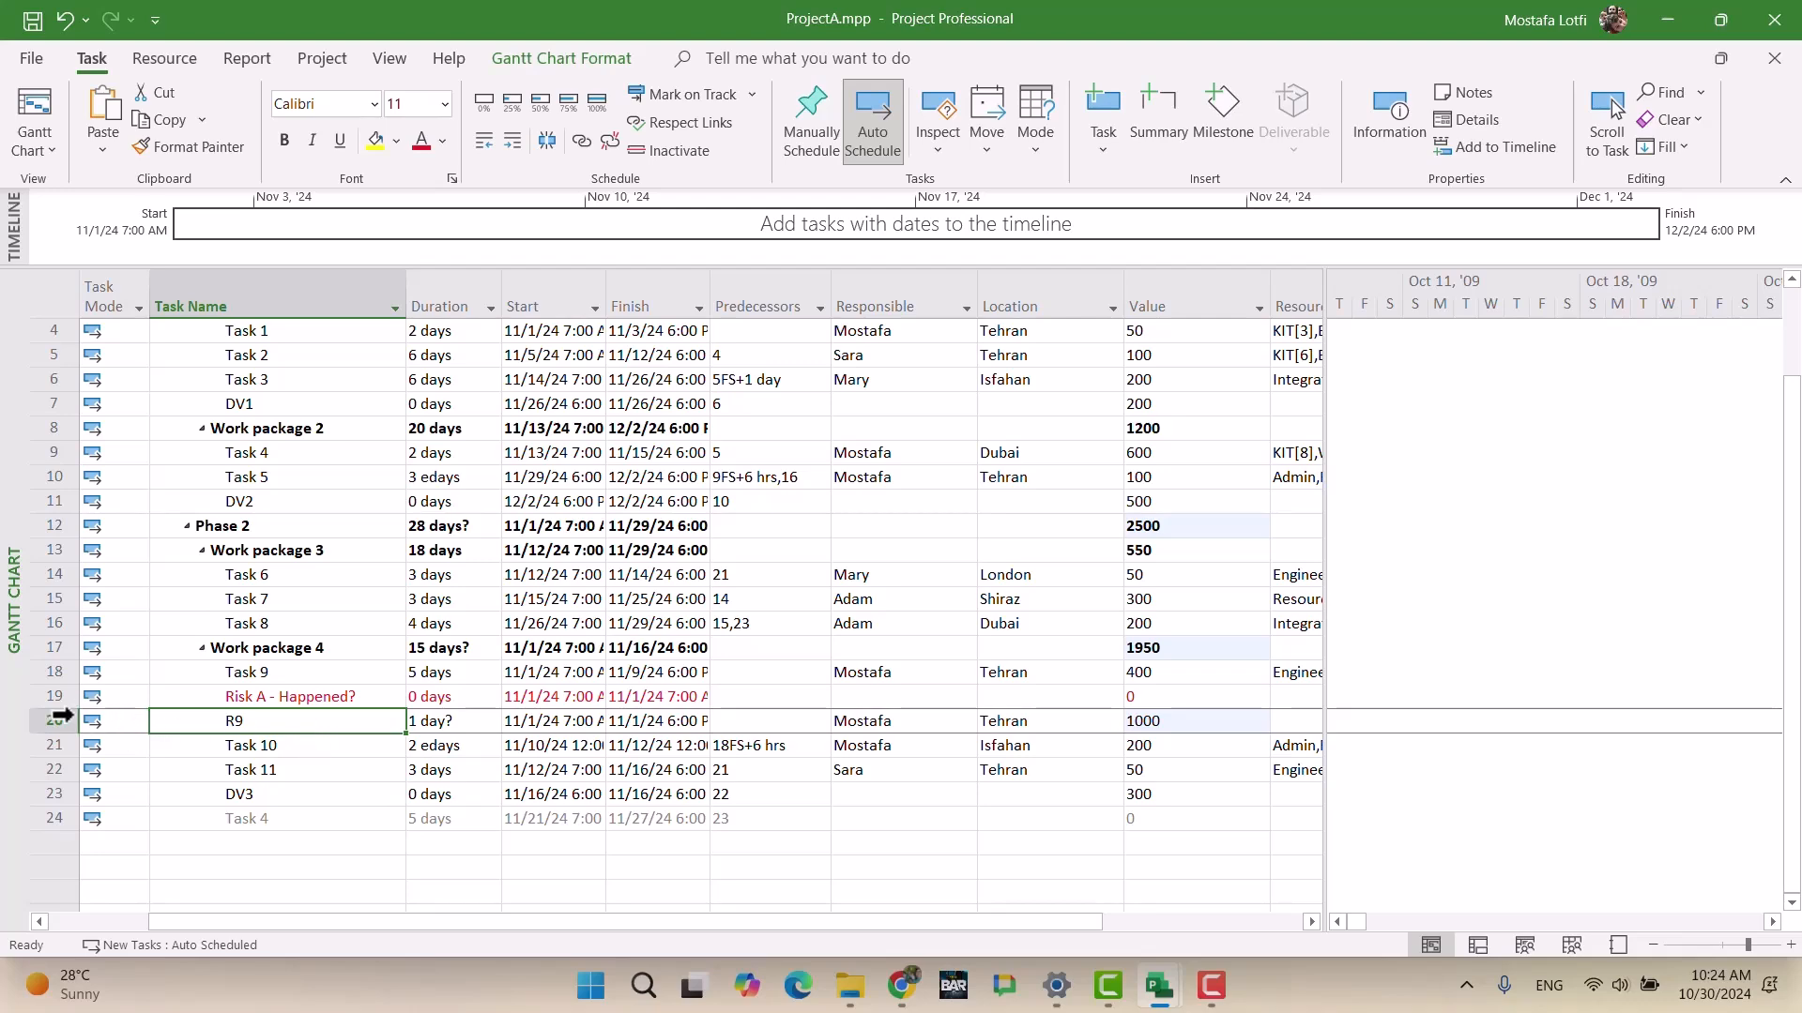
right_click(35, 720)
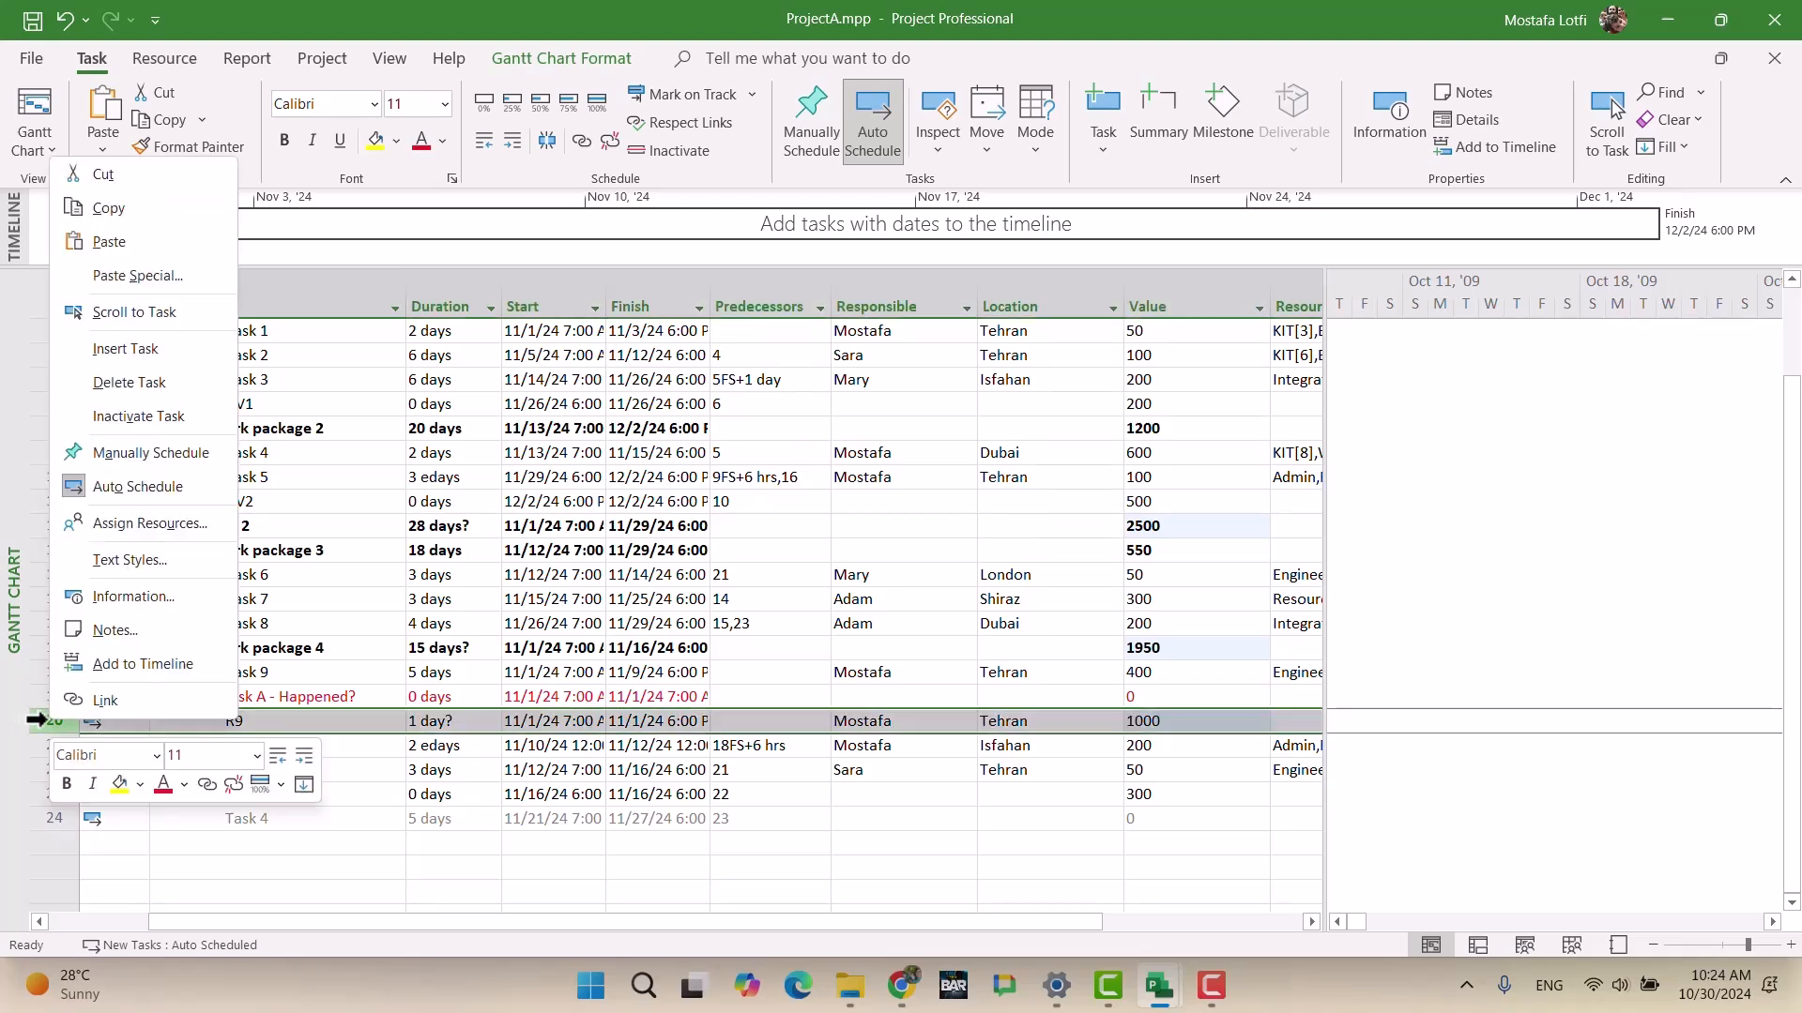
key(Escape)
click(37, 145)
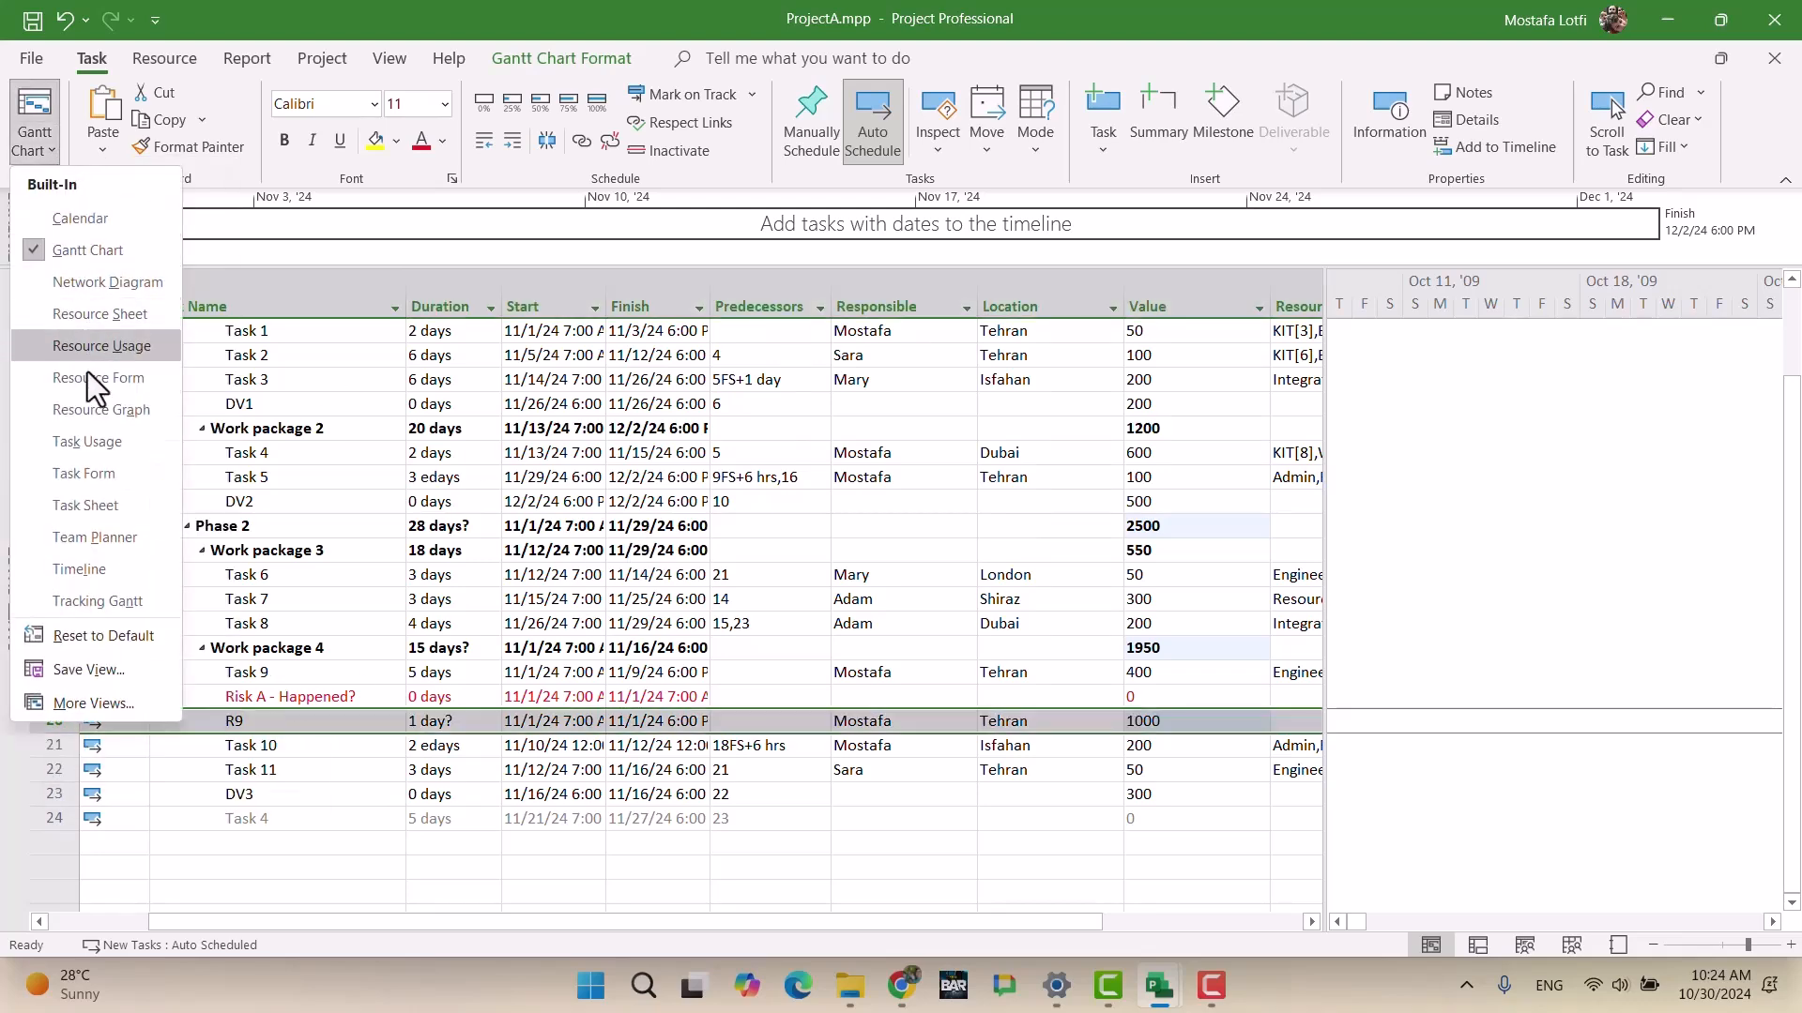
click(116, 452)
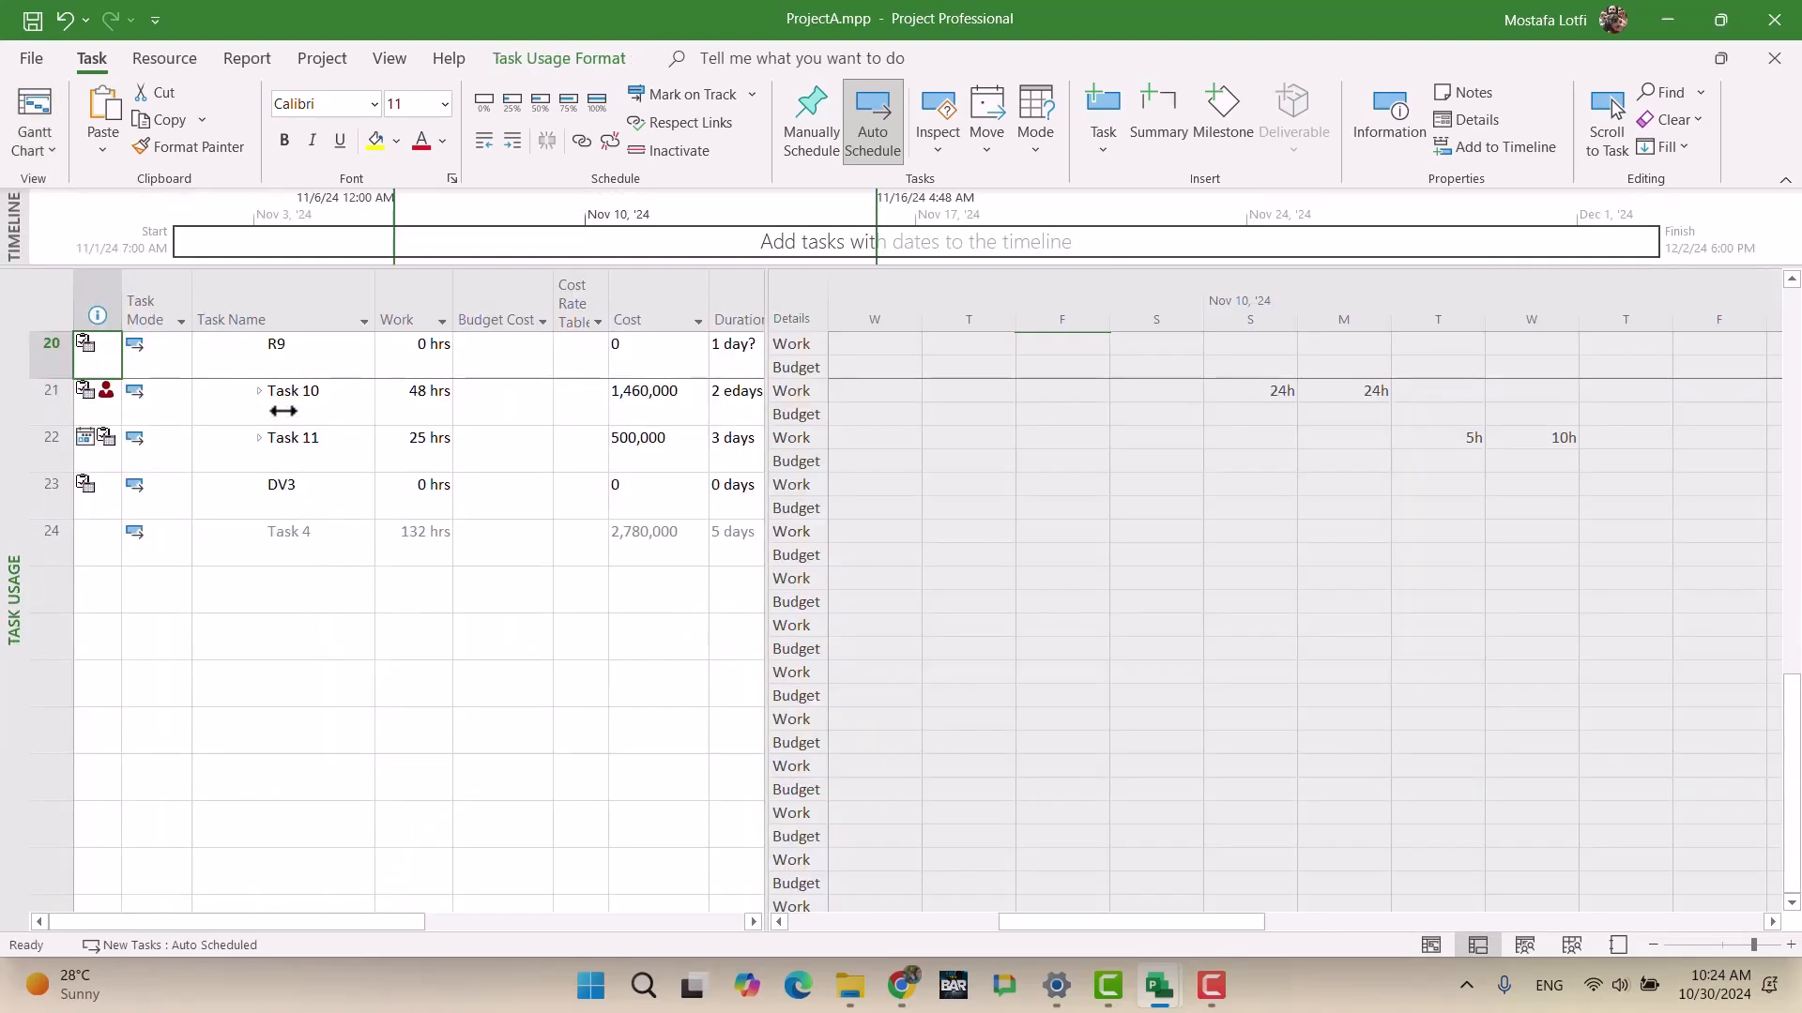
Step: Add Admin as R9's resource in Task Information, giving 10 hrs of work at 200,000
click(302, 347)
click(1604, 126)
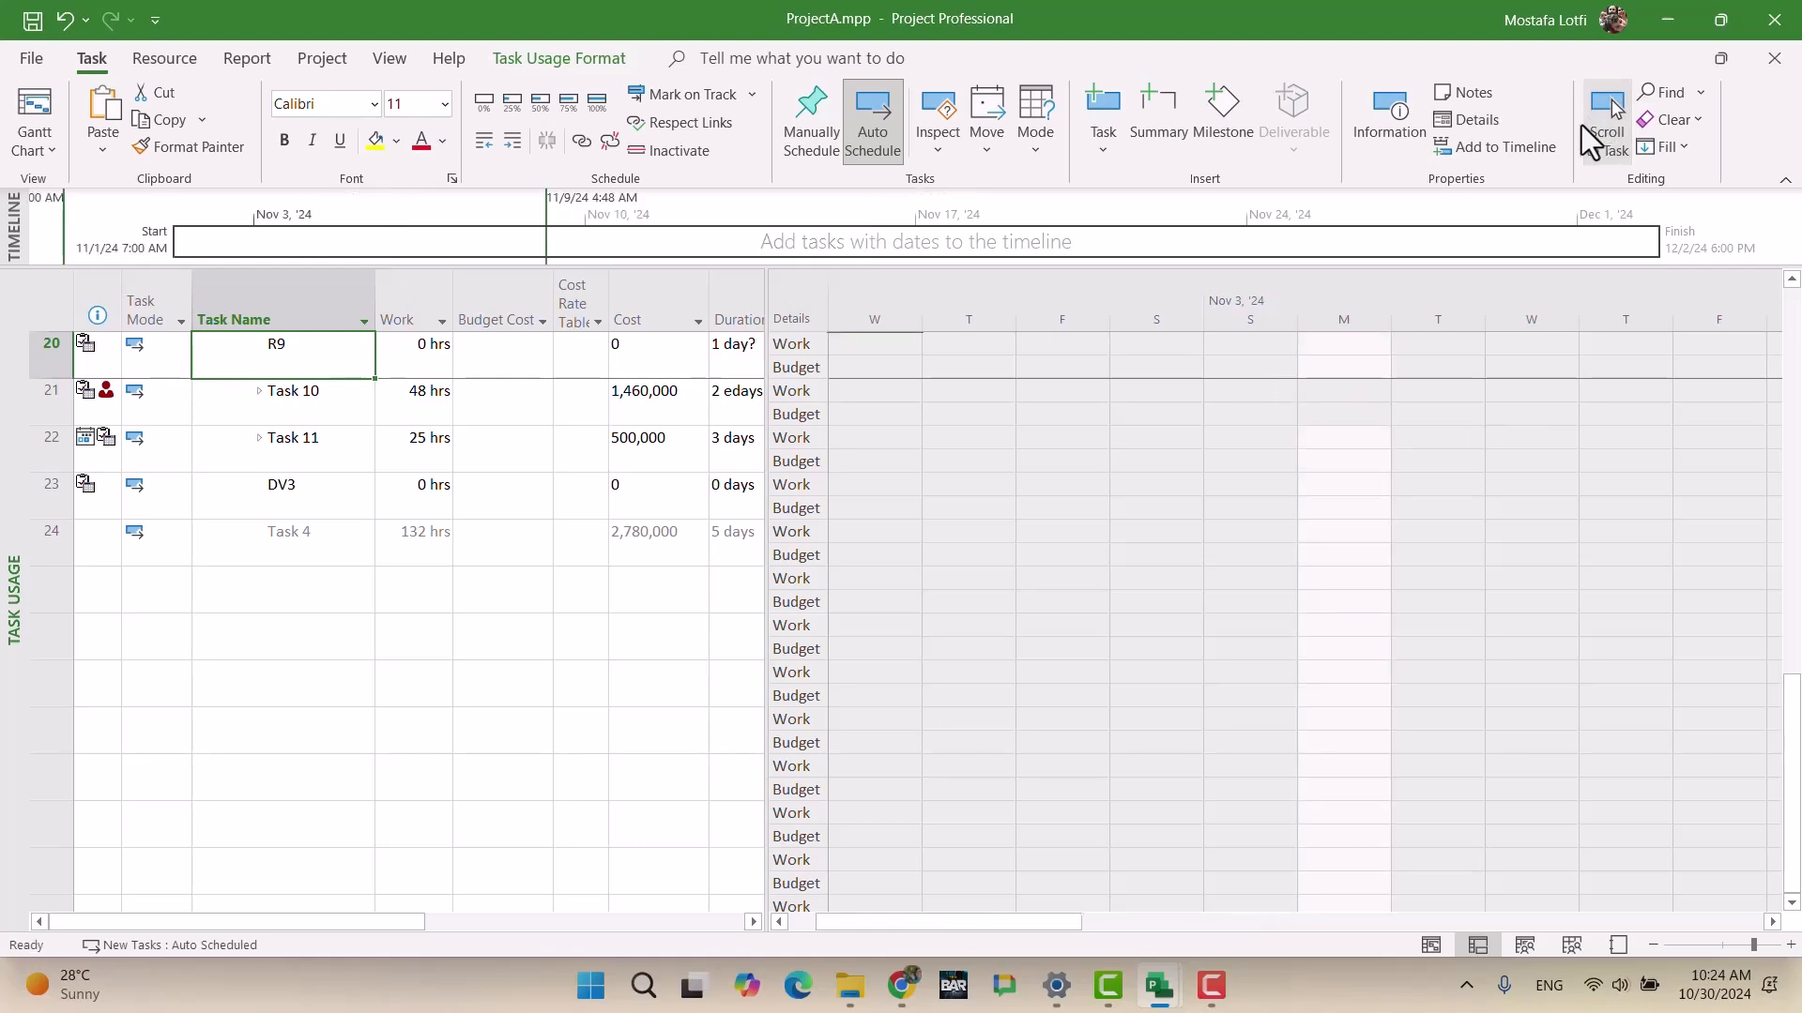
double_click(266, 353)
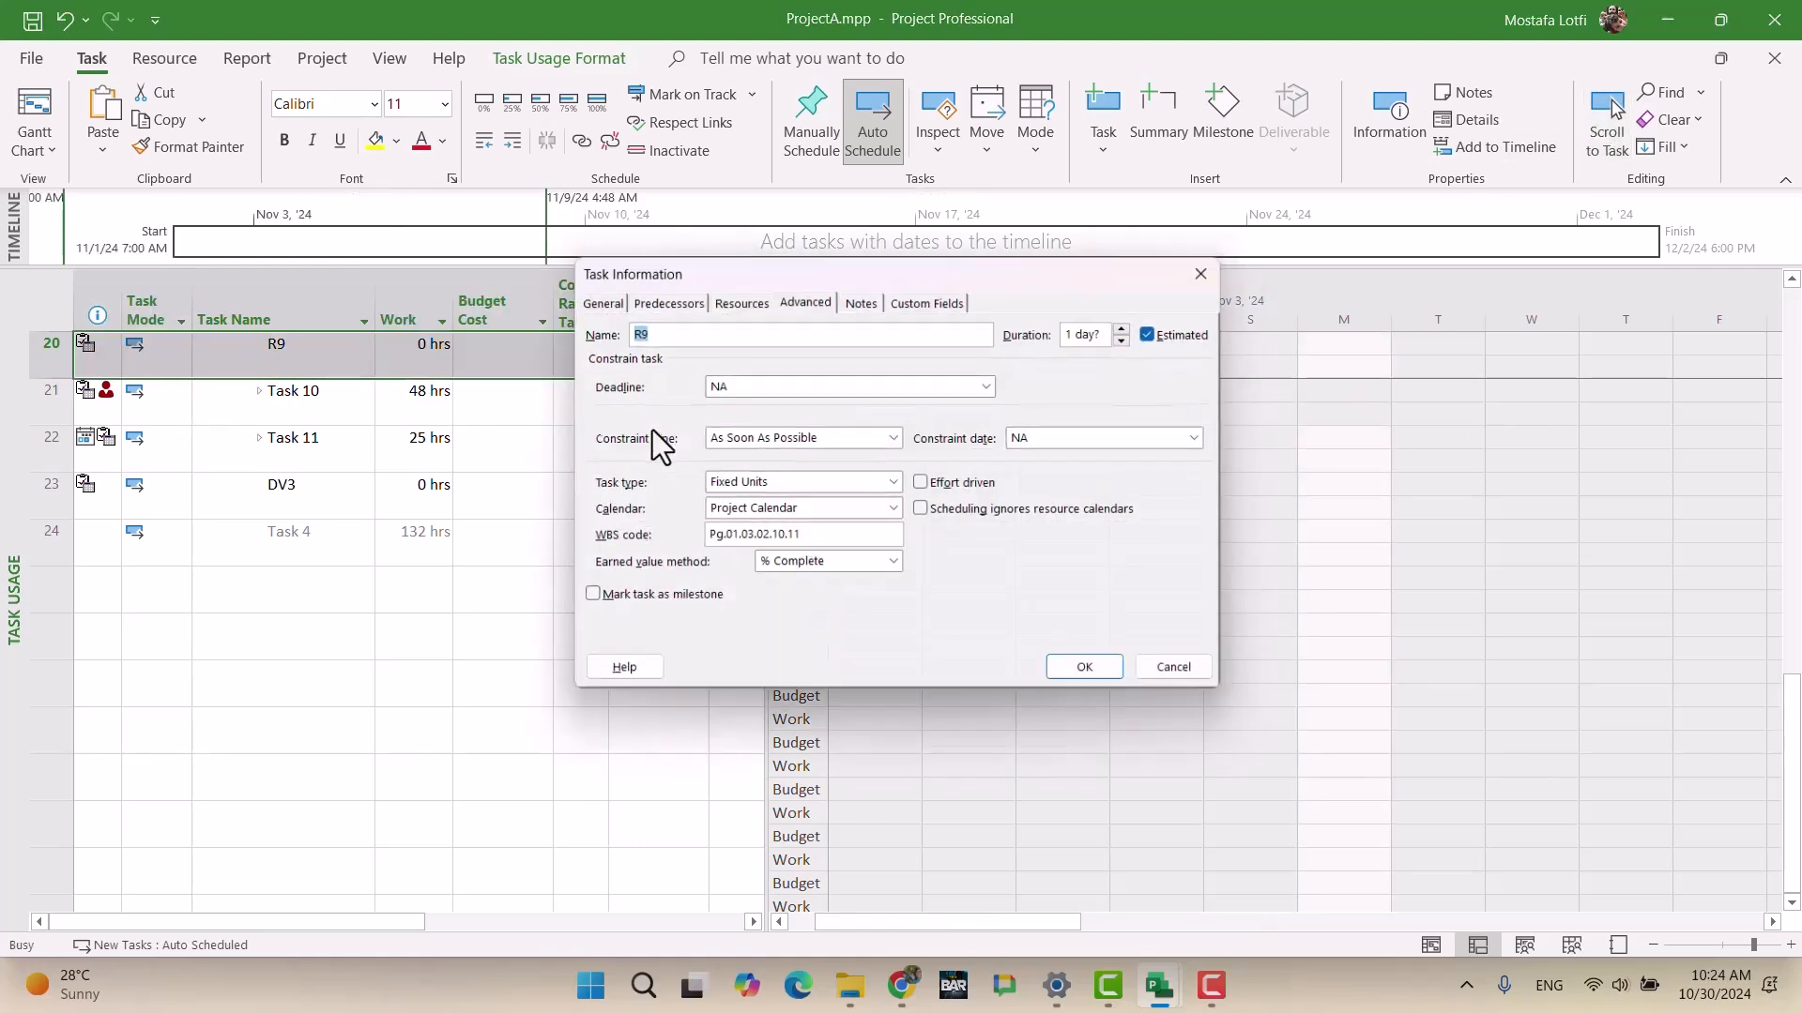
click(737, 297)
click(768, 394)
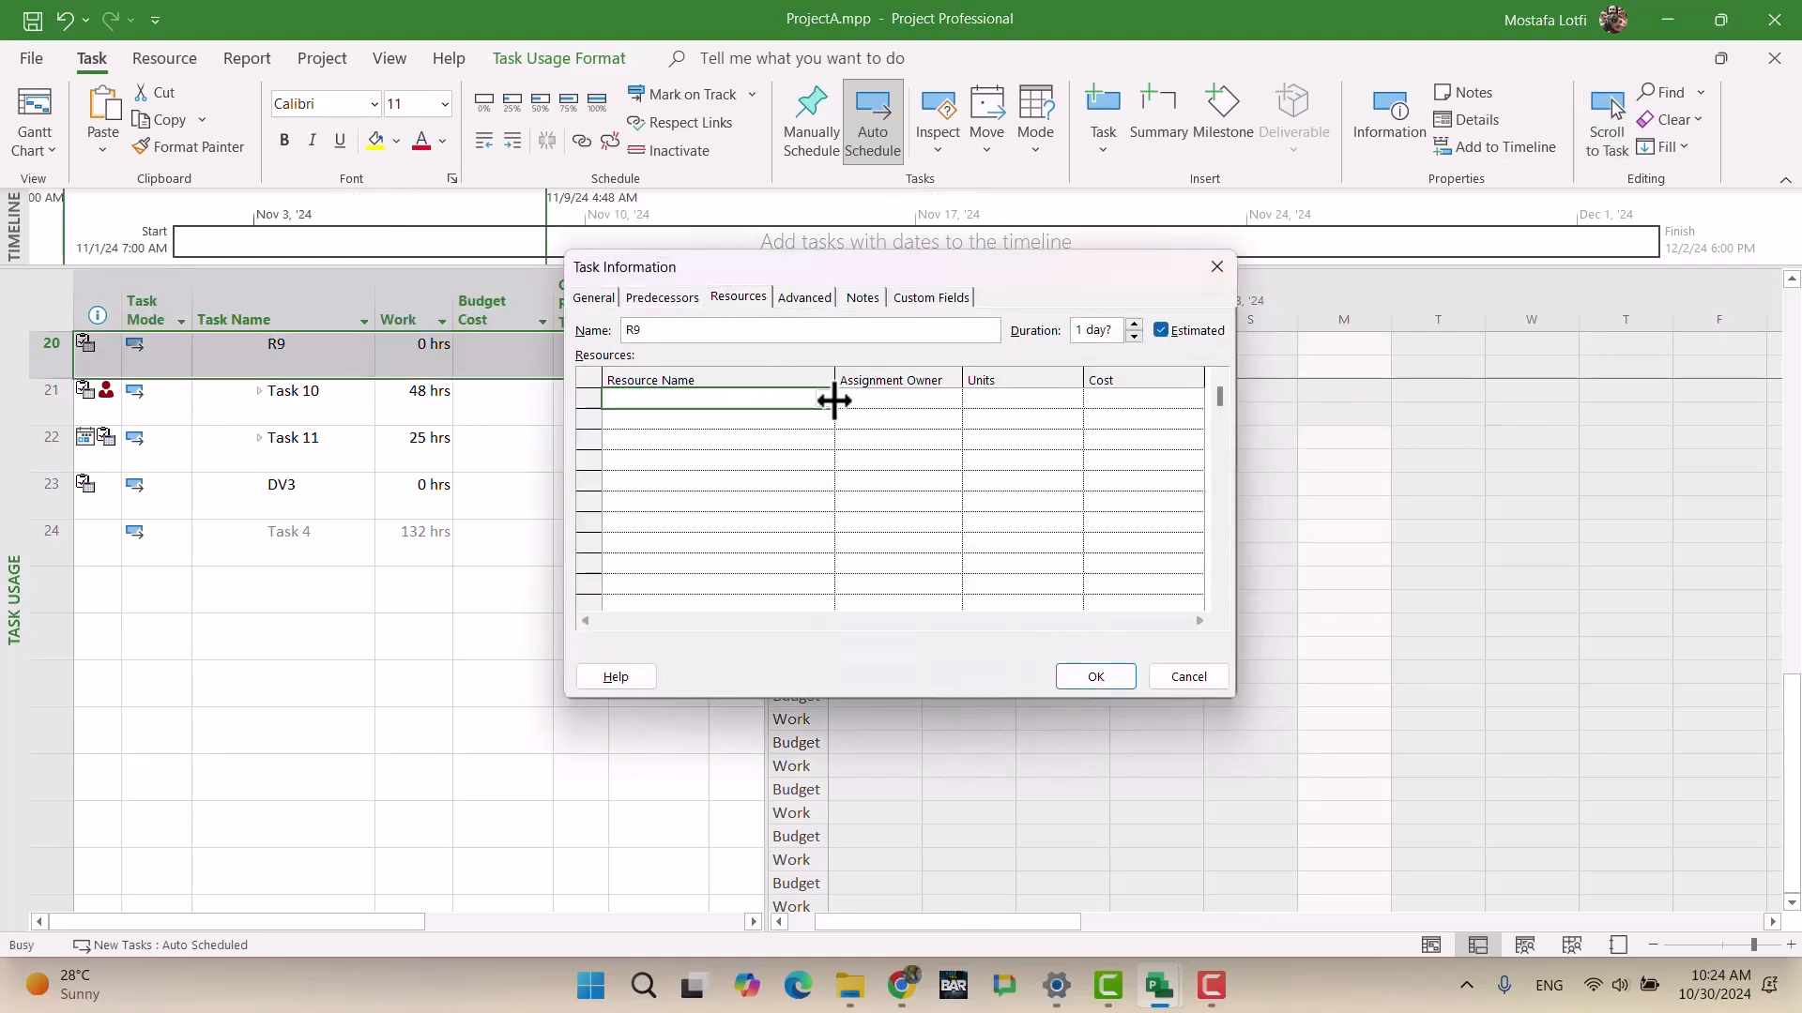
click(823, 398)
click(723, 418)
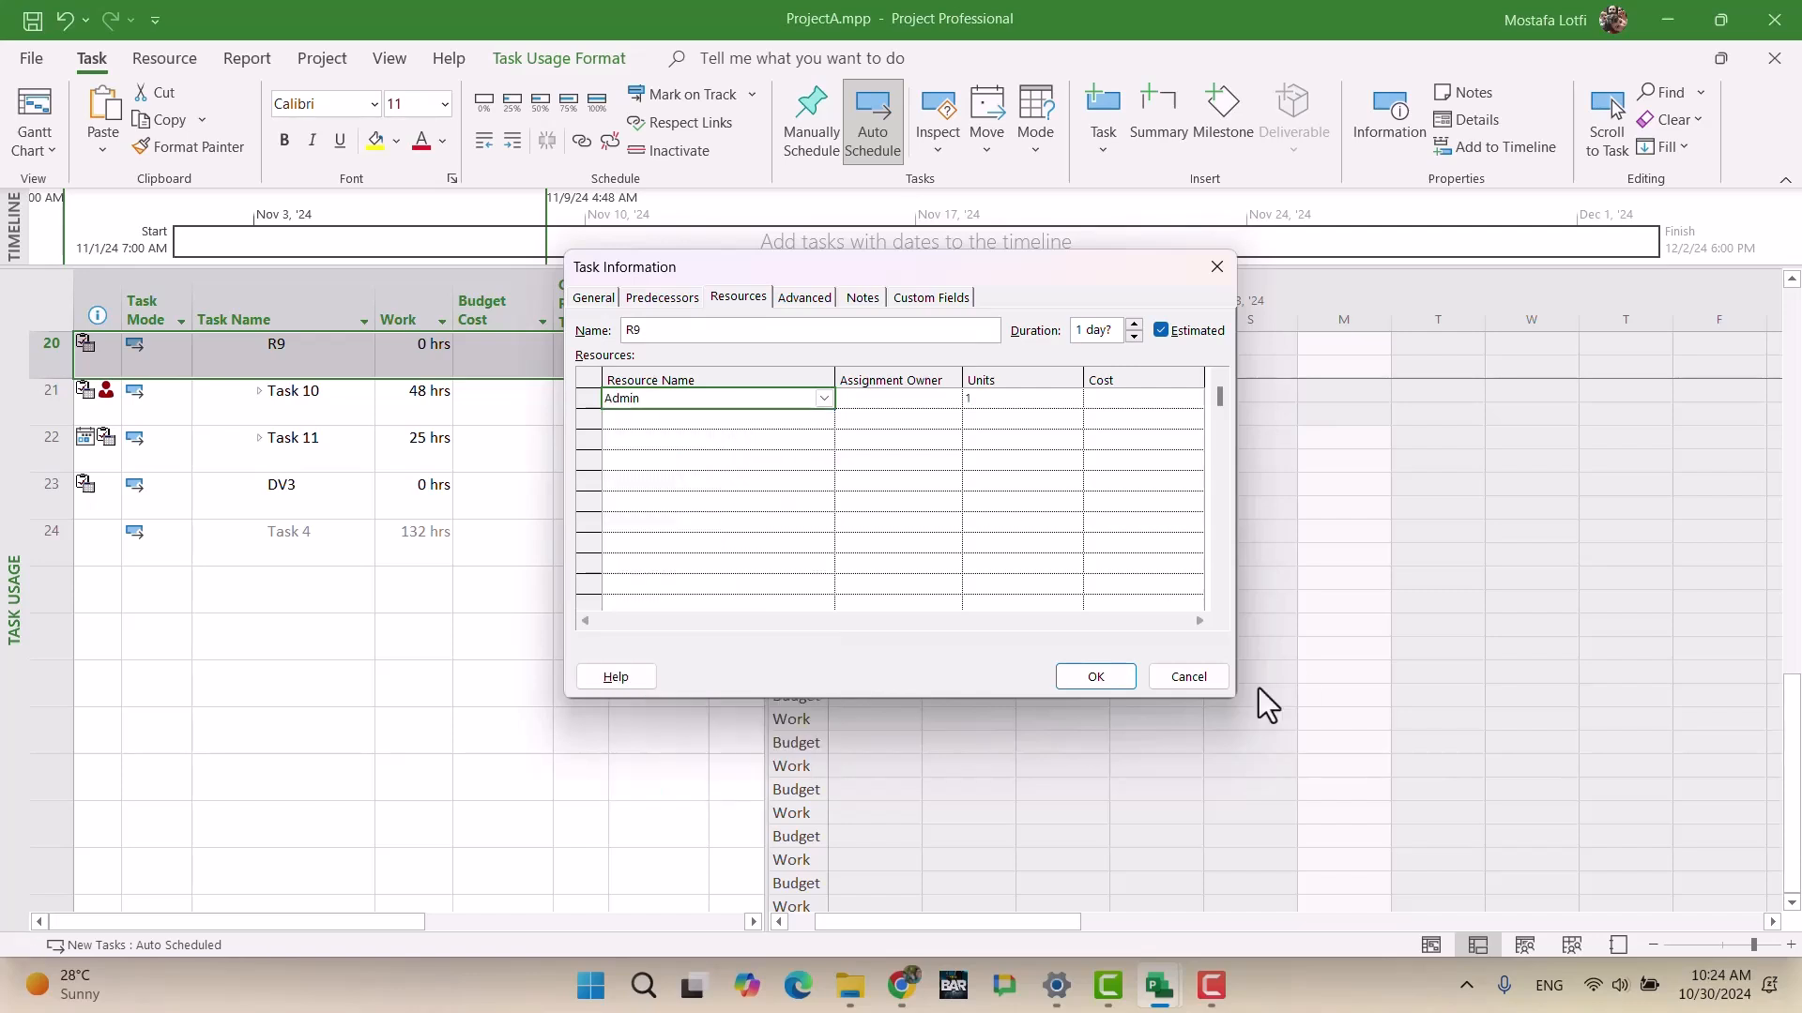
click(1090, 676)
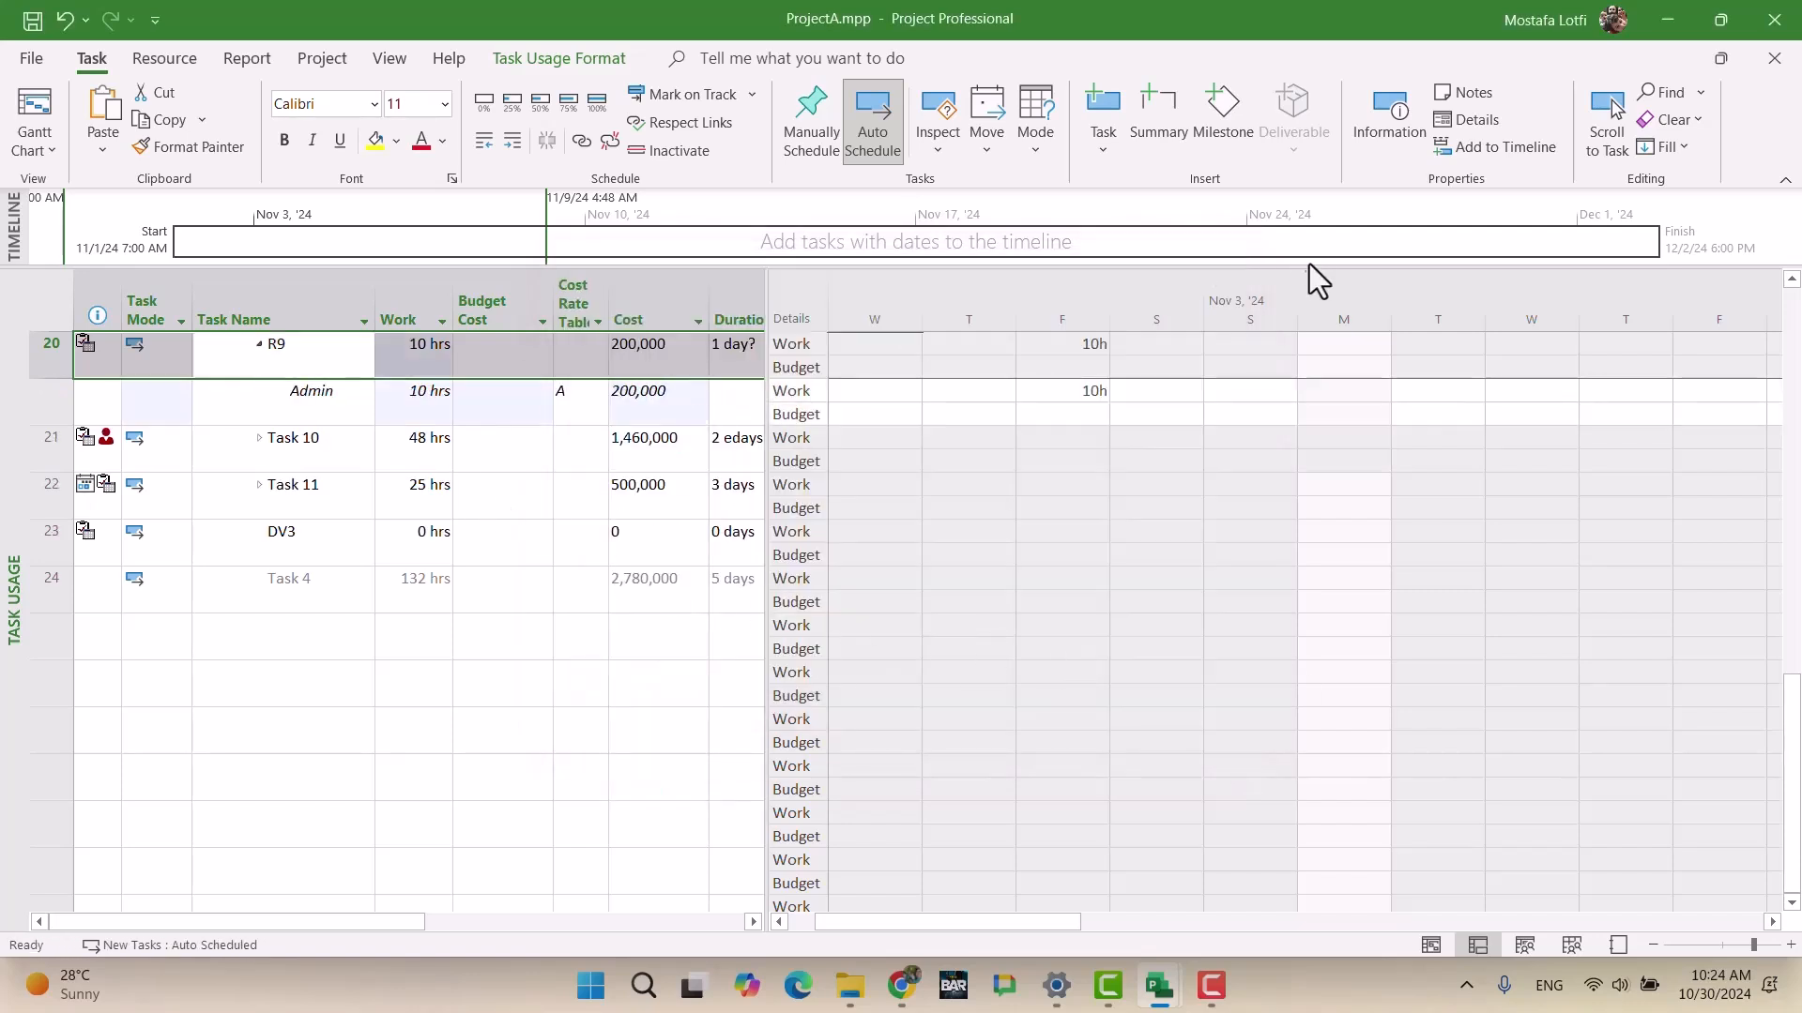
Step: Locate R9's Admin work row in the timescale grid, checking the detail row and style options
key(Down)
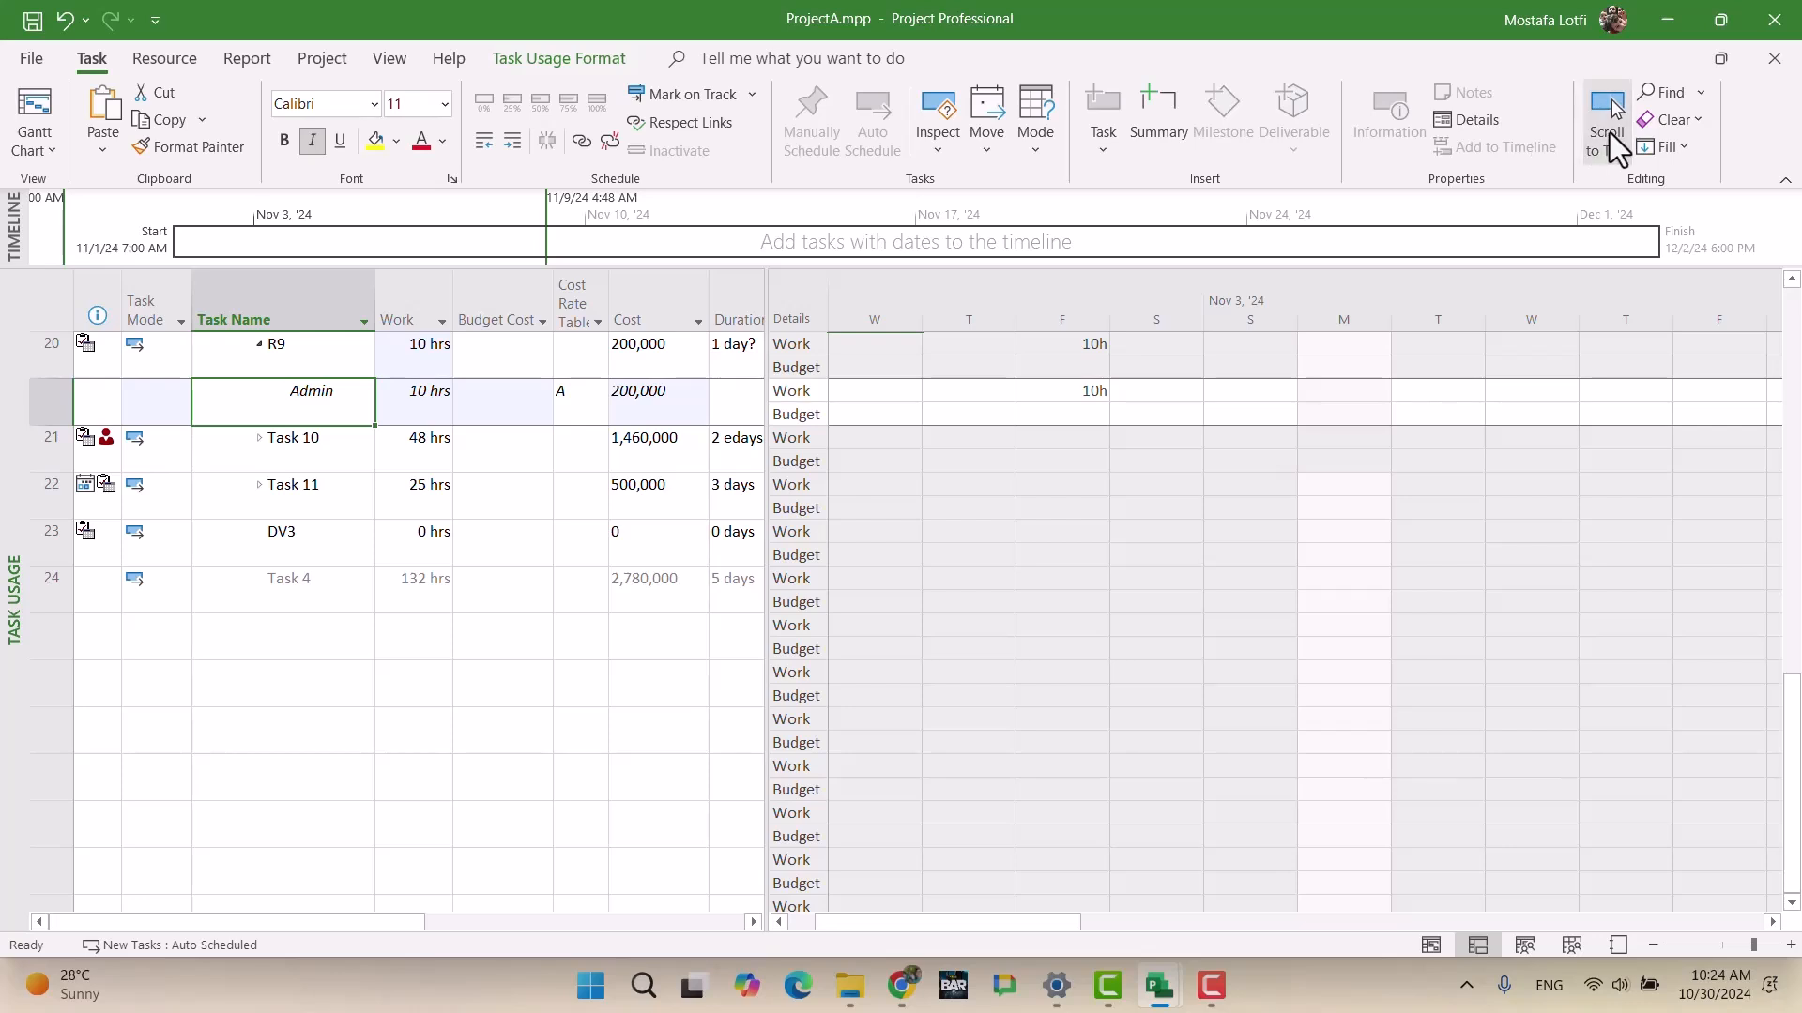
click(1093, 416)
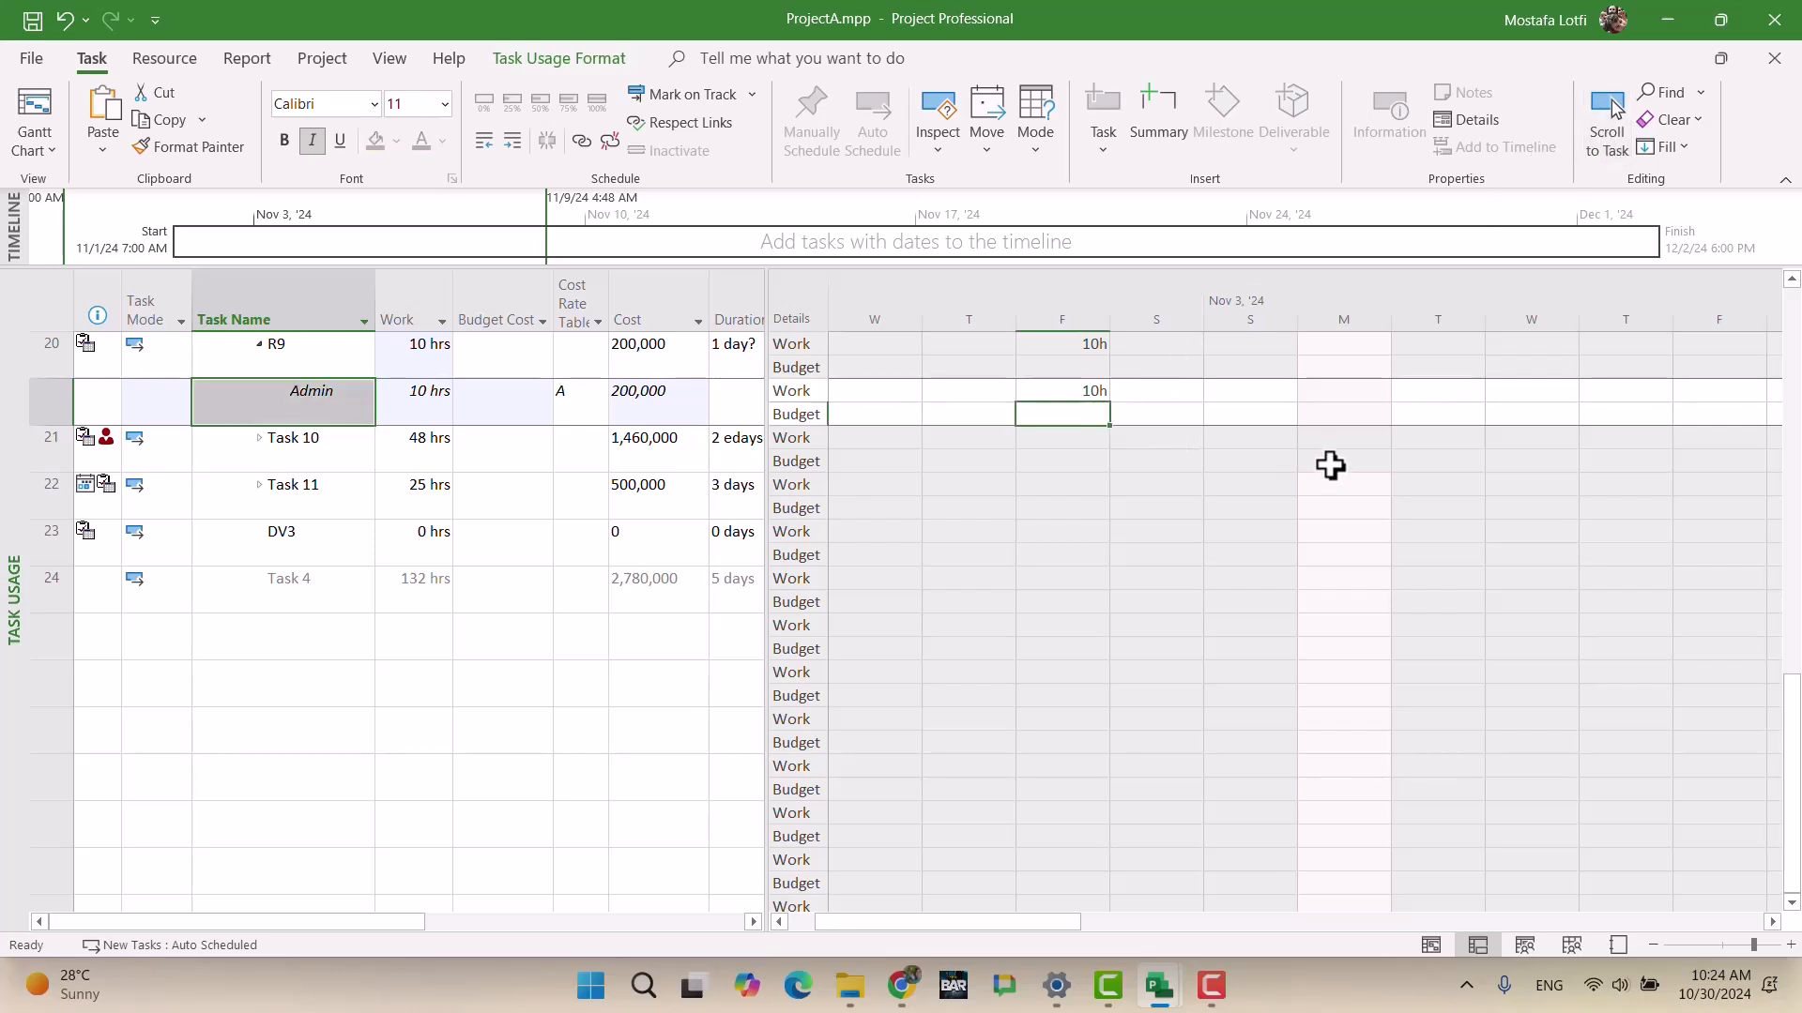
key(Up)
right_click(1076, 462)
key(Escape)
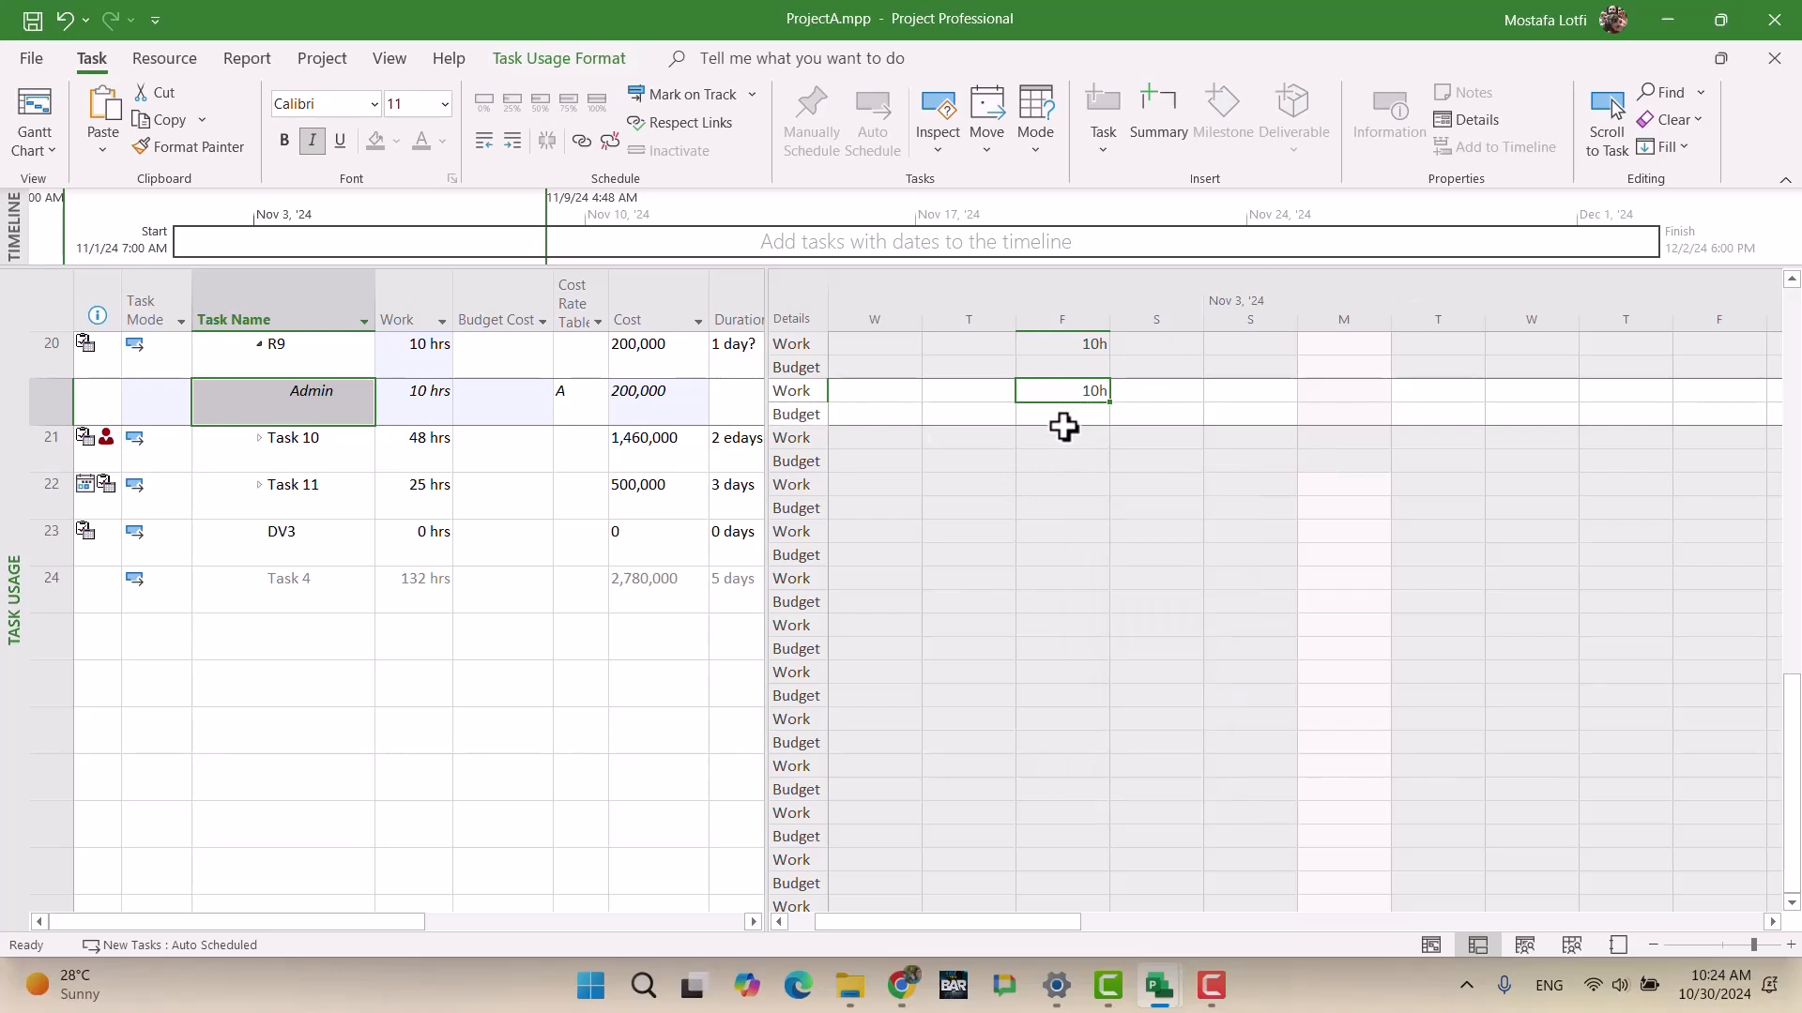
key(Down)
key(Up)
right_click(872, 478)
click(943, 492)
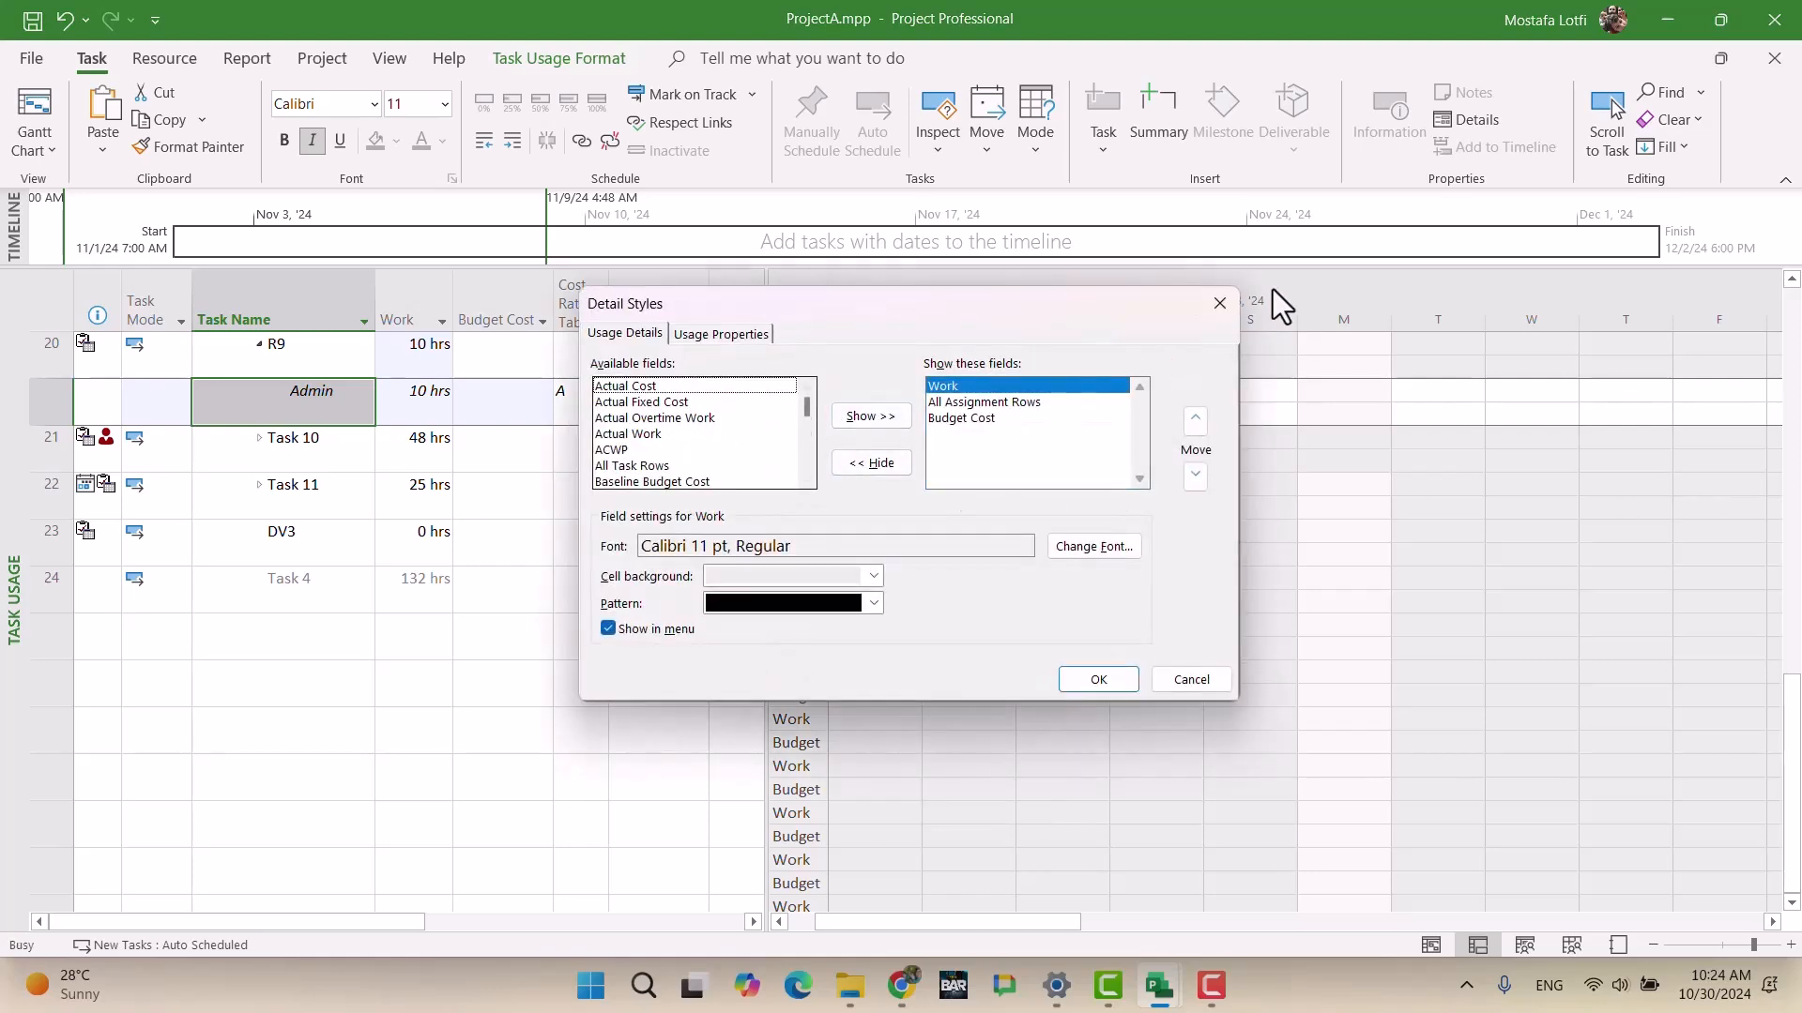
click(1220, 303)
Step: Enter 5 hours of Admin work on Fri, Sat, Sun, Tue and Wed, totalling 25 hrs
text(5)
key(Right)
text(5)
key(Right)
text(5)
key(Right)
key(Right)
text(5)
key(Right)
text(5)
key(Right)
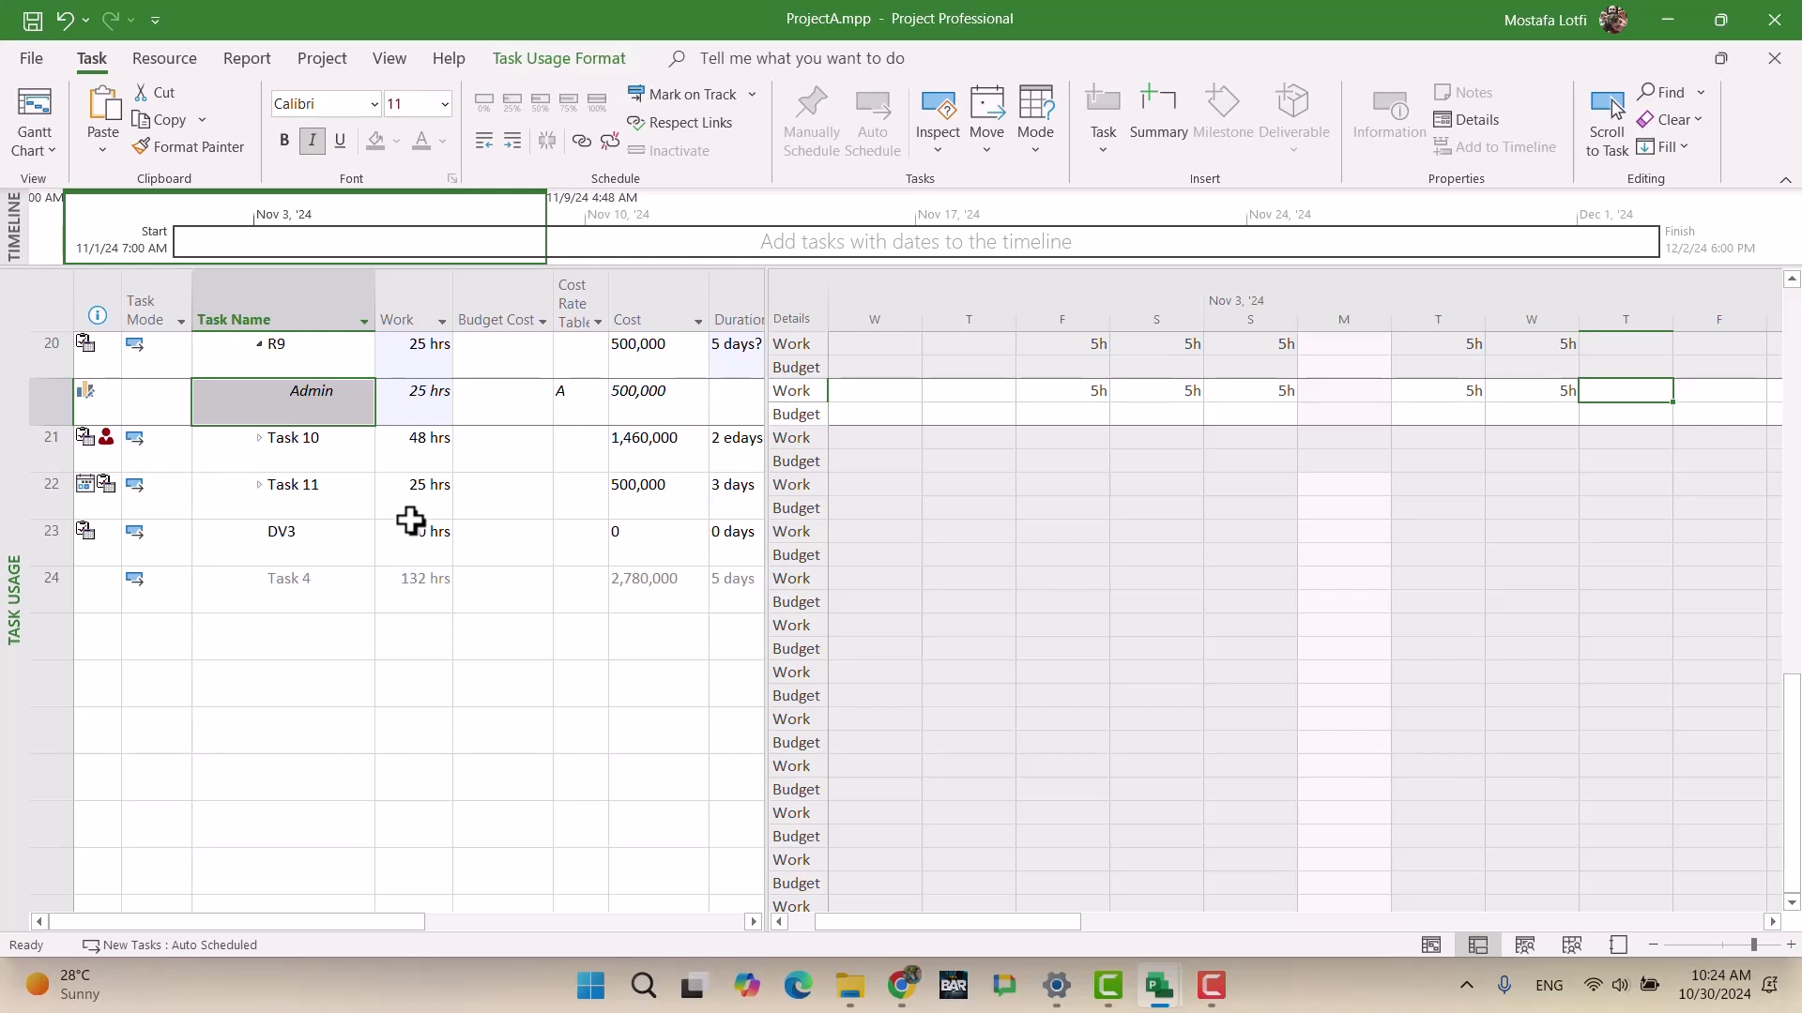
click(574, 405)
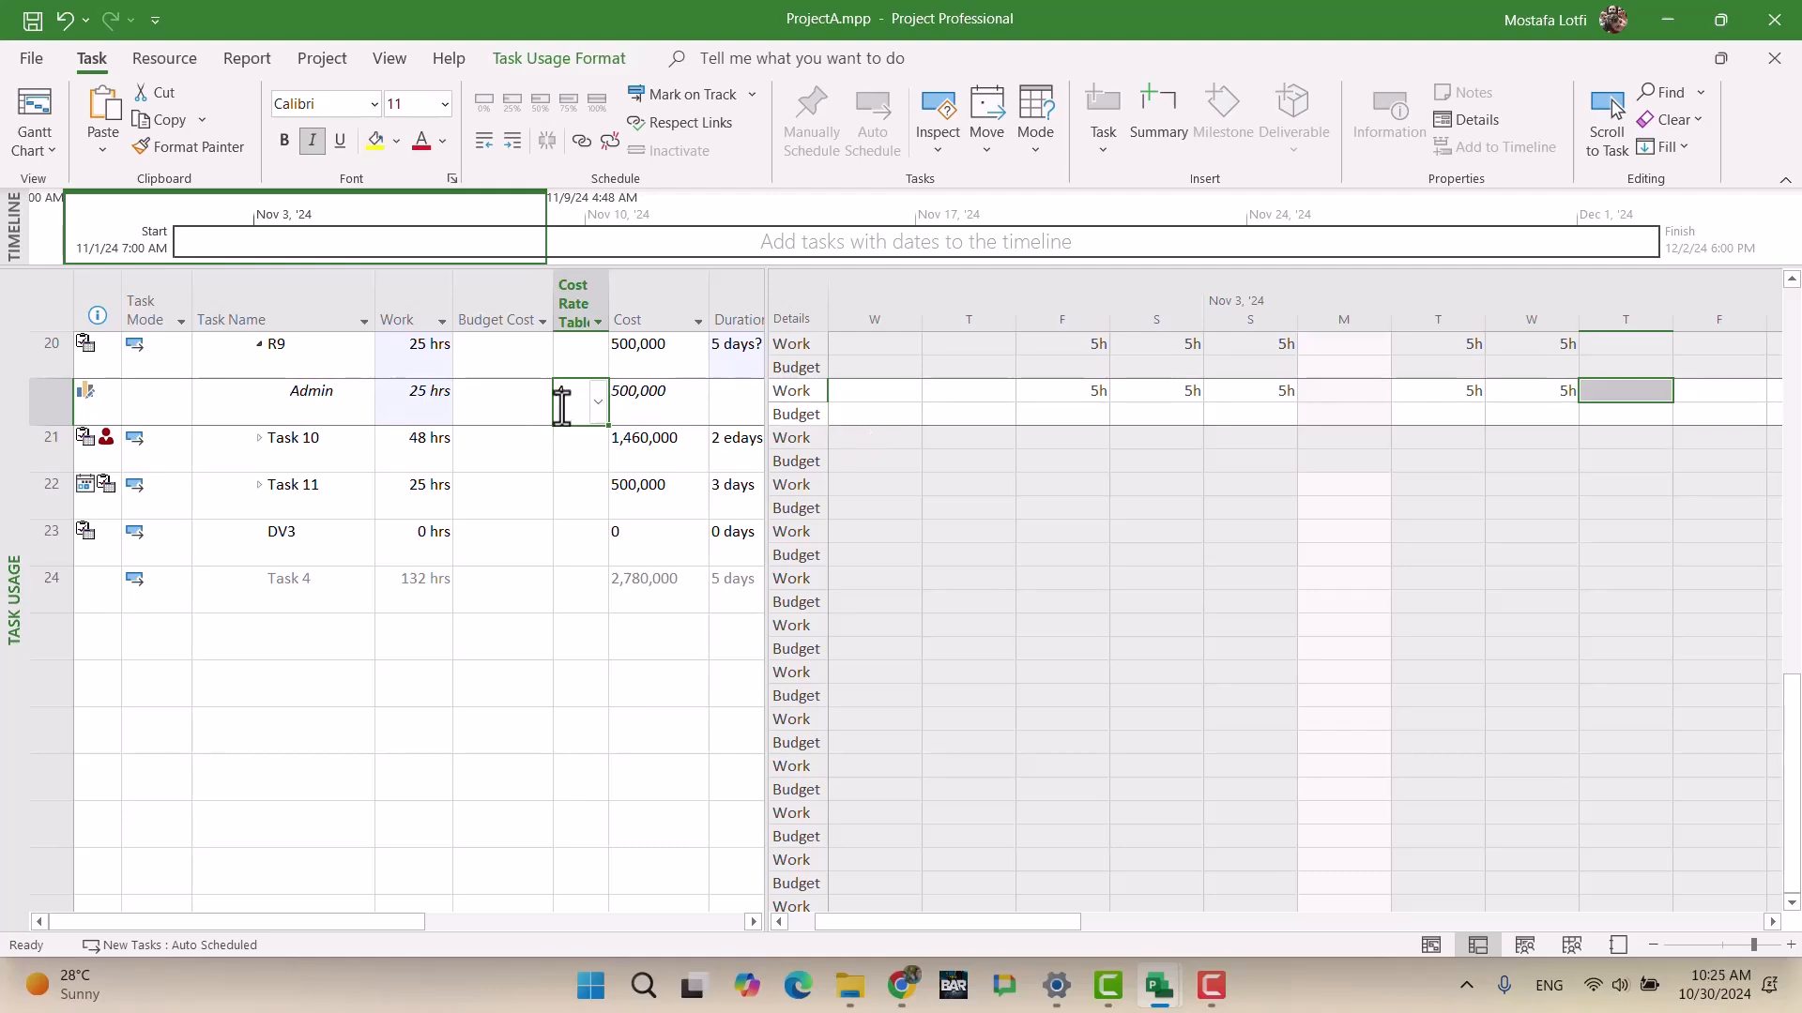
Step: Return to the Gantt Chart view and bring R9's bar into view
click(28, 117)
scroll(551, 648, down, 1)
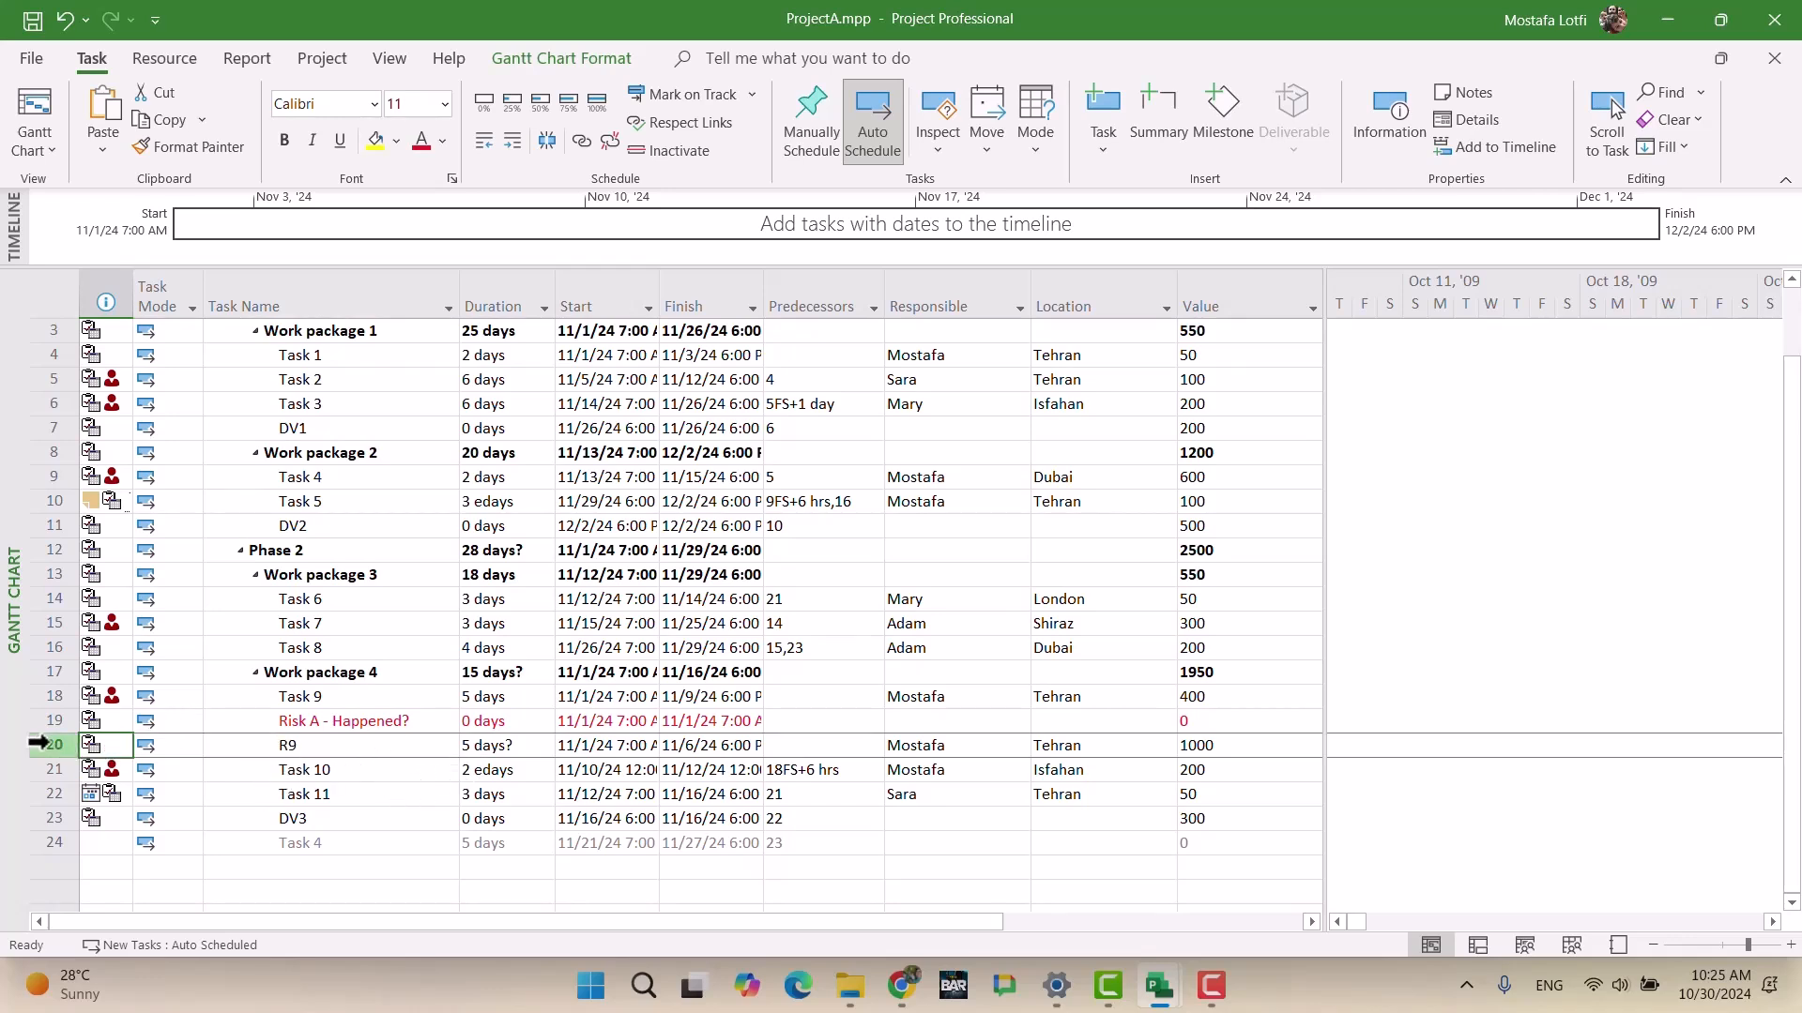
click(39, 745)
click(1607, 126)
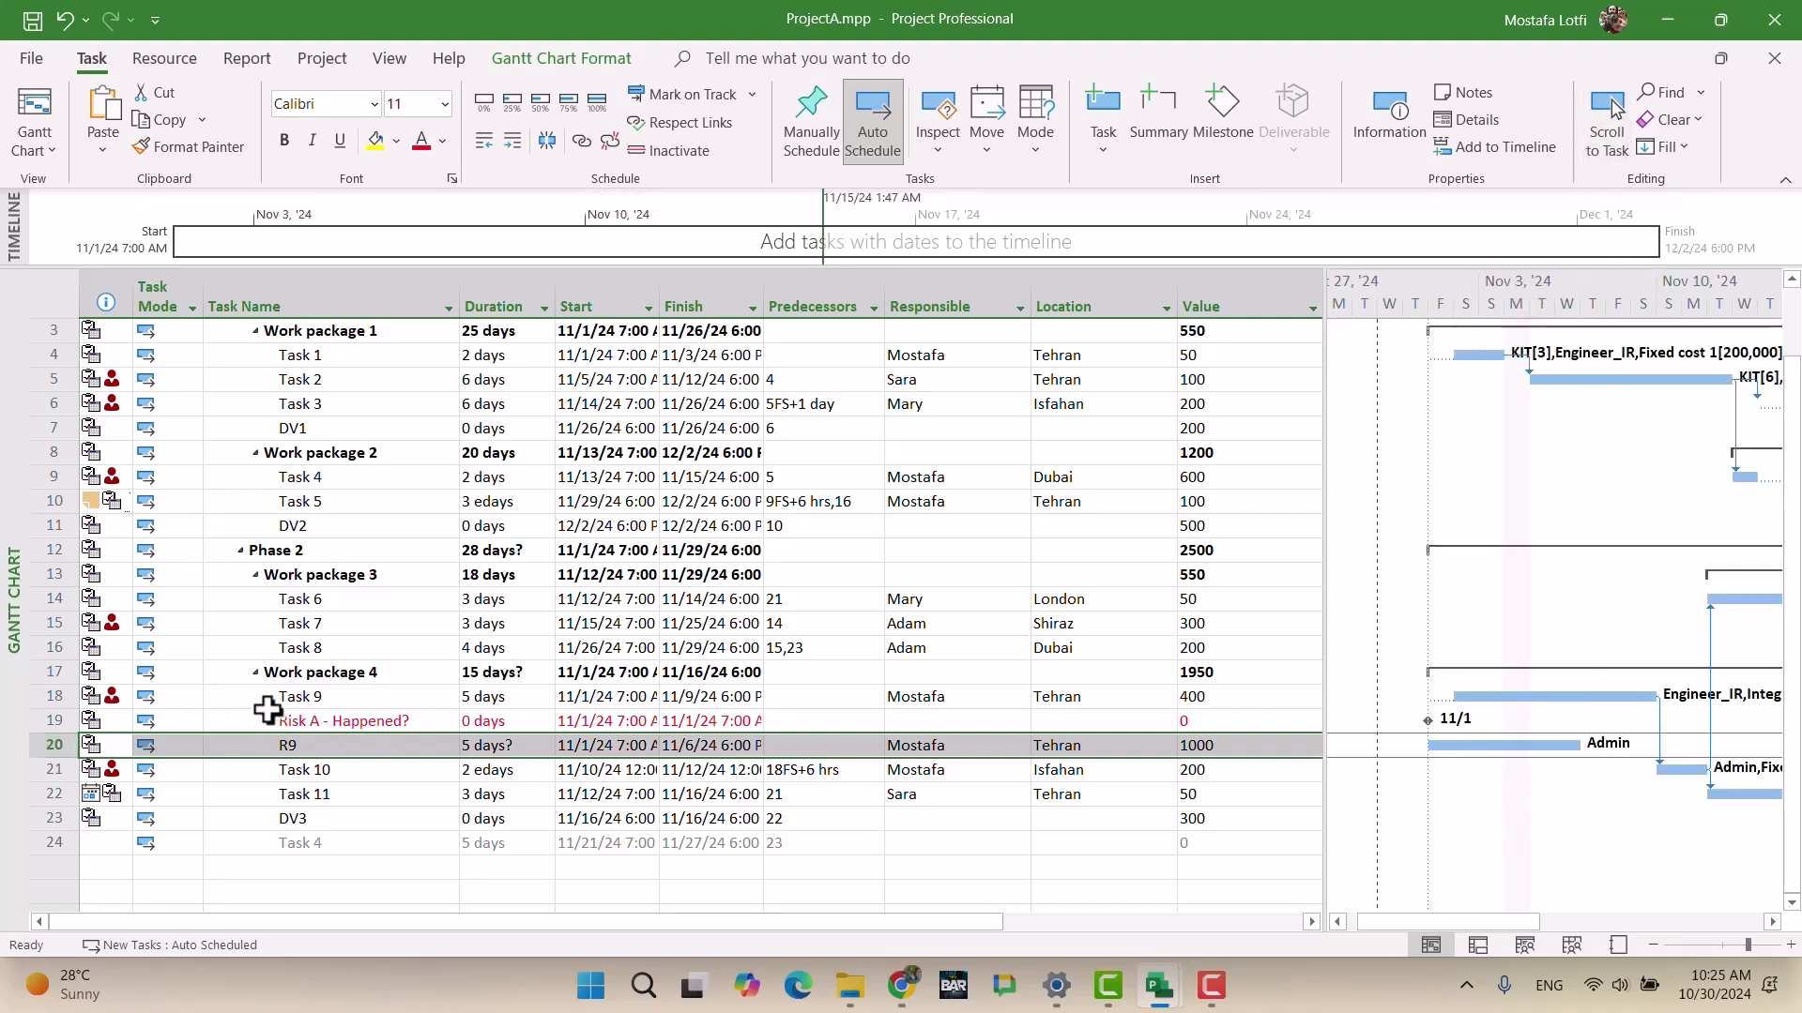
Step: Link Task 9 to Risk A and Risk A to R9, then widen the chart area
drag(354, 699, 350, 719)
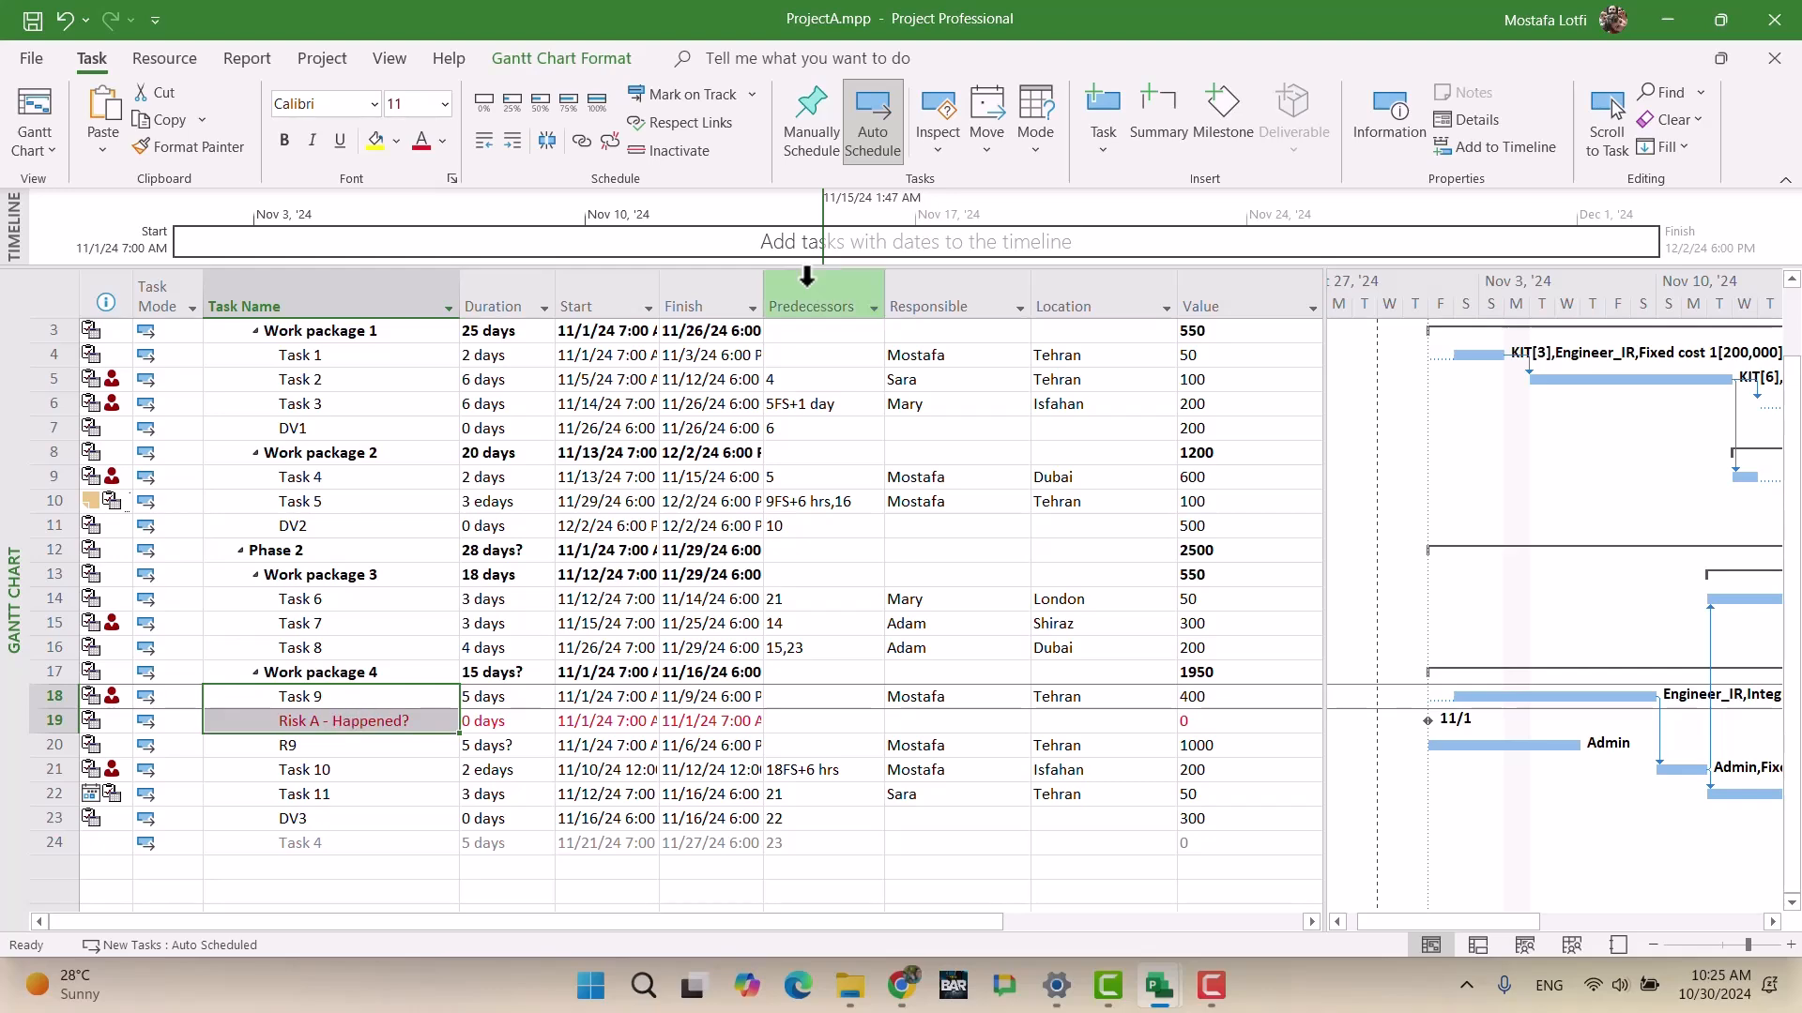
click(582, 143)
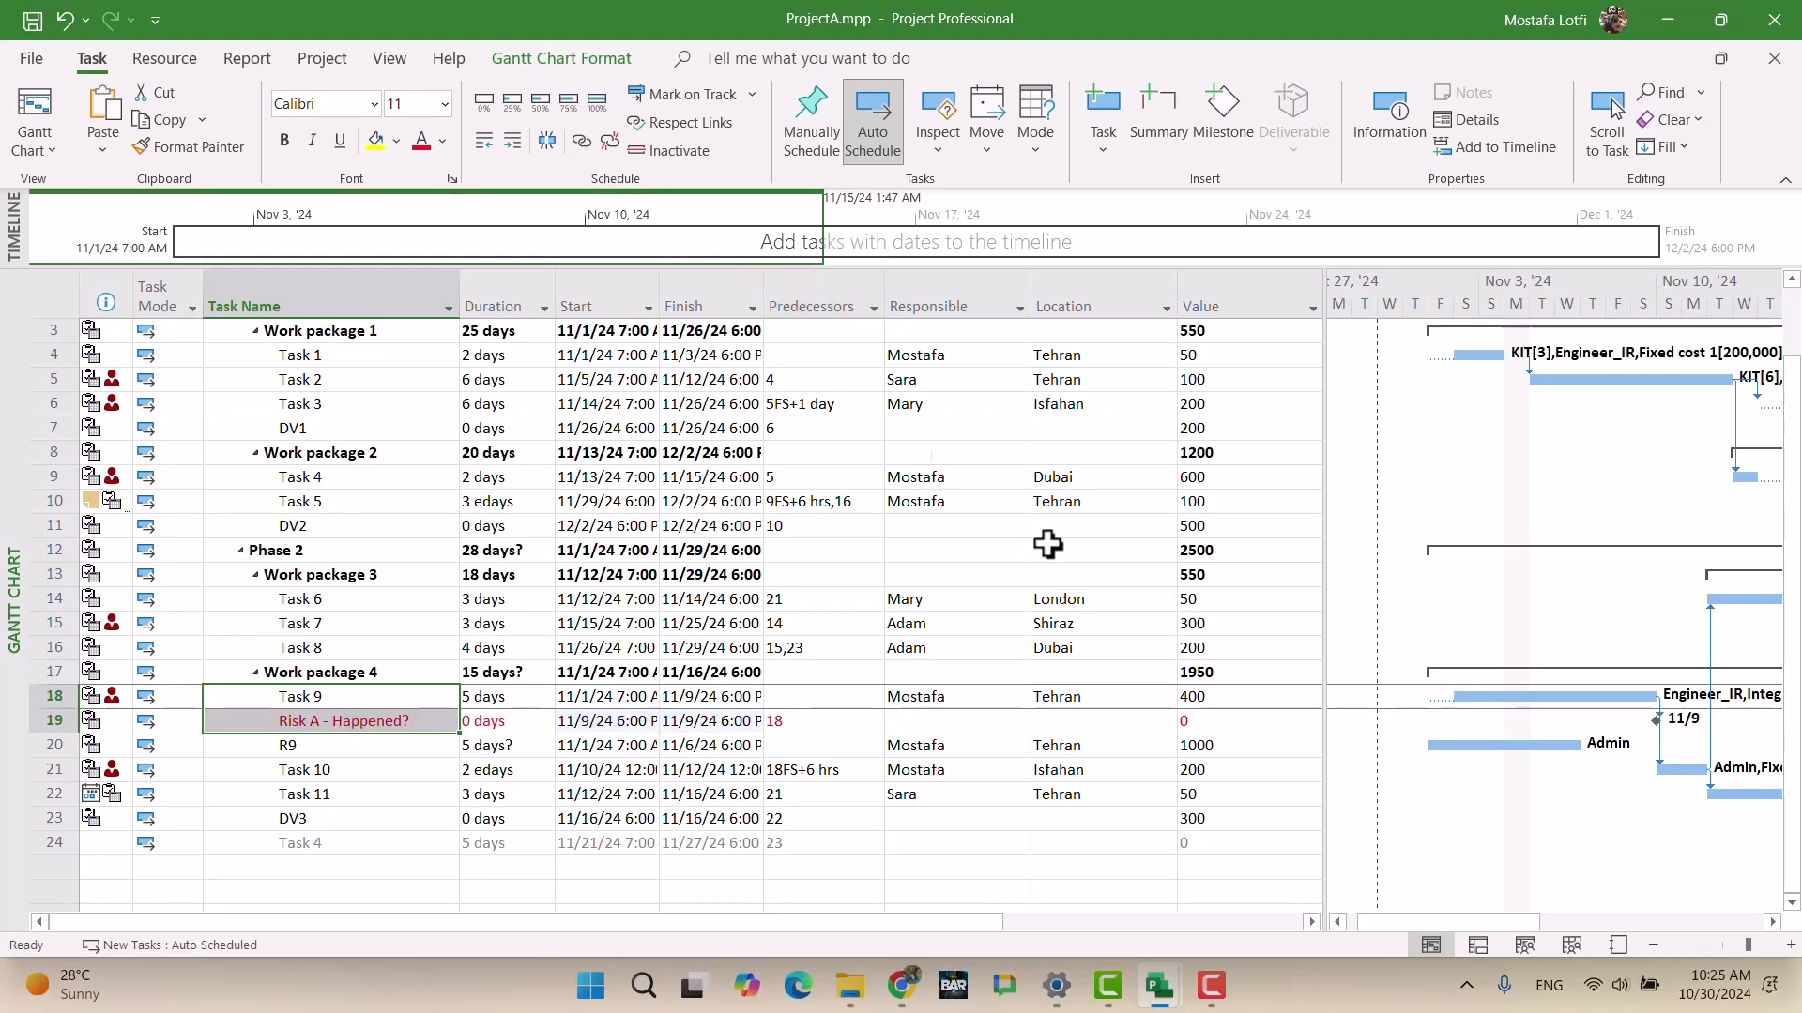
click(326, 722)
drag(326, 725, 325, 748)
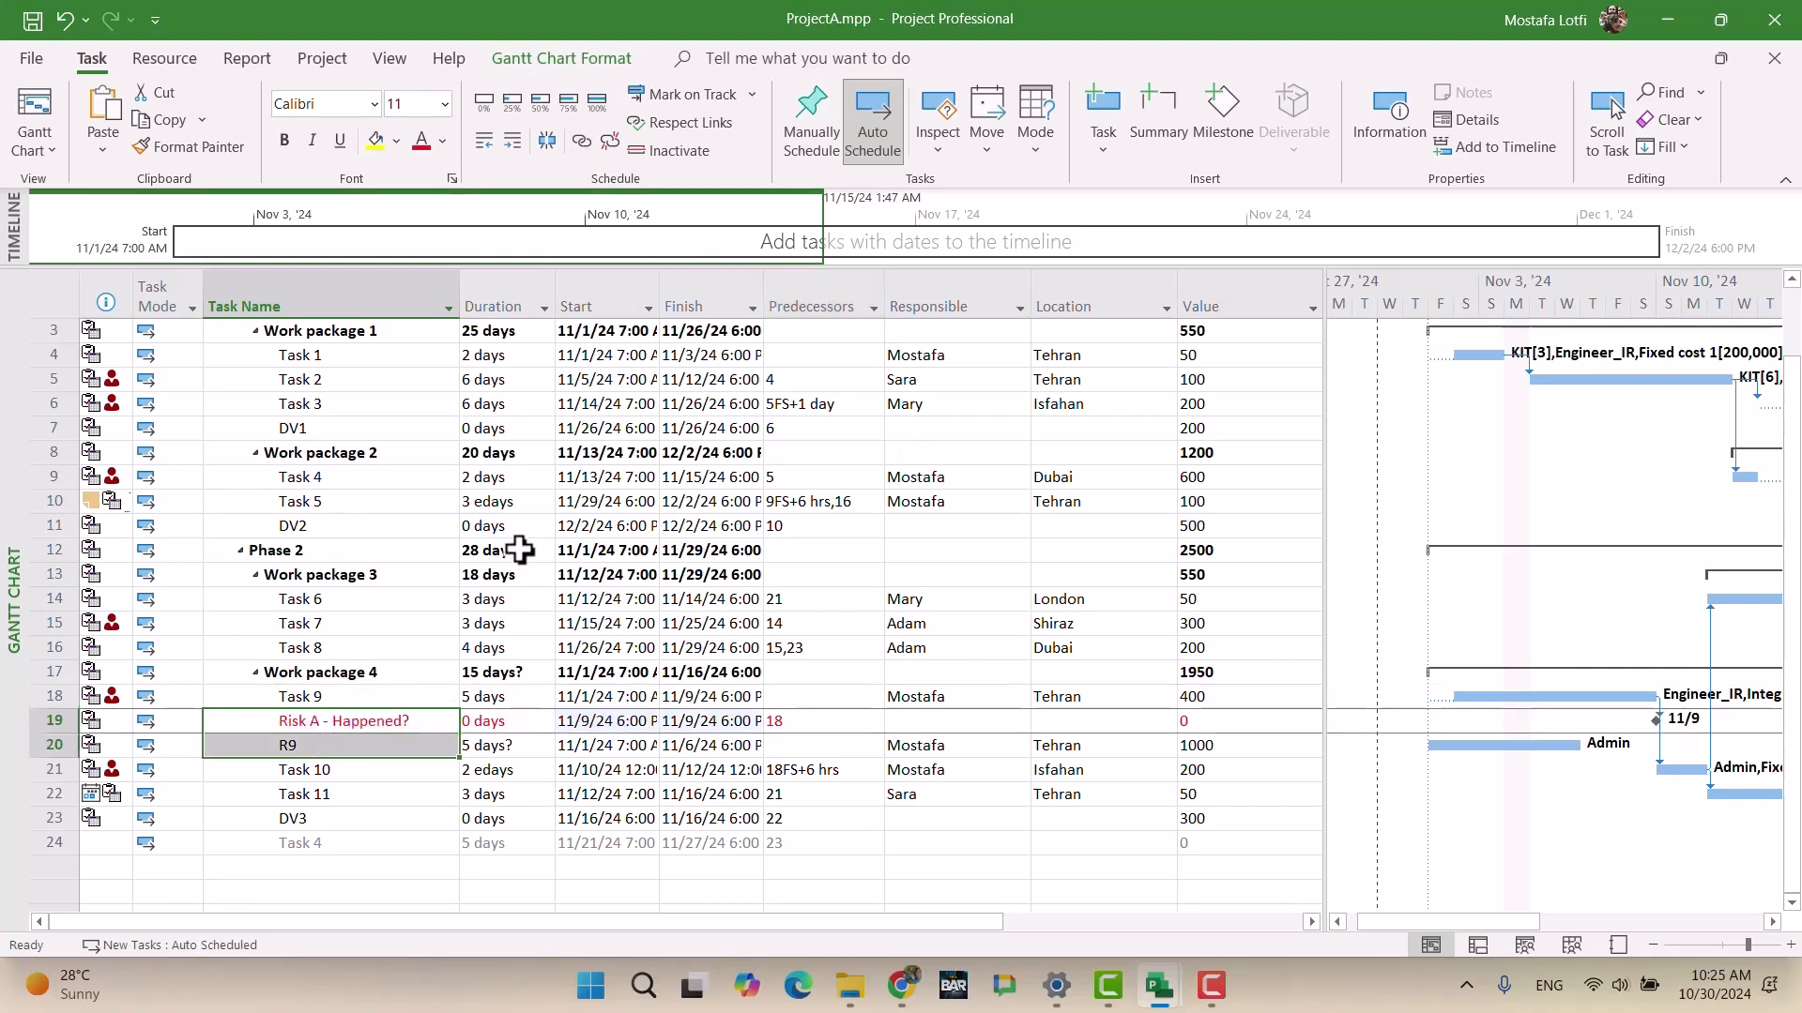
click(582, 141)
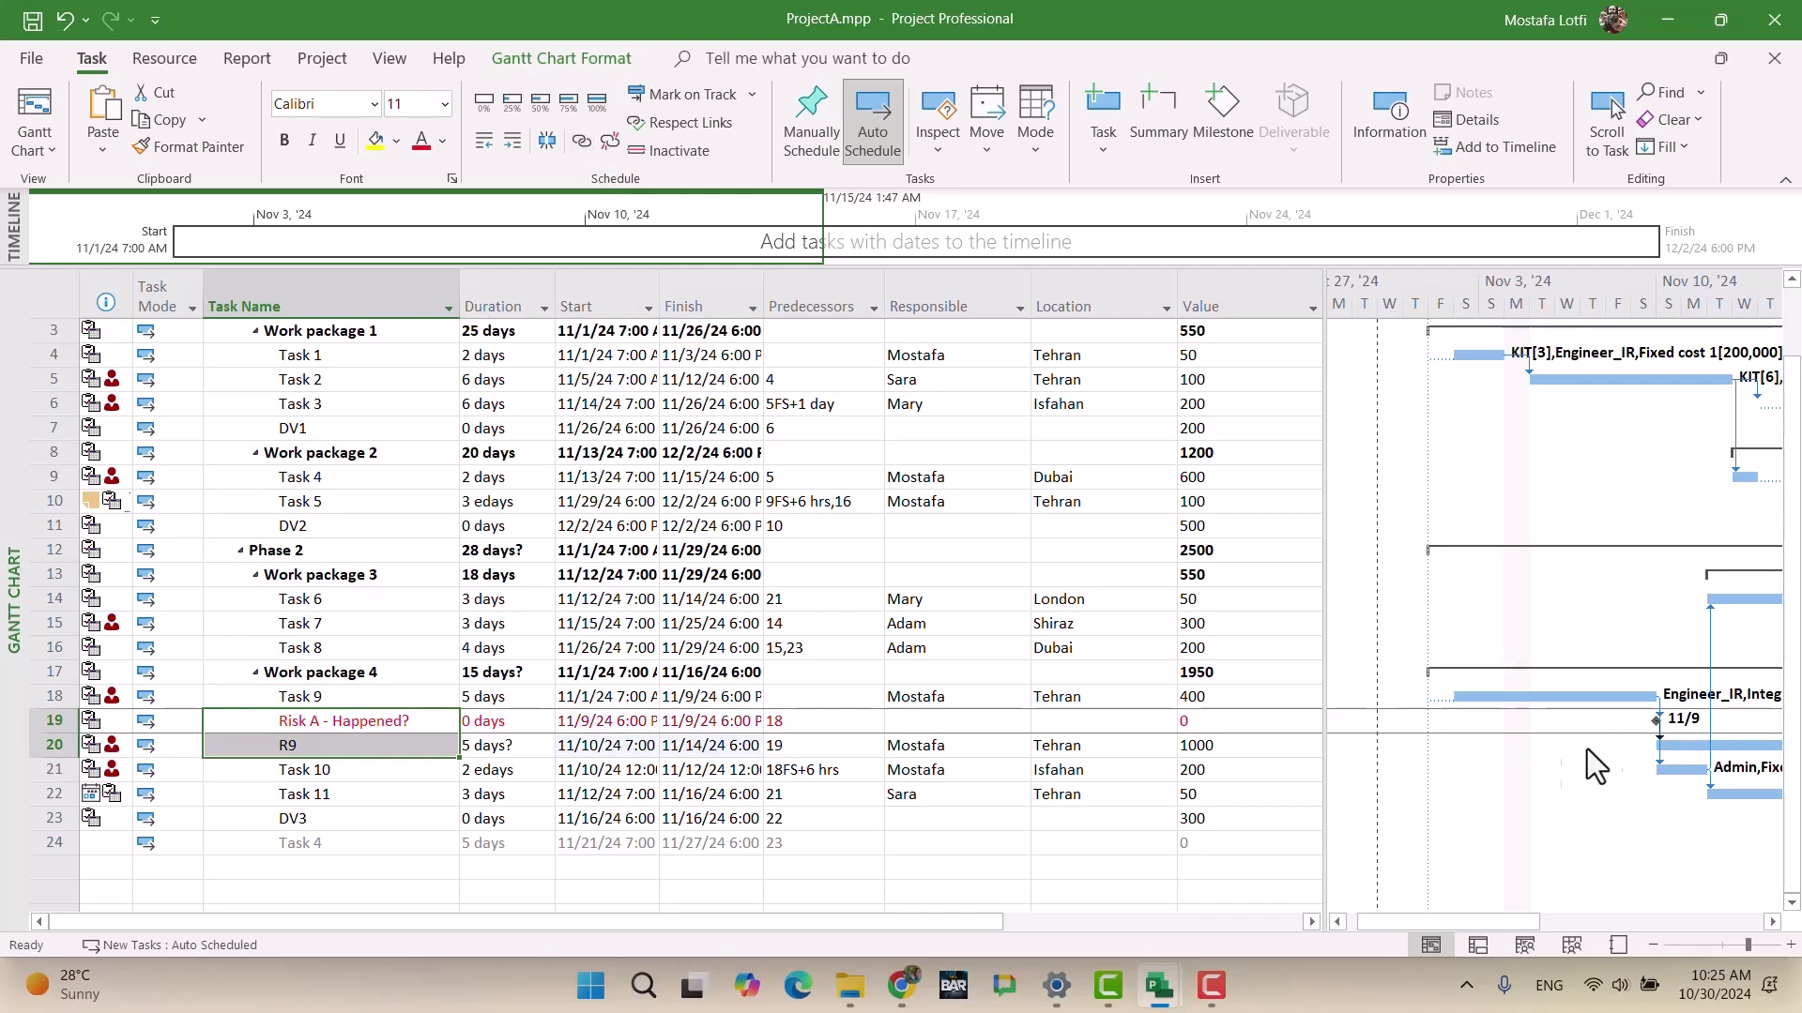
drag(902, 922, 1102, 923)
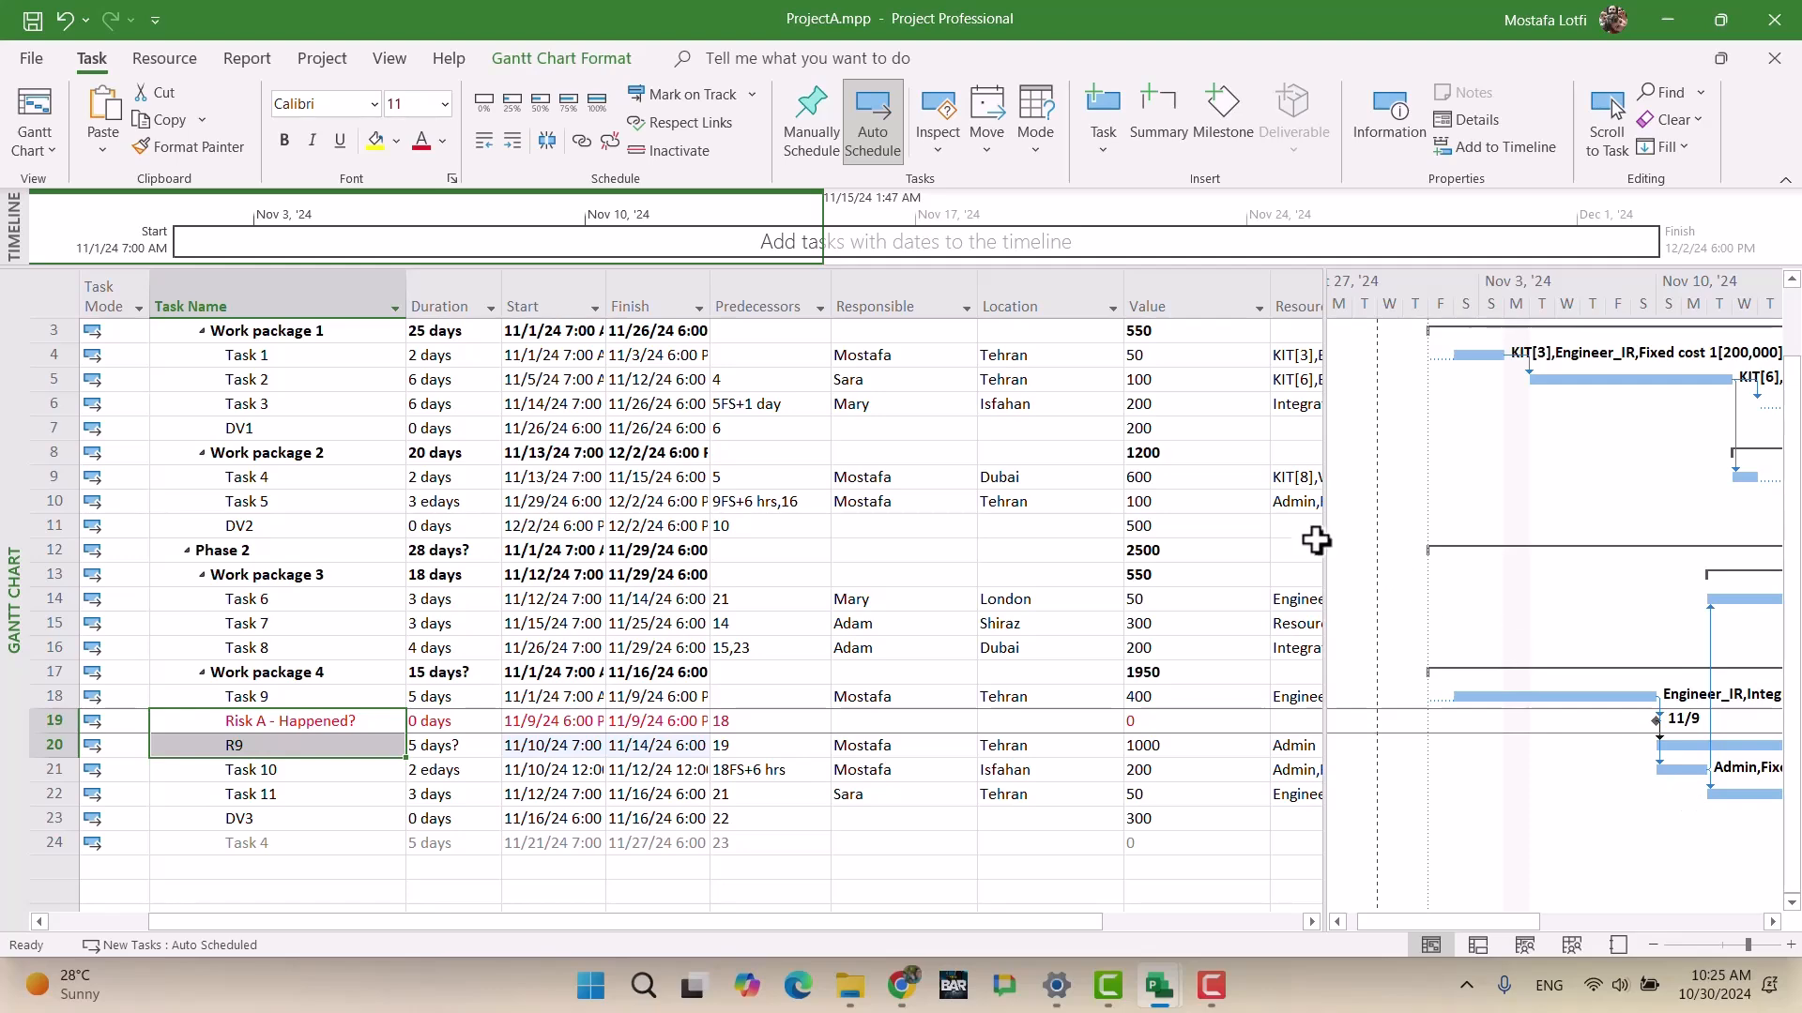
drag(1323, 540, 709, 536)
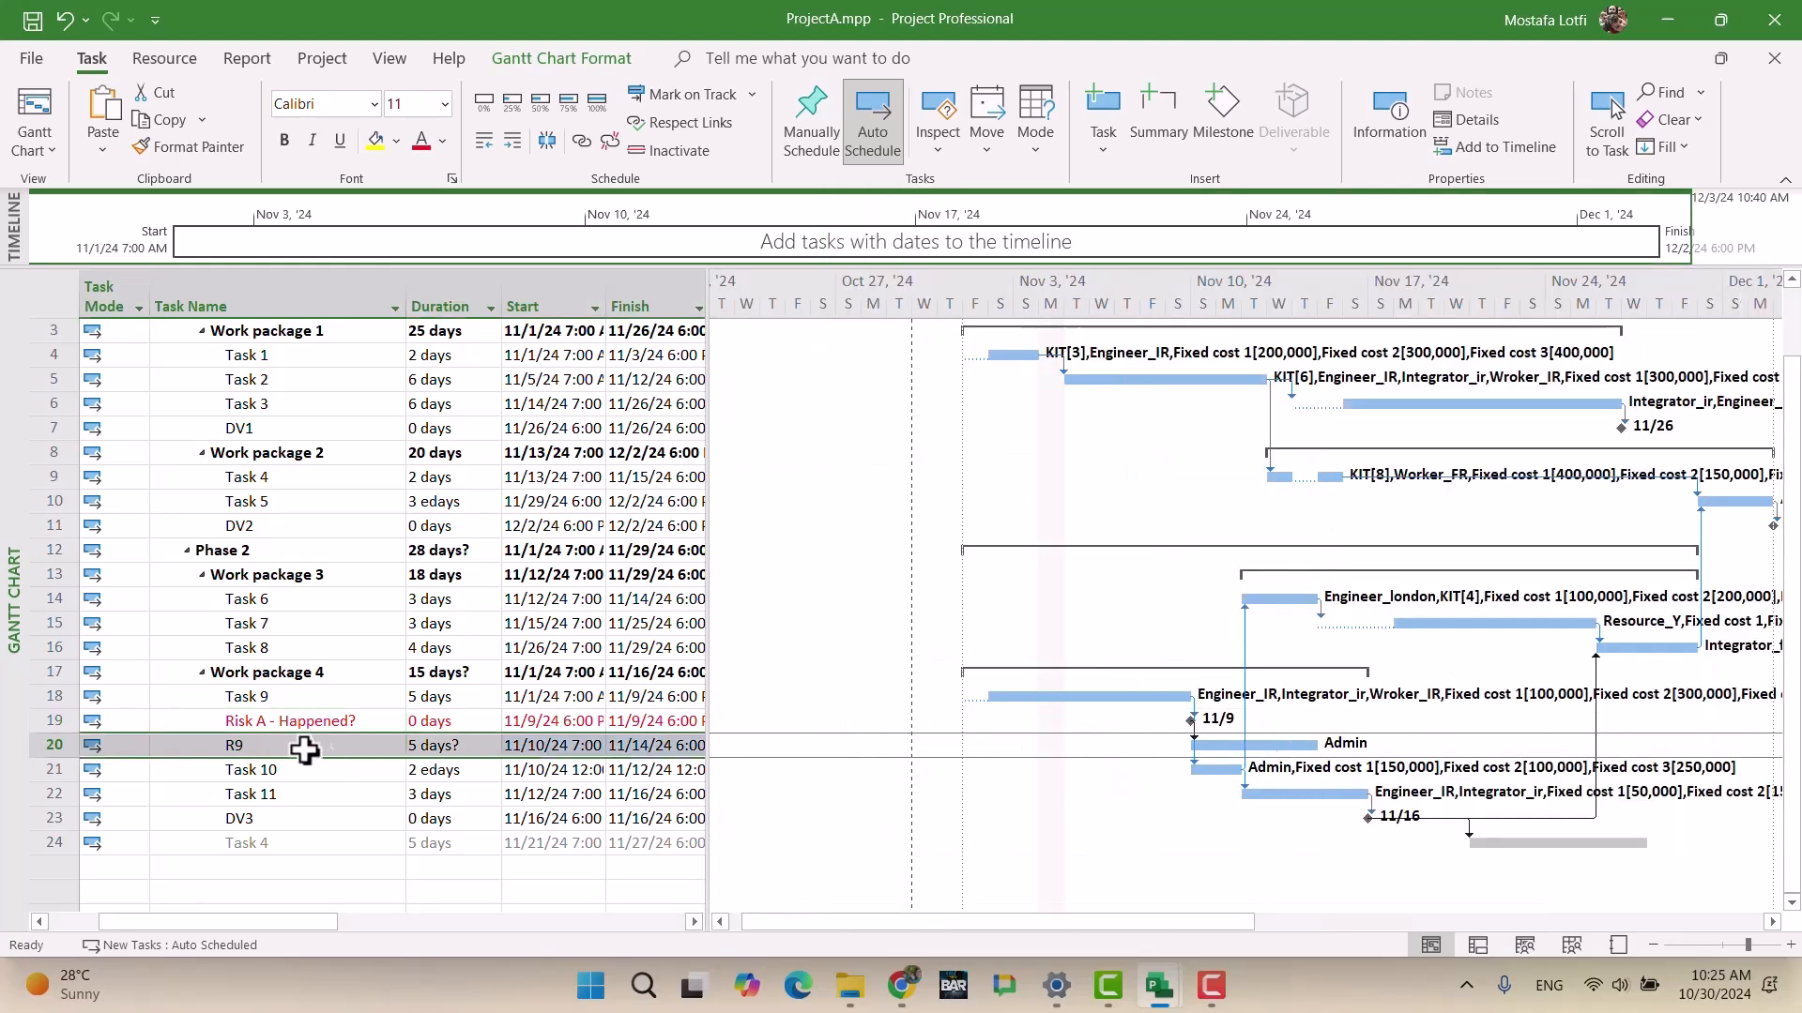
Step: Inactivate task R9 so it appears greyed and struck through, after checking the brief's requirements
click(316, 720)
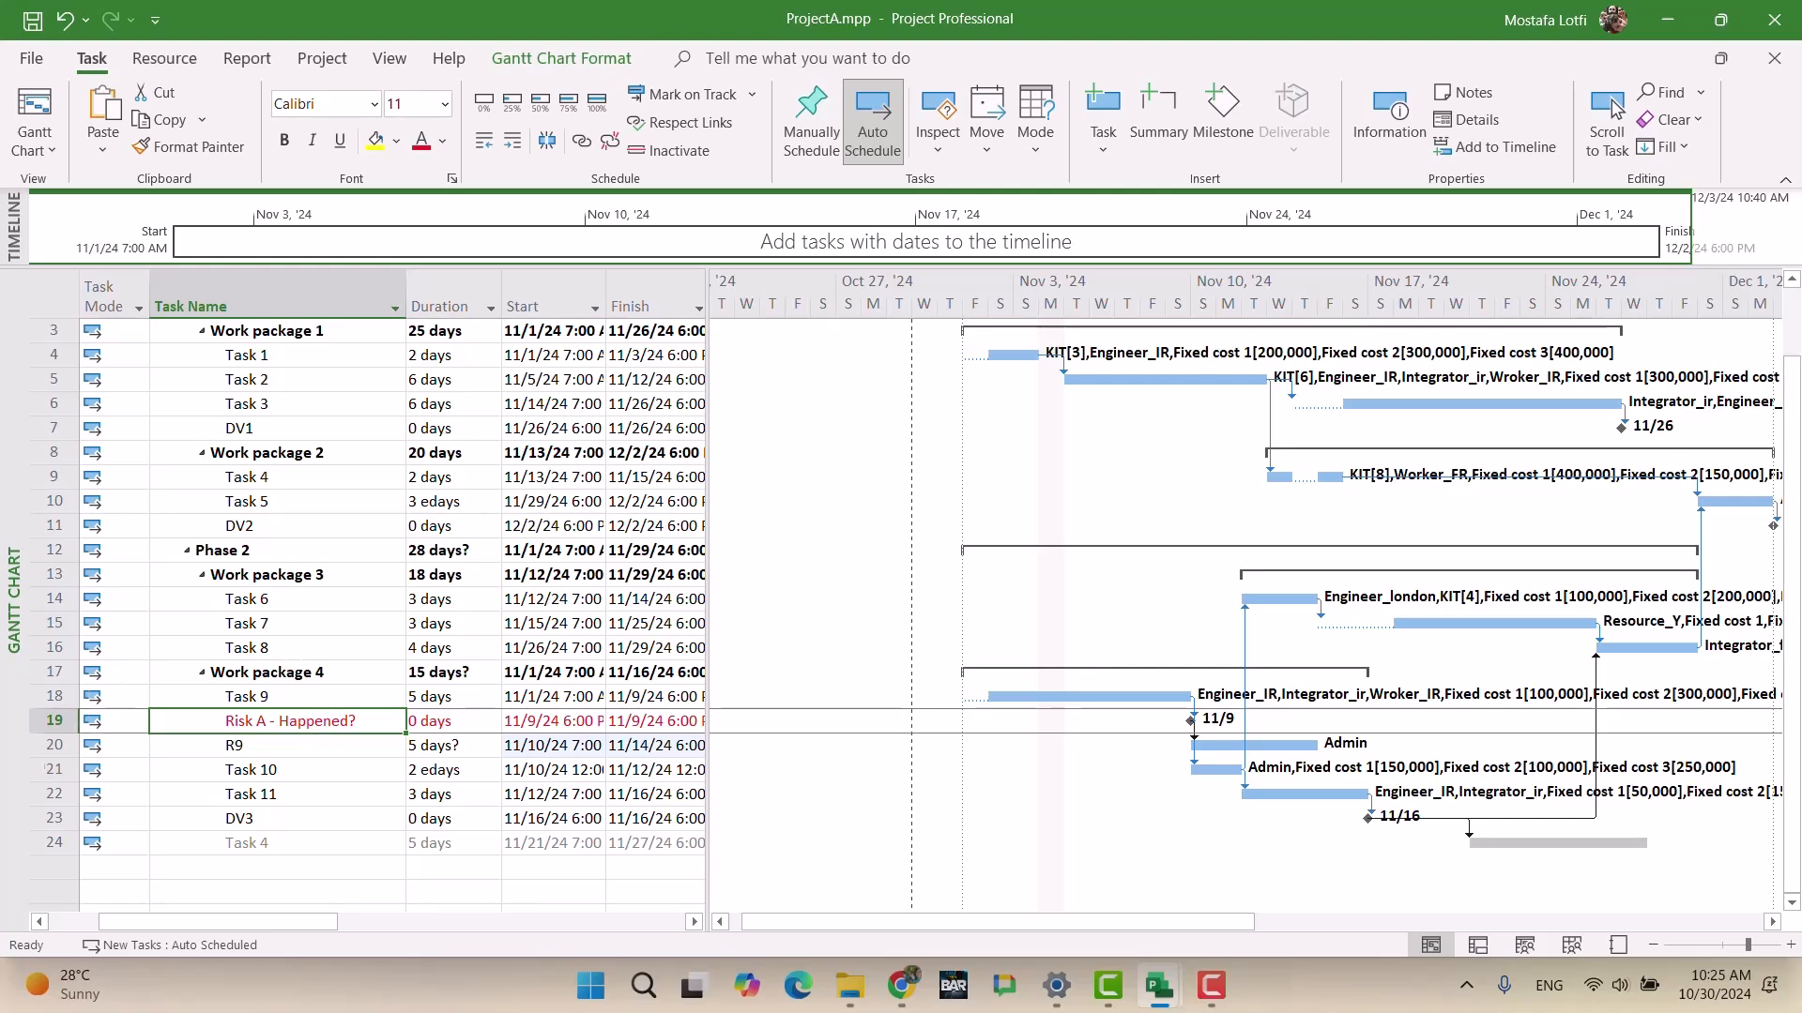
click(47, 745)
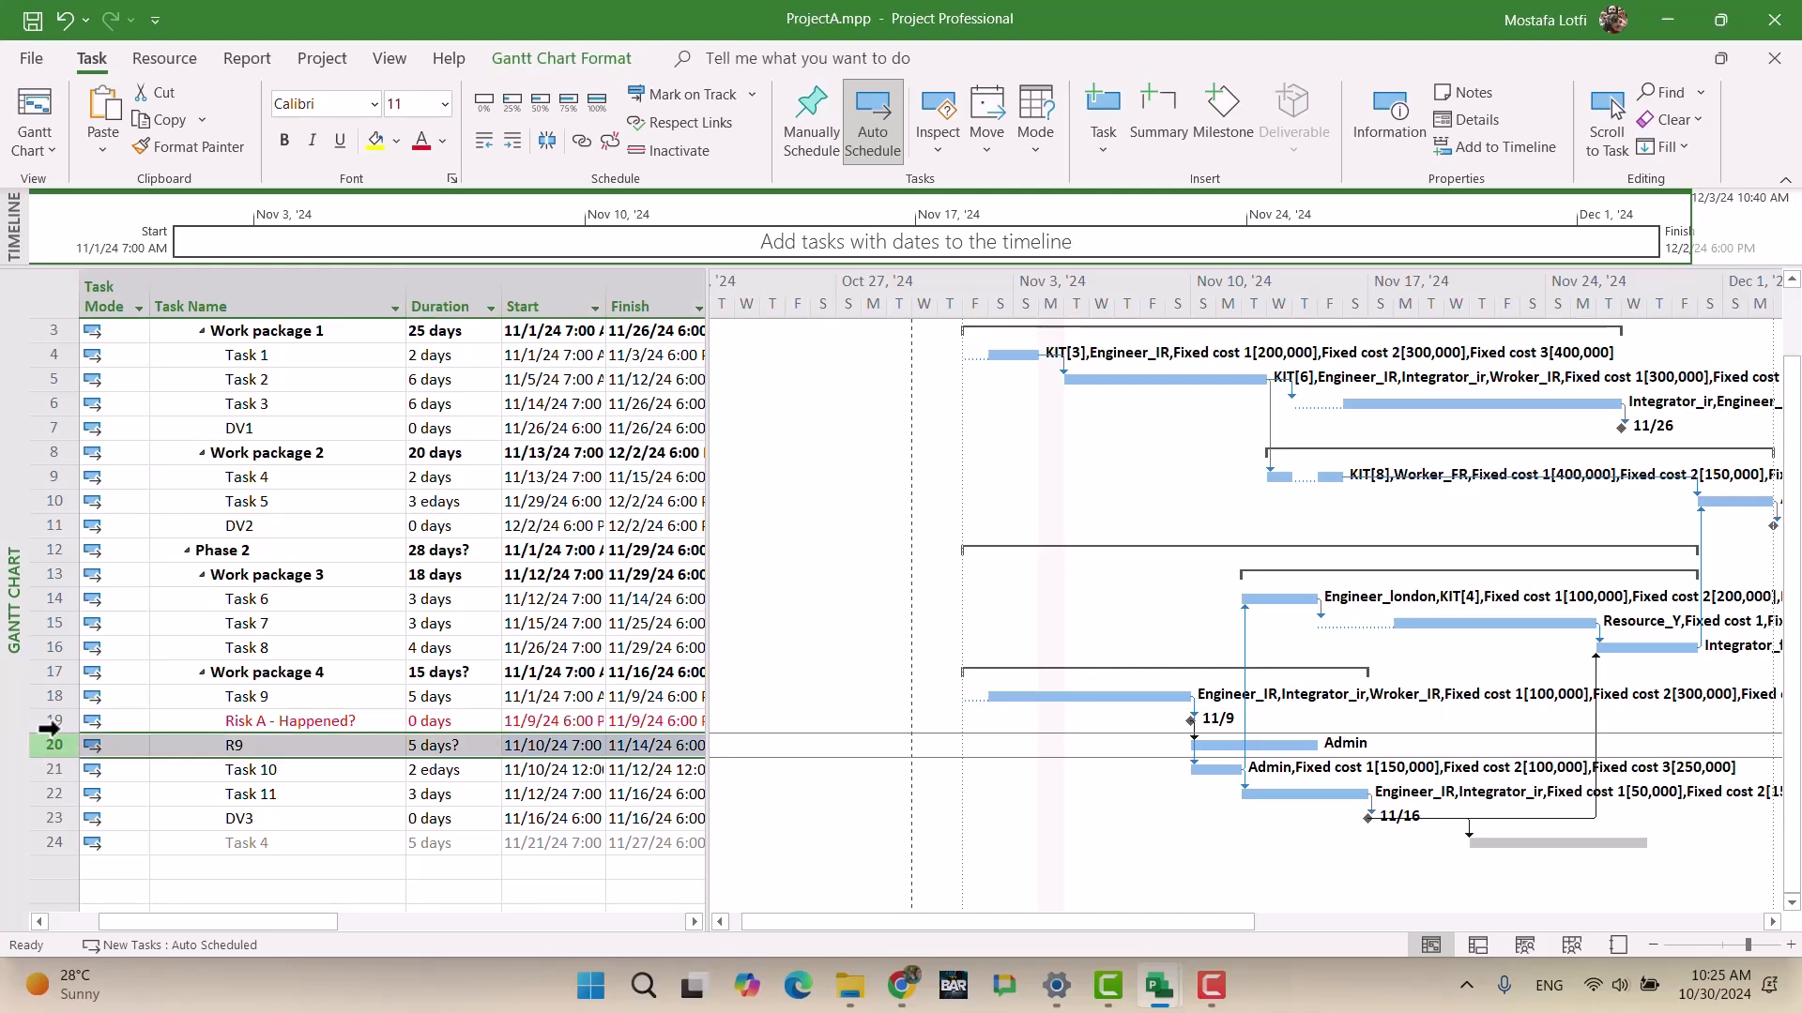
click(667, 149)
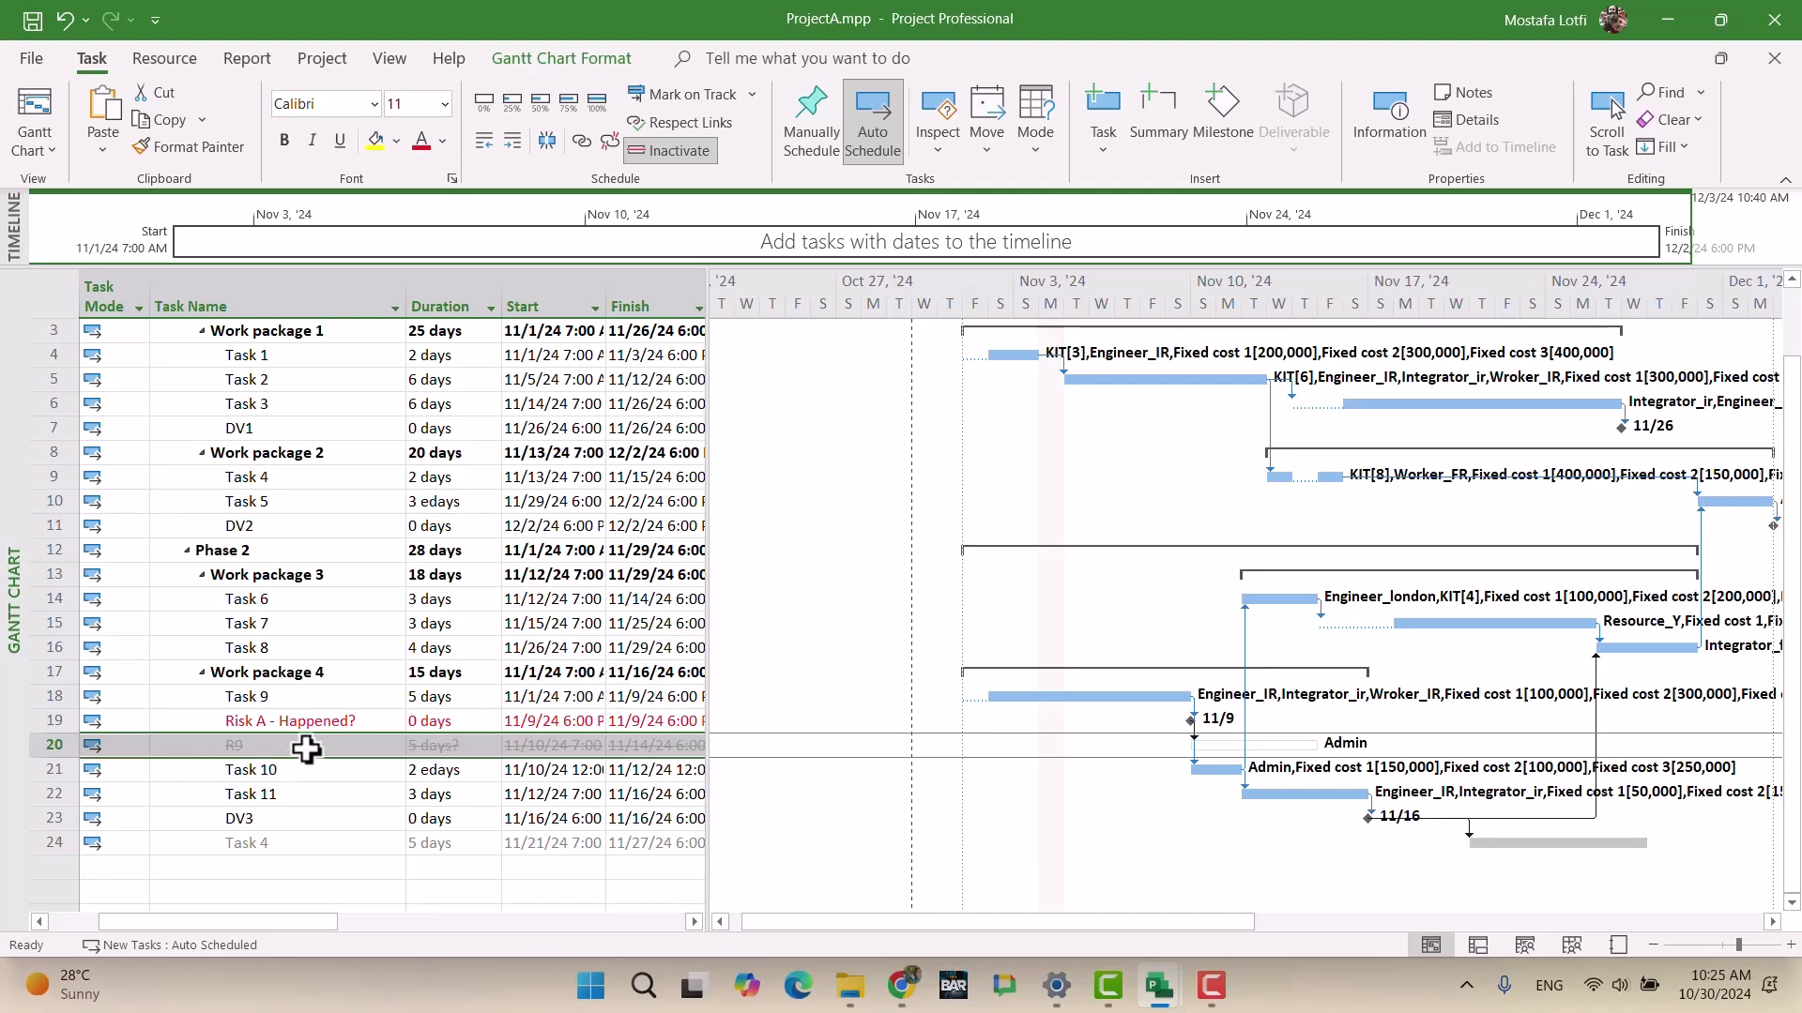
click(901, 985)
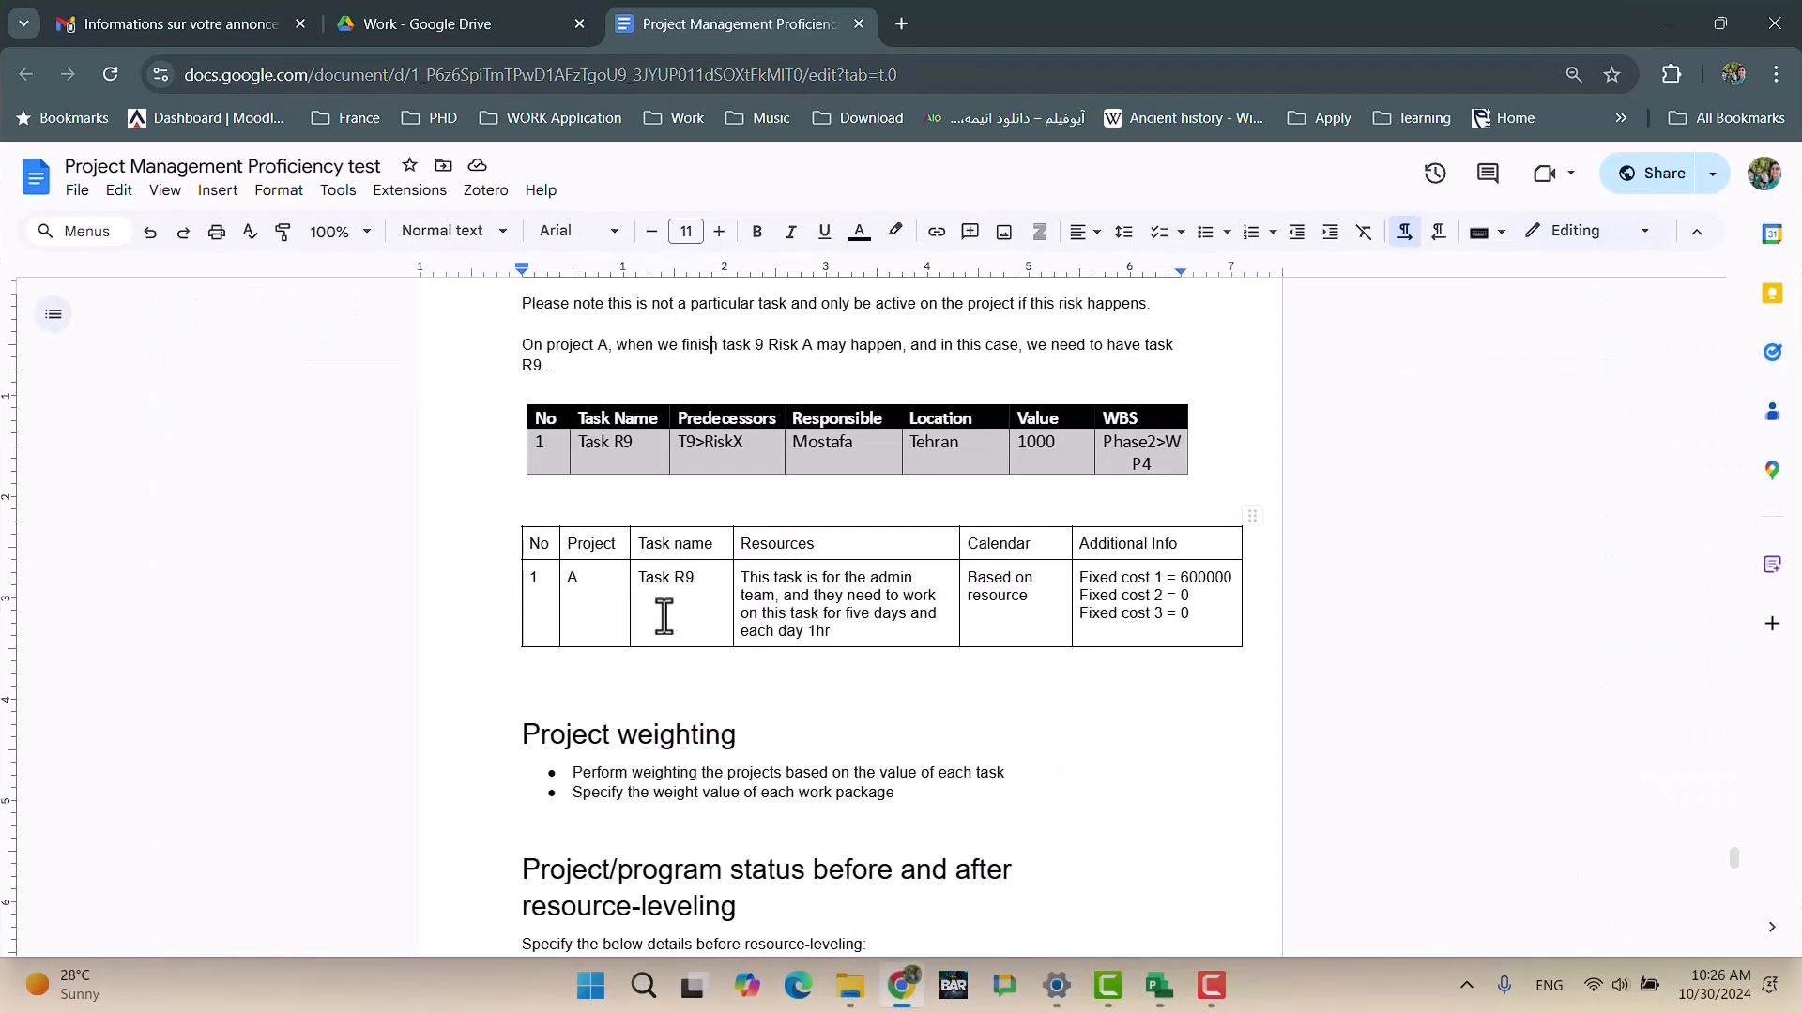
click(901, 985)
click(325, 797)
drag(307, 747, 302, 778)
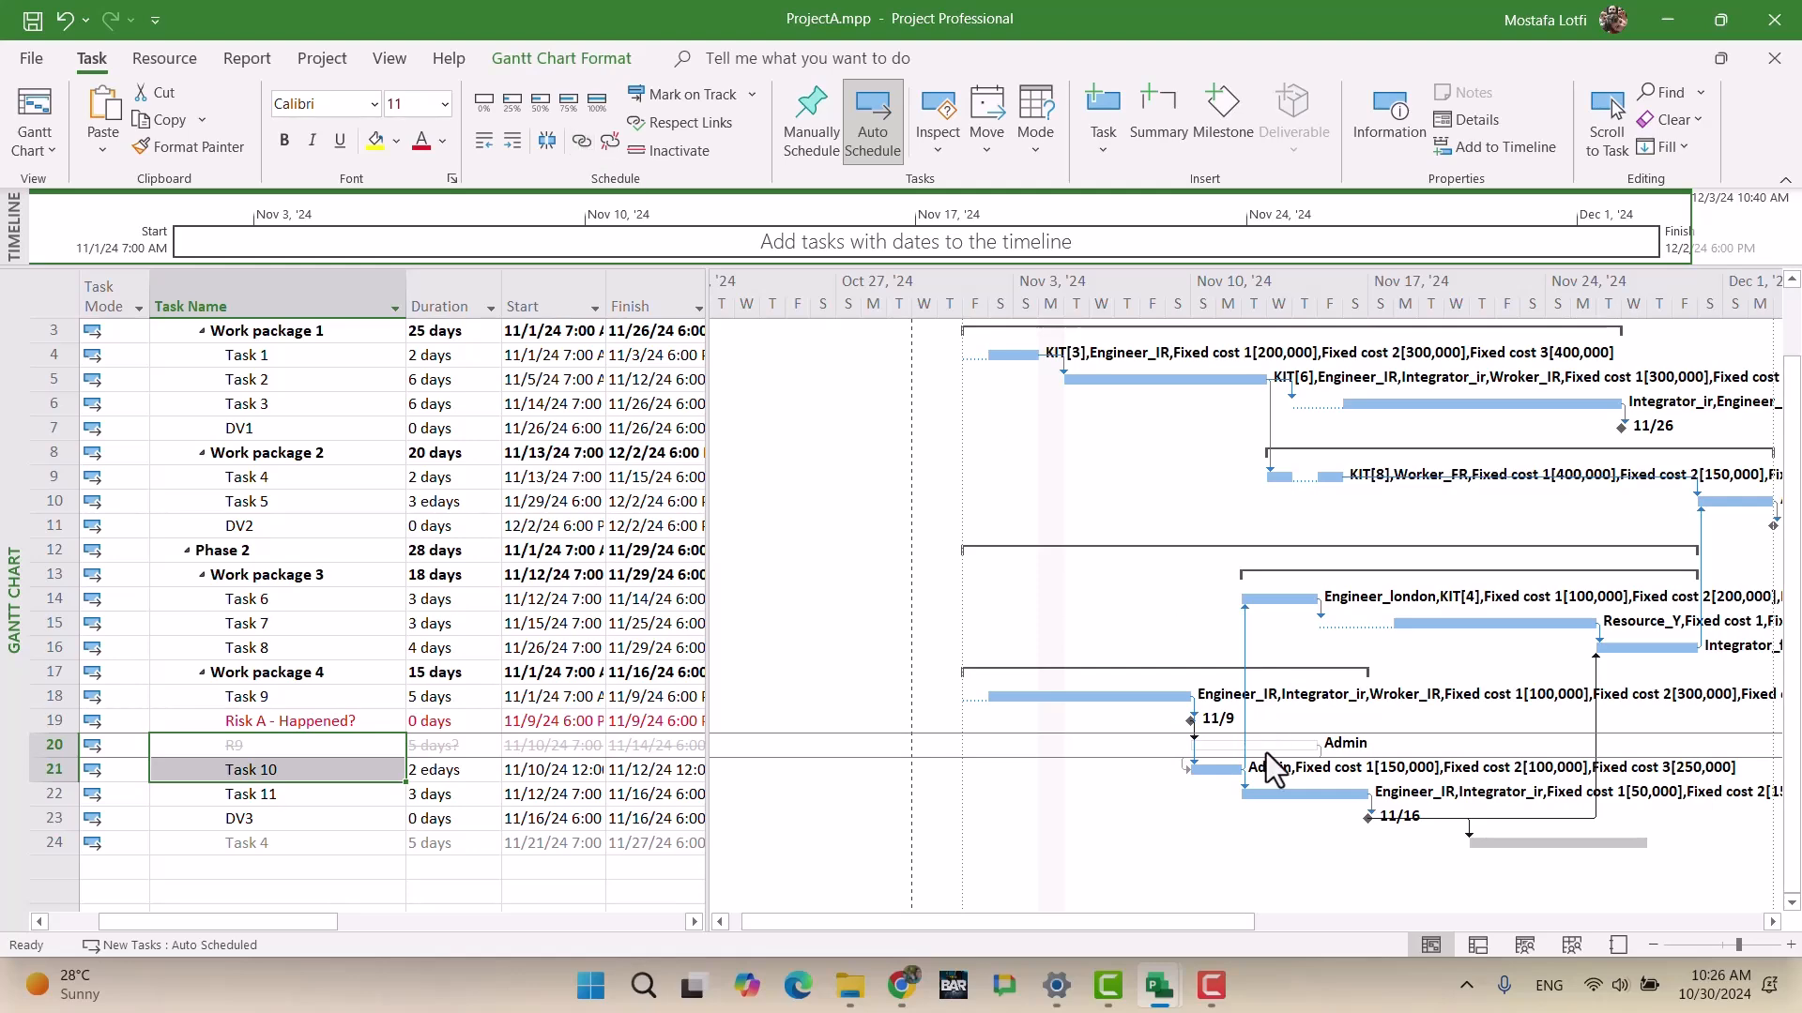
Step: Undo the accidental move of the R9 and Task 10 names
drag(367, 735, 367, 710)
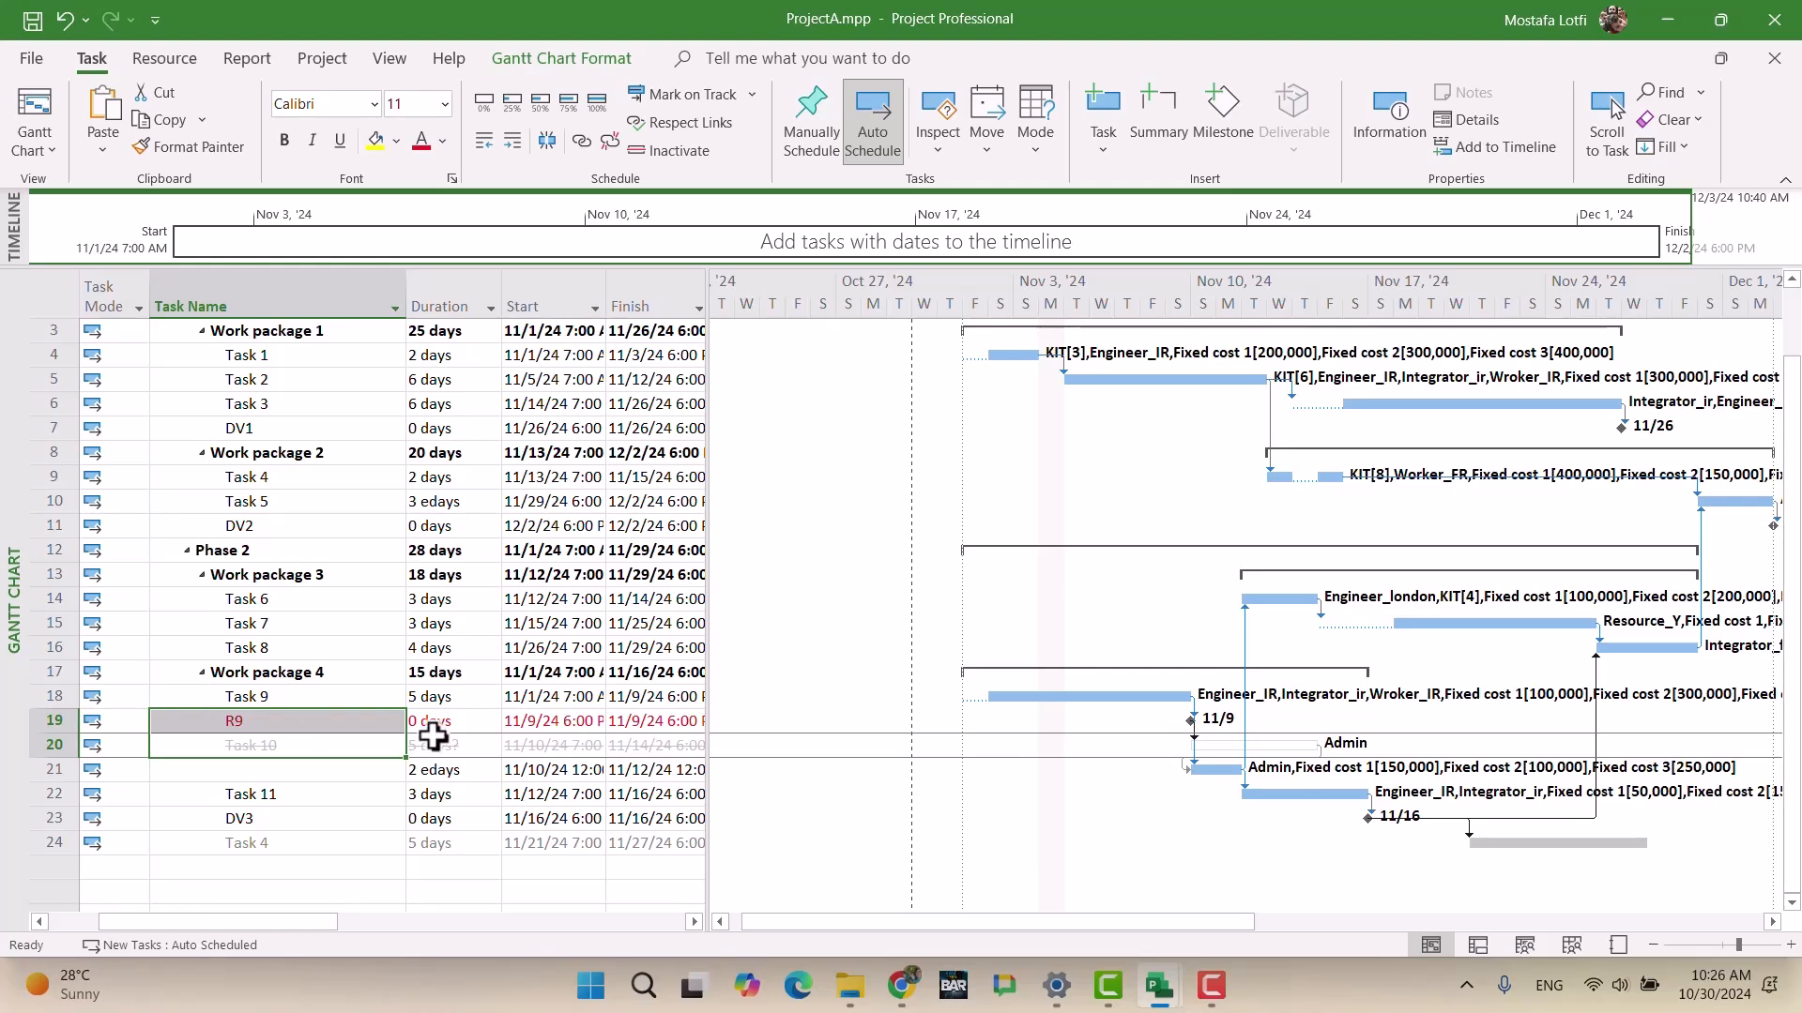
click(293, 746)
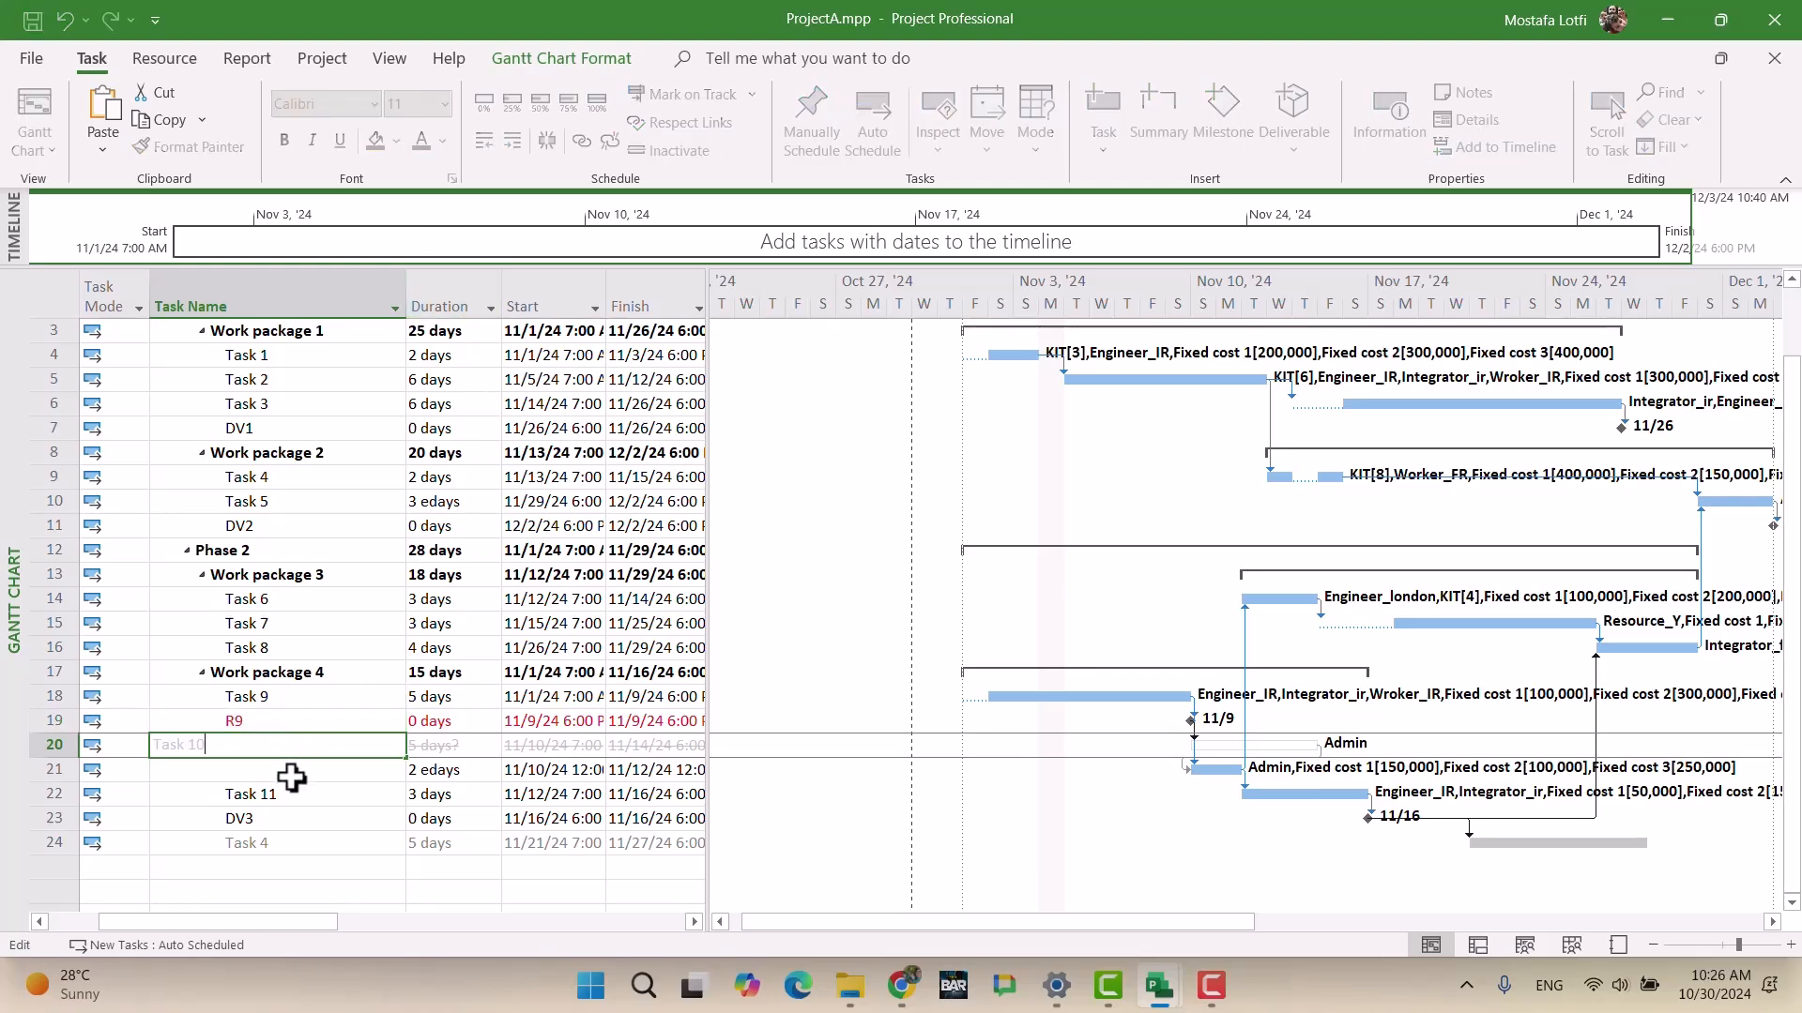
click(292, 771)
key(ctrl+z)
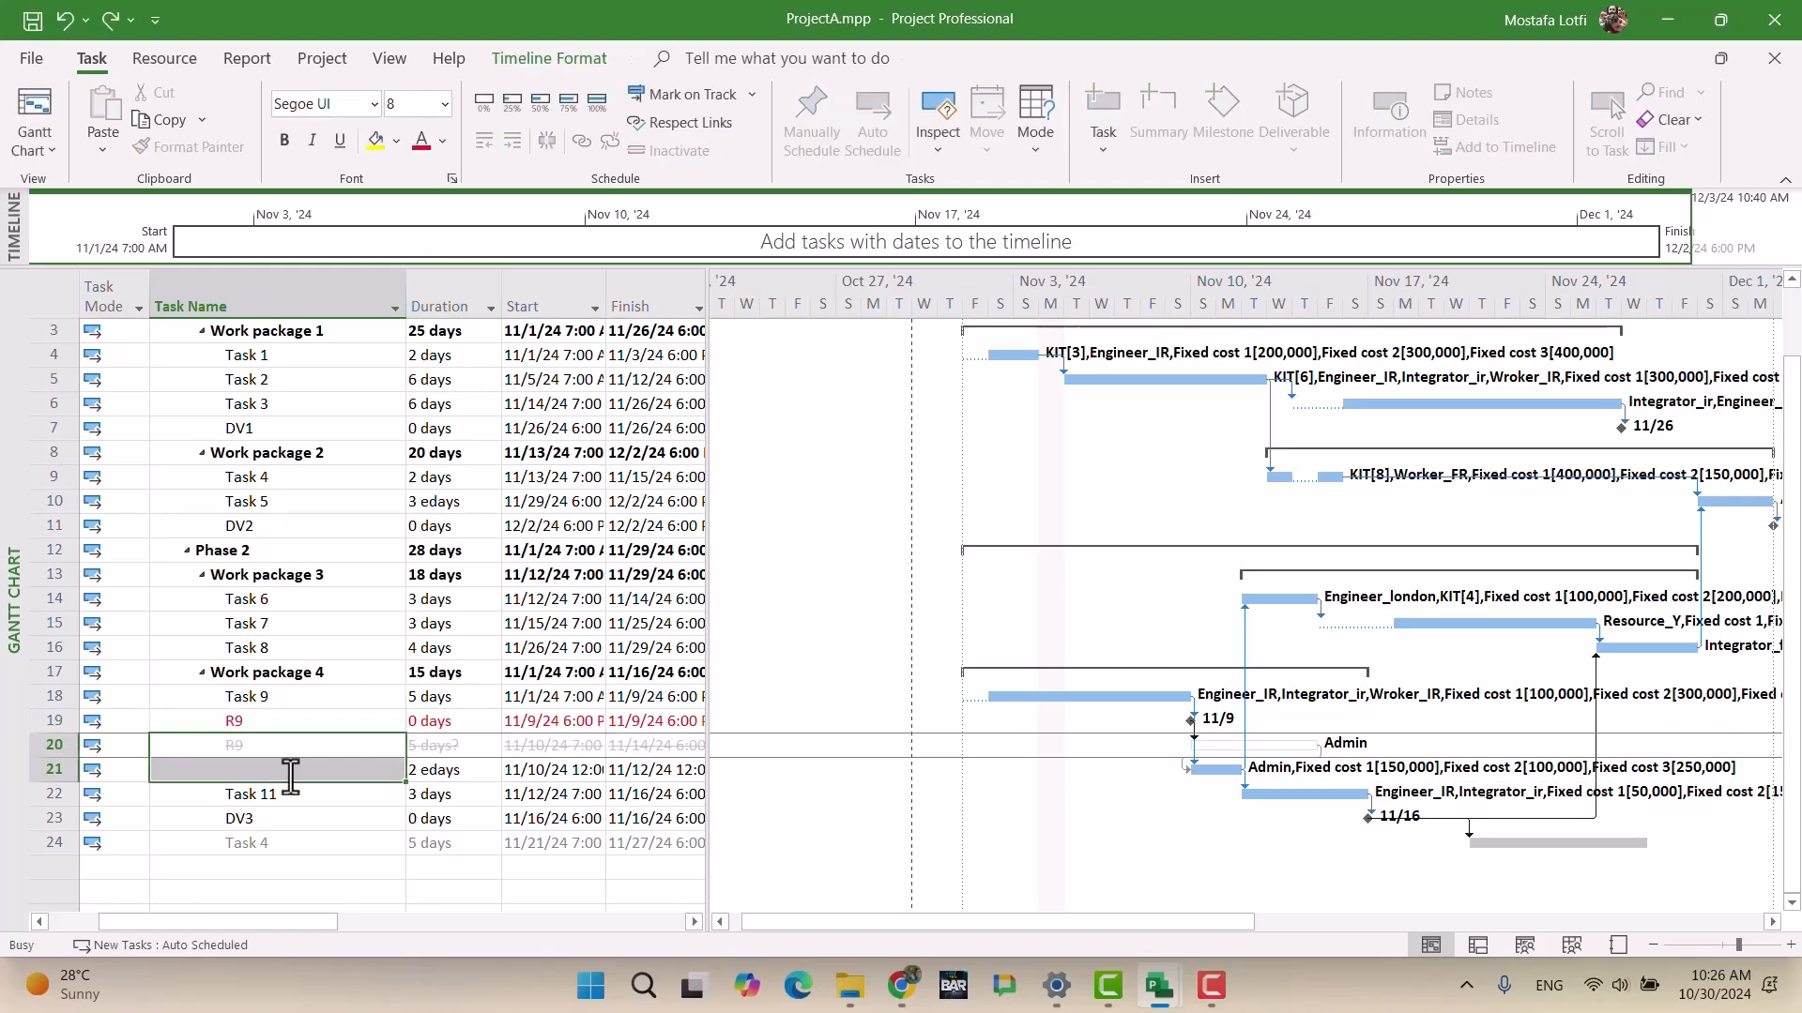
Step: Toggle R9 inactive off and back on, then delete its link to Task 10
click(346, 818)
drag(352, 750, 353, 771)
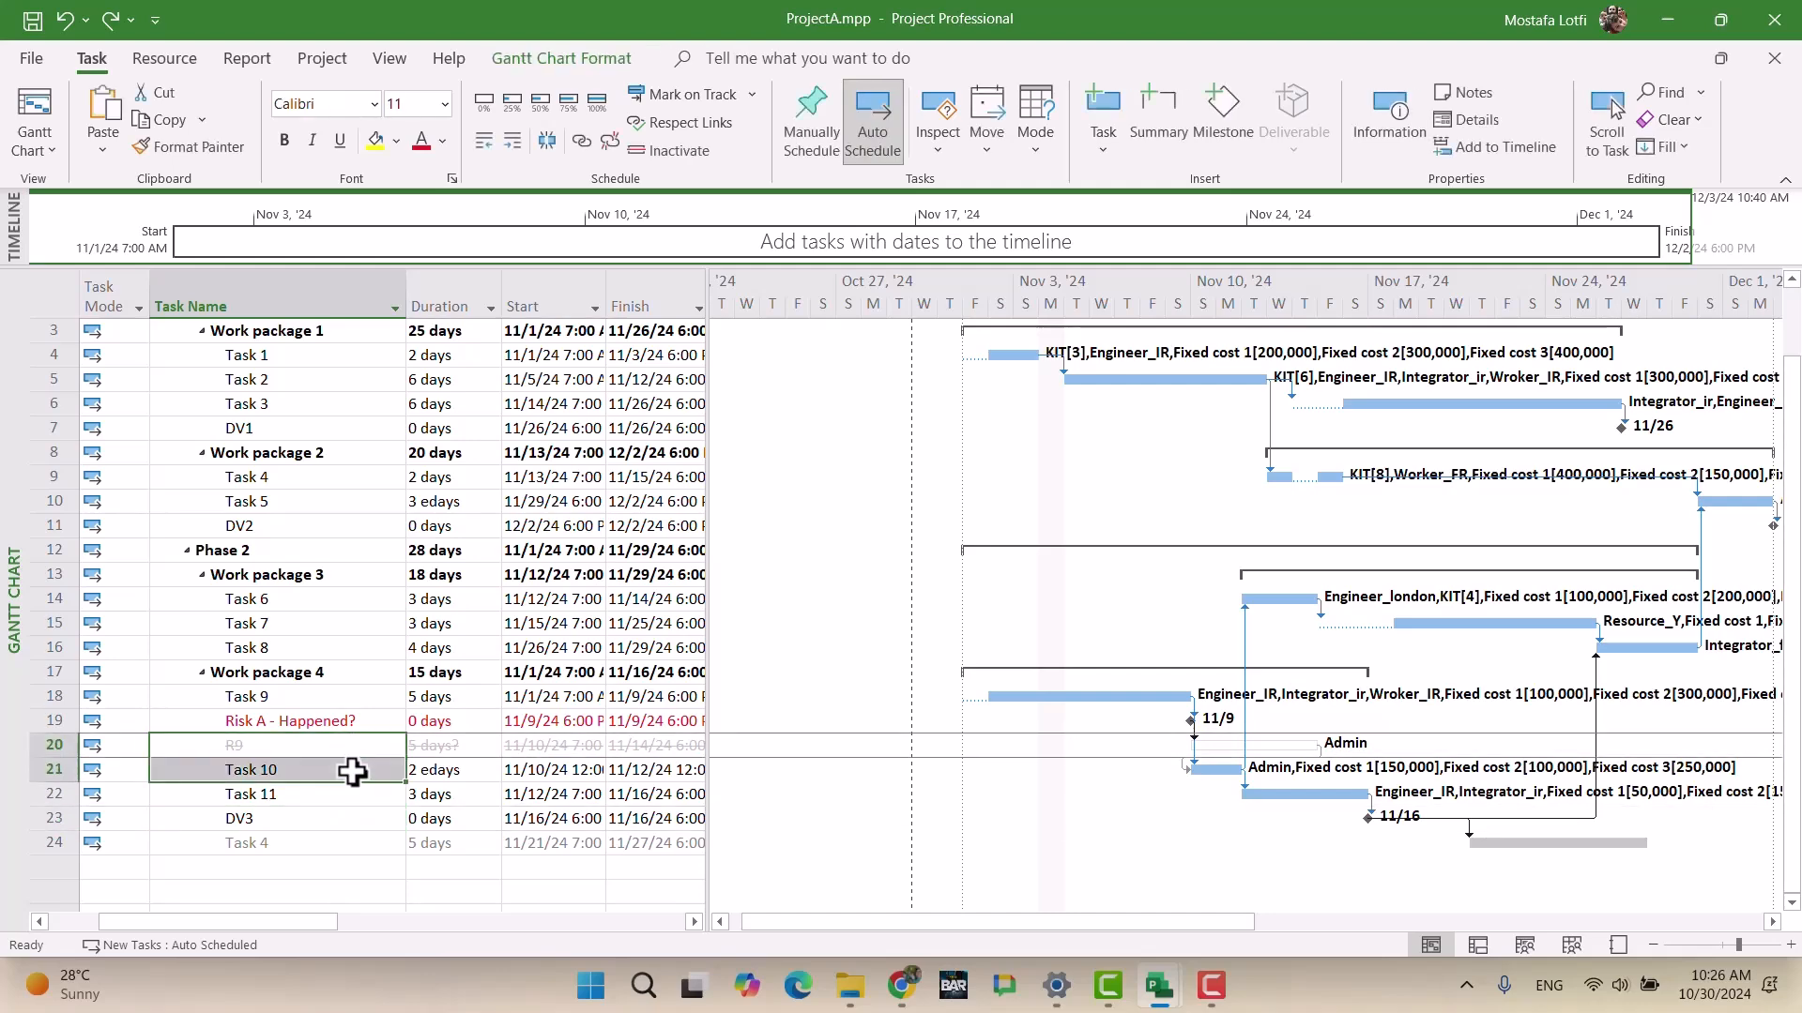
click(357, 820)
click(322, 748)
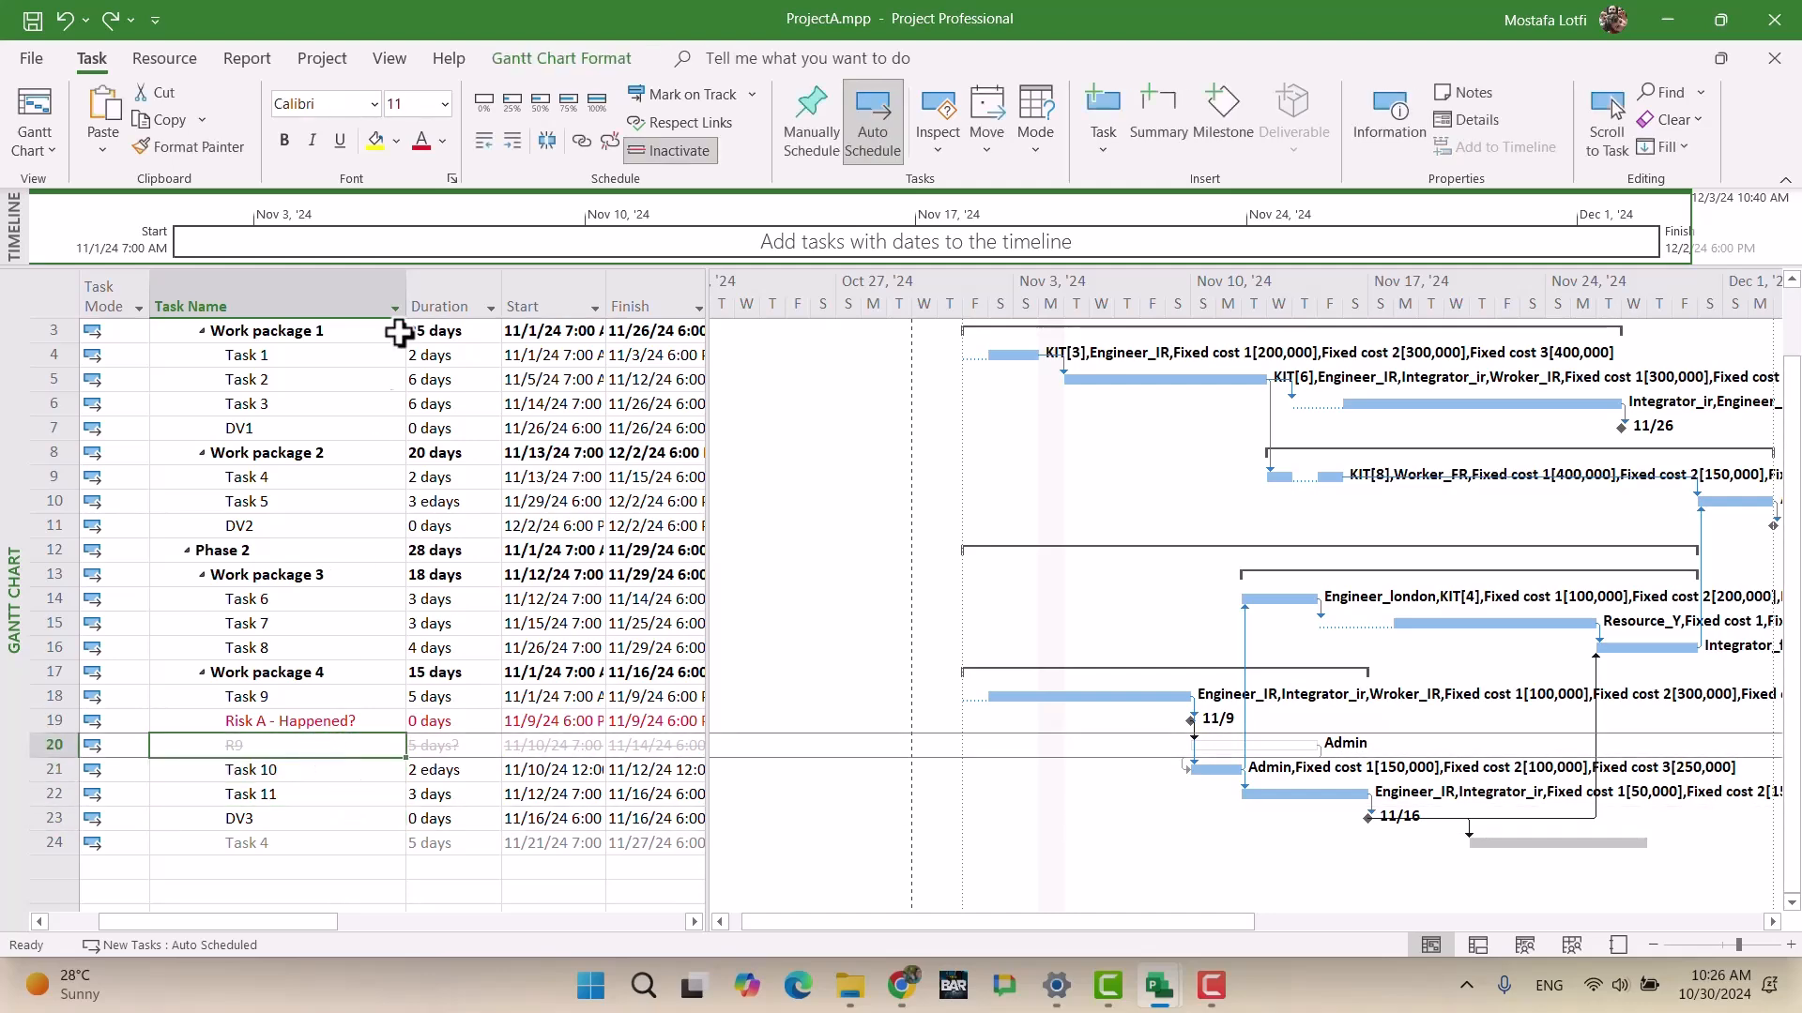
click(645, 146)
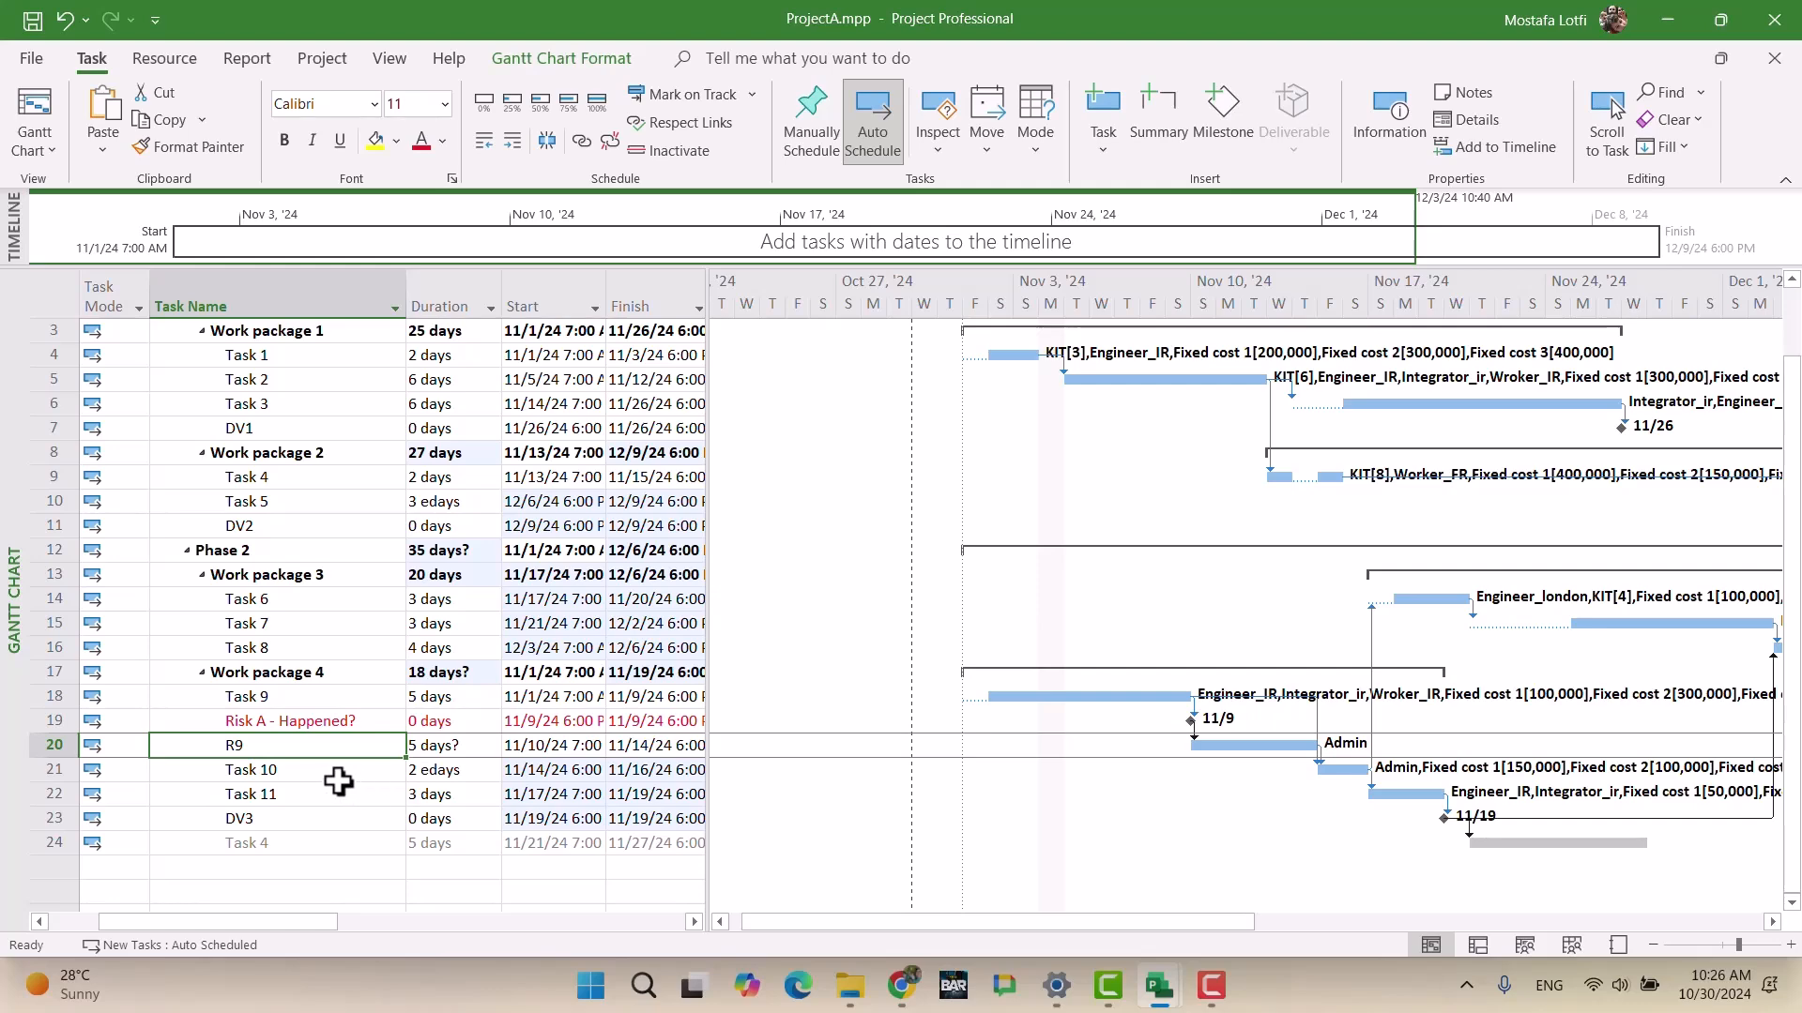
click(689, 158)
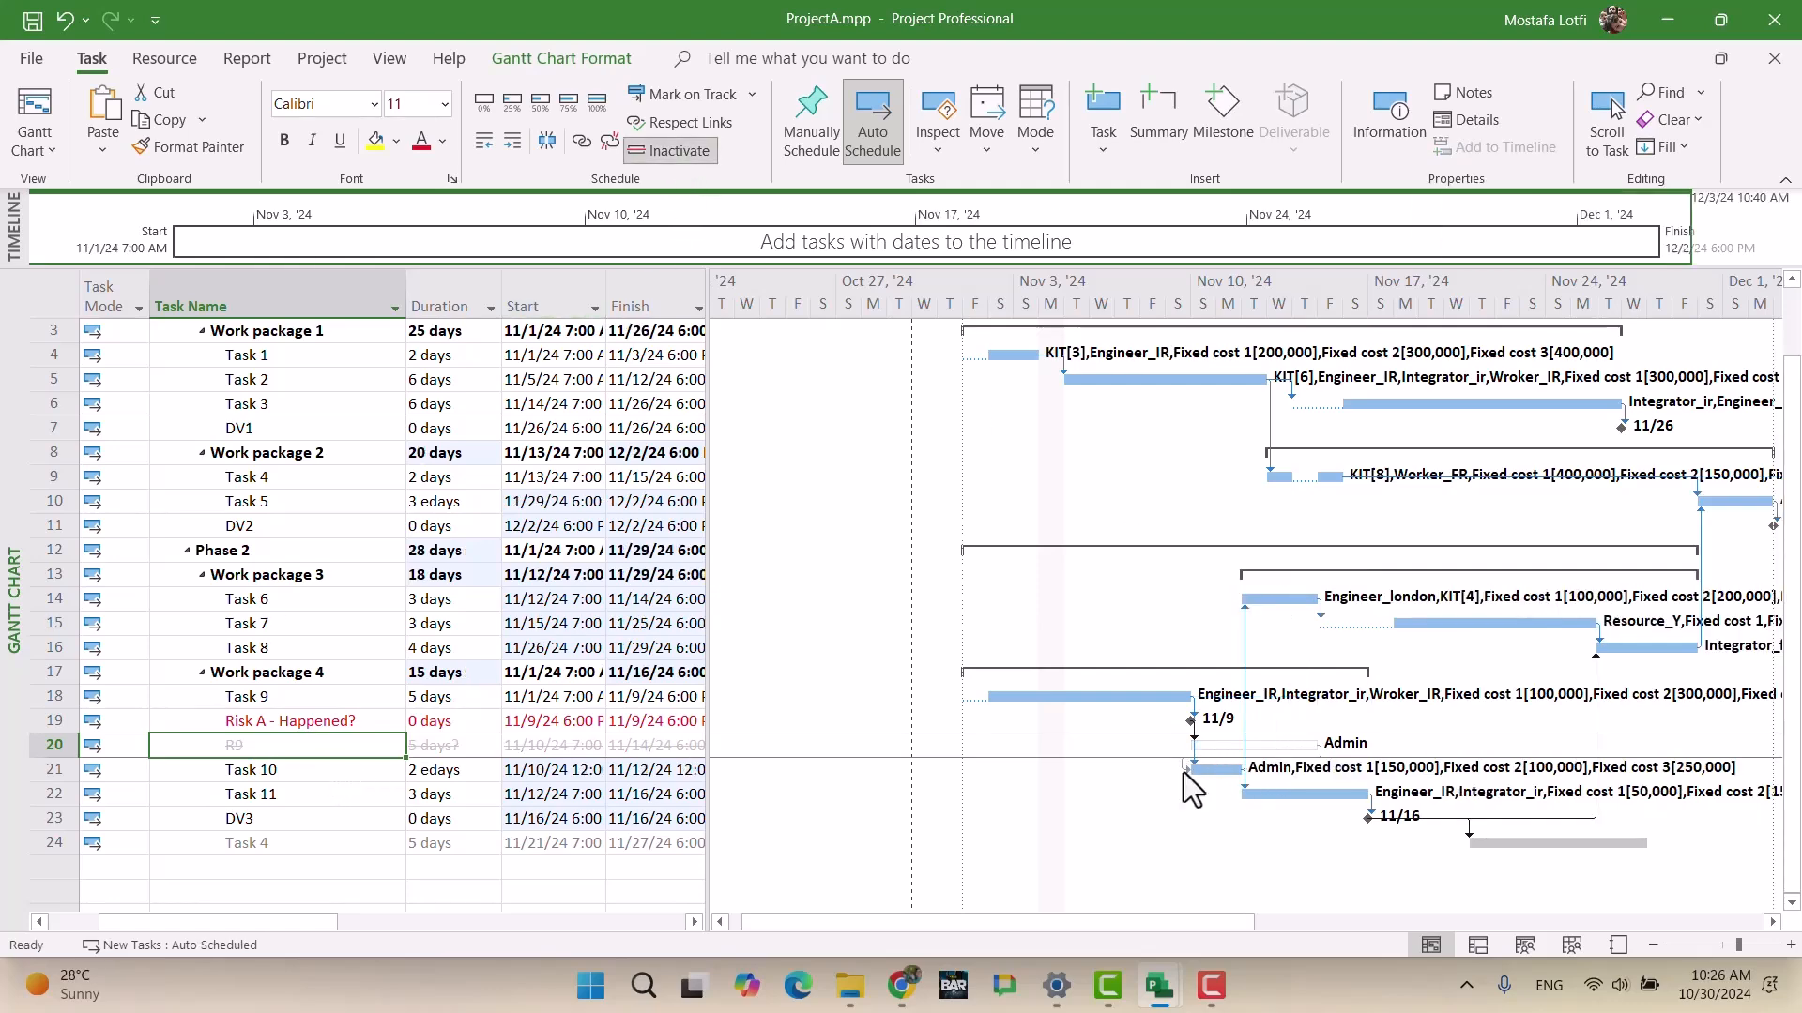
double_click(1320, 753)
click(841, 542)
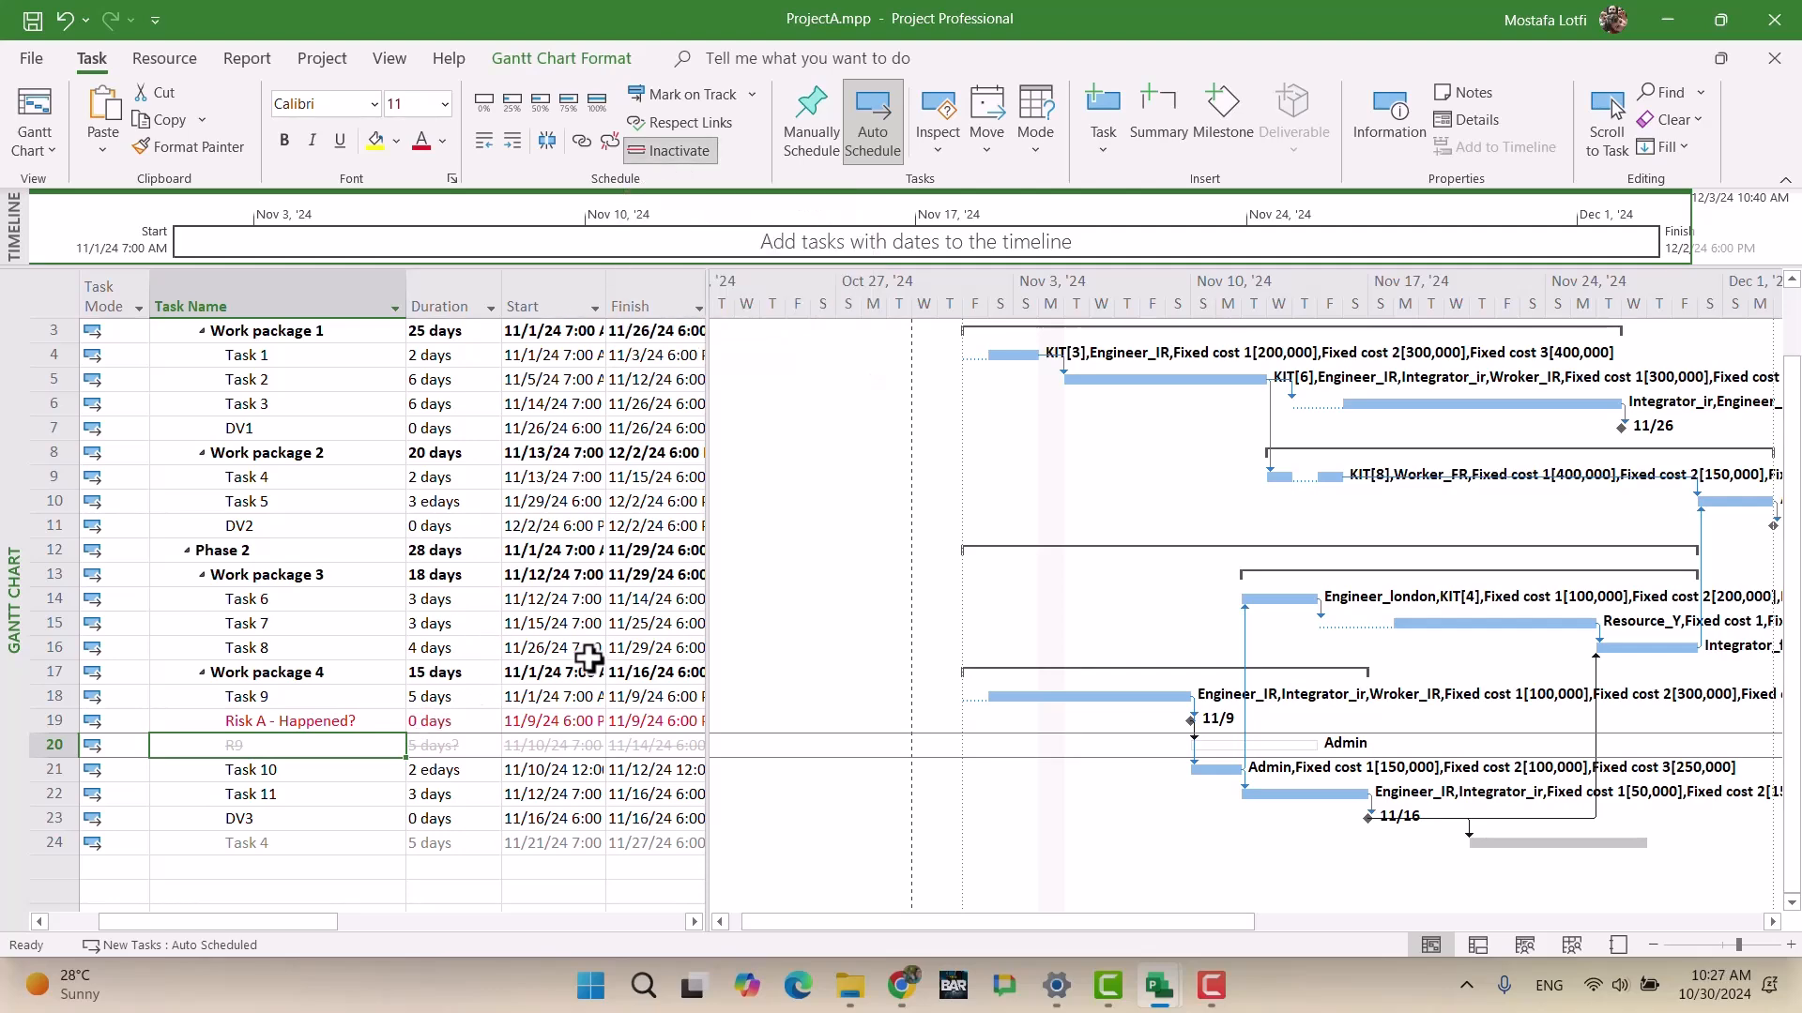
Step: Widen the table to show Predecessors through Resource Names, then toggle R9 inactive off and on
drag(713, 563, 1157, 554)
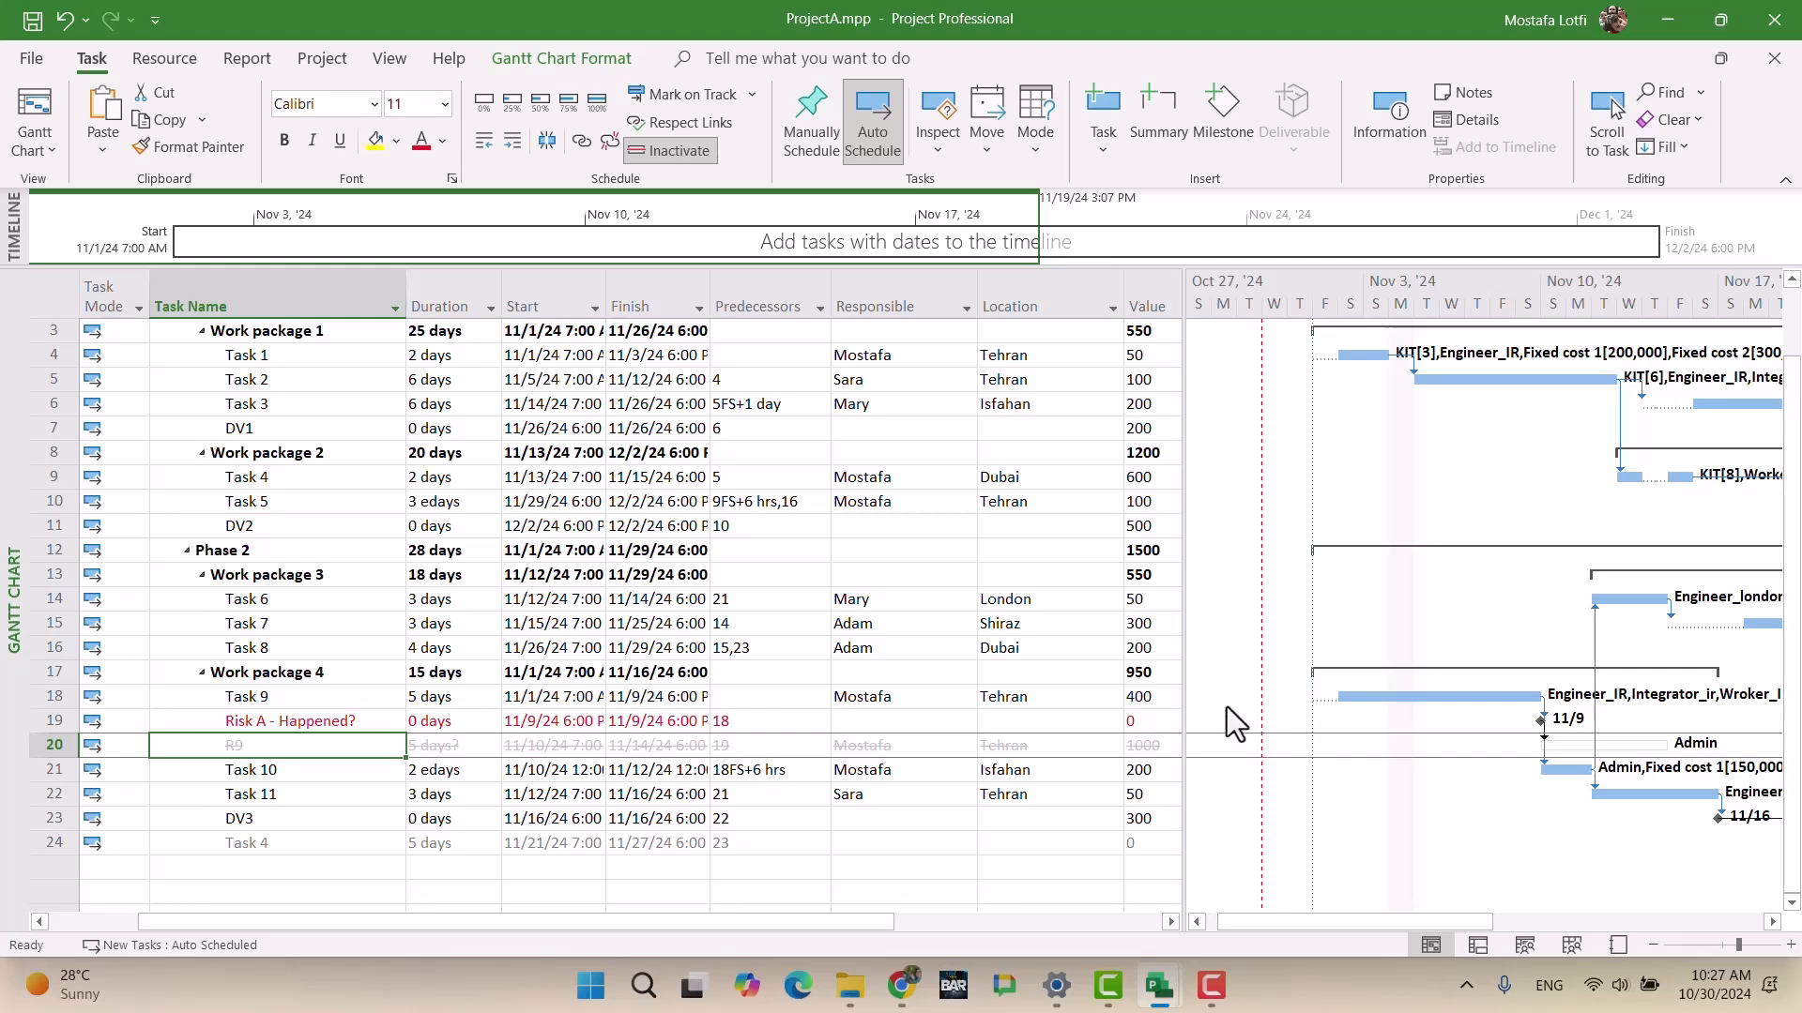
drag(1187, 696, 1370, 690)
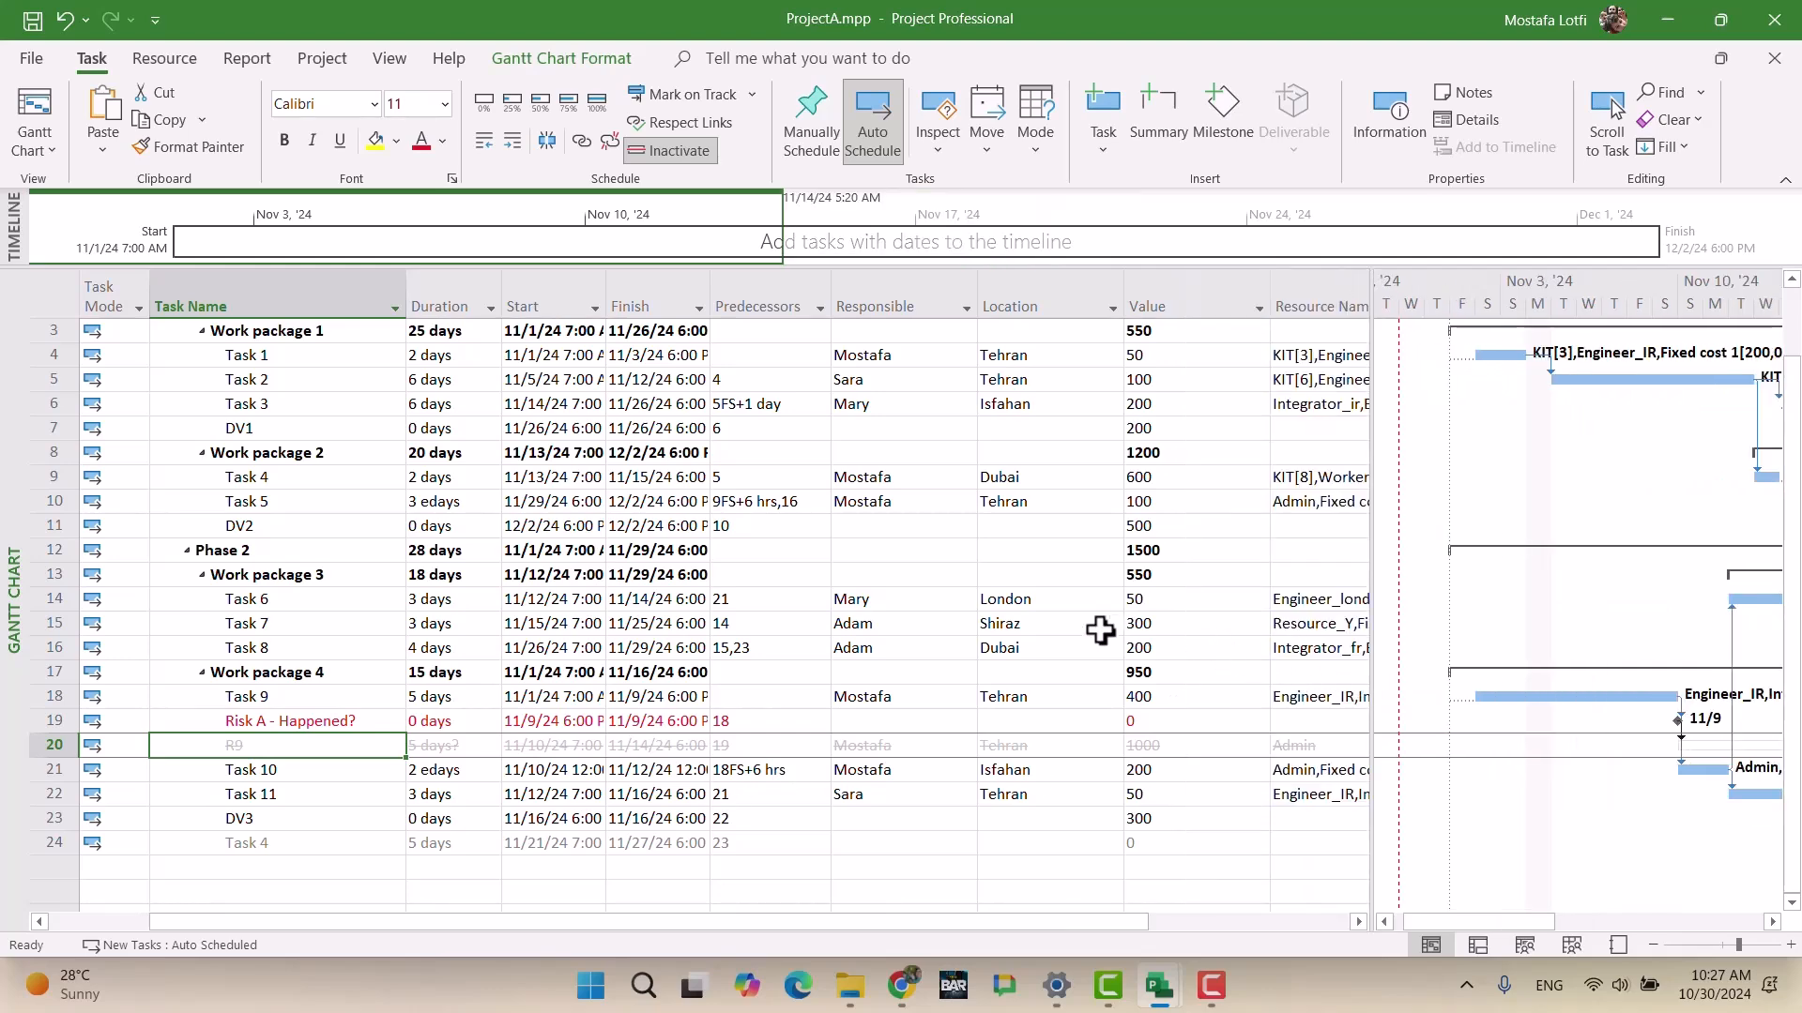
scroll(1105, 626, up, 1)
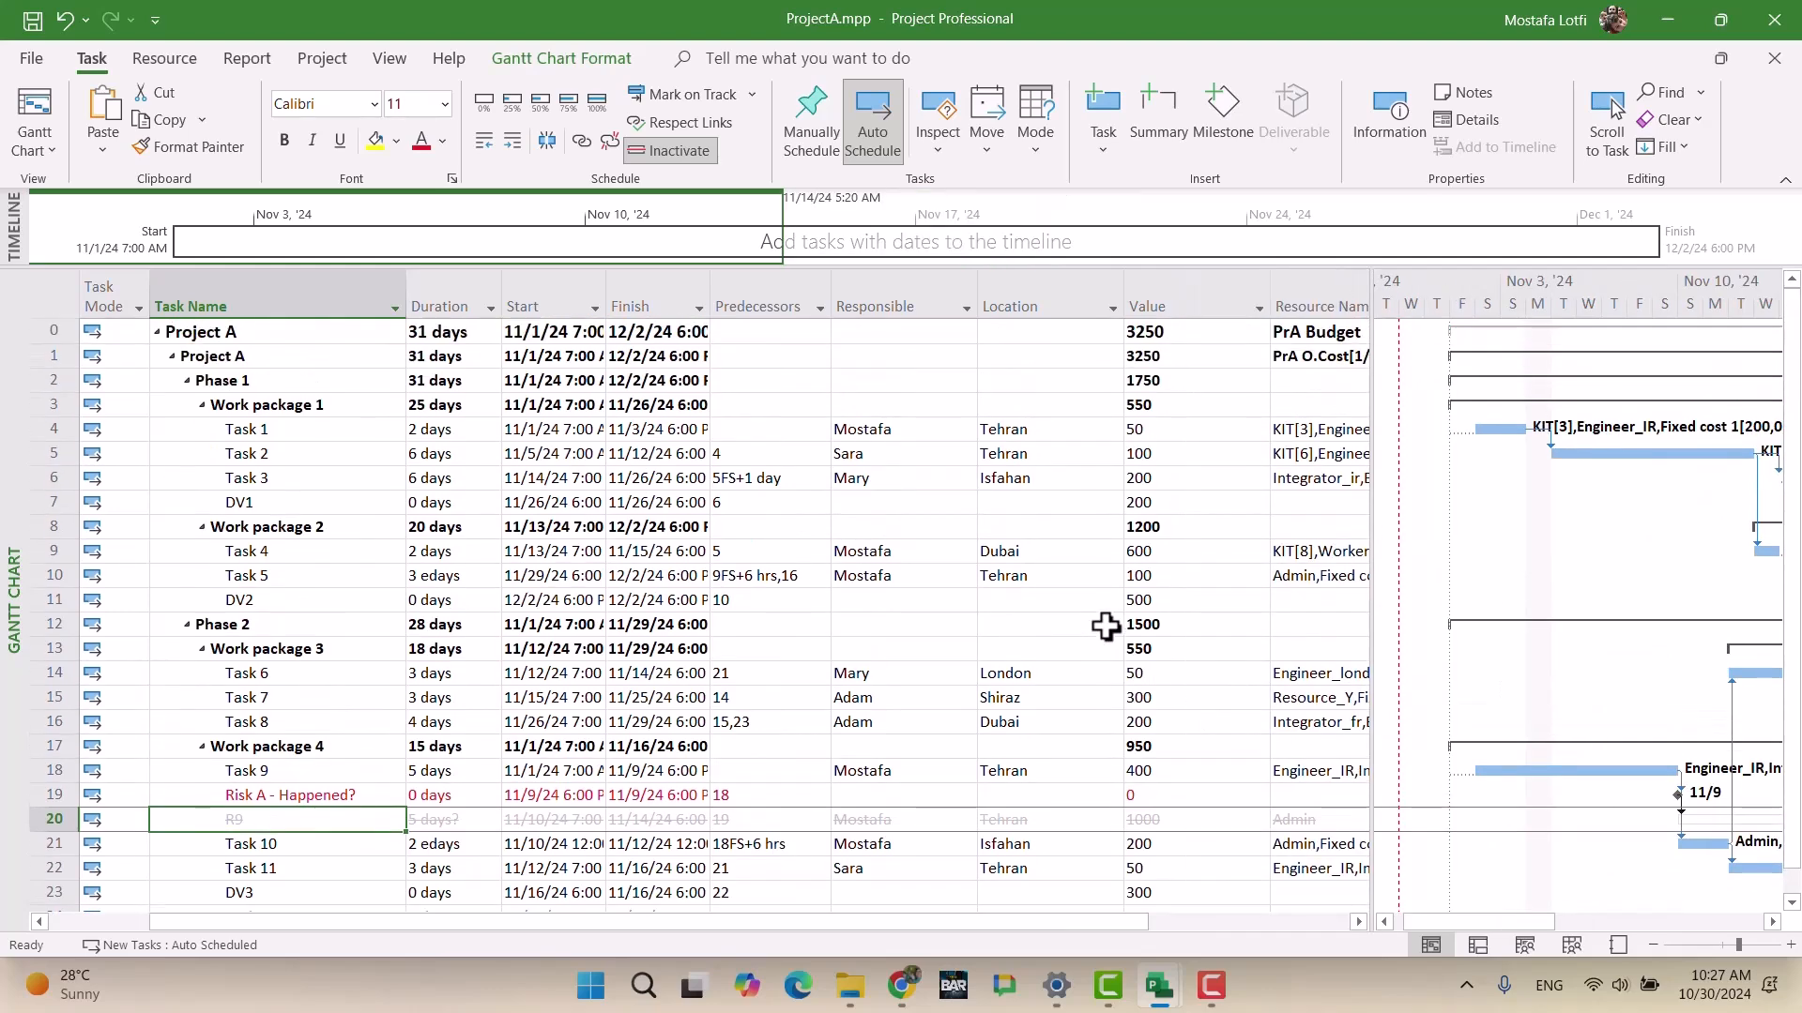
click(667, 152)
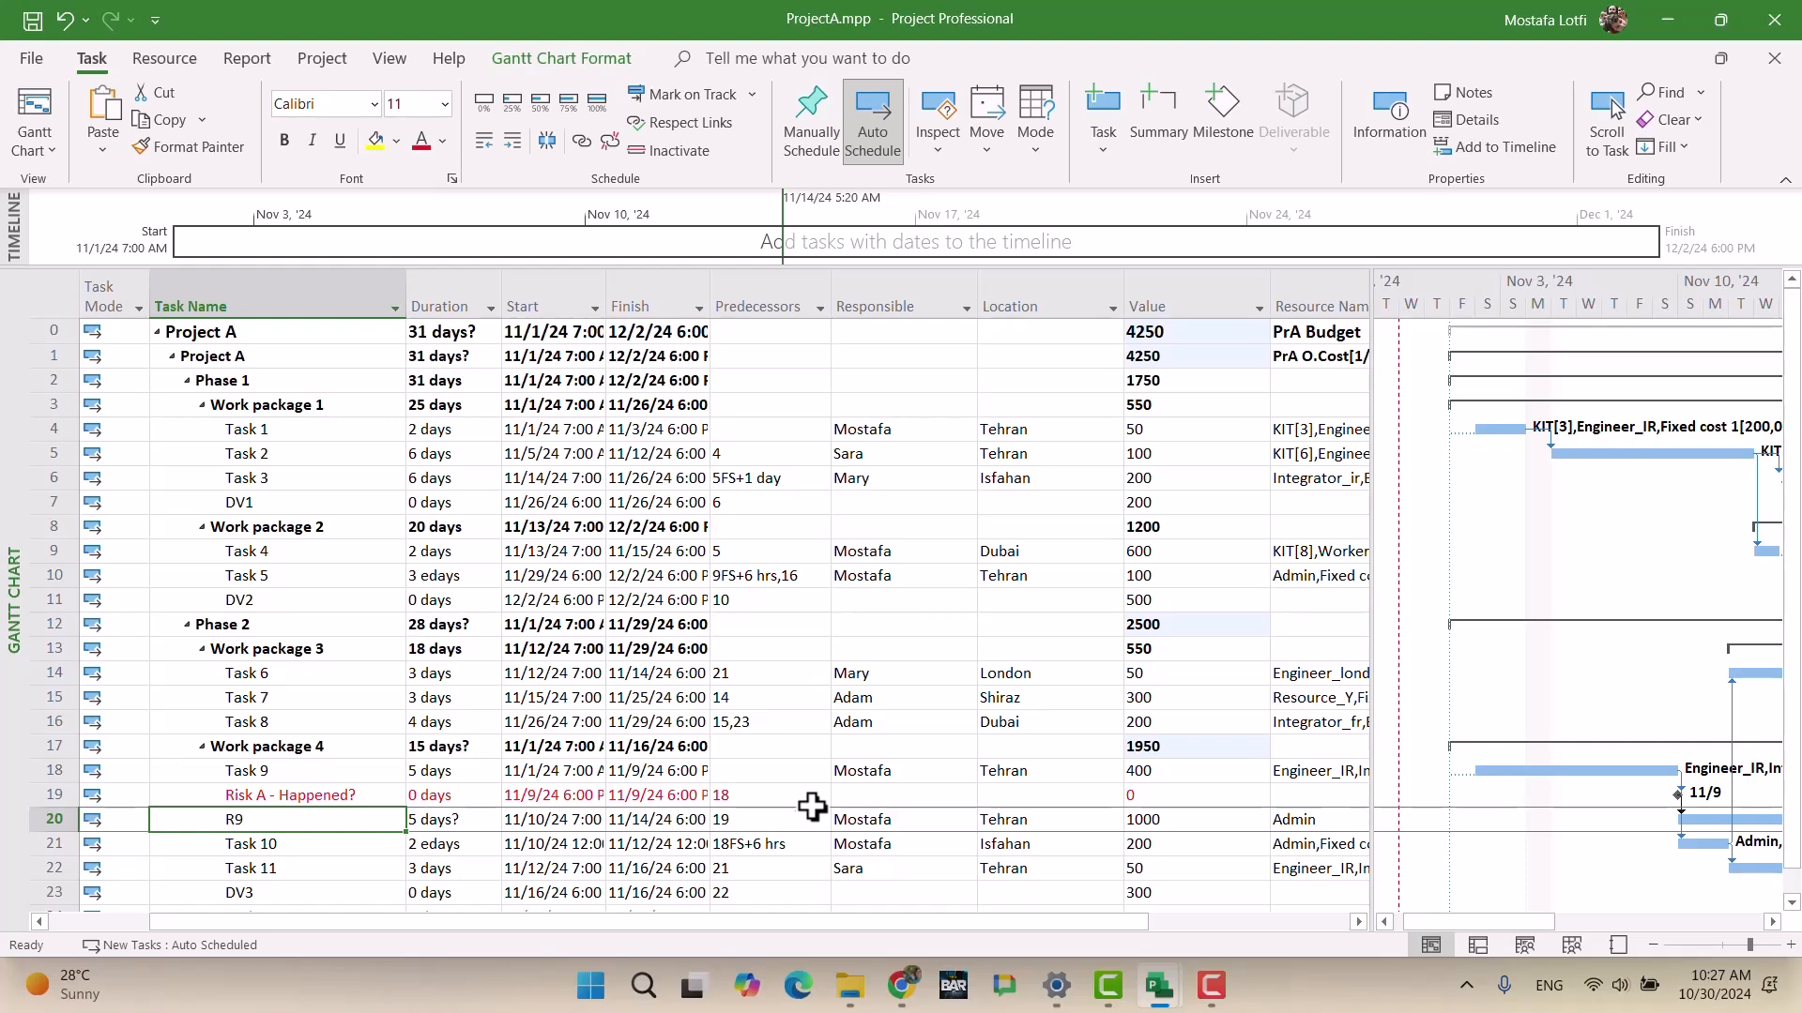
click(675, 152)
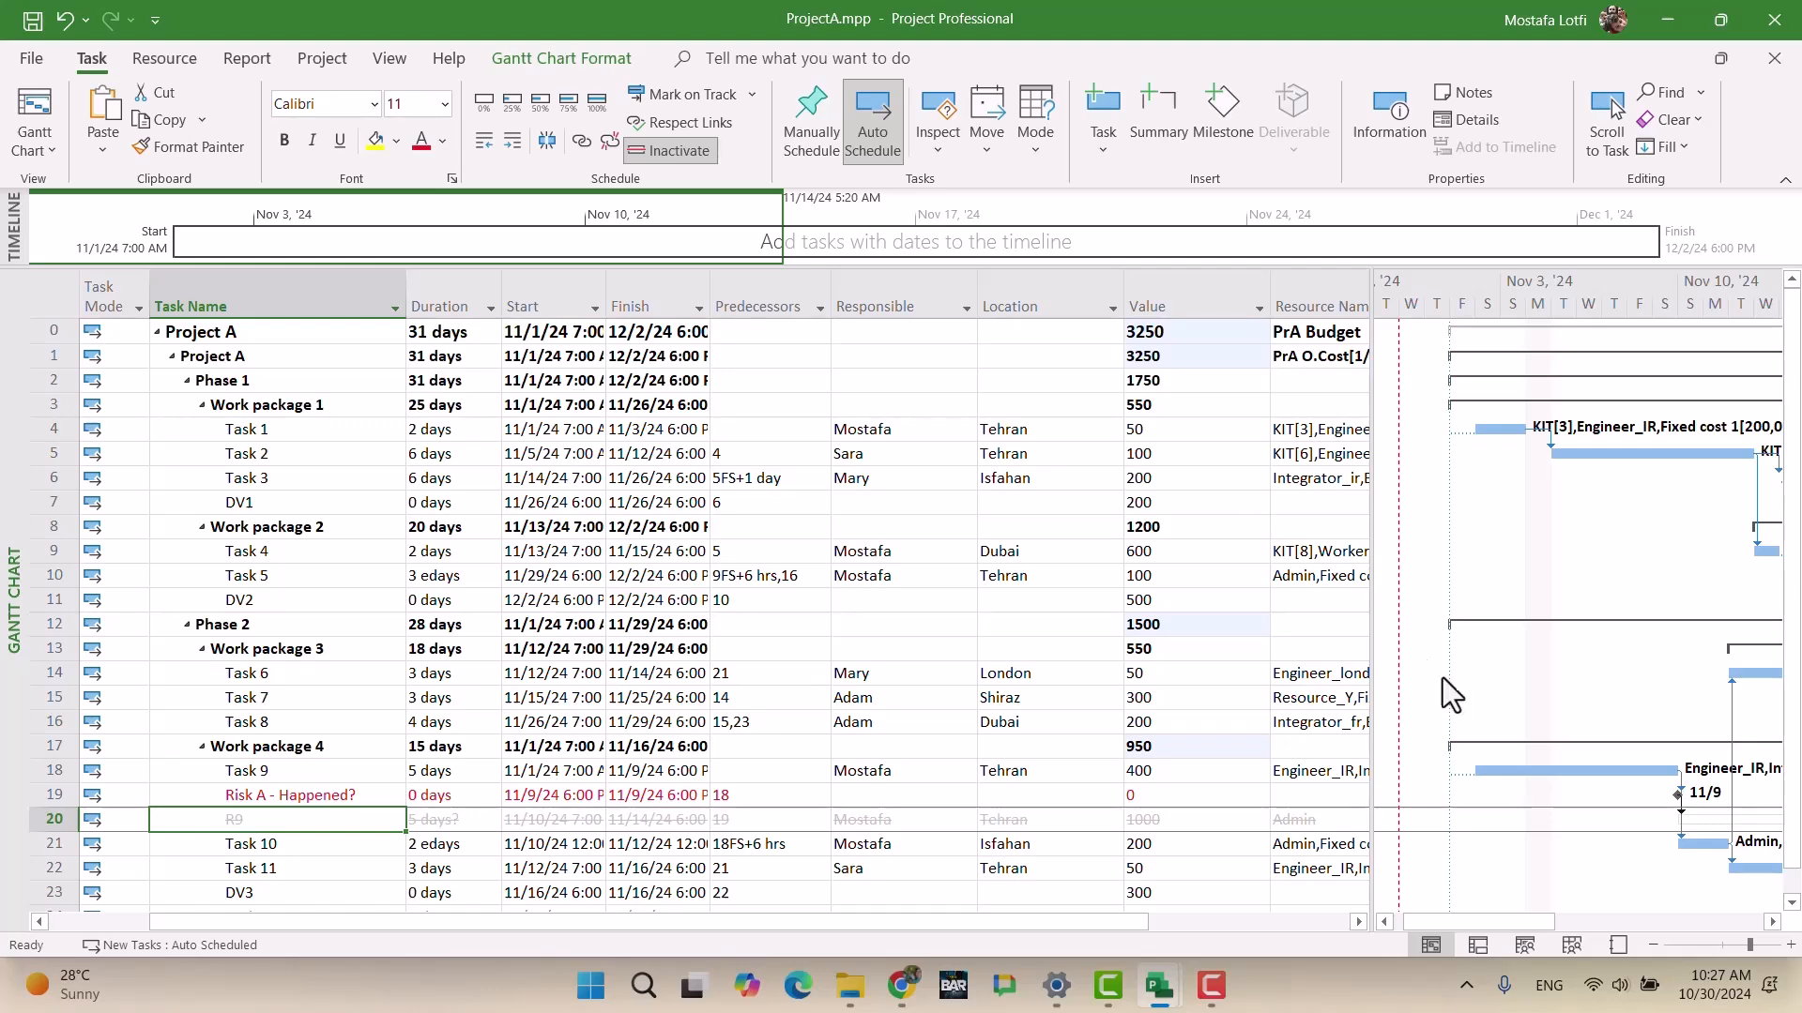
click(1643, 868)
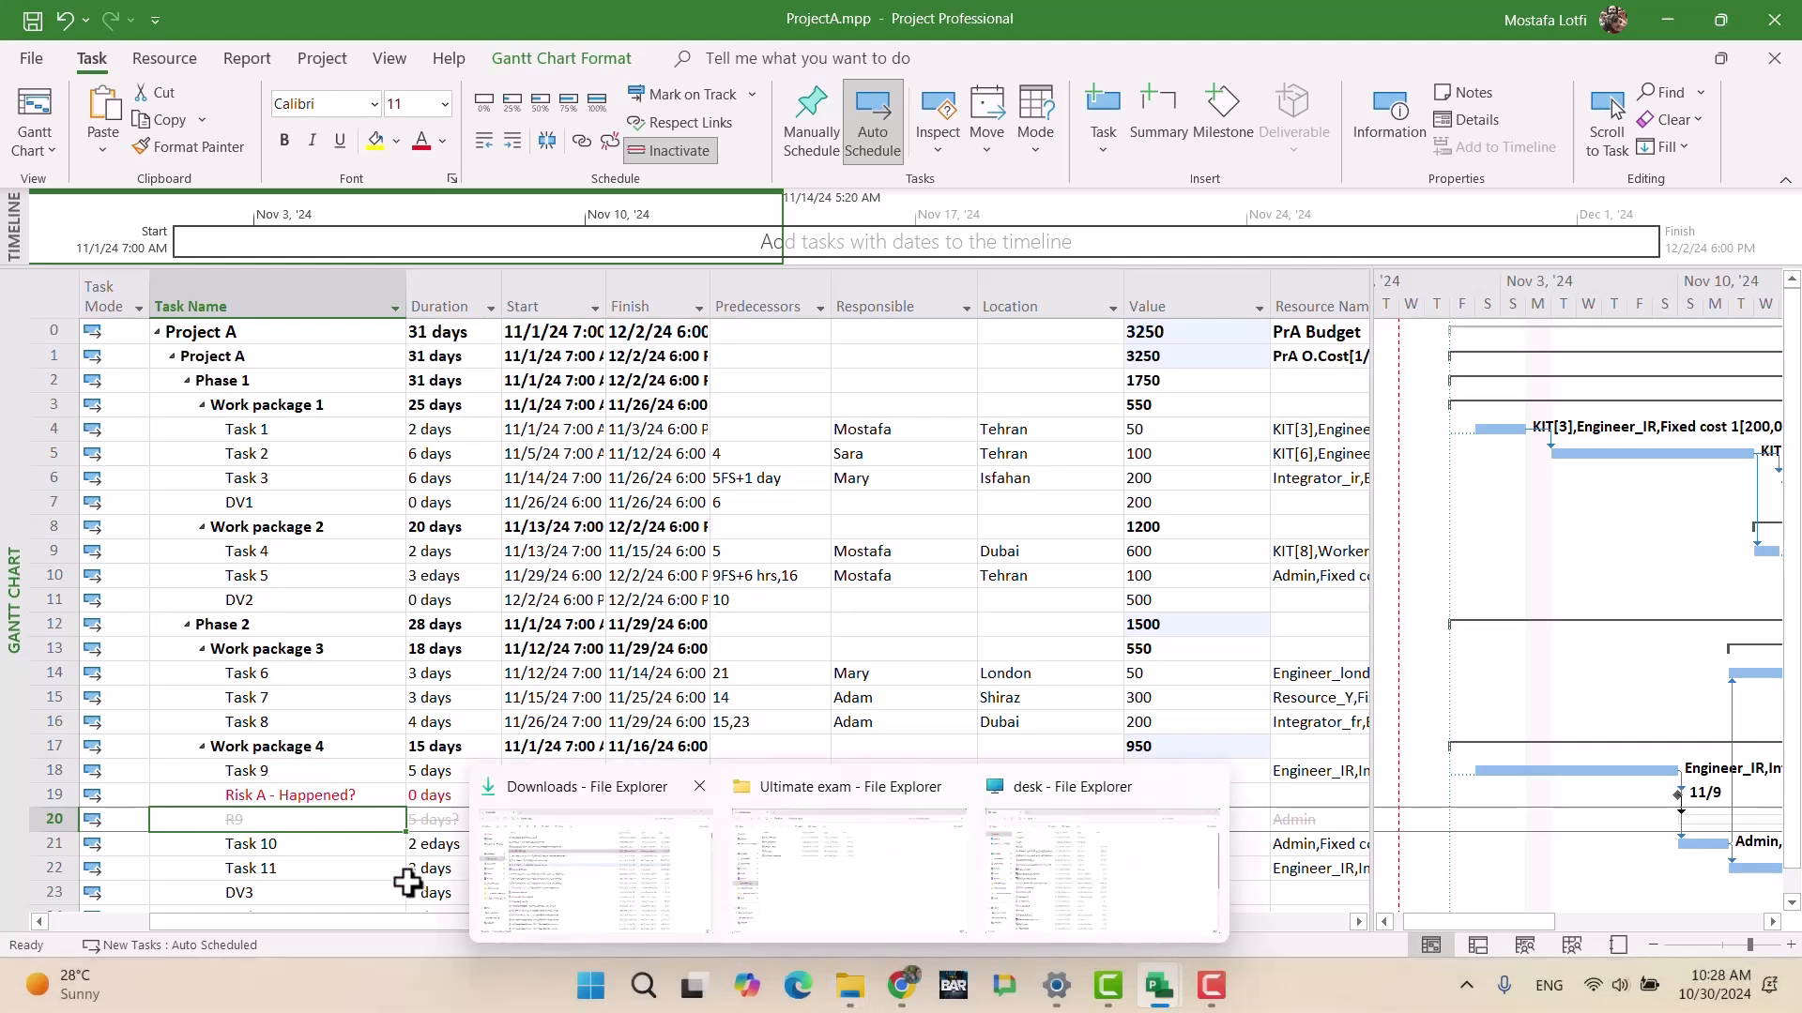
Step: Select the entire R9 row in the ProjectA task table
click(298, 871)
scroll(1041, 788, down, 1)
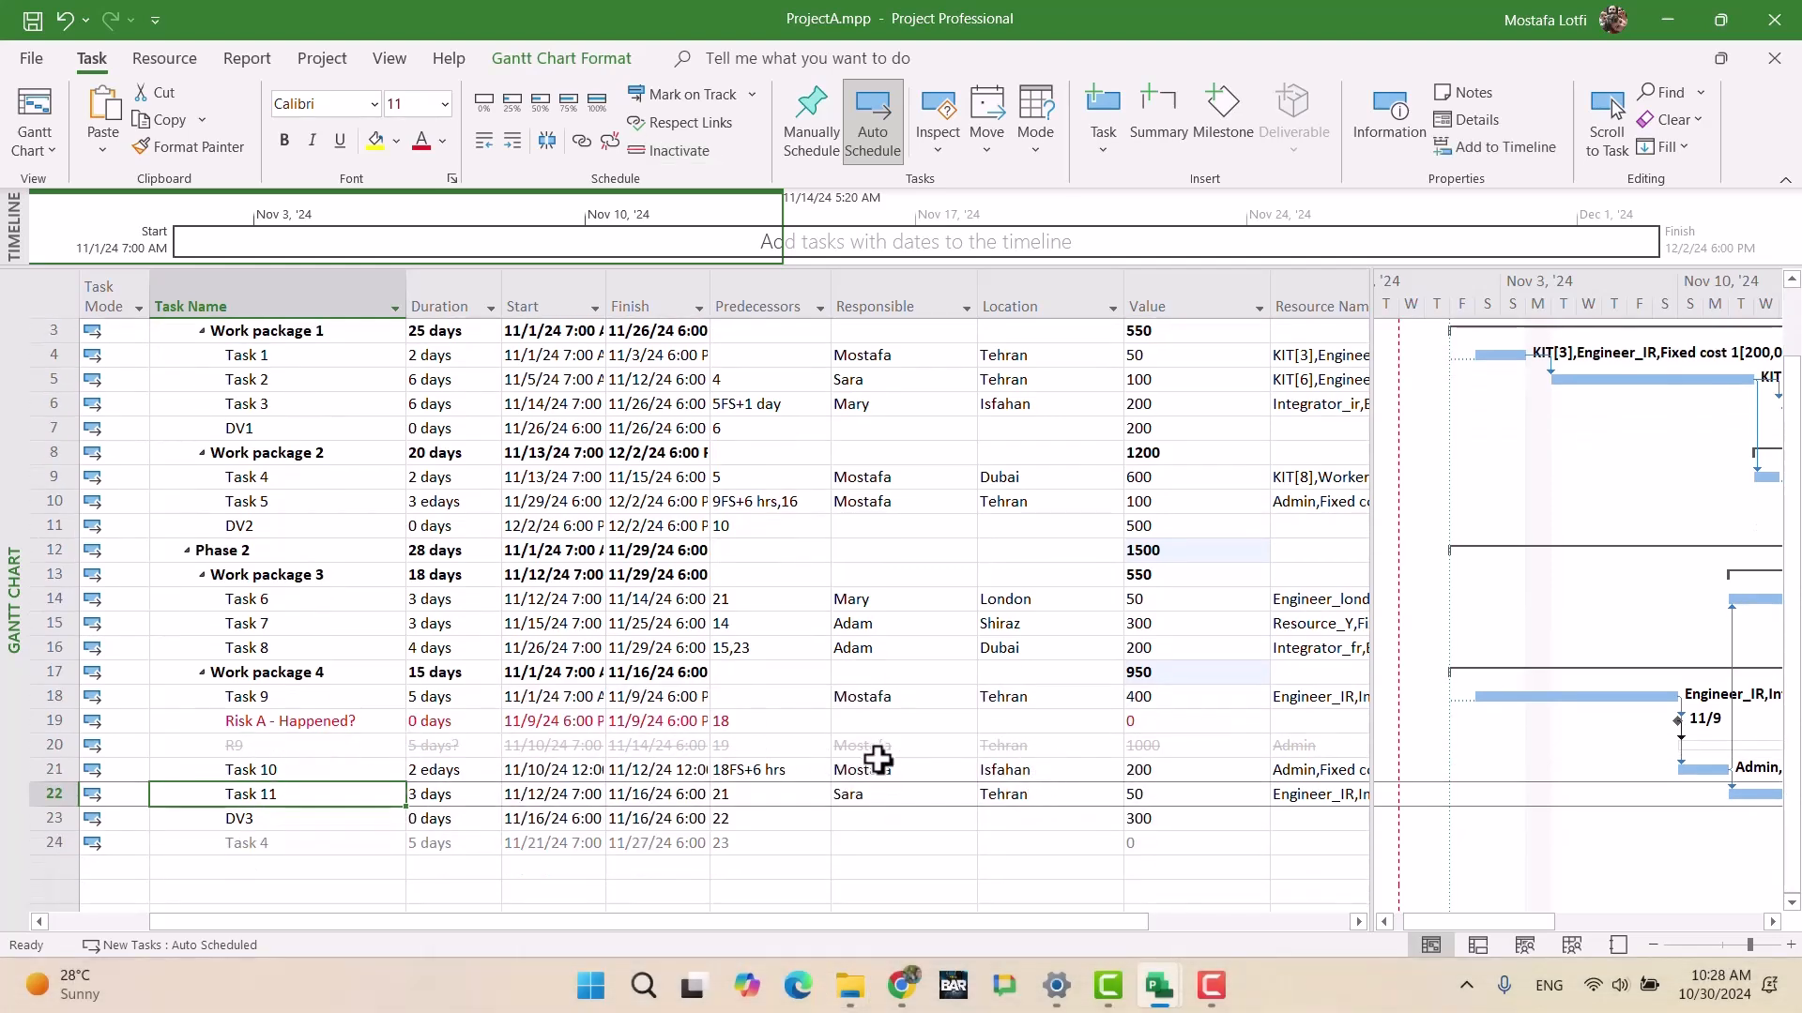
click(251, 747)
drag(1331, 744, 200, 753)
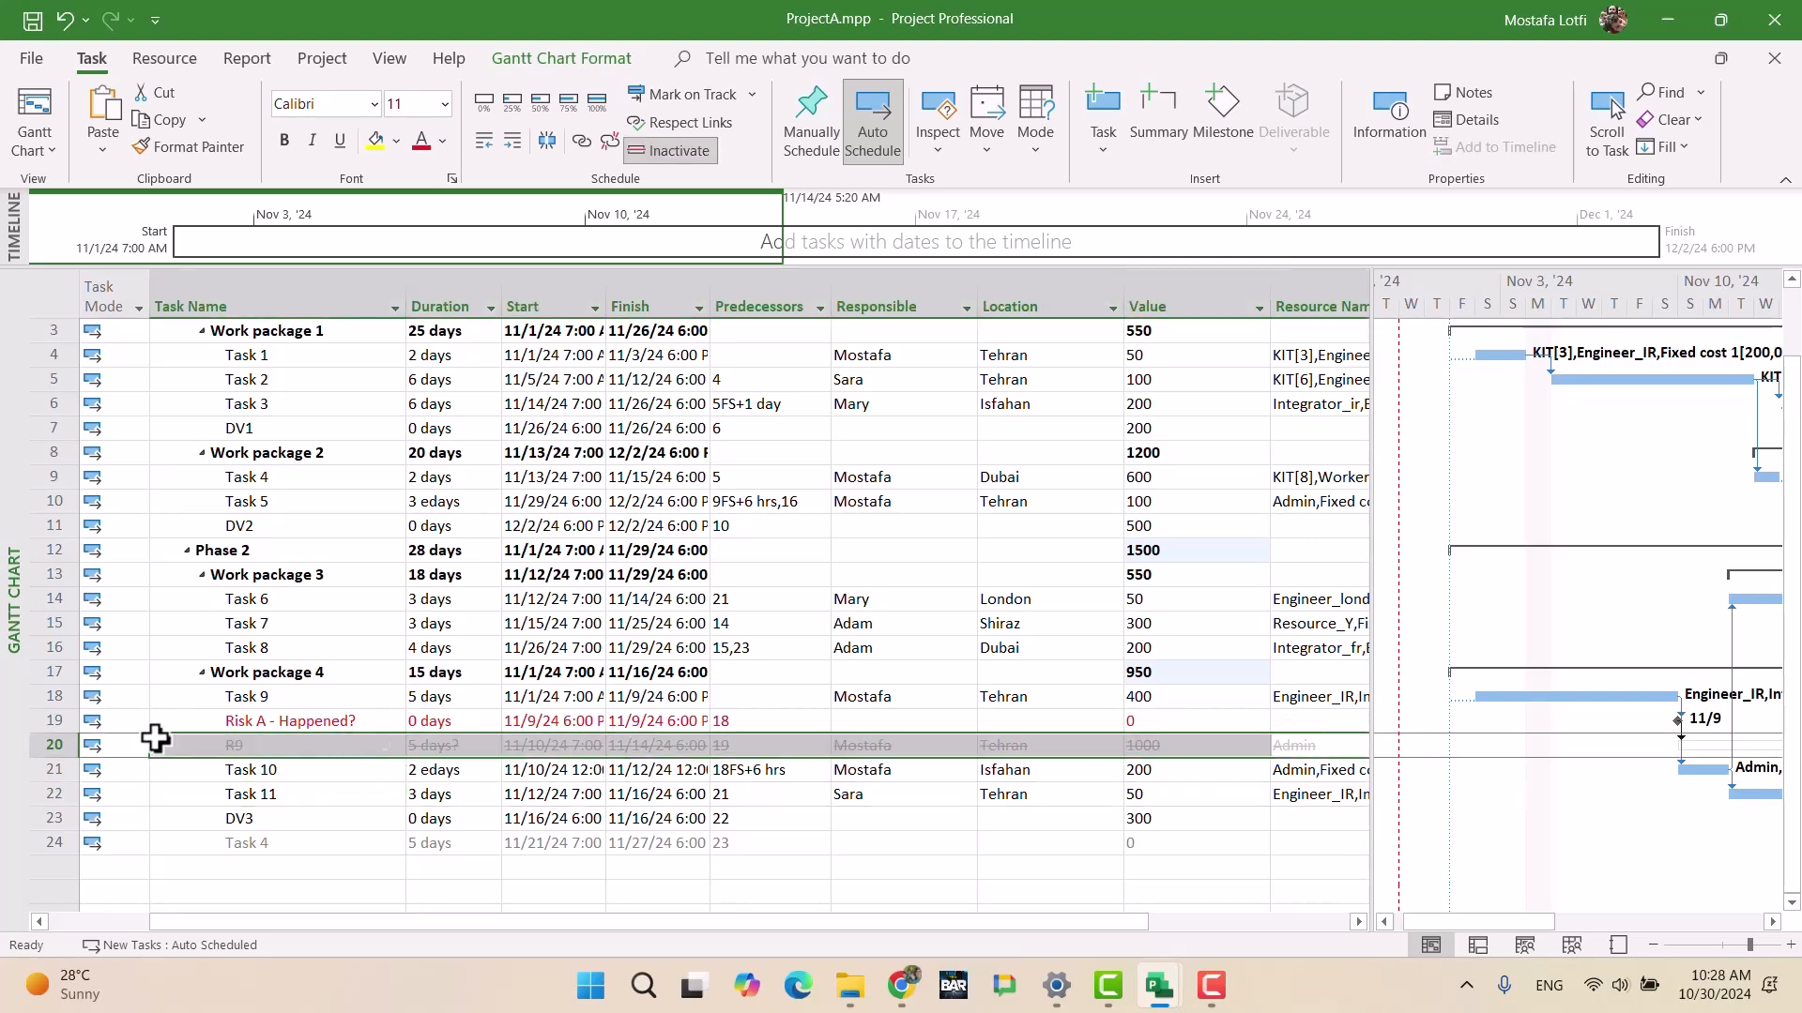
click(51, 745)
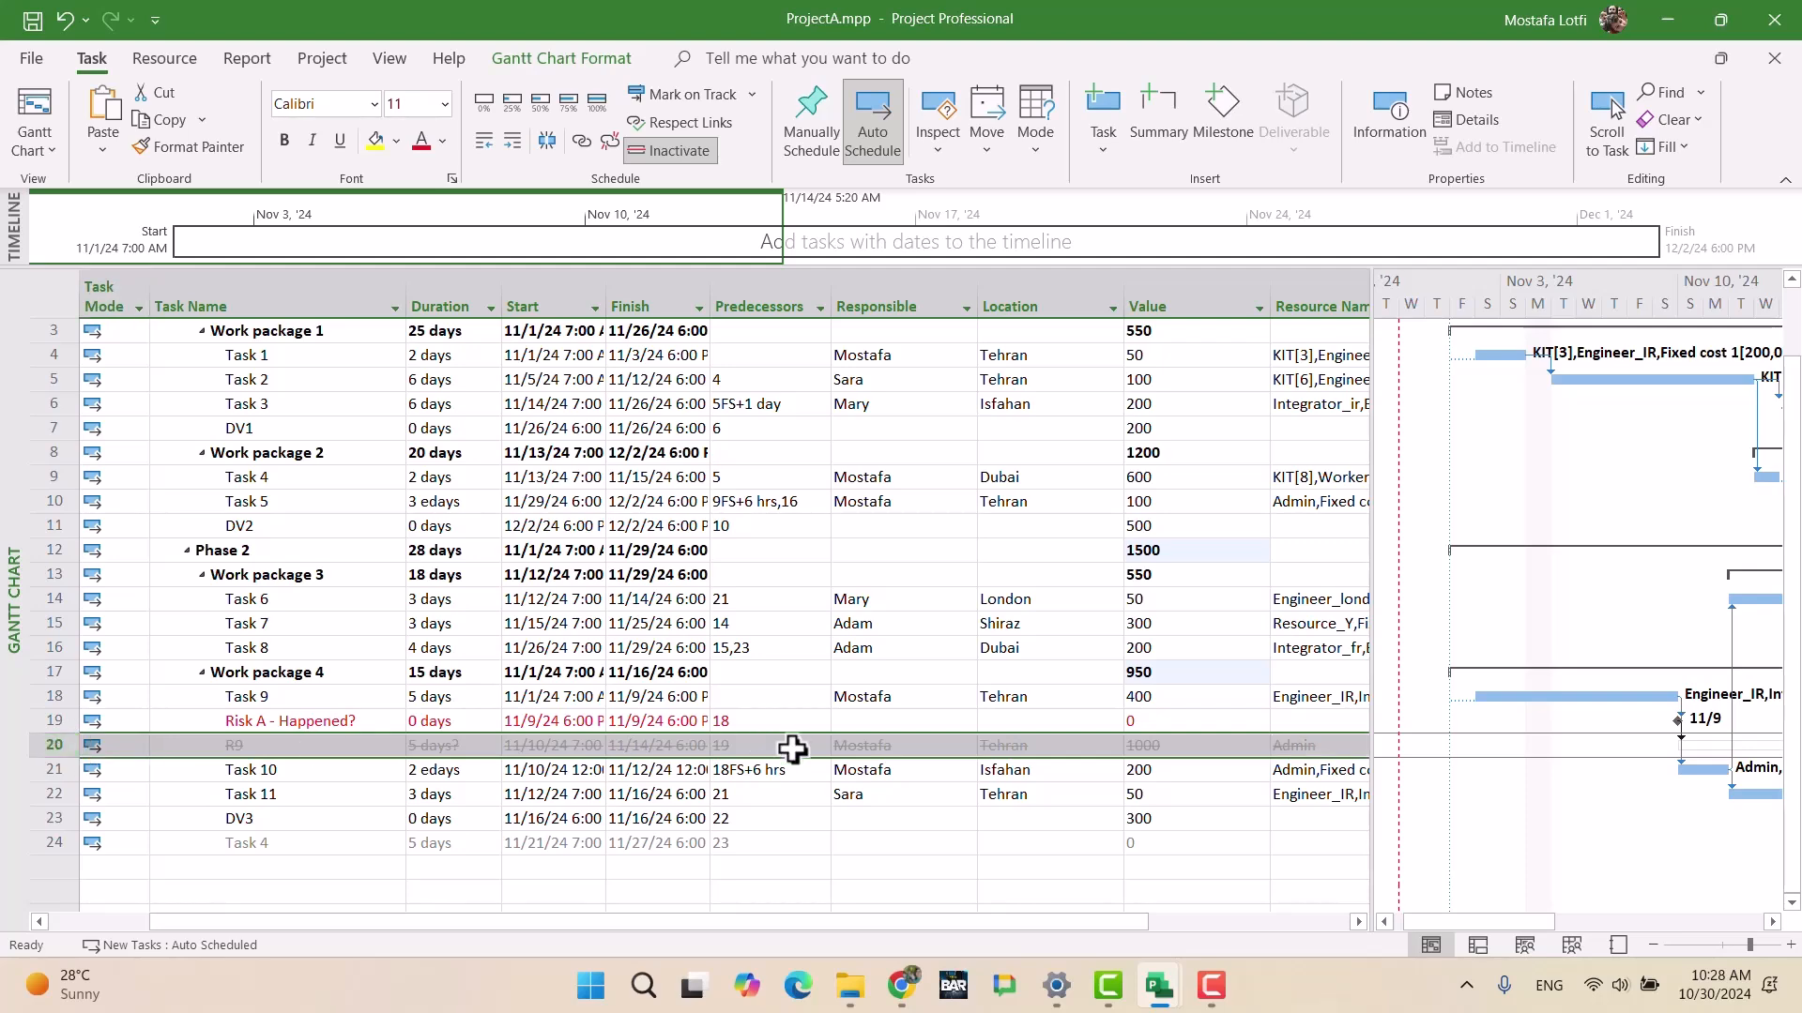
Step: Switch to the exam instructions document in Google Docs
scroll(797, 748, down, 1)
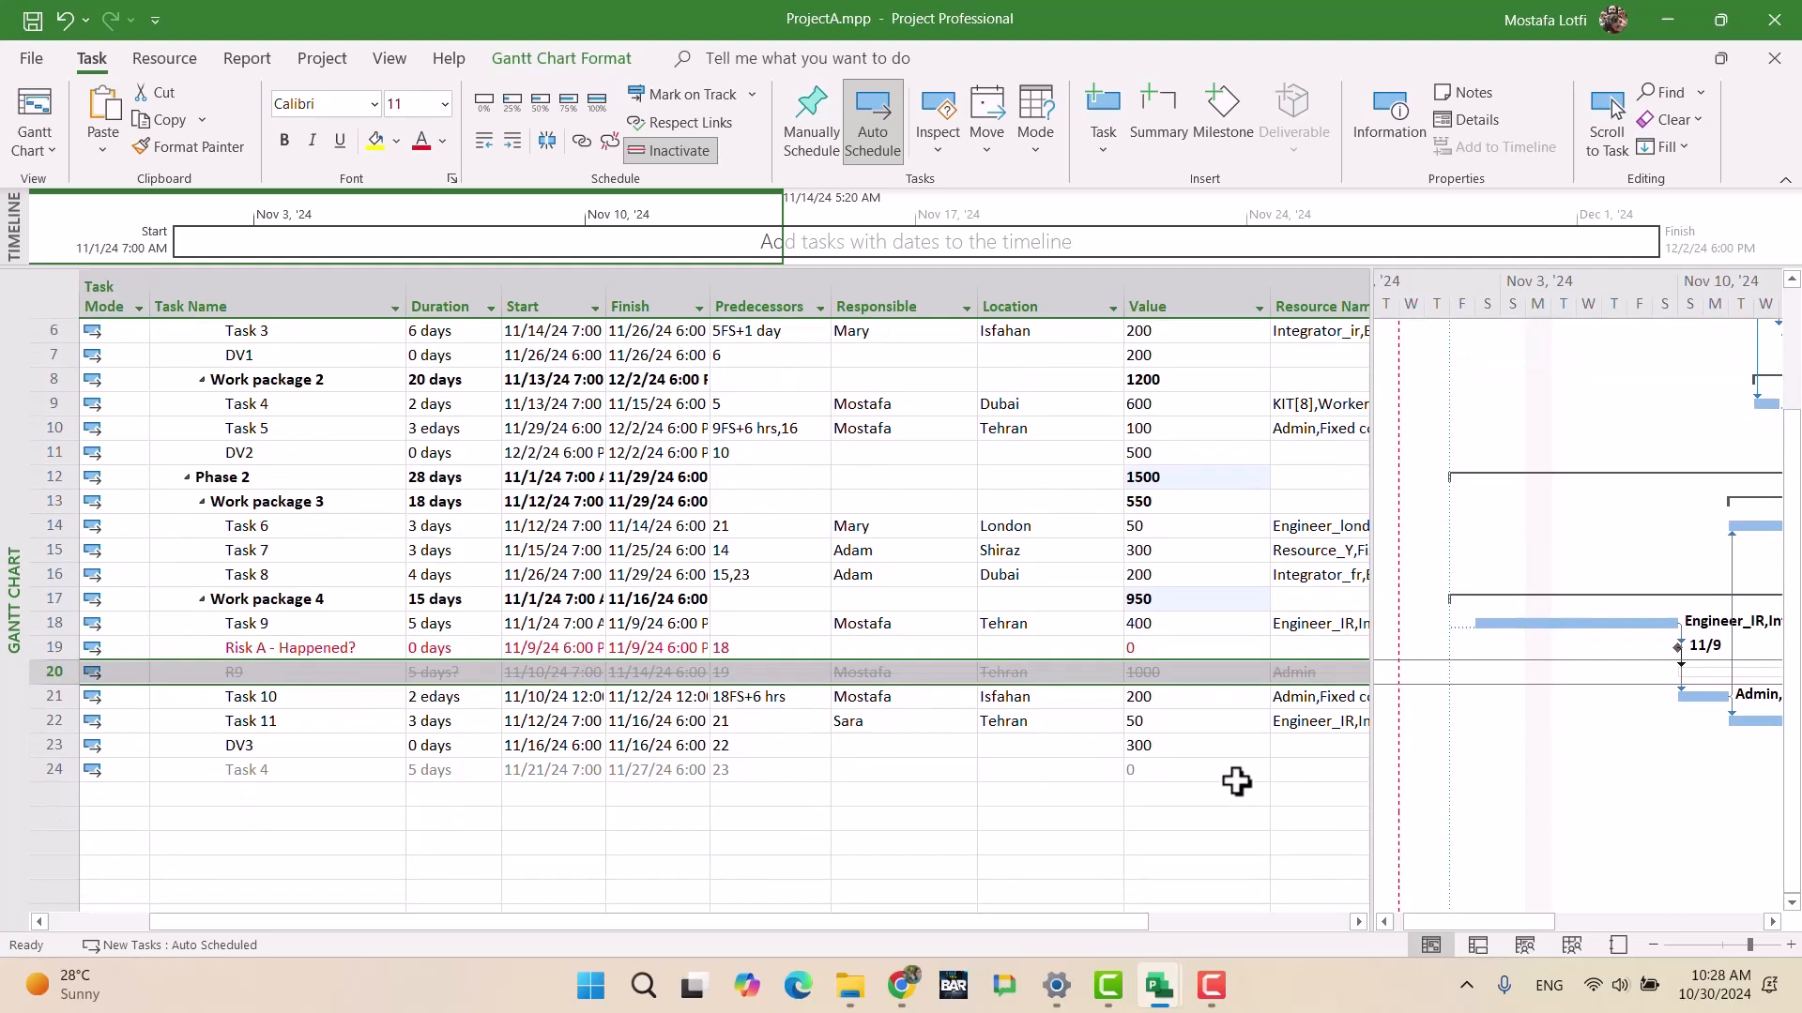
scroll(1220, 779, up, 2)
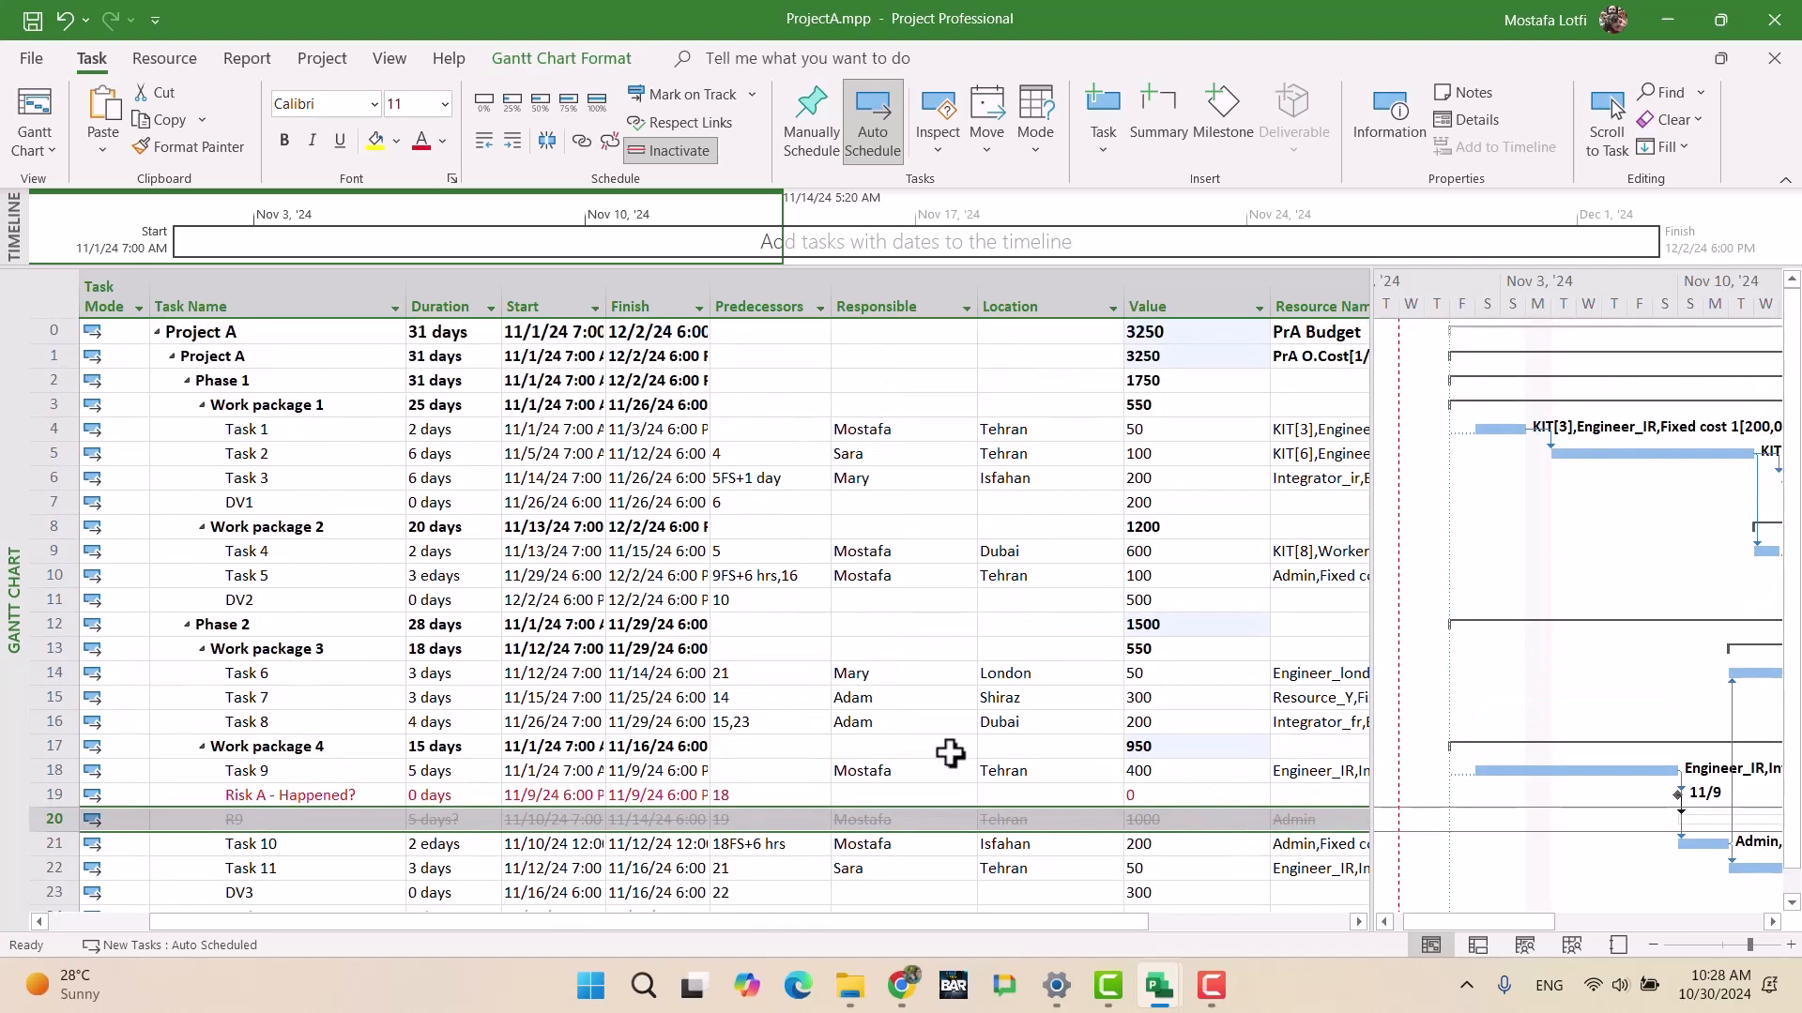
click(901, 985)
Step: Compare the brief's R9 risk and fixed cost tables with the plan, then return to ProjectA
scroll(741, 732, down, 10)
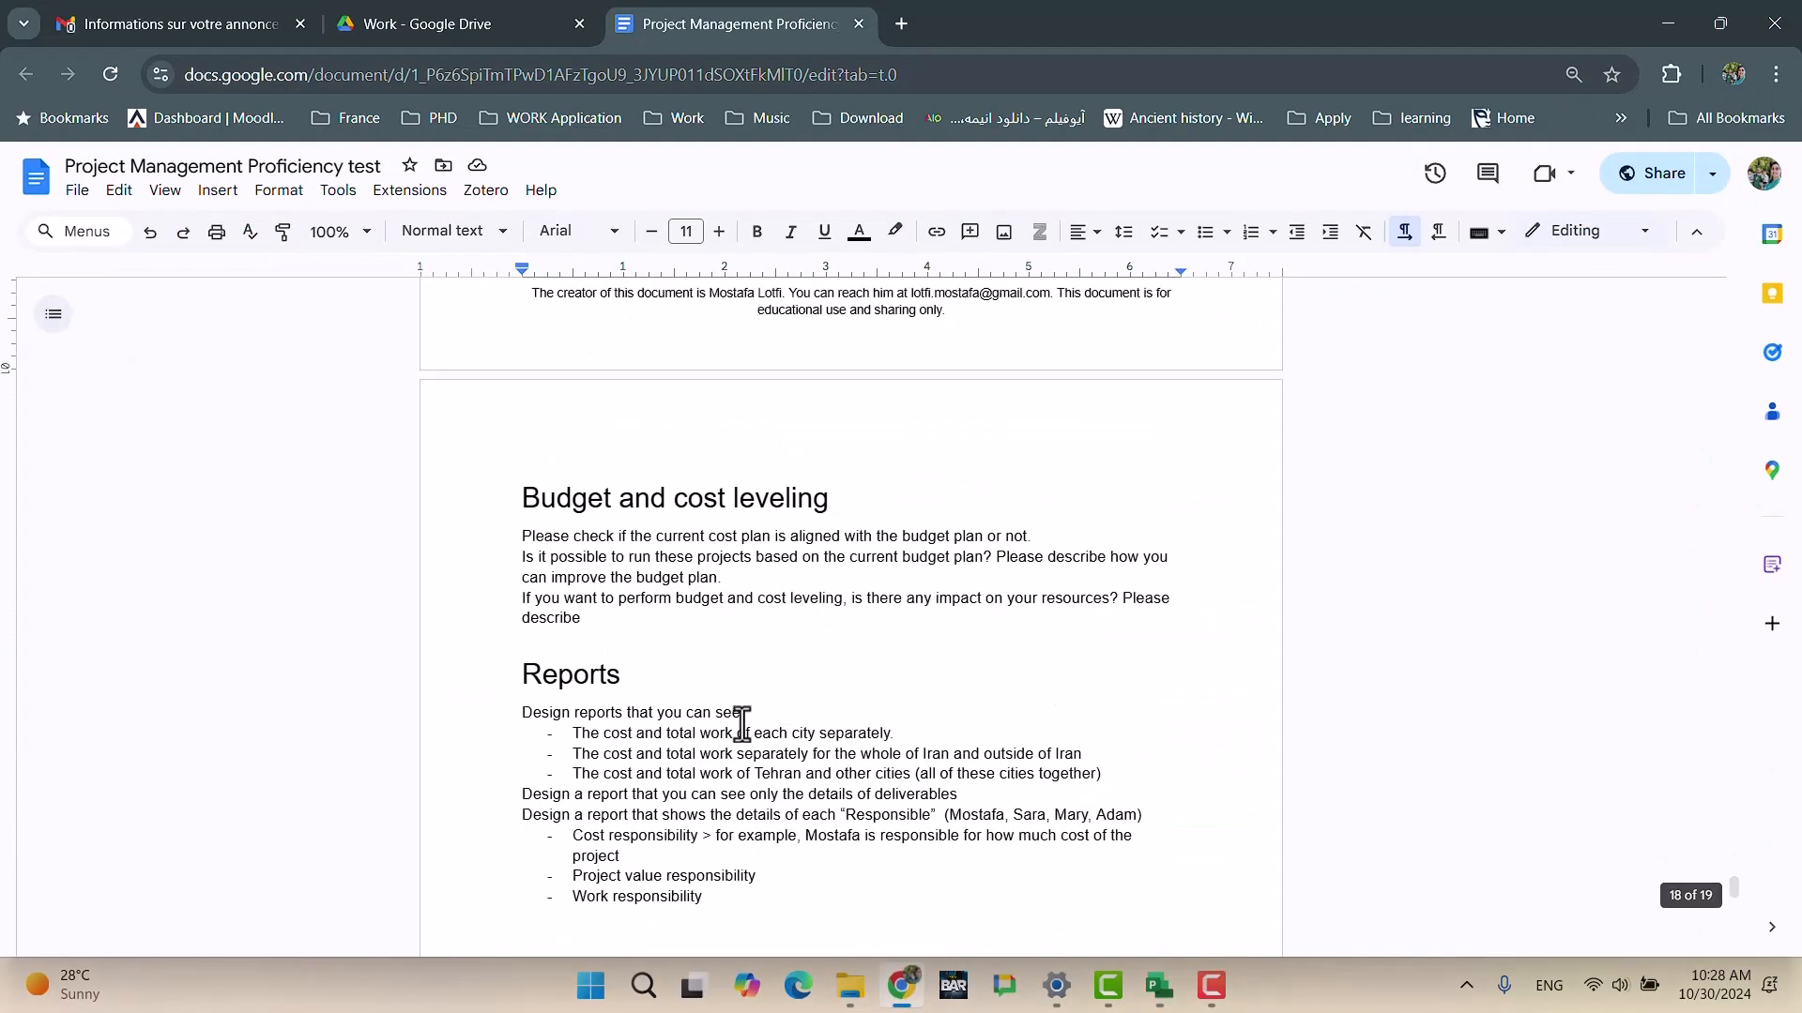
scroll(741, 722, up, 8)
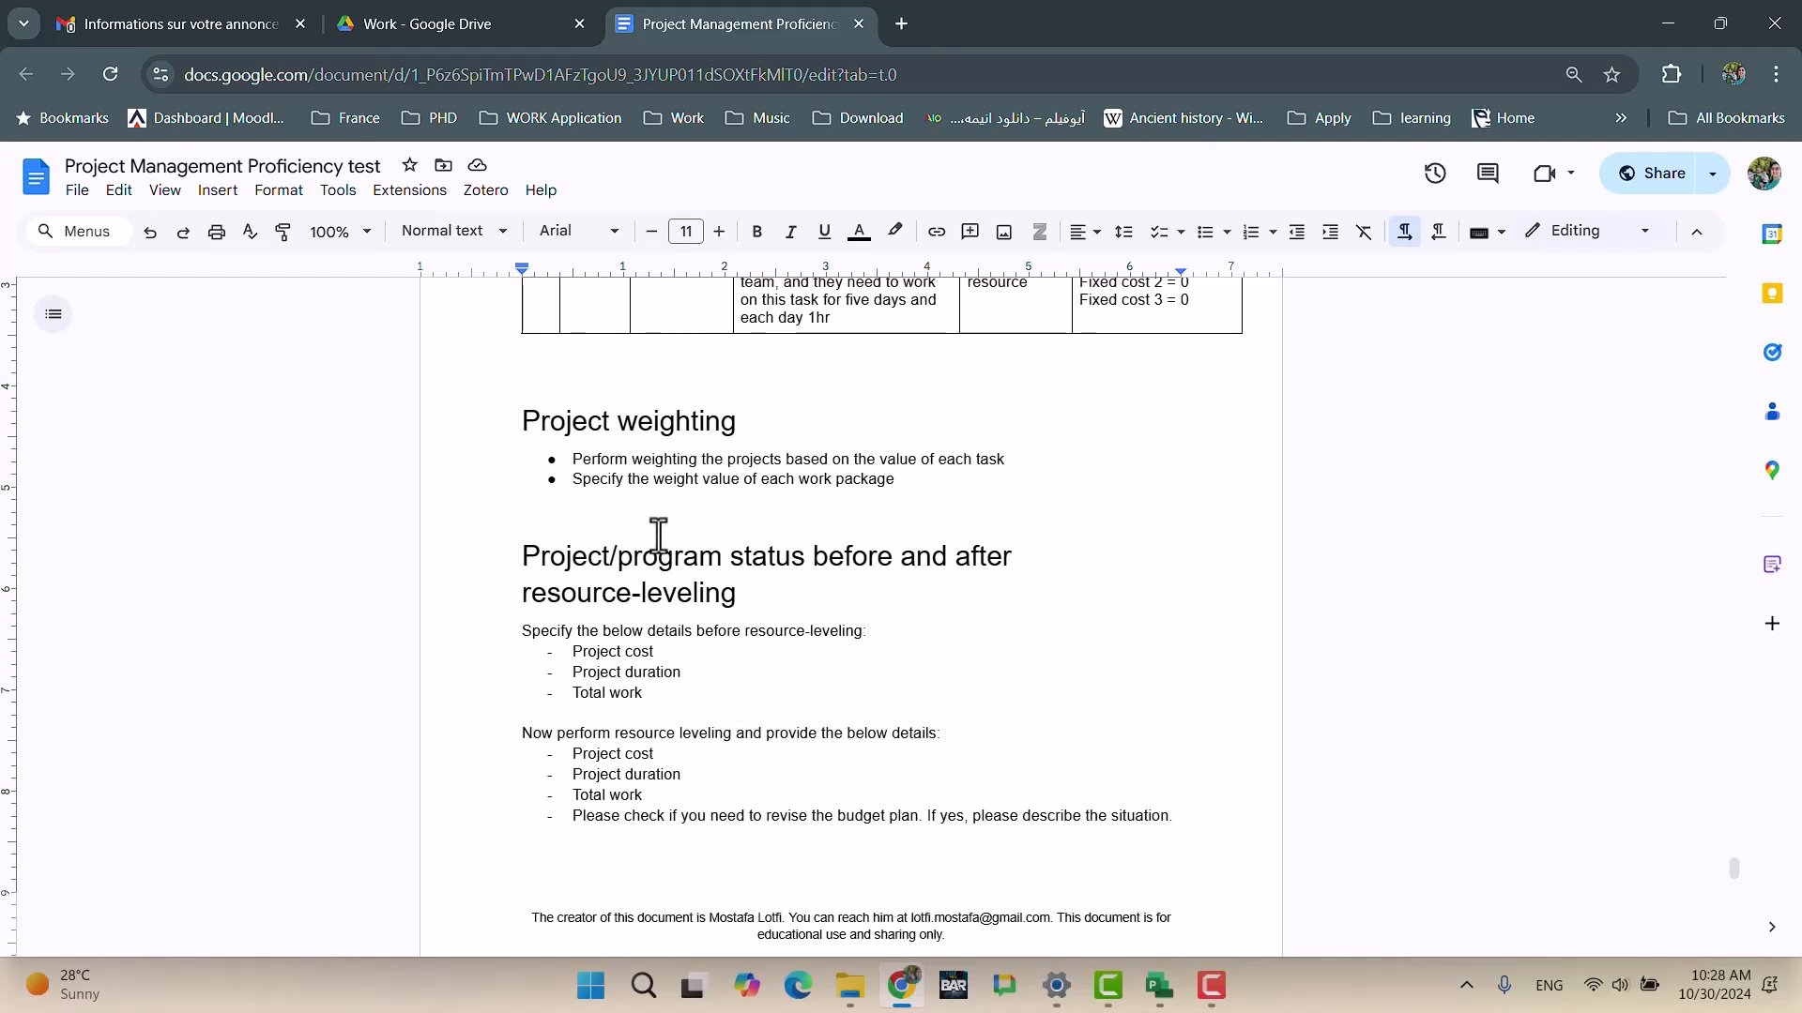
click(896, 1004)
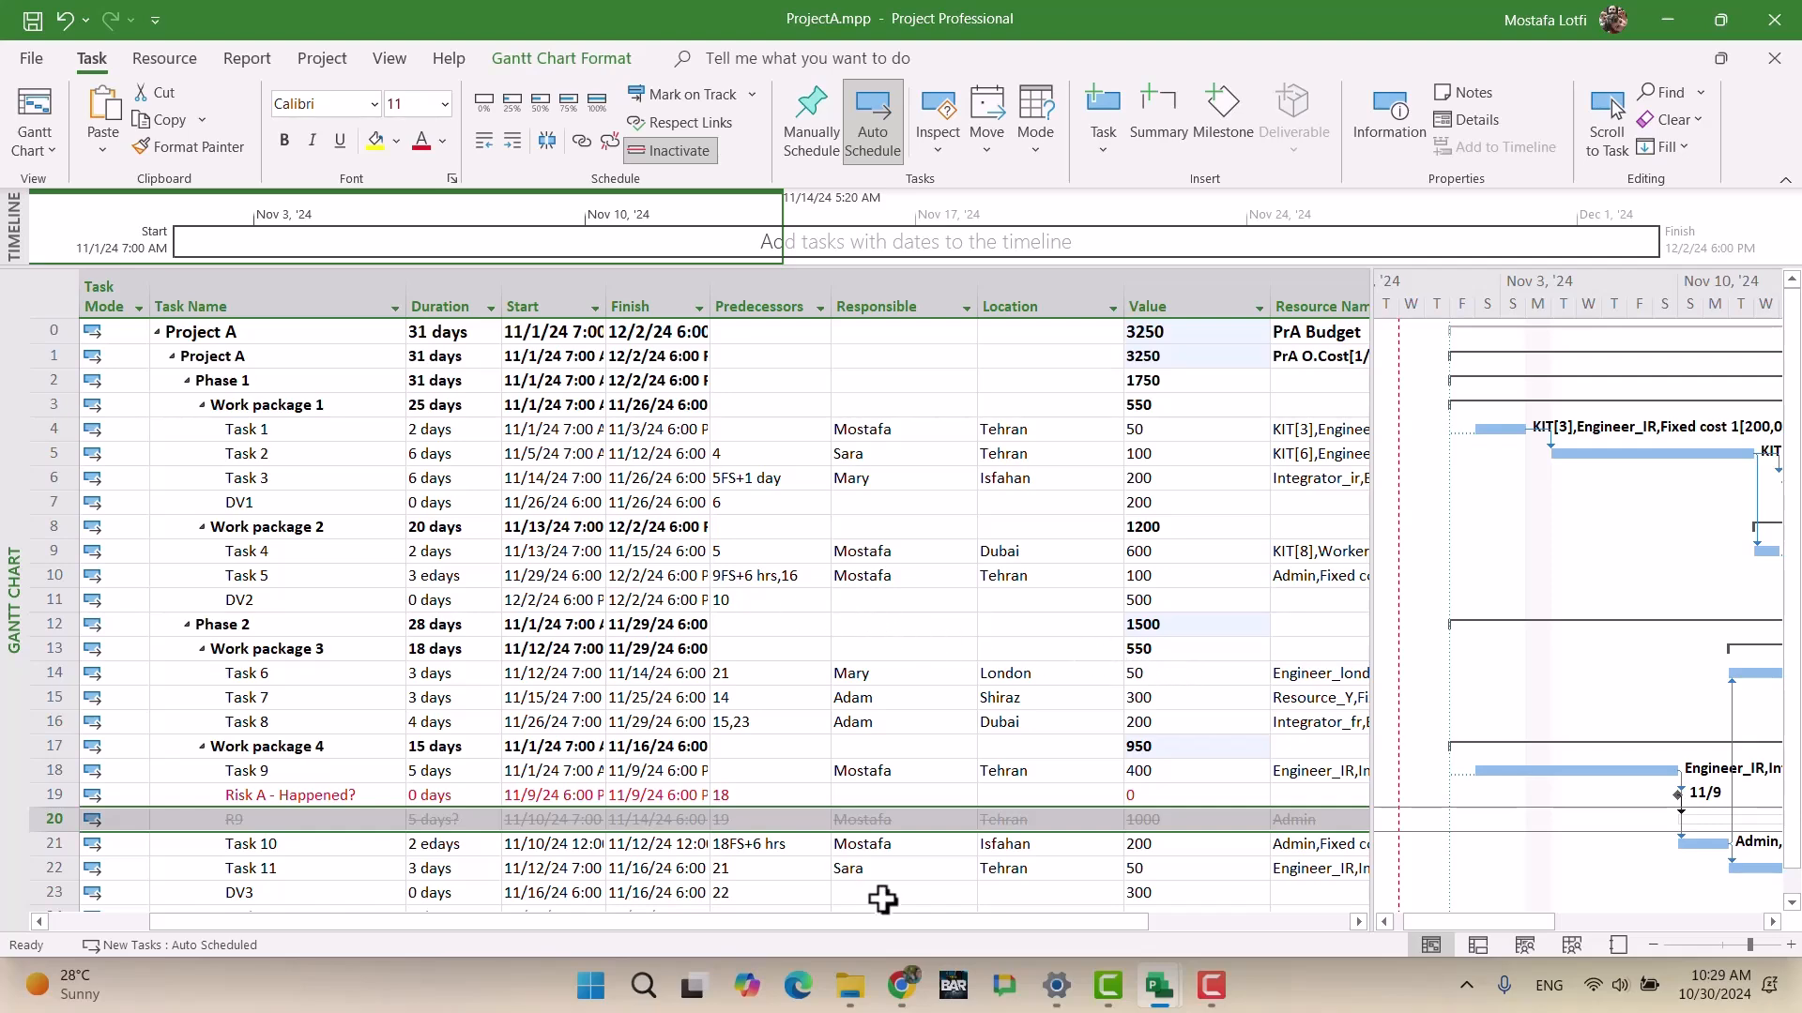
click(901, 985)
scroll(872, 563, up, 7)
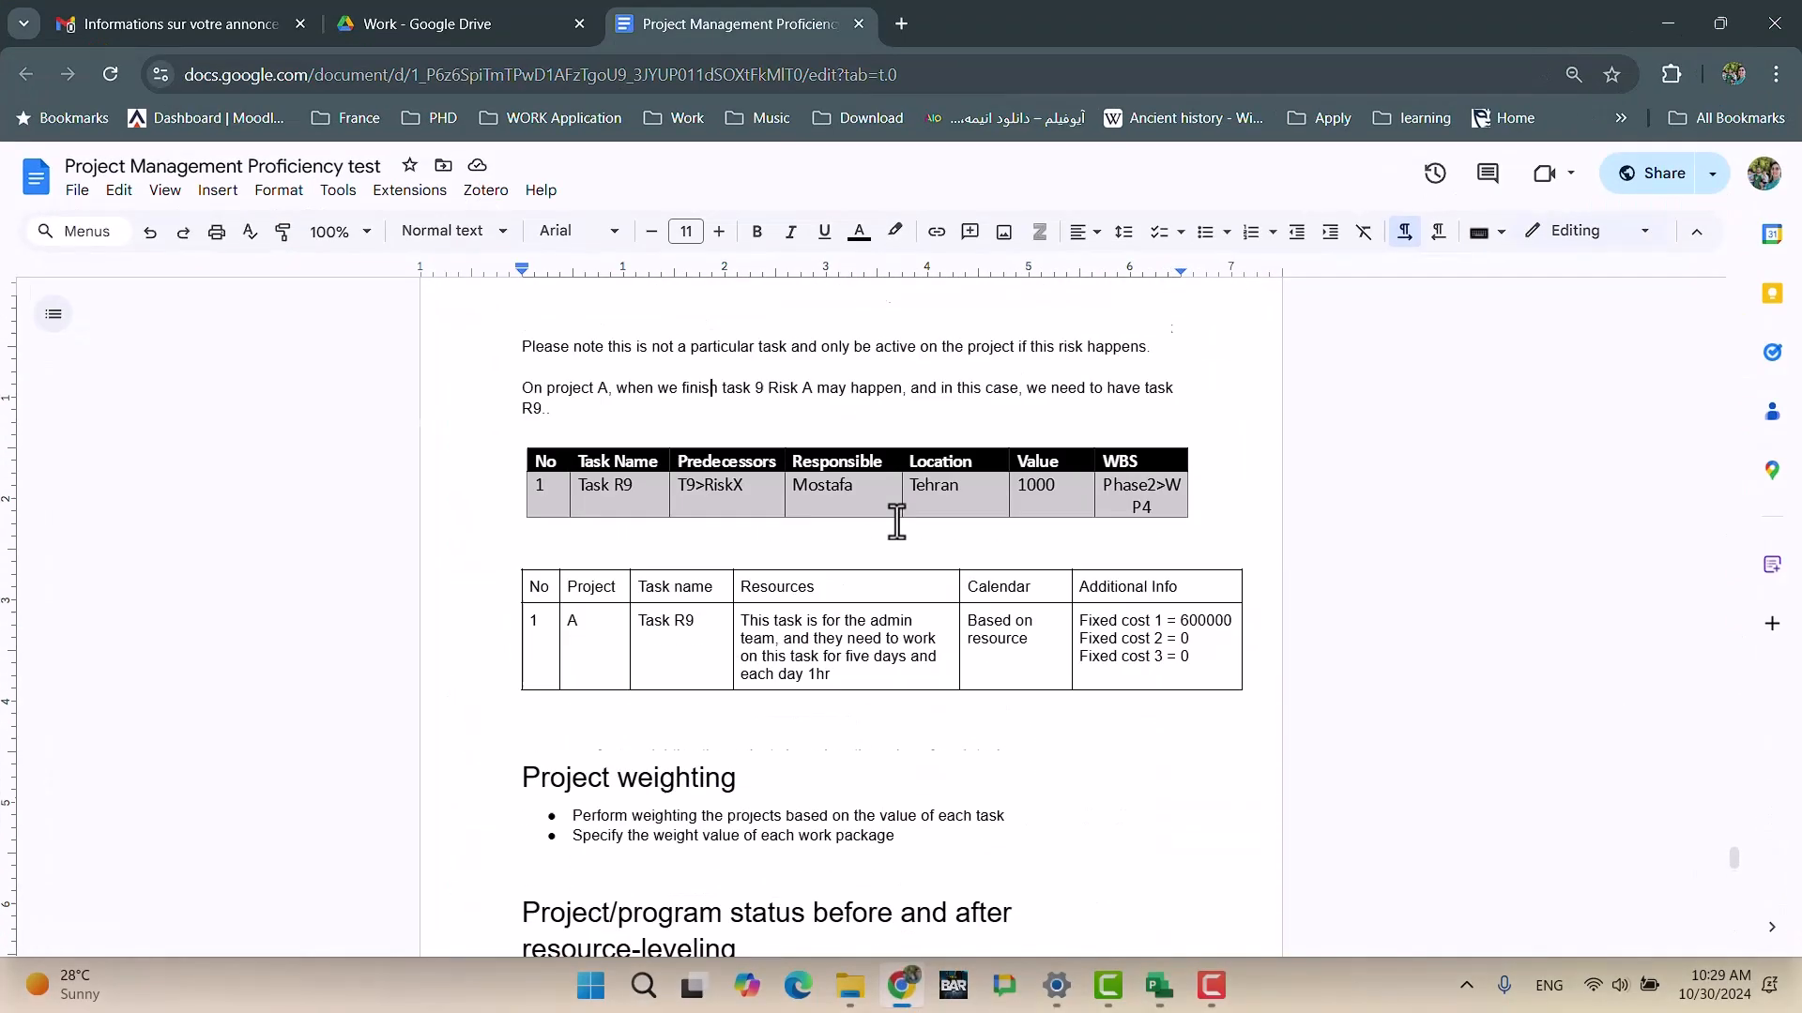
scroll(885, 554, down, 3)
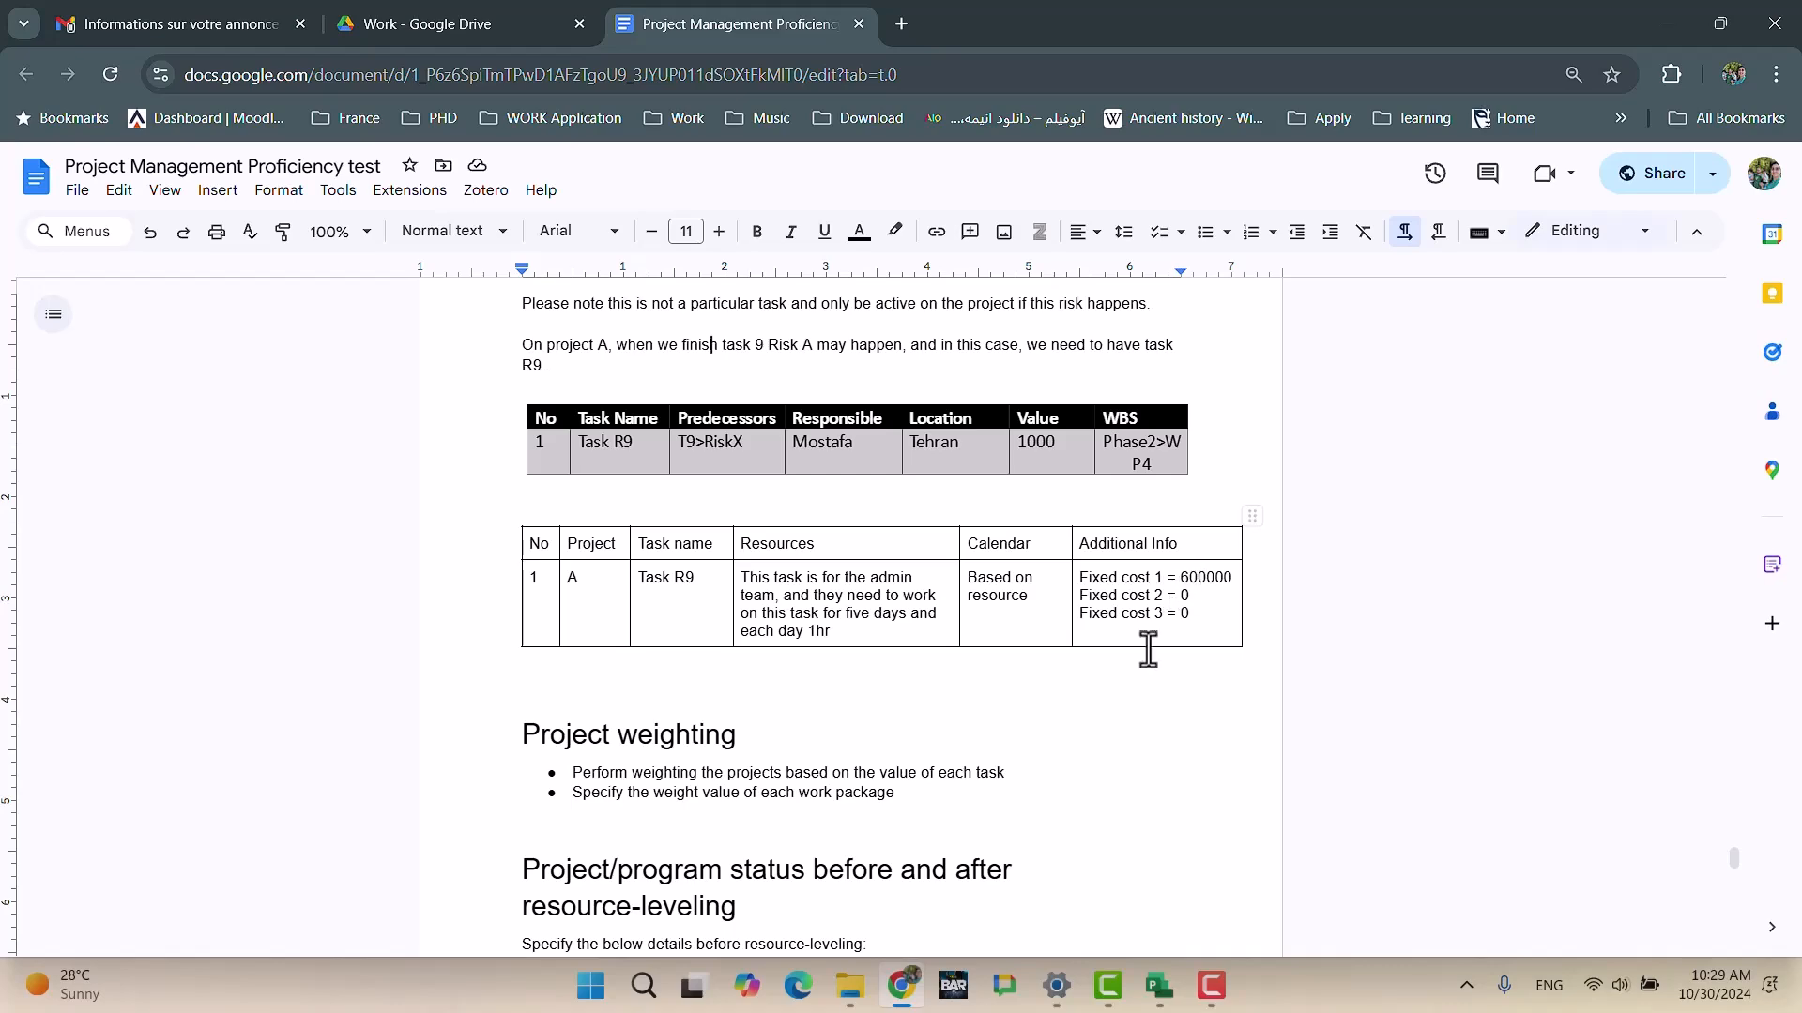
click(892, 993)
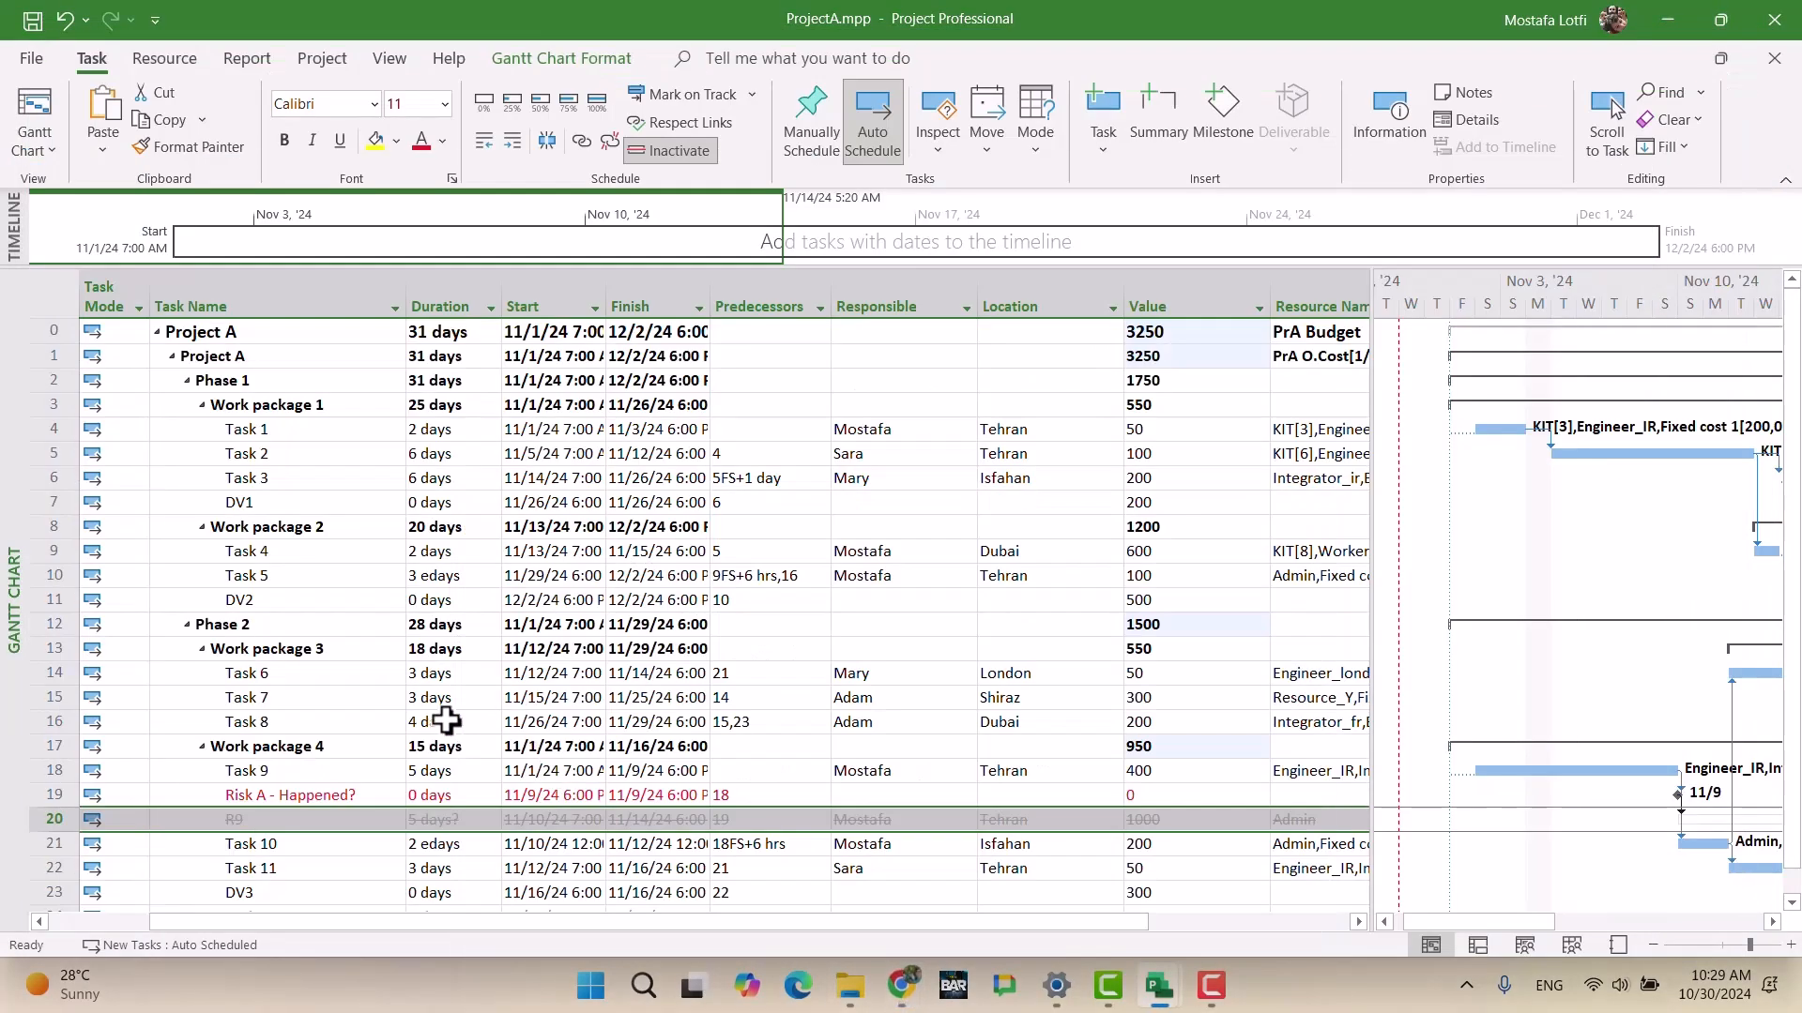
Step: Switch the ProjectA plan to the Task Usage view
double_click(315, 819)
click(1187, 677)
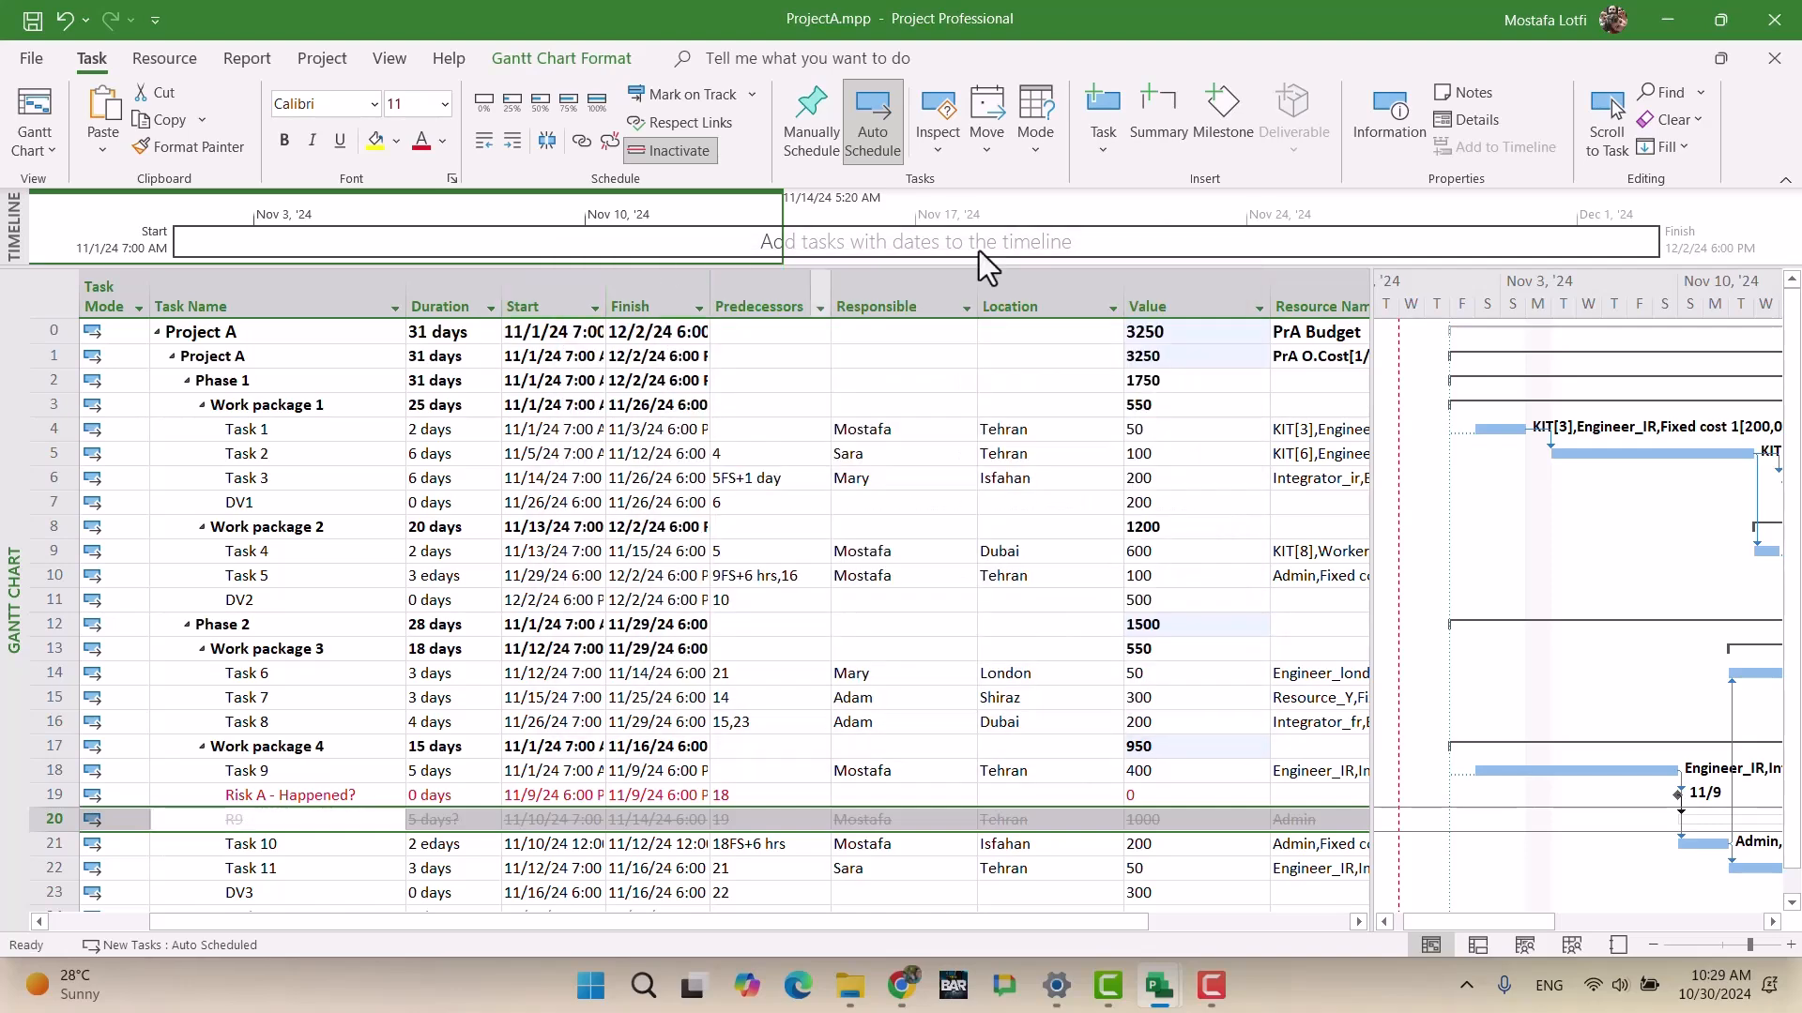
right_click(1753, 167)
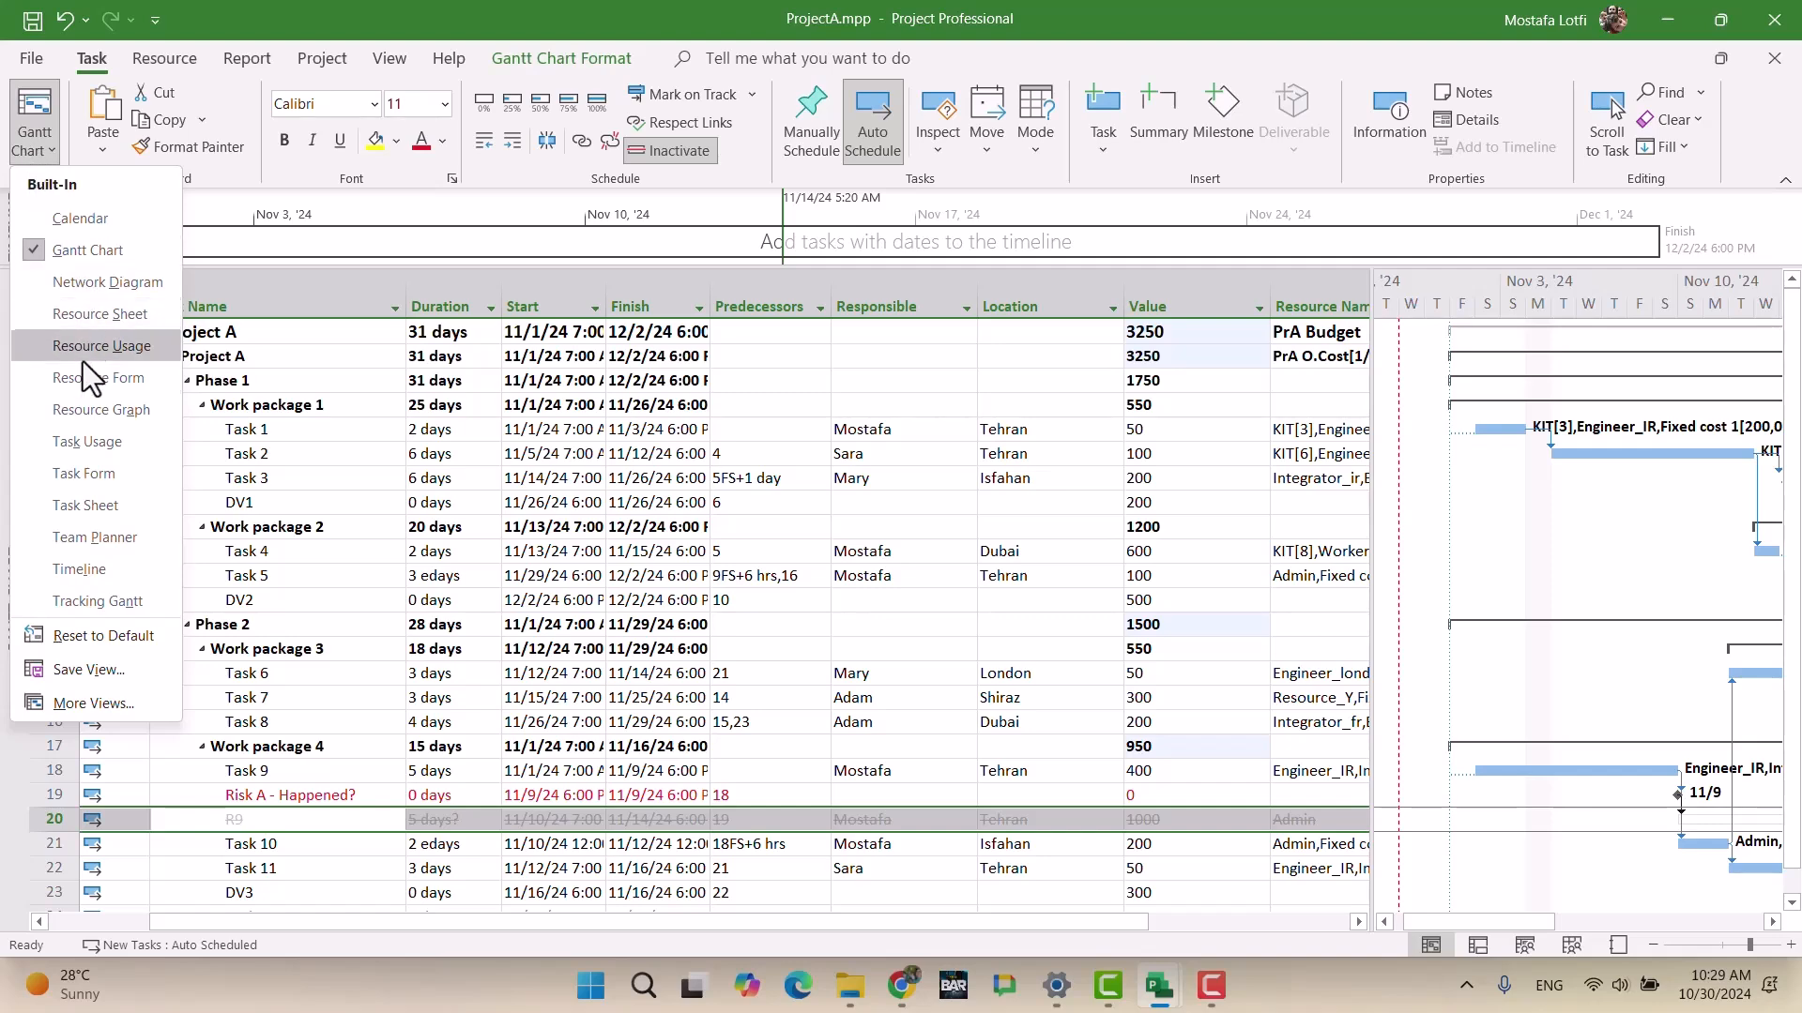
click(87, 441)
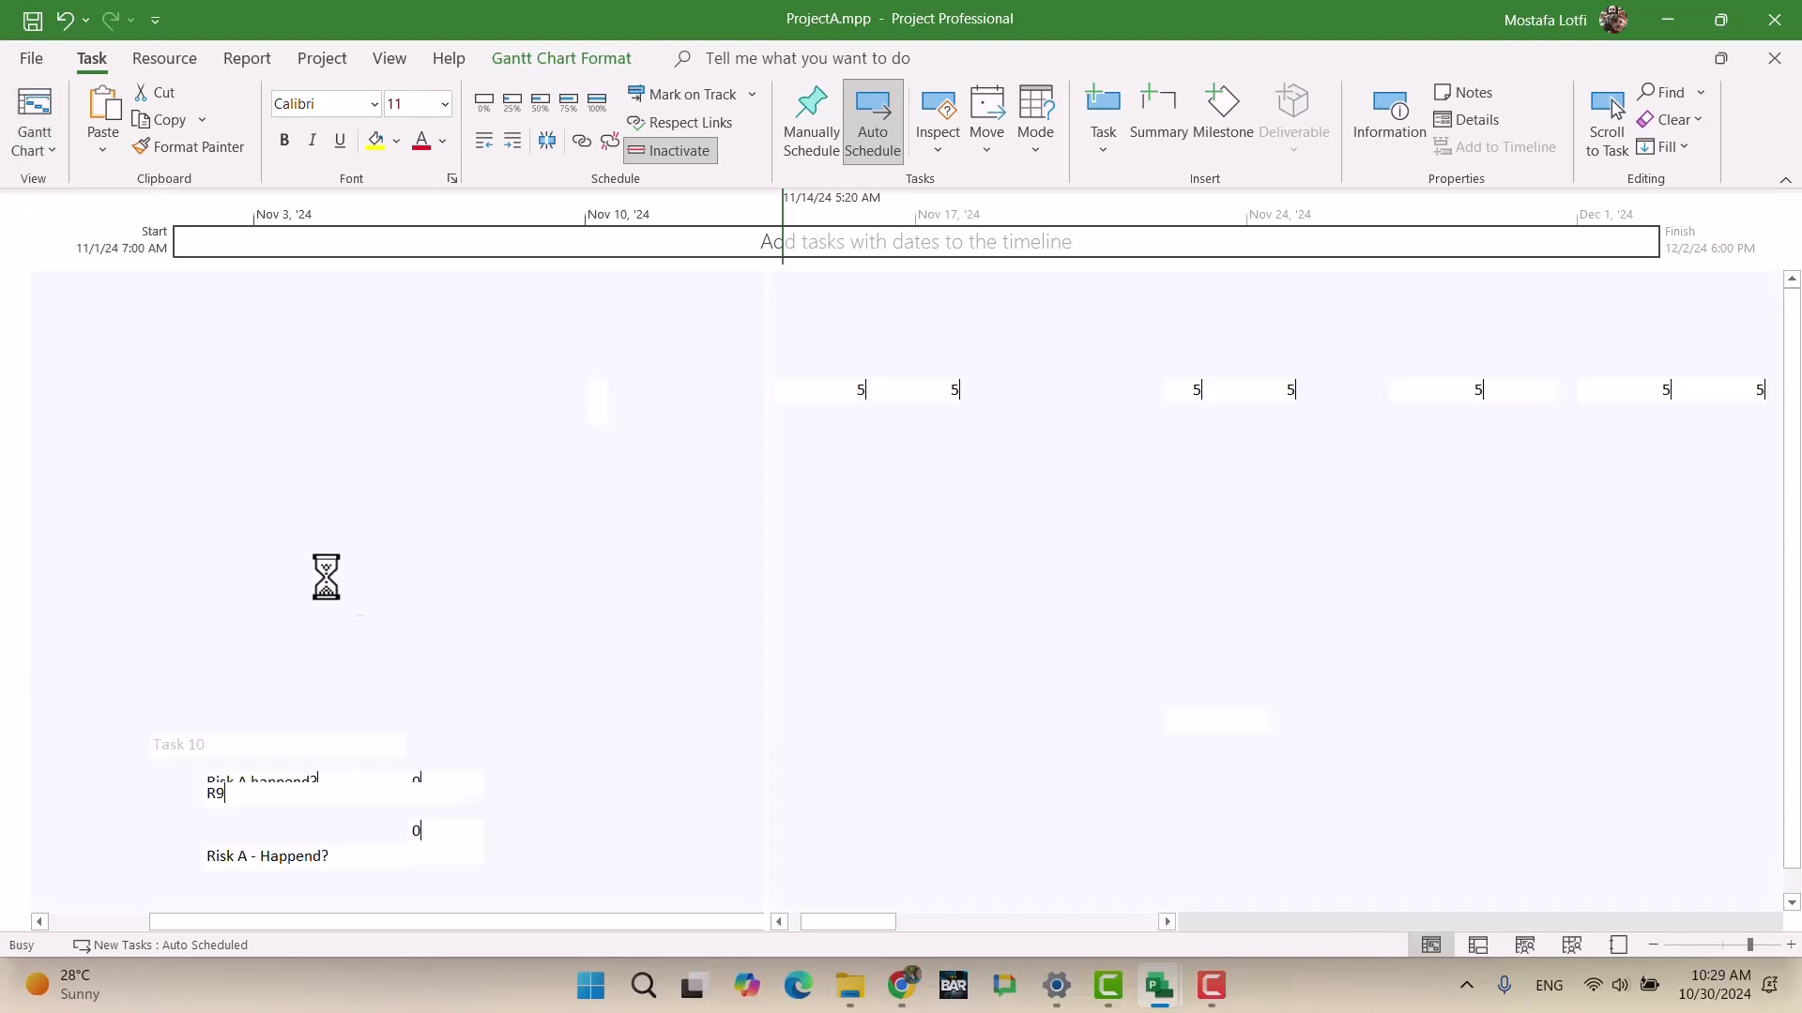
Step: Assign the Fixed cost 1, Fixed cost 2 and Fixed cost 3 resources to task R9
double_click(303, 362)
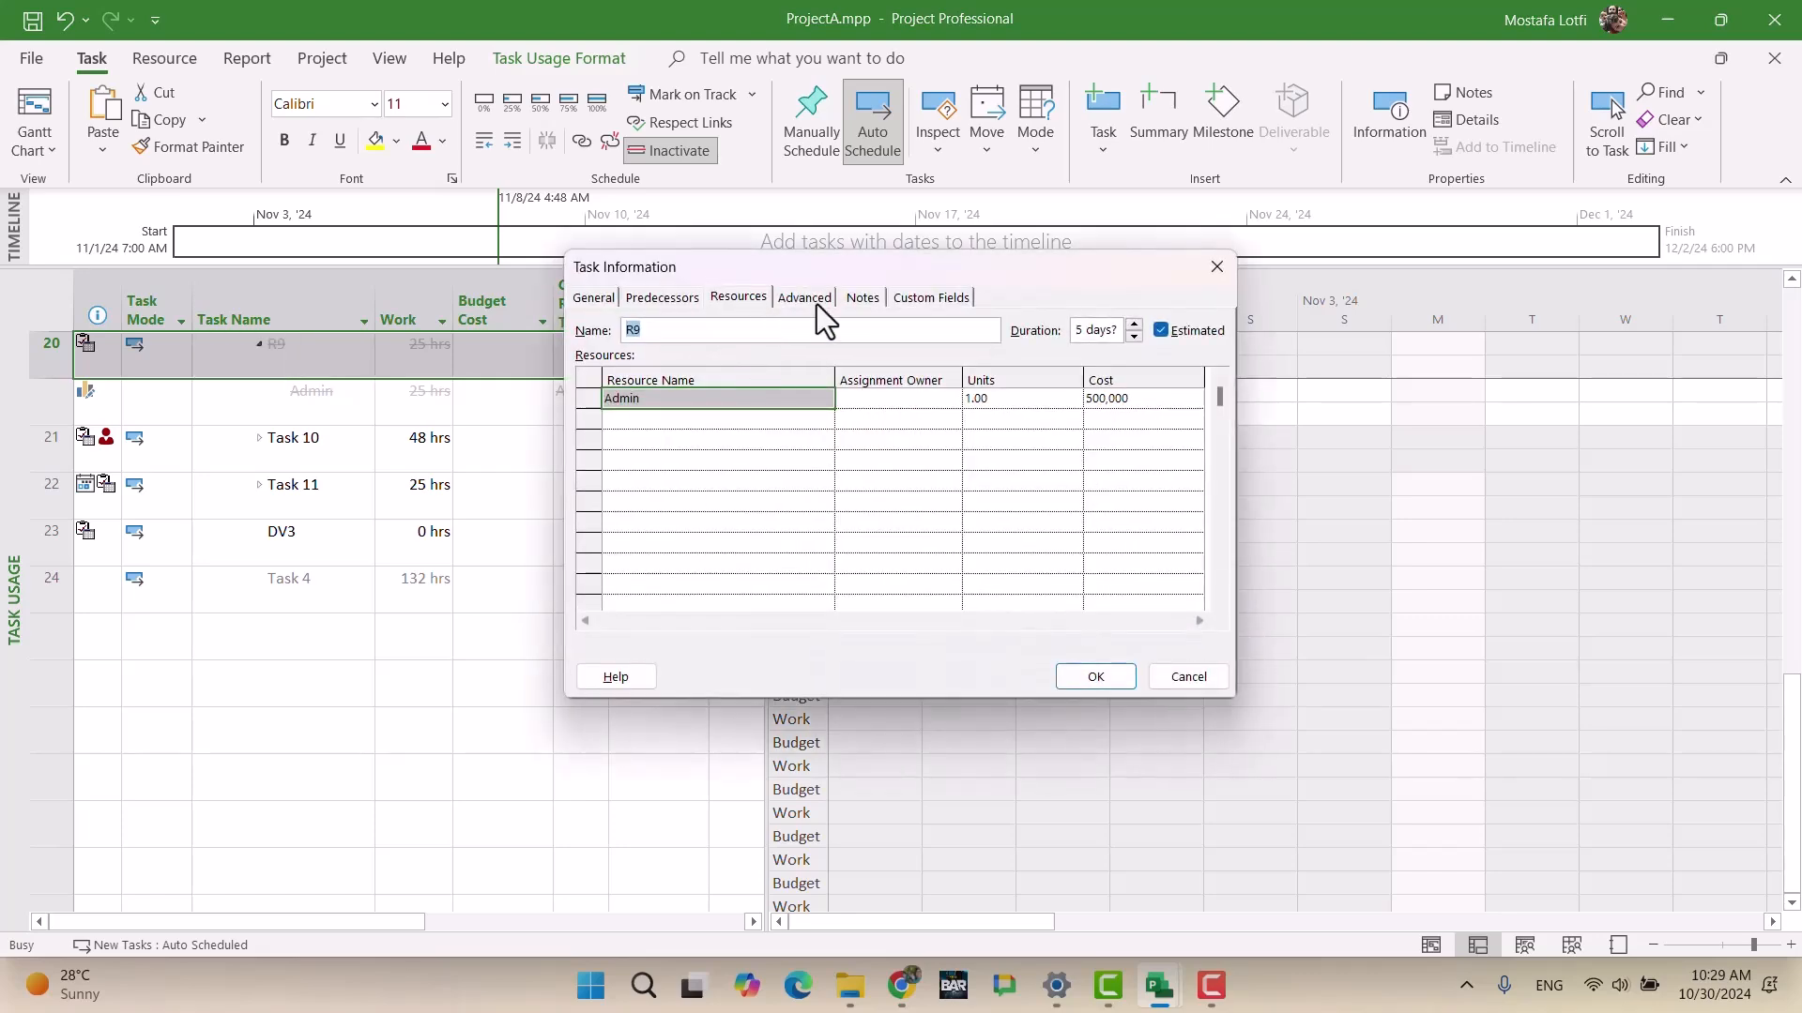
click(716, 419)
click(823, 420)
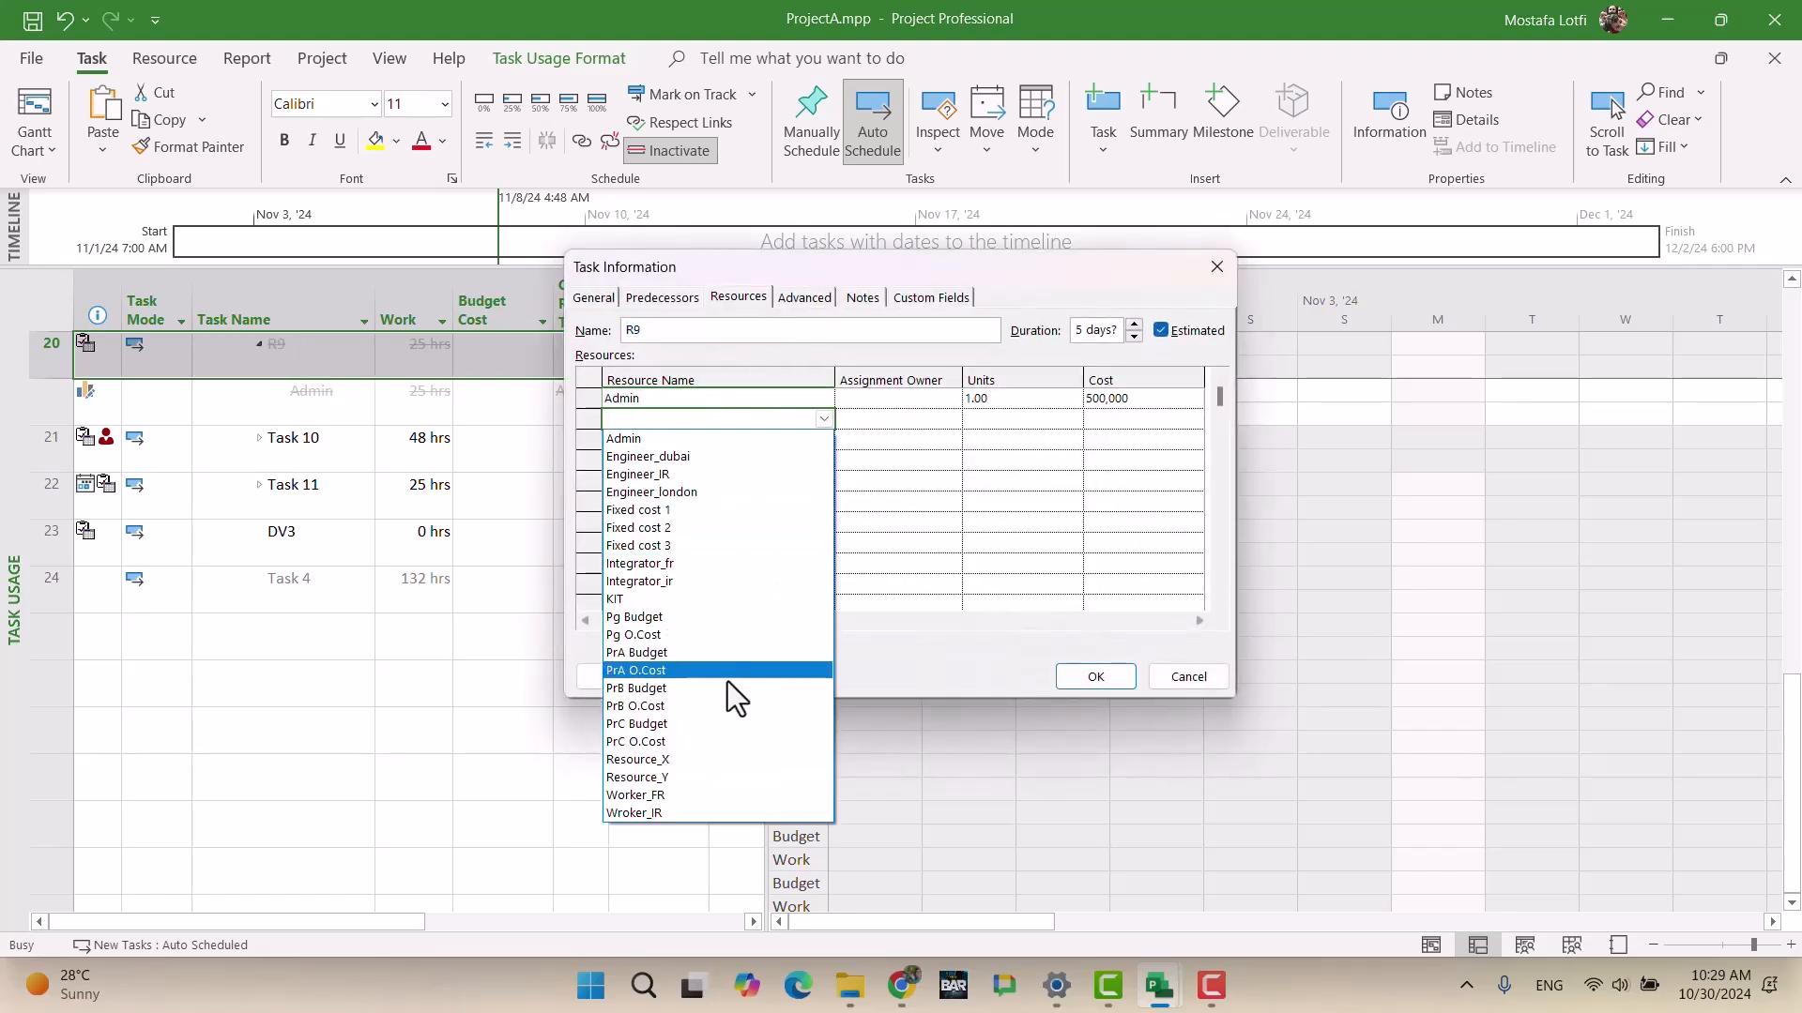
click(729, 509)
click(814, 437)
click(813, 437)
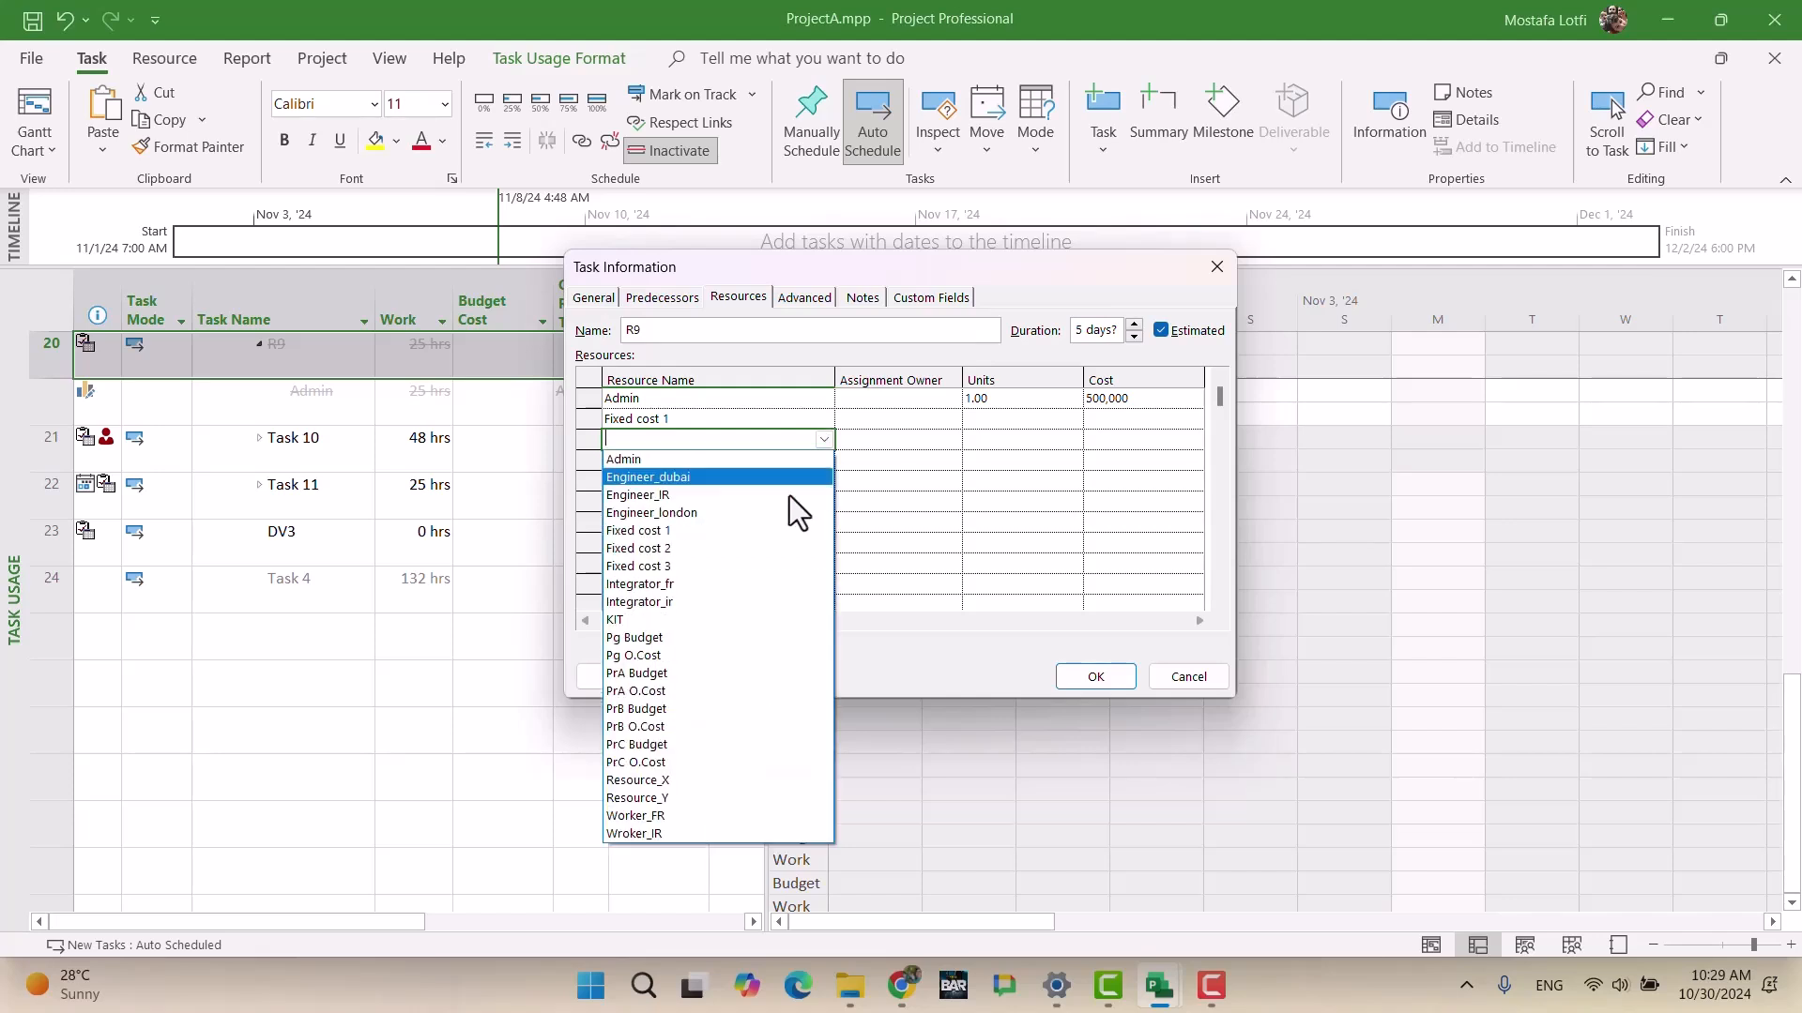
click(730, 549)
click(830, 462)
click(823, 462)
scroll(724, 577, up, 5)
click(706, 593)
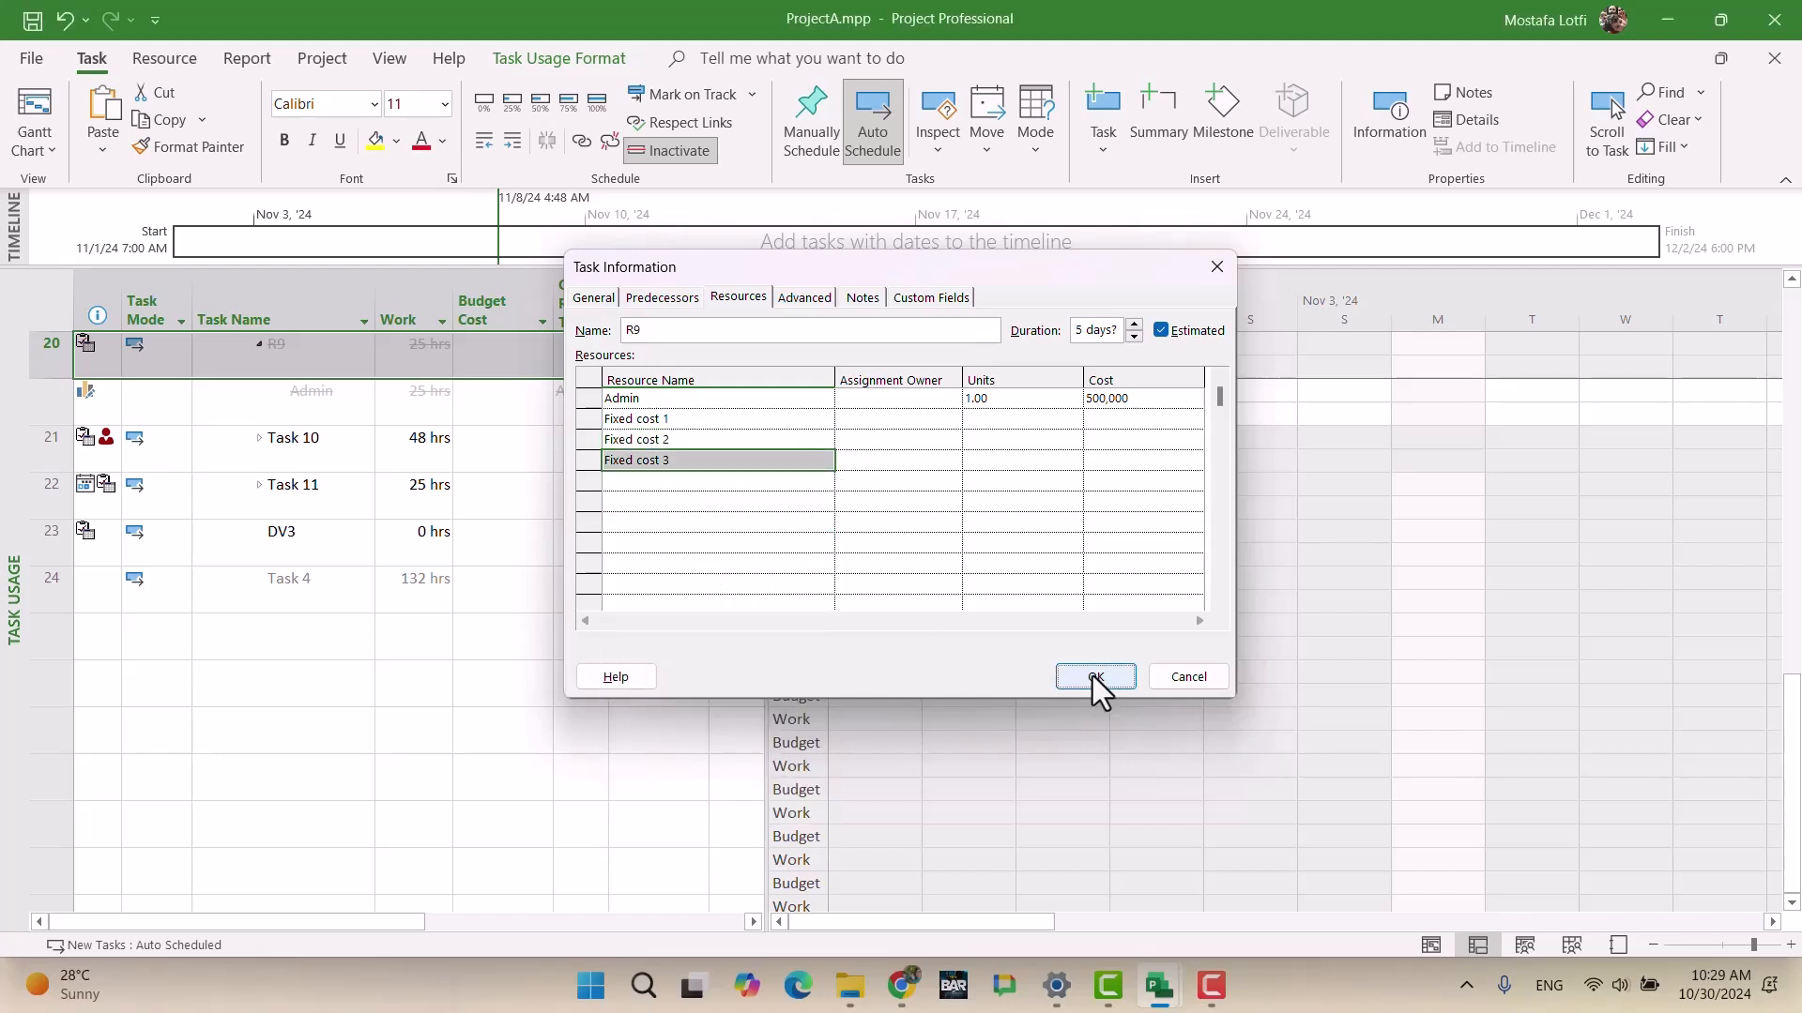
click(1096, 676)
Step: Set Fixed cost 1's cost on R9 to 600,000, correcting the mistyped 6000000
click(659, 467)
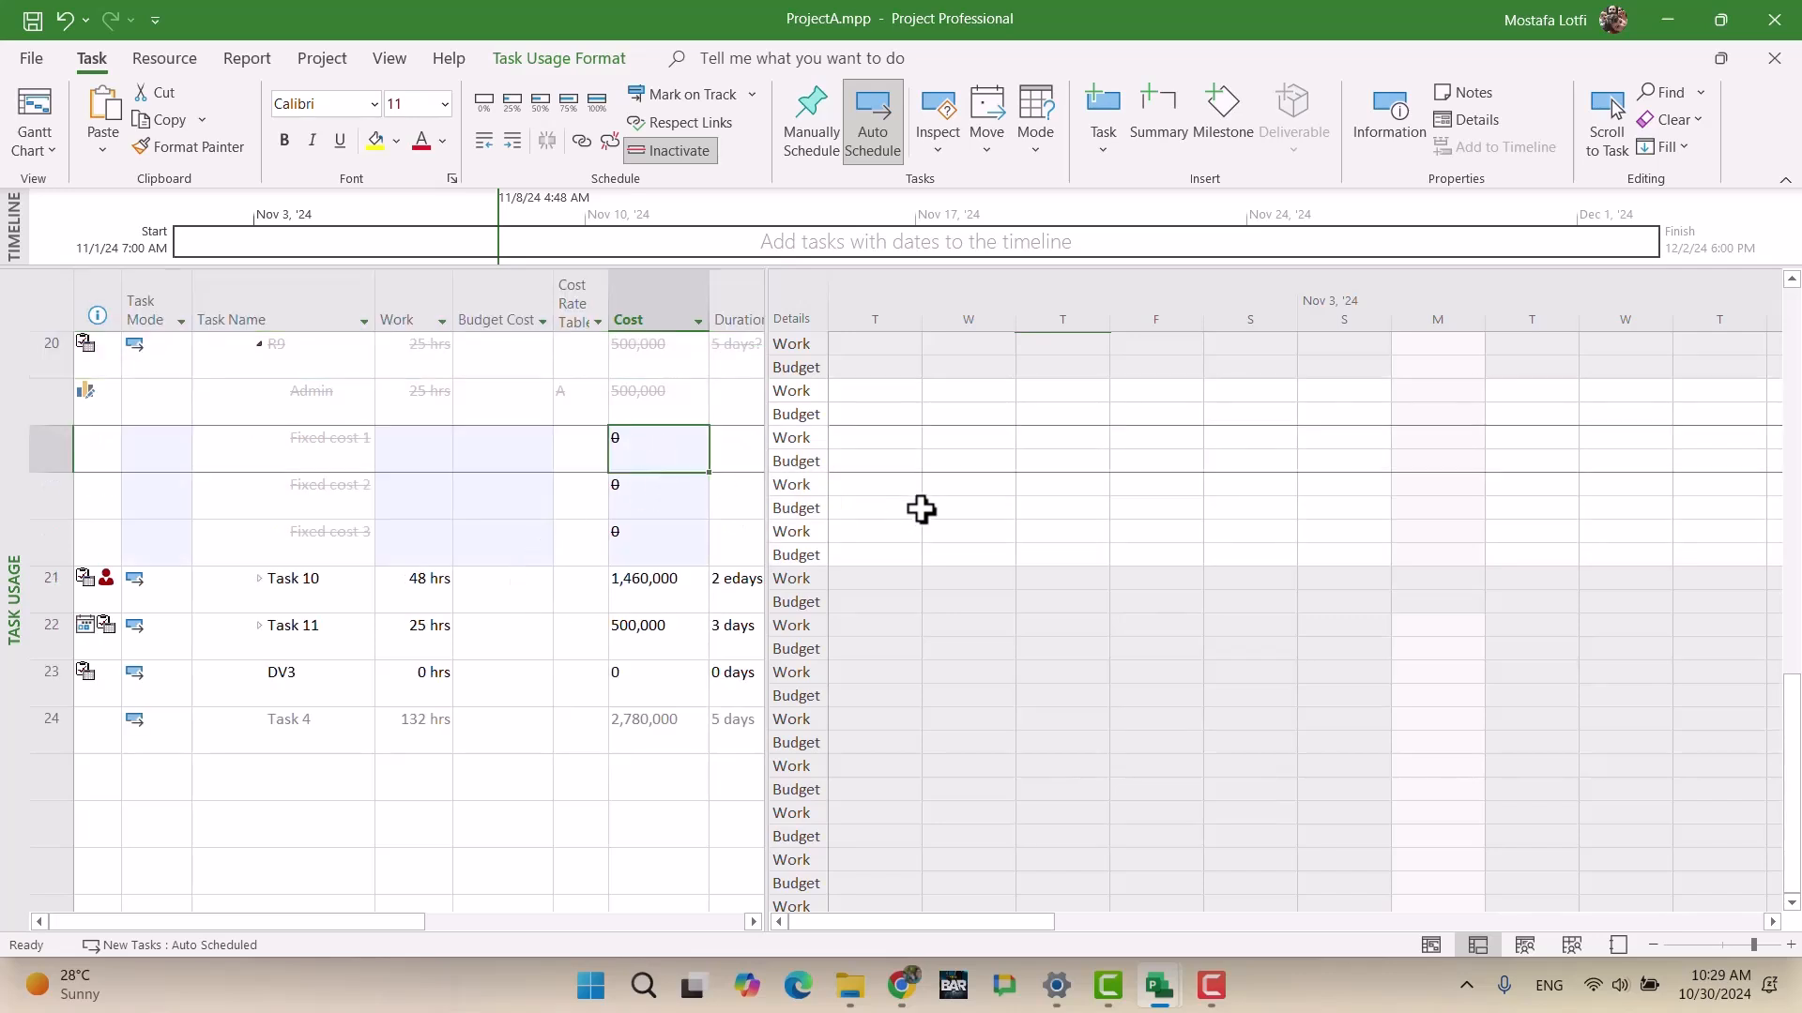
text(6000000)
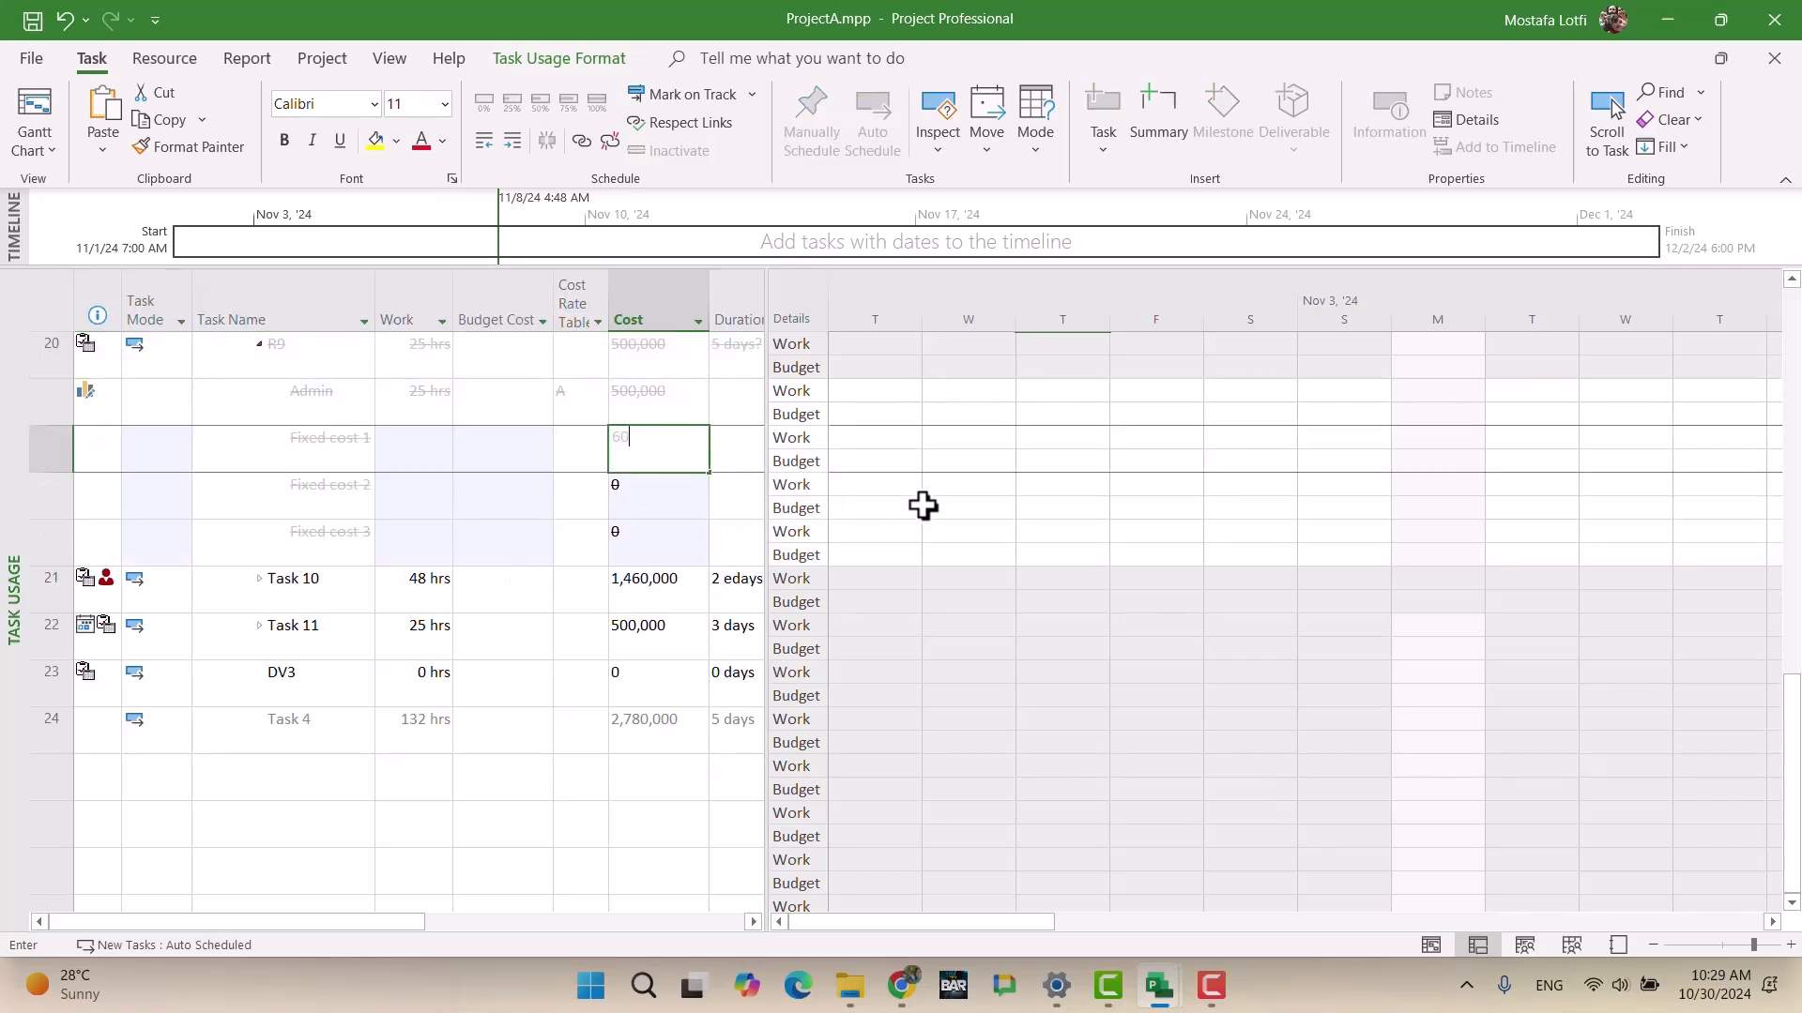
key(Return)
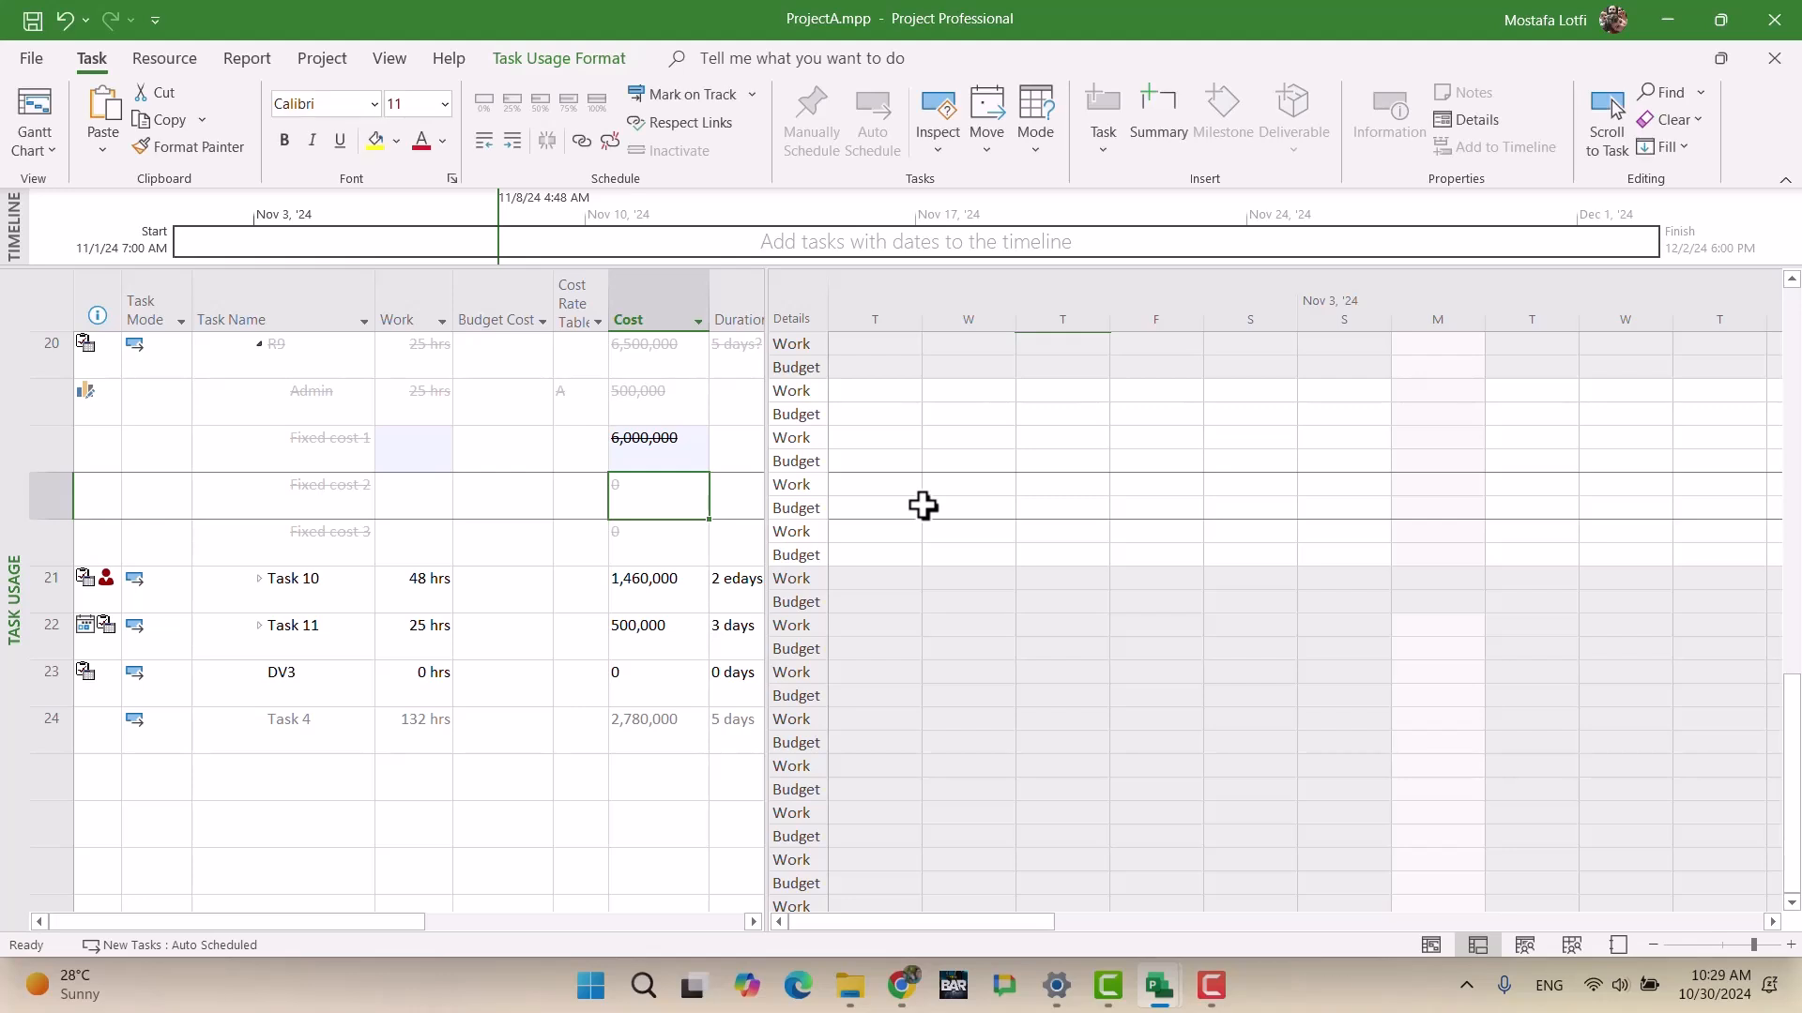
key(Up)
text(60)
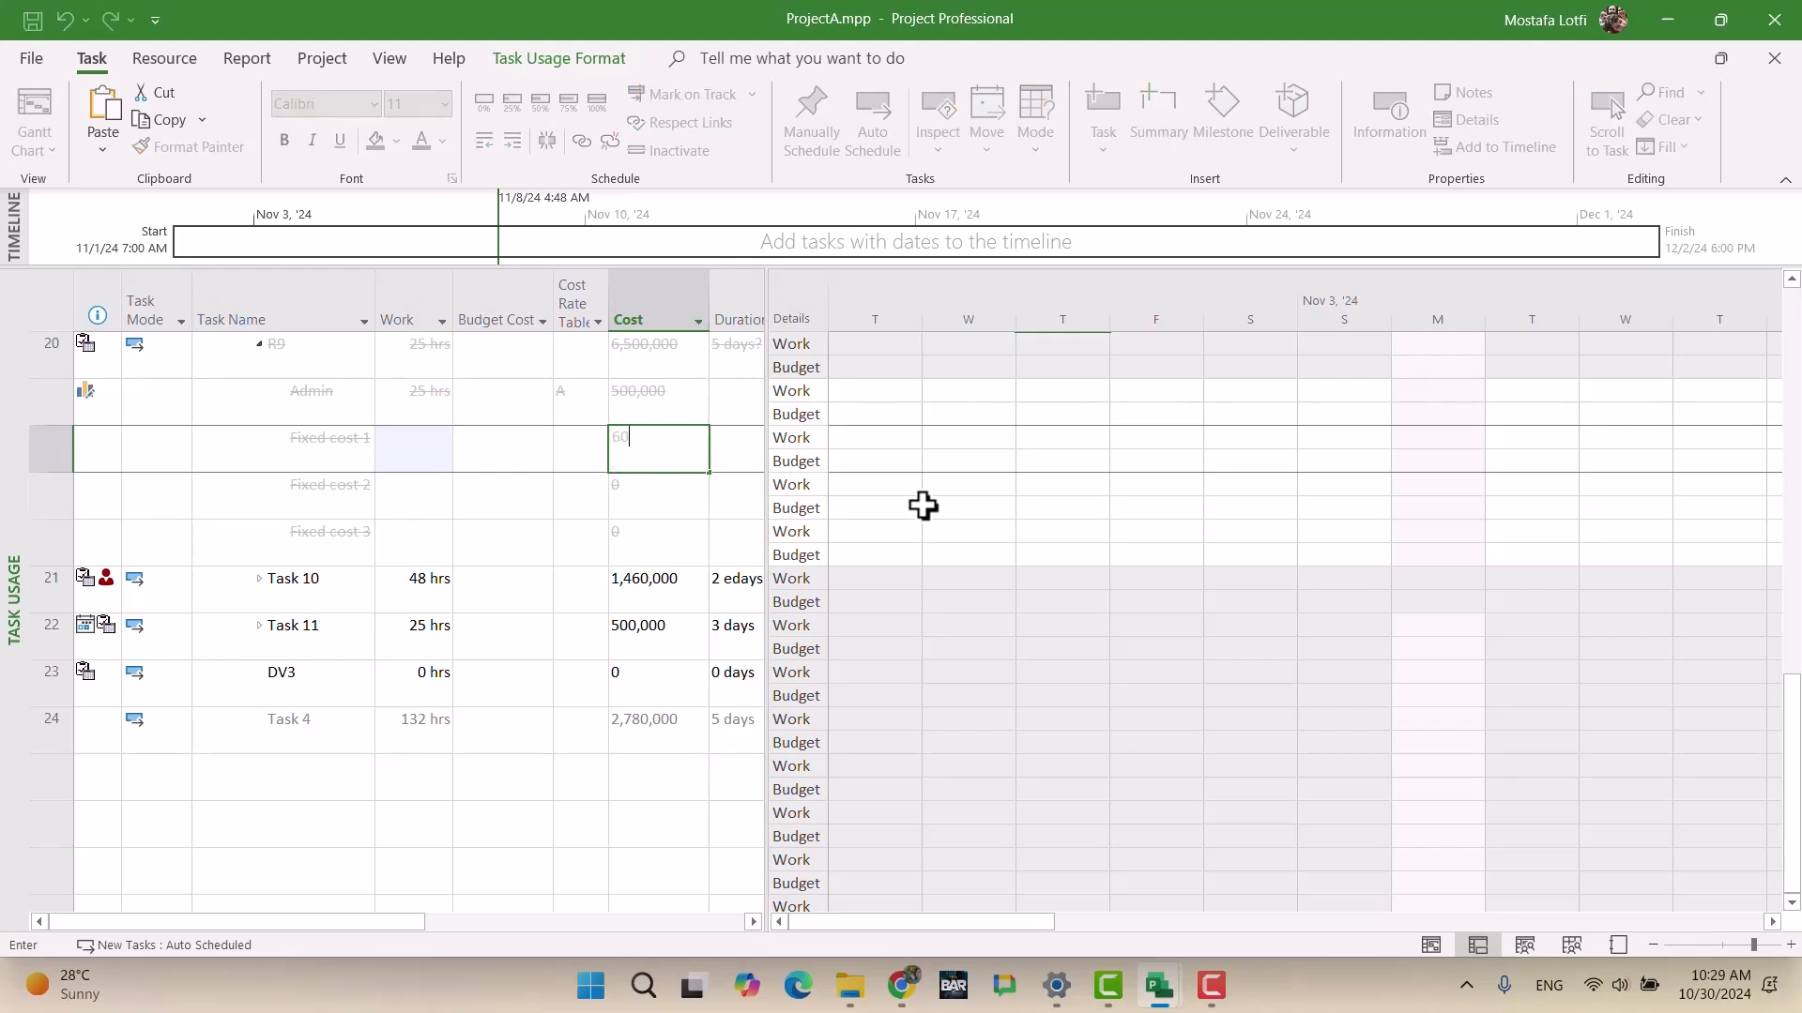
text(0,0000)
key(Return)
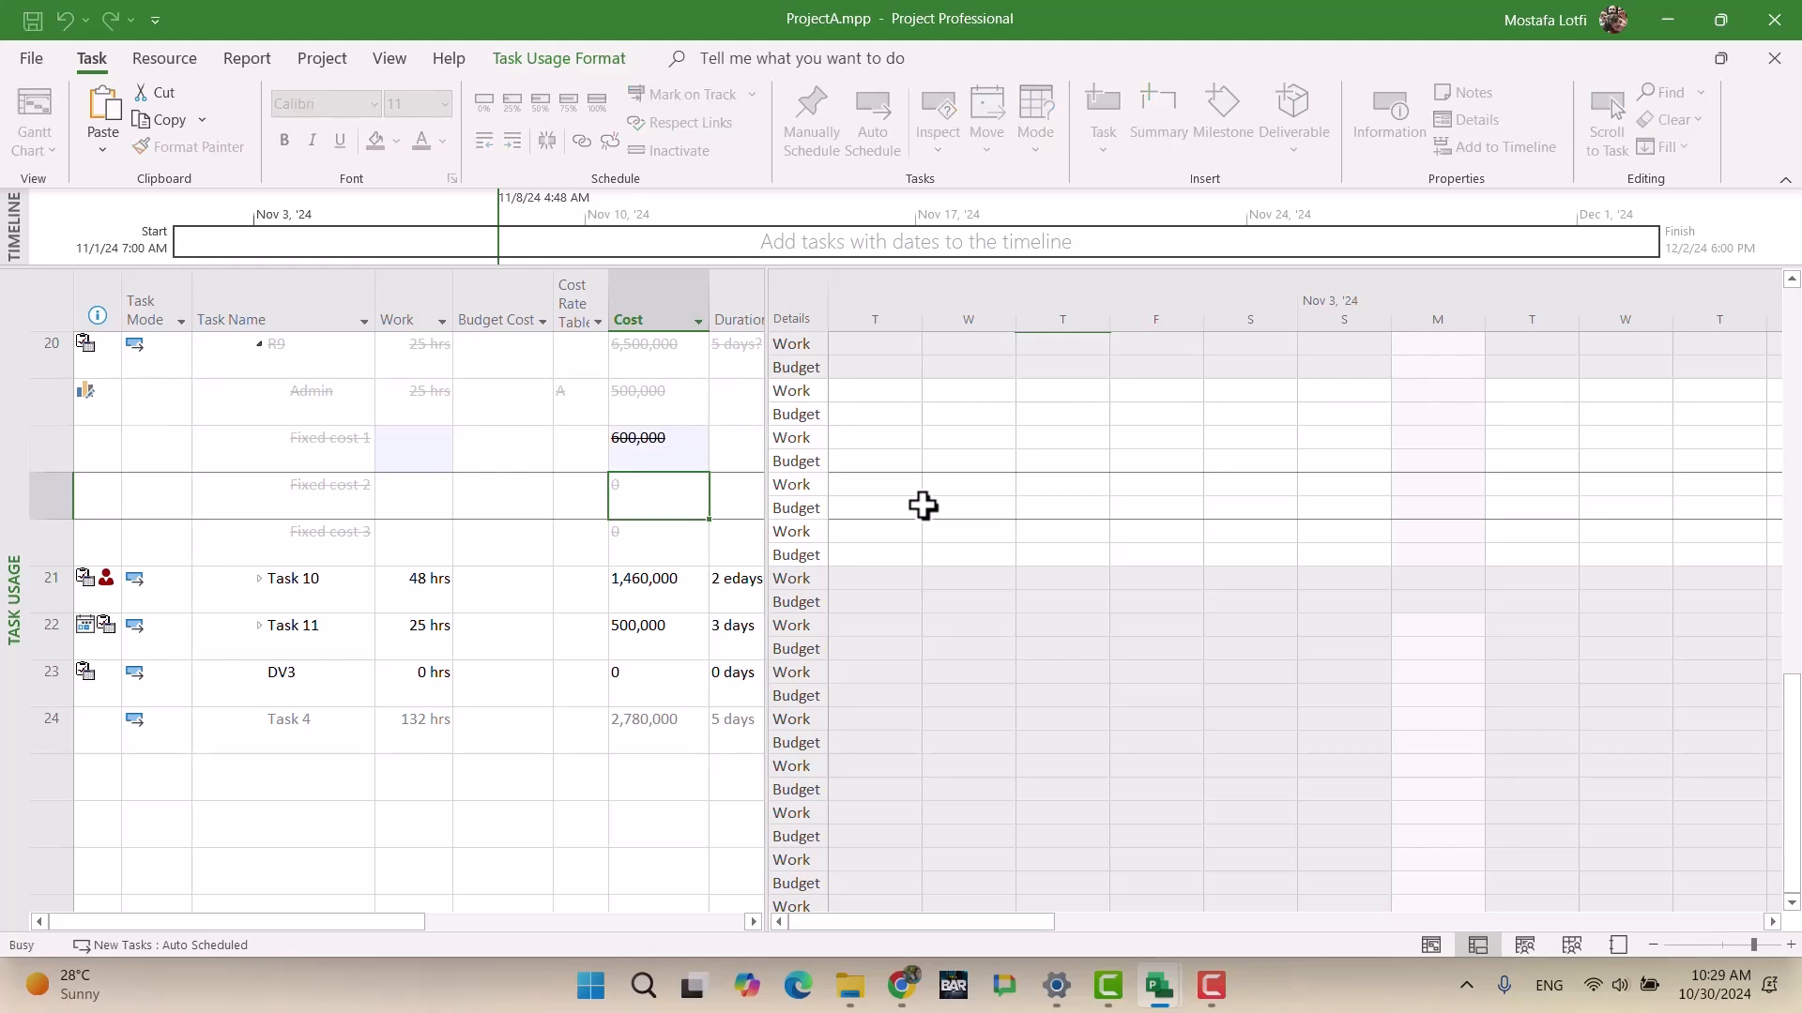
key(Down)
key(Down)
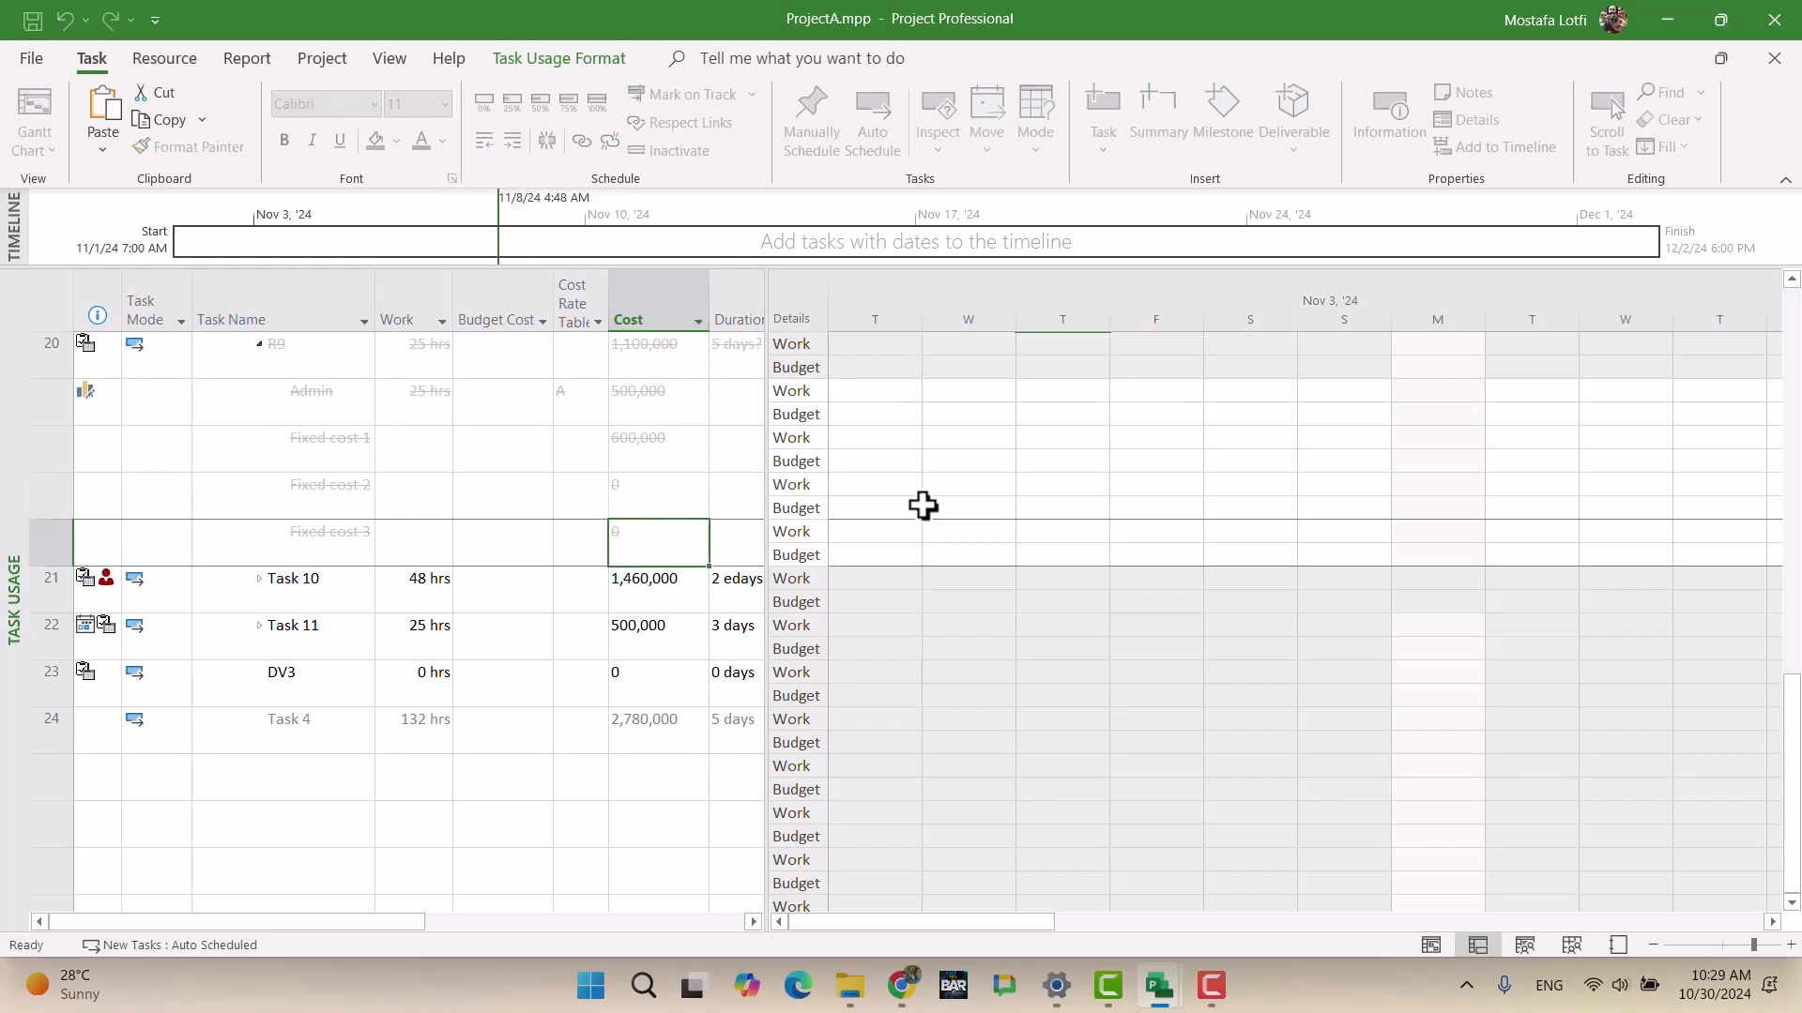
Step: Collapse R9's assignments, go back to the Gantt Chart, then switch to the exam brief
click(257, 344)
scroll(329, 481, up, 8)
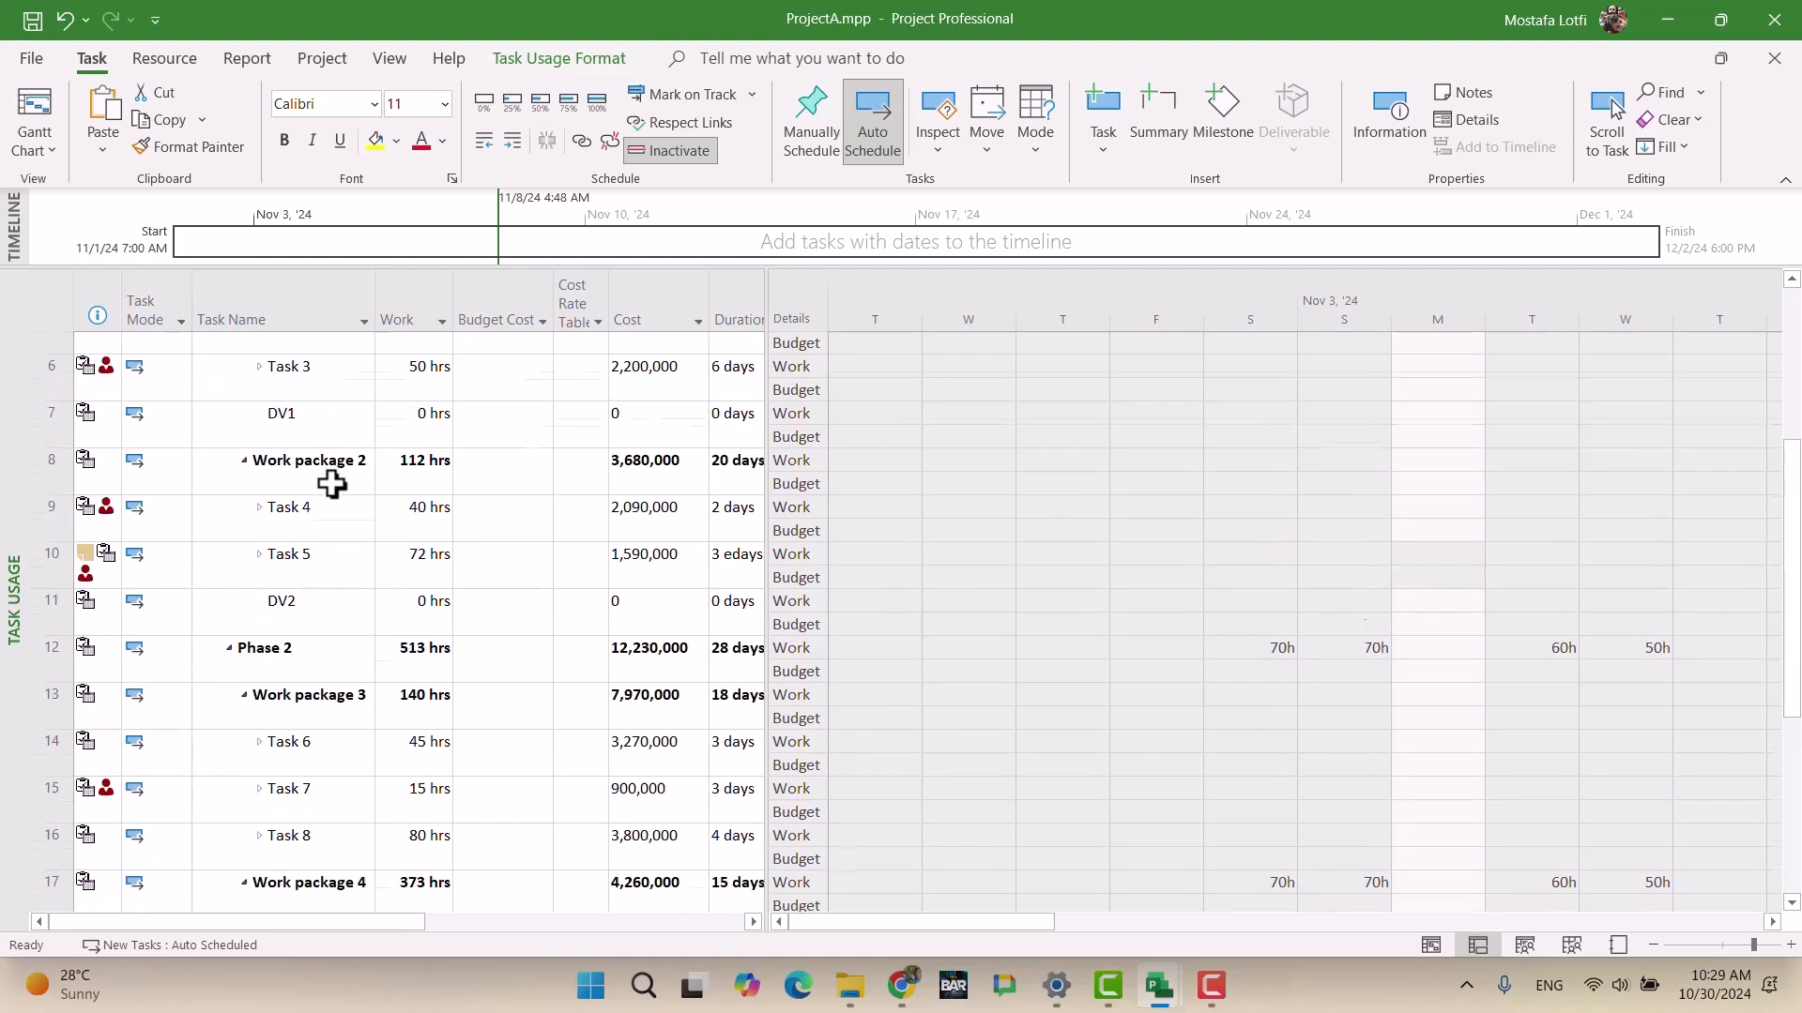
click(53, 146)
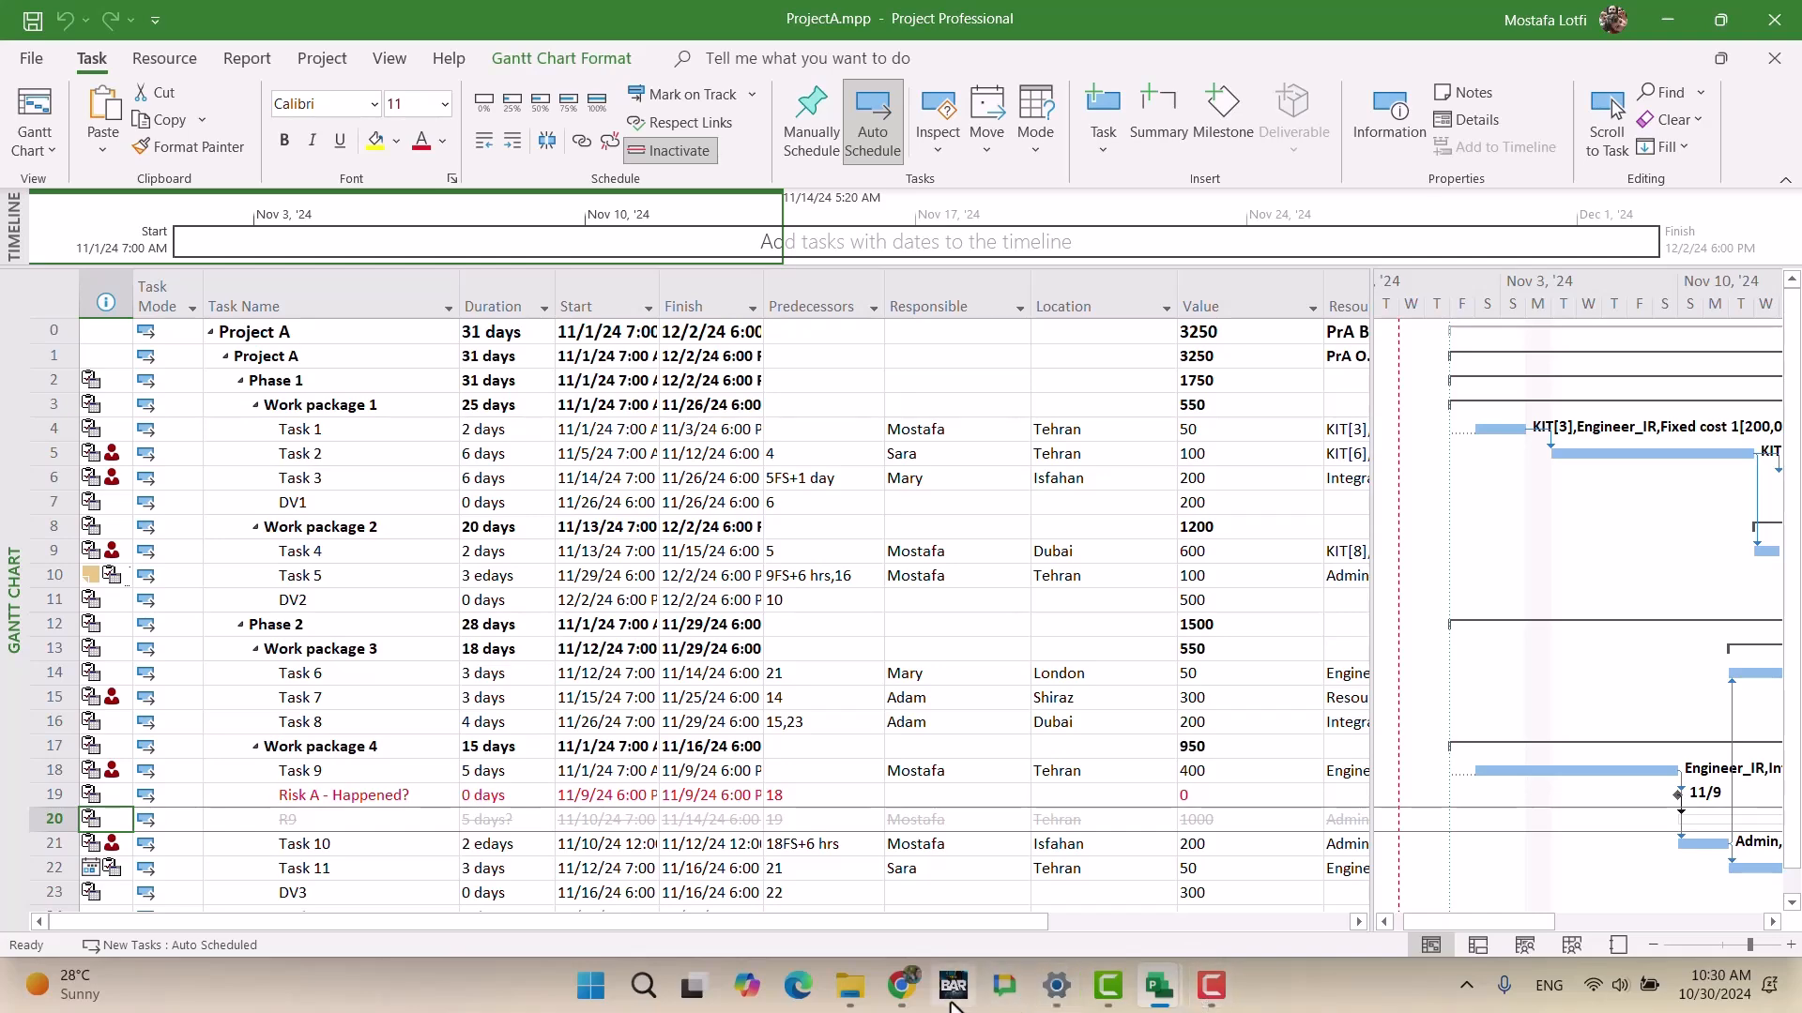
click(899, 985)
Step: Read the Project weighting section, then bring up previews of the open .mpp windows
scroll(788, 547, down, 3)
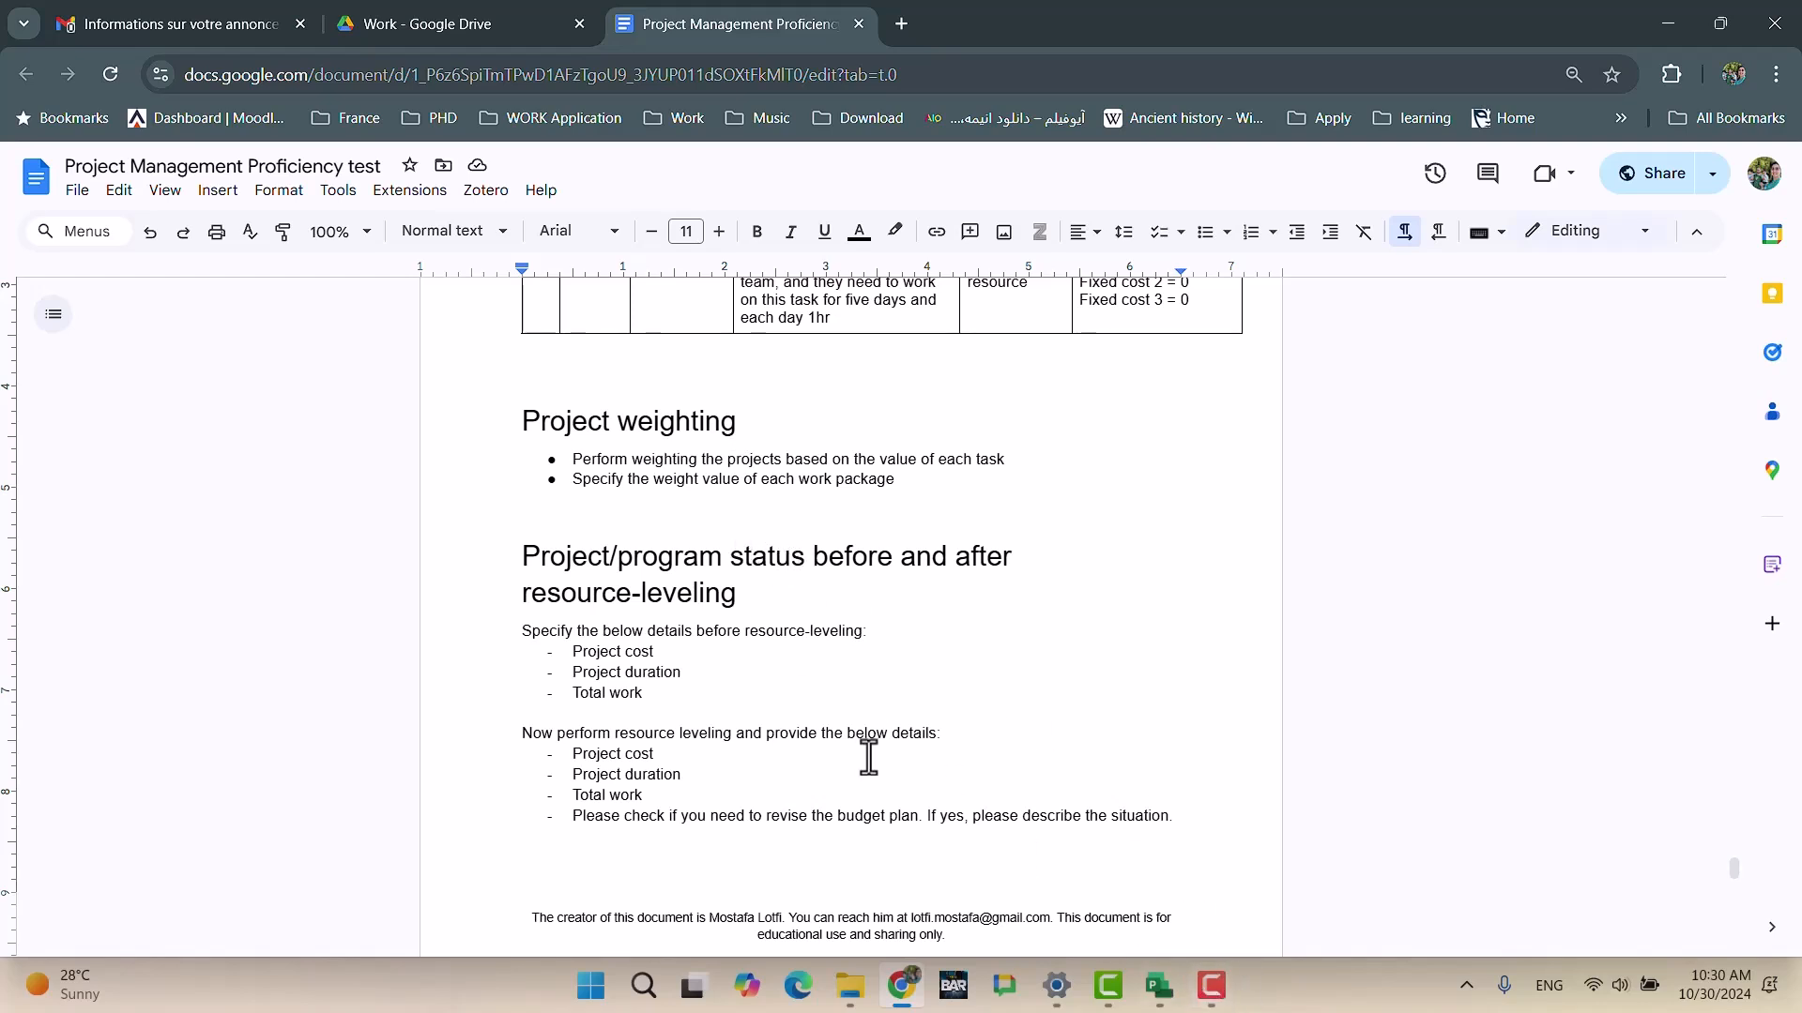
mouse_move(906, 994)
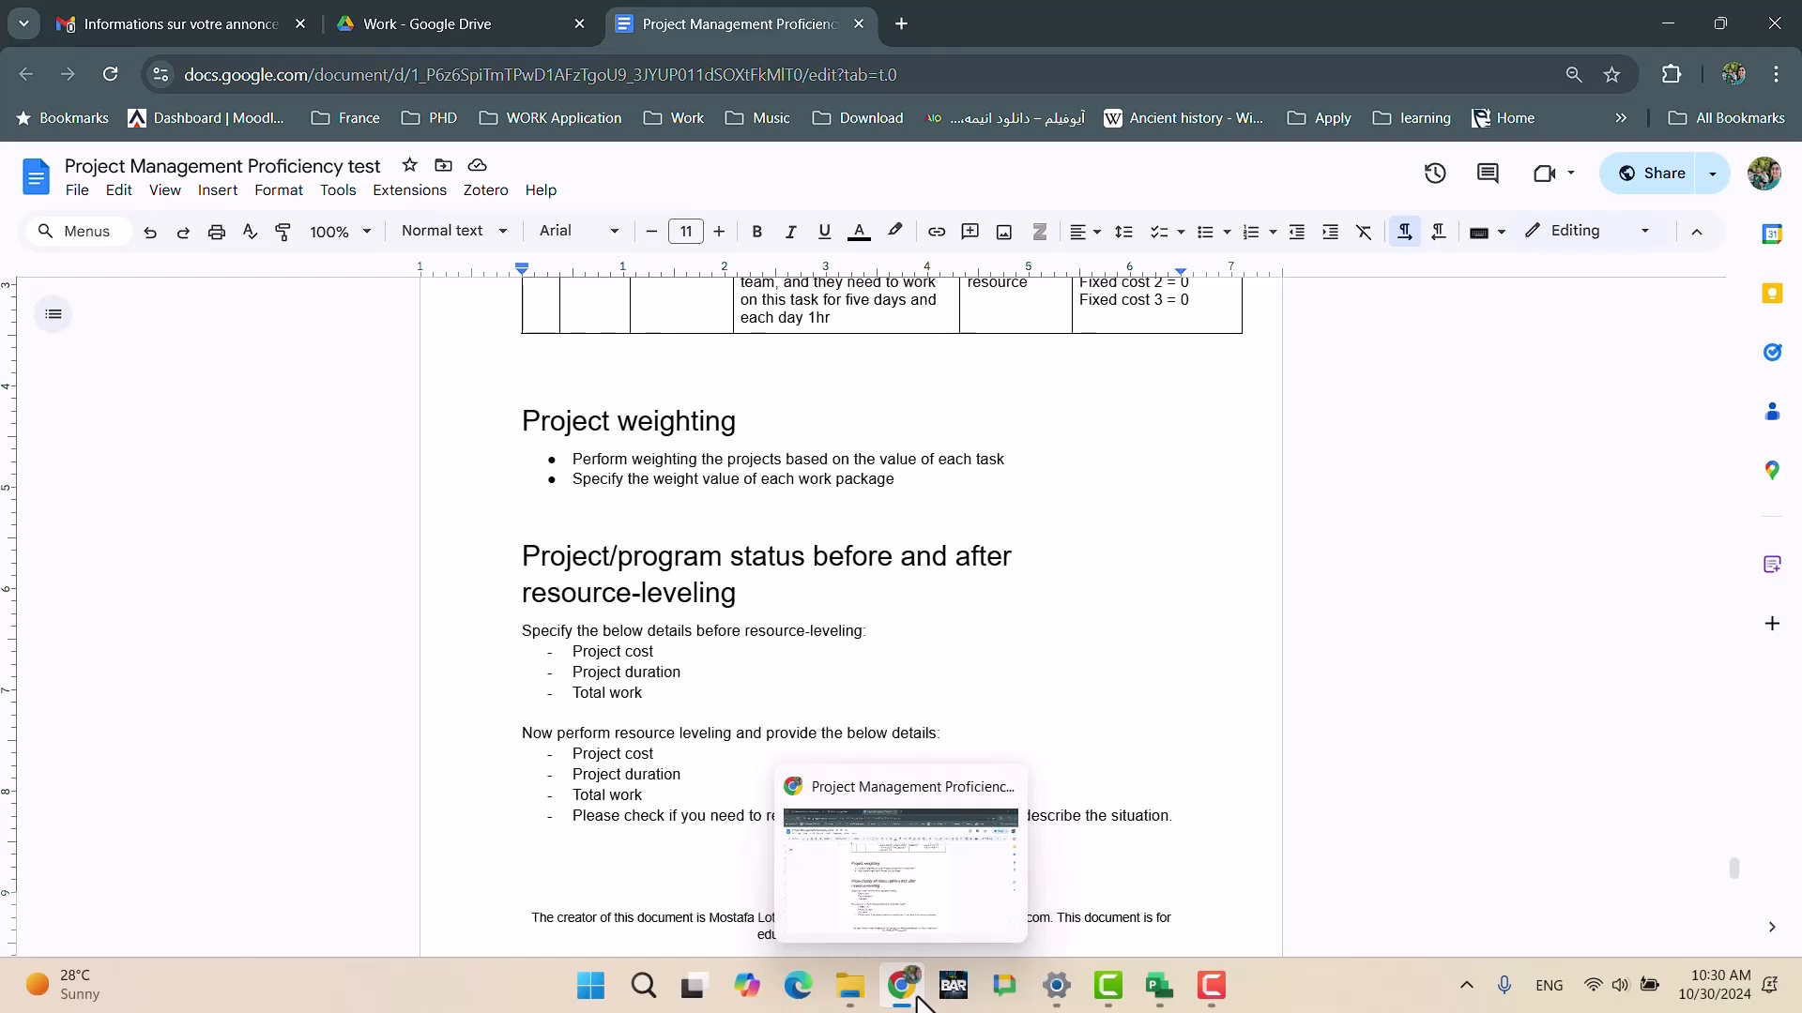
mouse_move(1160, 990)
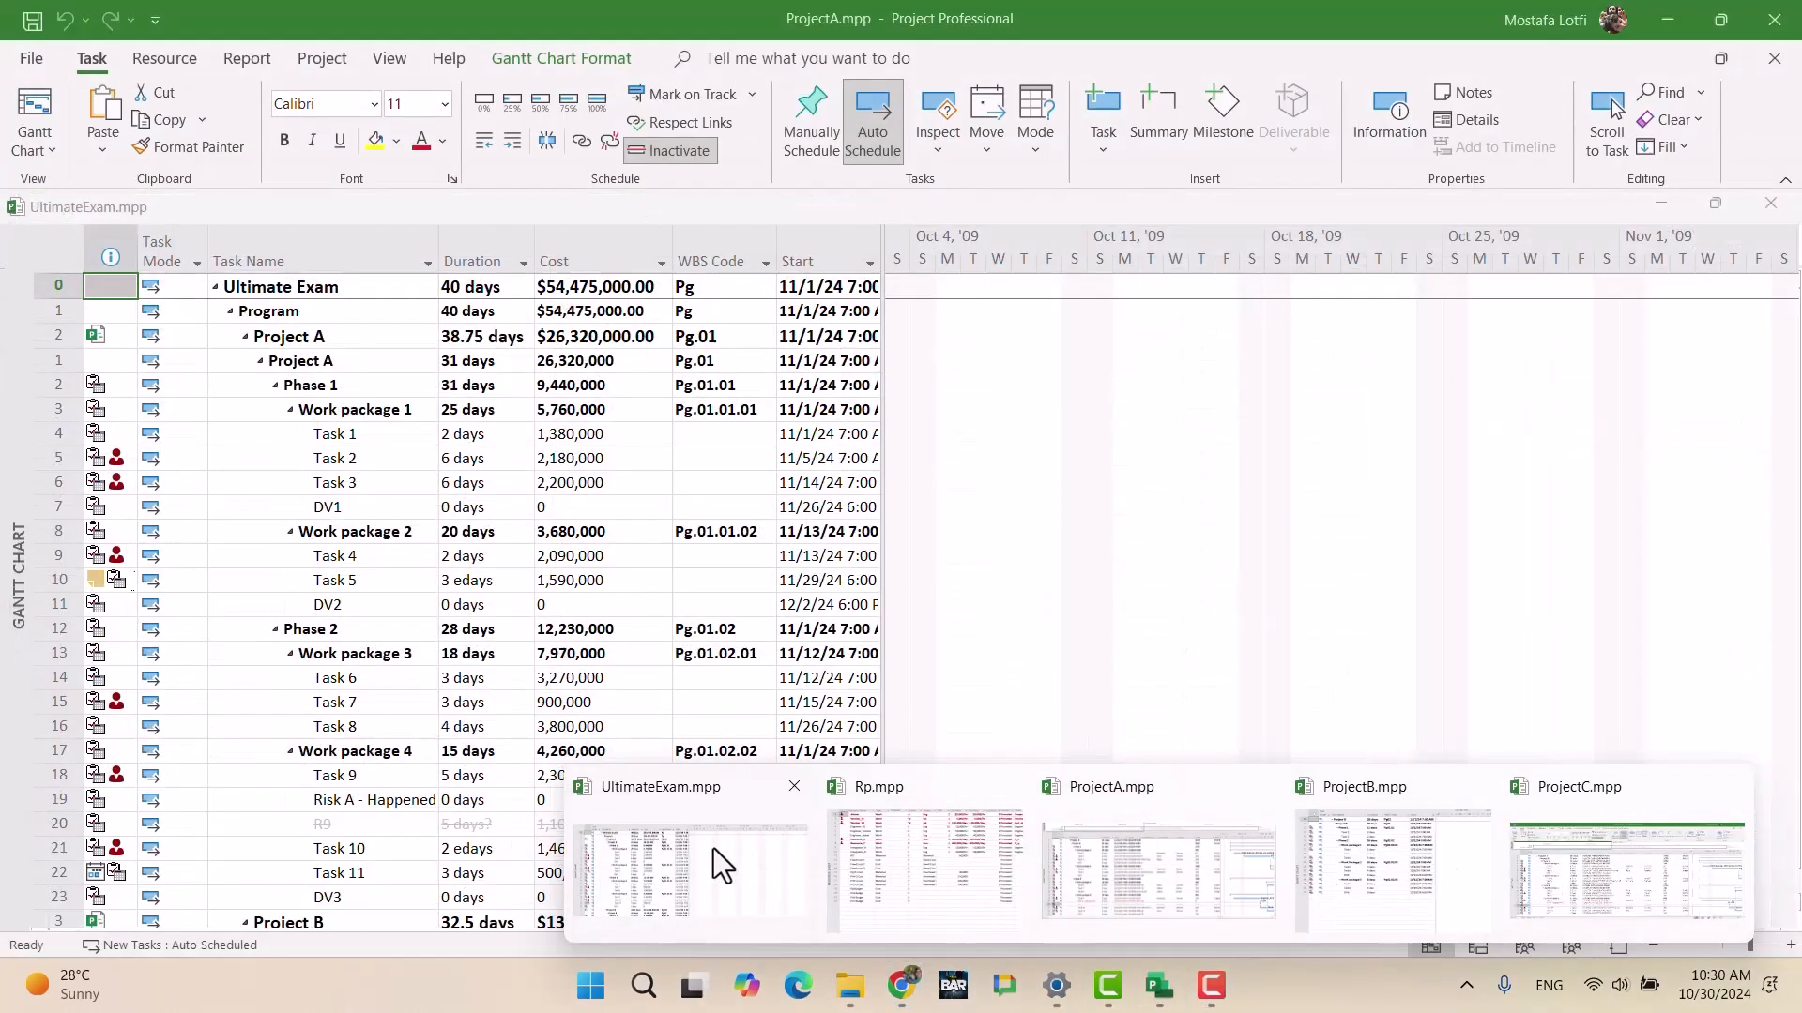
Step: Bring UltimateExam.mpp to the front and insert a Number1 column before Start
click(713, 856)
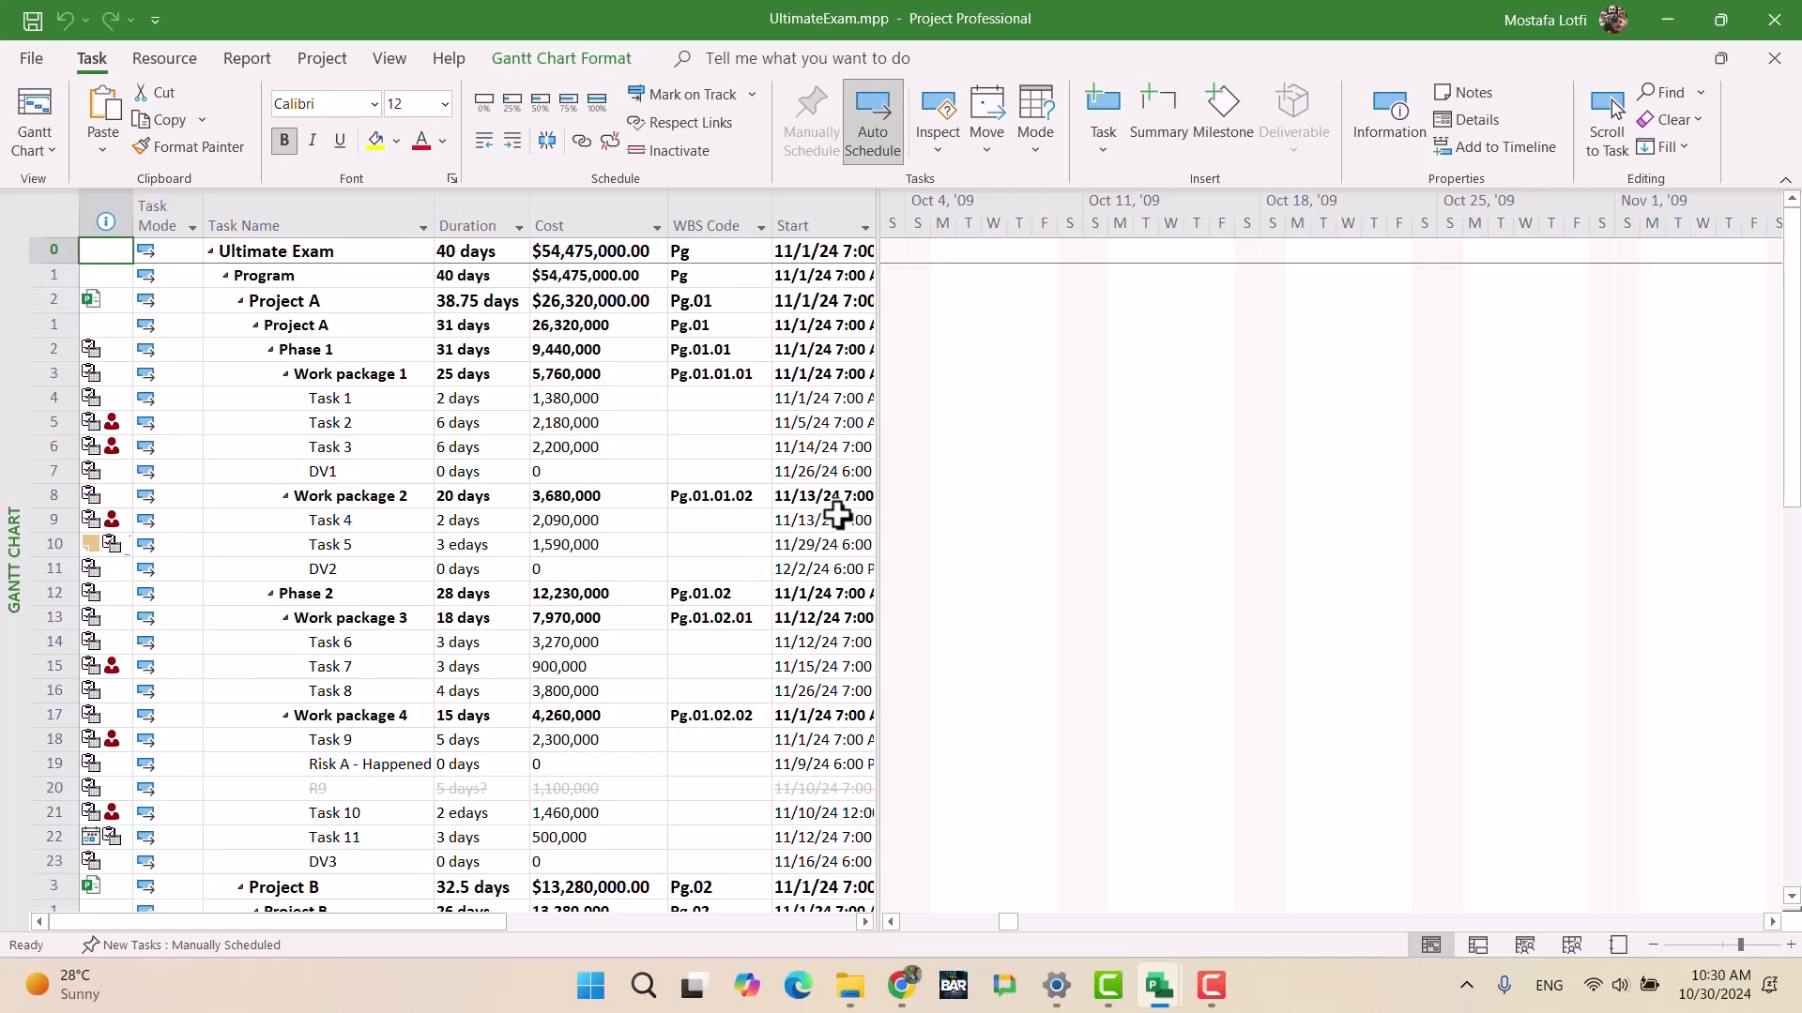
drag(878, 453, 1220, 477)
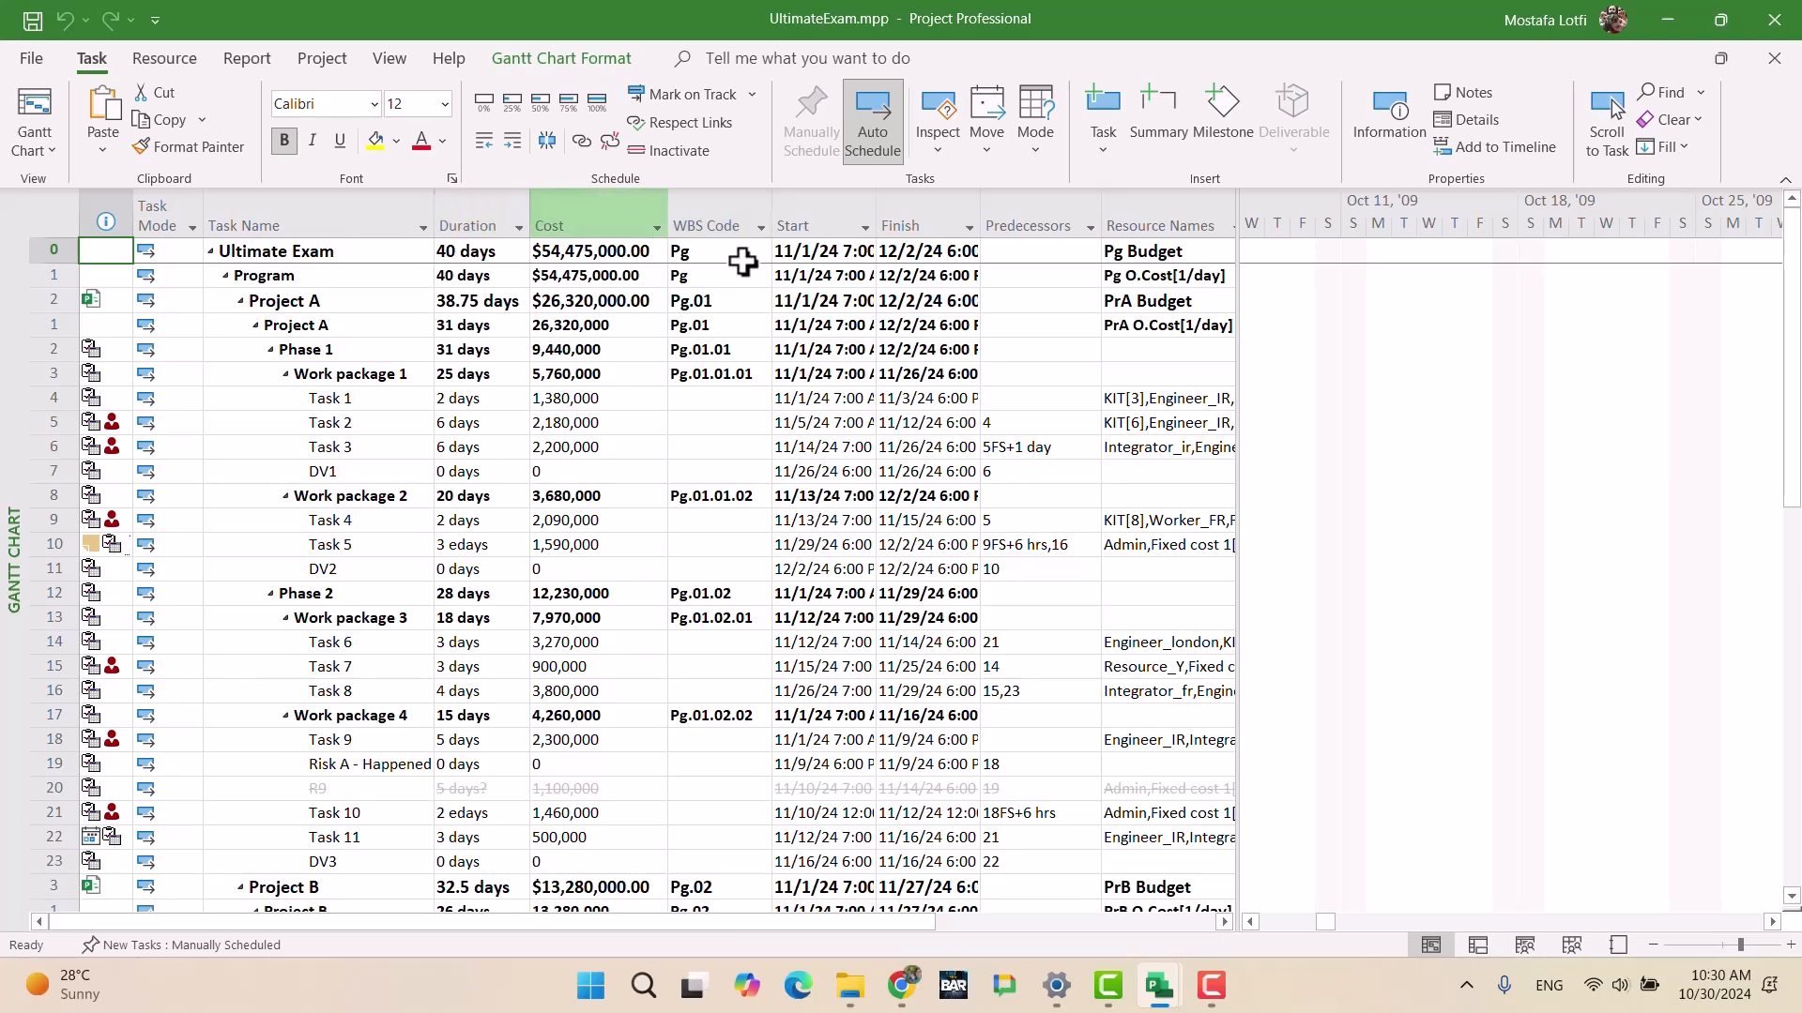
click(797, 219)
key(Insert)
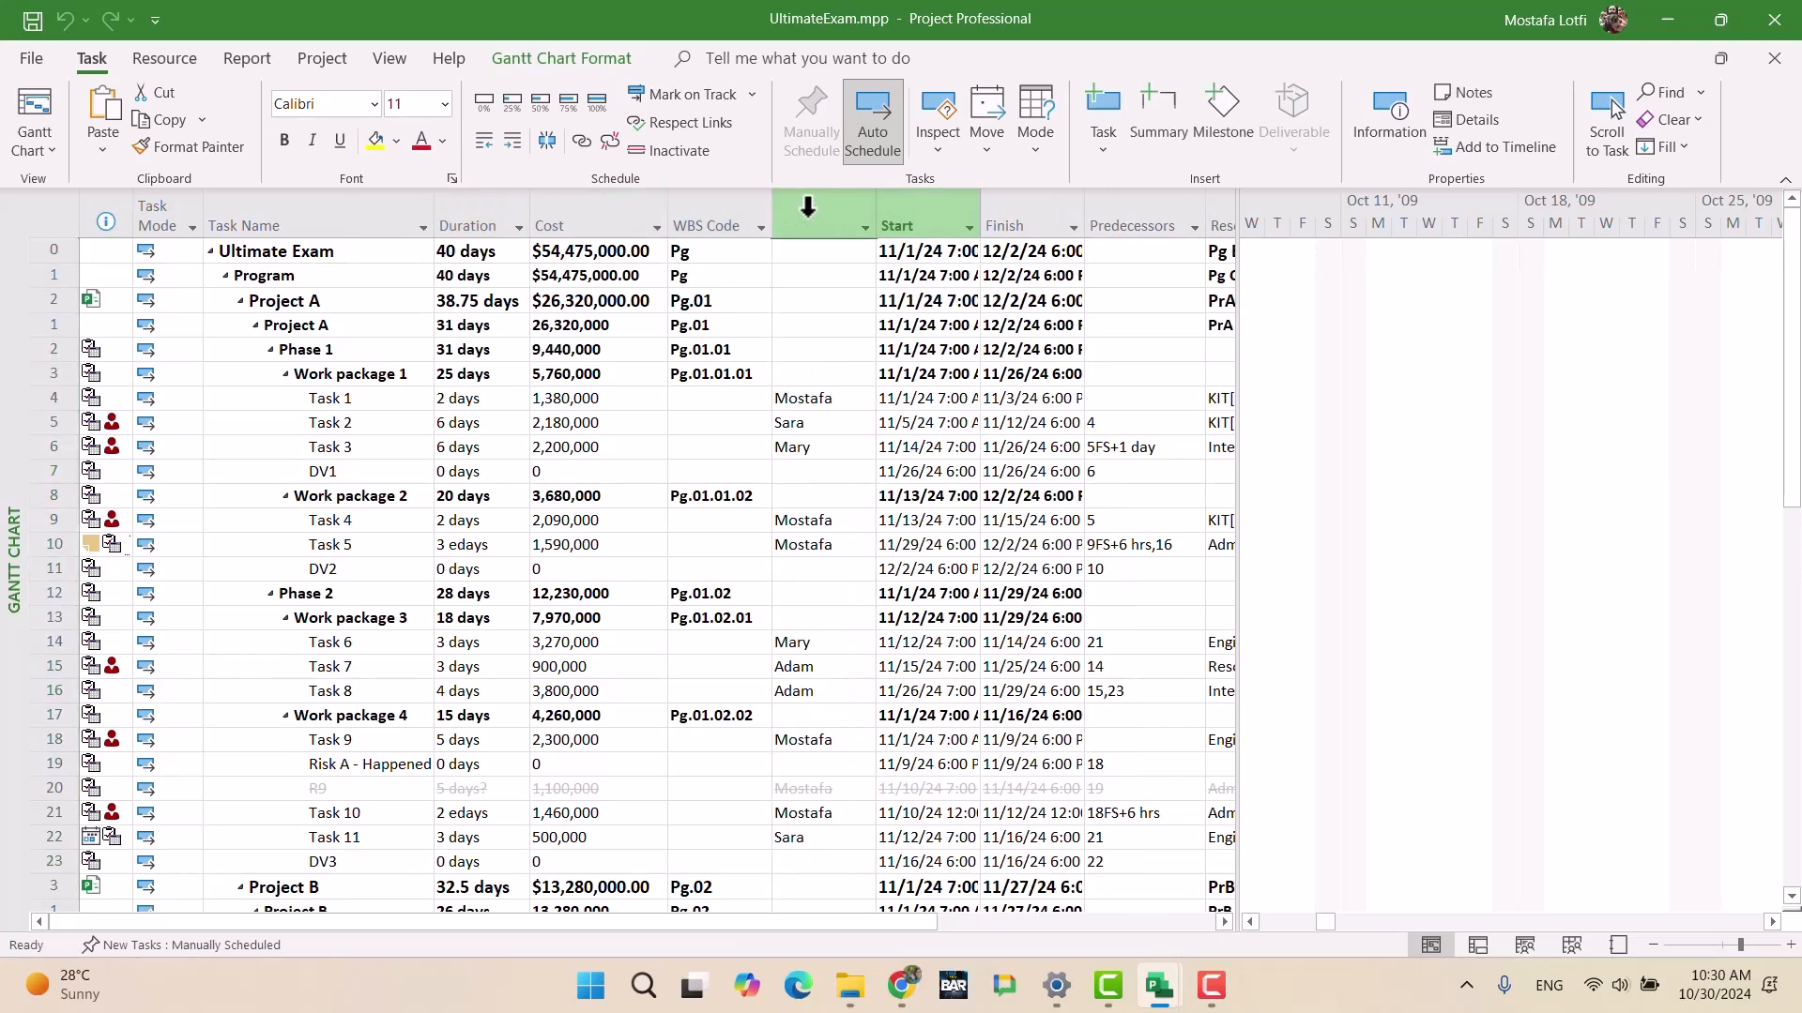
text(nu)
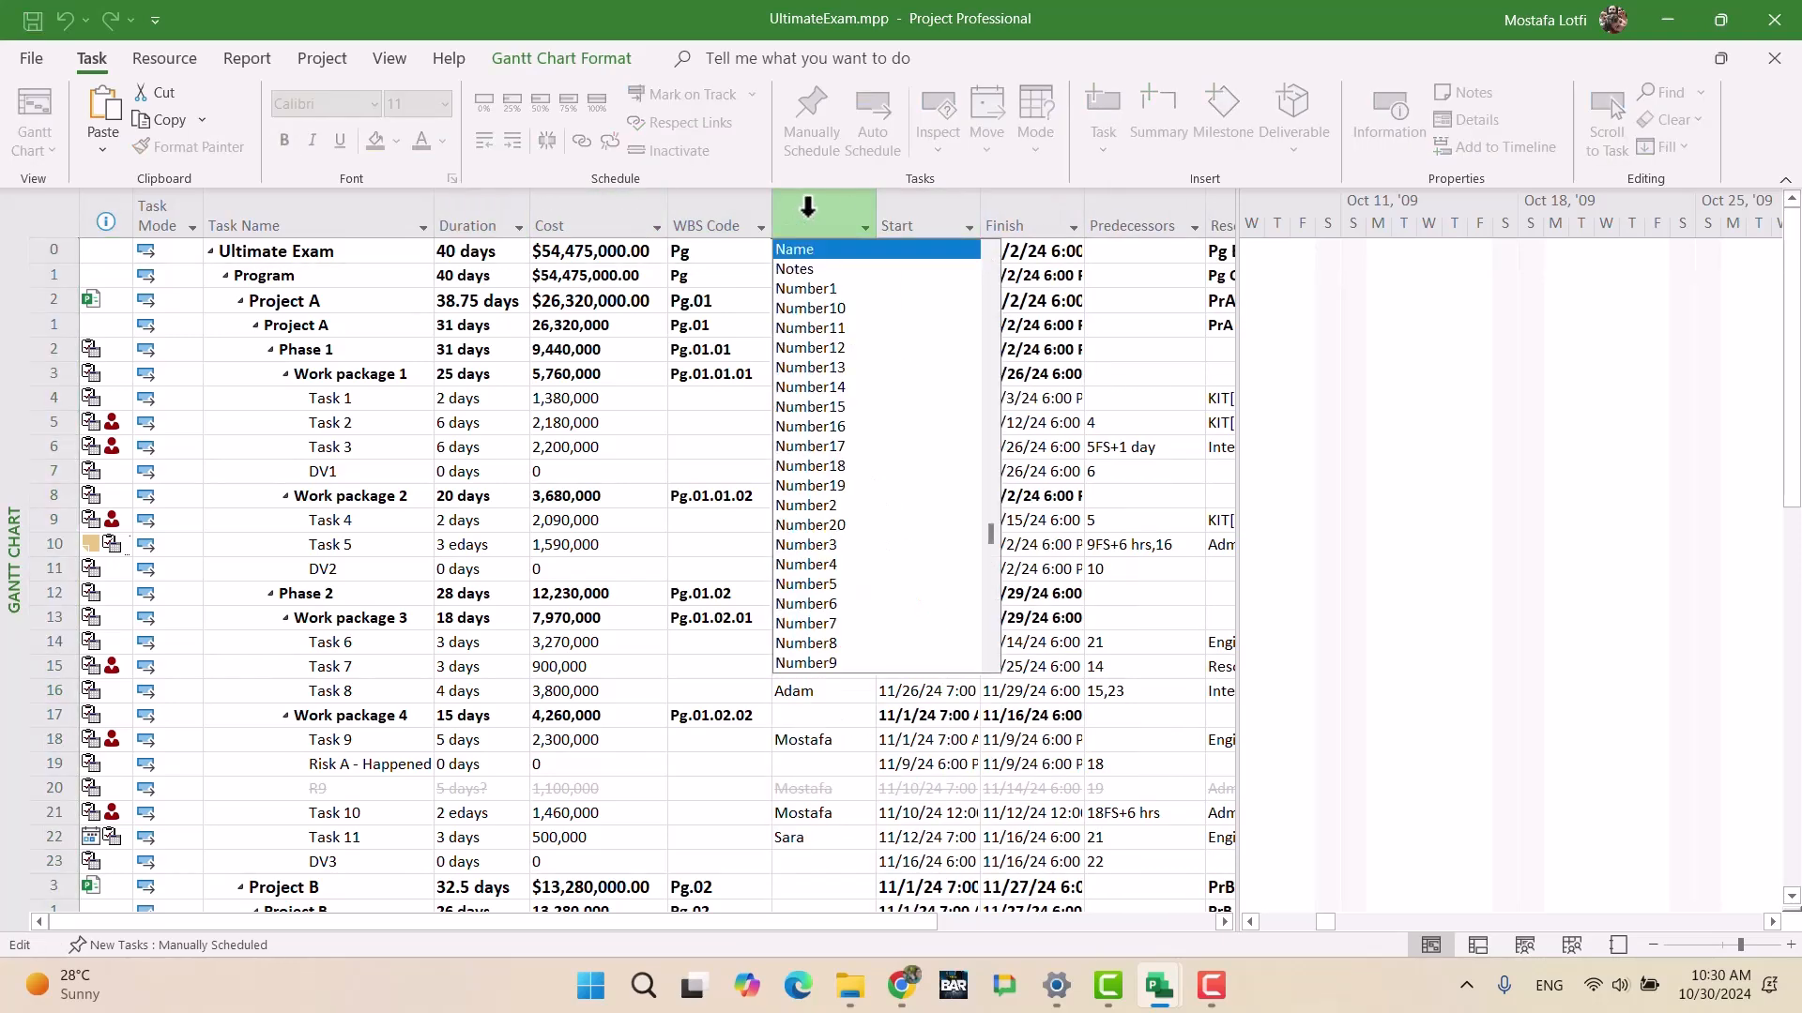
key(Return)
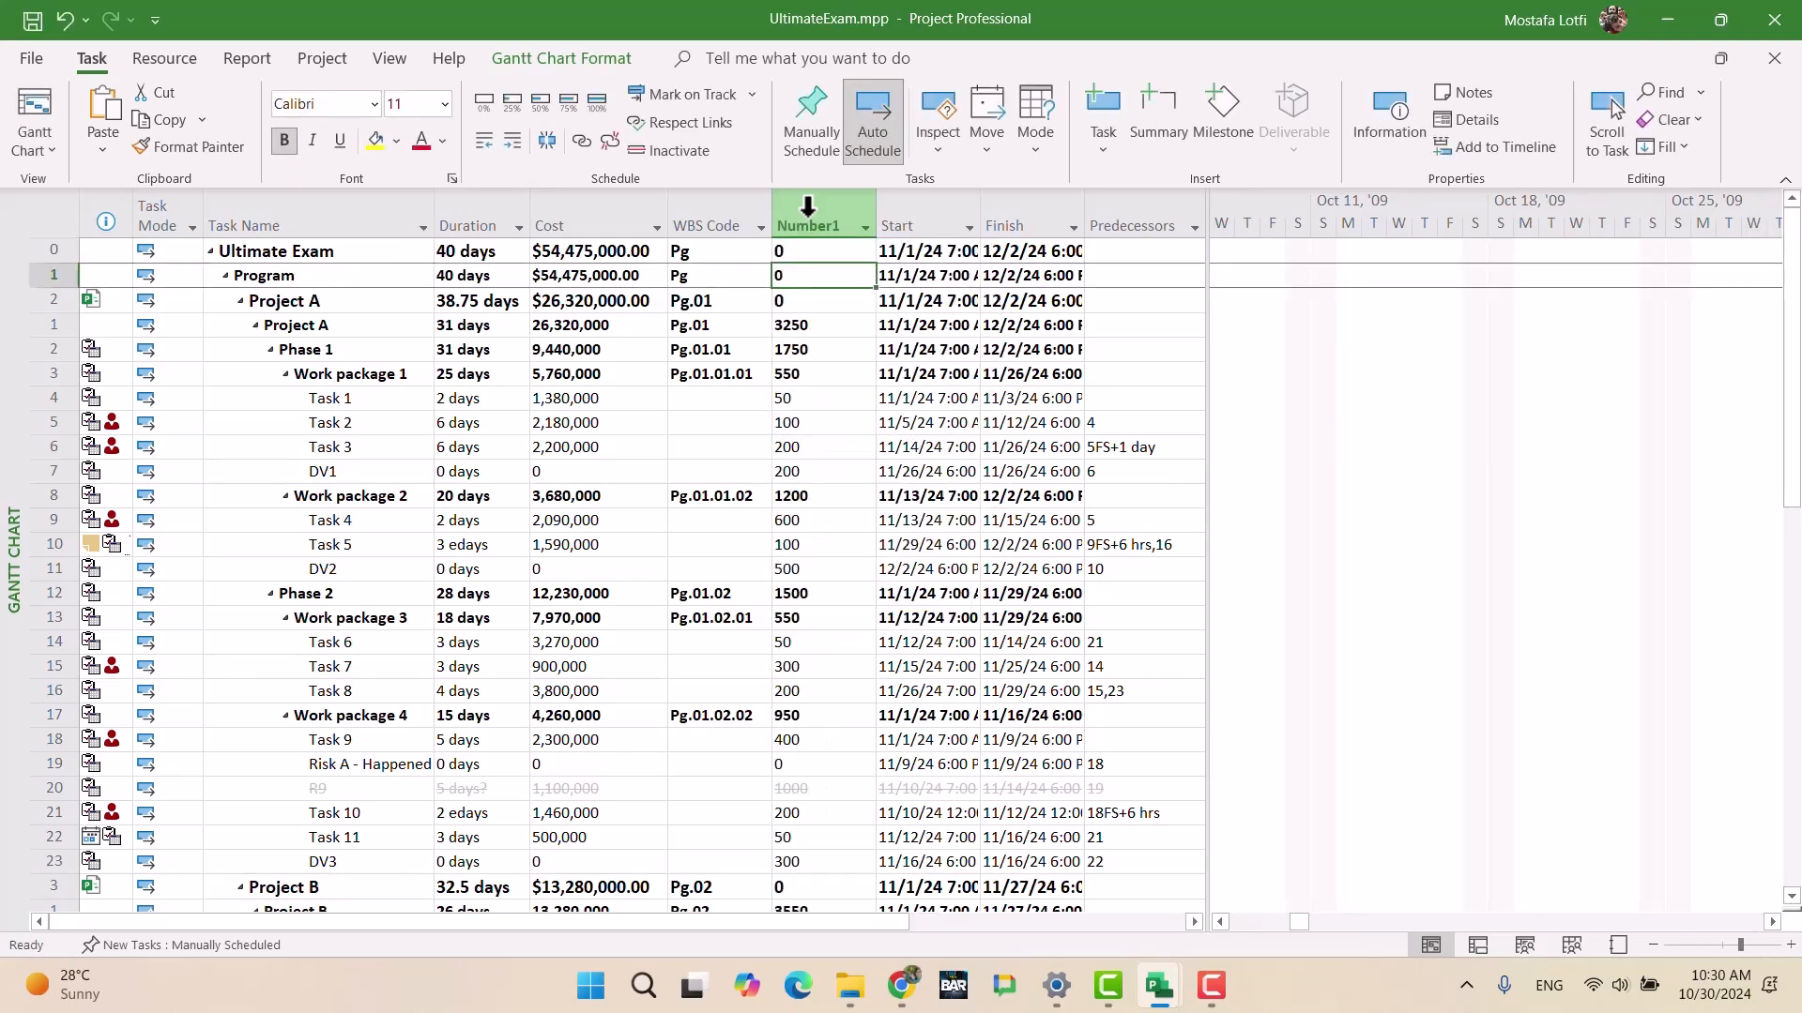
click(806, 208)
right_click(799, 217)
Step: Rename the Number1 custom field to Value and set its summary-row rollup to Sum
click(925, 590)
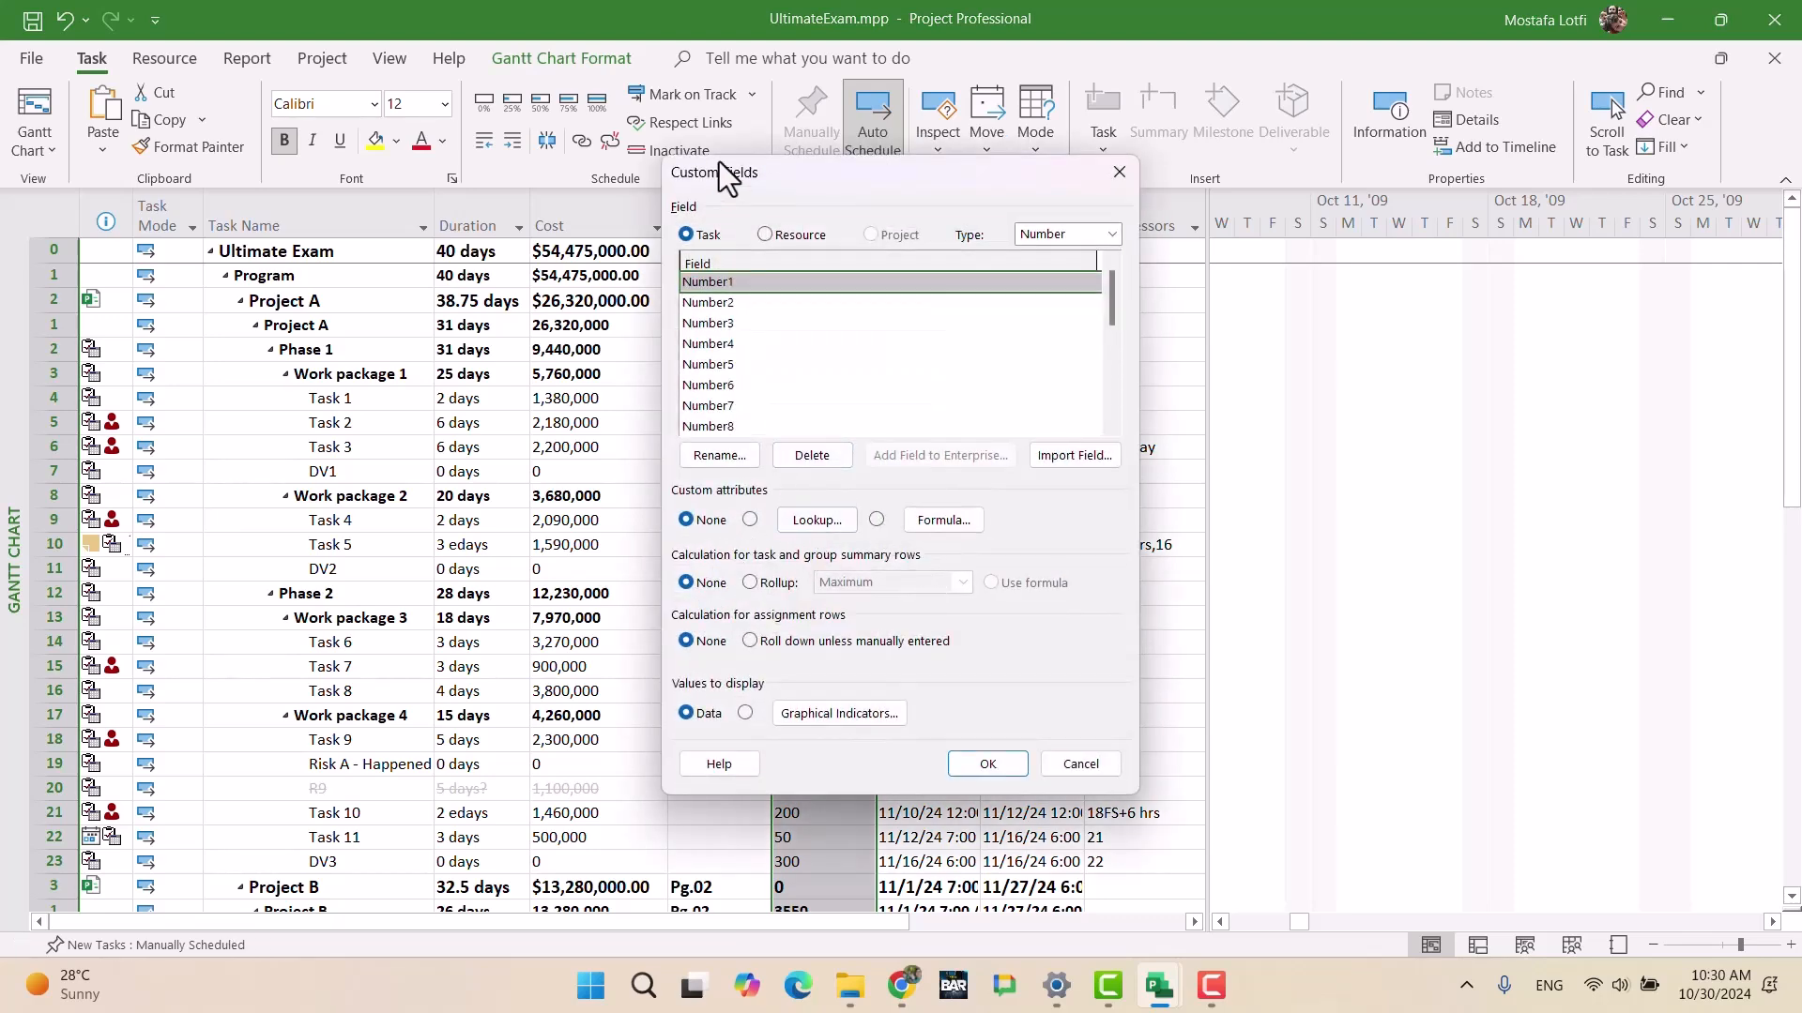
click(724, 455)
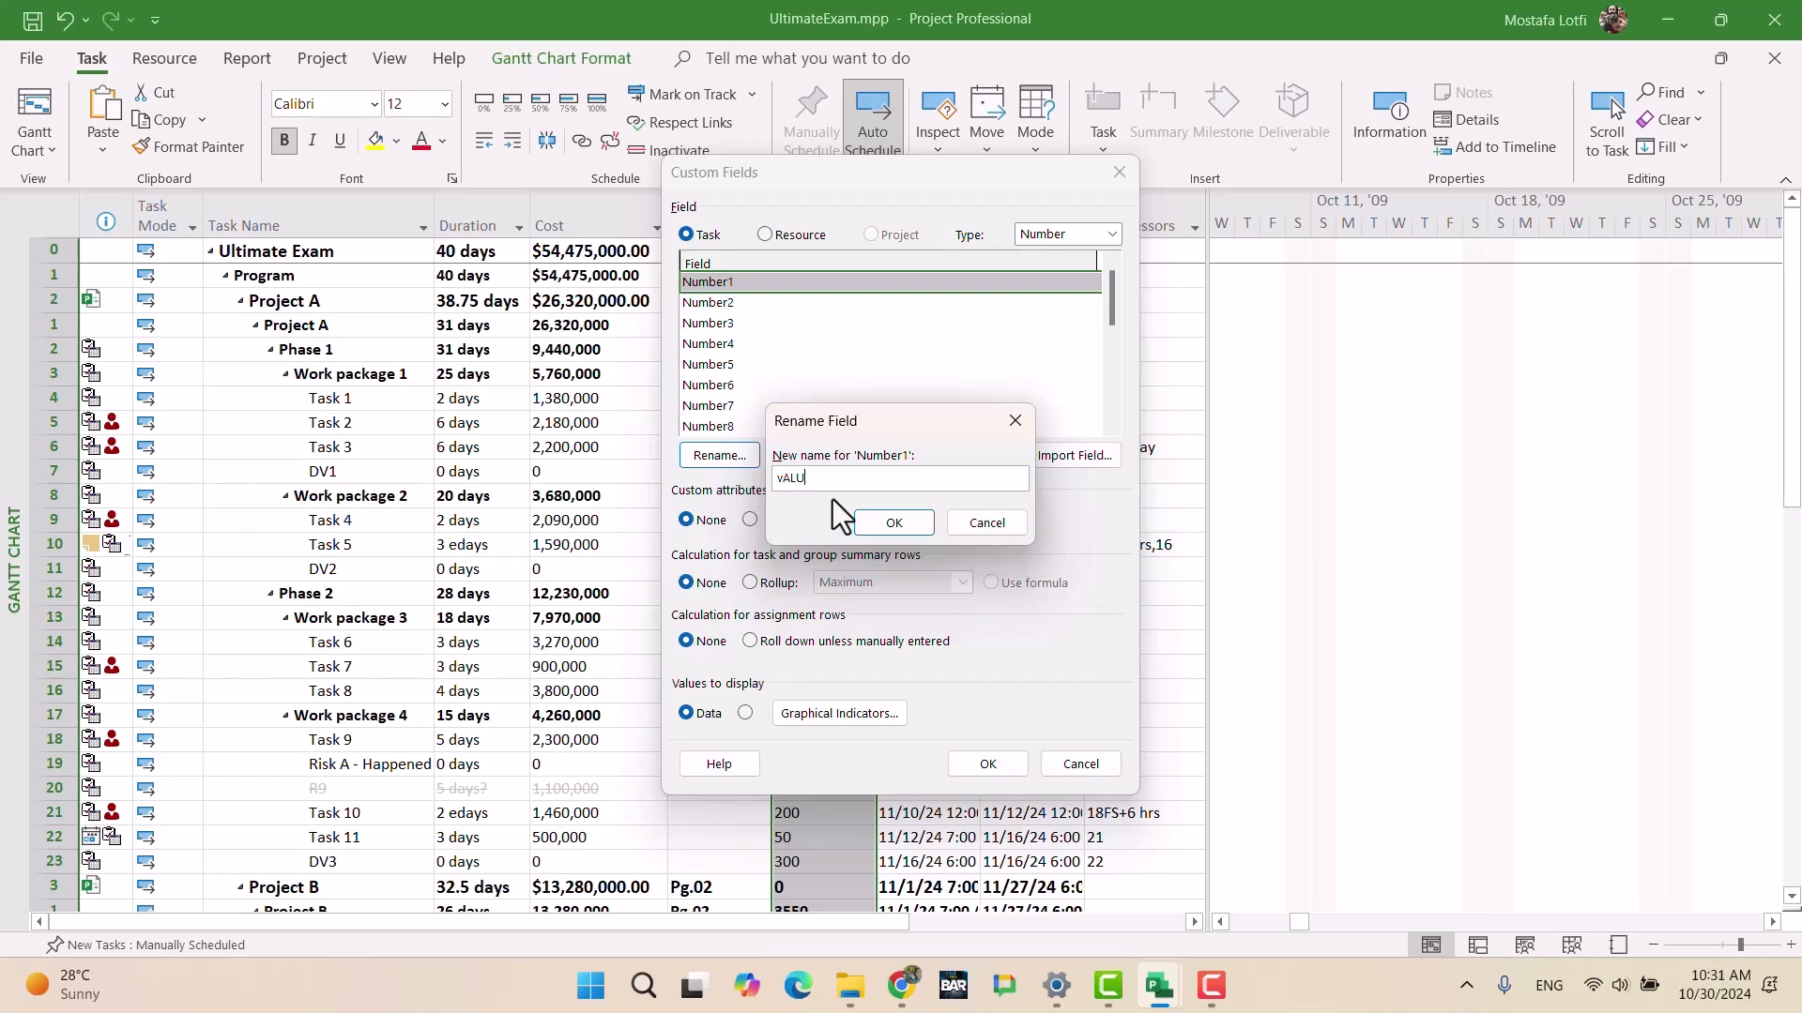
text(Value)
key(Return)
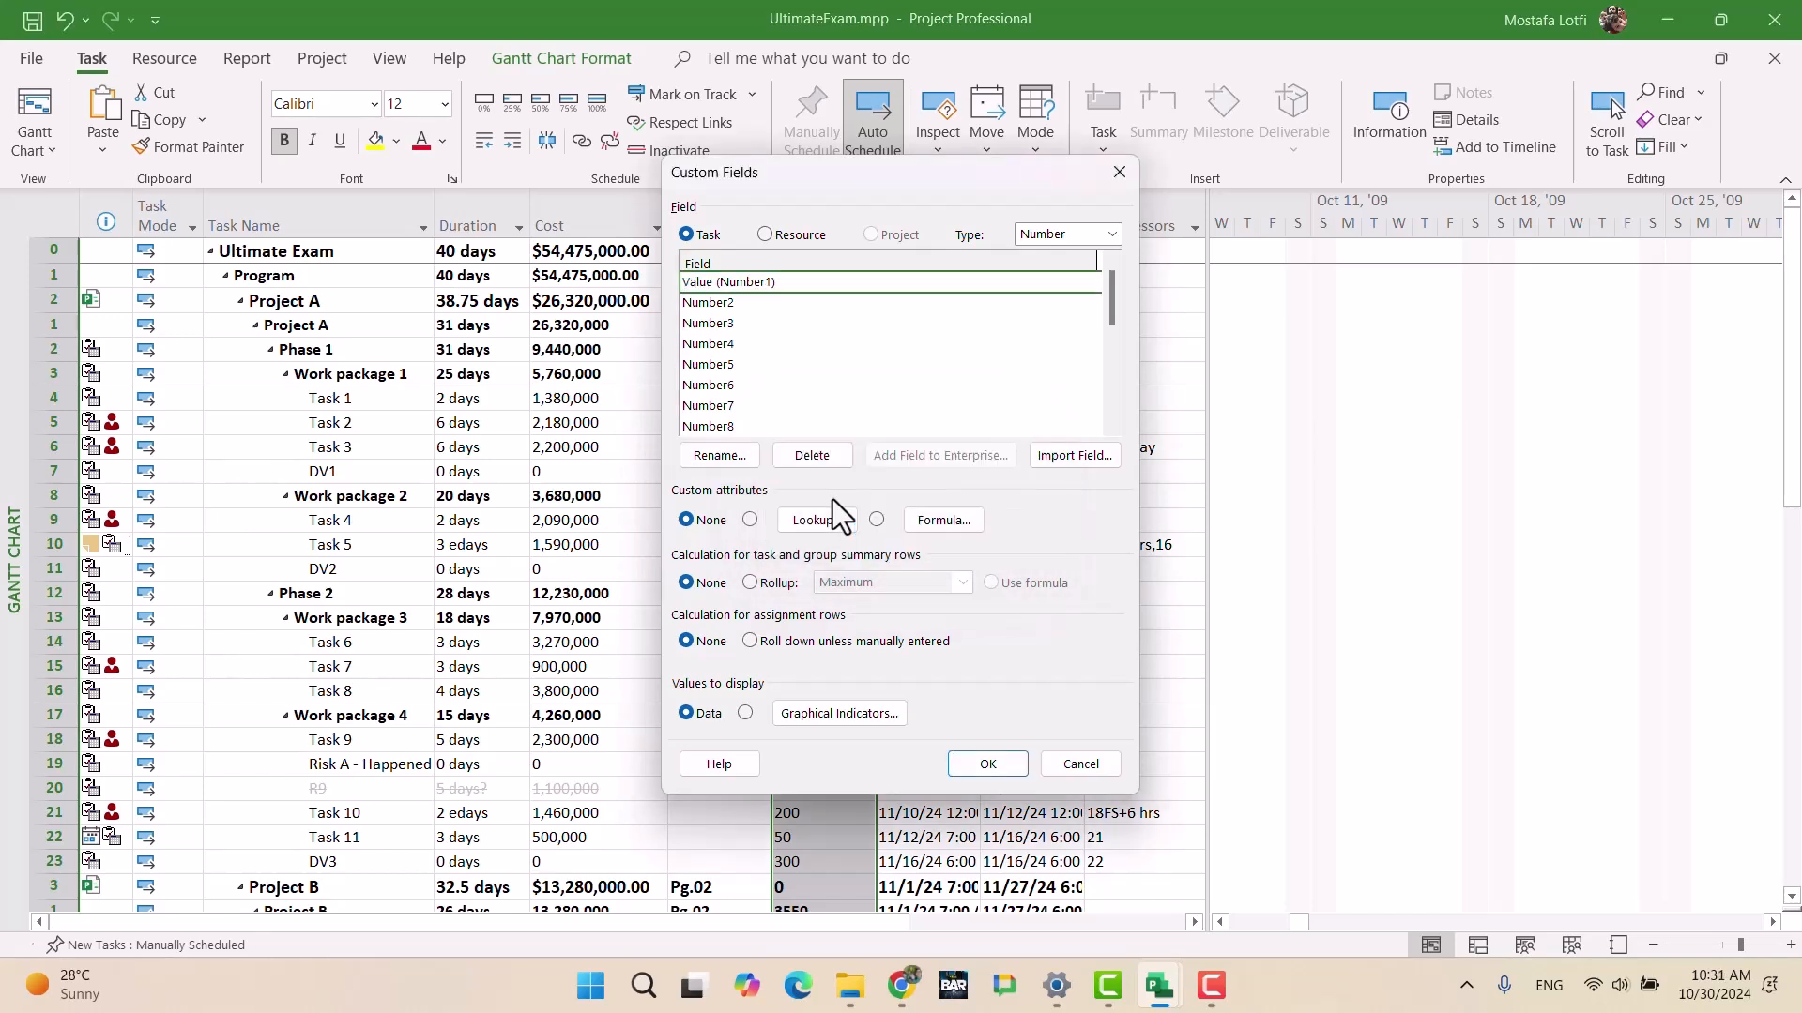
click(751, 584)
click(897, 583)
click(891, 730)
click(1012, 760)
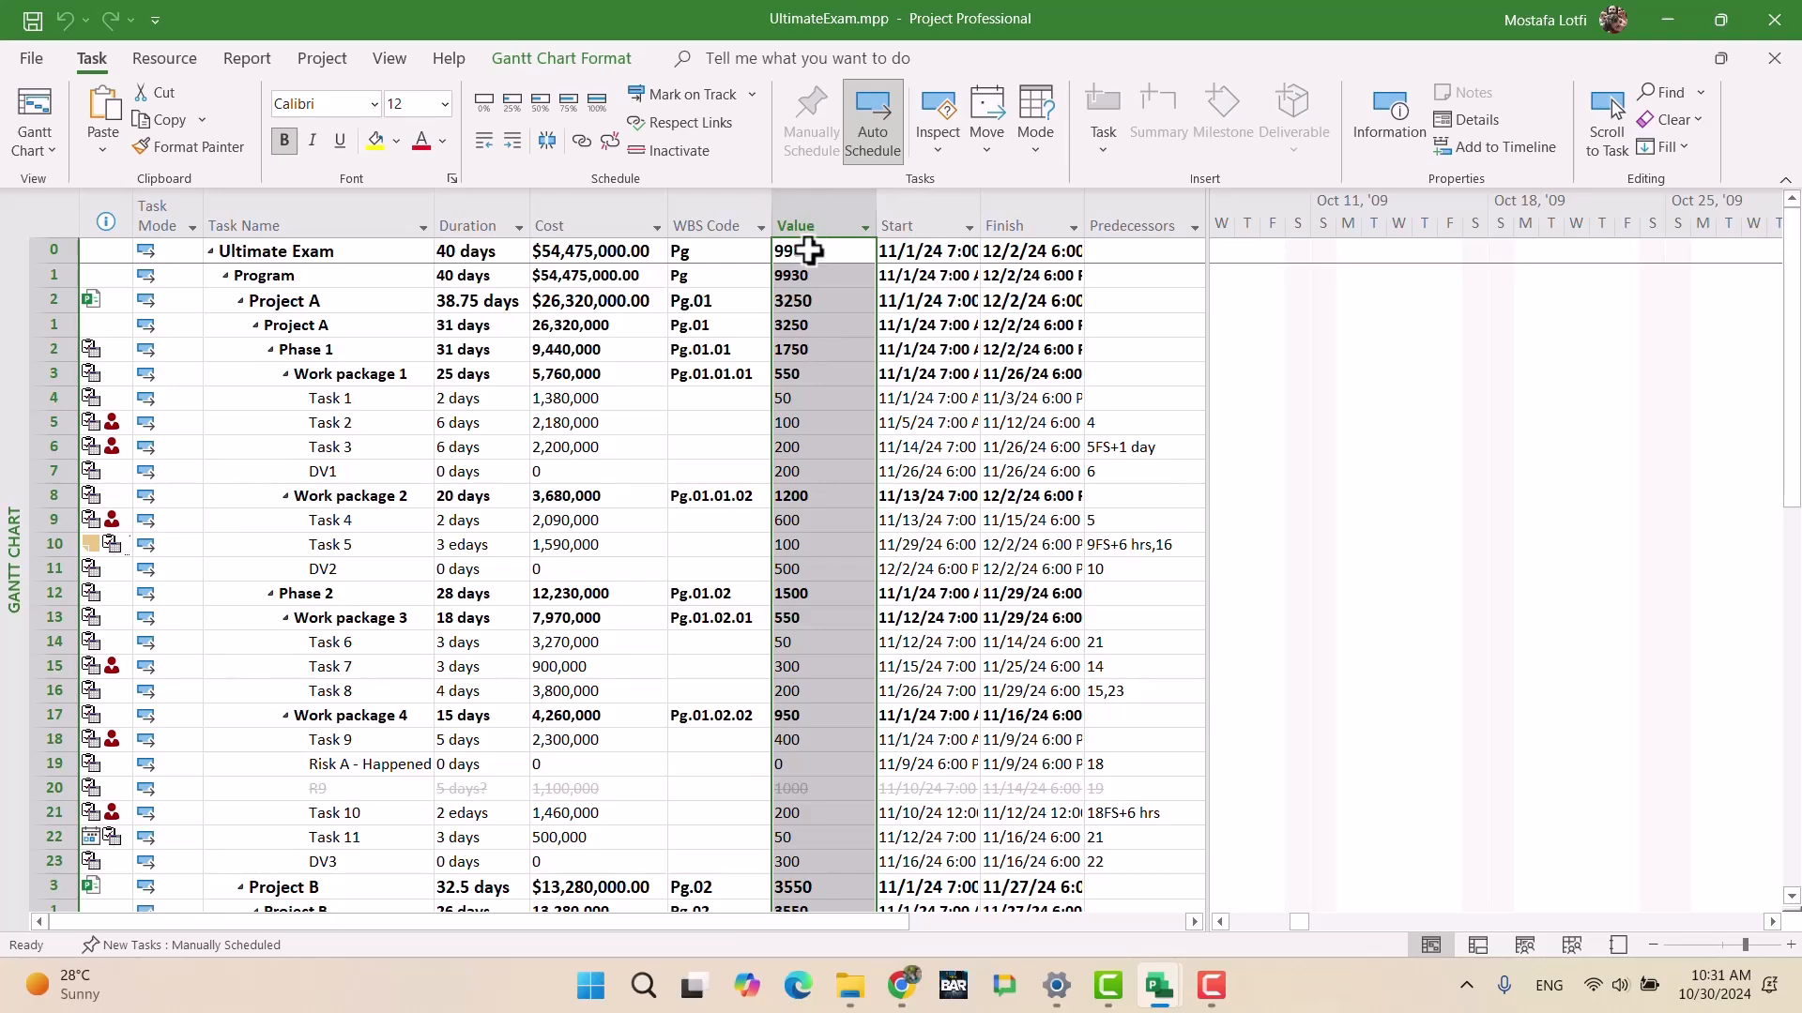
Step: Collapse Project A, Project B and Project C down to their summary rows
click(807, 422)
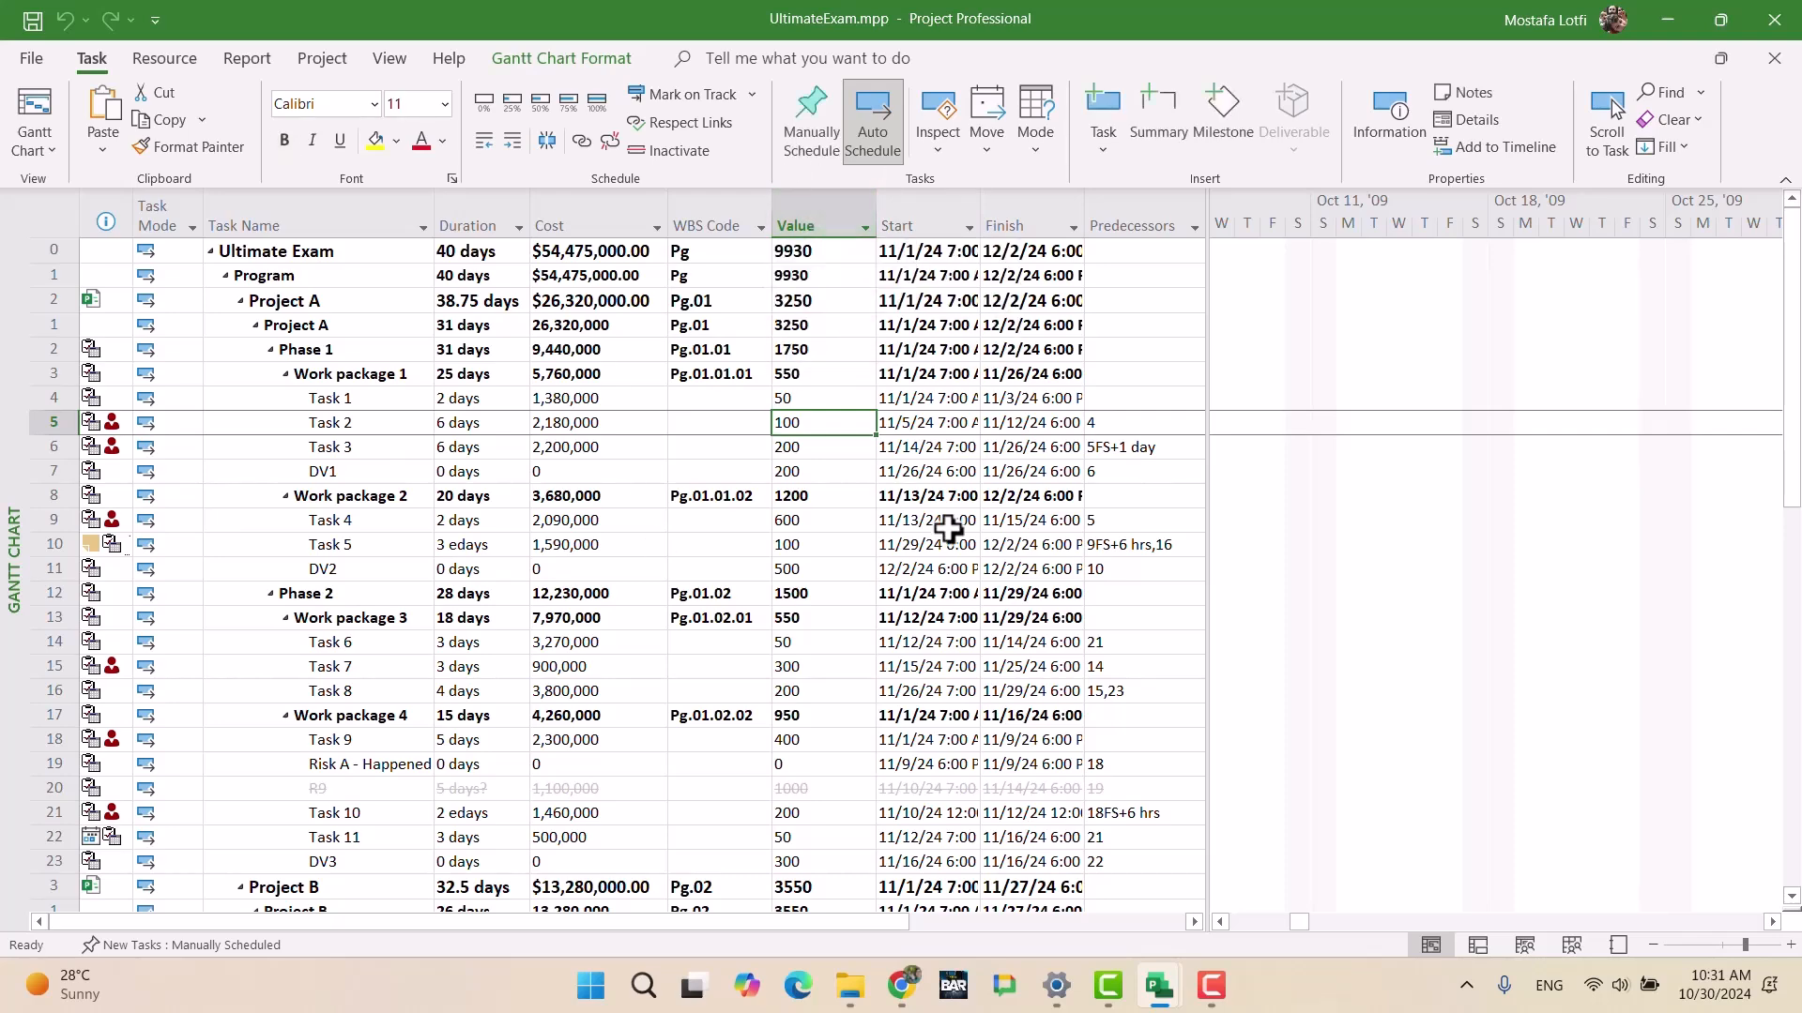
click(240, 301)
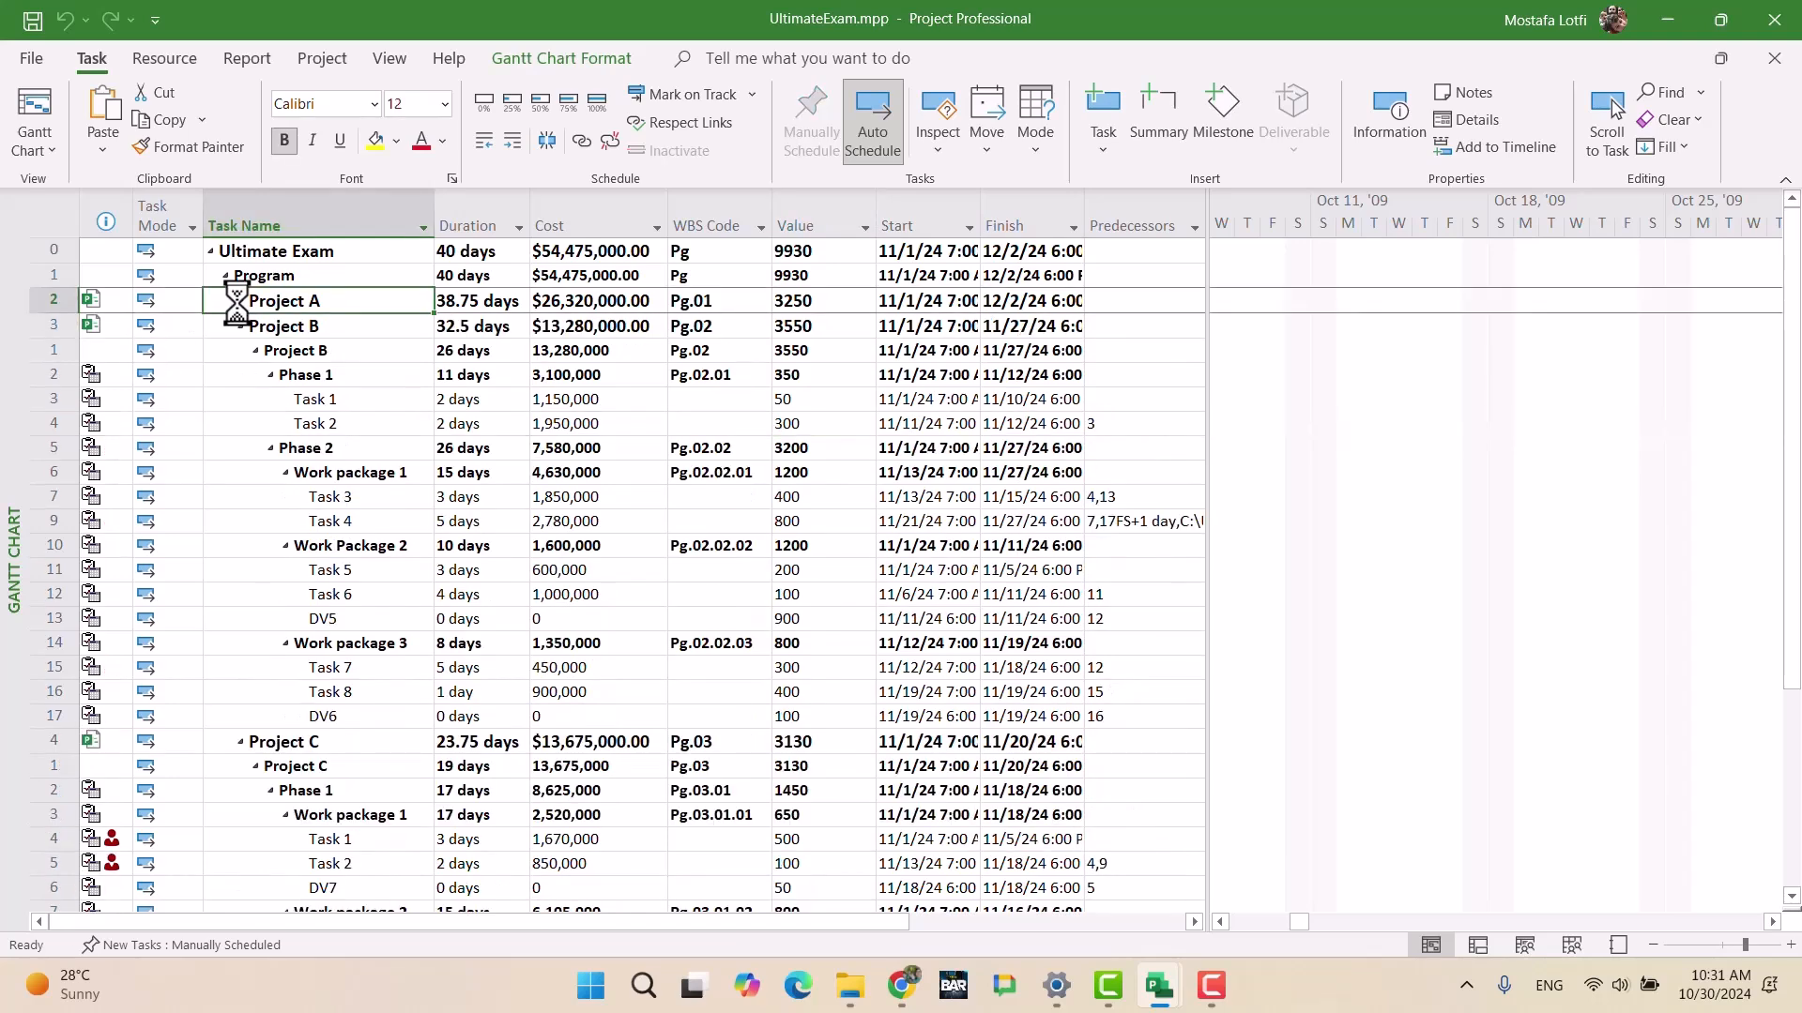
click(239, 327)
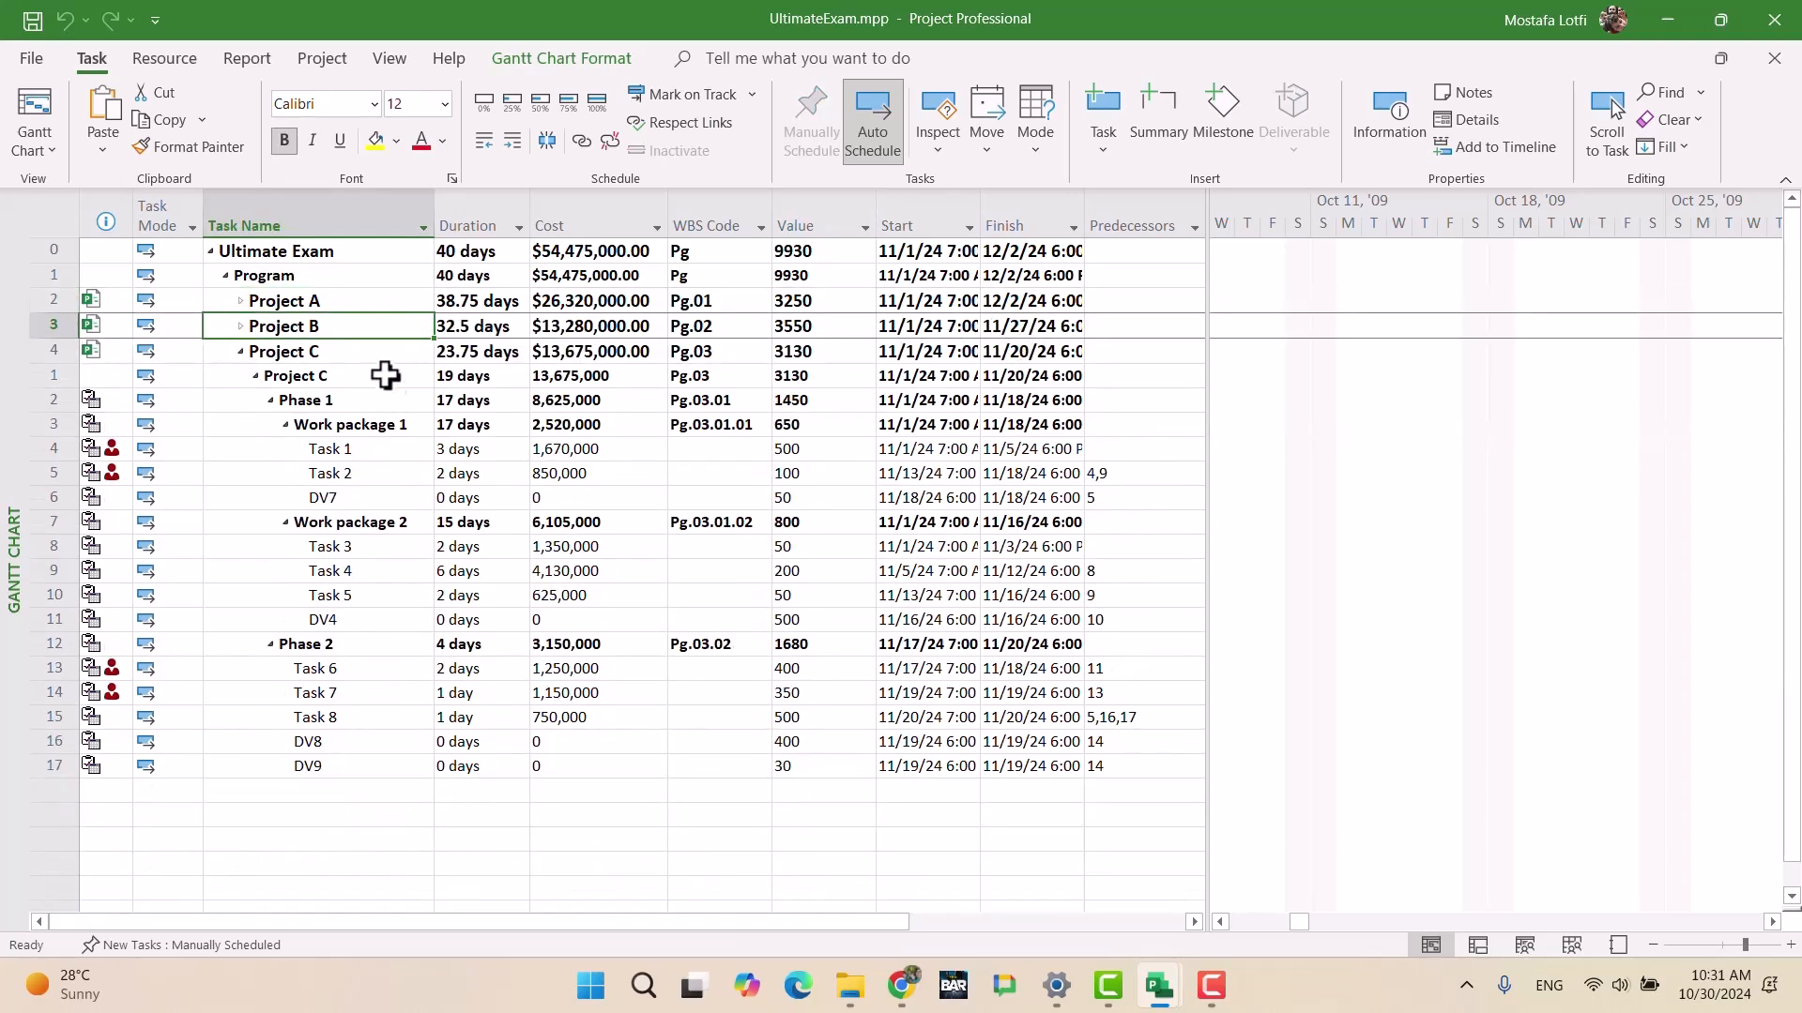
click(241, 352)
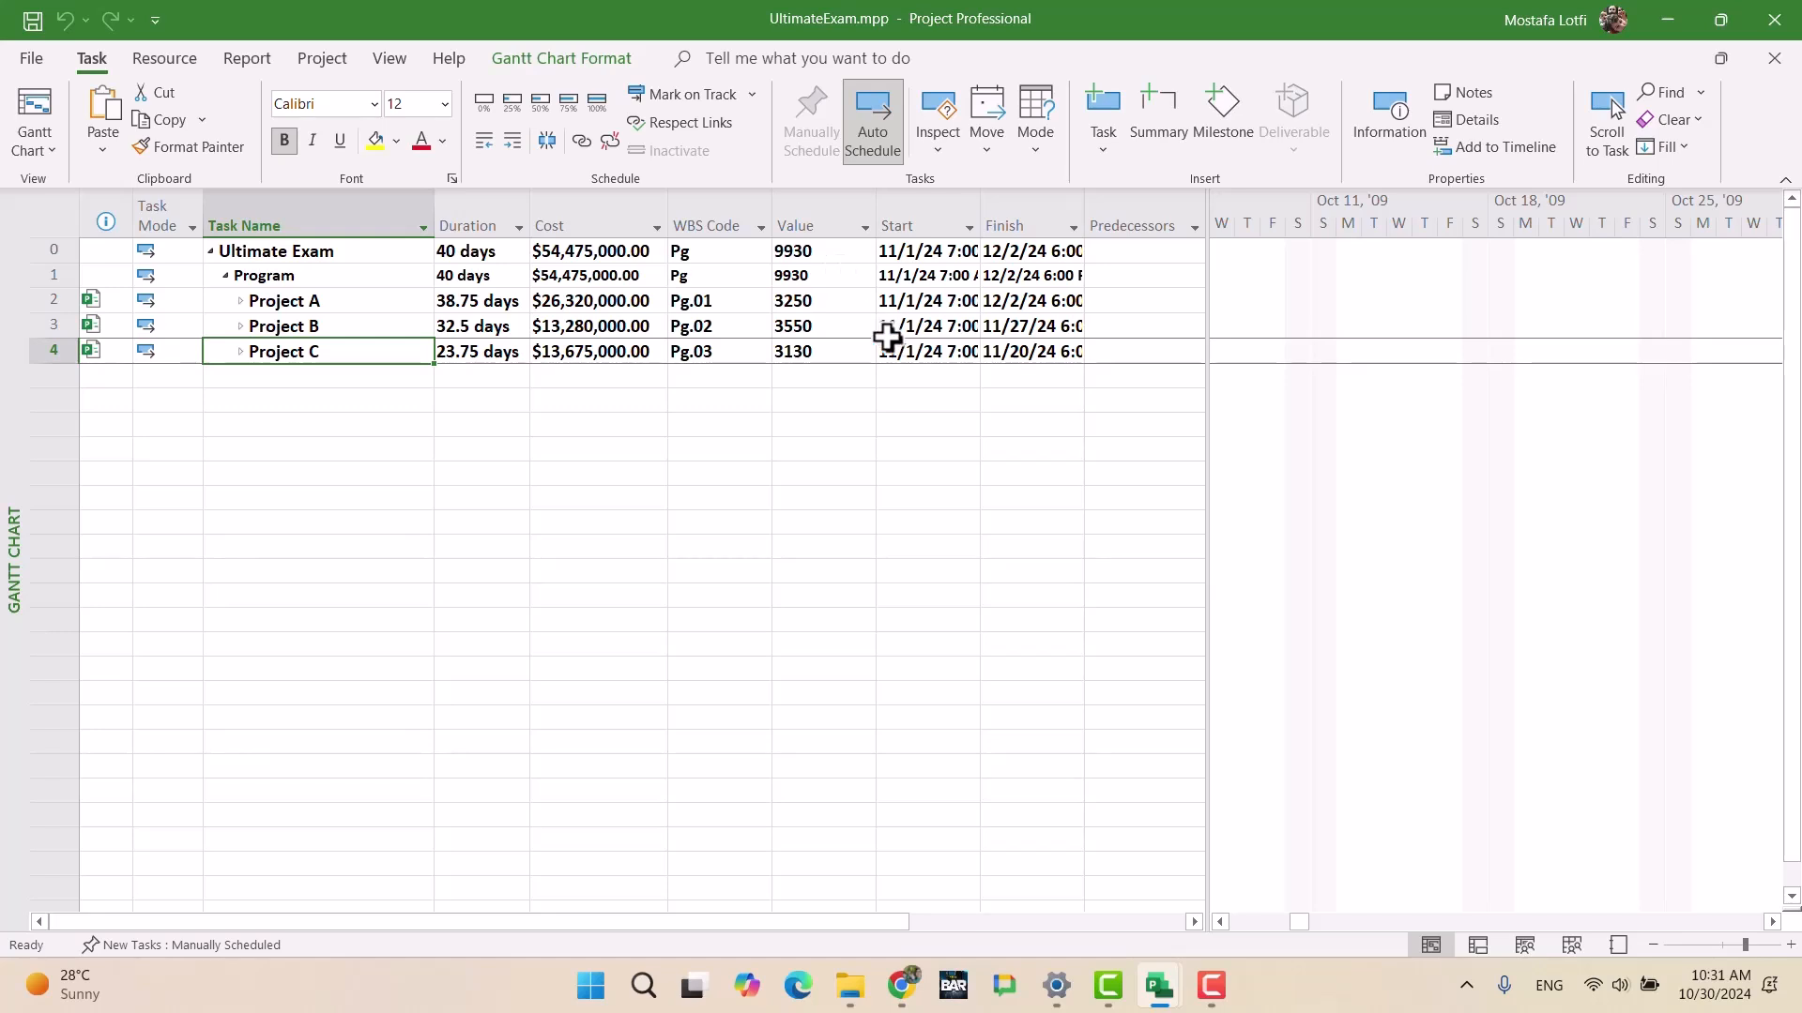
Step: Insert a Number2 column to the left of the Start column
click(927, 216)
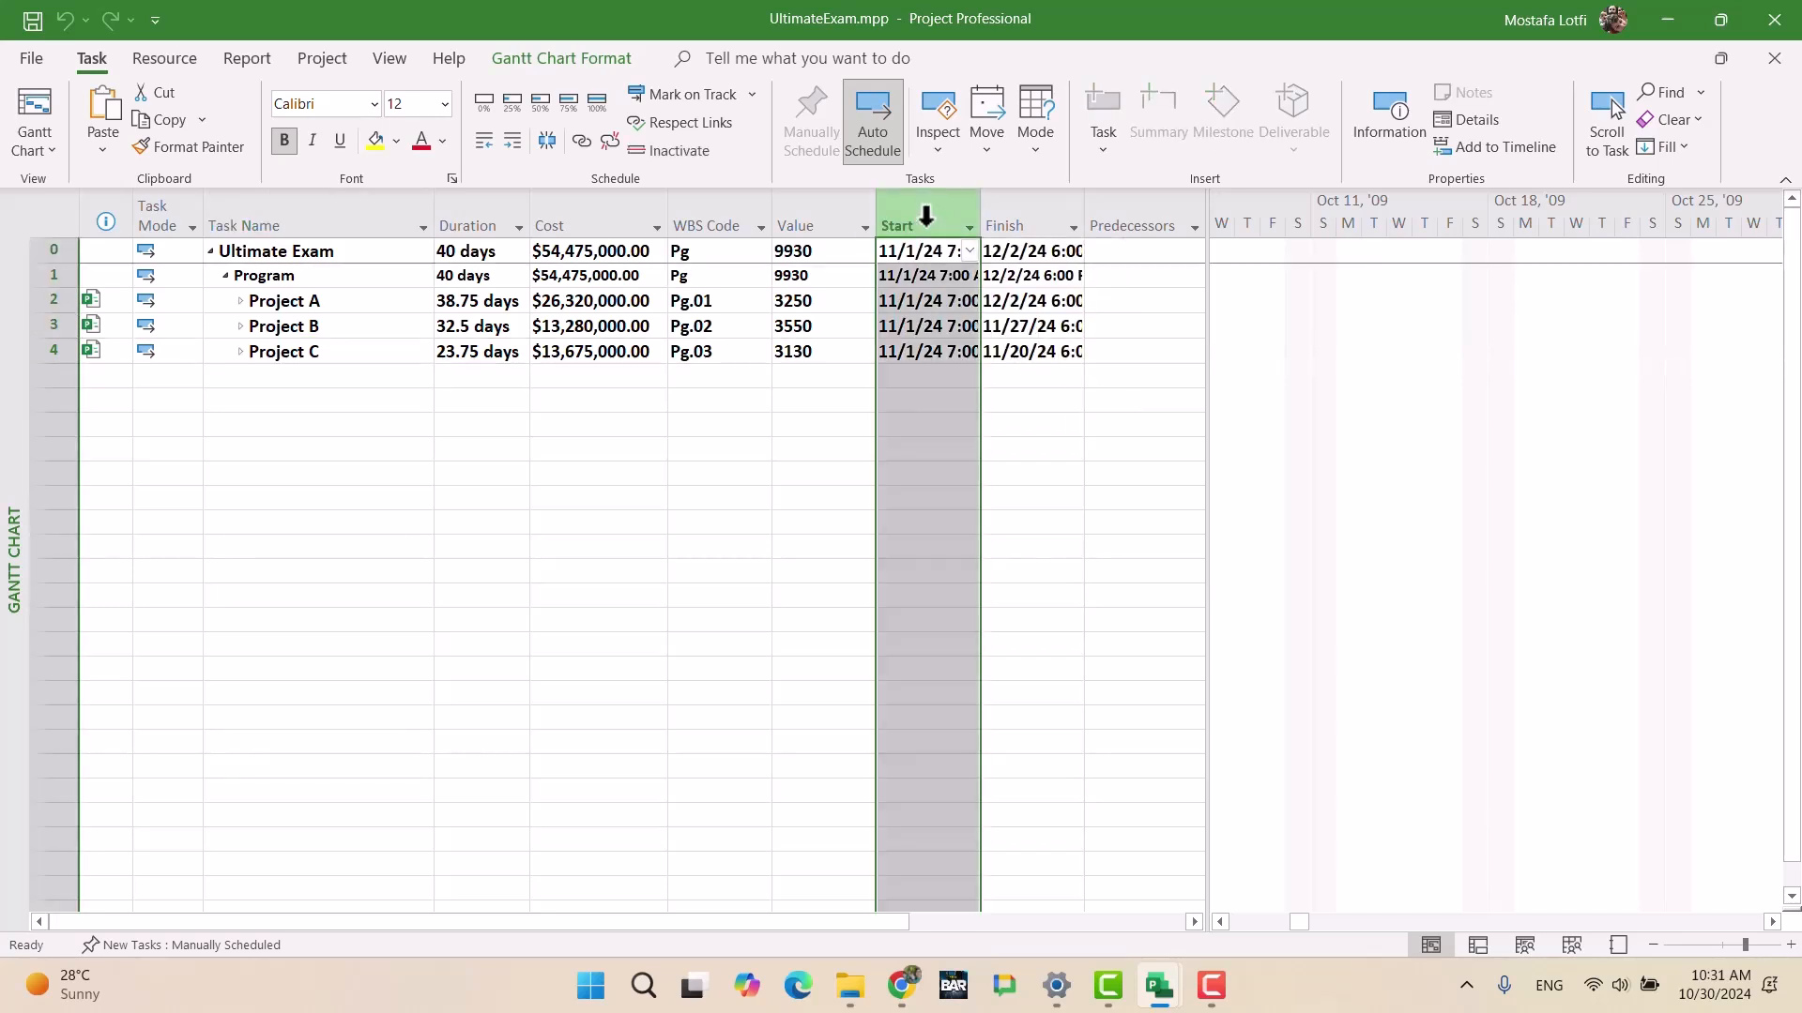
key(Insert)
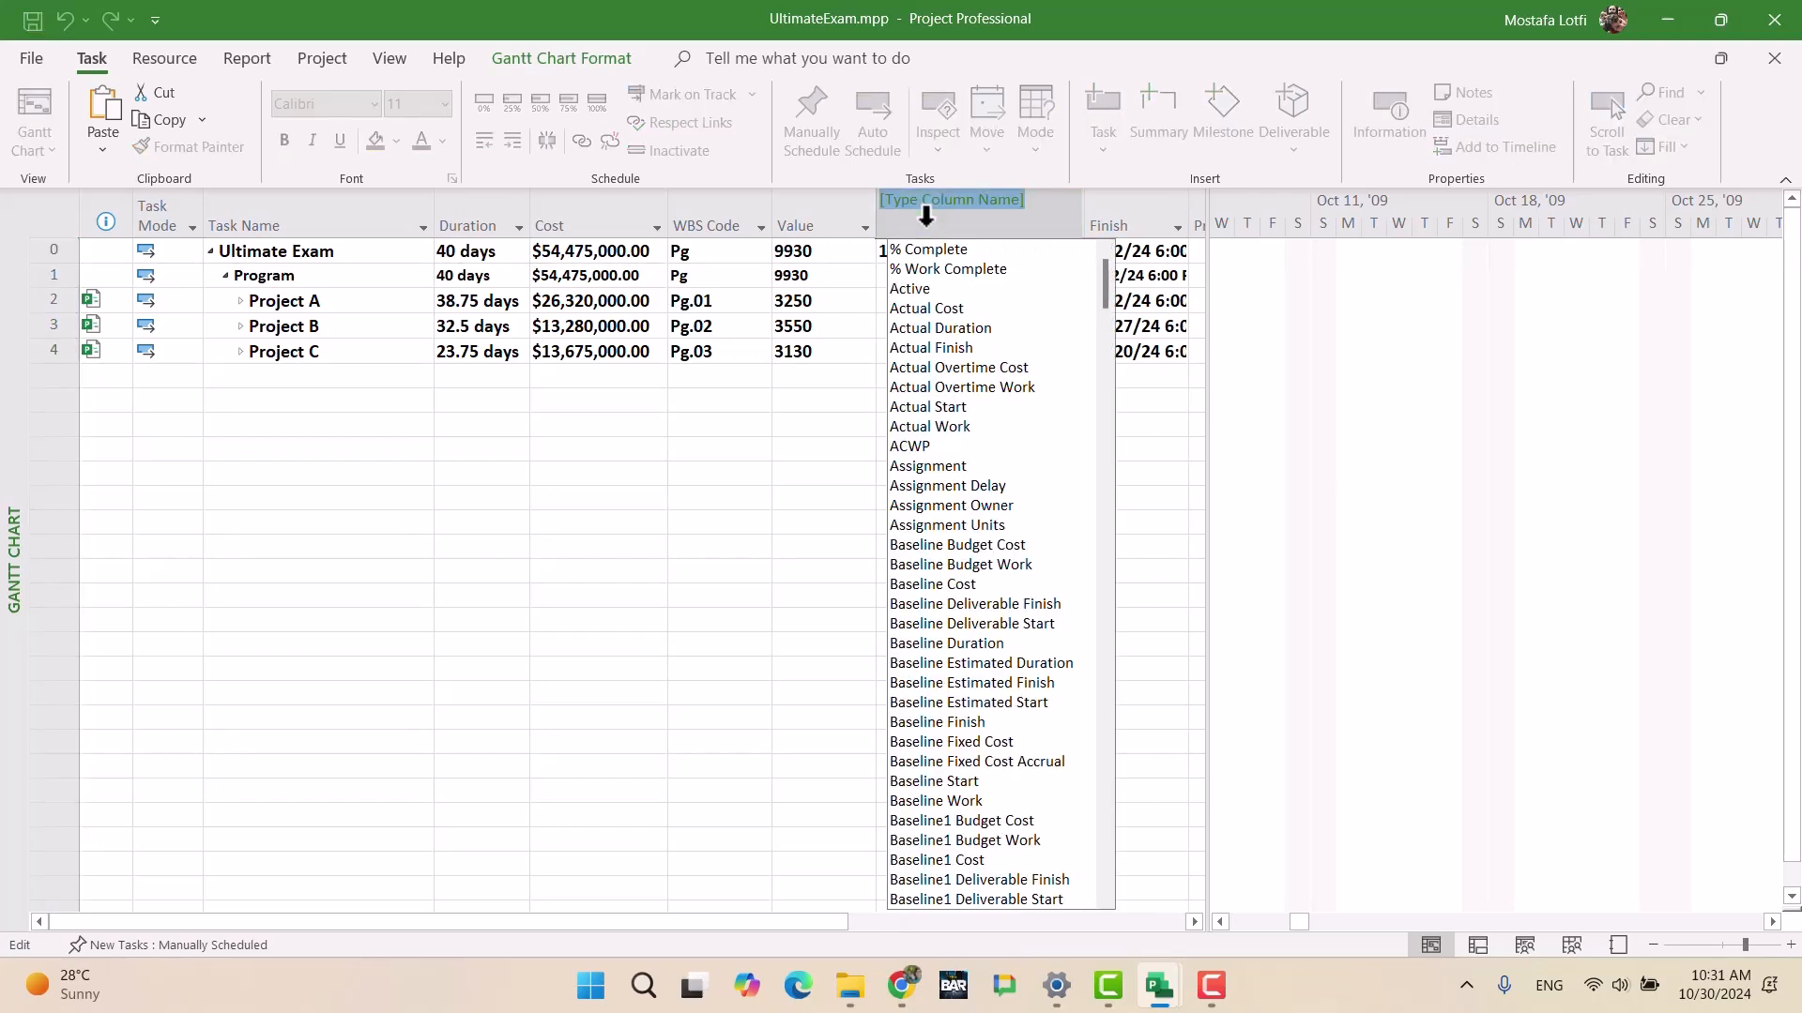
text(numbe)
key(Down)
key(Down)
key(Down)
key(Down)
key(Down)
key(Down)
key(Down)
key(Down)
key(Down)
key(Down)
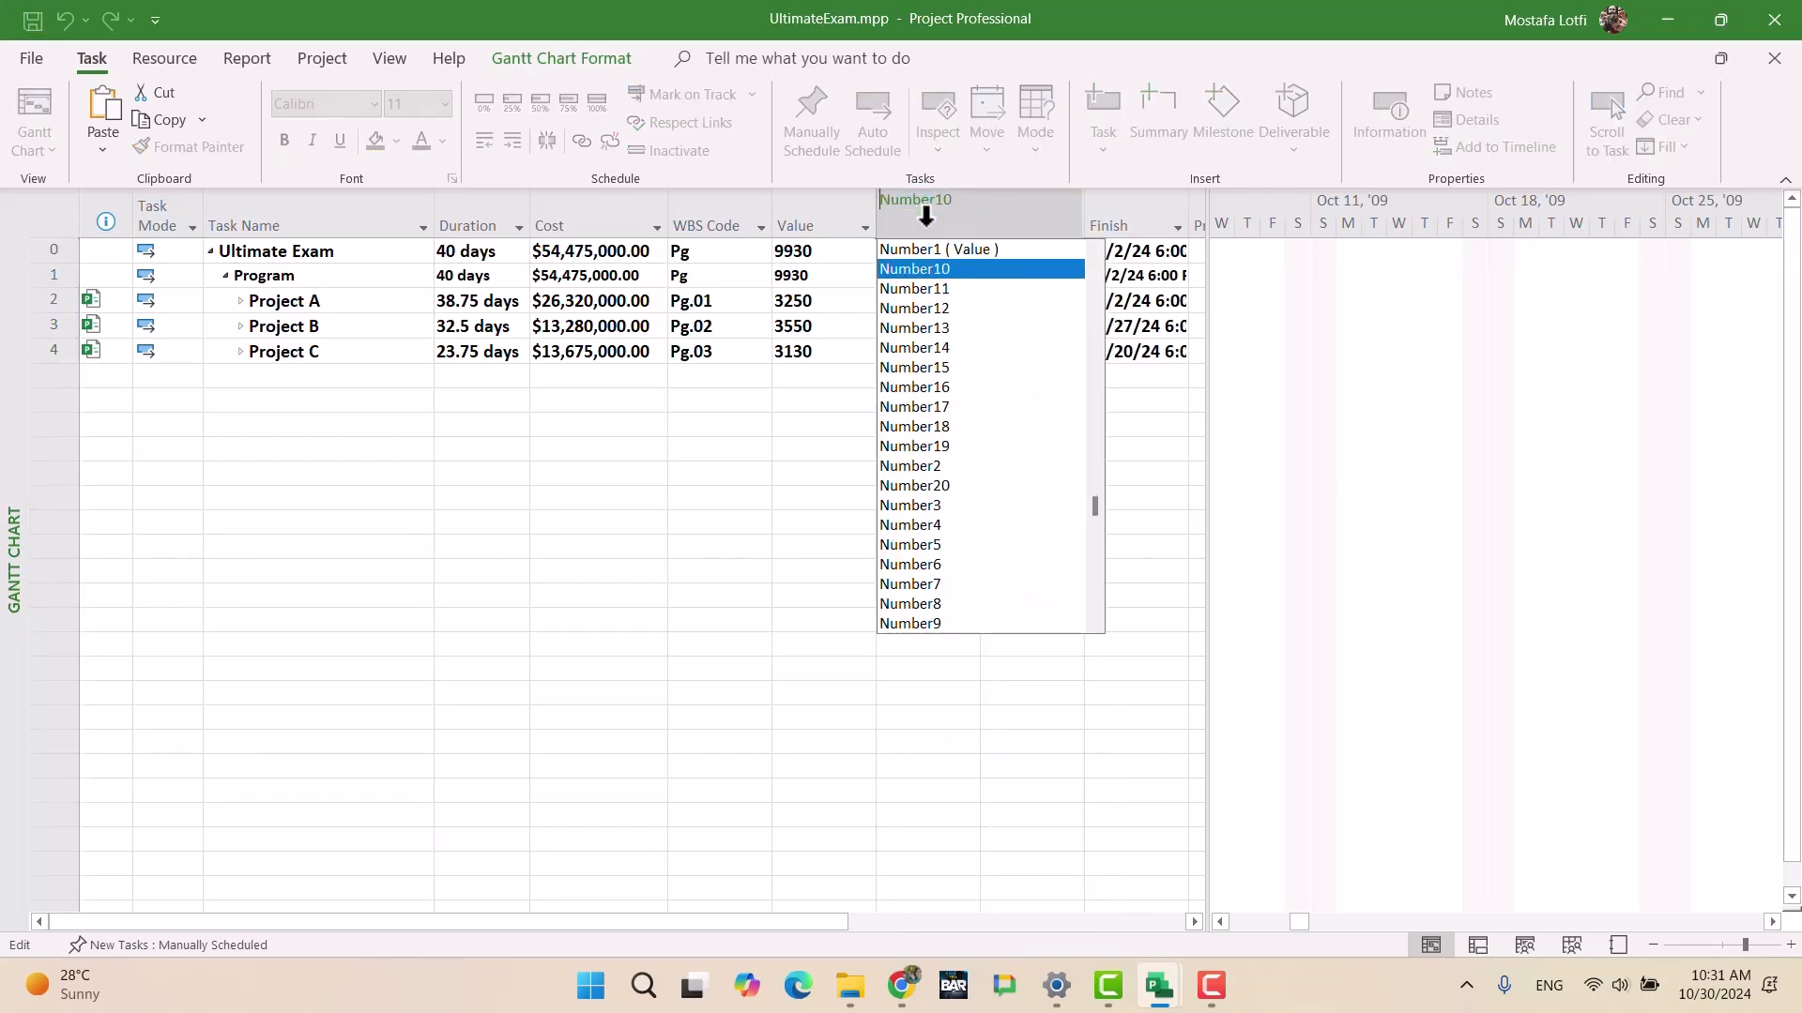
key(Down)
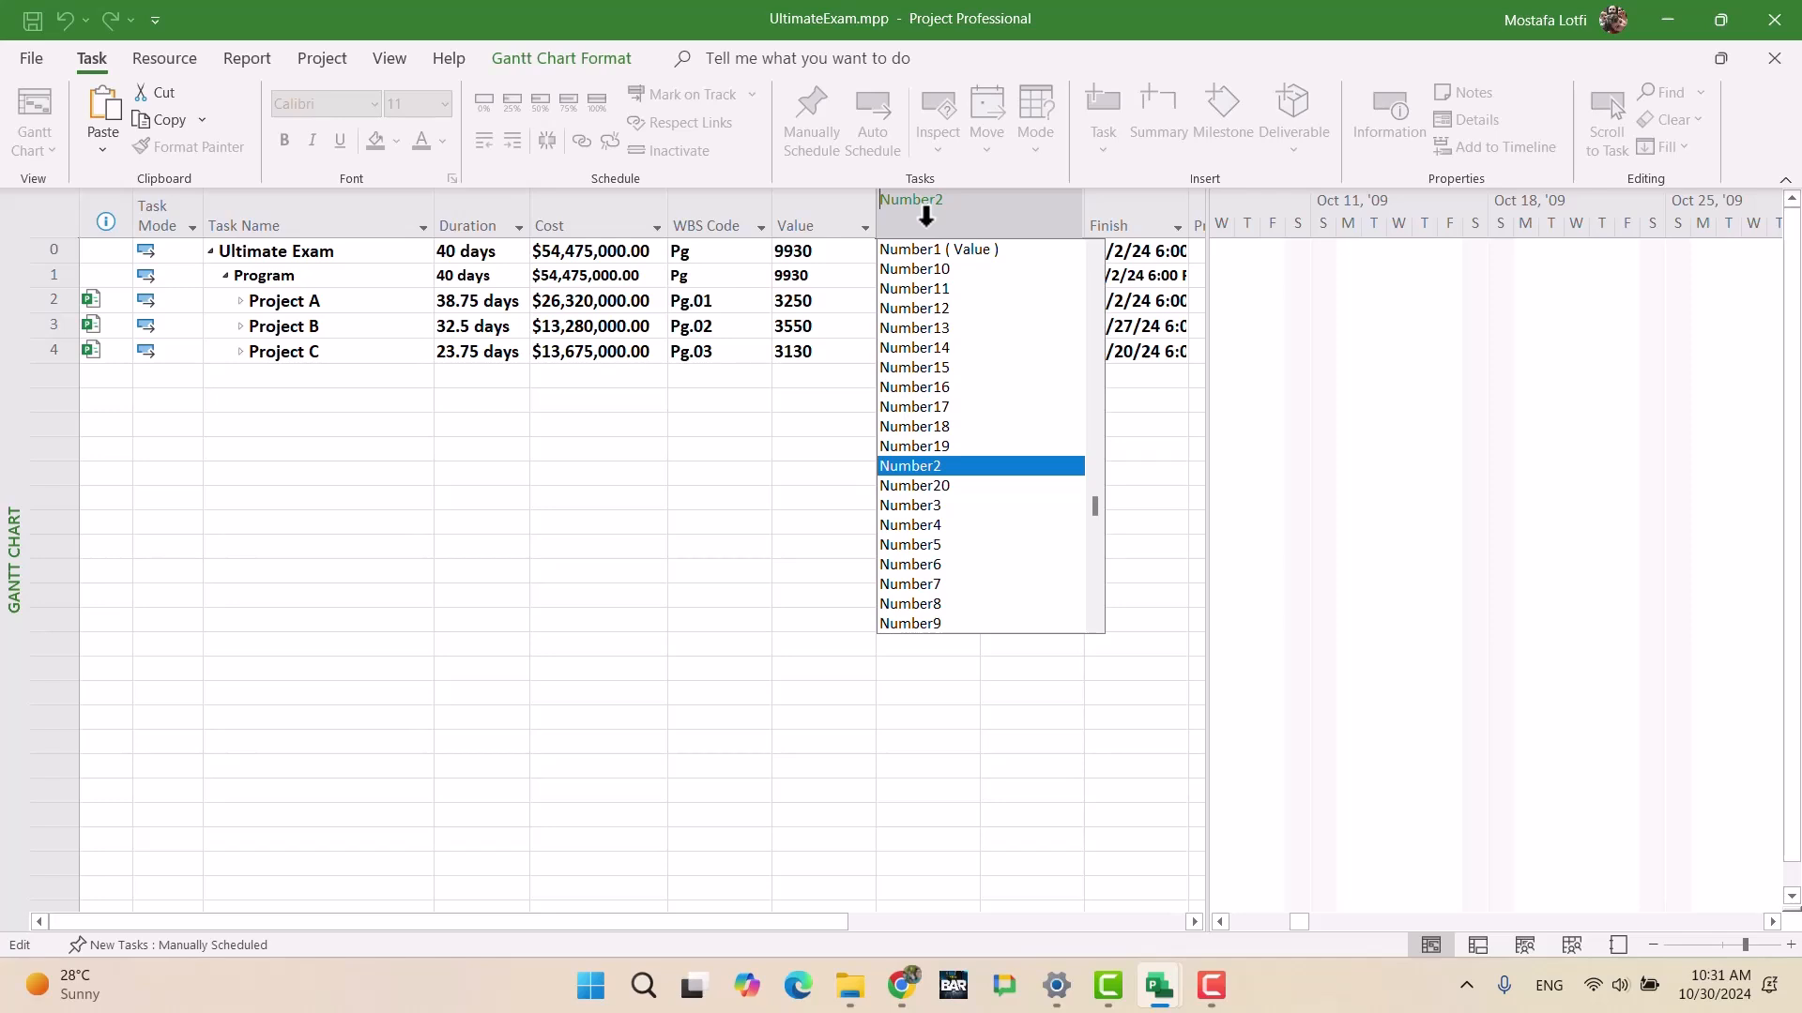
key(Return)
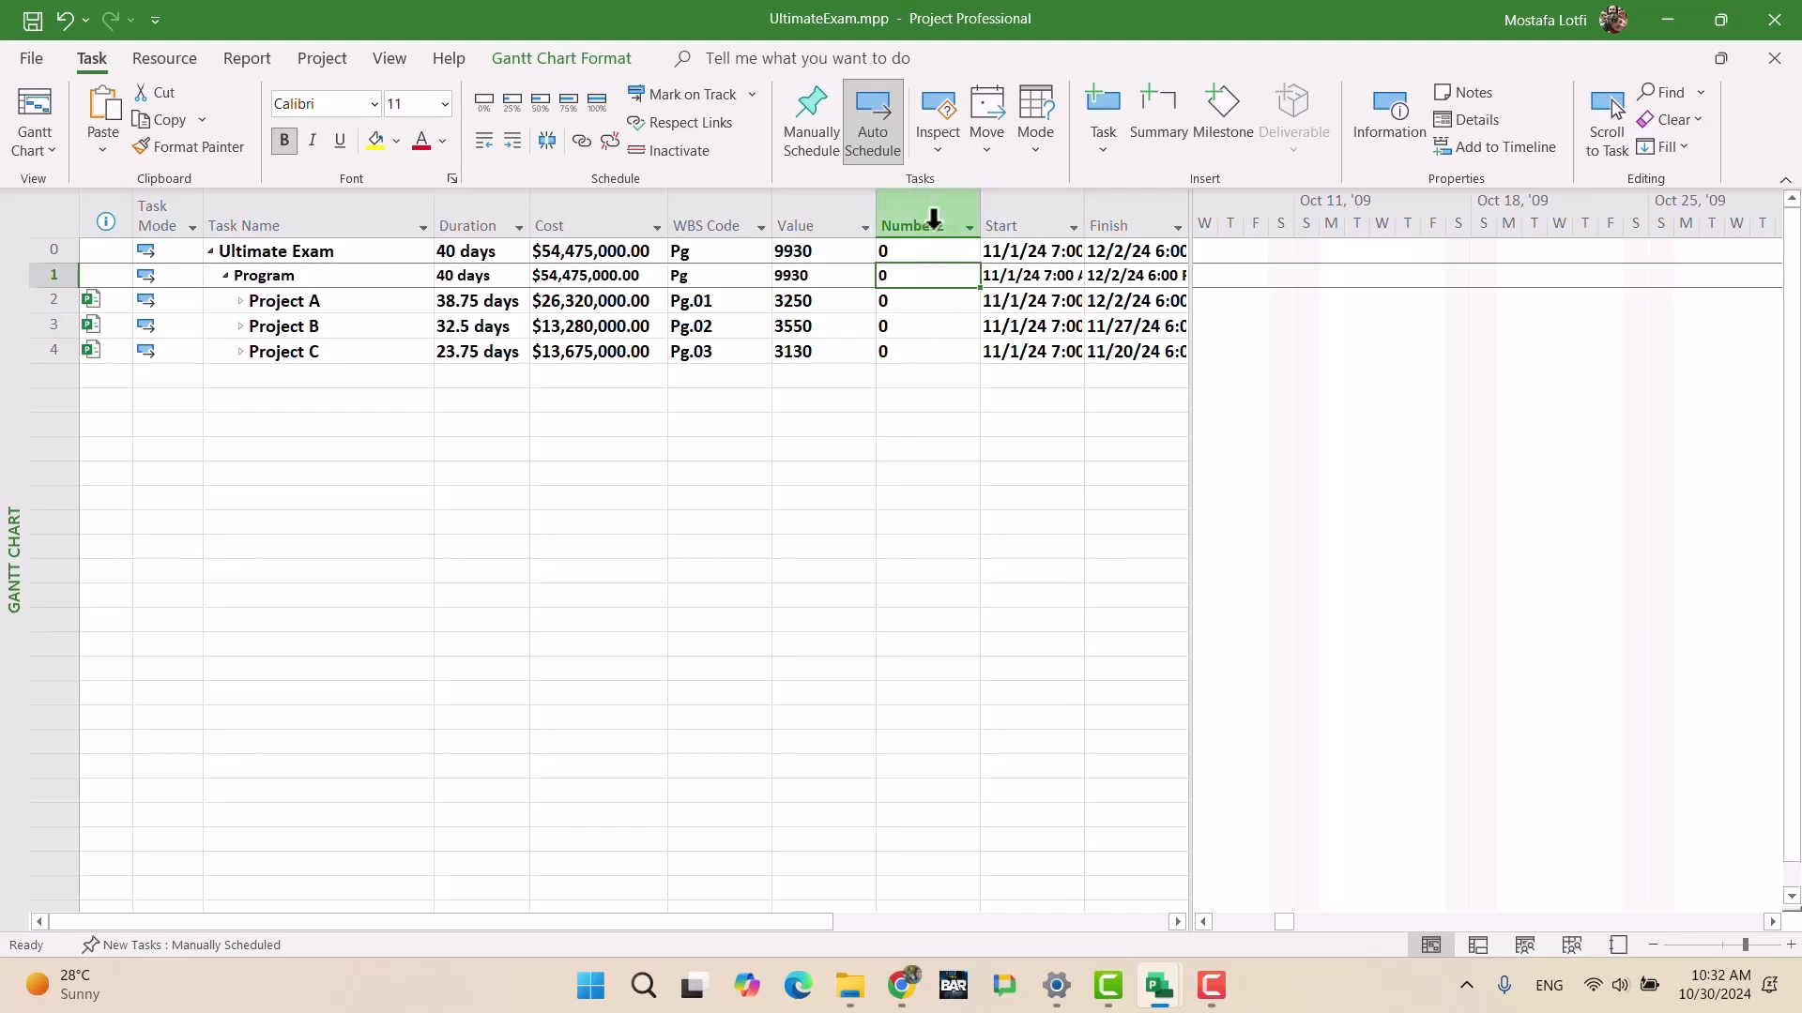
Step: Start a formula for the Number2 custom field by inserting the Value field
right_click(932, 222)
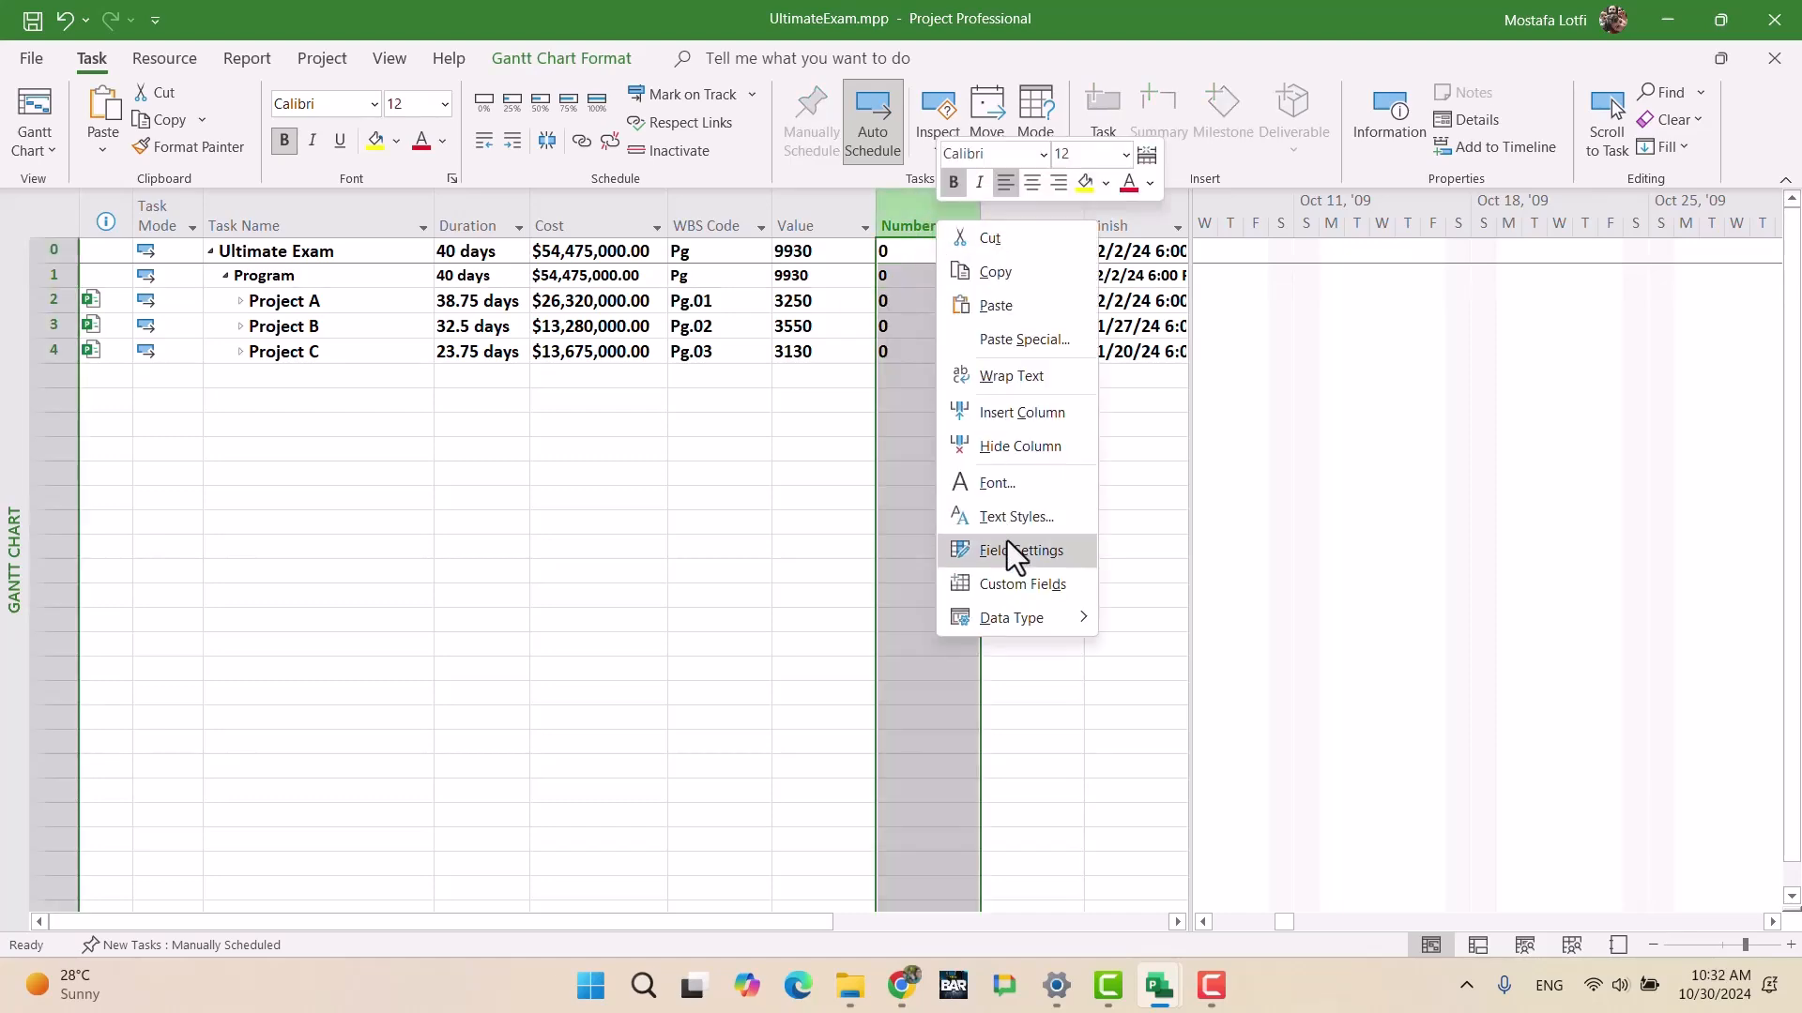
click(1000, 584)
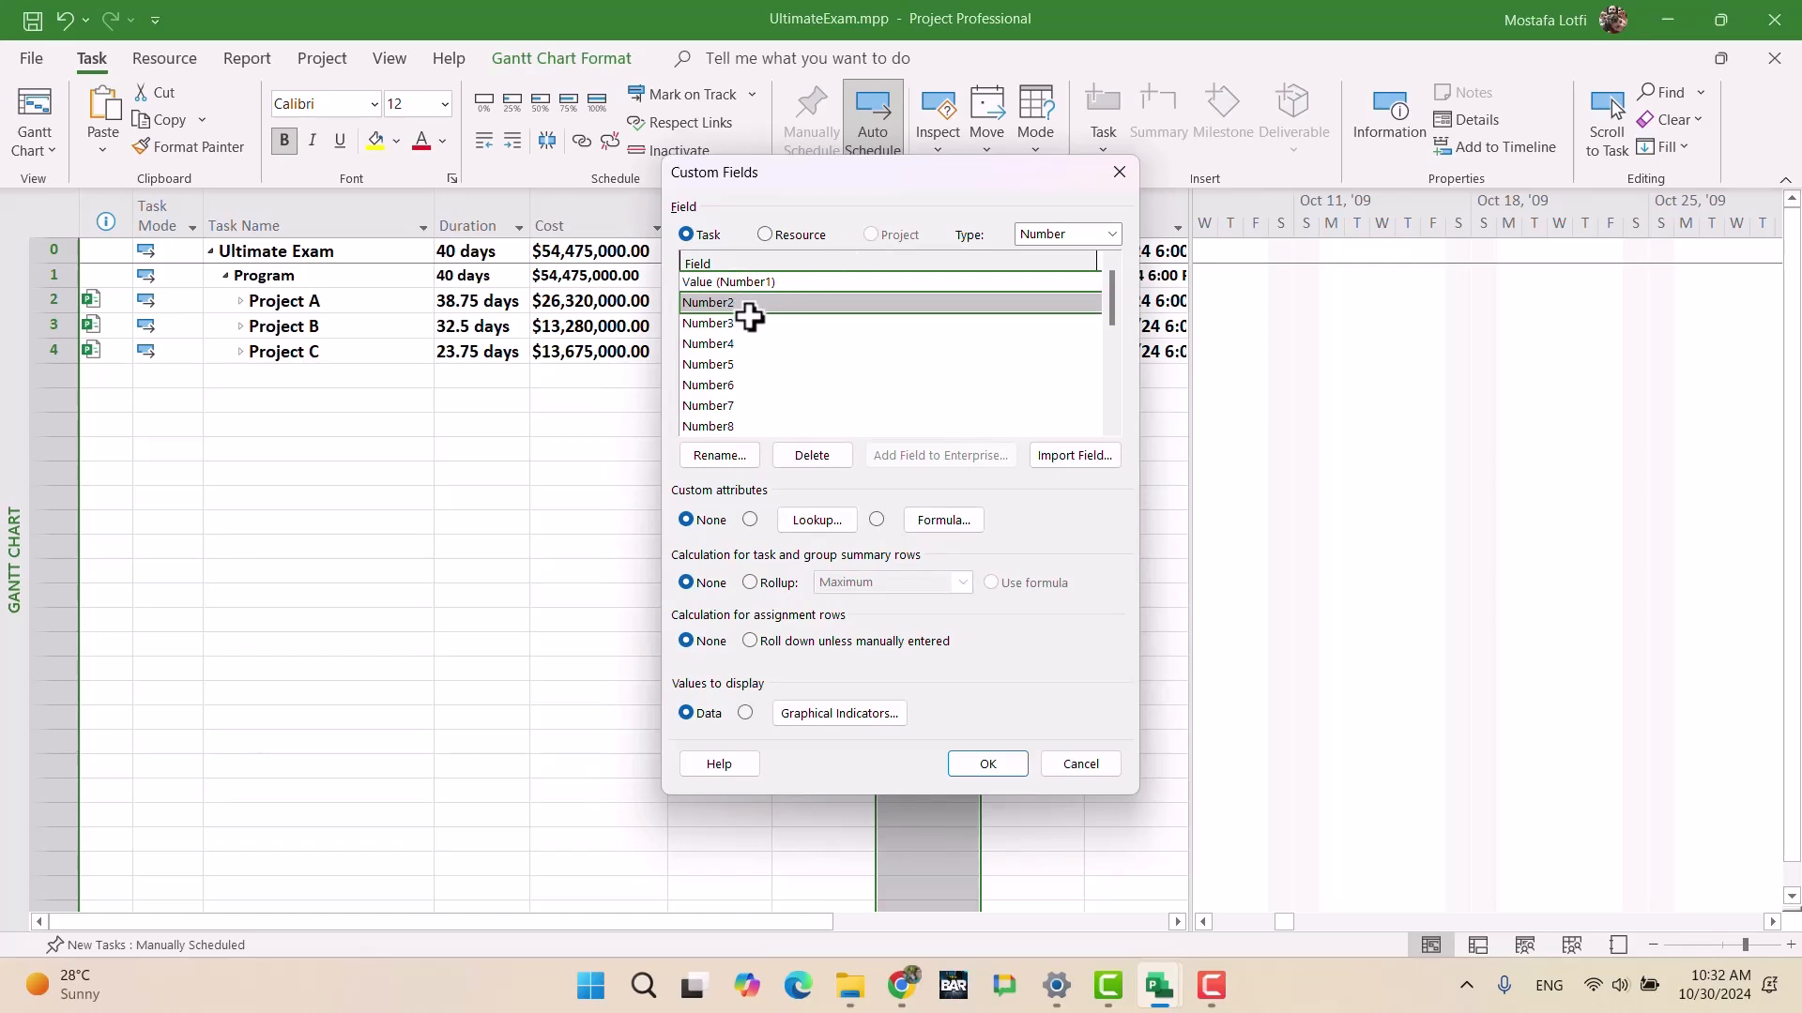
click(940, 522)
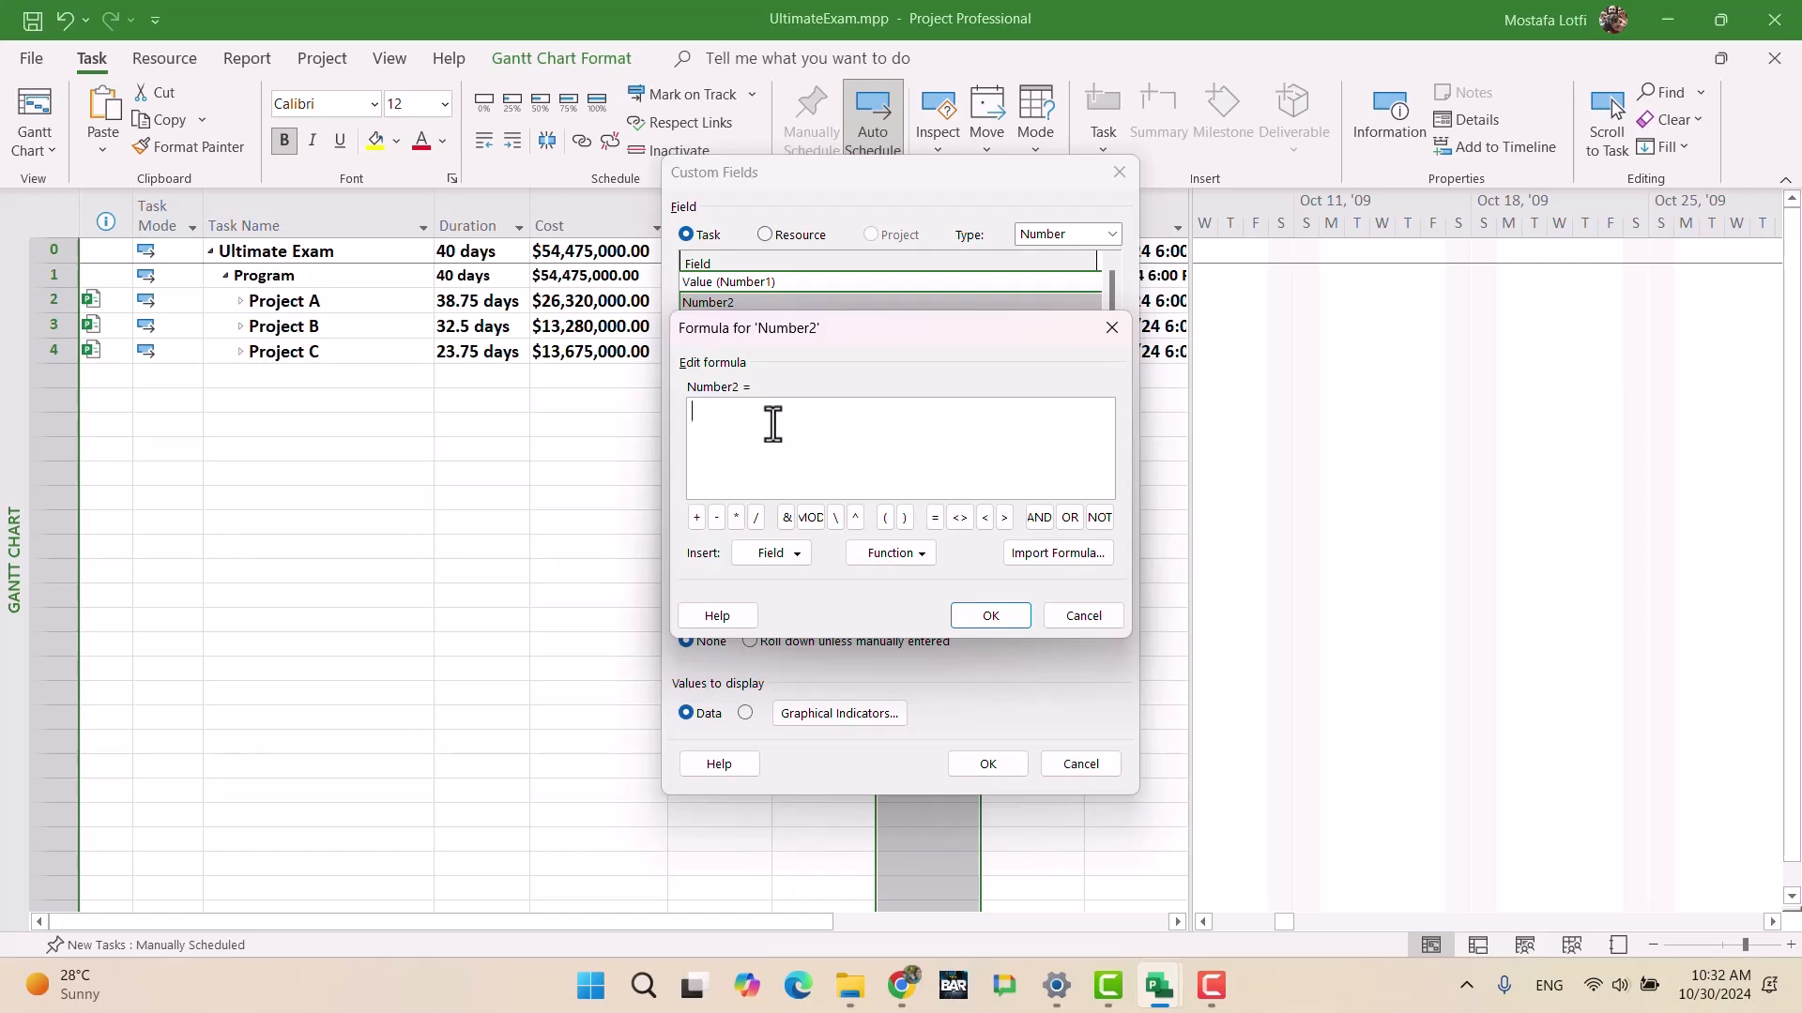
click(779, 555)
mouse_move(818, 643)
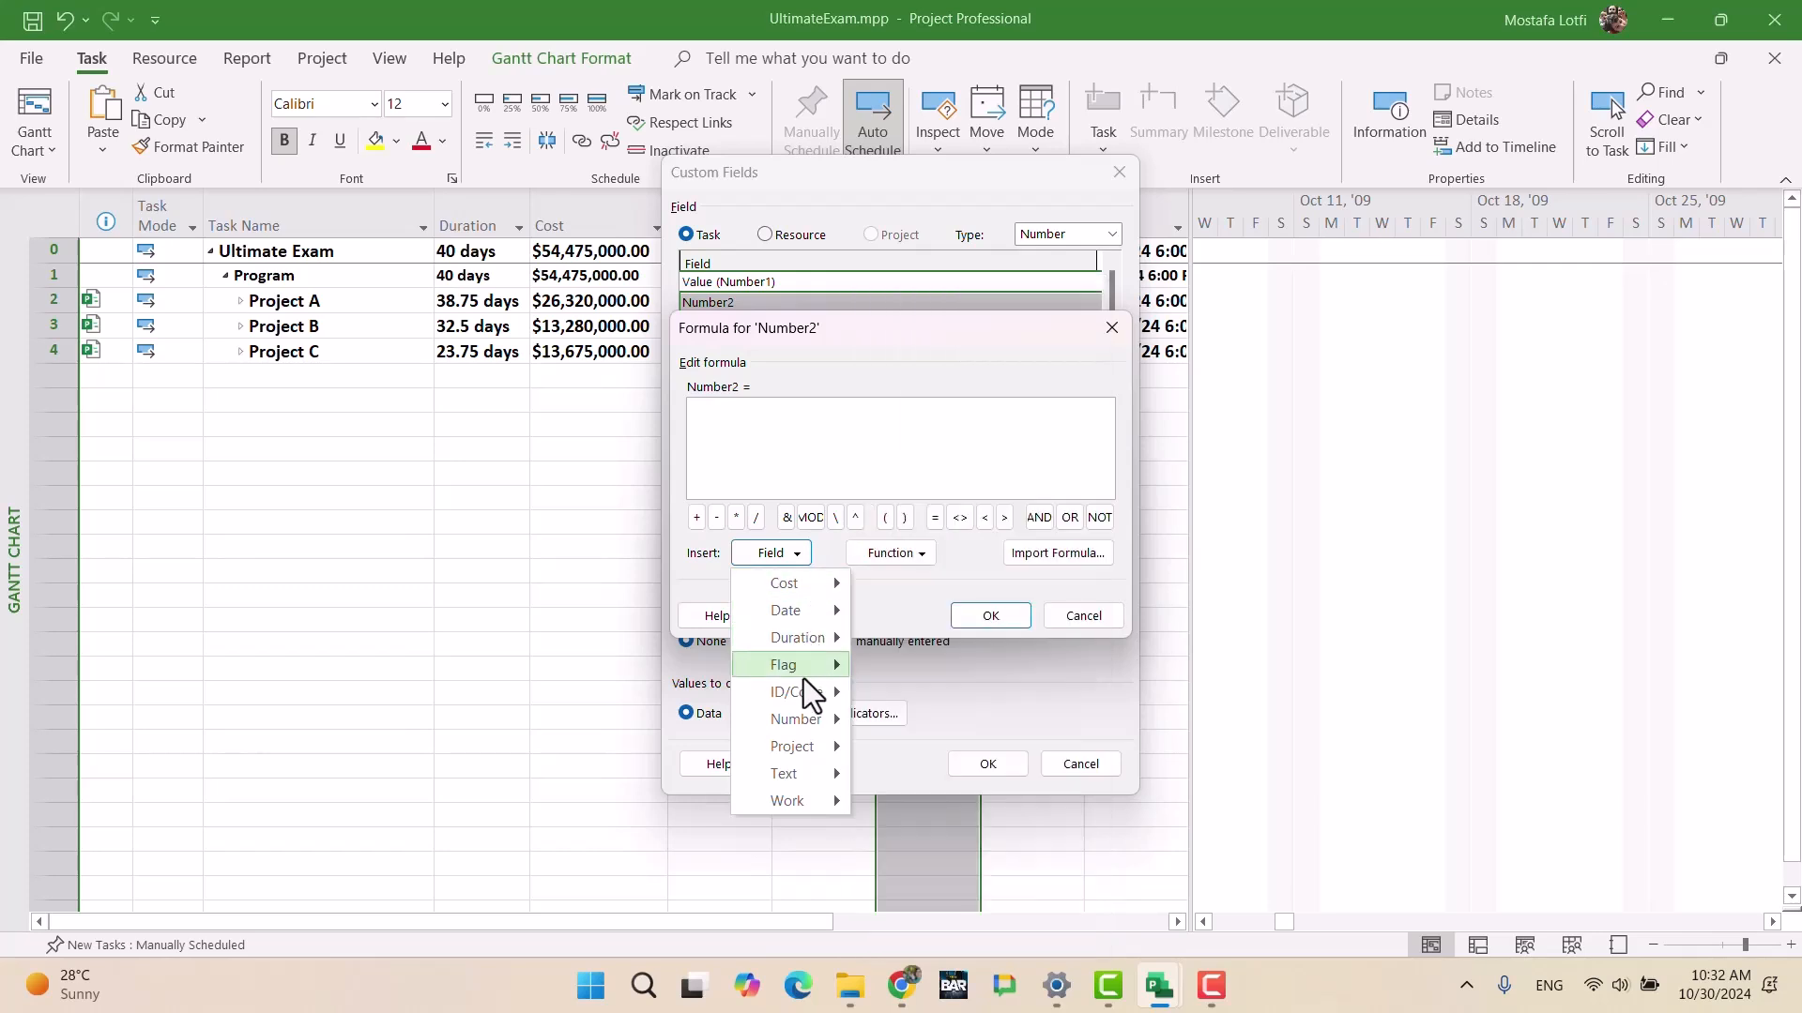
mouse_move(807, 722)
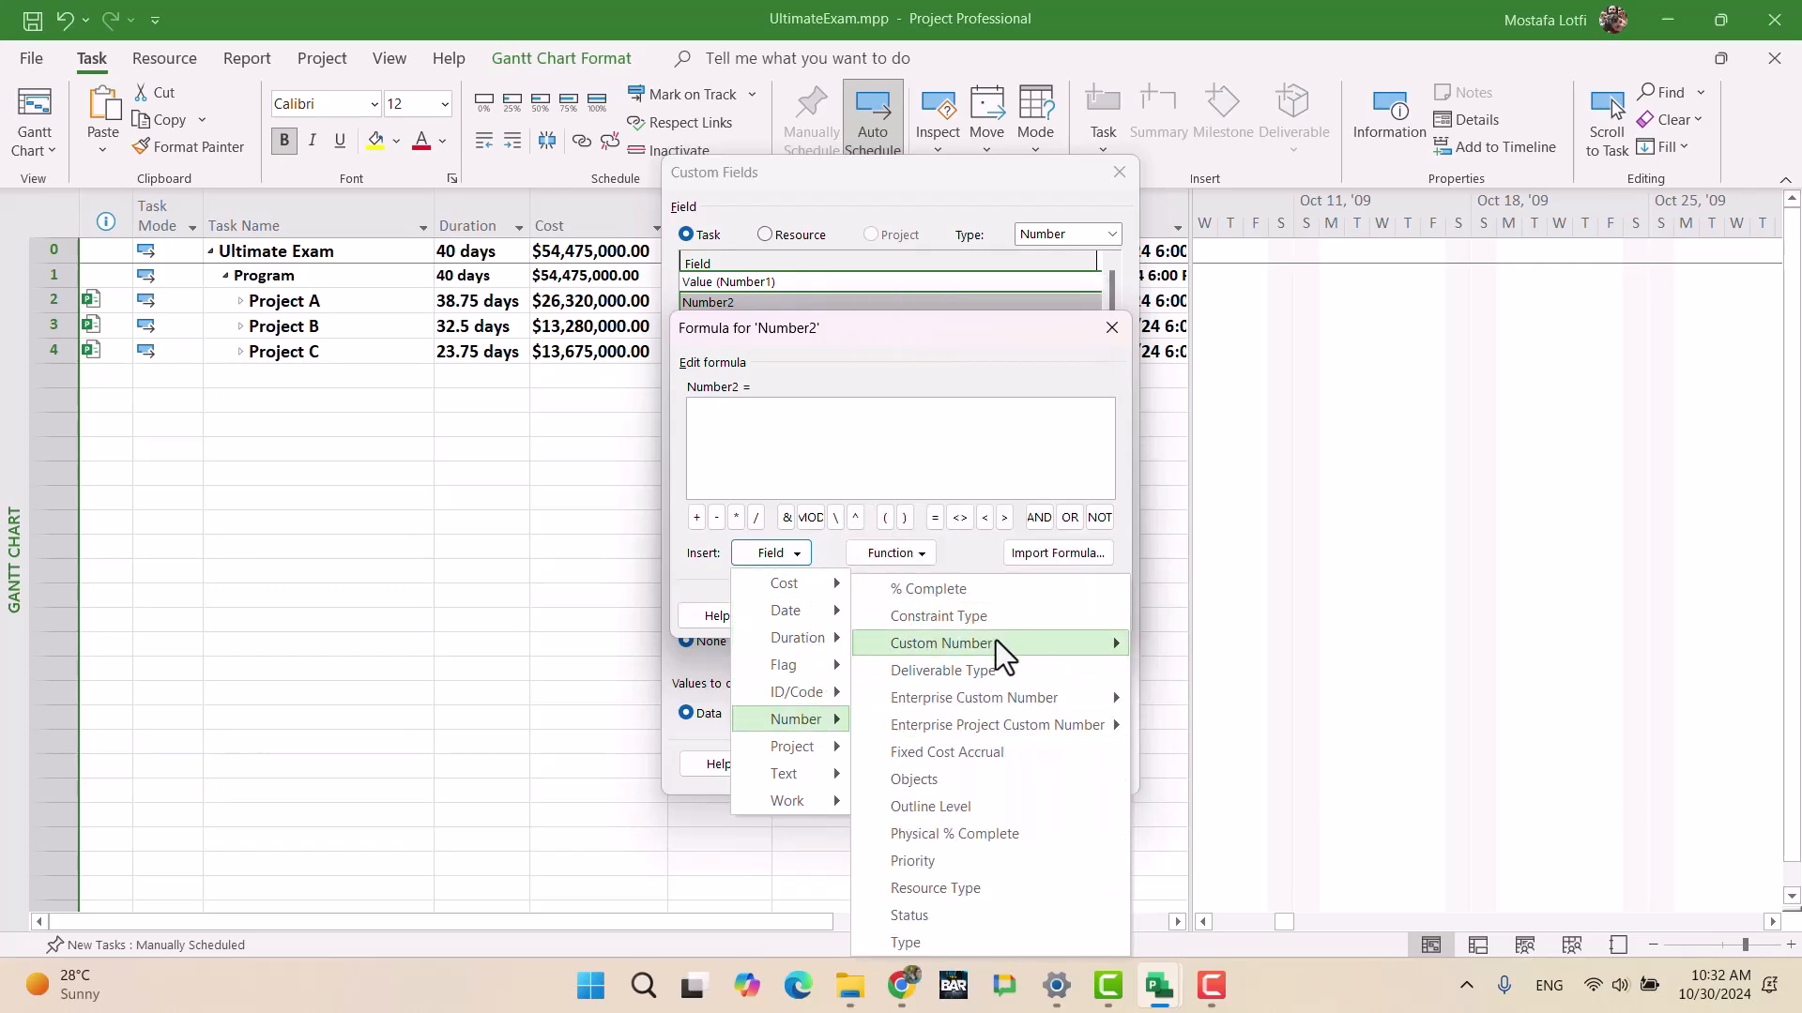
mouse_move(1006, 651)
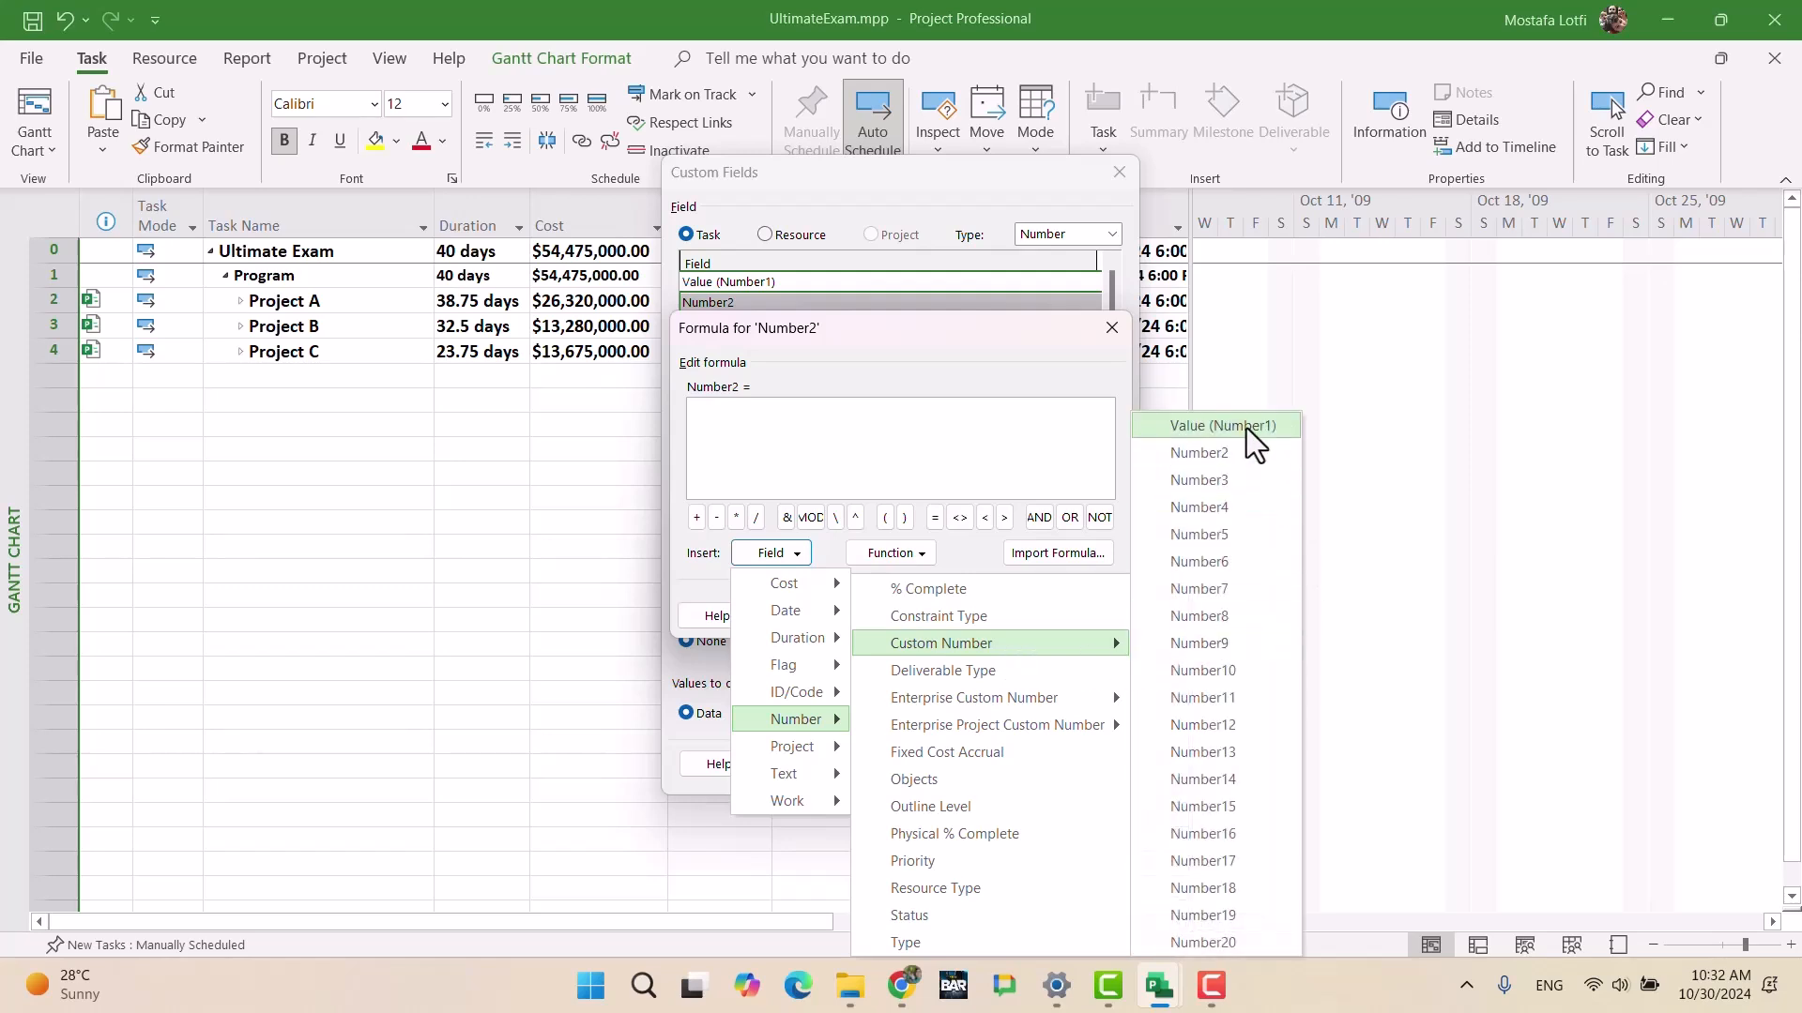
click(1241, 427)
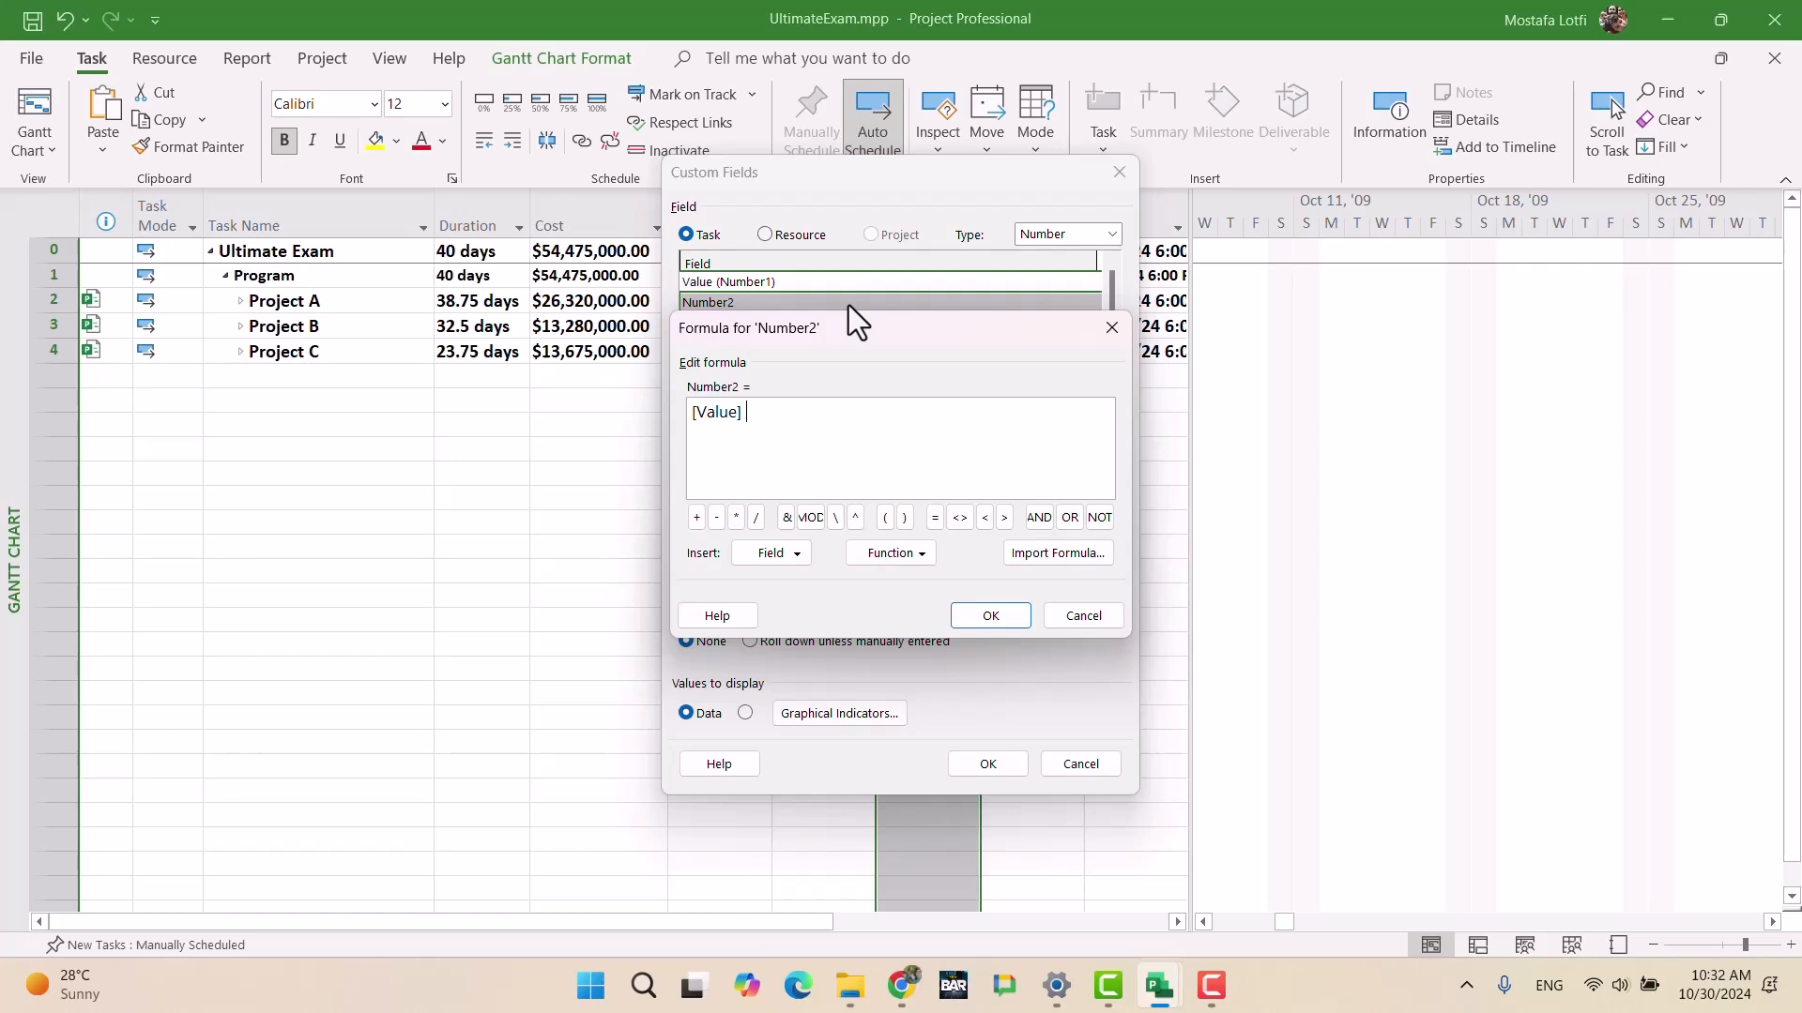
Step: Complete the Number2 formula as ([Value] /9930)*100 and accept replacing its existing data
text(/9930)
text(*)
key(BackSpace)
text(()*100)
click(999, 615)
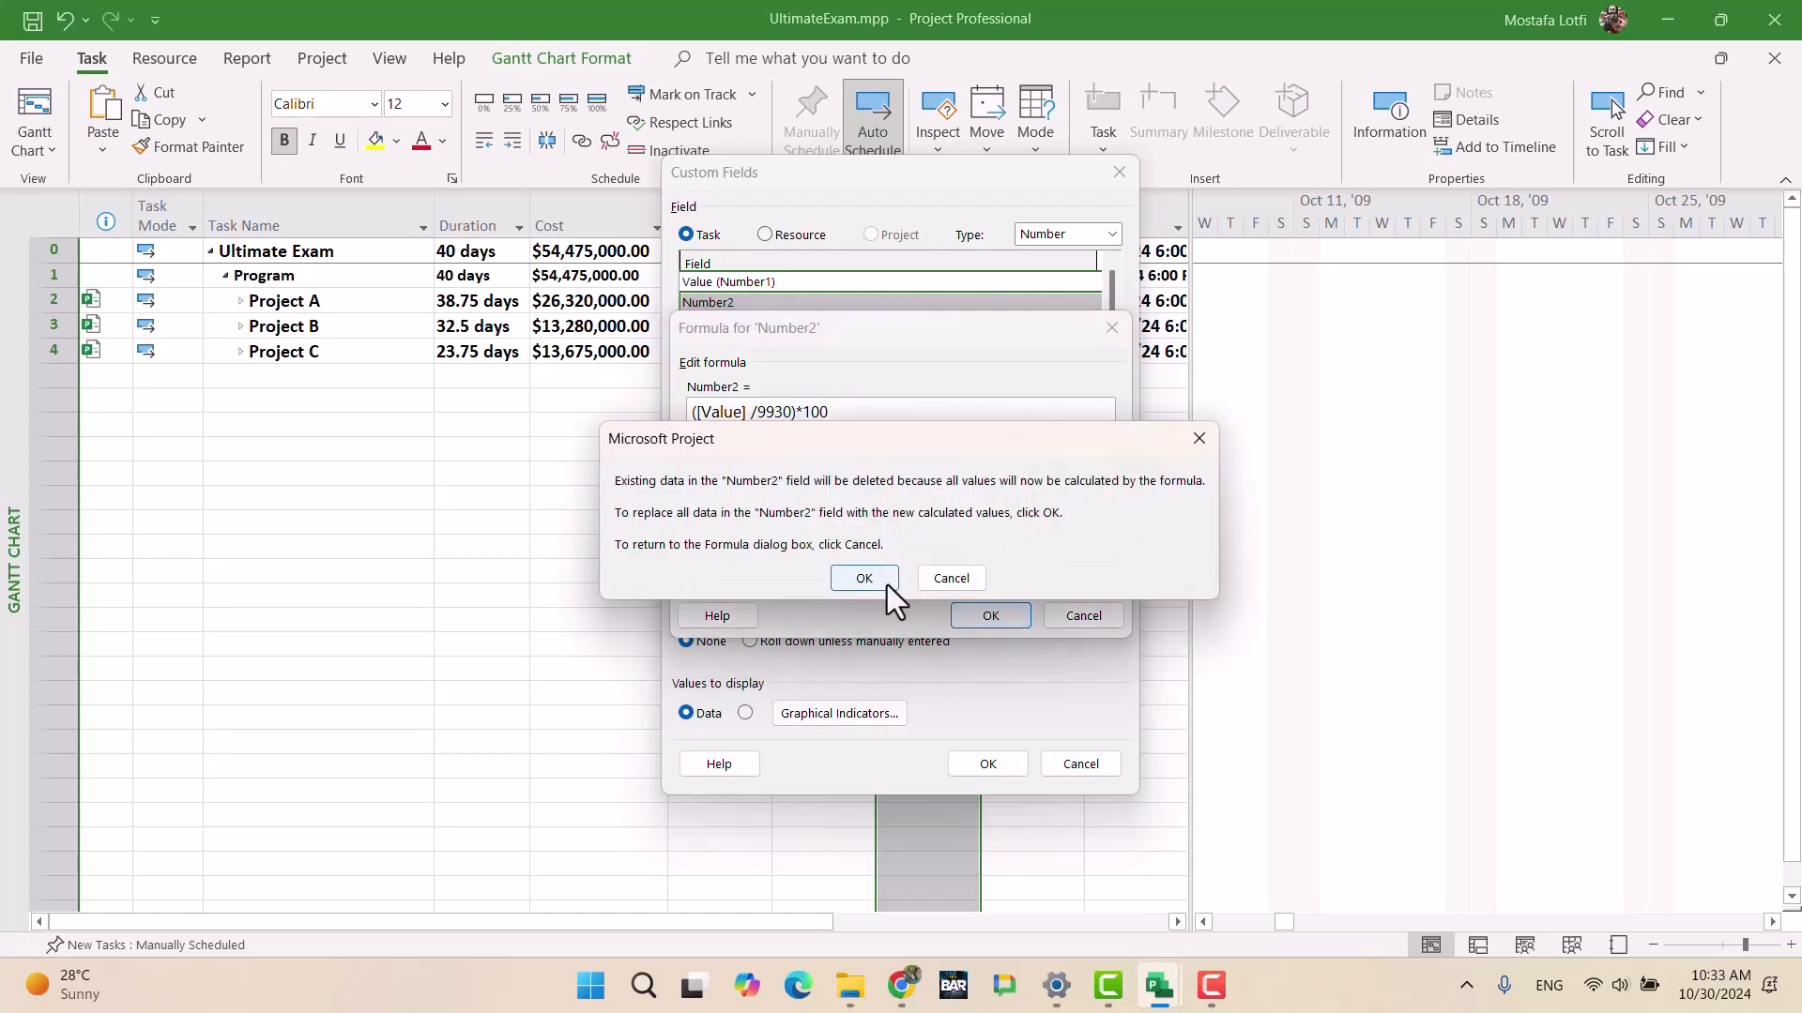
click(882, 582)
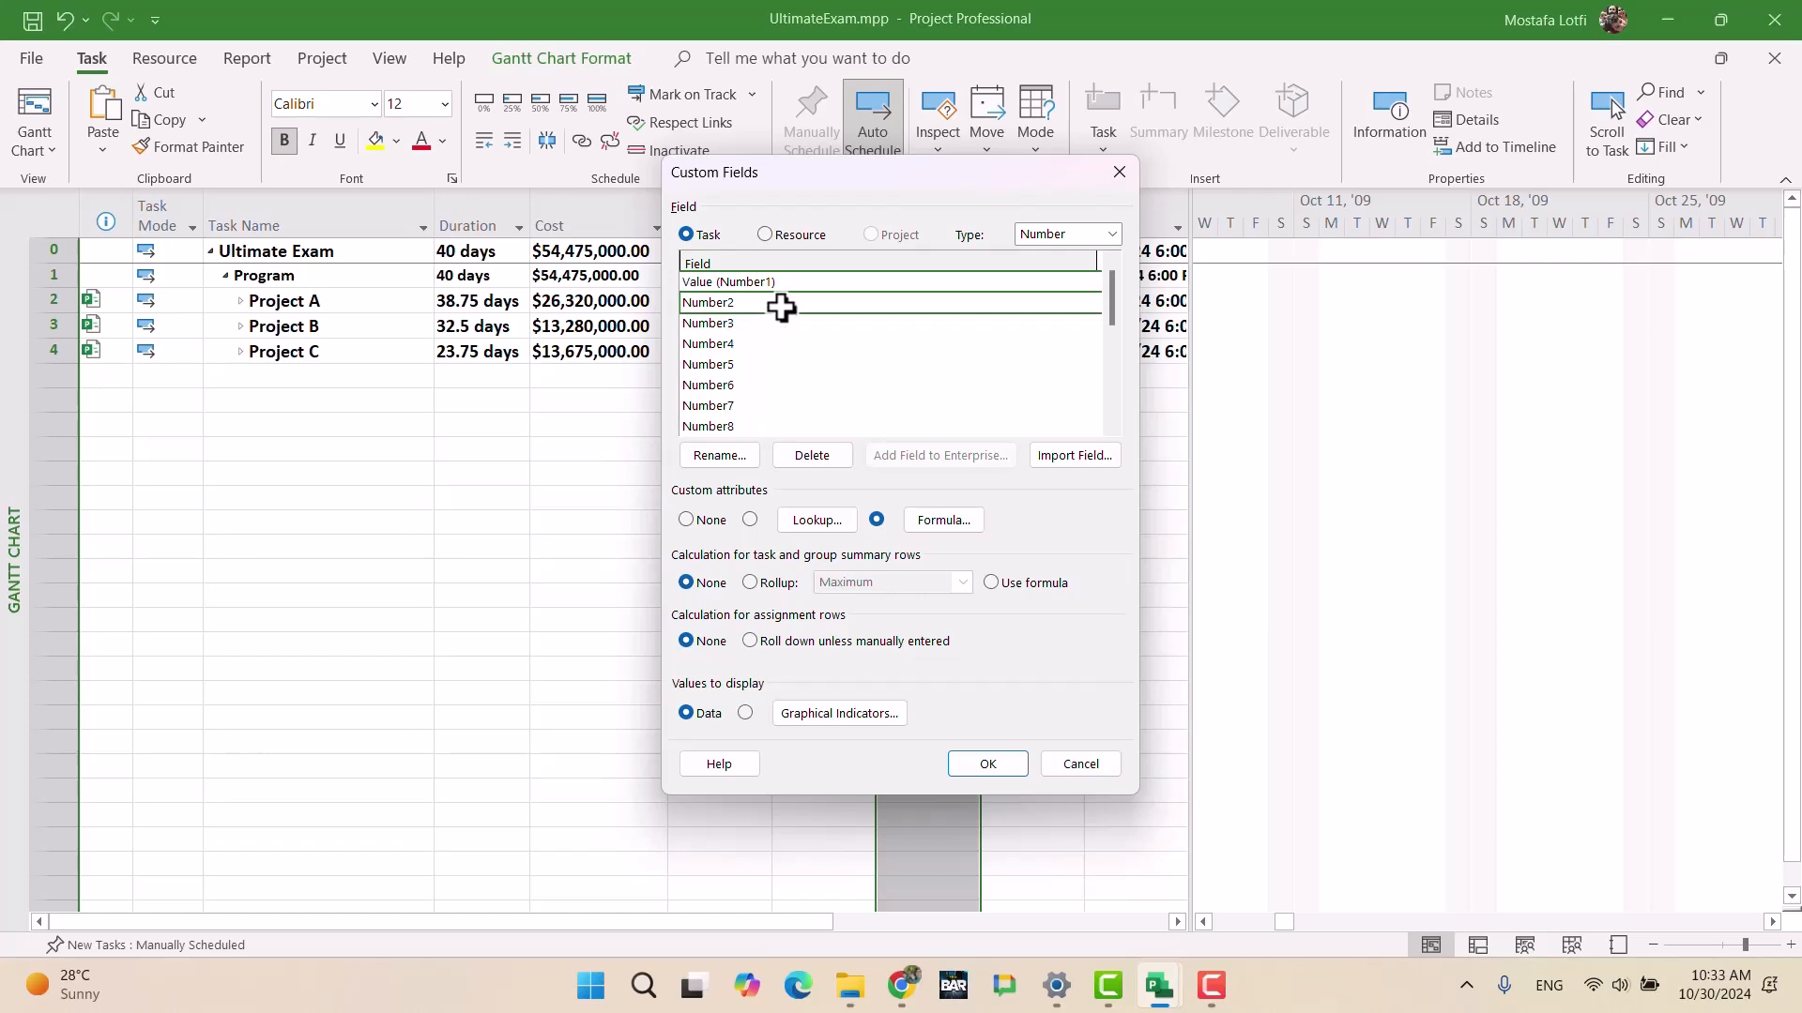
click(999, 764)
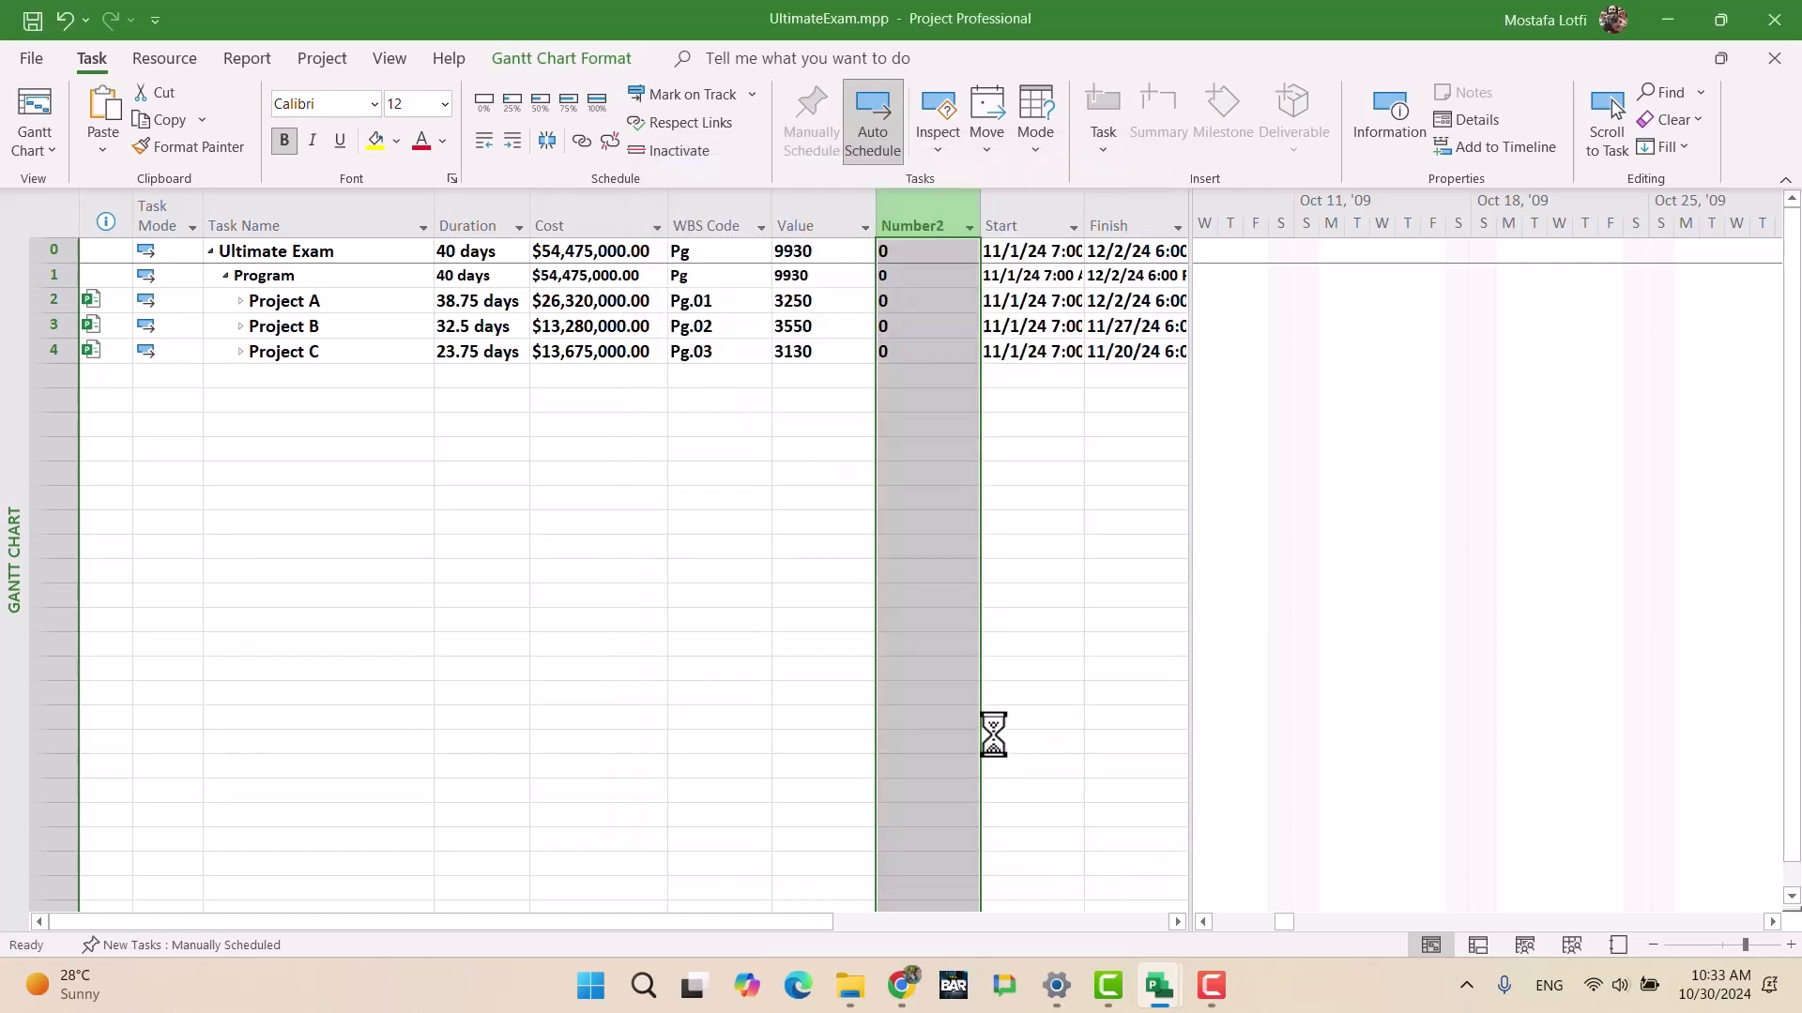
click(916, 439)
click(924, 230)
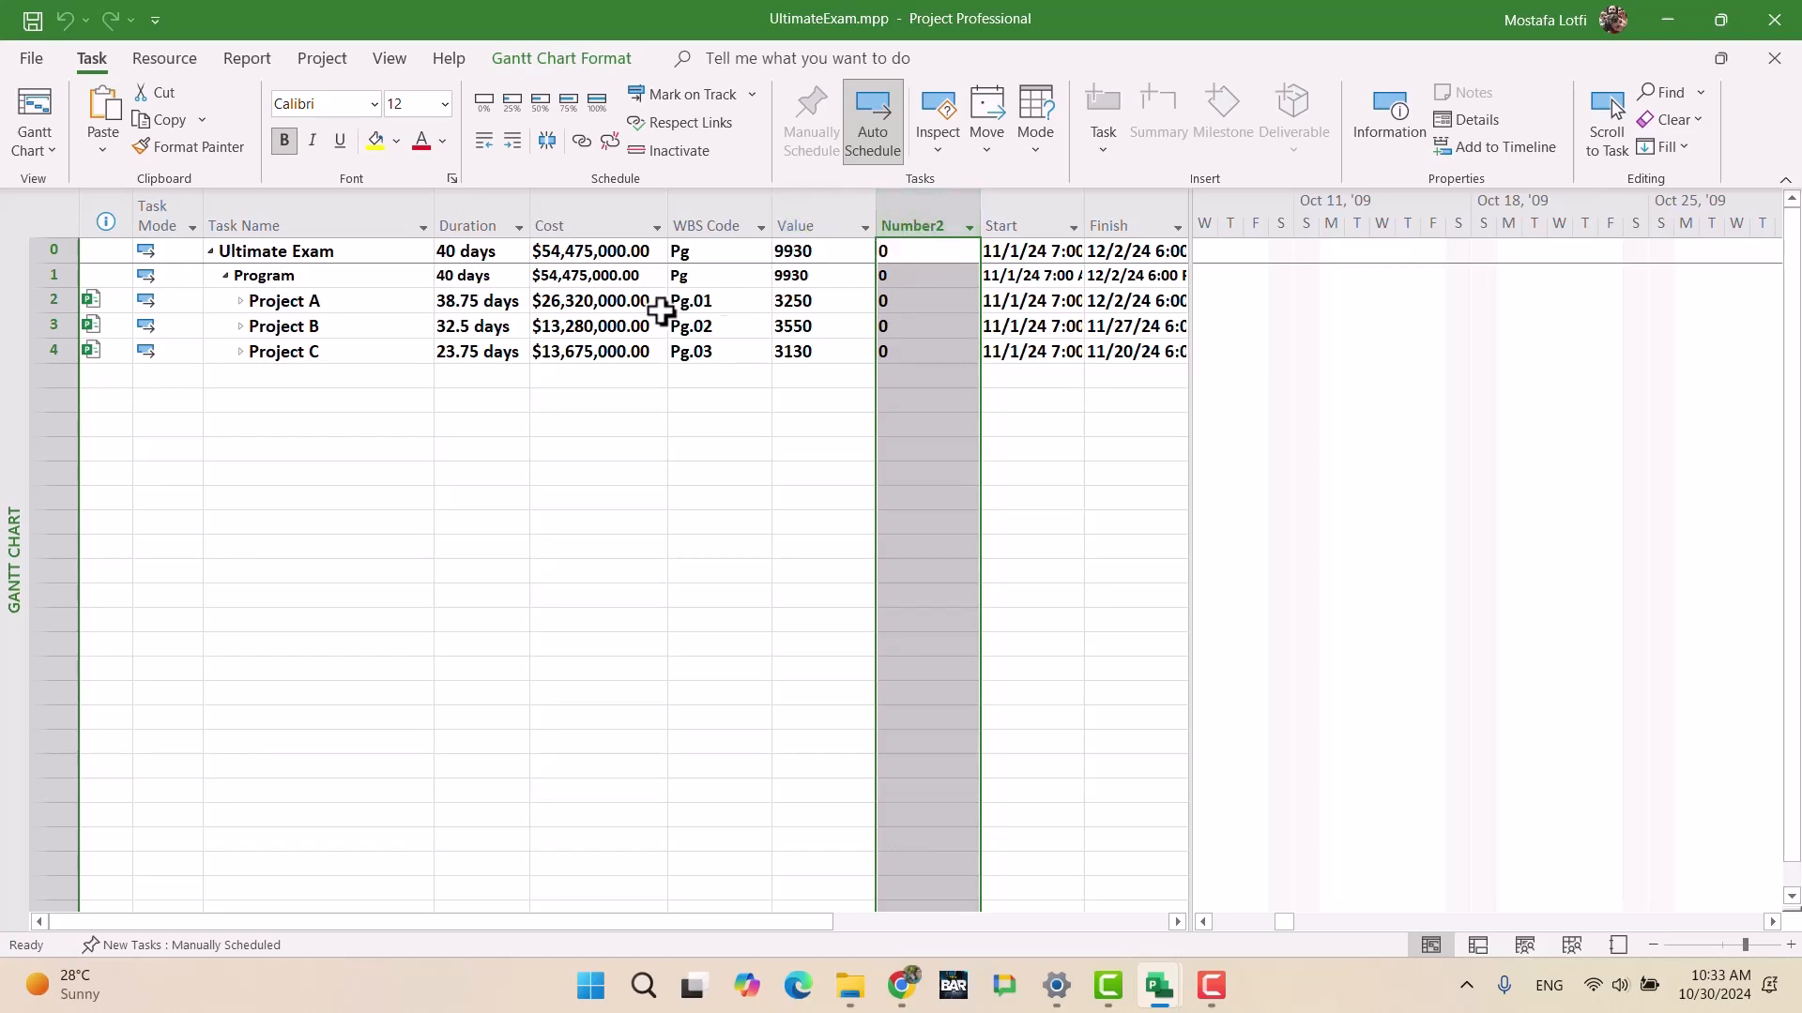
Step: Expand Project A and review Number2's existing formula, leaving it unchanged
click(240, 302)
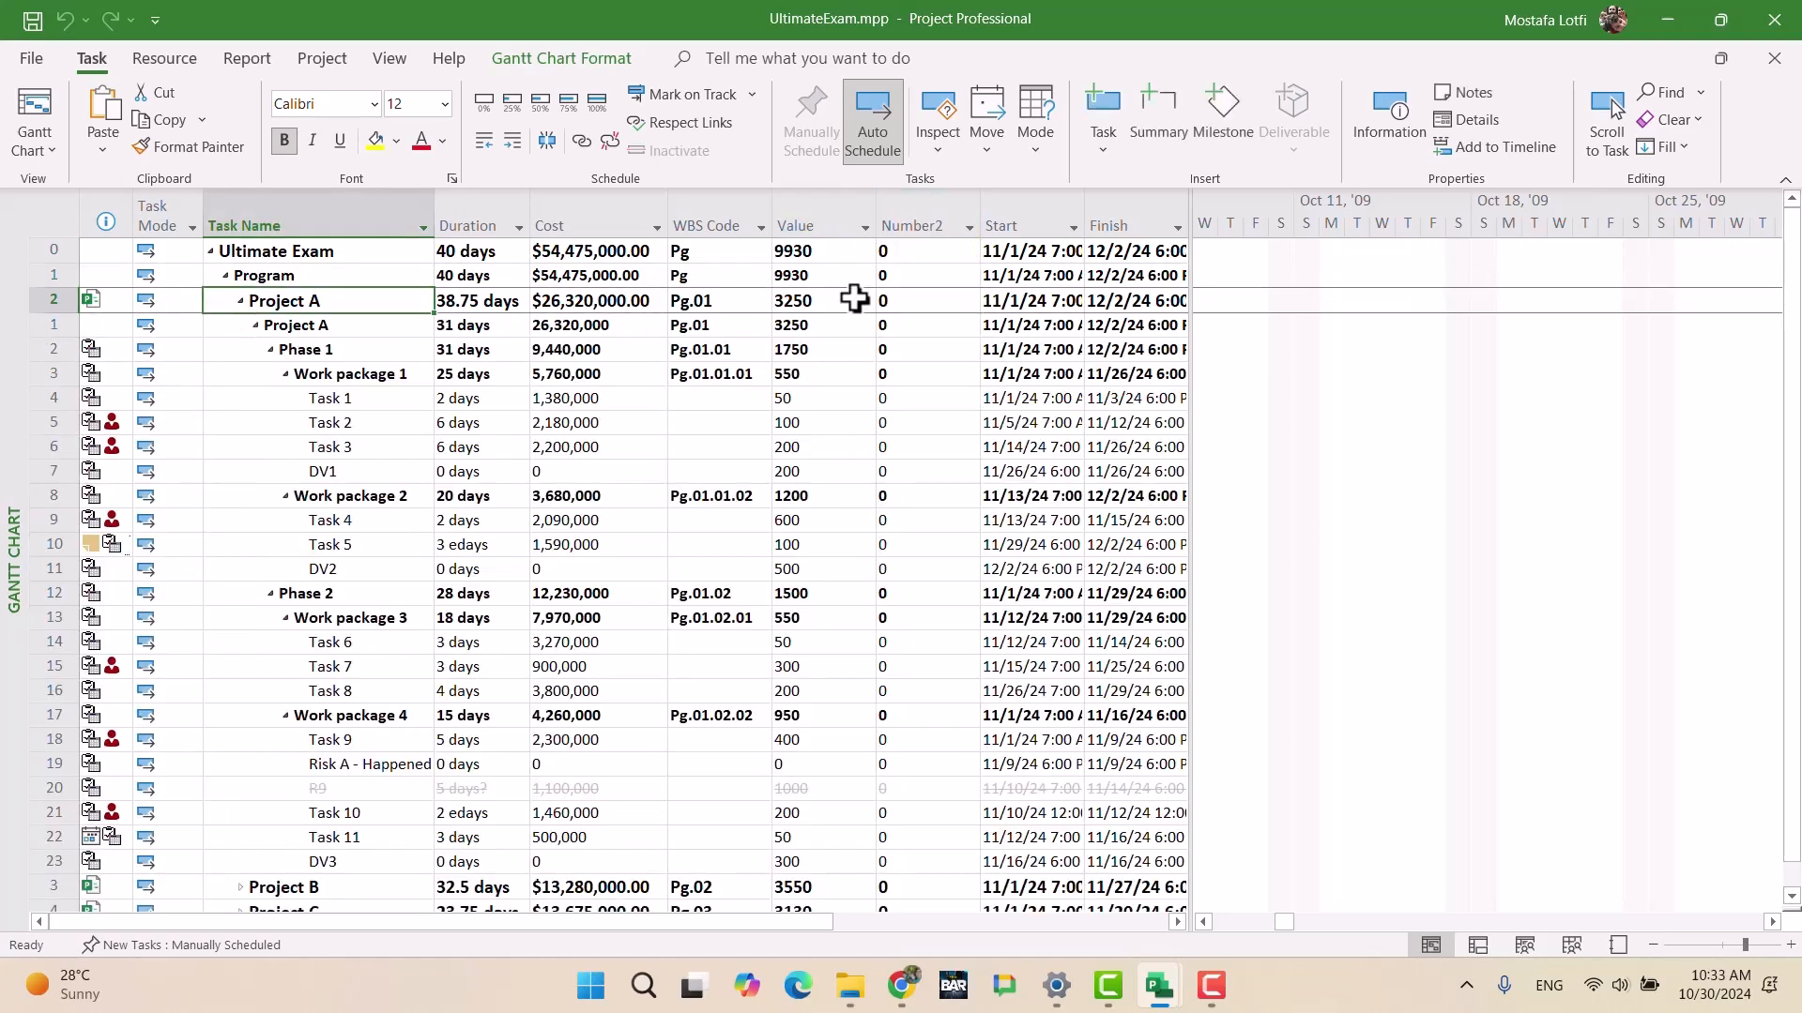
click(929, 221)
right_click(930, 218)
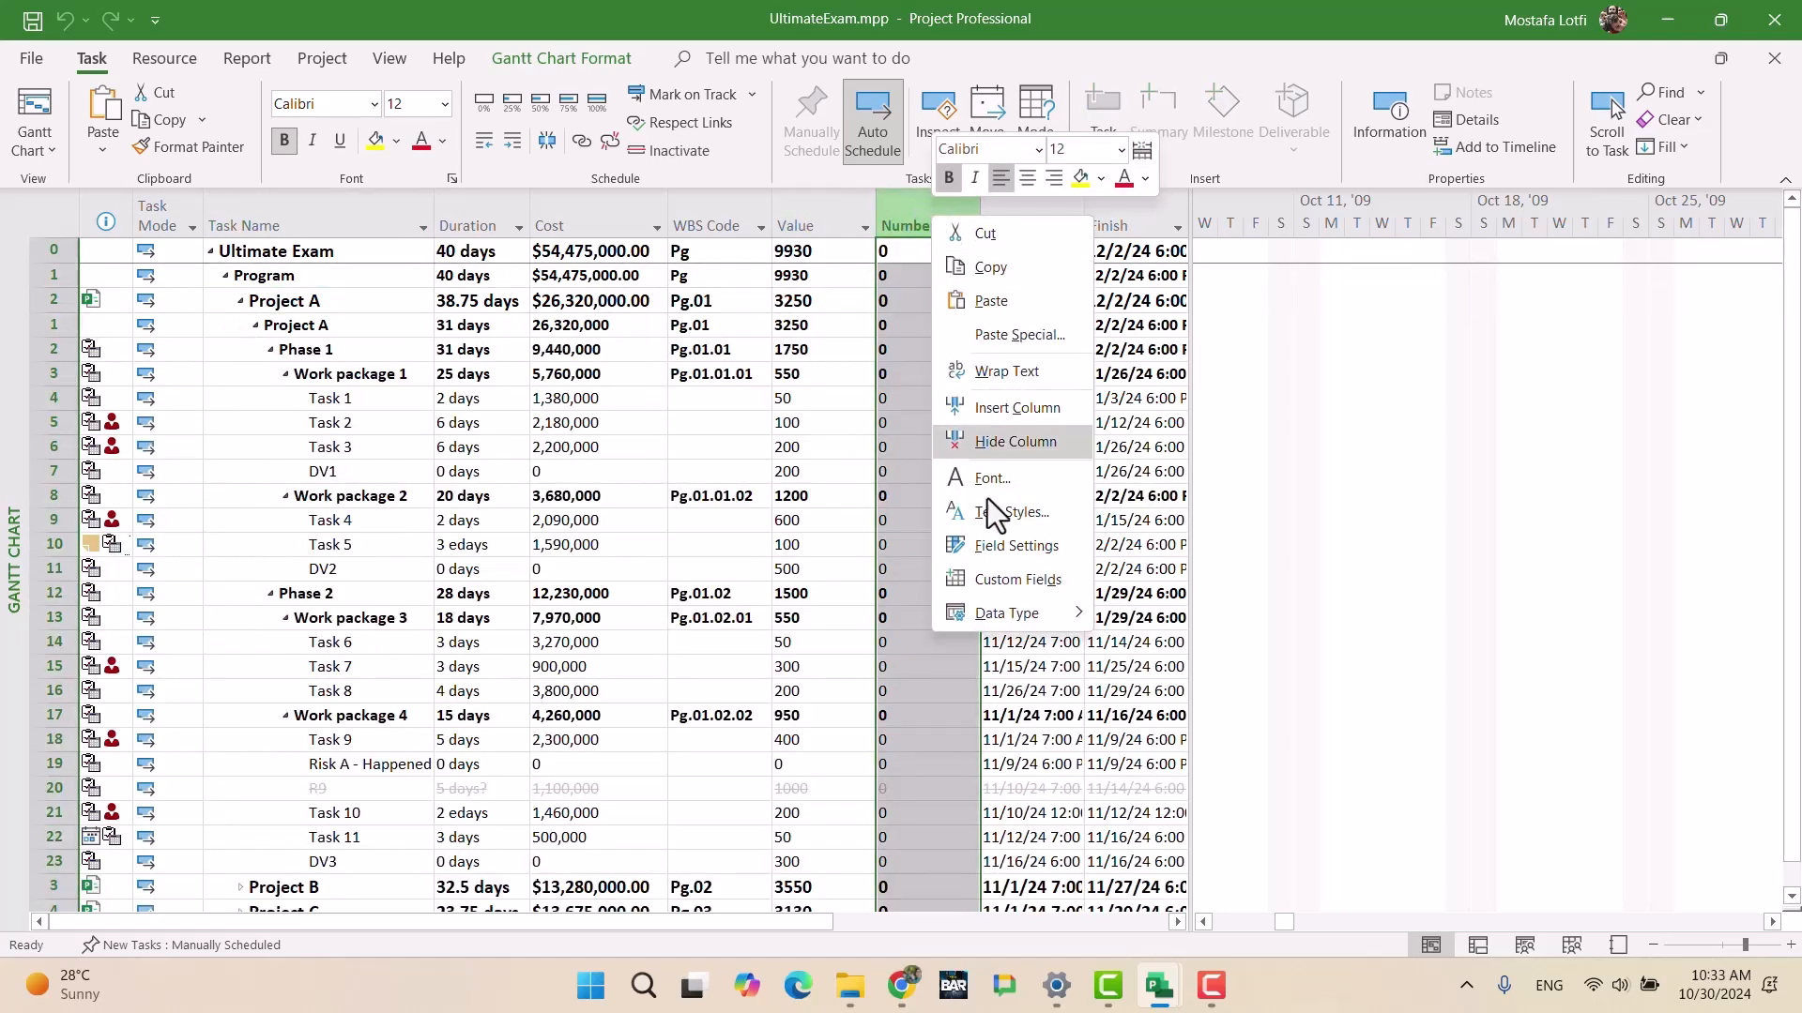
click(994, 572)
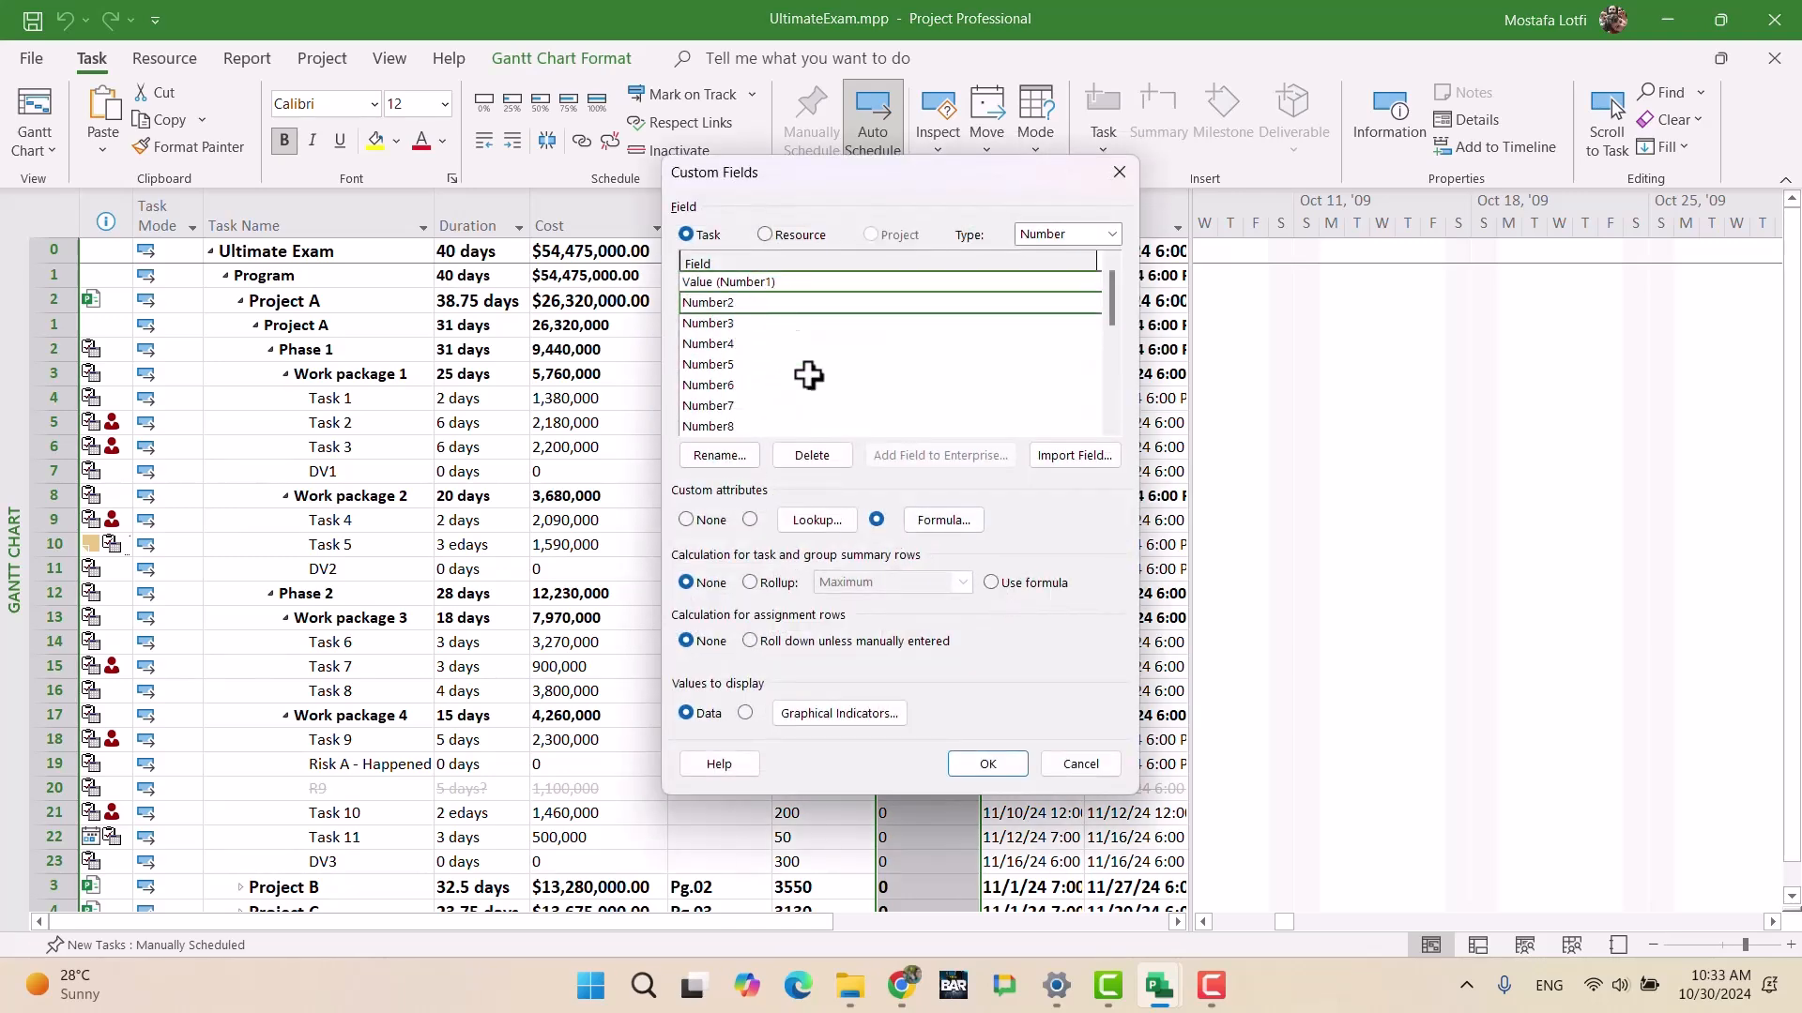
click(968, 522)
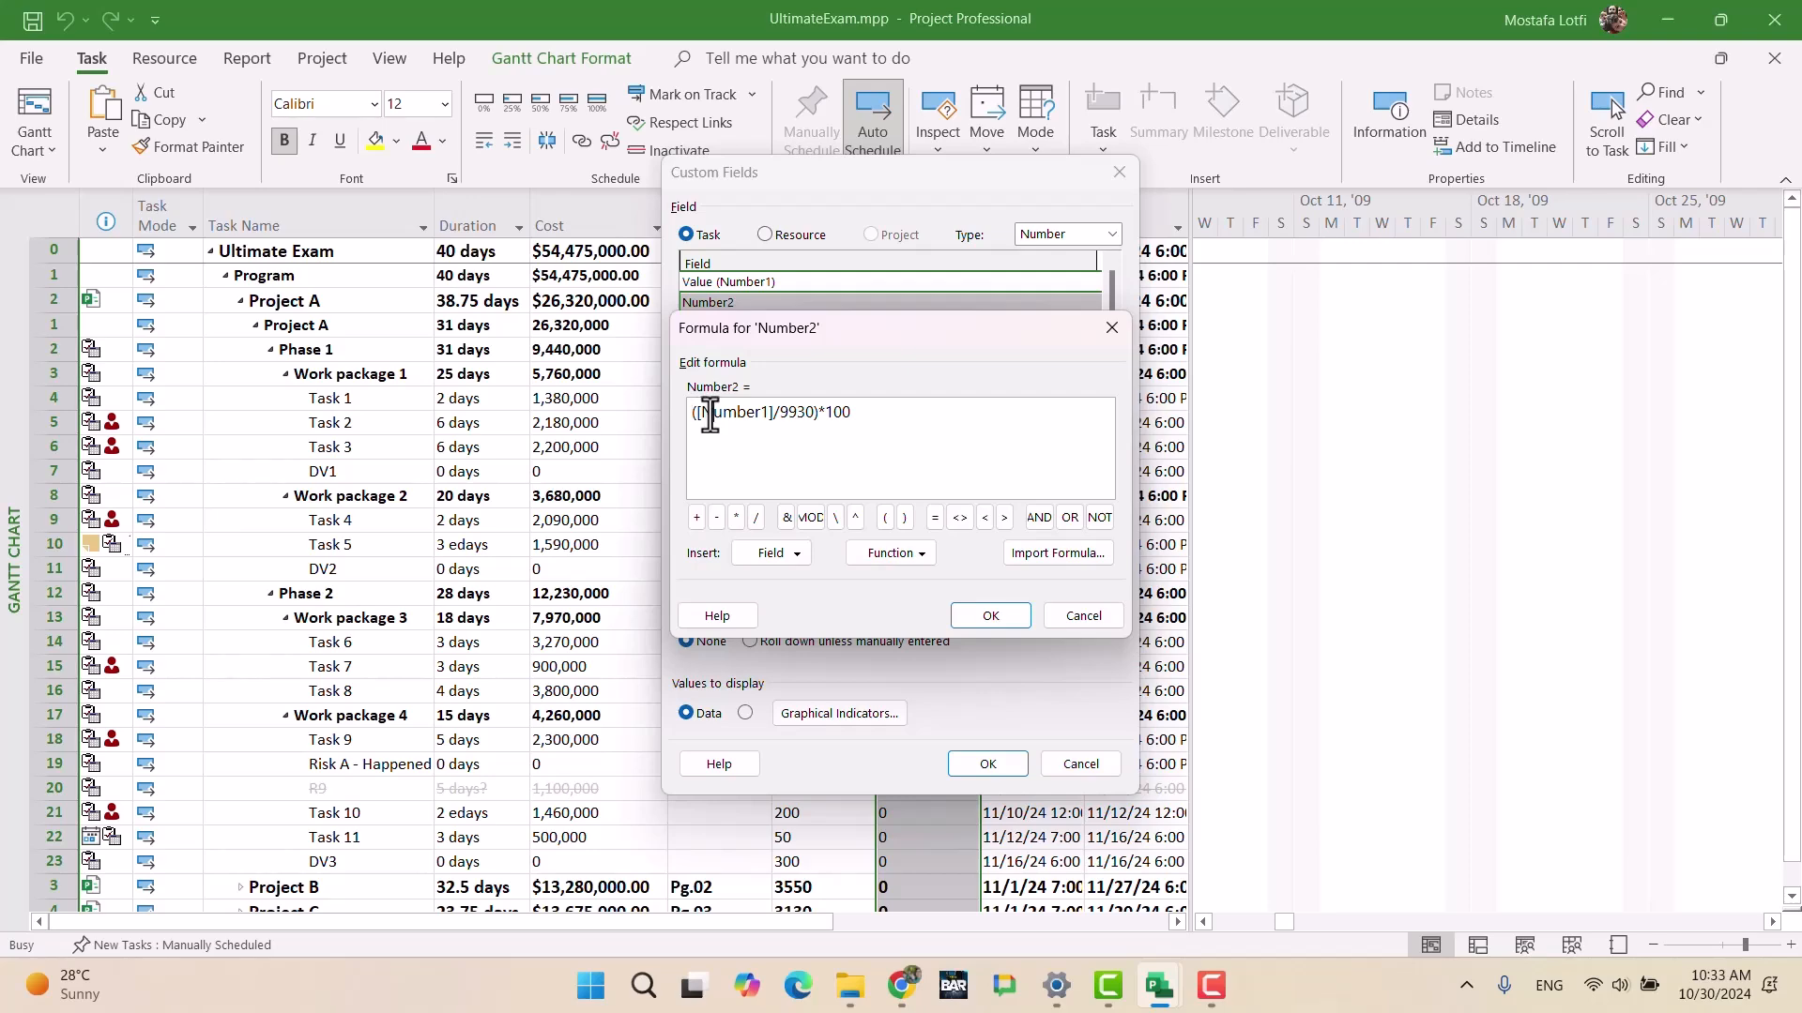
click(991, 616)
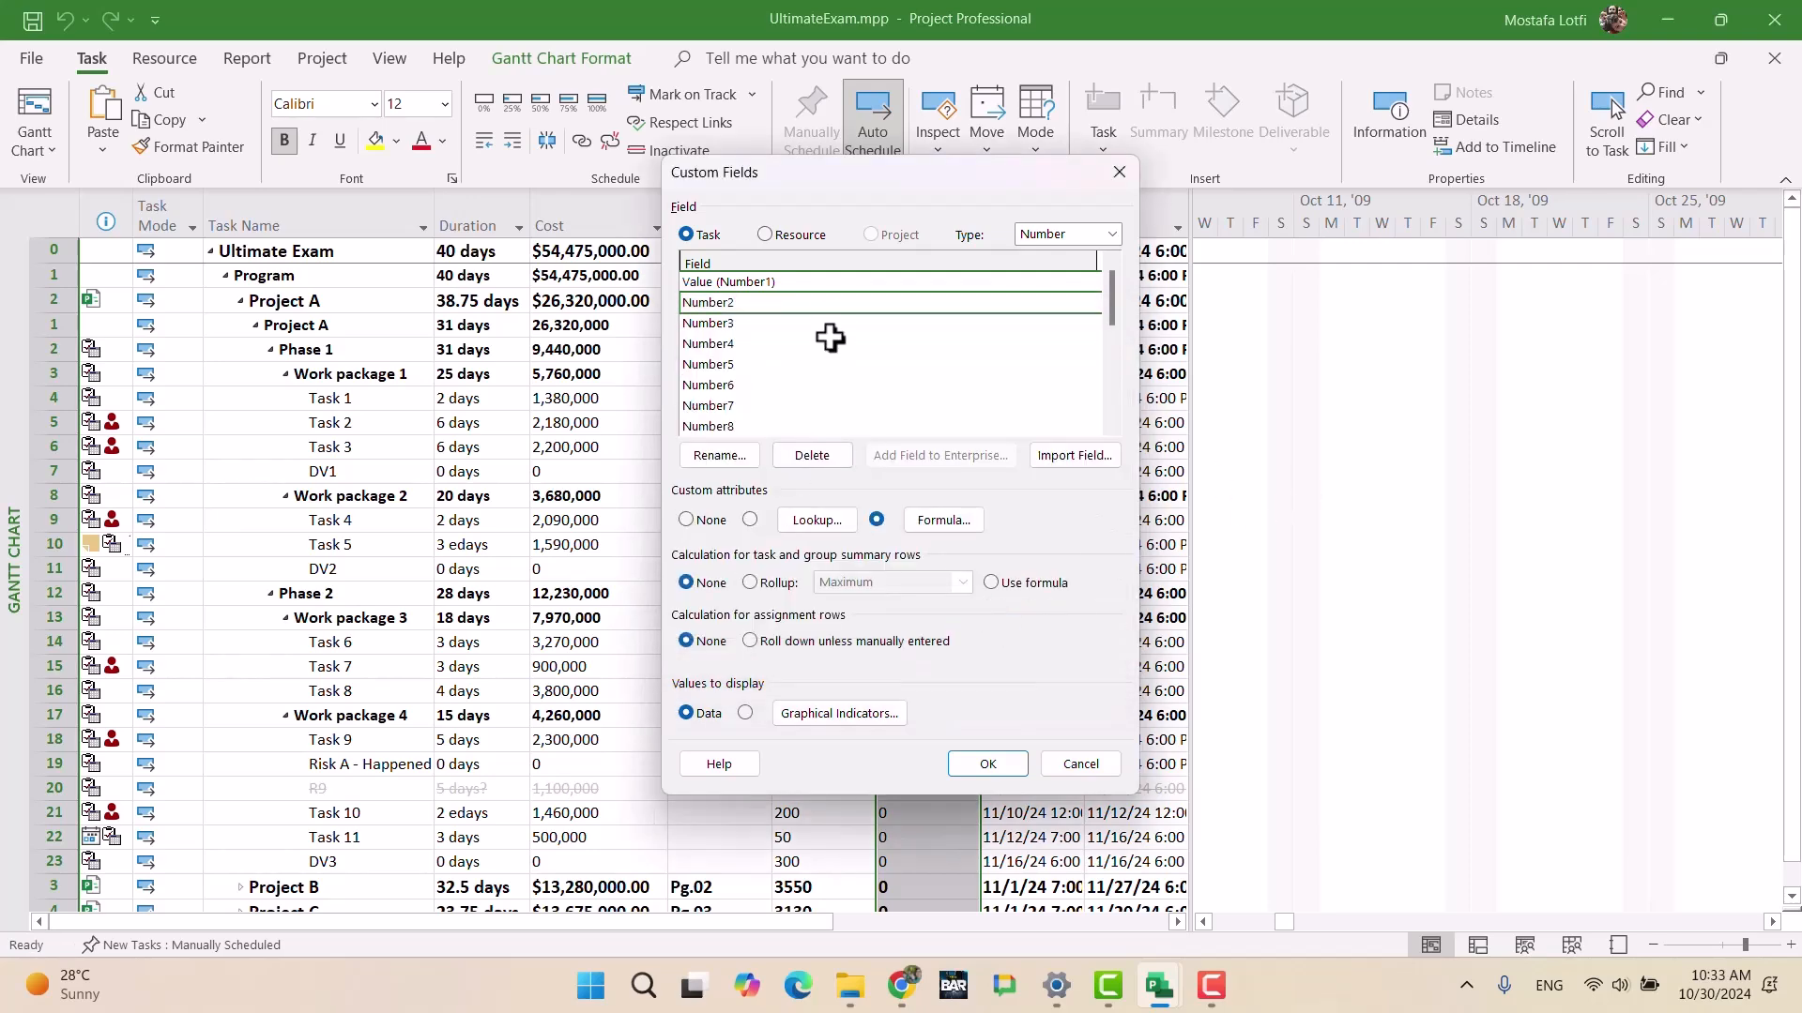
Step: Inspect the Value field's settings and browse the fields available for Number2's formula
click(817, 284)
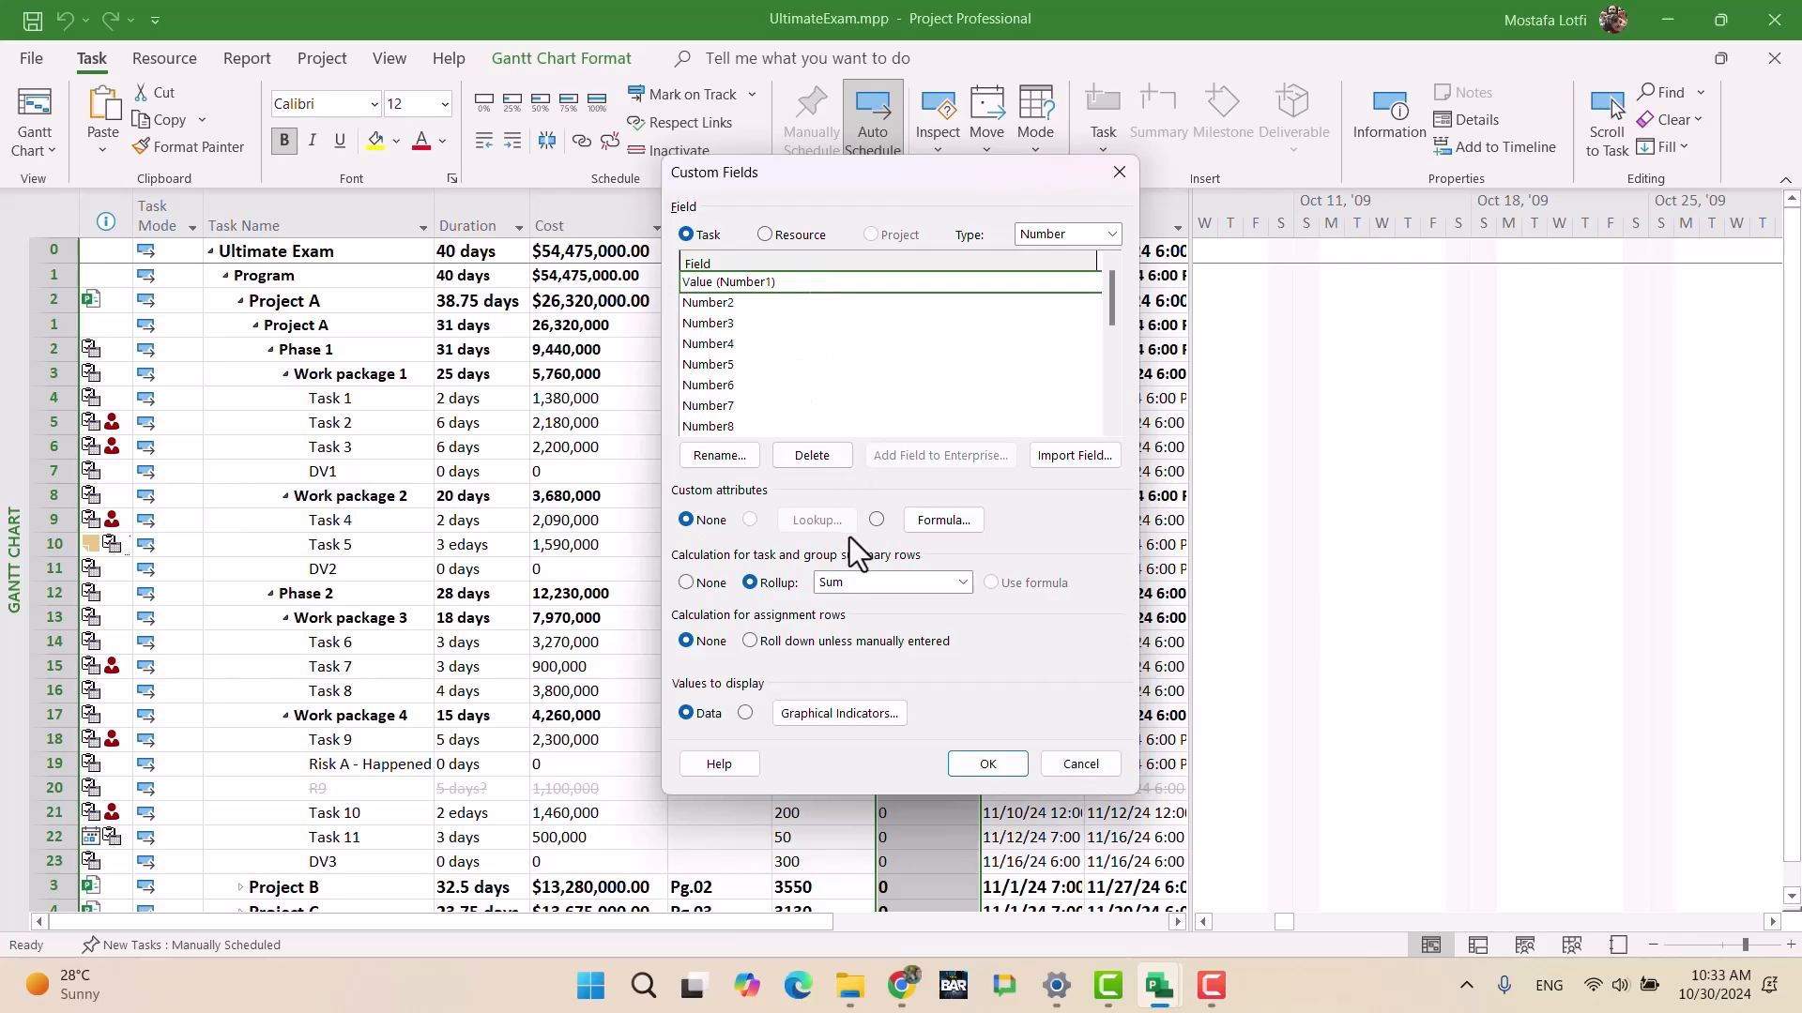
click(758, 302)
click(915, 513)
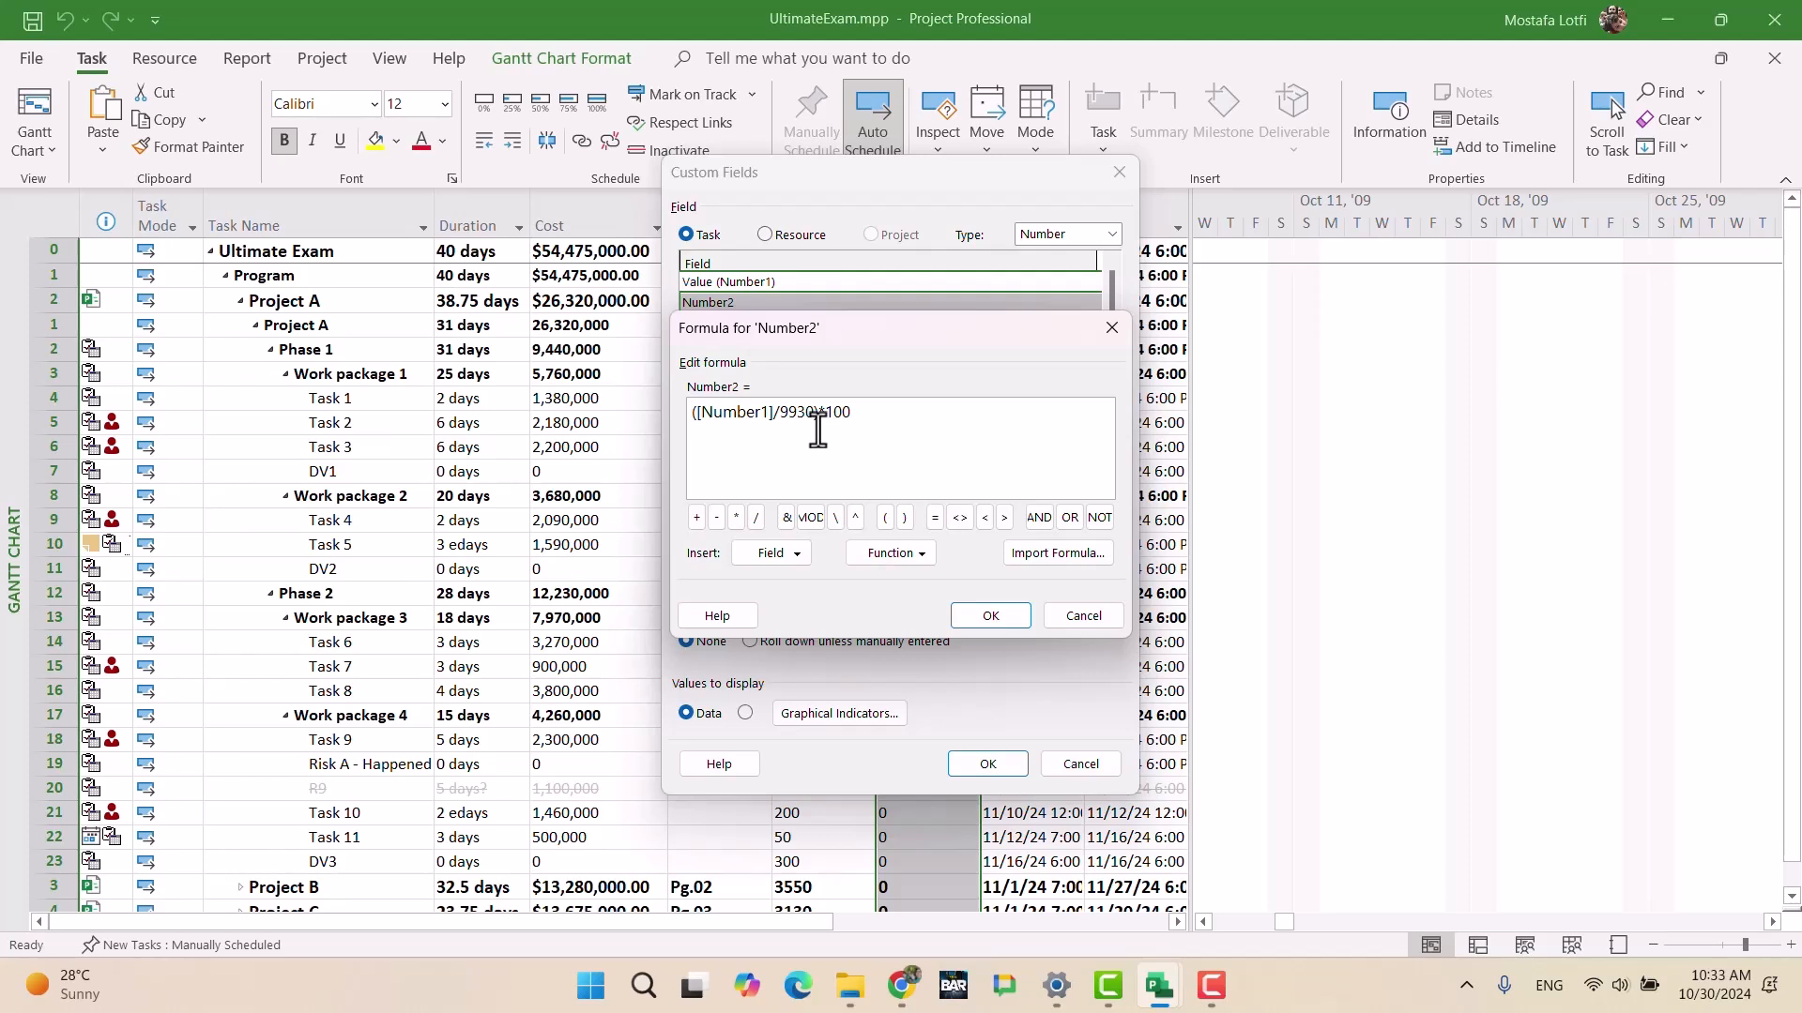
click(750, 560)
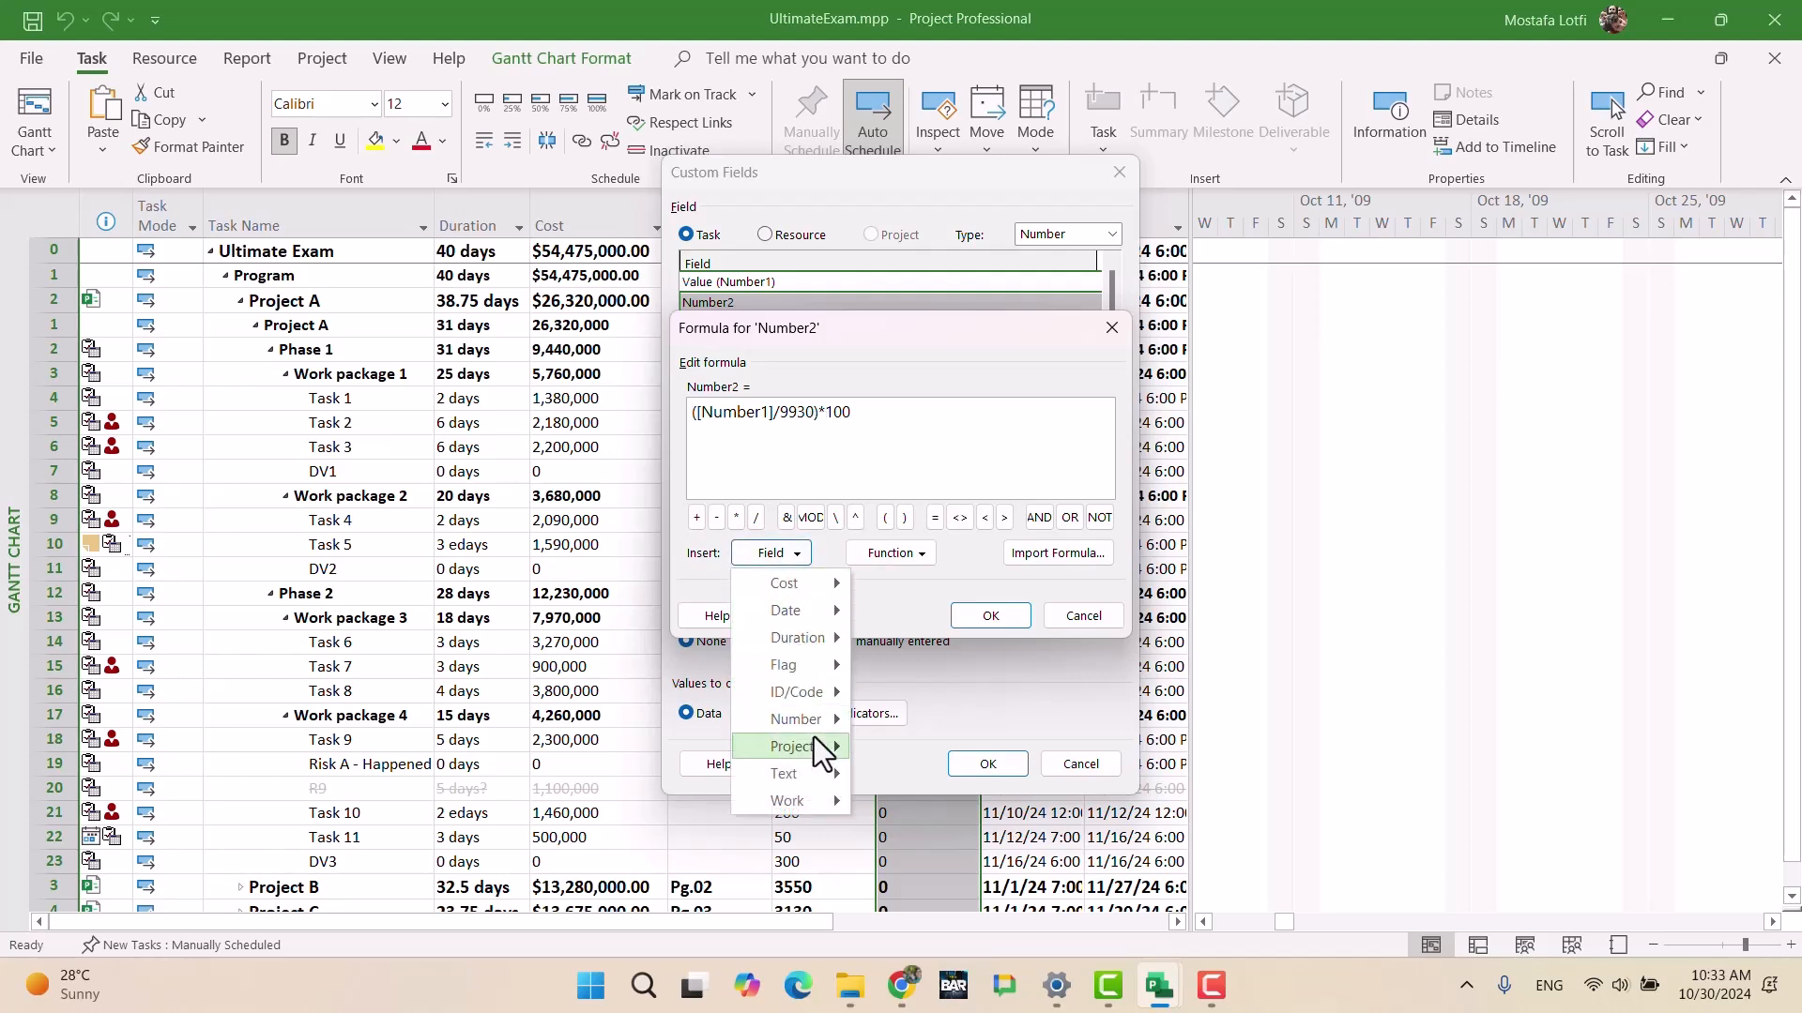
click(913, 444)
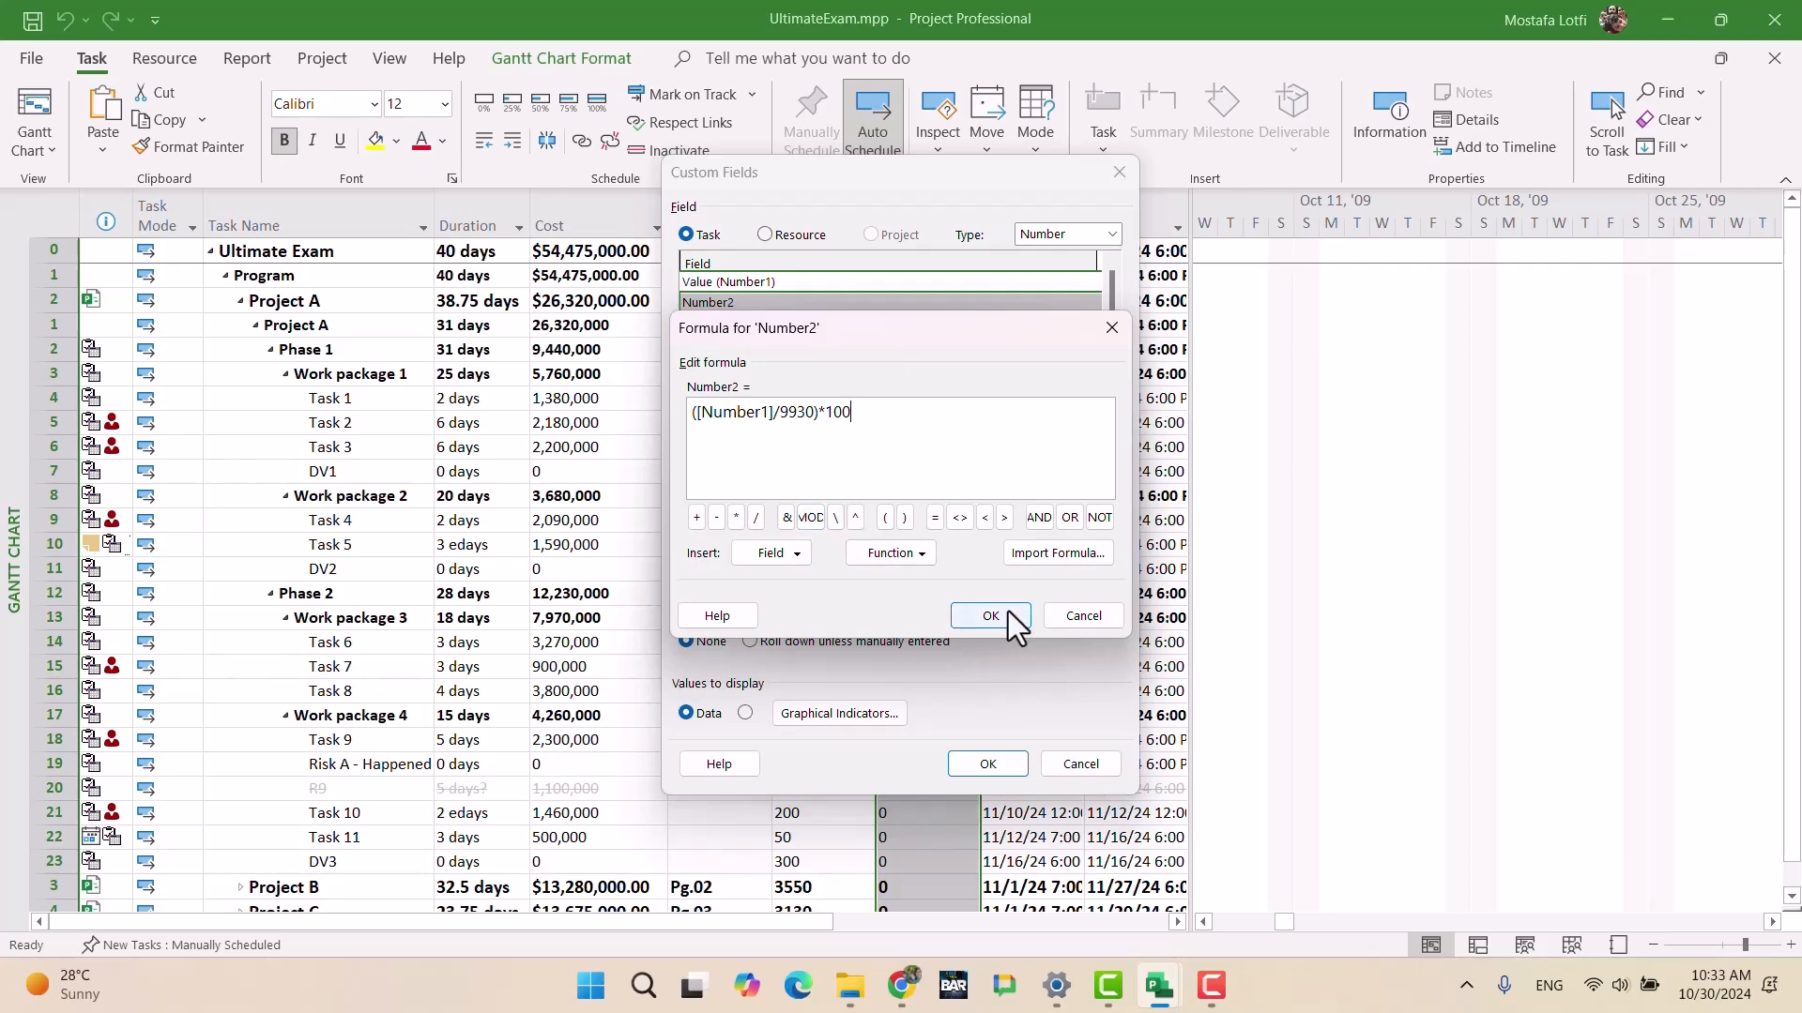
click(1103, 624)
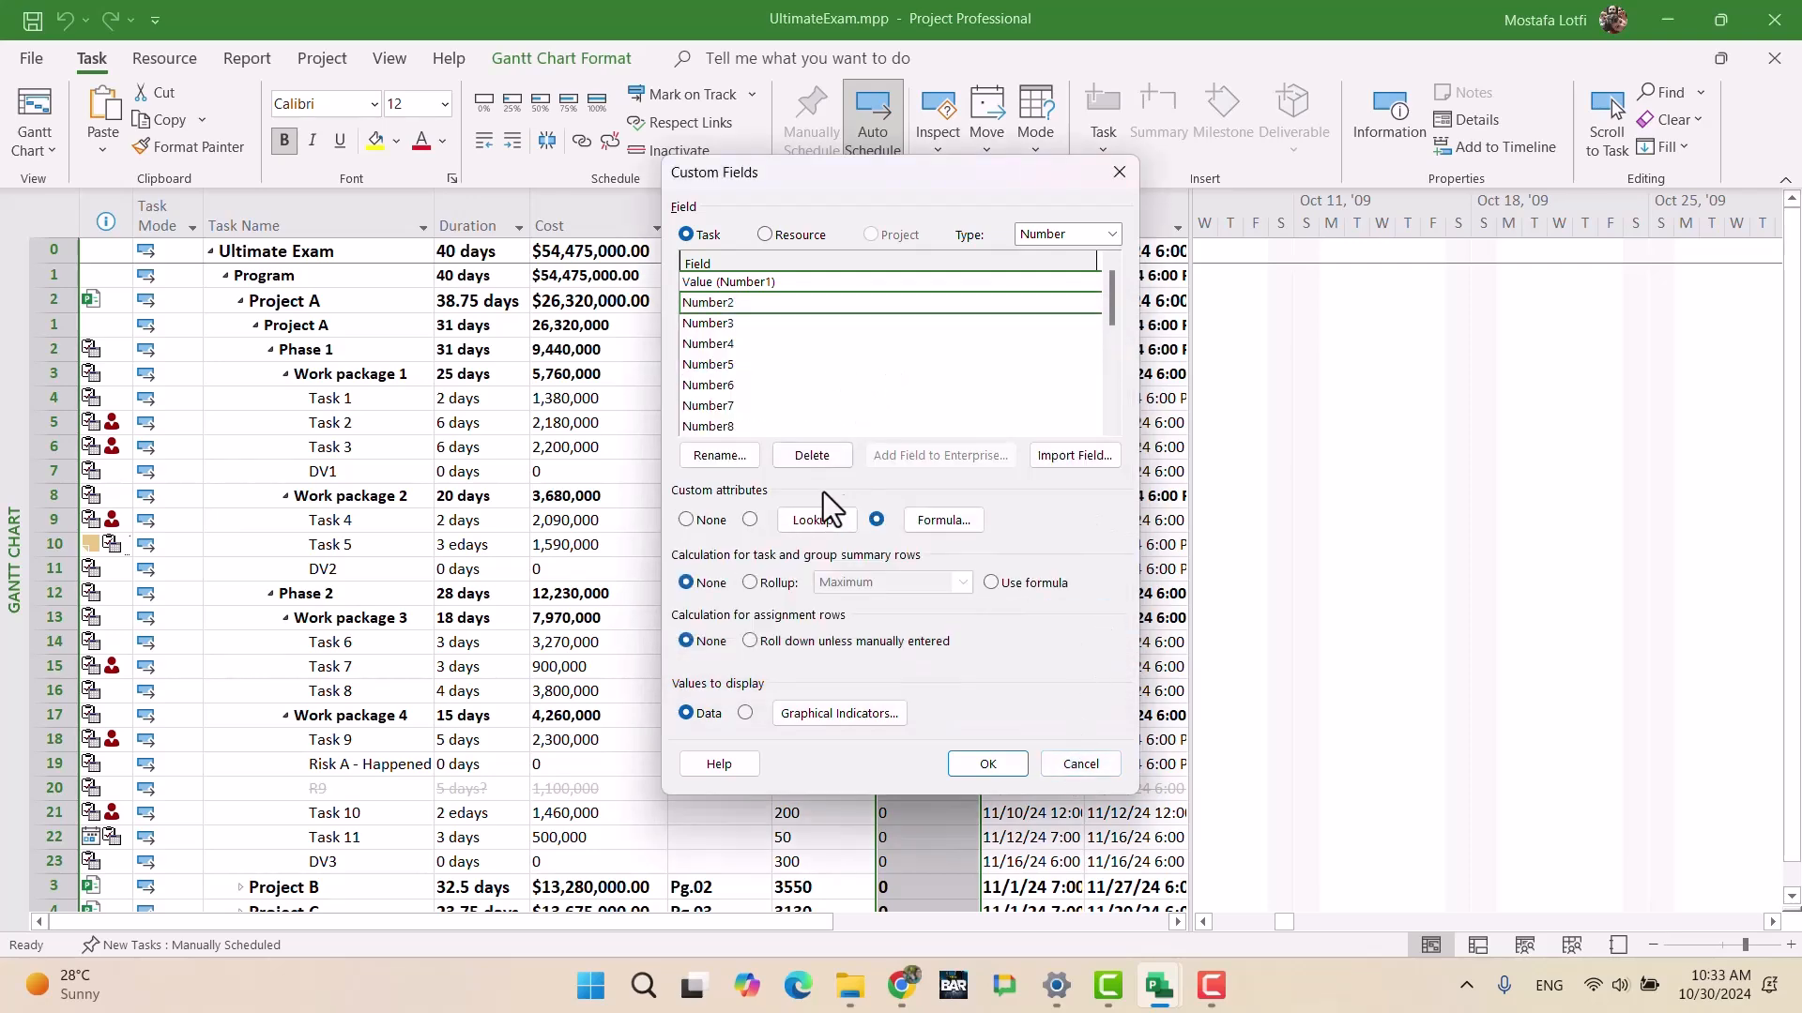
Step: Replace the old Number2 formula with just the Value field and apply it
click(916, 526)
drag(899, 412, 689, 424)
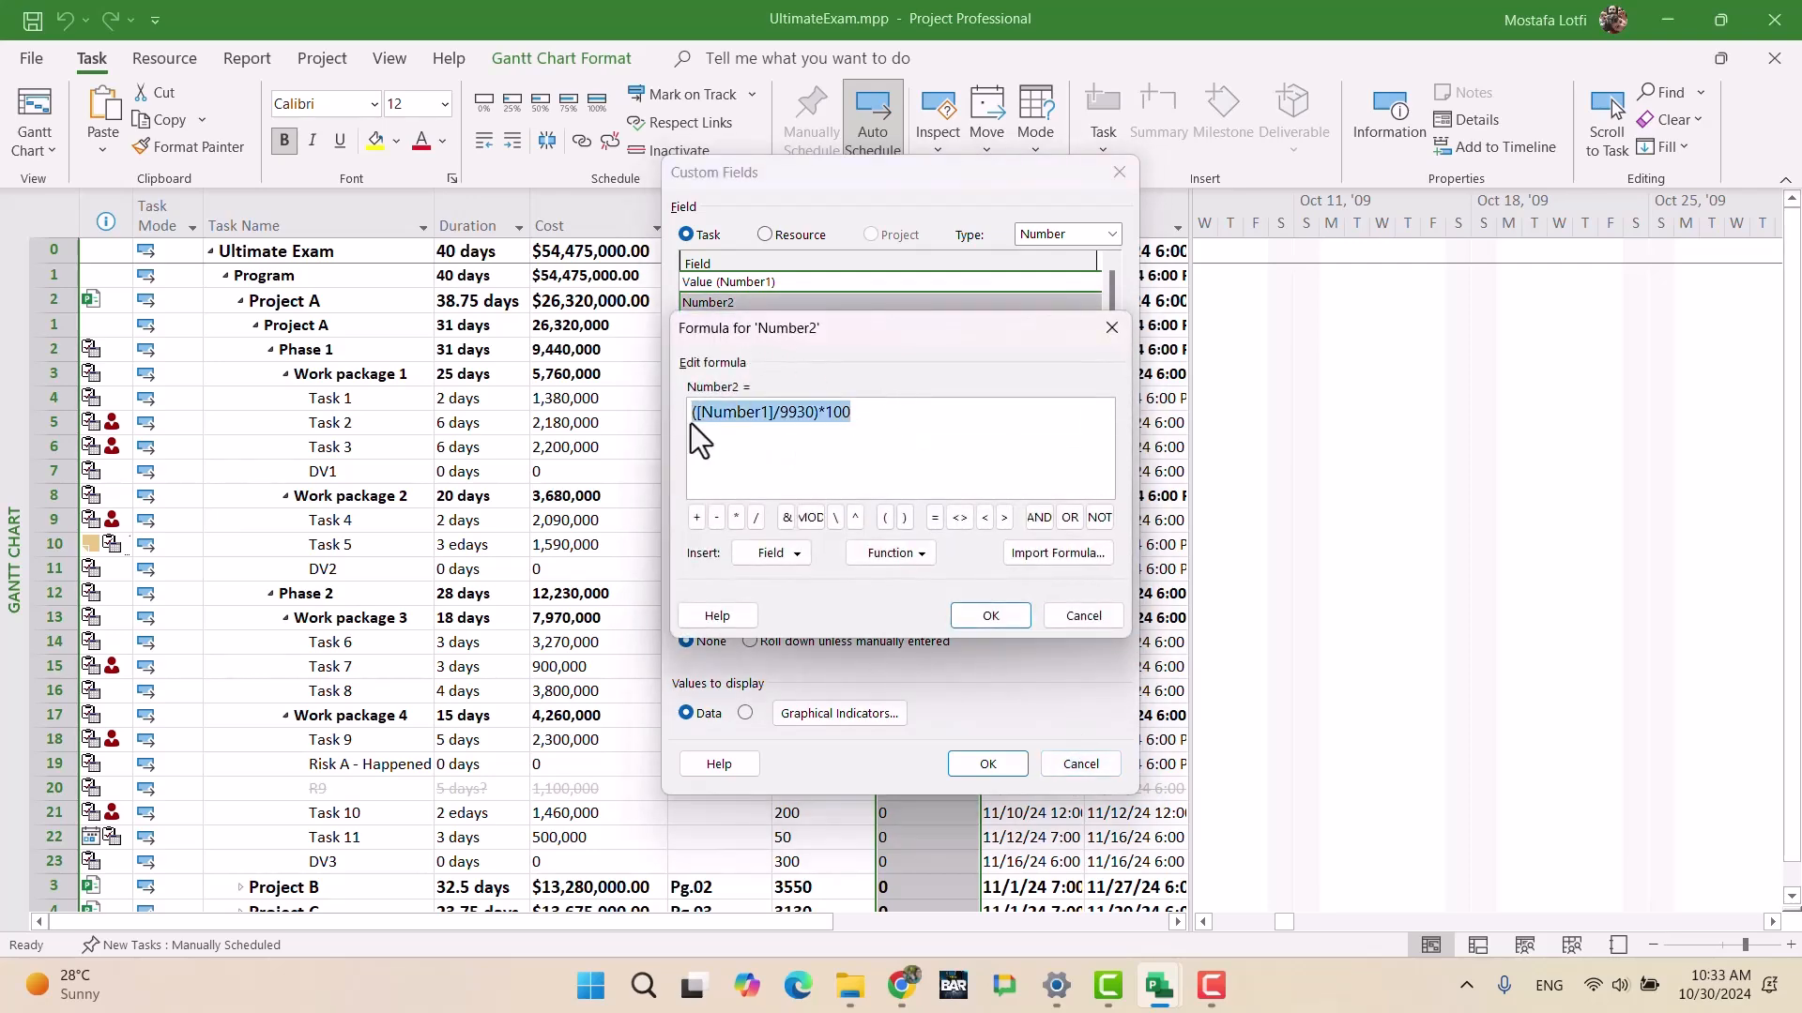
key(Delete)
click(764, 553)
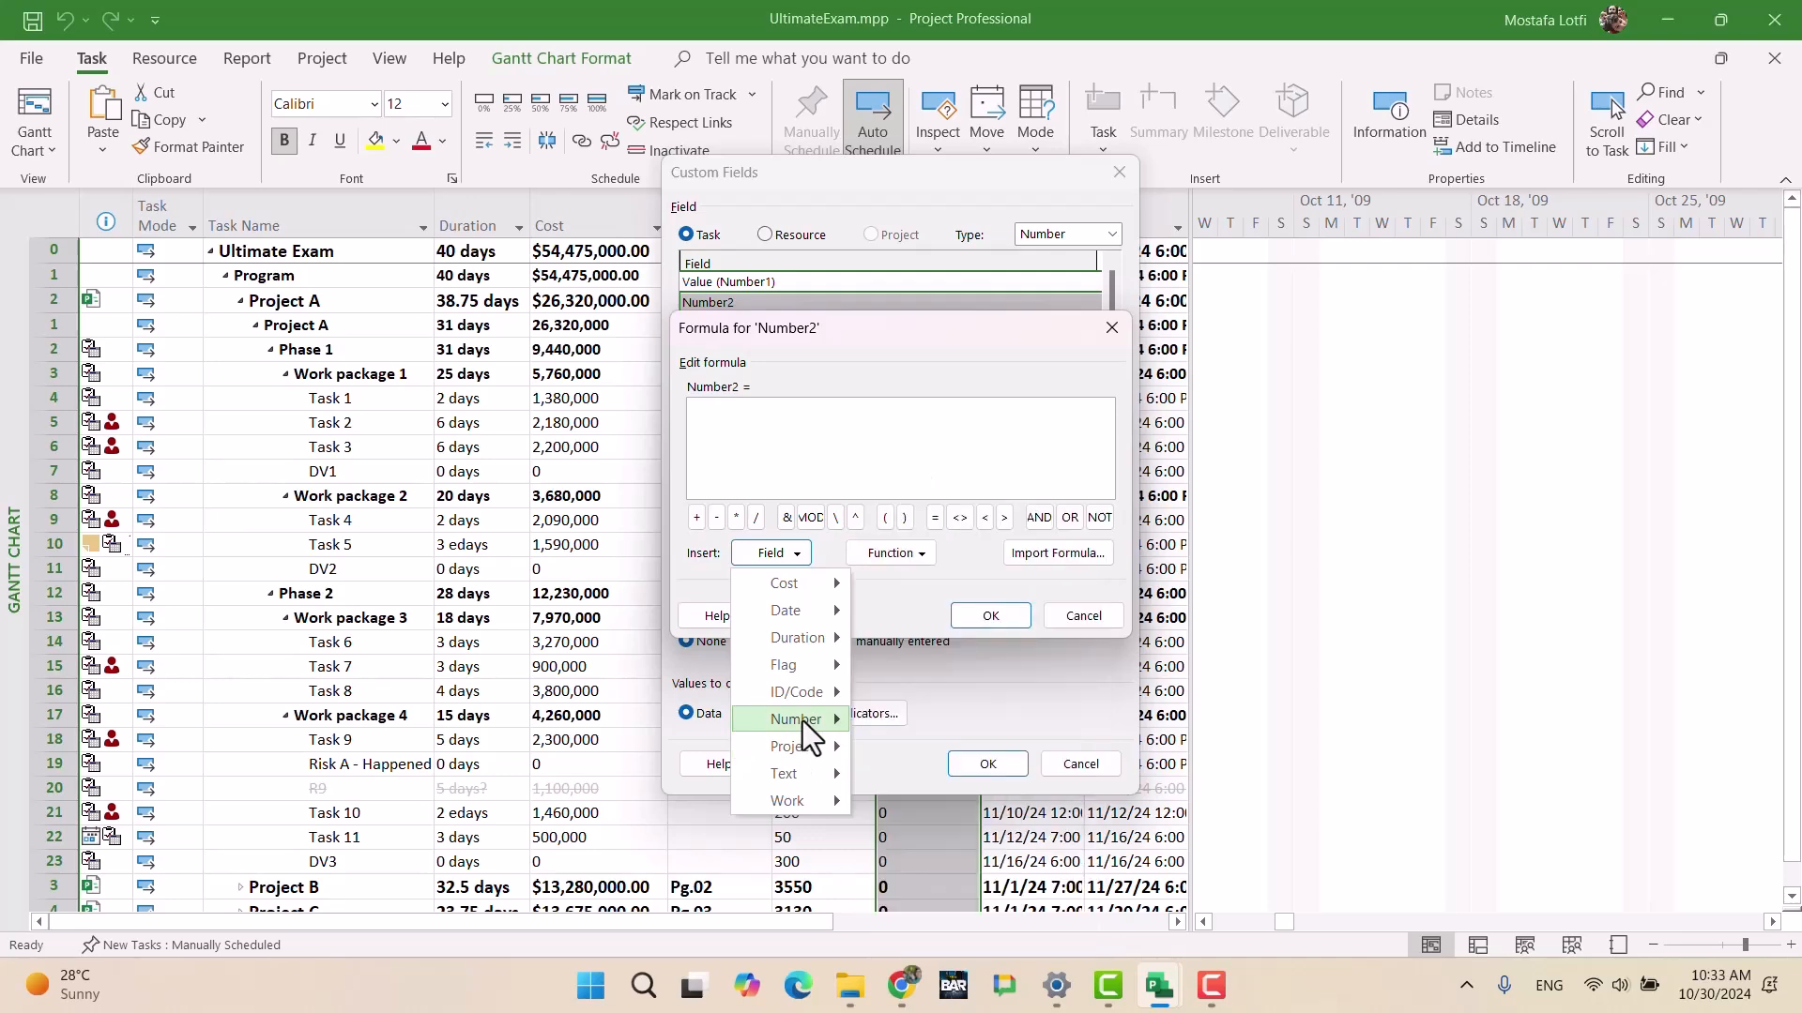
mouse_move(800, 718)
mouse_move(1017, 656)
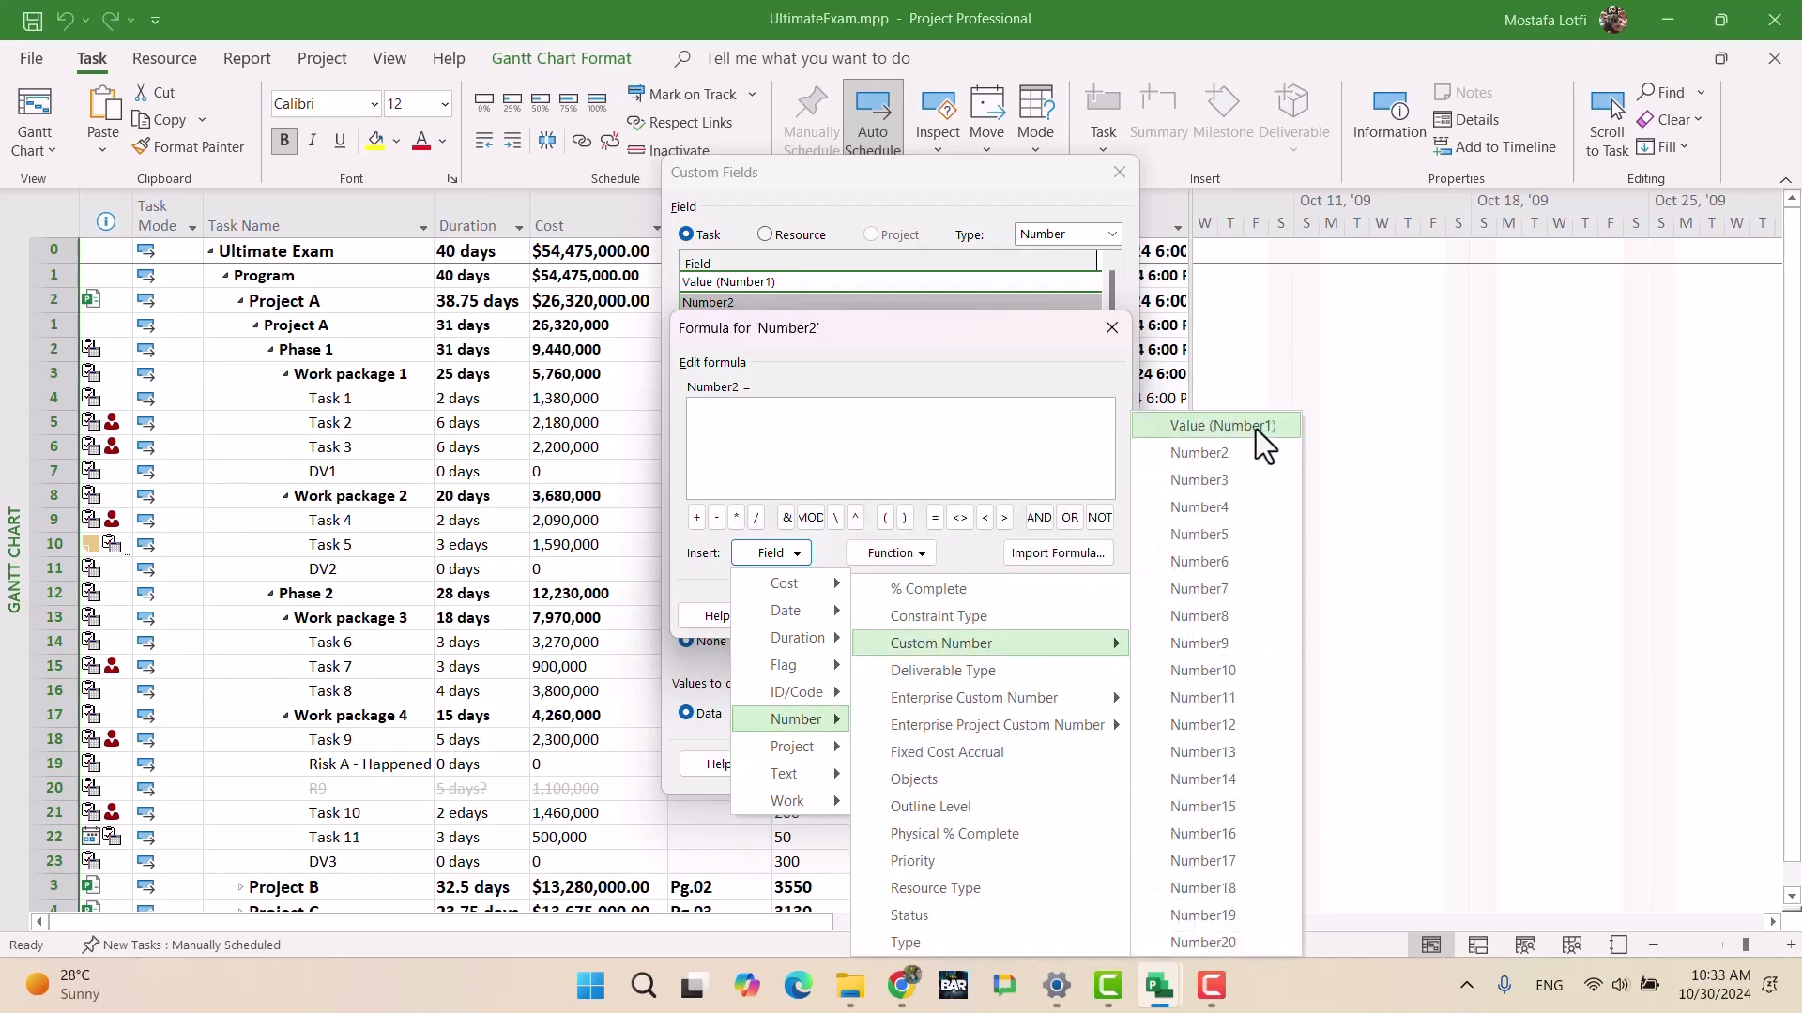
click(1233, 426)
click(989, 624)
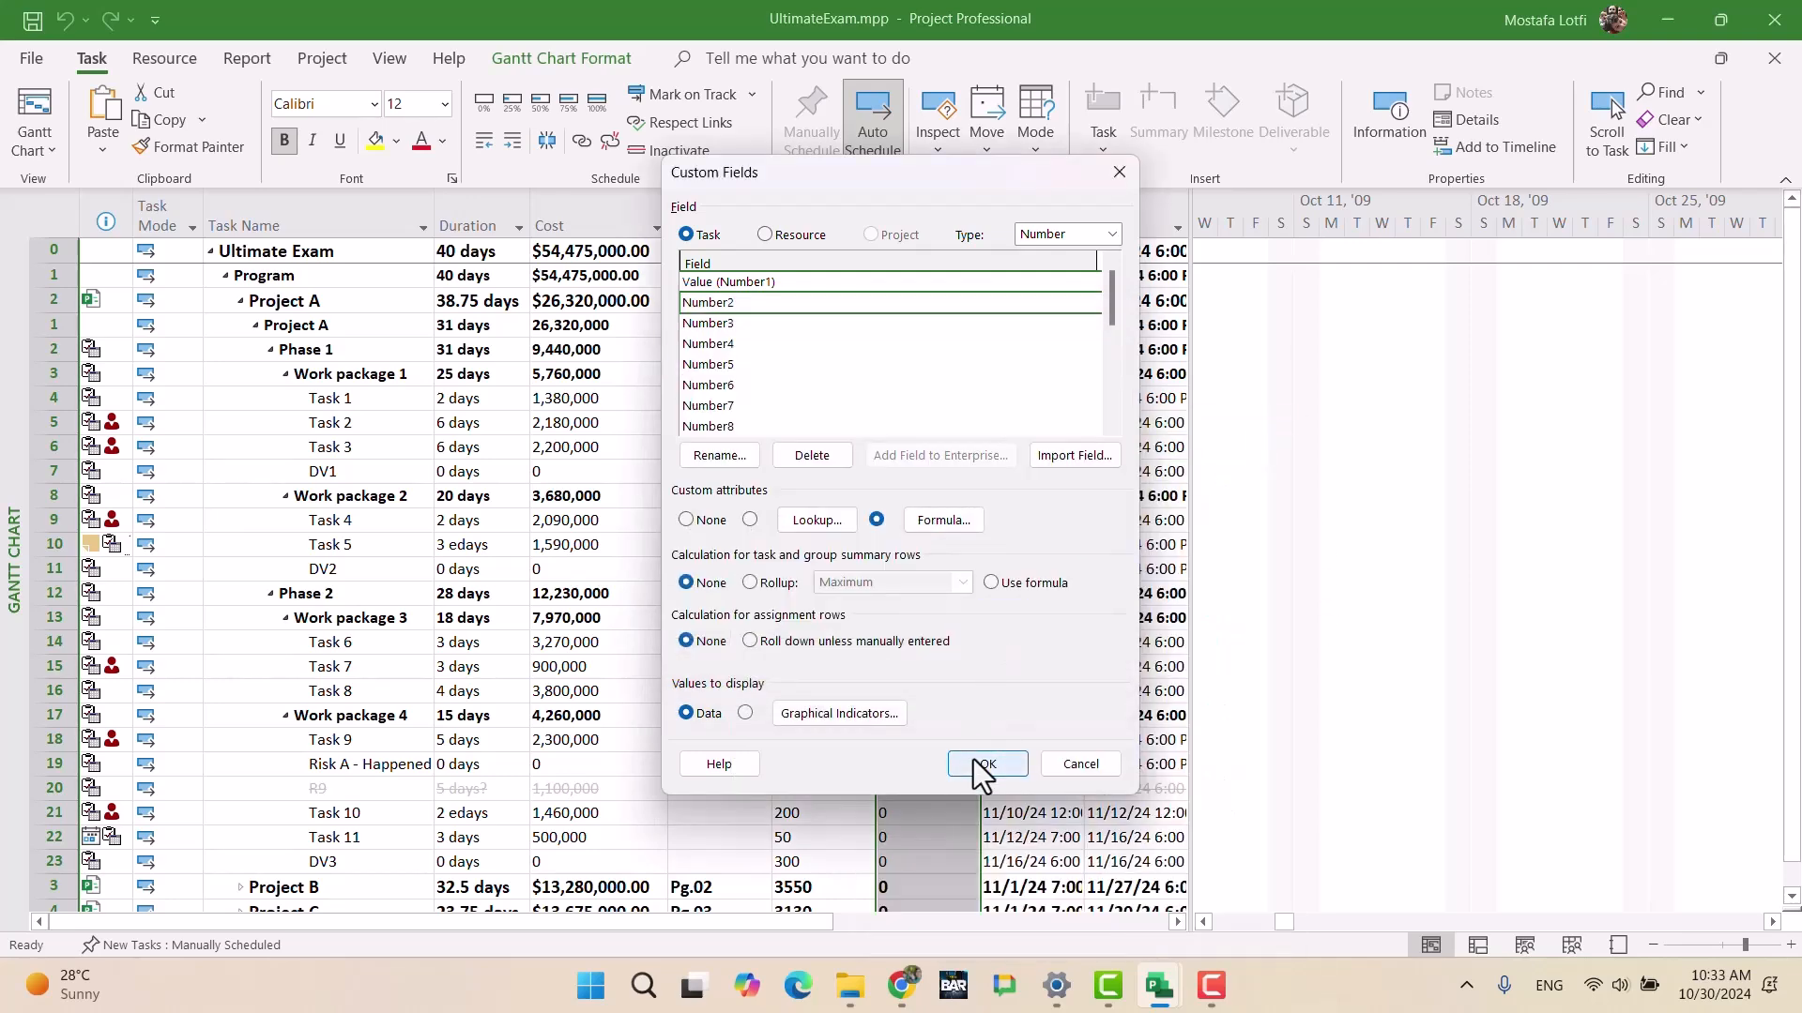
click(987, 763)
click(940, 417)
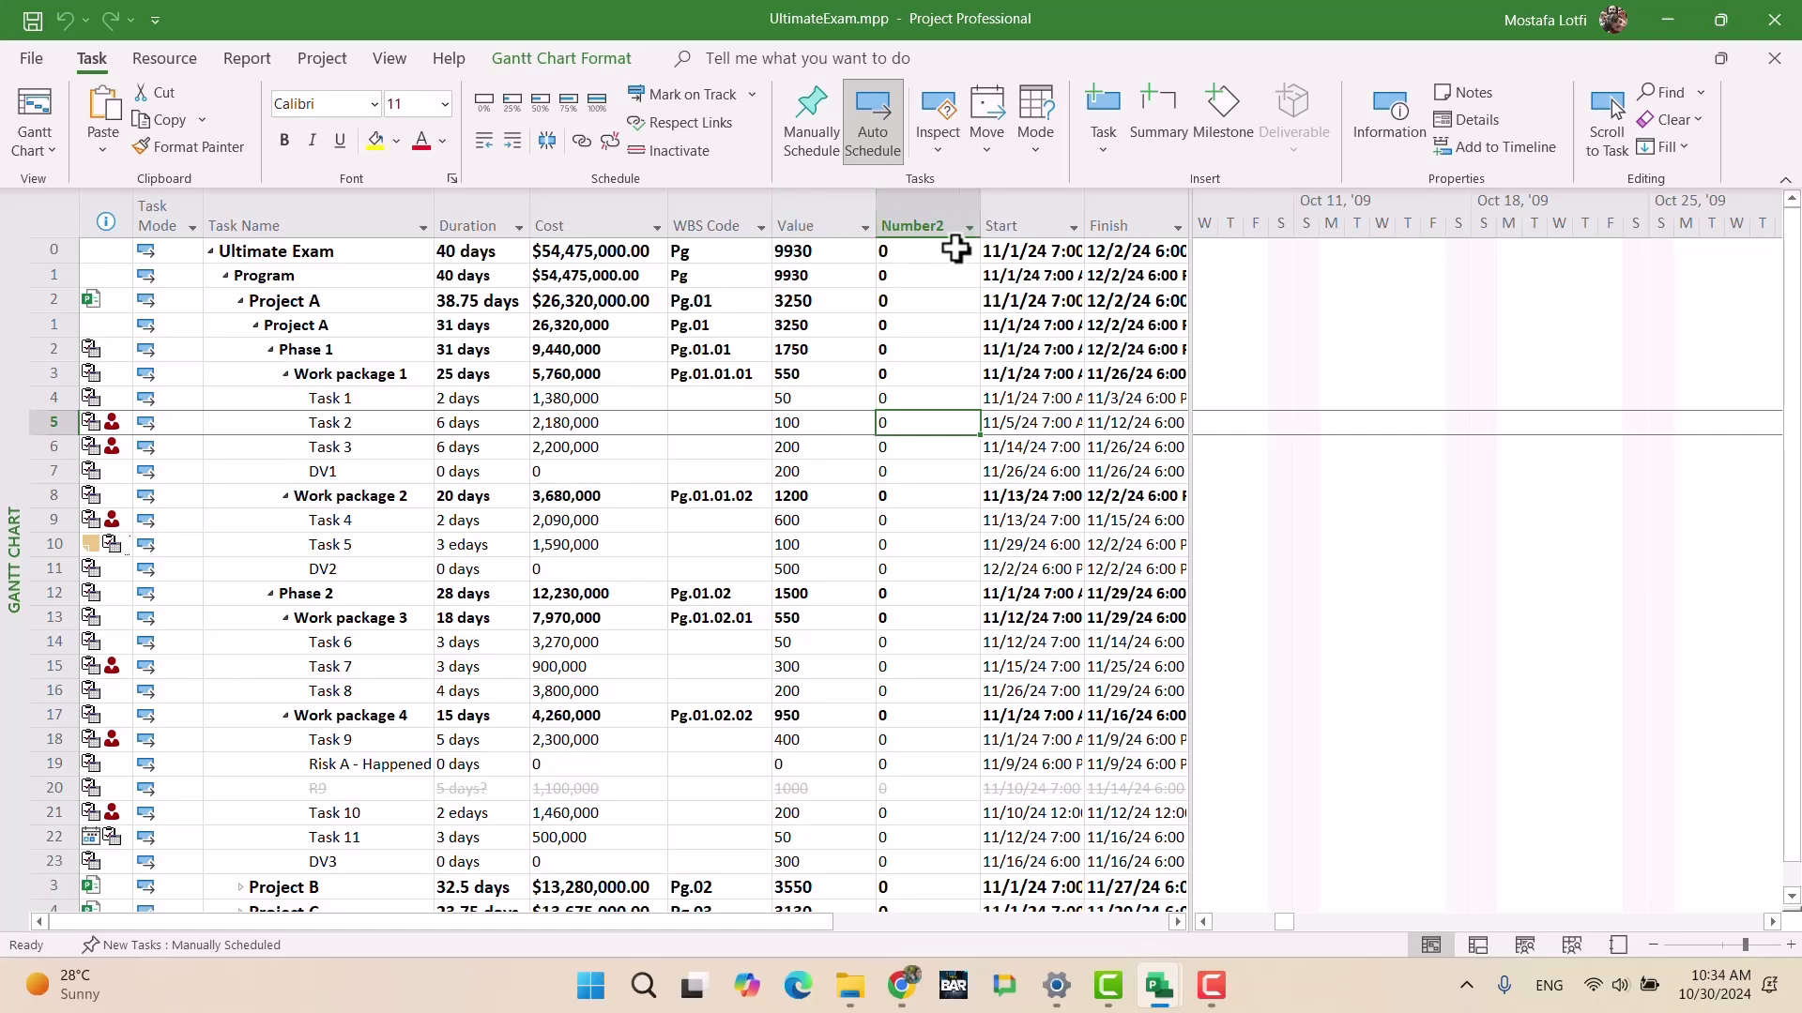
Step: Insert a Number3 column before the Start column
click(810, 199)
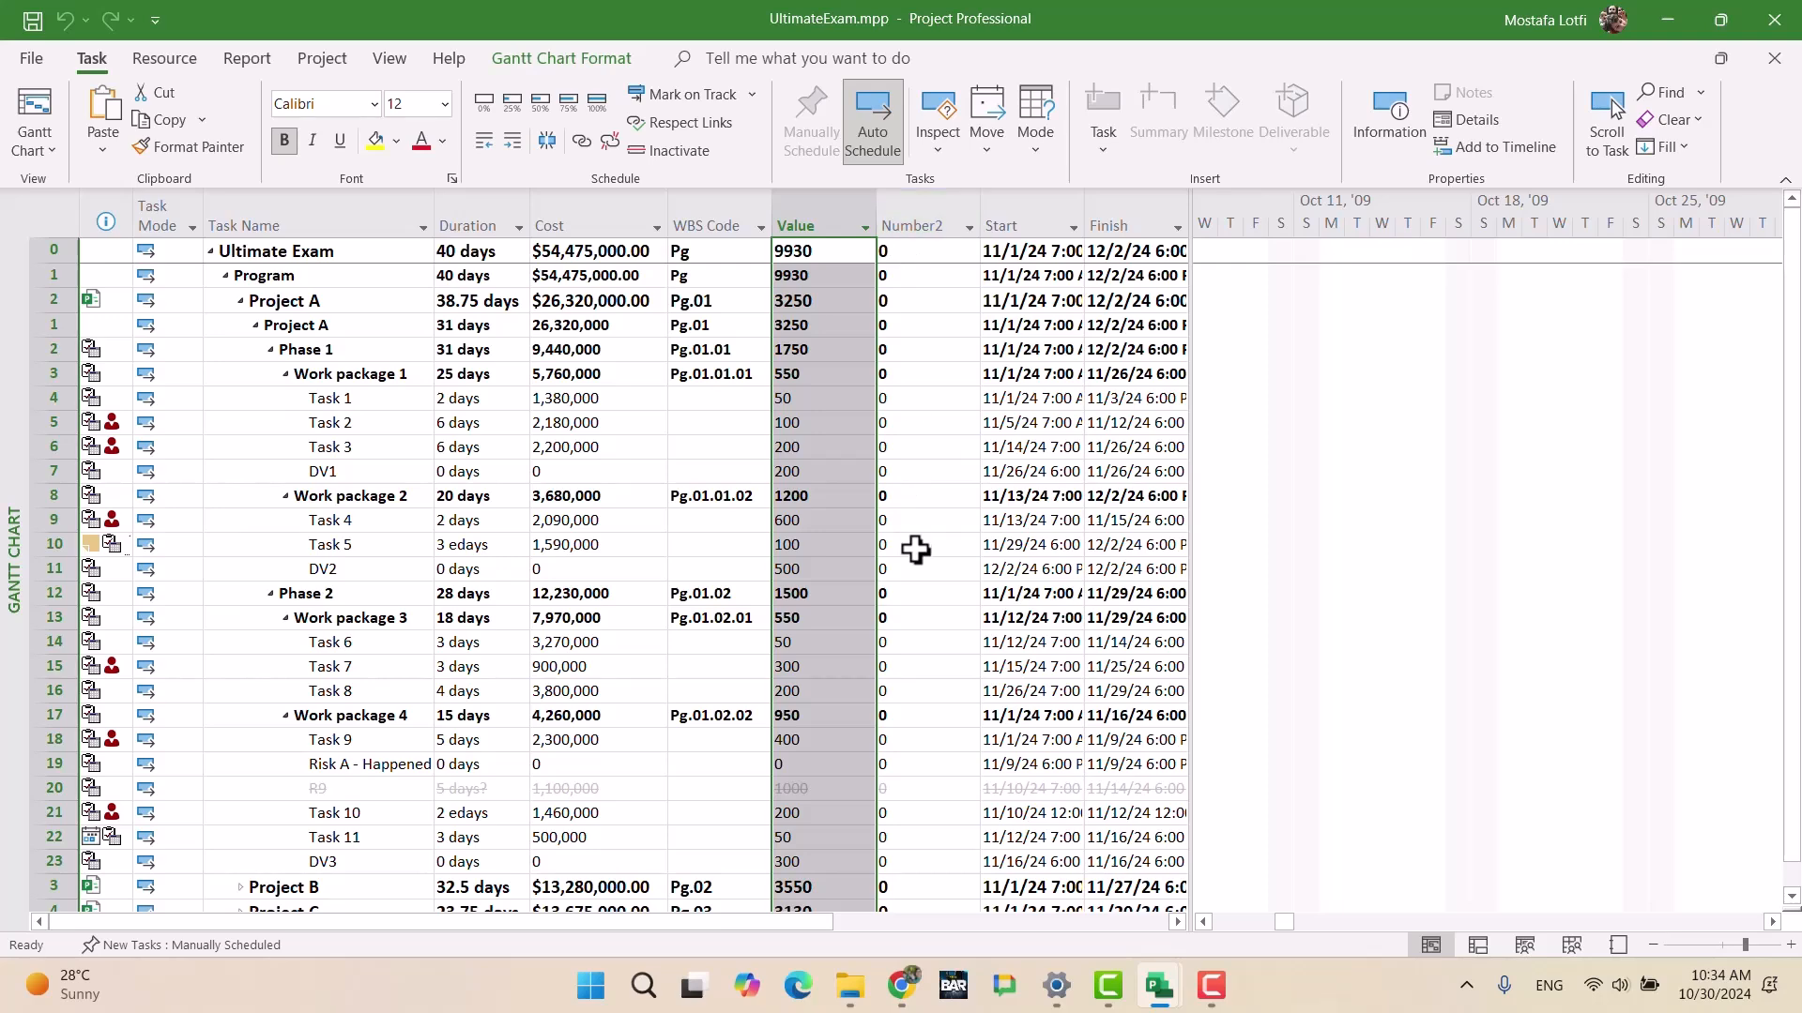
click(899, 398)
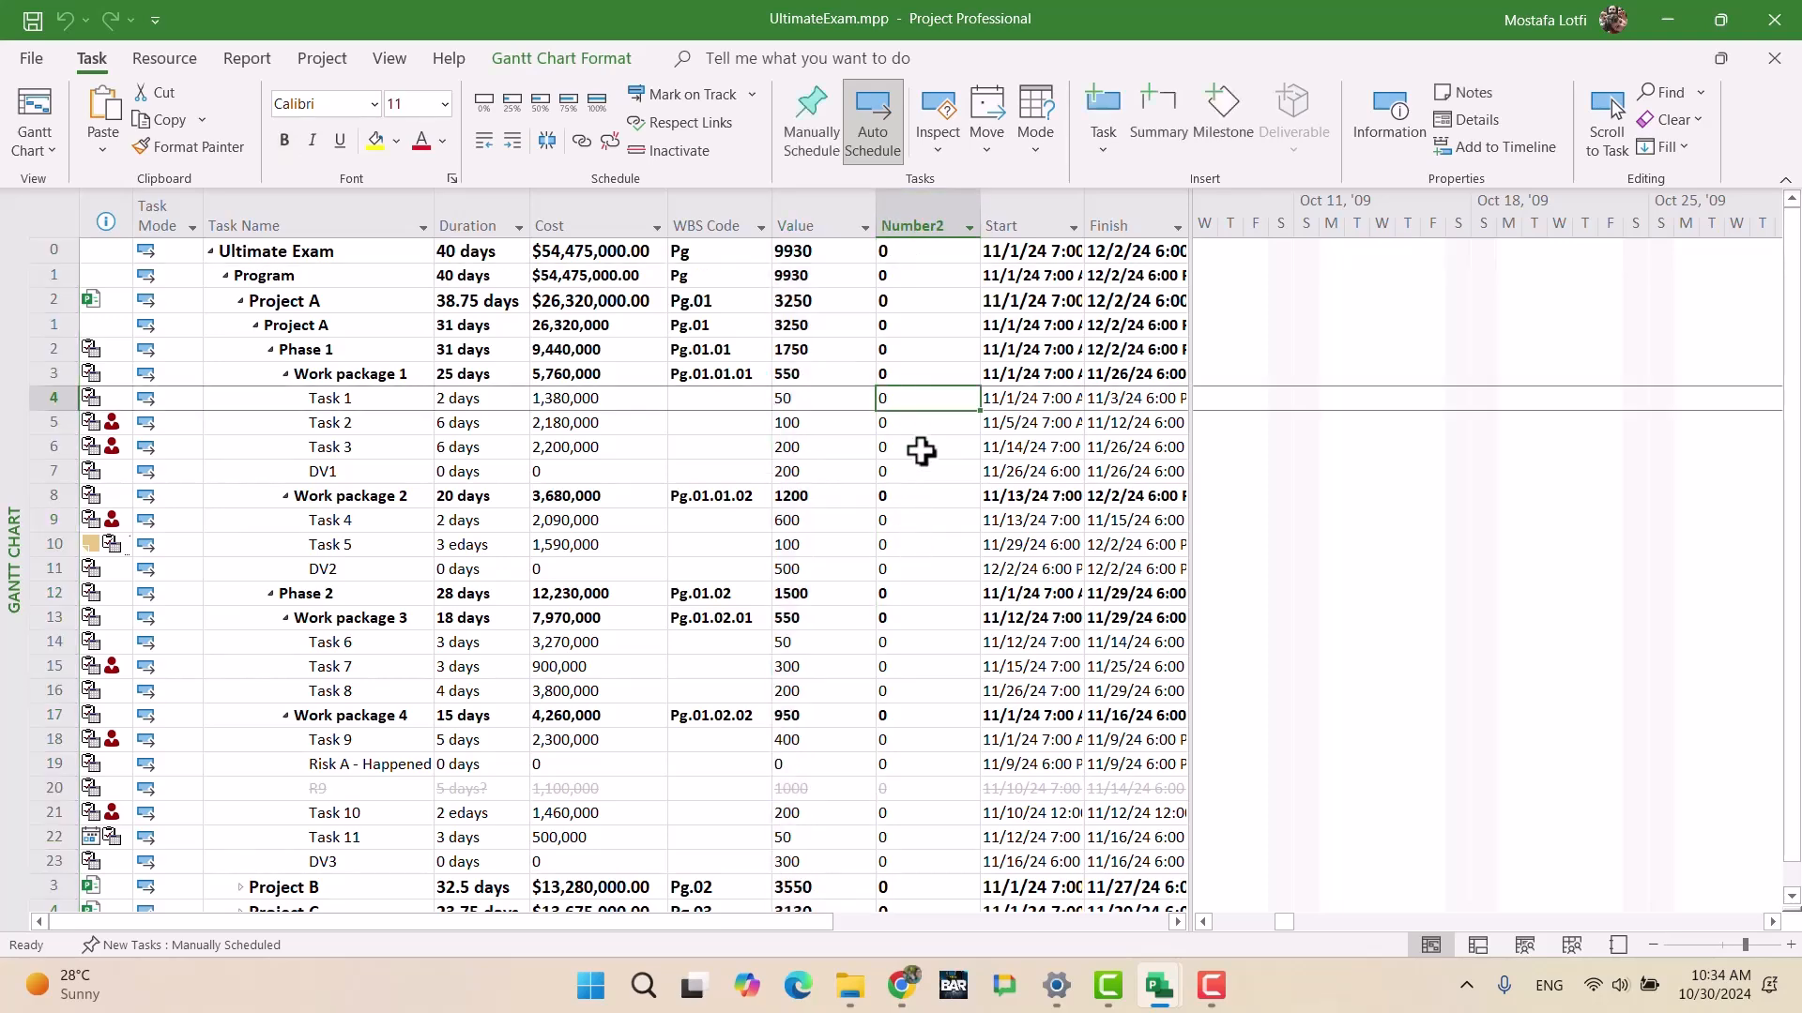
click(1031, 226)
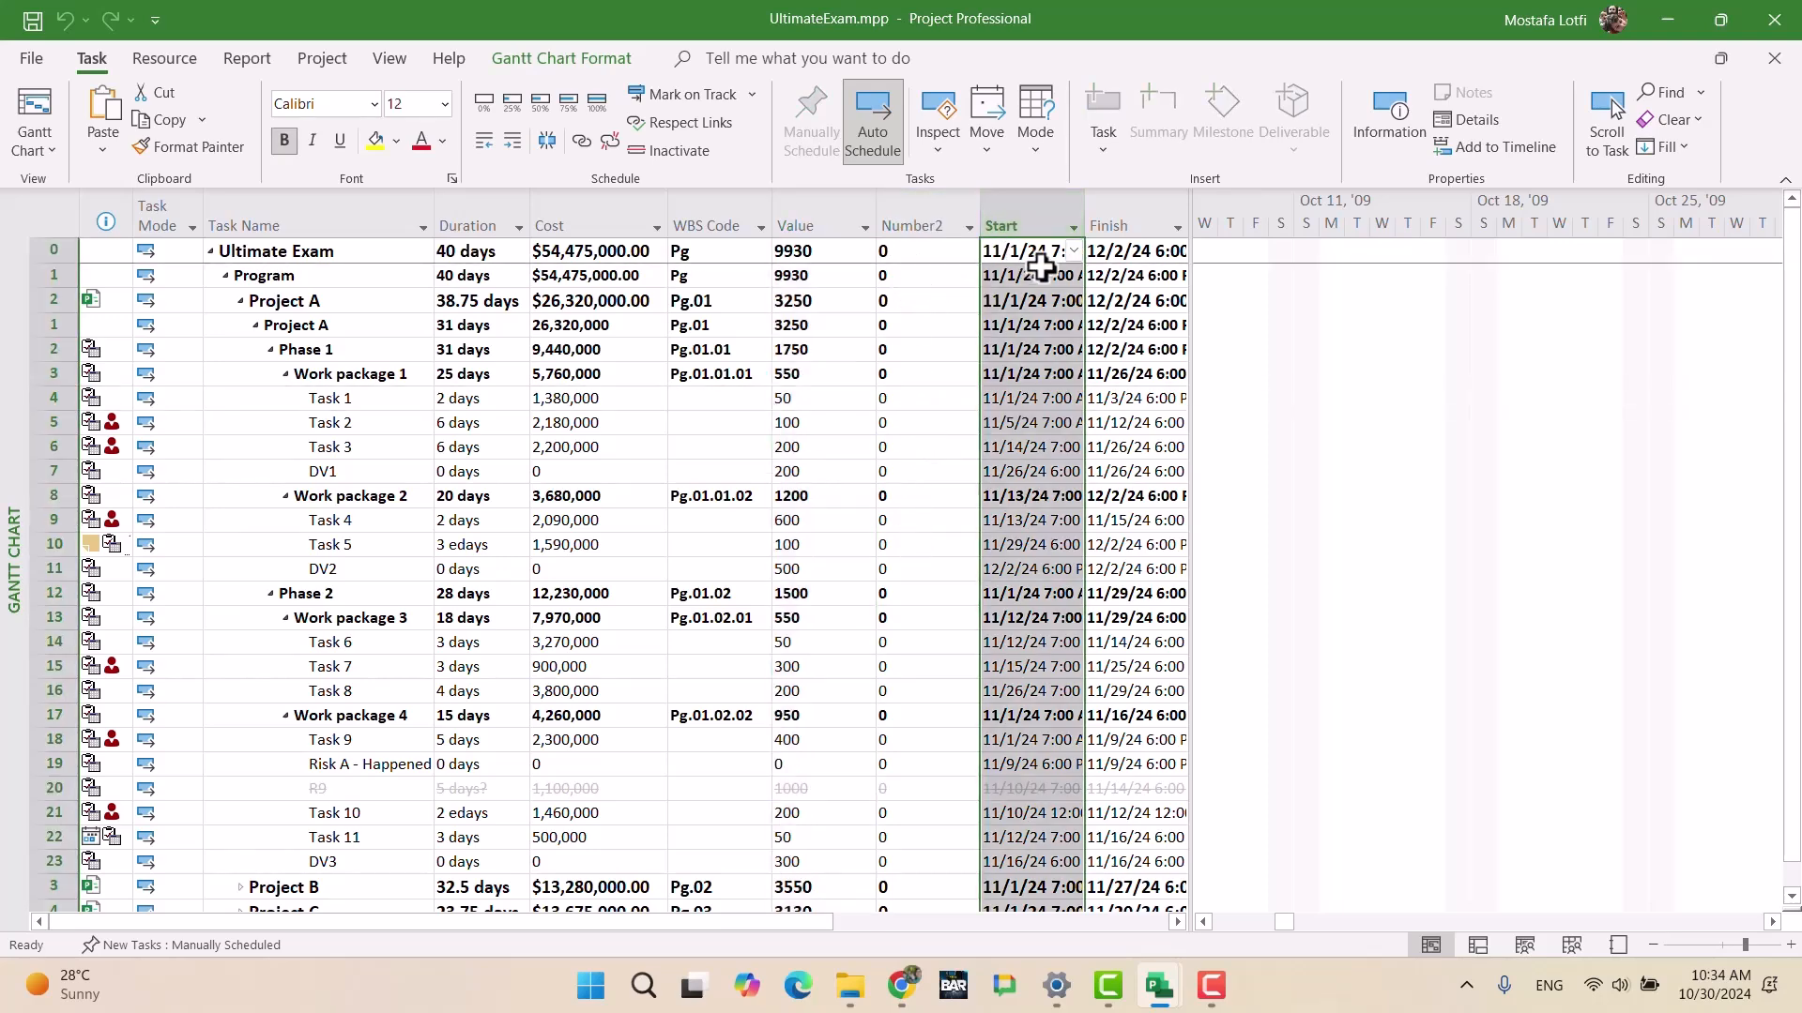
key(Insert)
text(number1 ( Value)
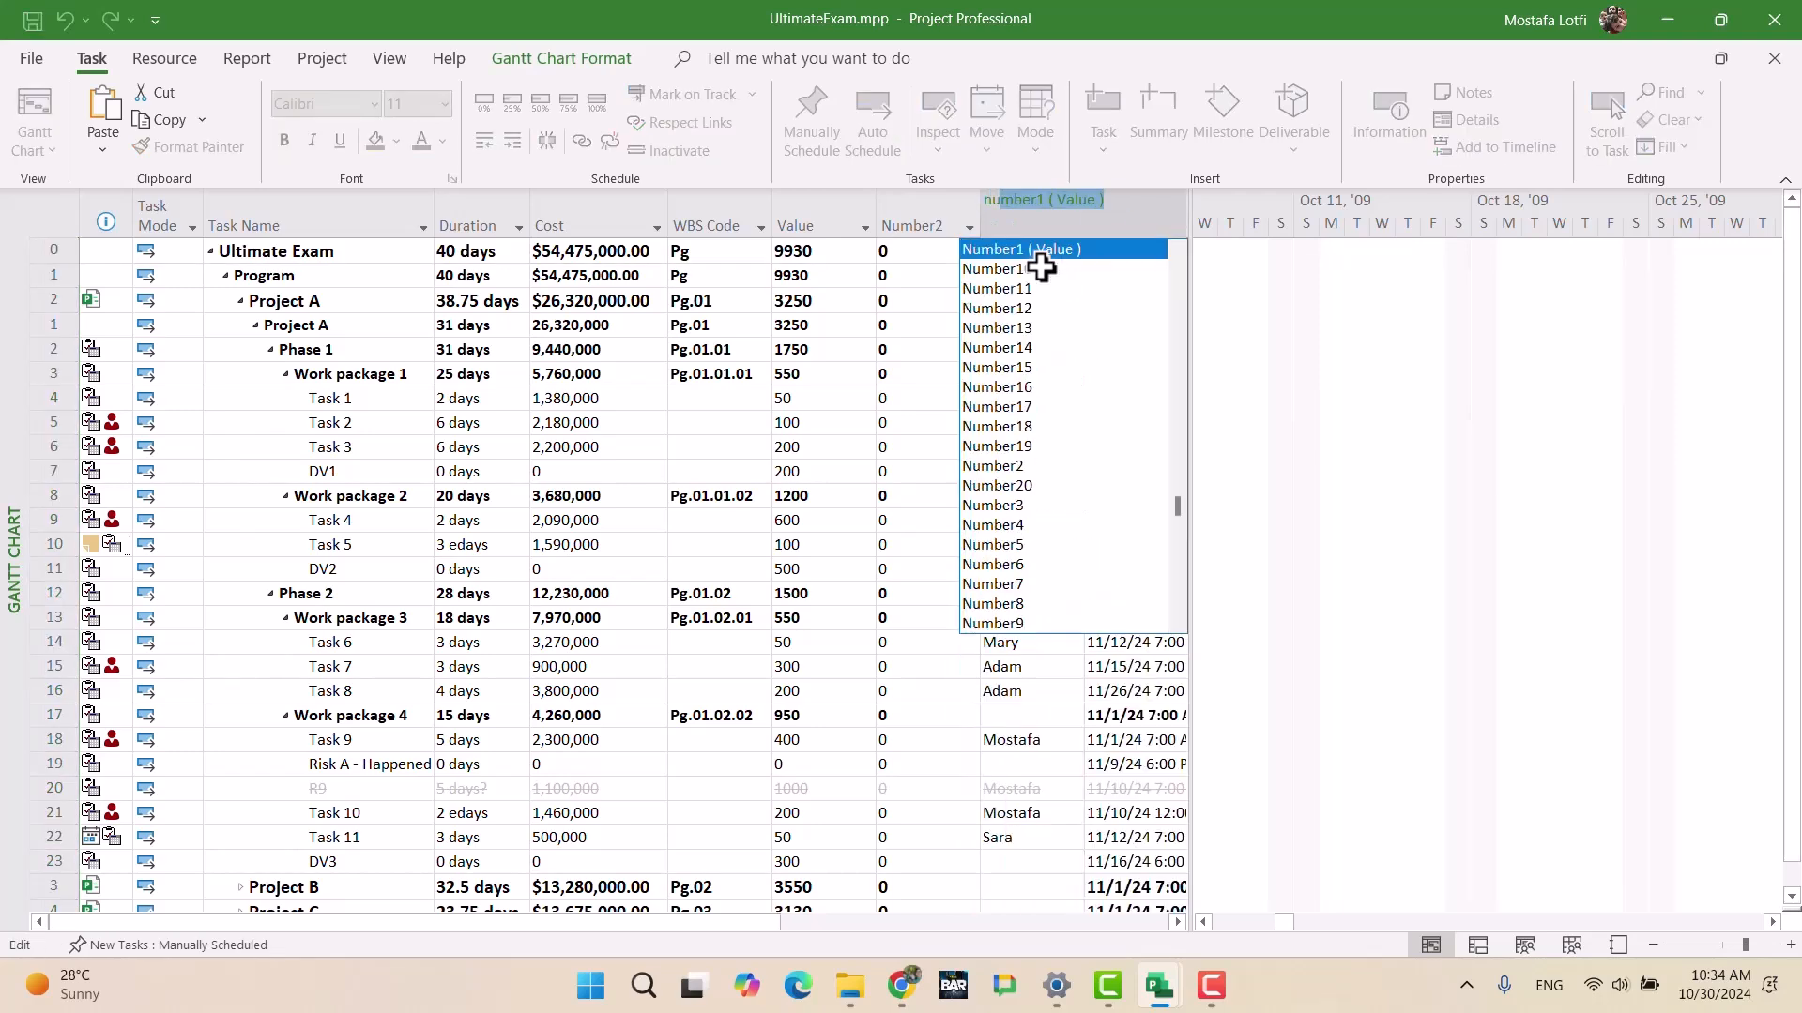
key(Down)
key(Down)
key(Down)
key(Down)
key(Down)
key(Down)
key(Down)
key(Down)
key(Down)
key(Down)
key(Down)
key(Down)
key(Down)
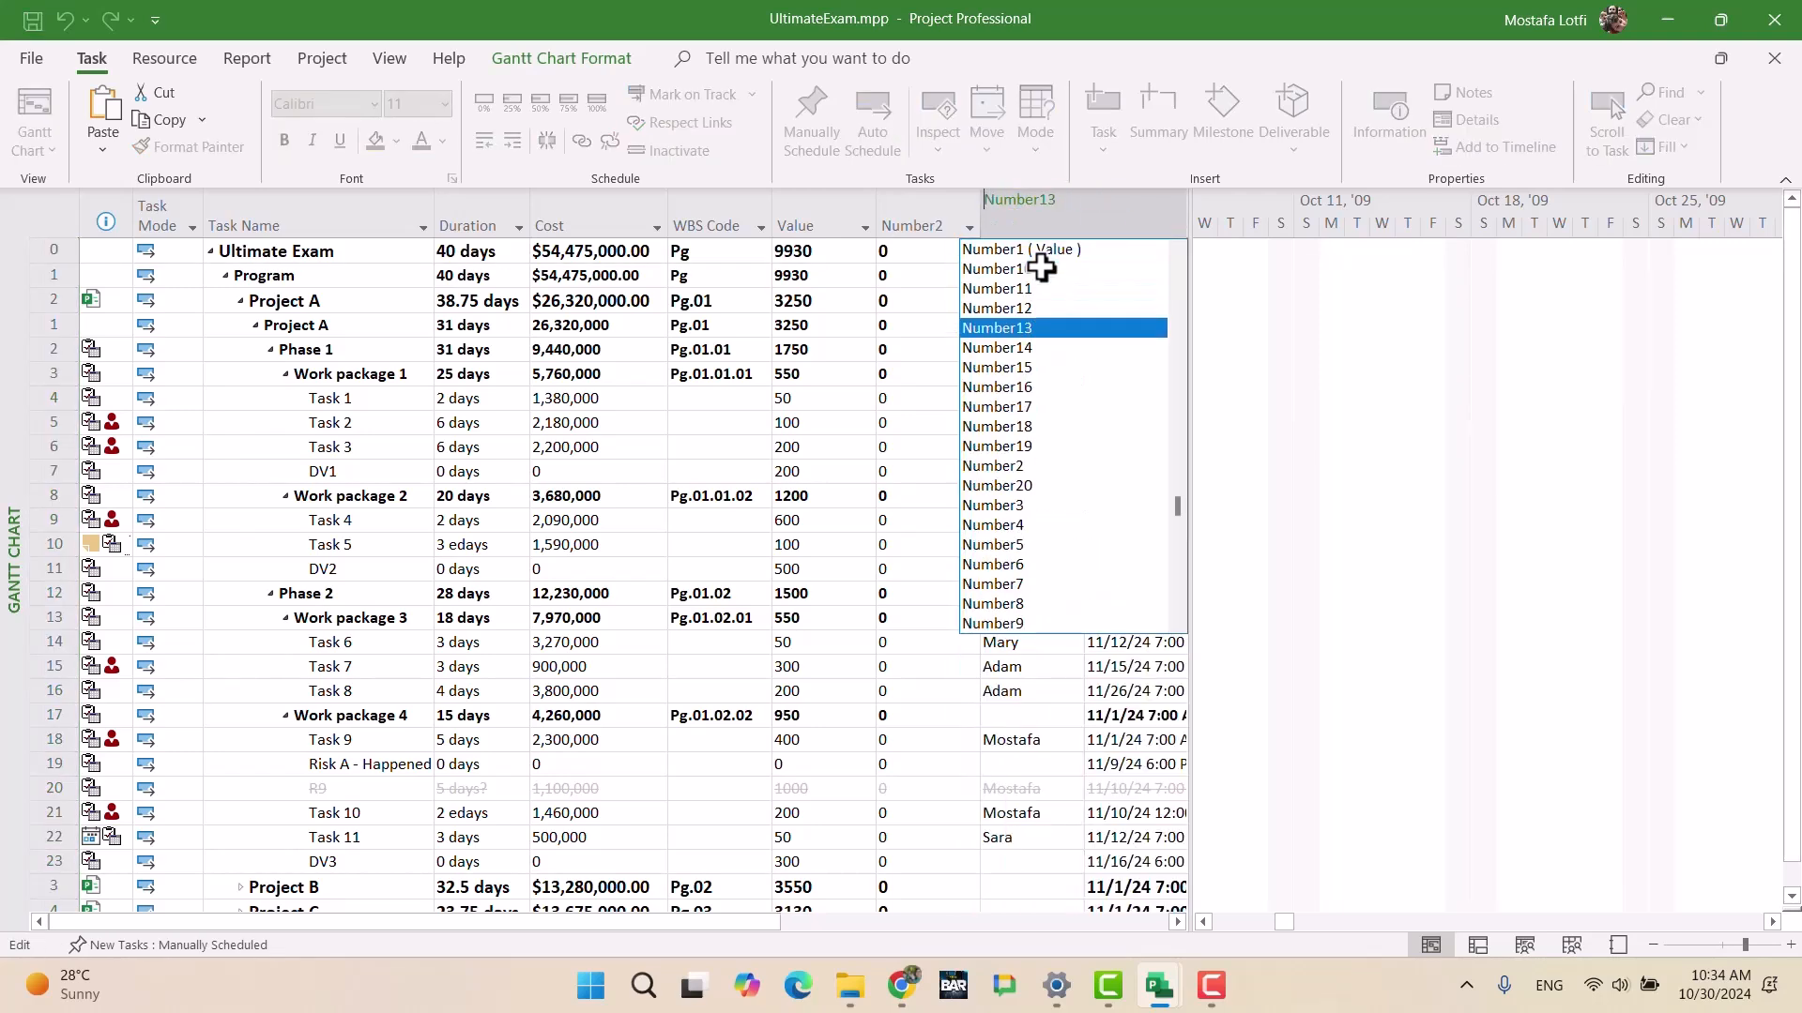
key(Return)
key(Left)
key(Left)
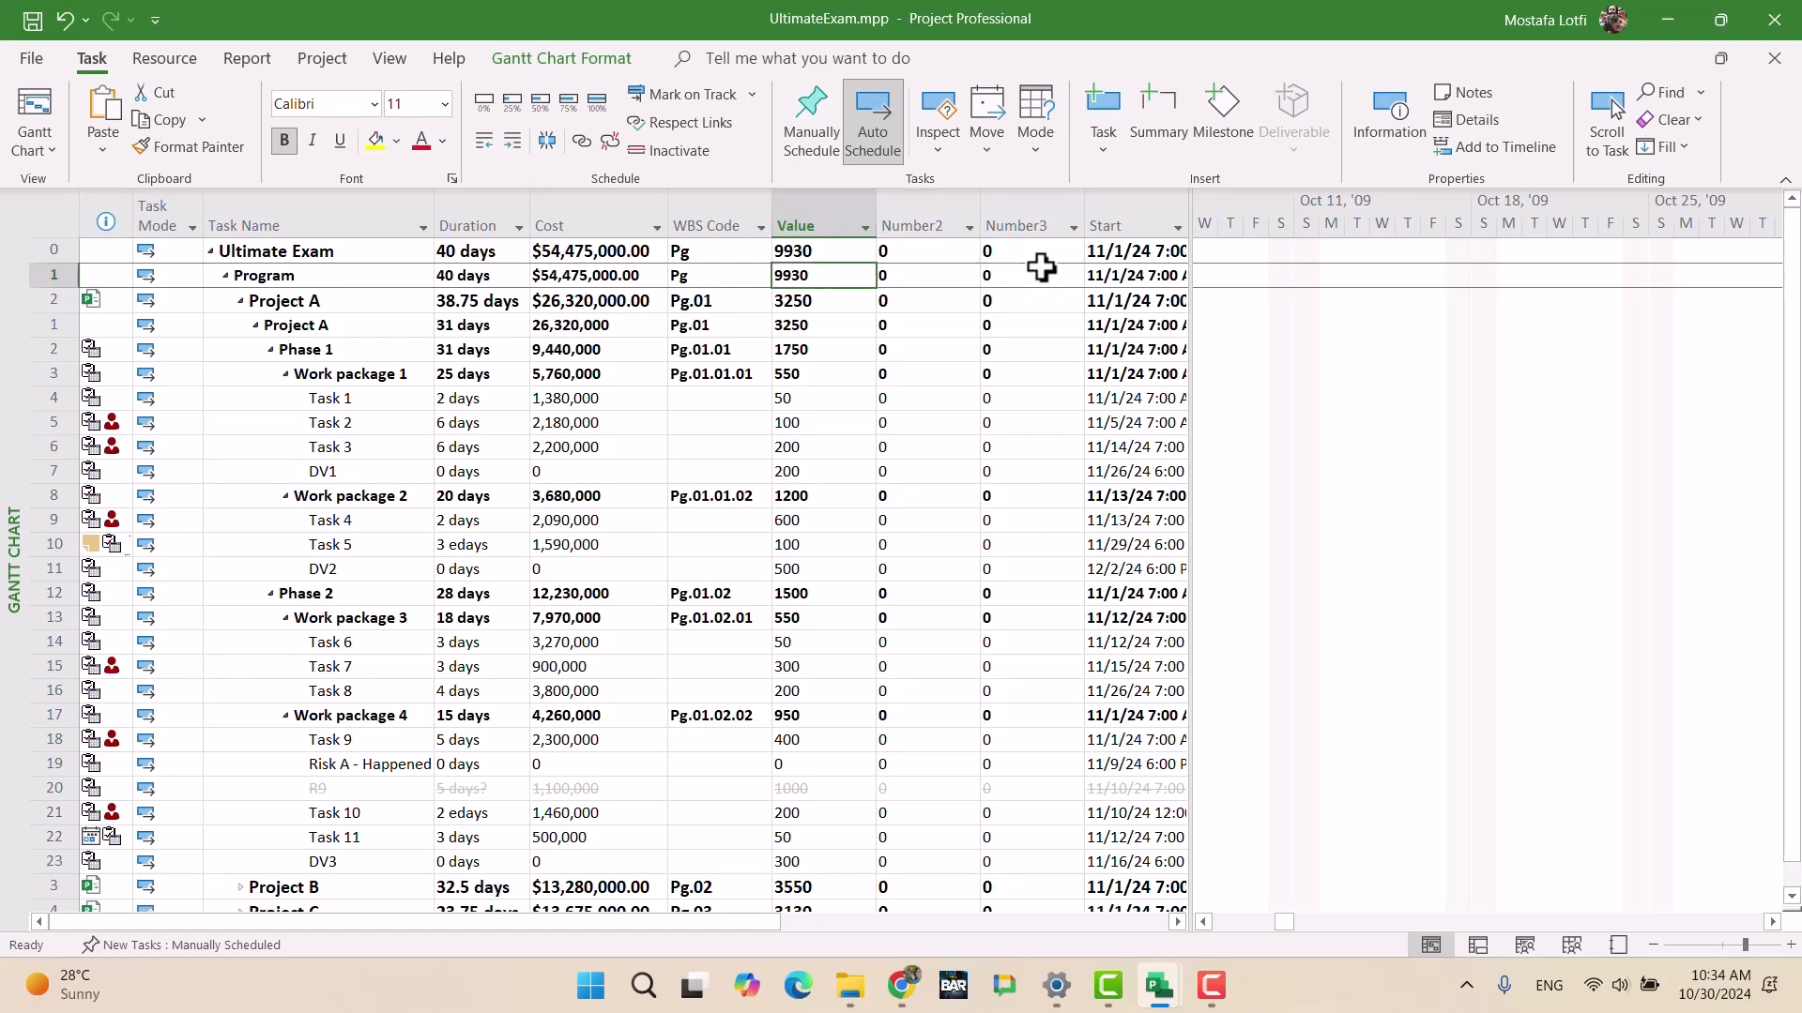
Step: Enter 2 as Ultimate Exam's Number2 value
key(Right)
text(2)
key(Return)
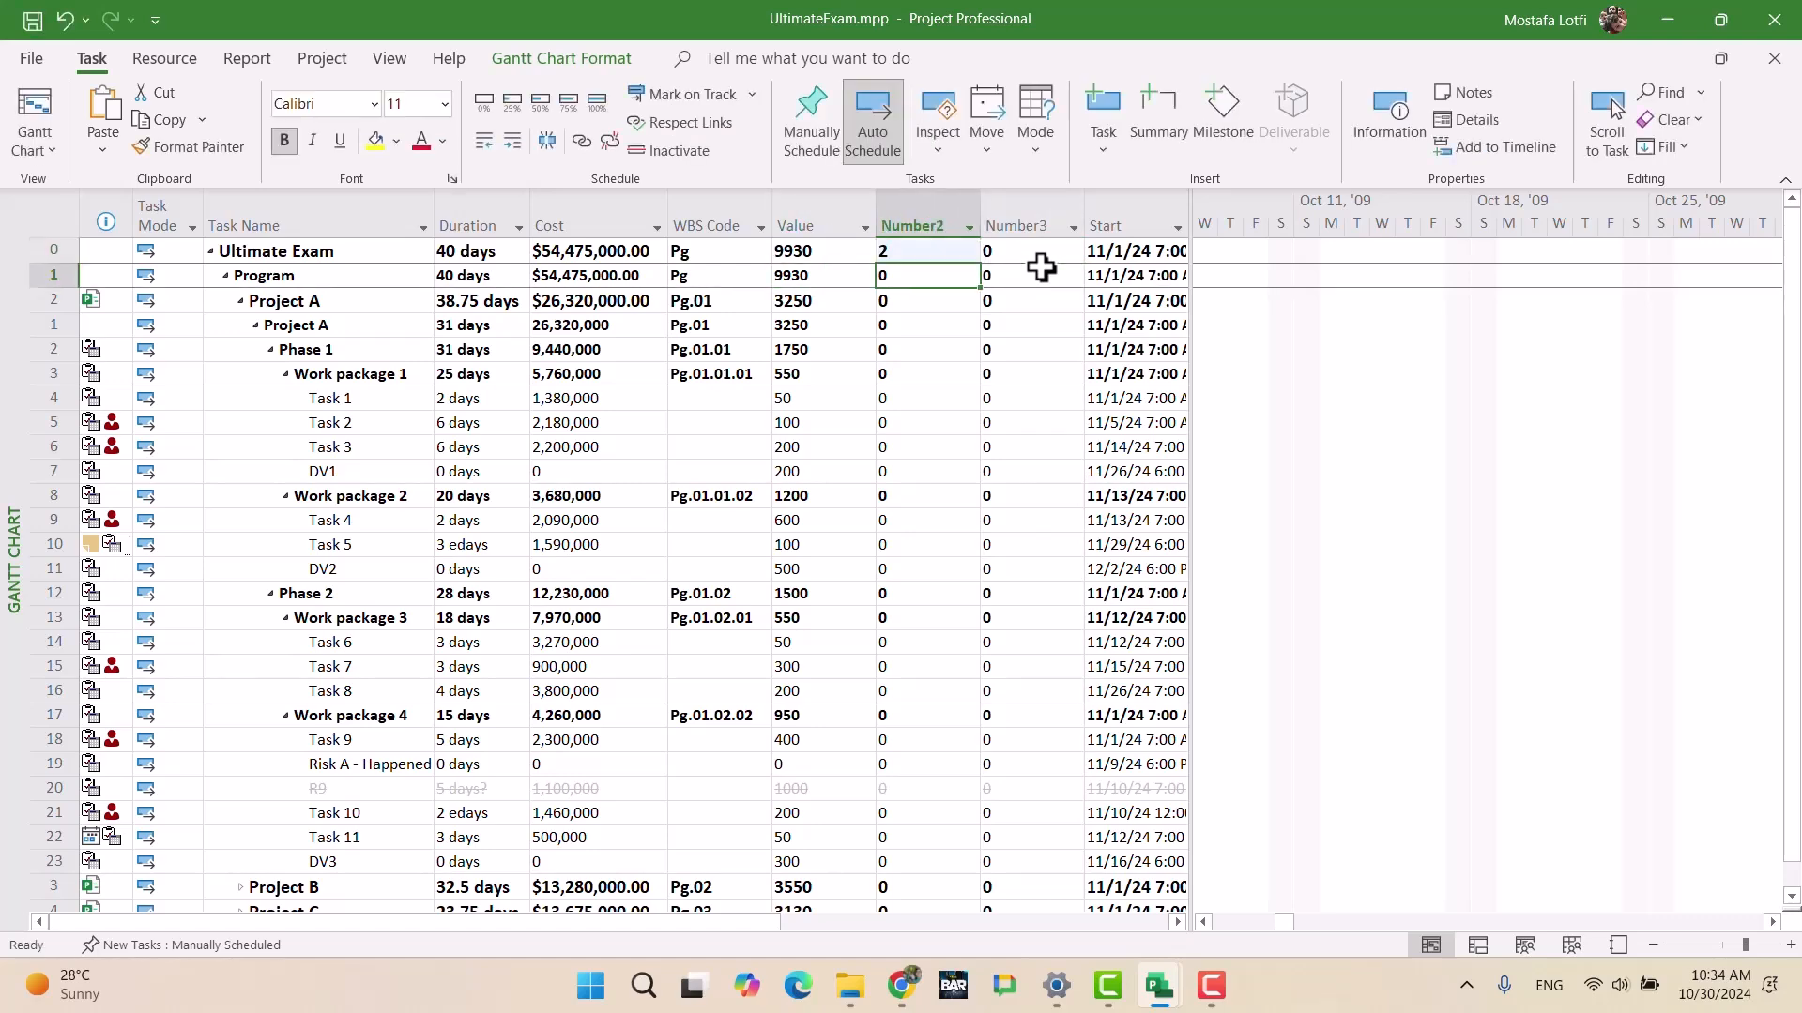
Step: Give the Number3 custom field the formula [Number2], confirming the recalculation warning
right_click(1034, 220)
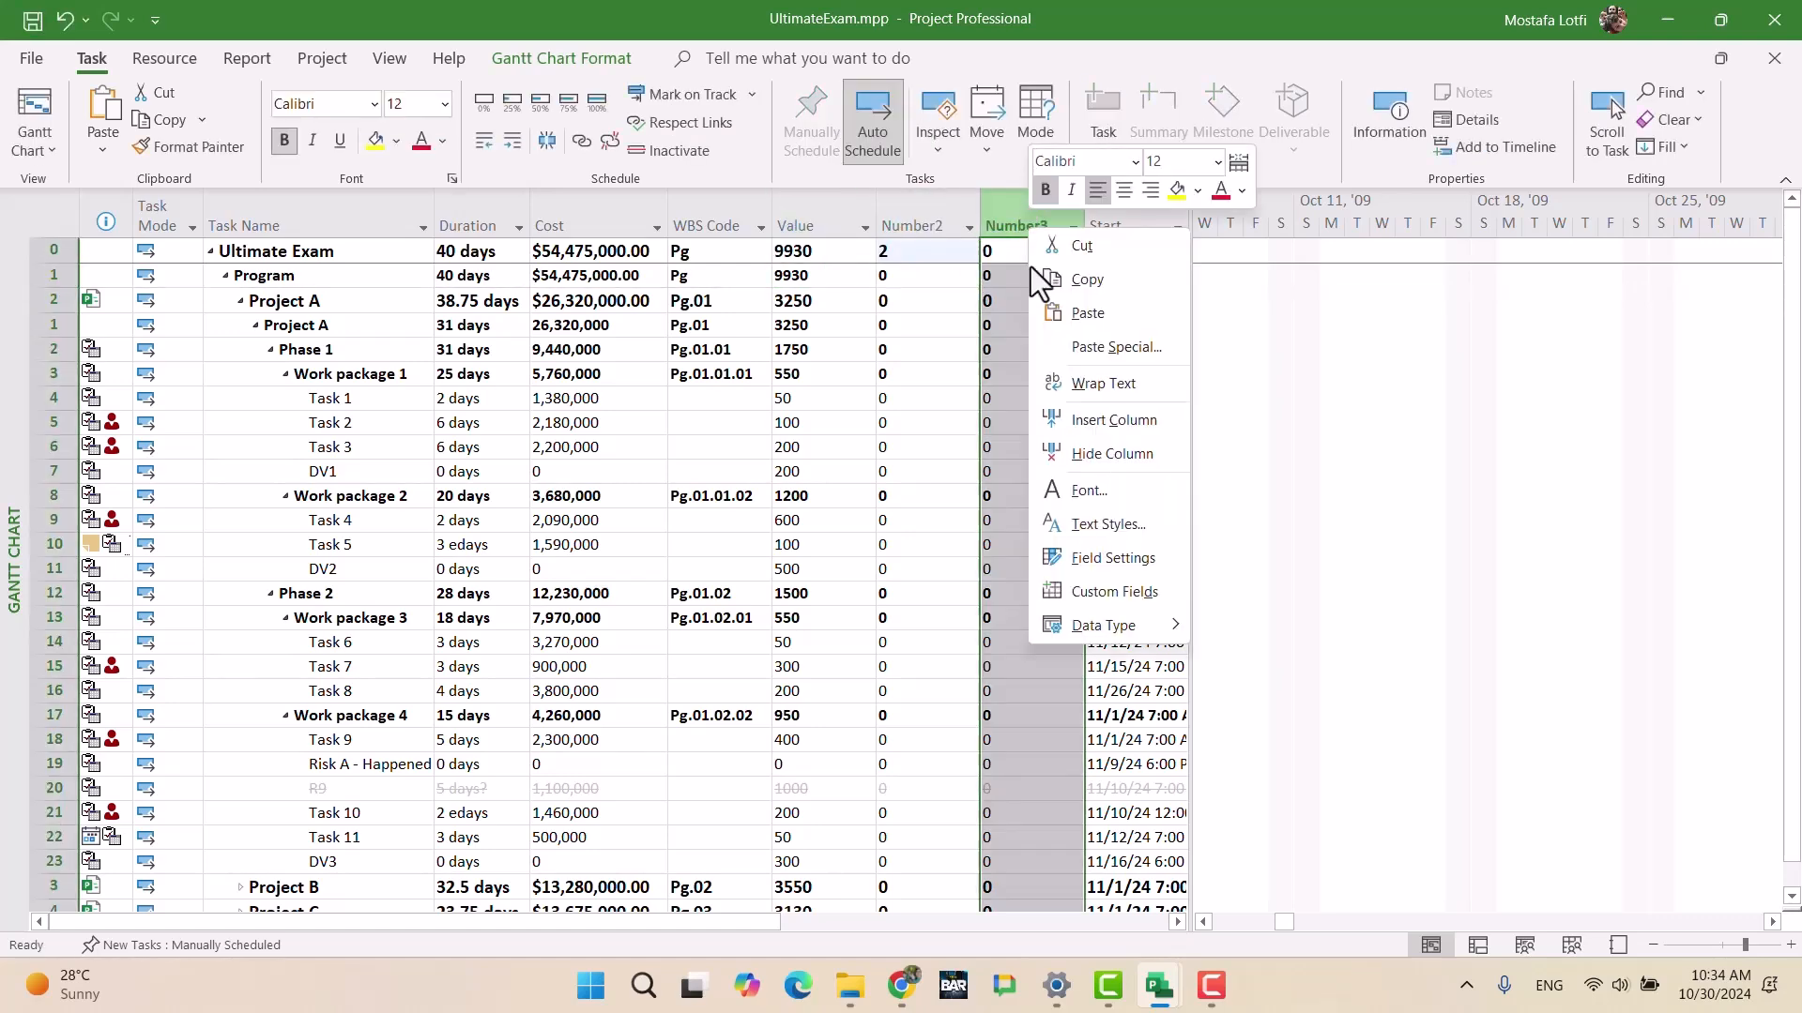
click(1099, 563)
click(950, 564)
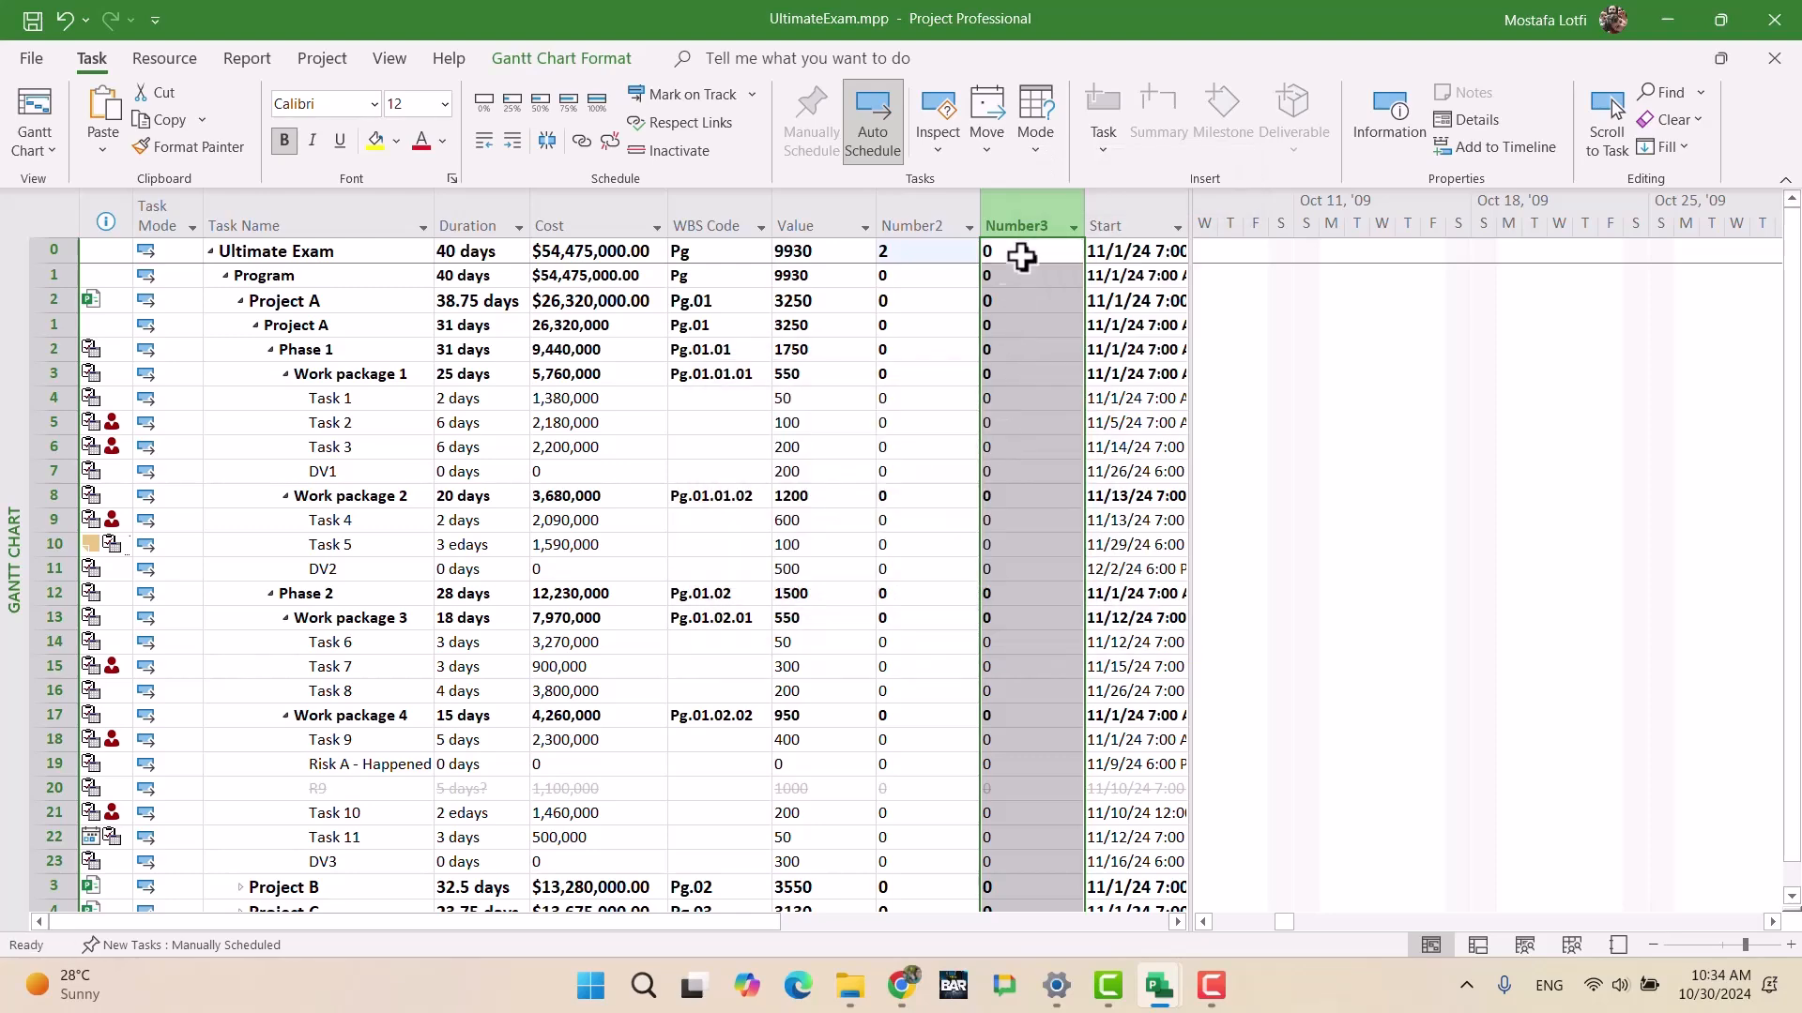
right_click(1022, 225)
click(1100, 582)
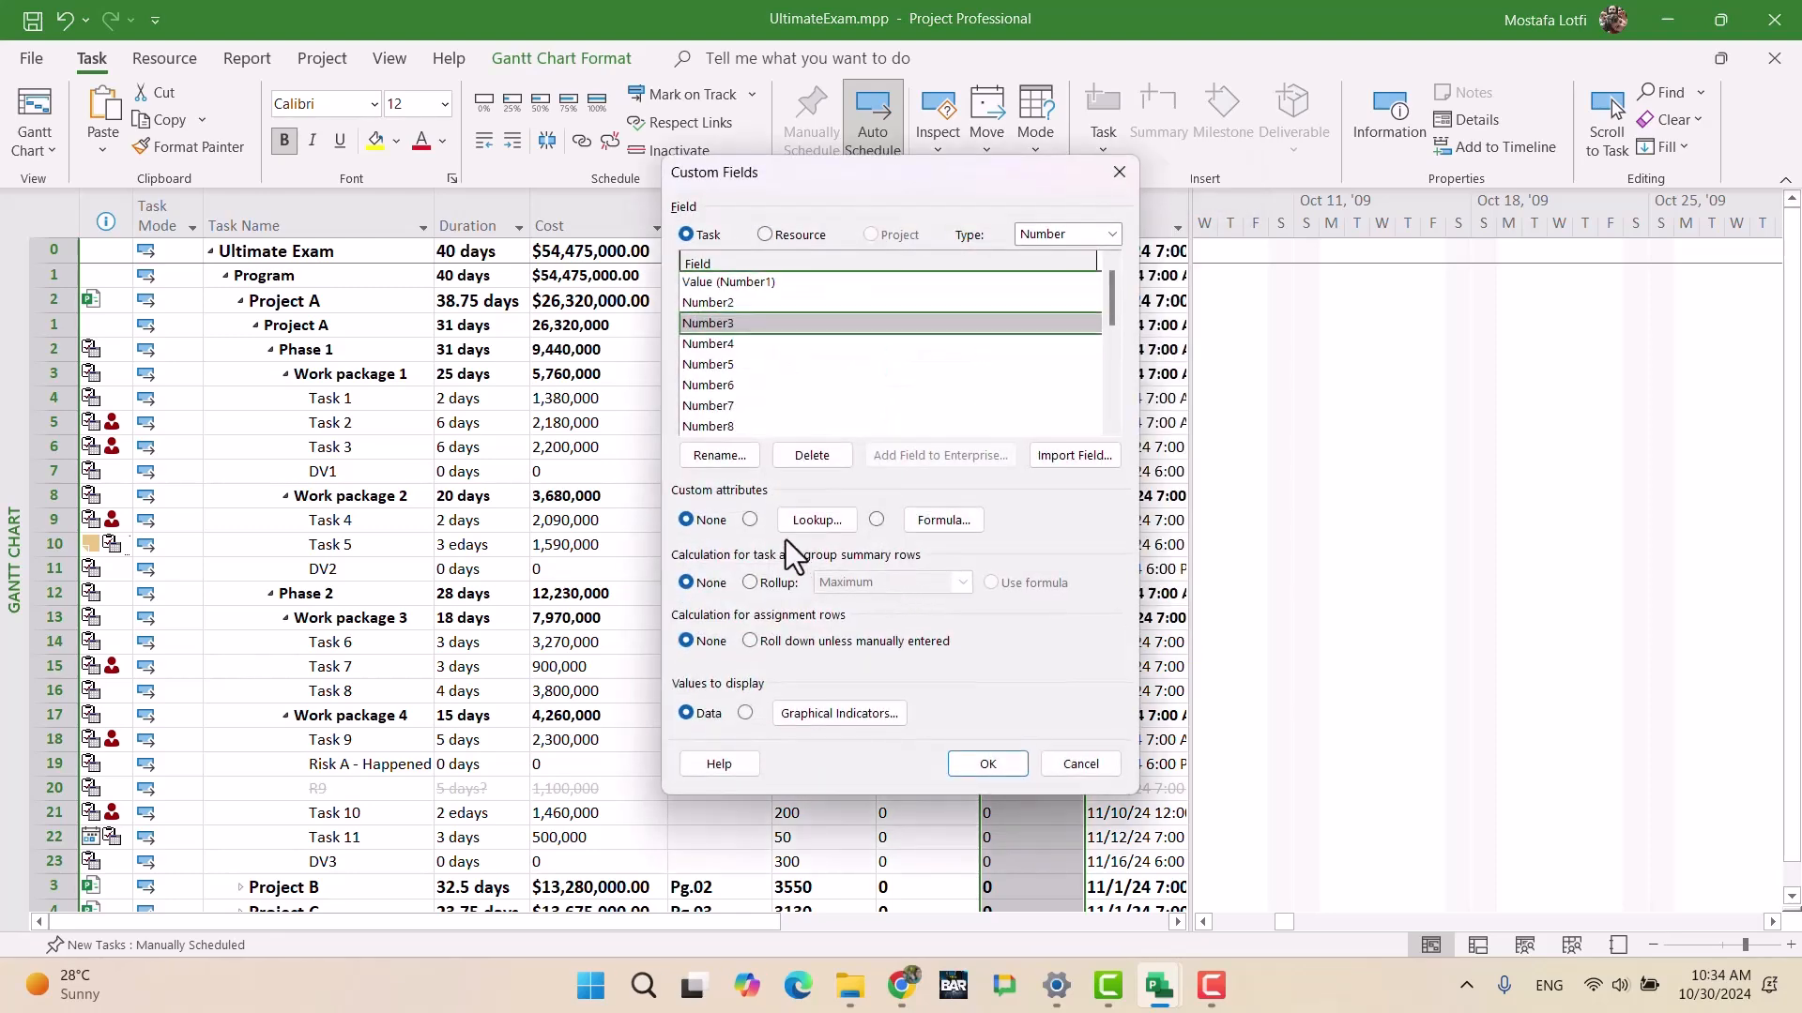
click(944, 520)
click(779, 553)
mouse_move(802, 722)
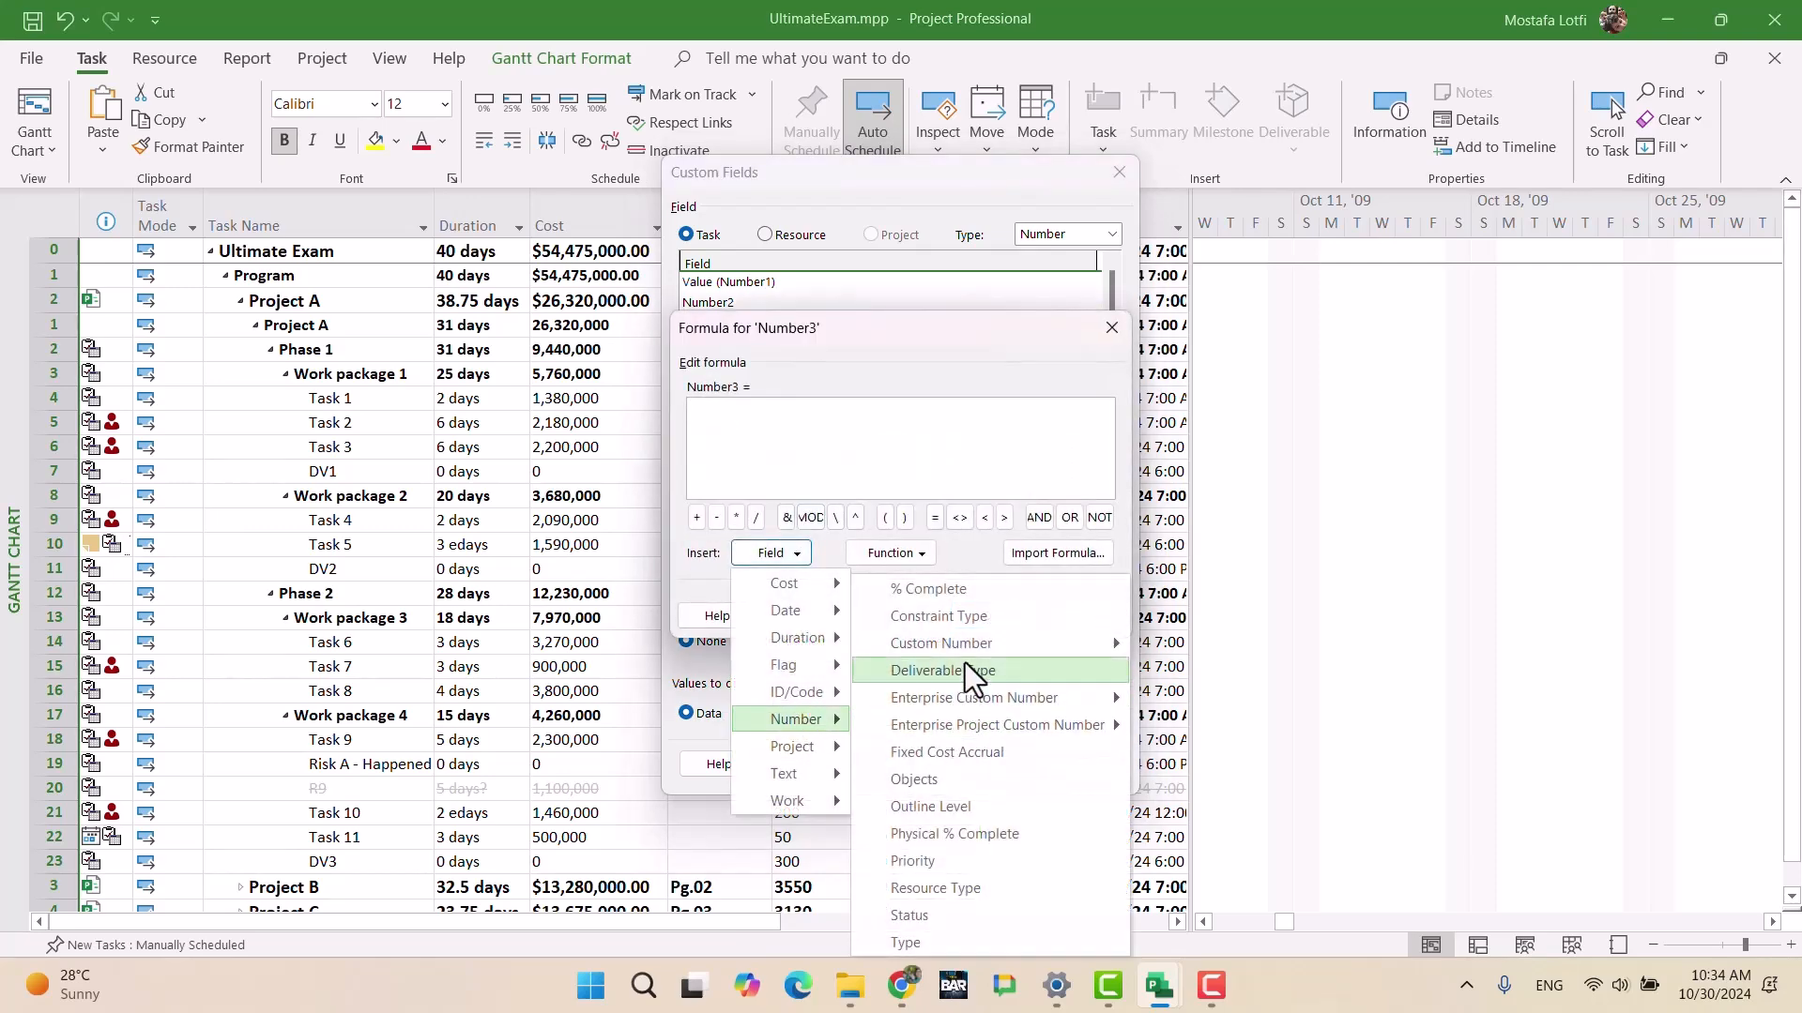
mouse_move(964, 646)
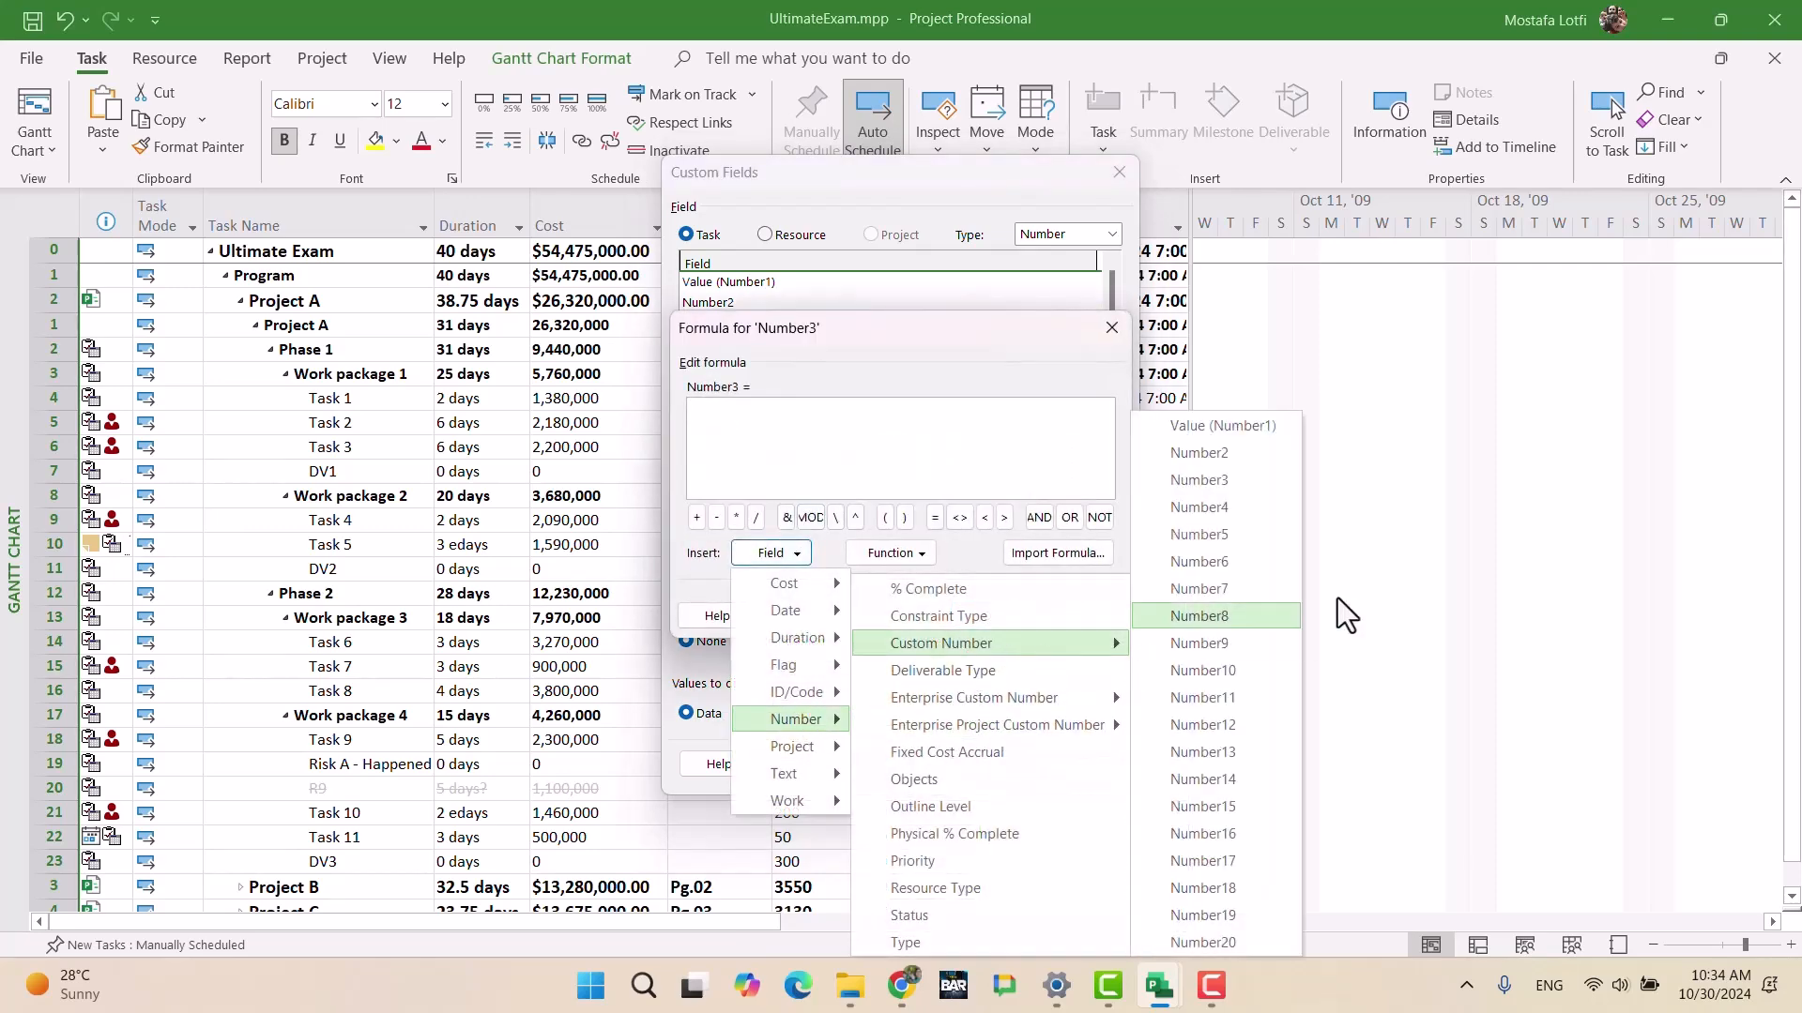
click(1219, 454)
click(1004, 618)
click(864, 576)
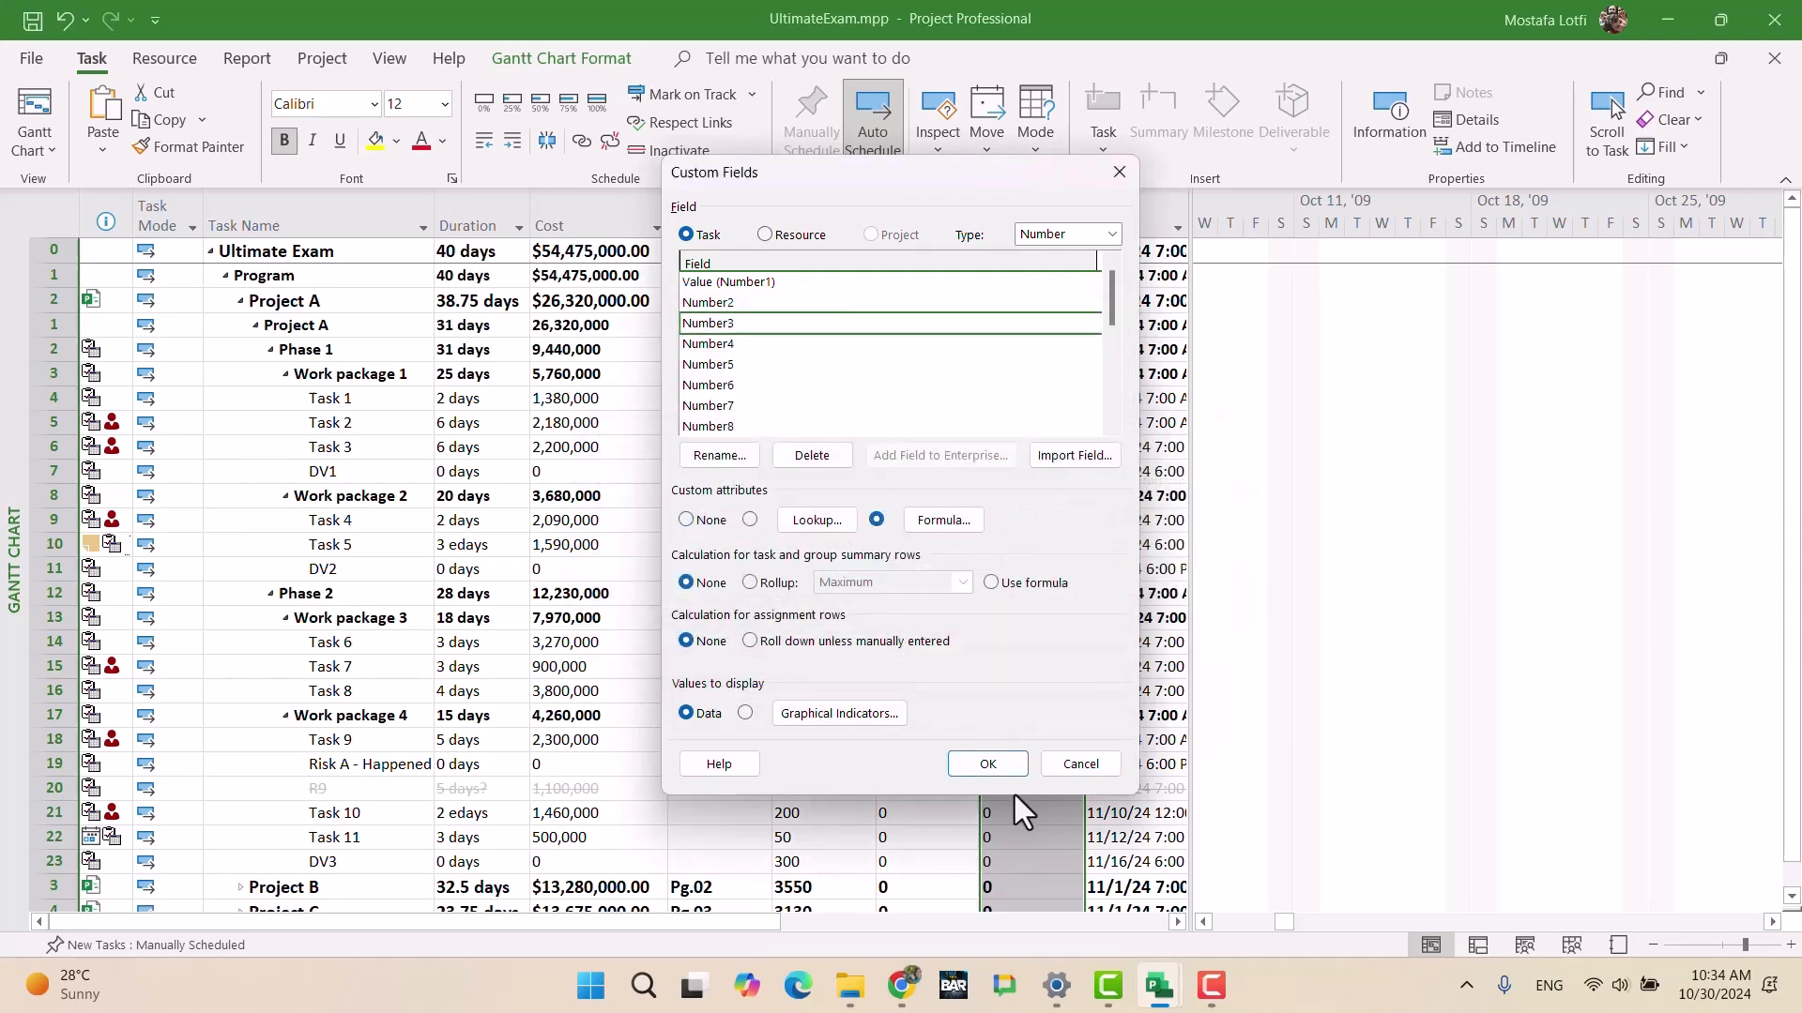
click(988, 764)
click(1022, 474)
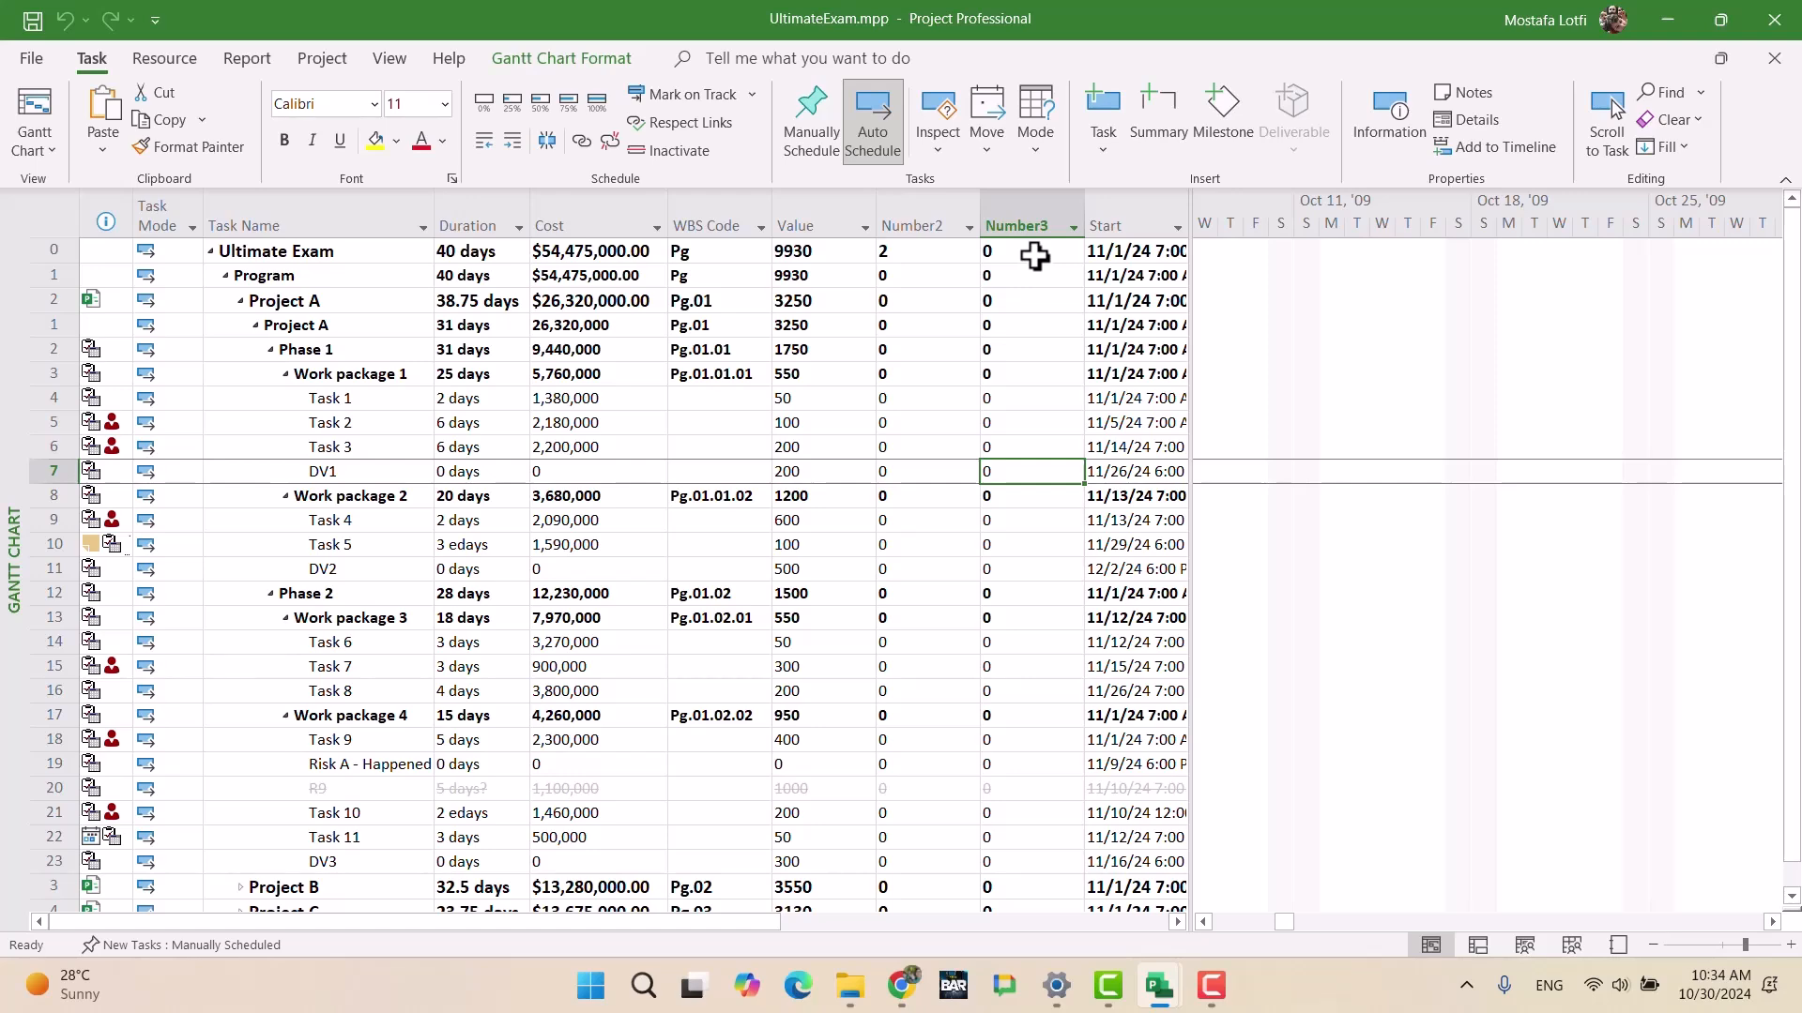
Step: Set Ultimate Exam's Number2 value back to 0
click(944, 253)
text(0)
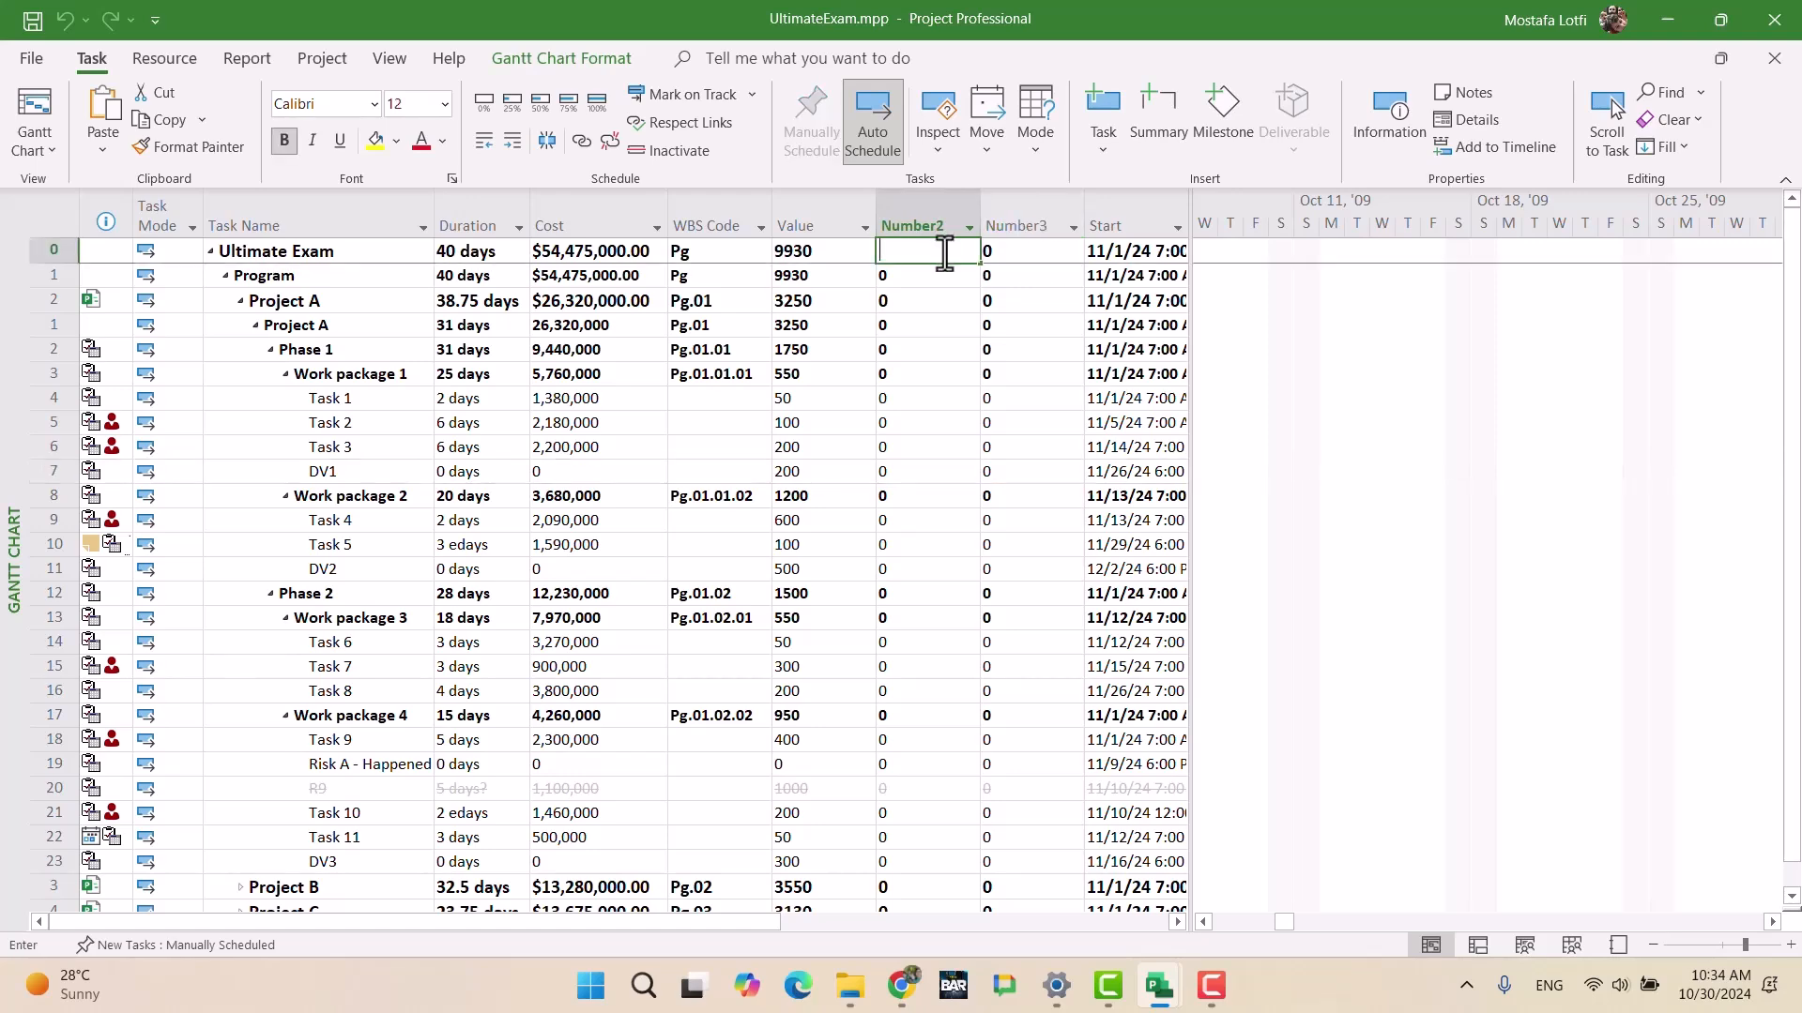
key(Return)
Step: In ProjectA.mpp, hide the Predecessors, Responsible, Location and Resource Names columns
mouse_move(1164, 997)
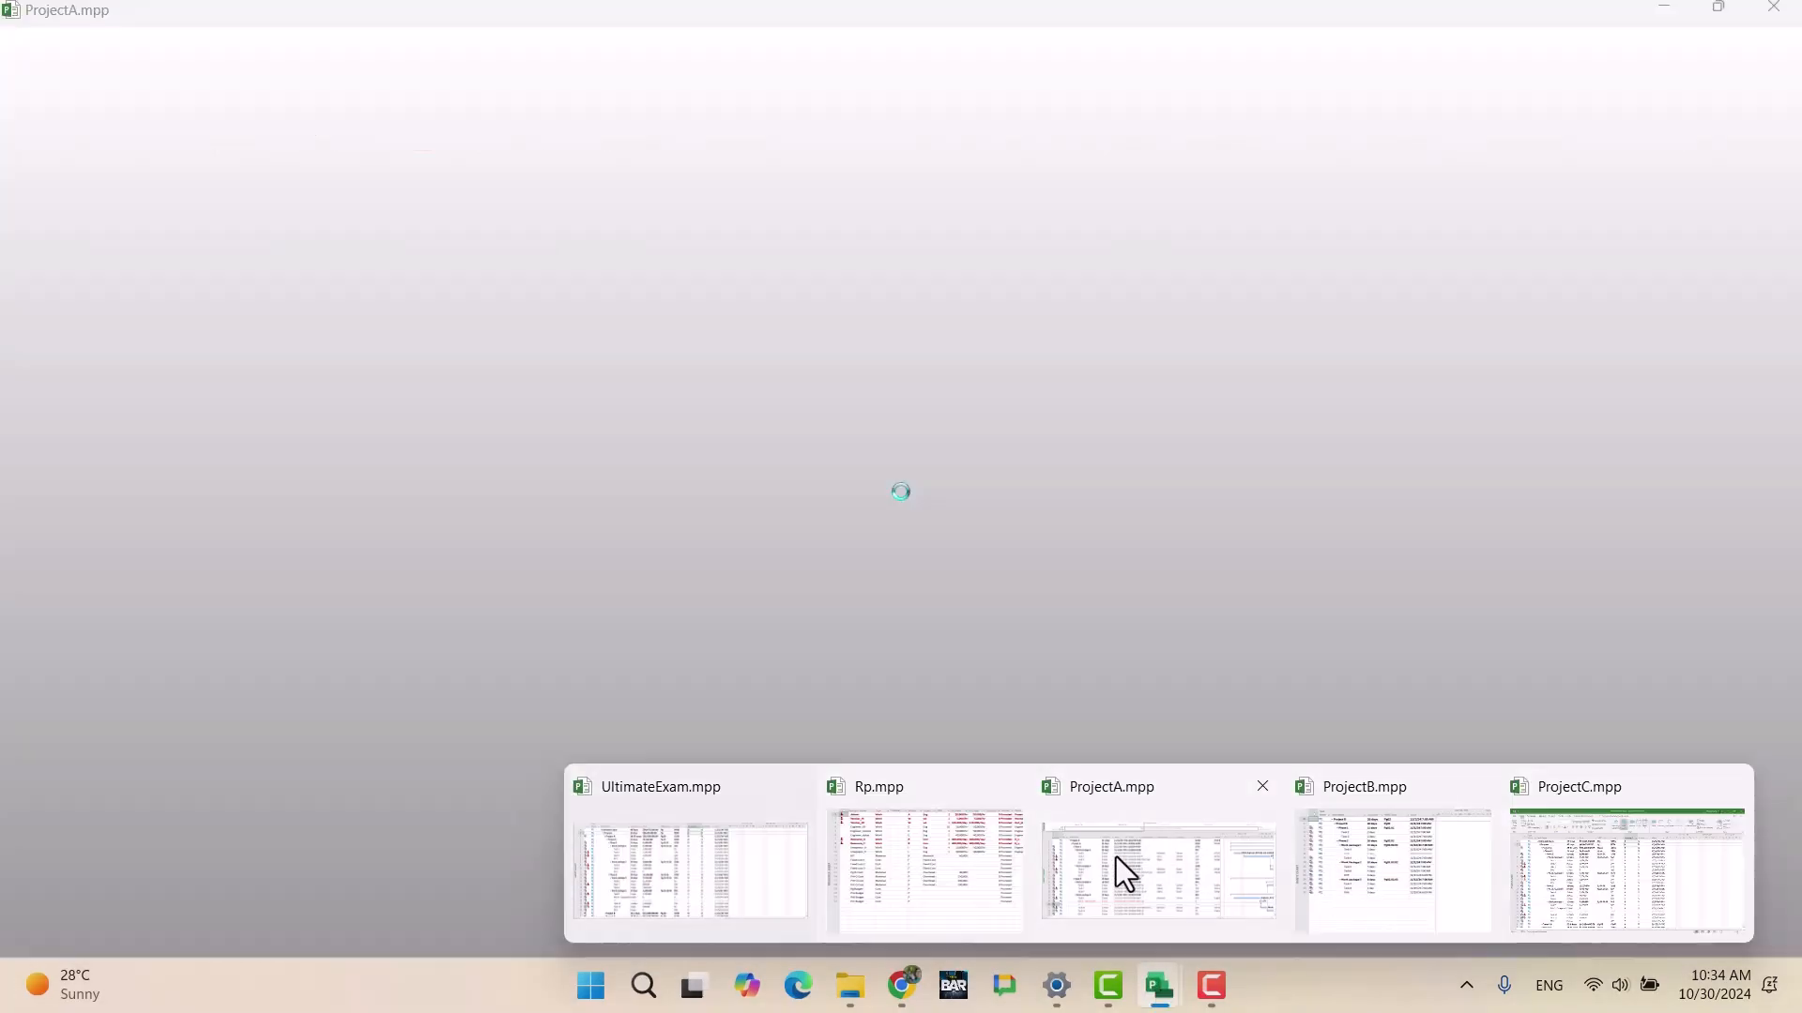
click(1116, 858)
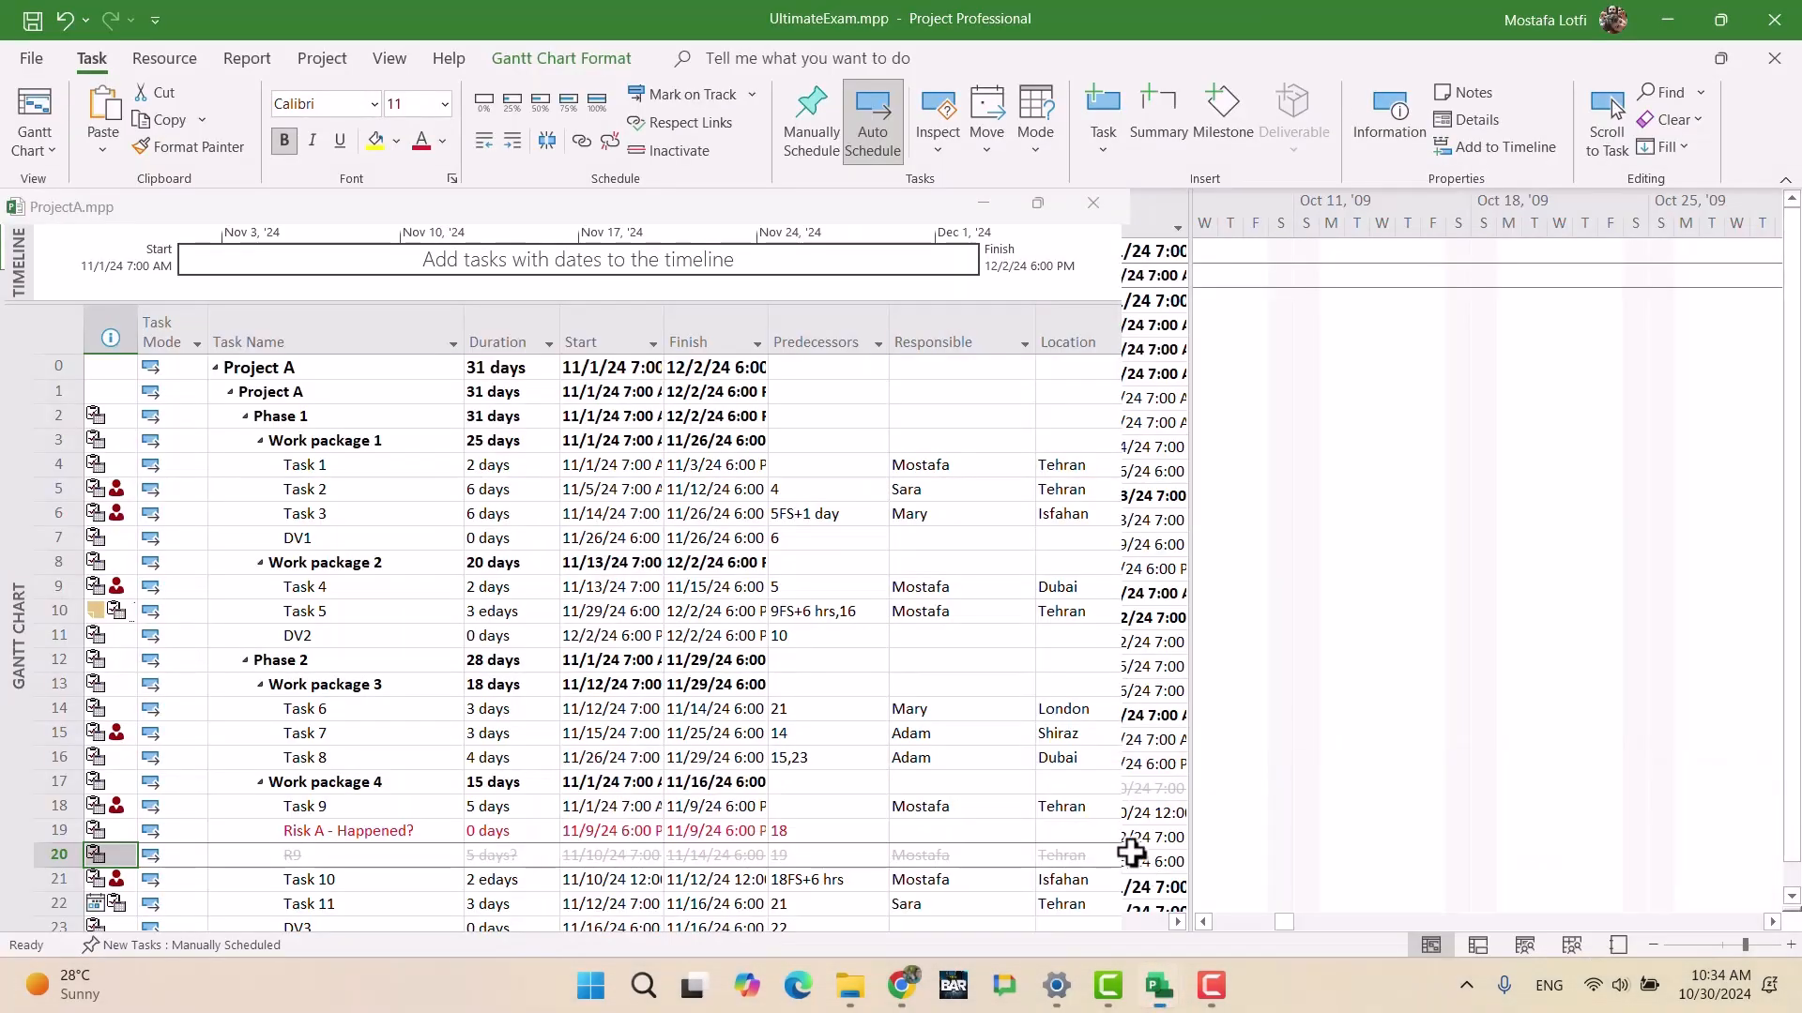
click(1077, 576)
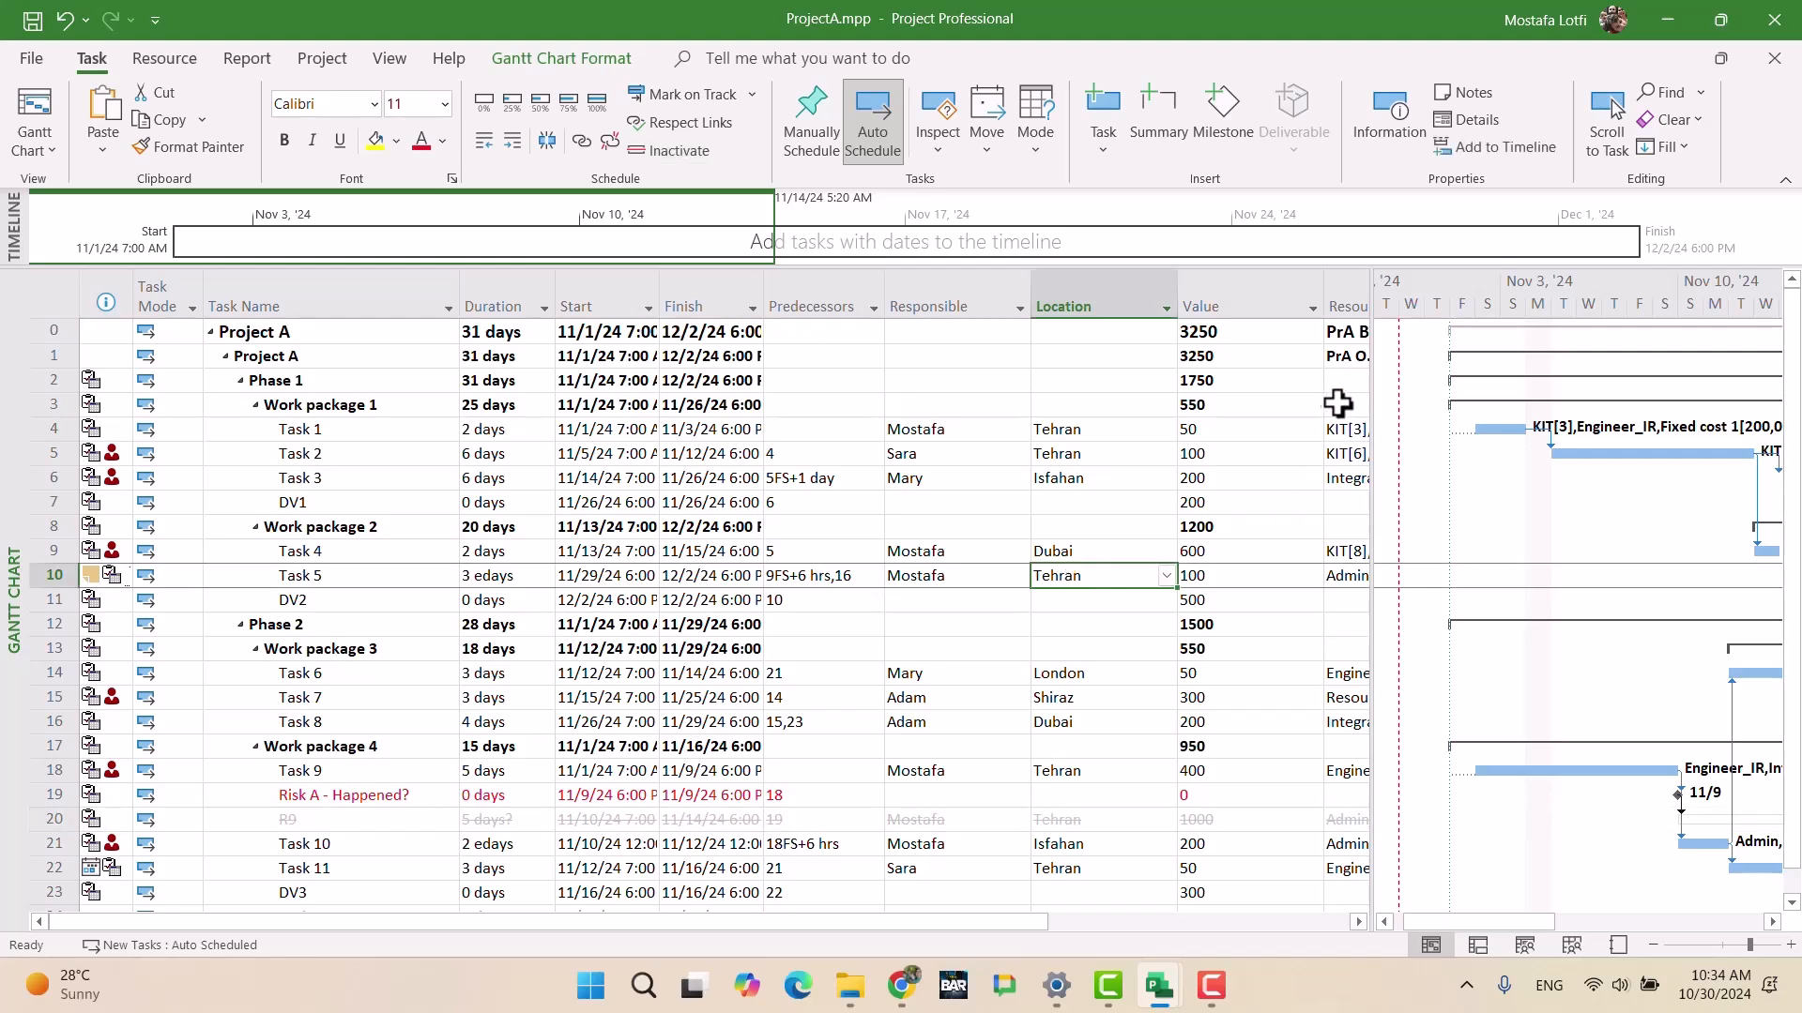
click(1031, 284)
drag(1031, 285, 868, 295)
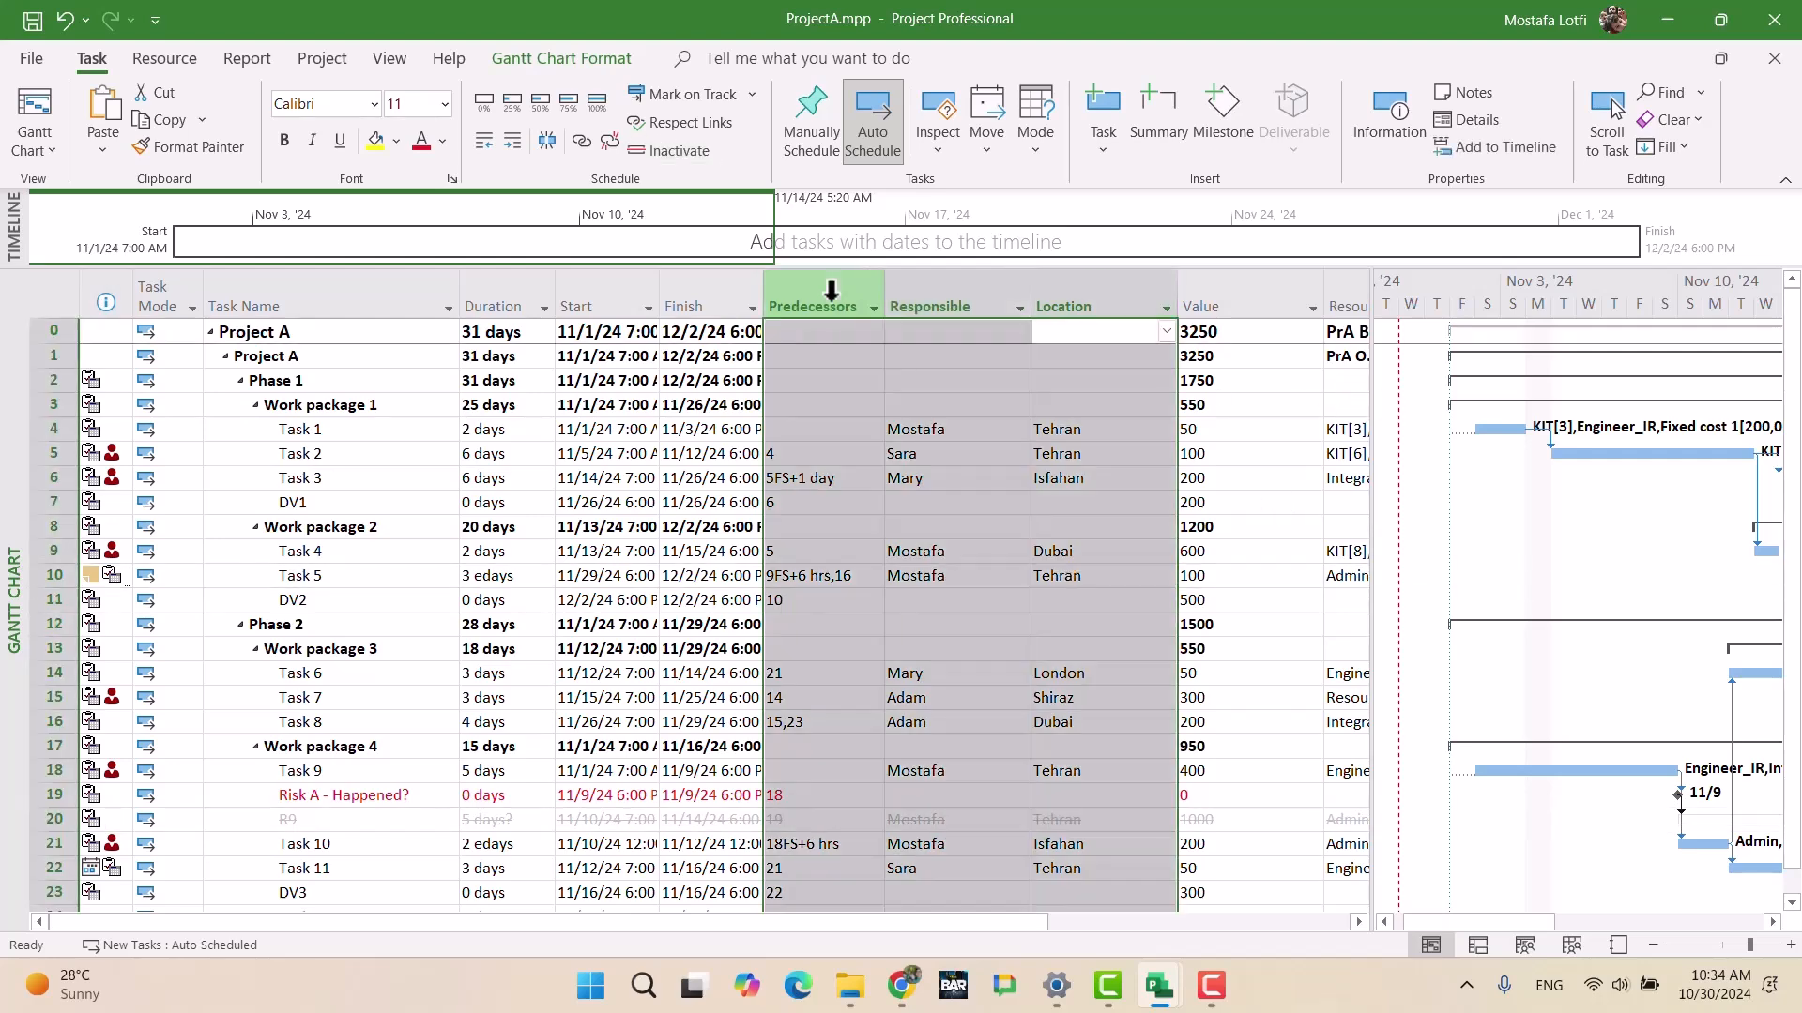
key(Delete)
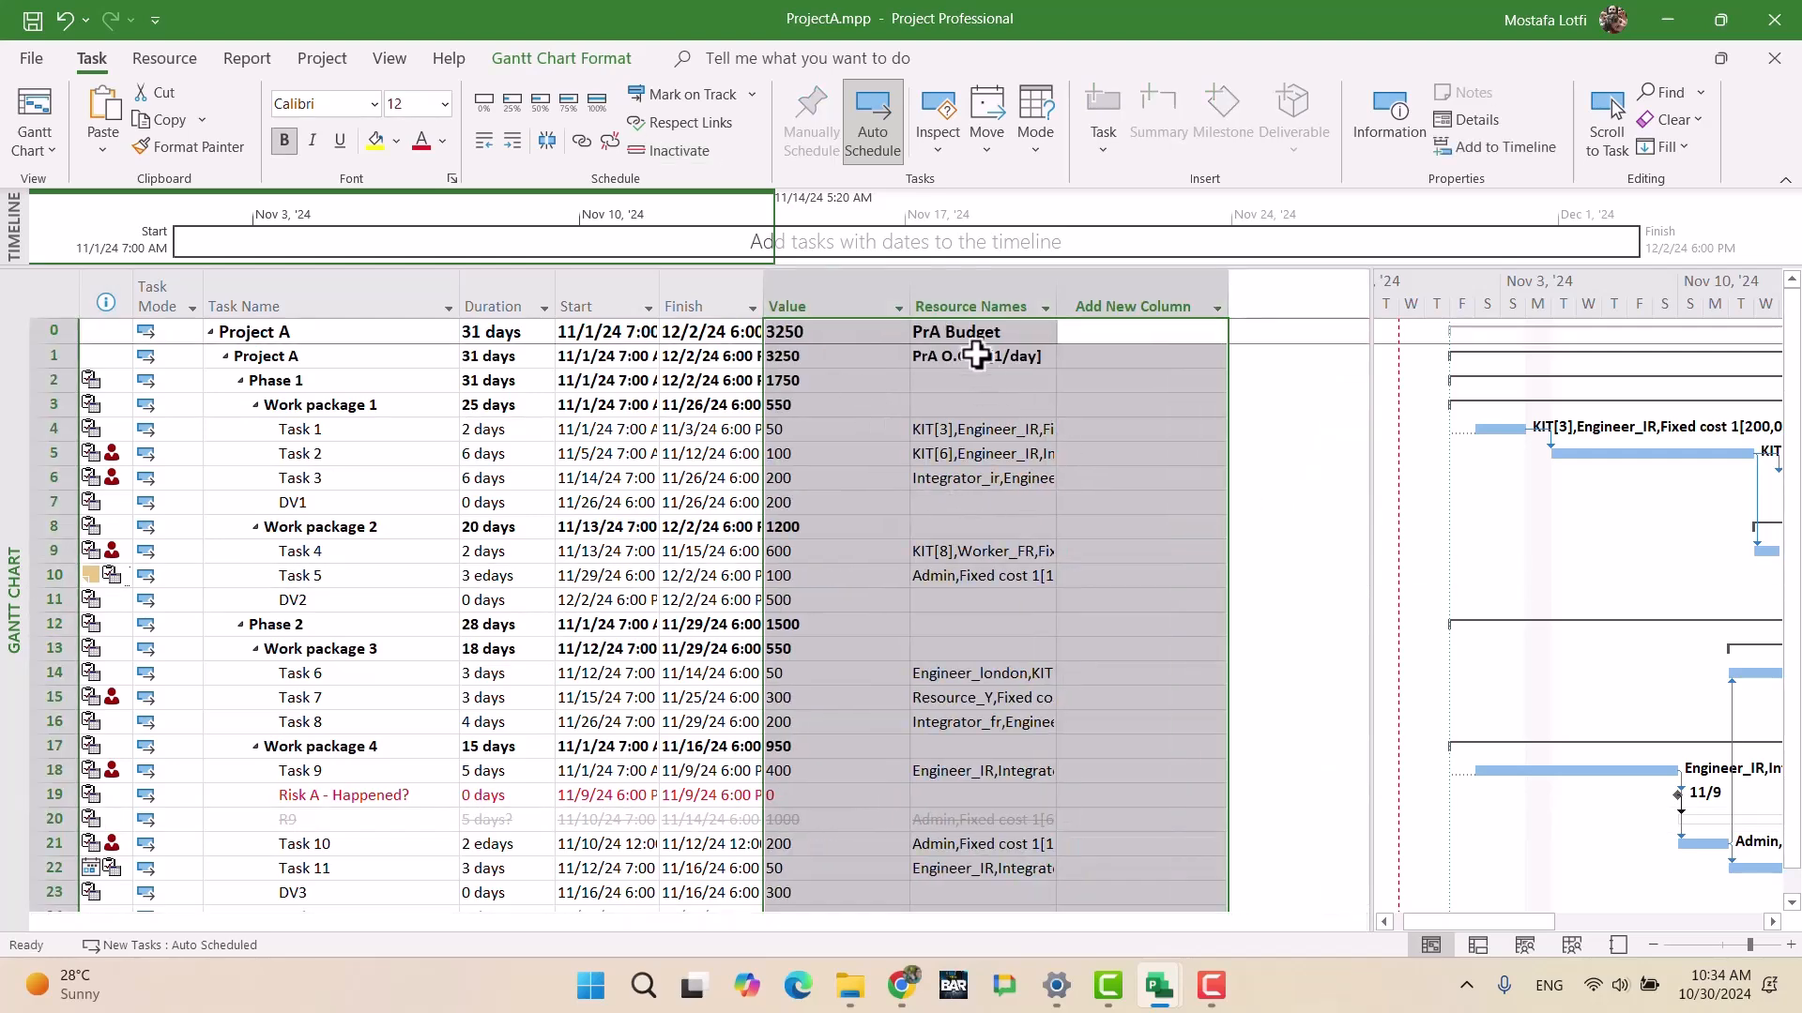
click(964, 284)
key(Delete)
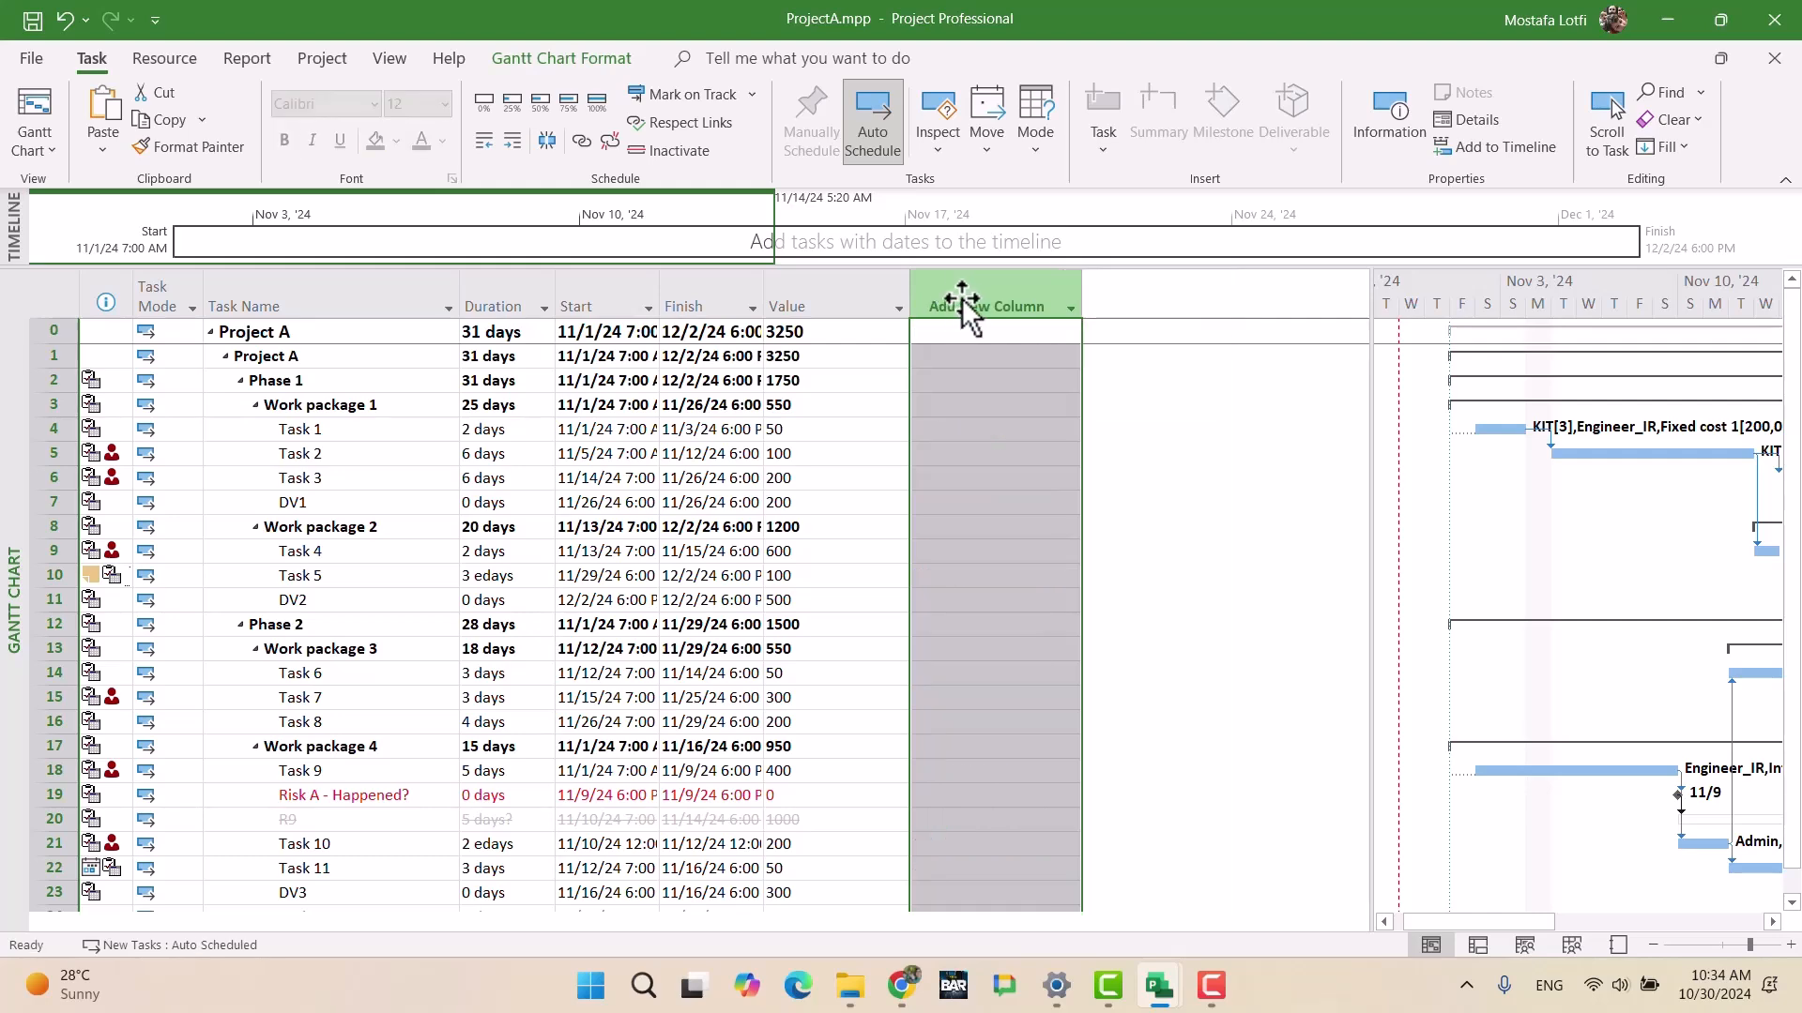
Step: Add a Number2 column after the Value column
click(964, 295)
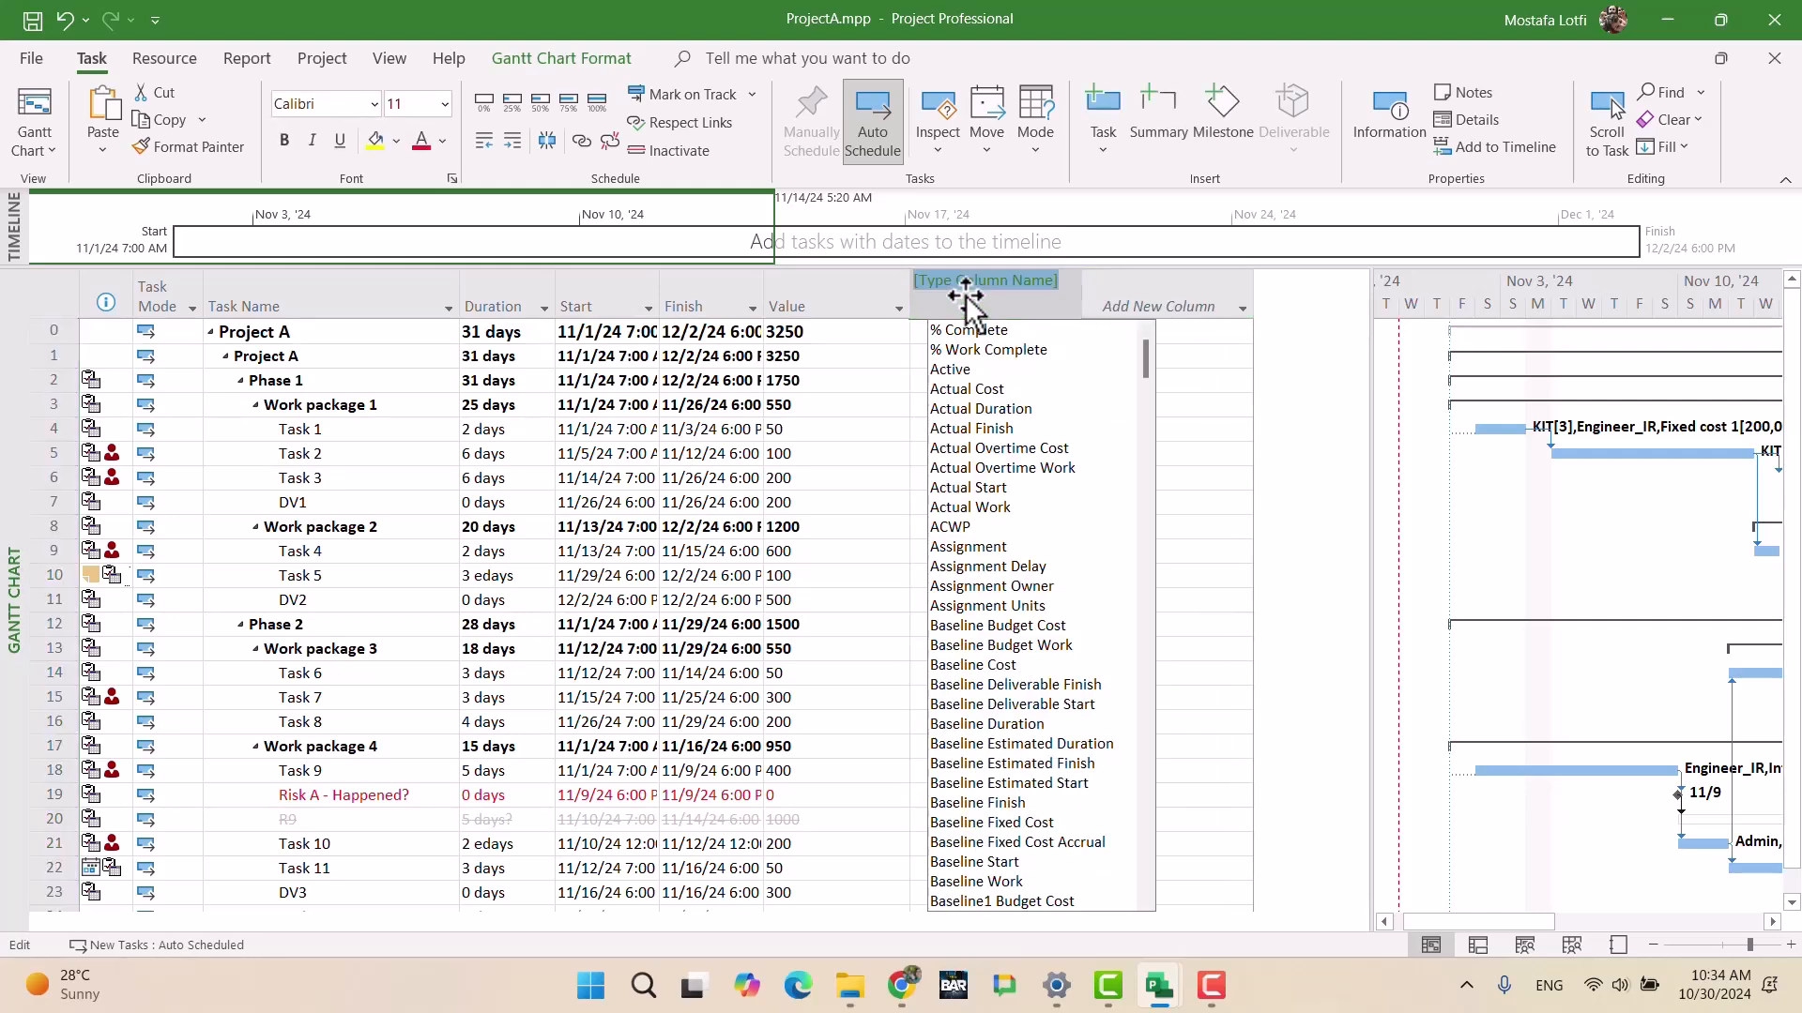
text(number1)
key(Down)
key(Down)
key(Down)
key(Down)
key(Down)
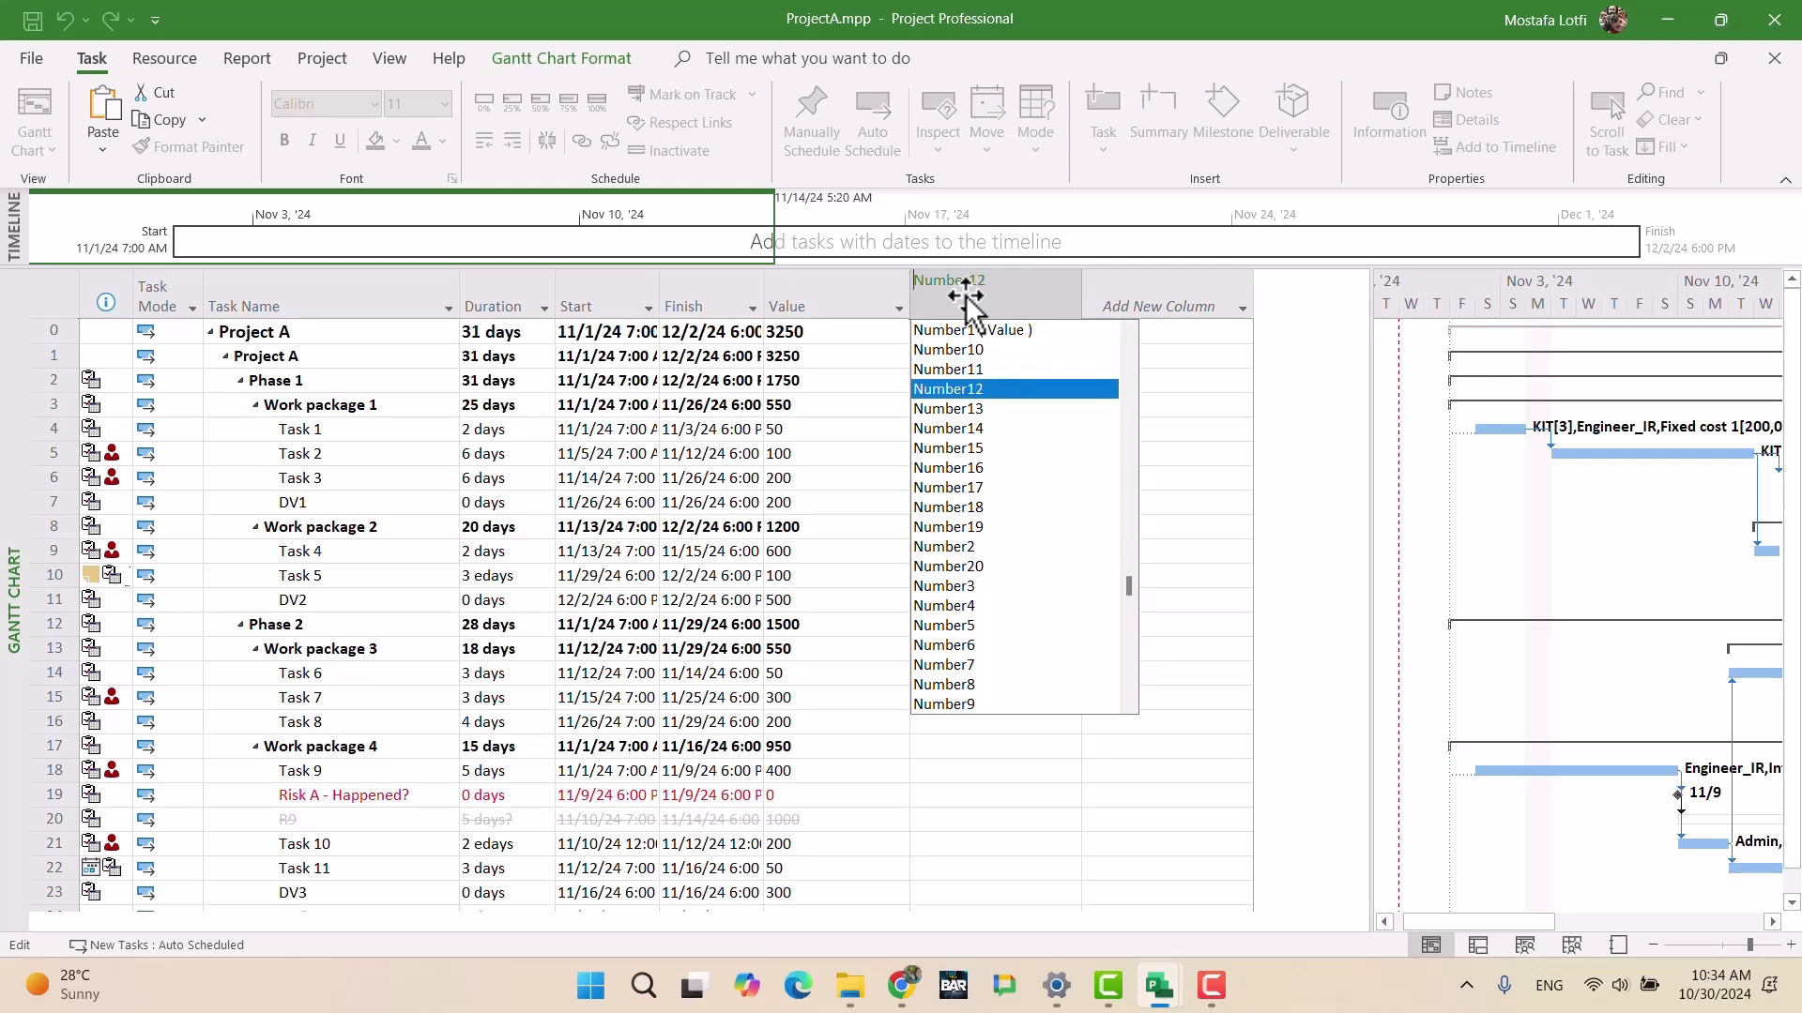
key(Down)
key(Down)
key(Down)
key(Down)
key(Down)
key(Down)
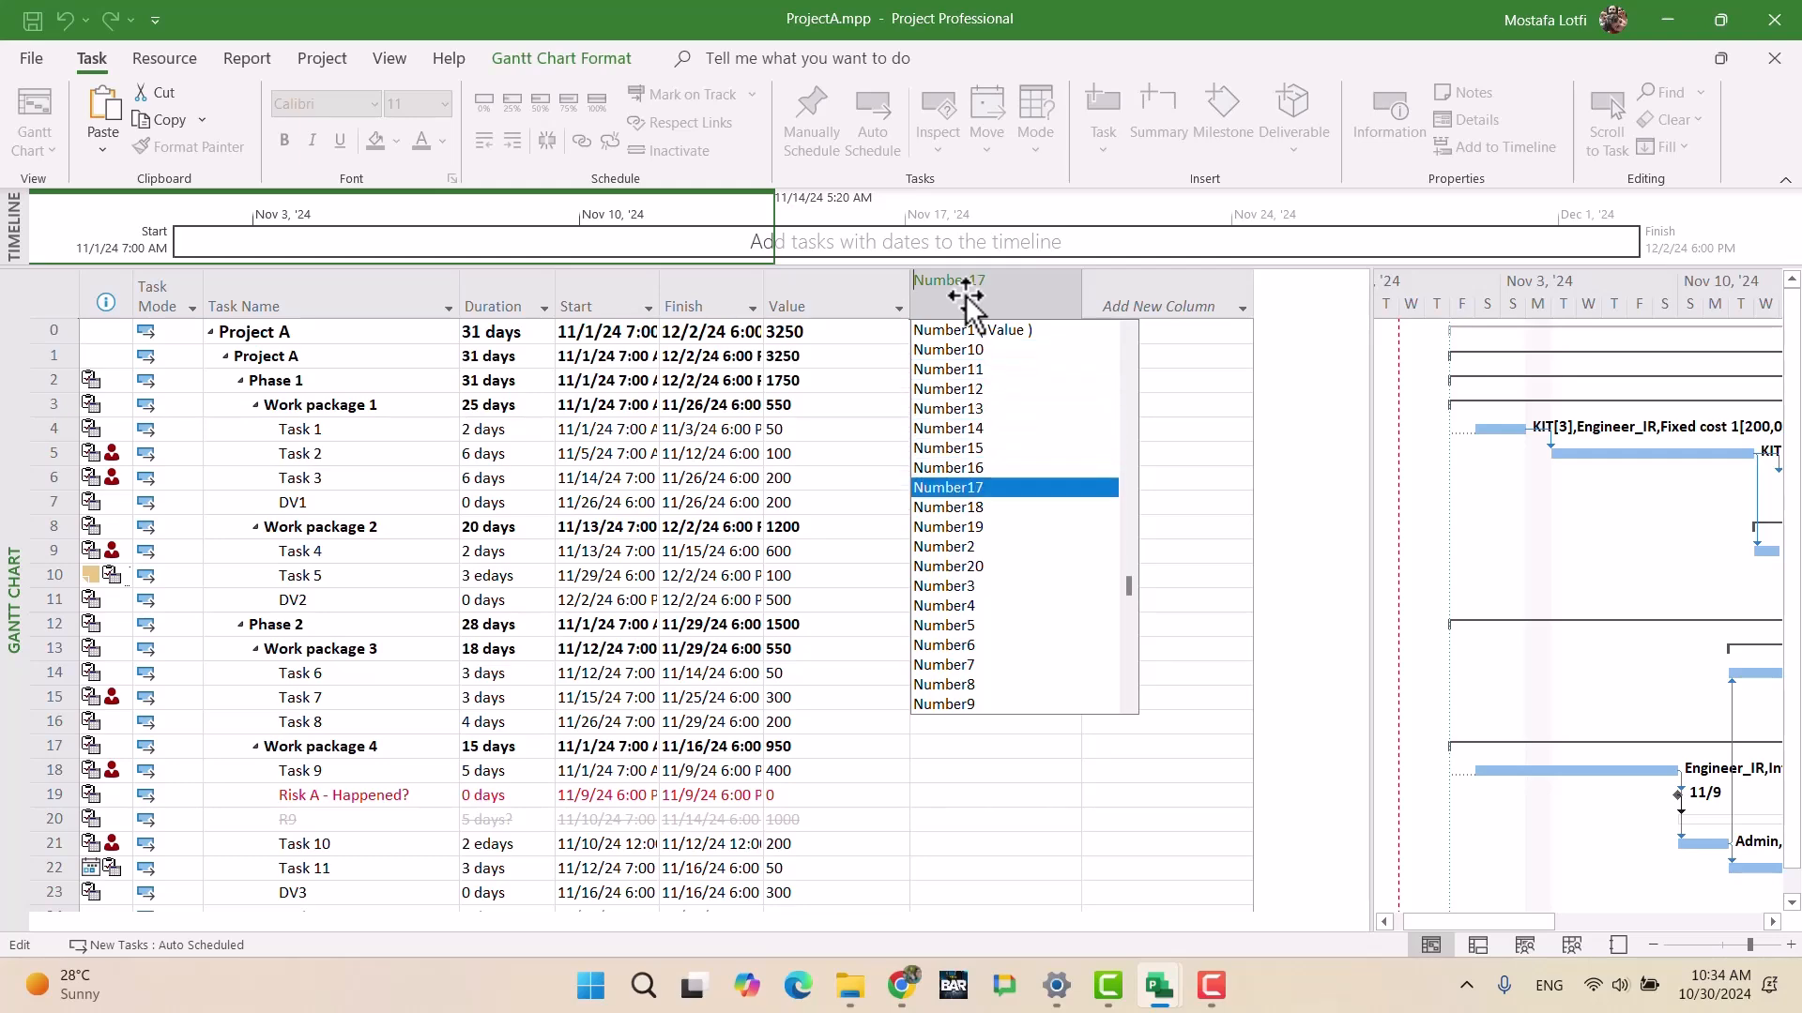
key(Return)
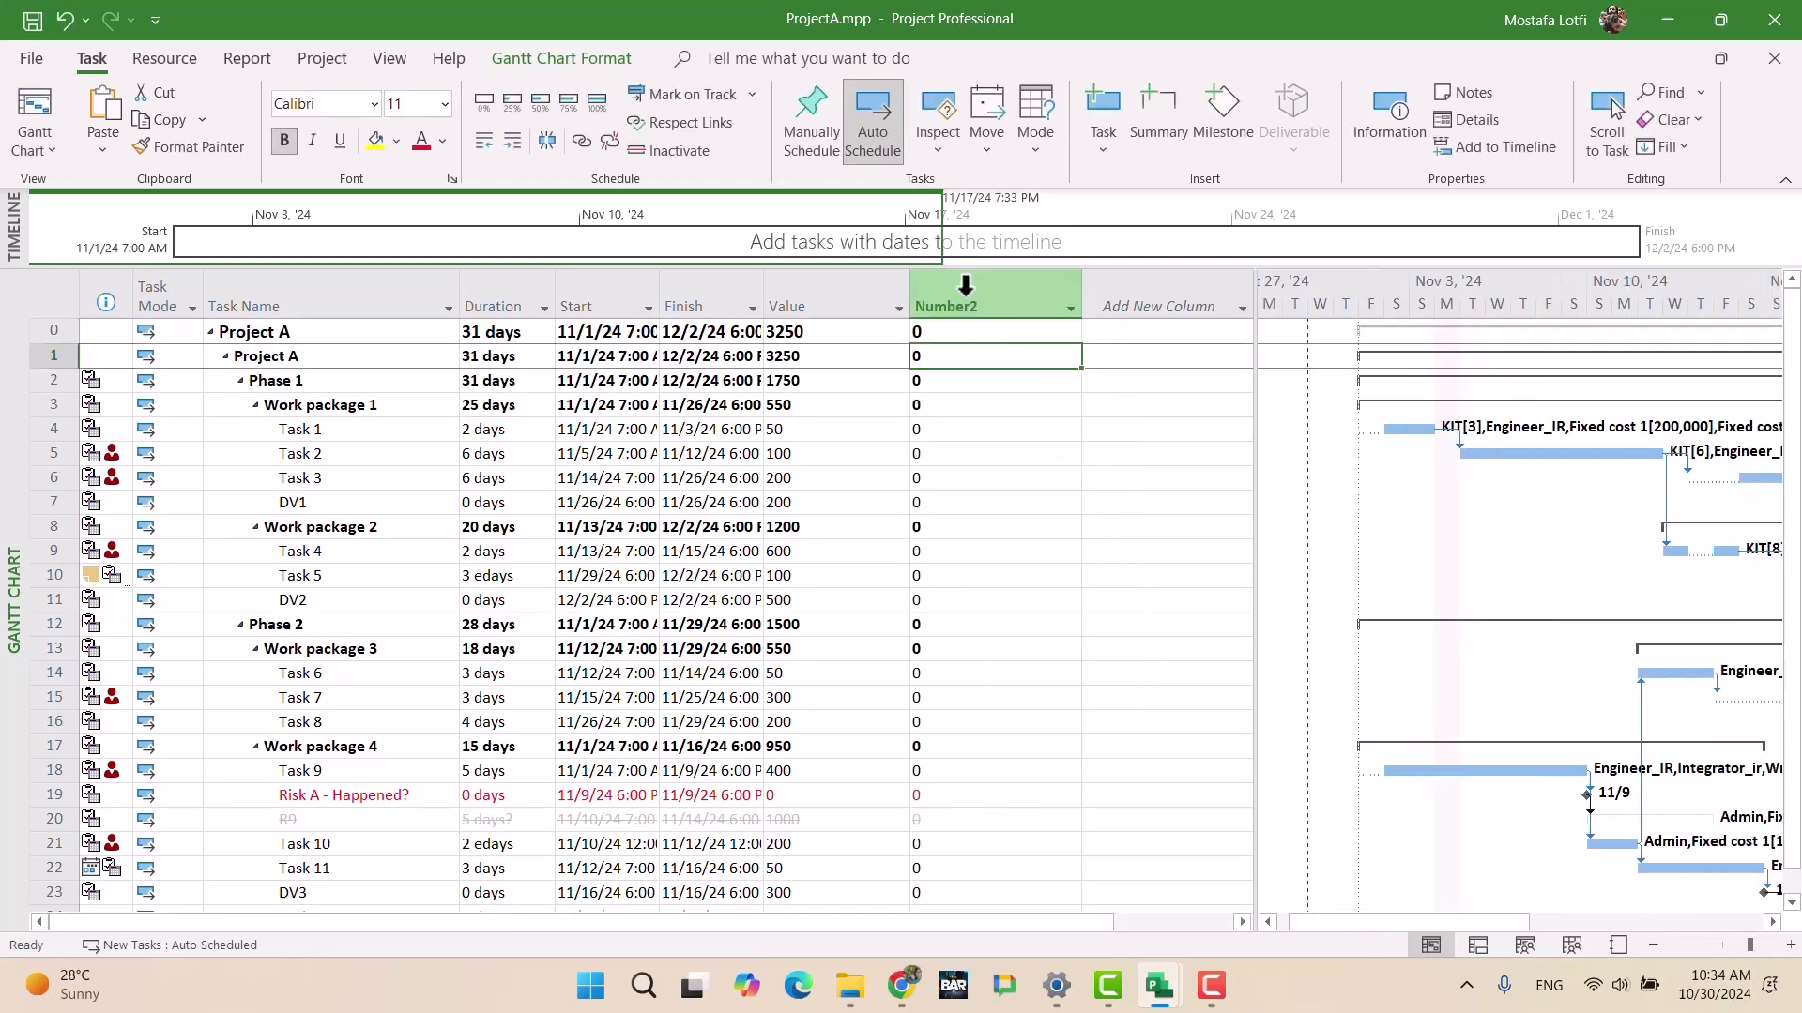
Step: Set ProjectA's Number2 formula to [Value] so each task shows its Value, e.g. Task 4 600
right_click(965, 284)
click(1096, 662)
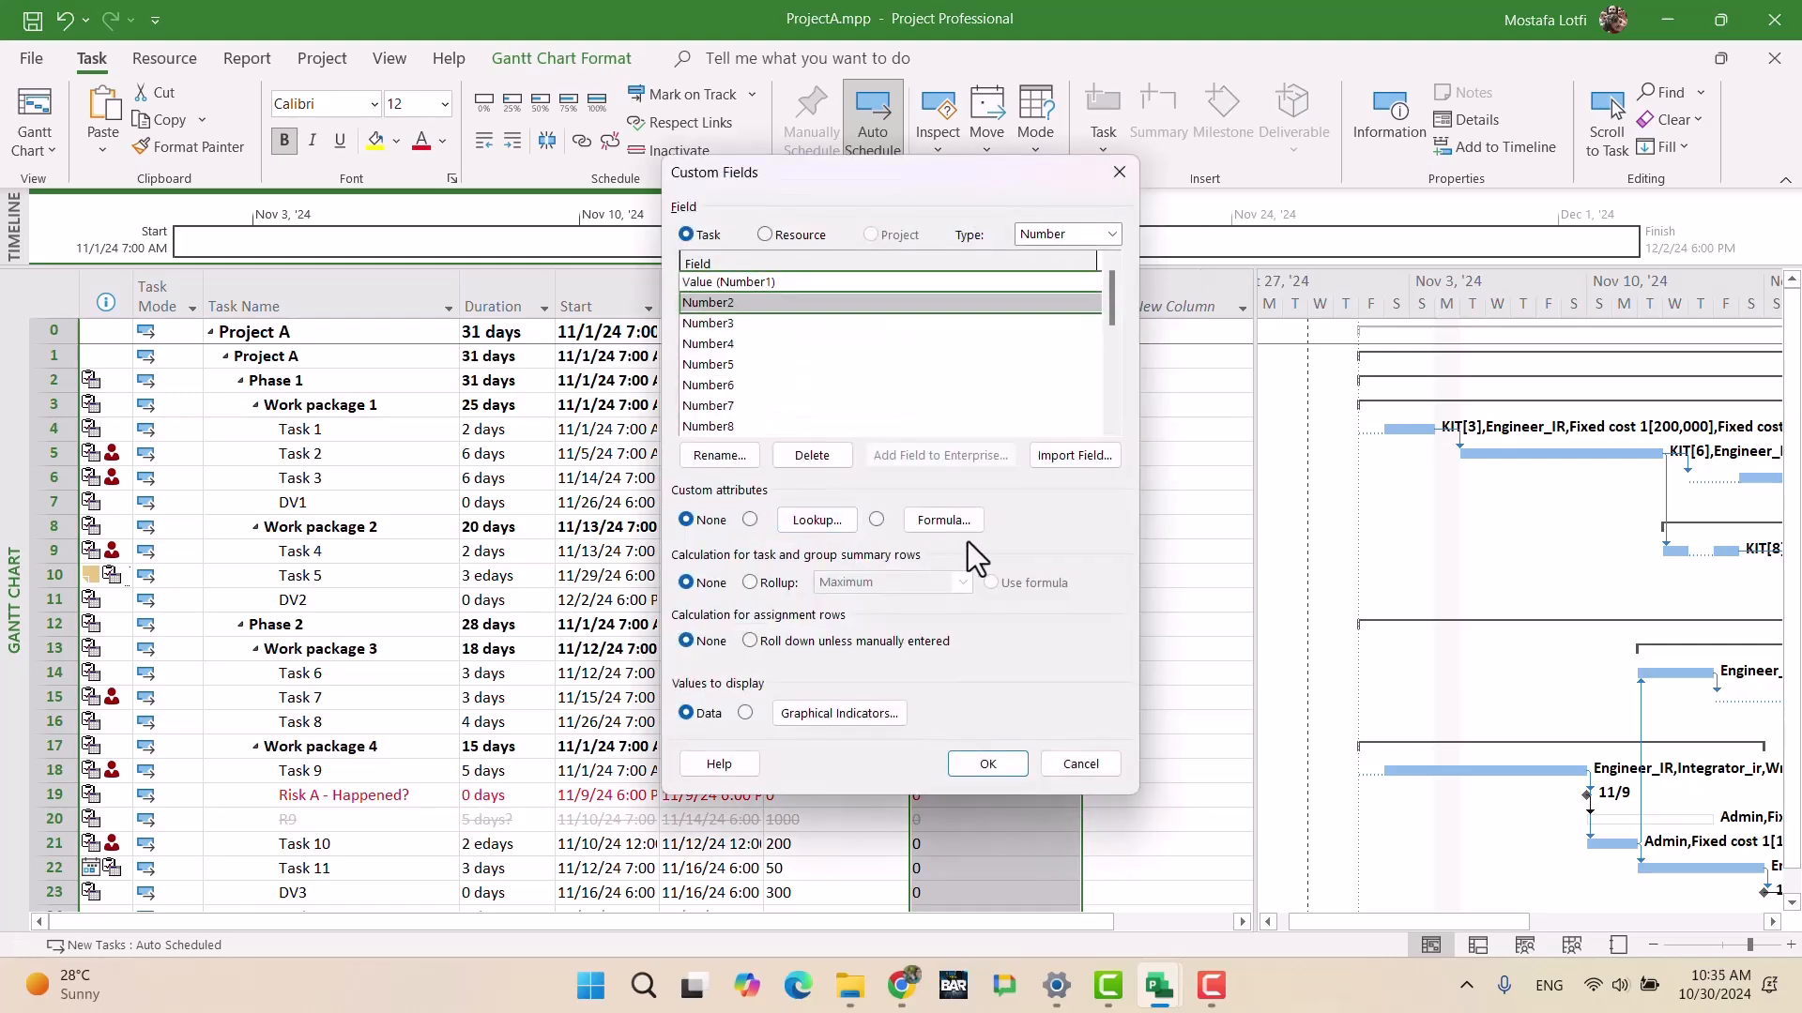
click(943, 520)
click(776, 552)
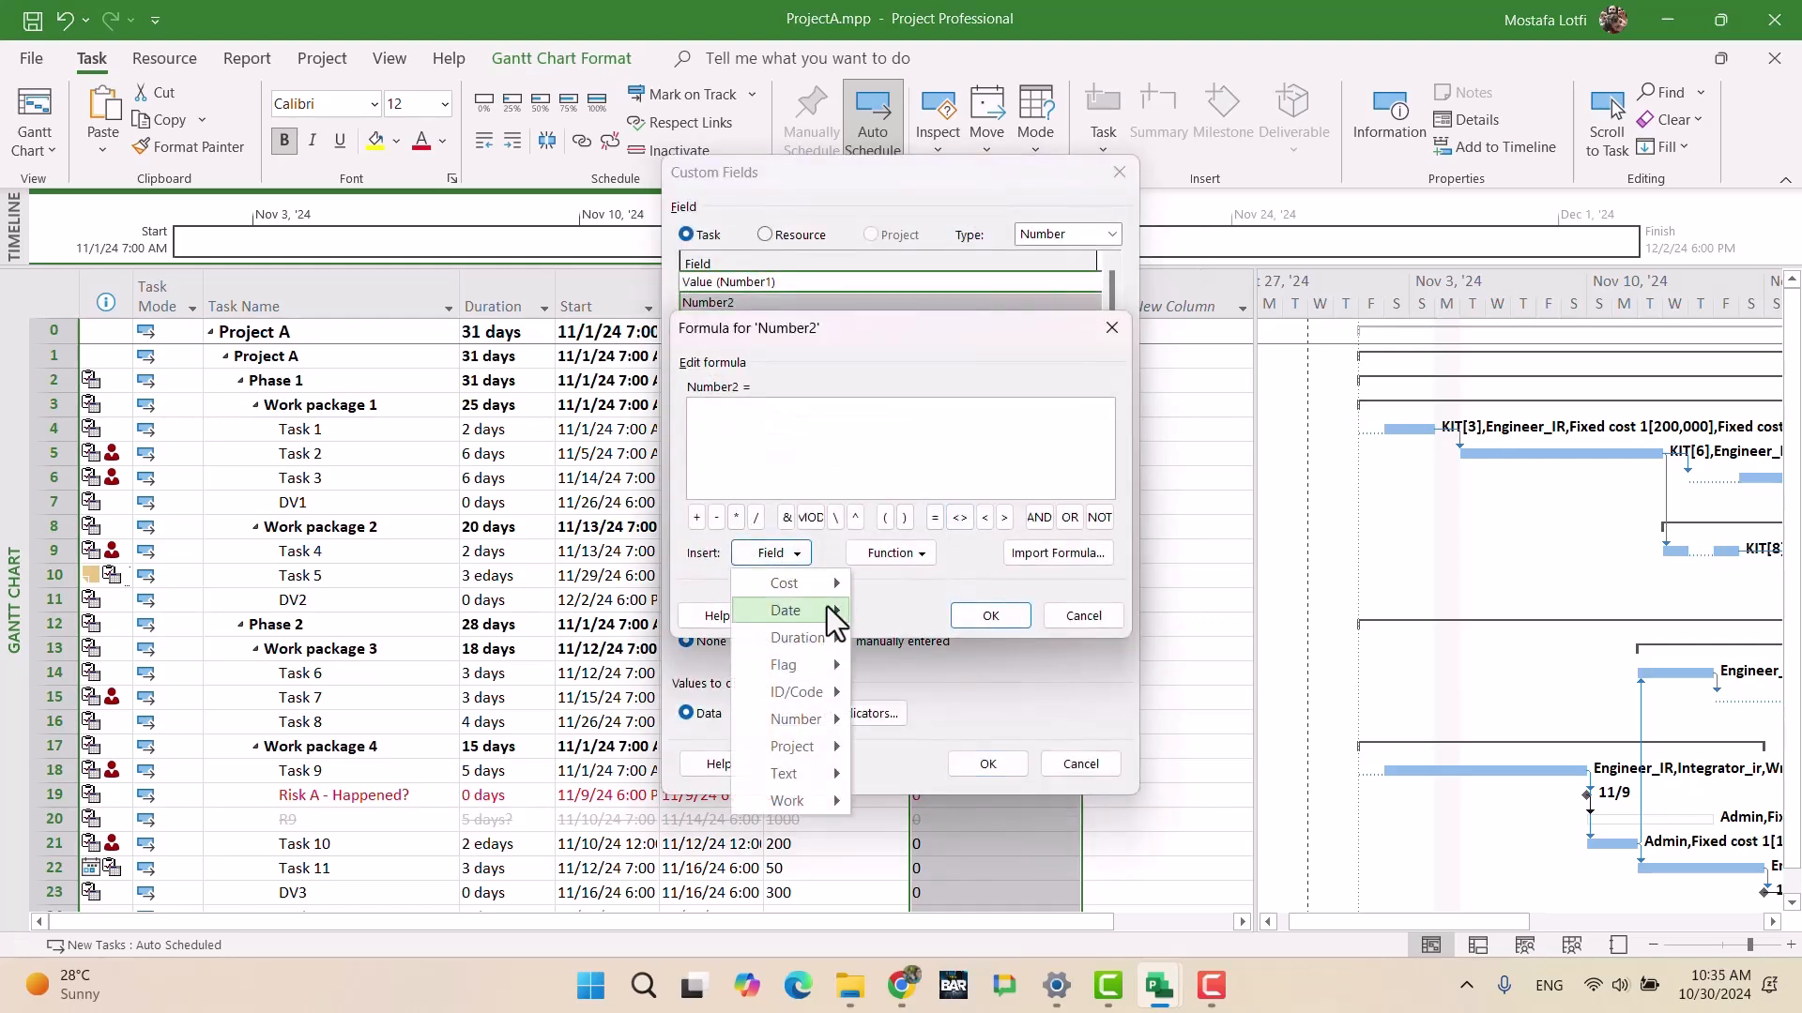
mouse_move(803, 721)
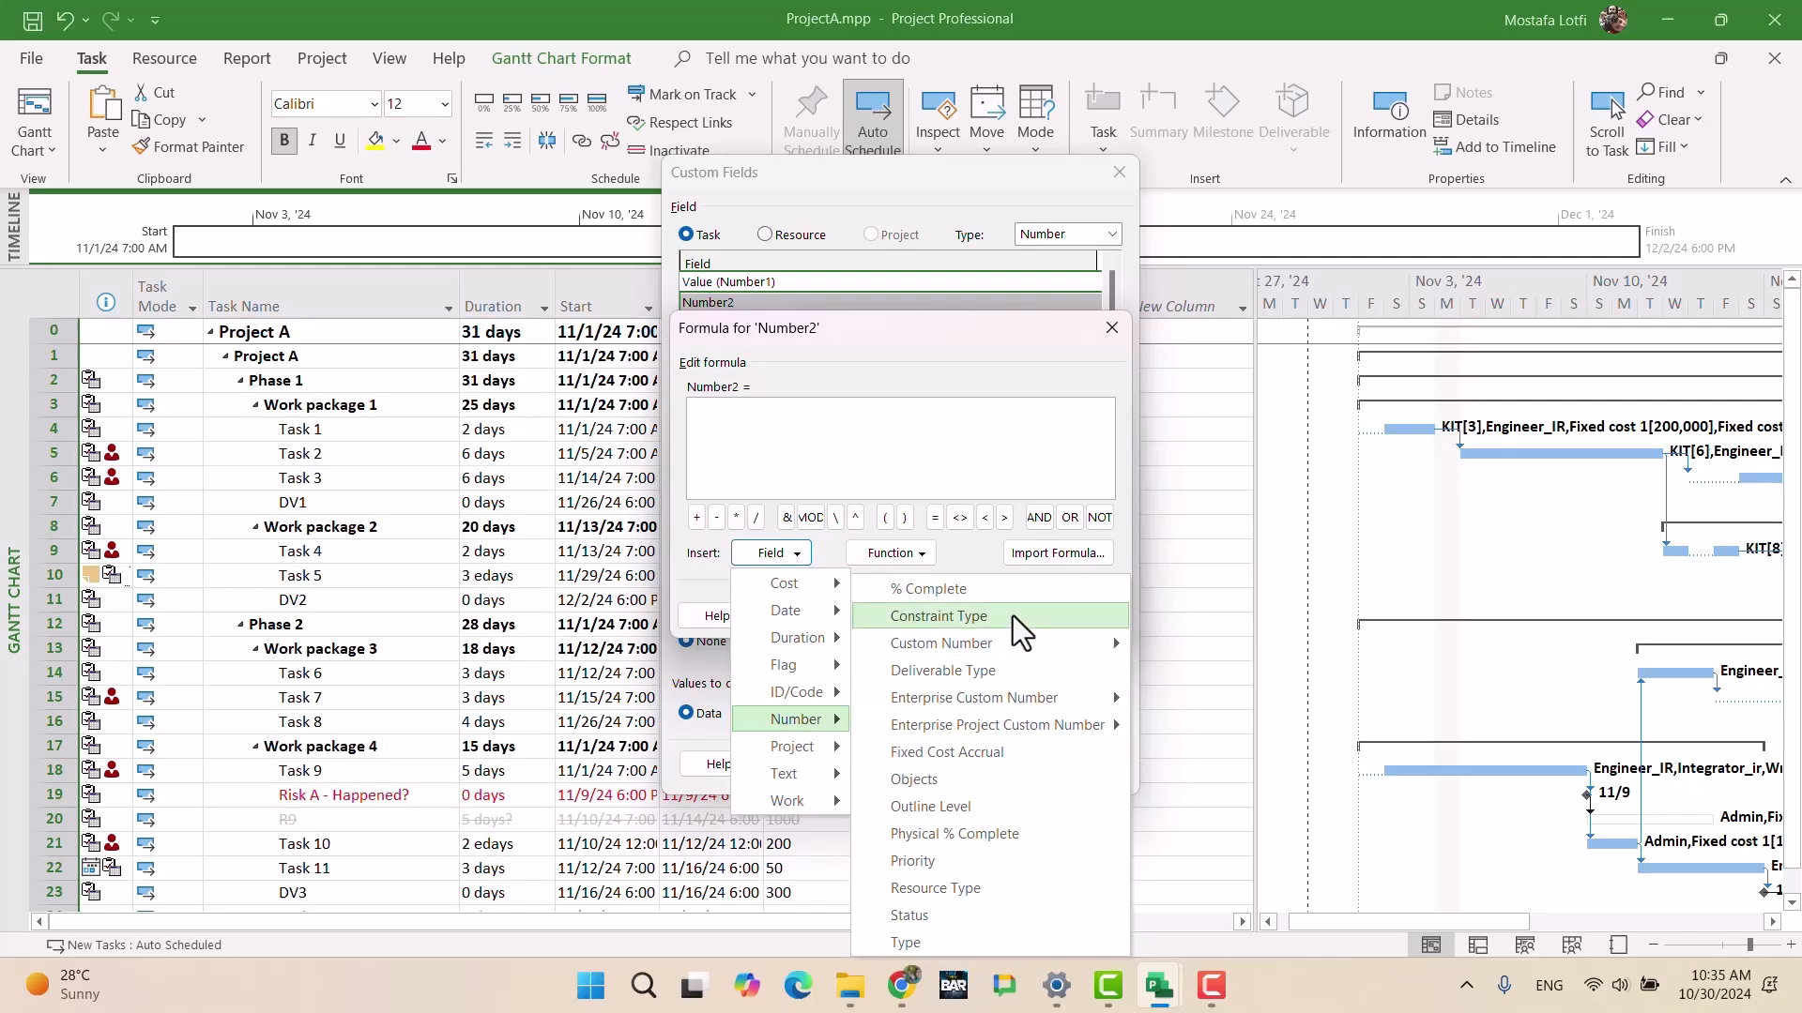
mouse_move(993, 649)
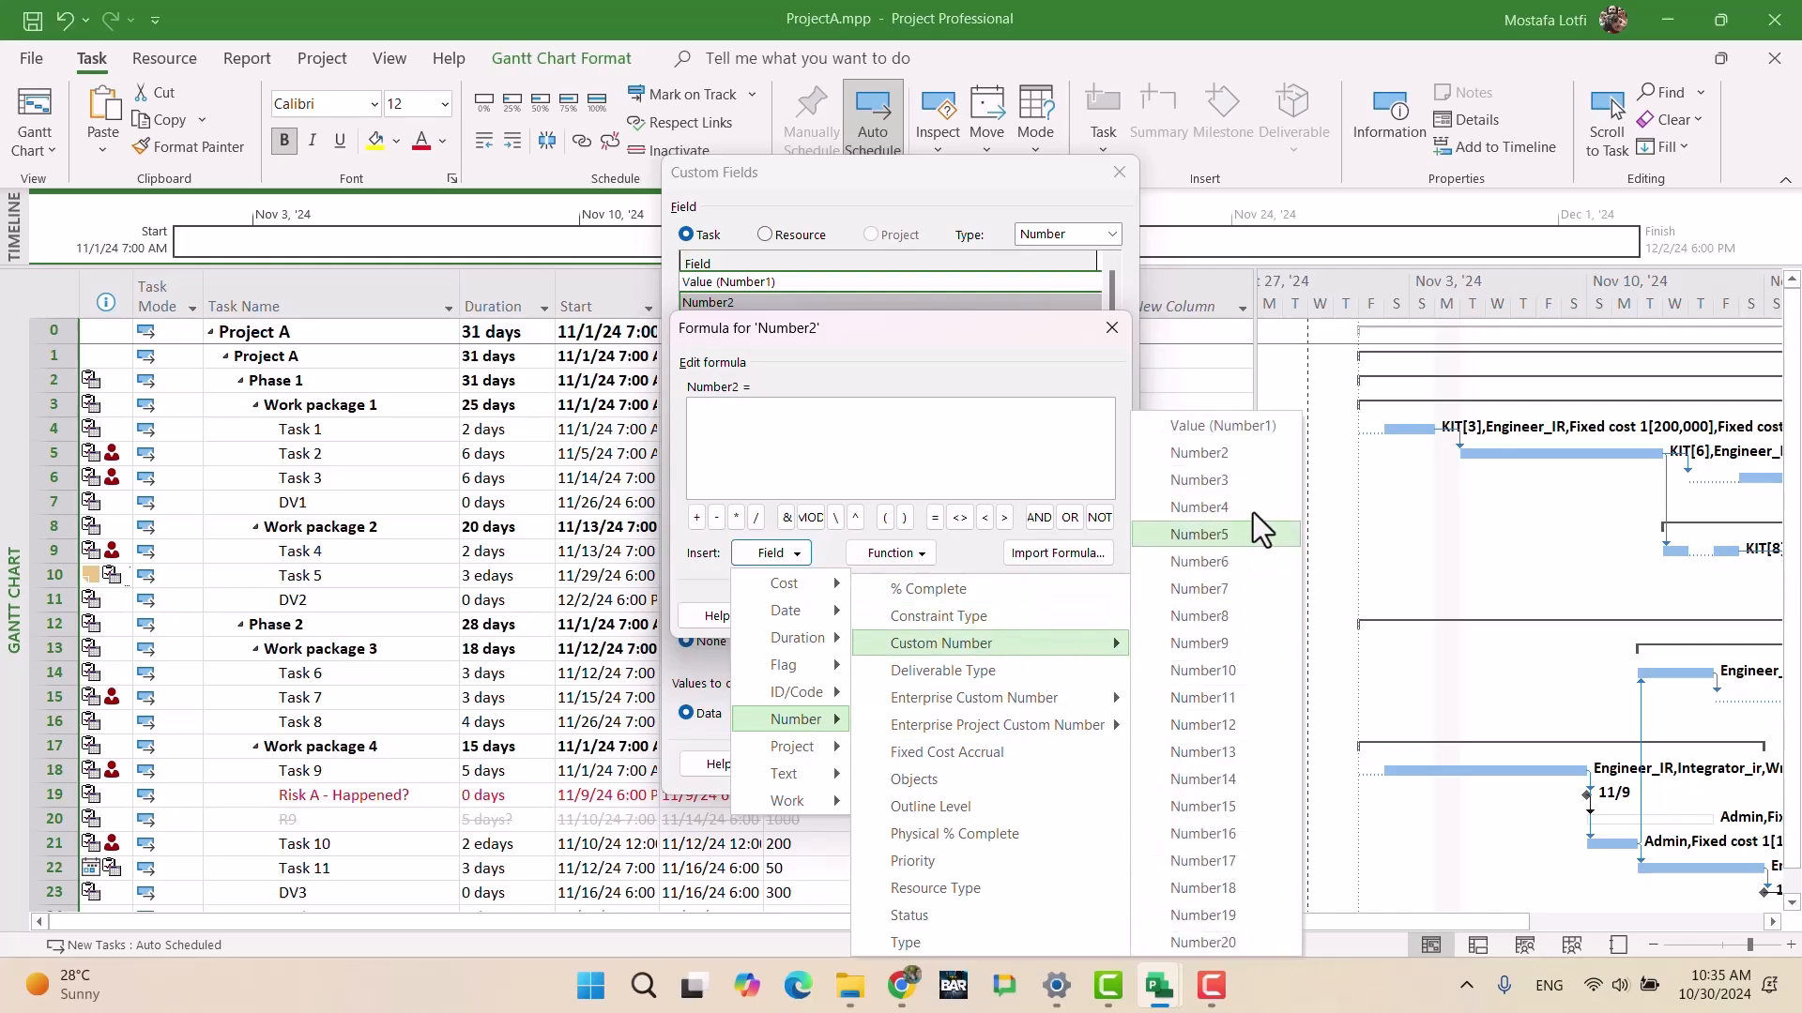
click(1222, 426)
click(990, 616)
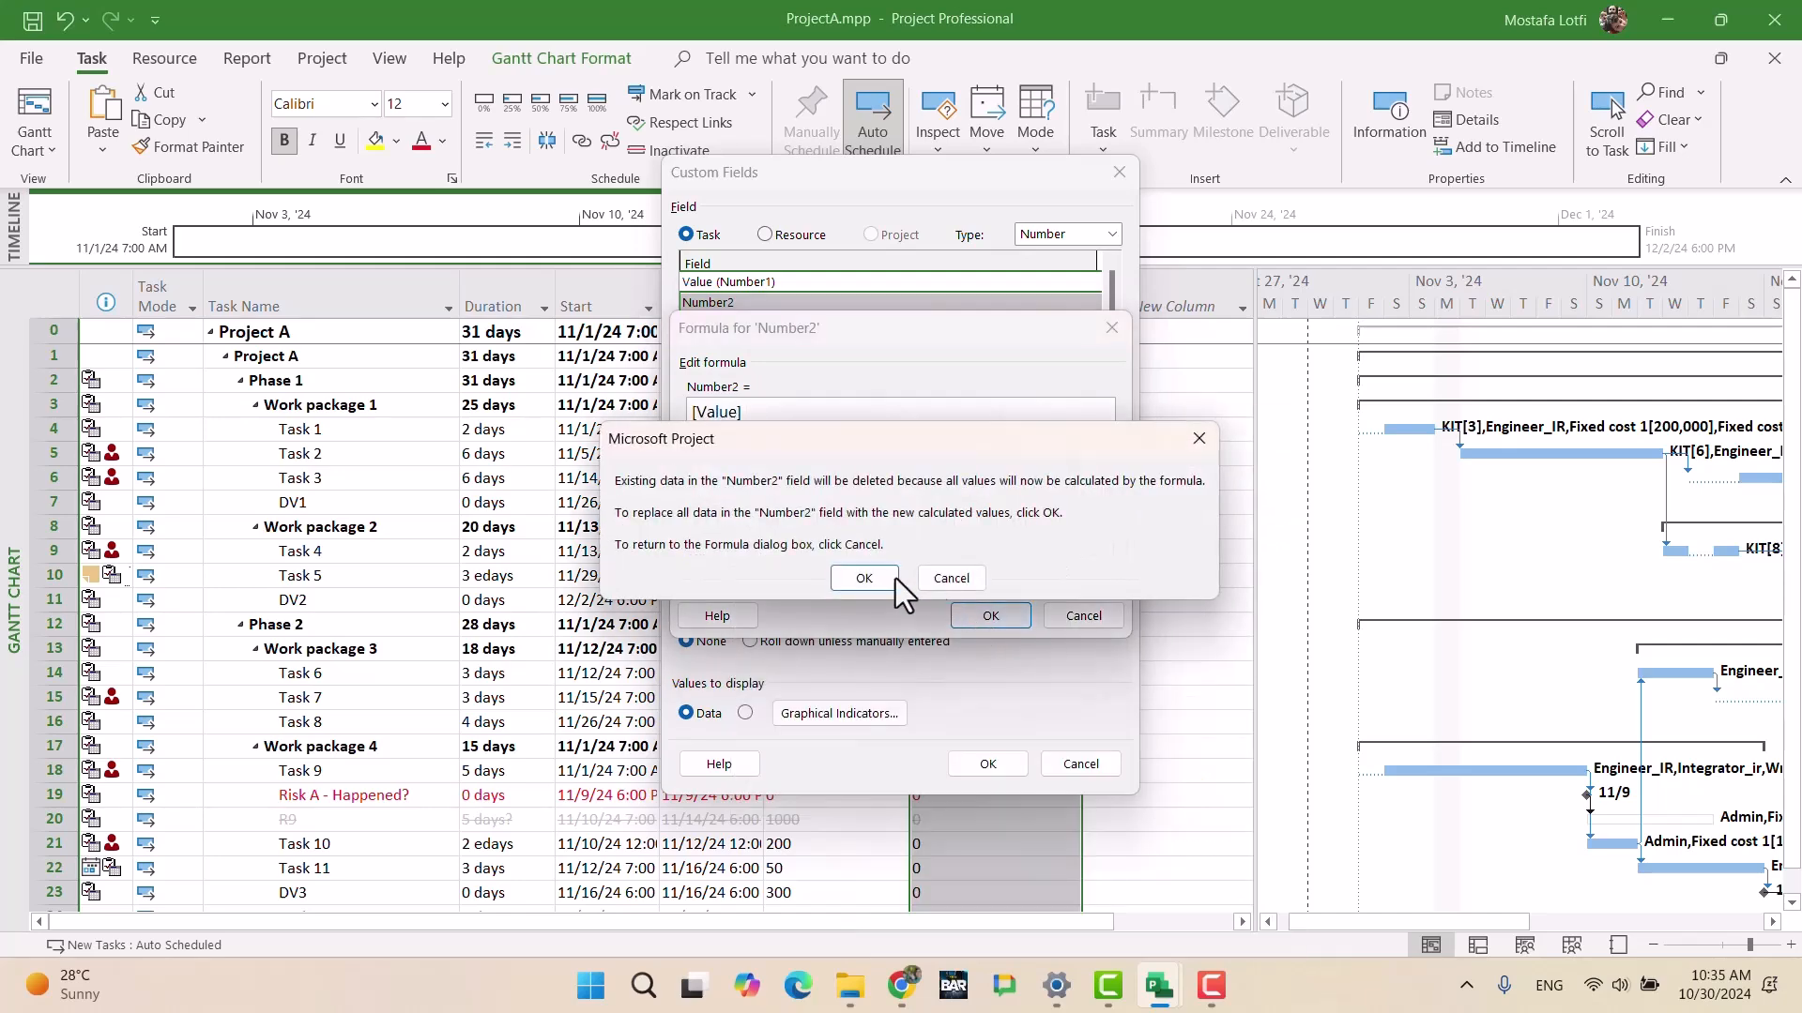
key(Return)
click(988, 764)
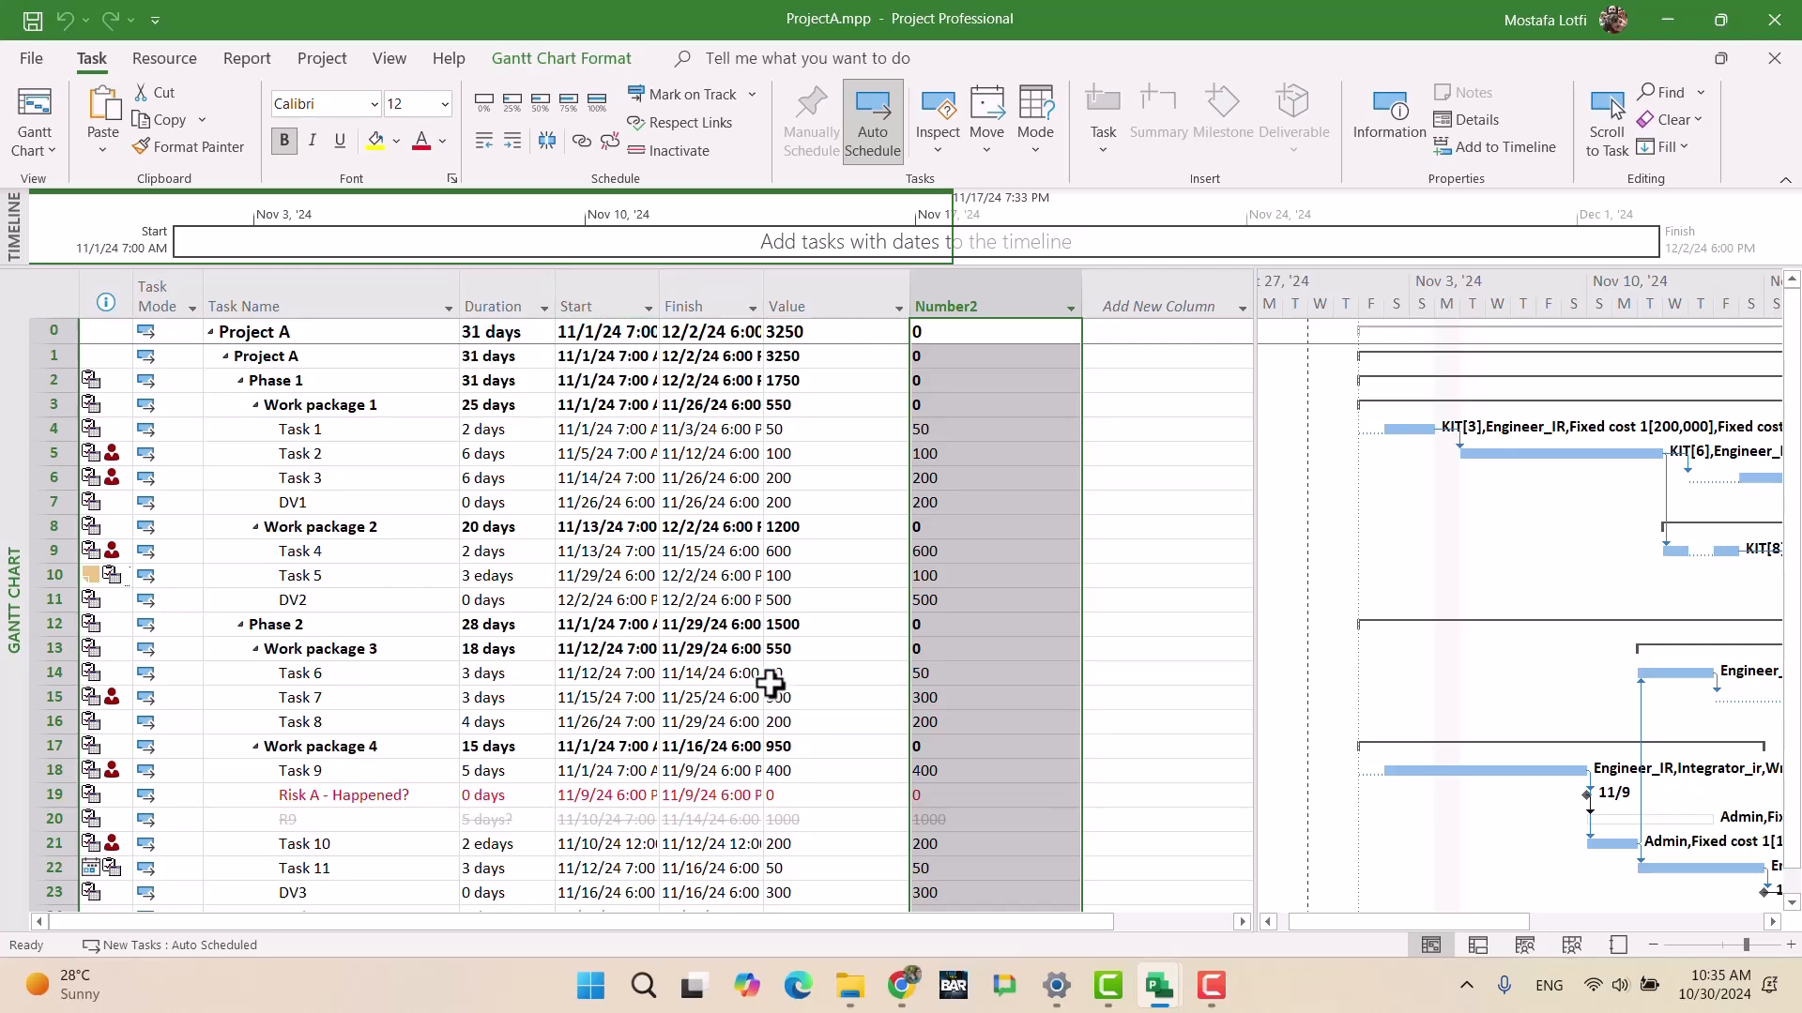
click(1037, 551)
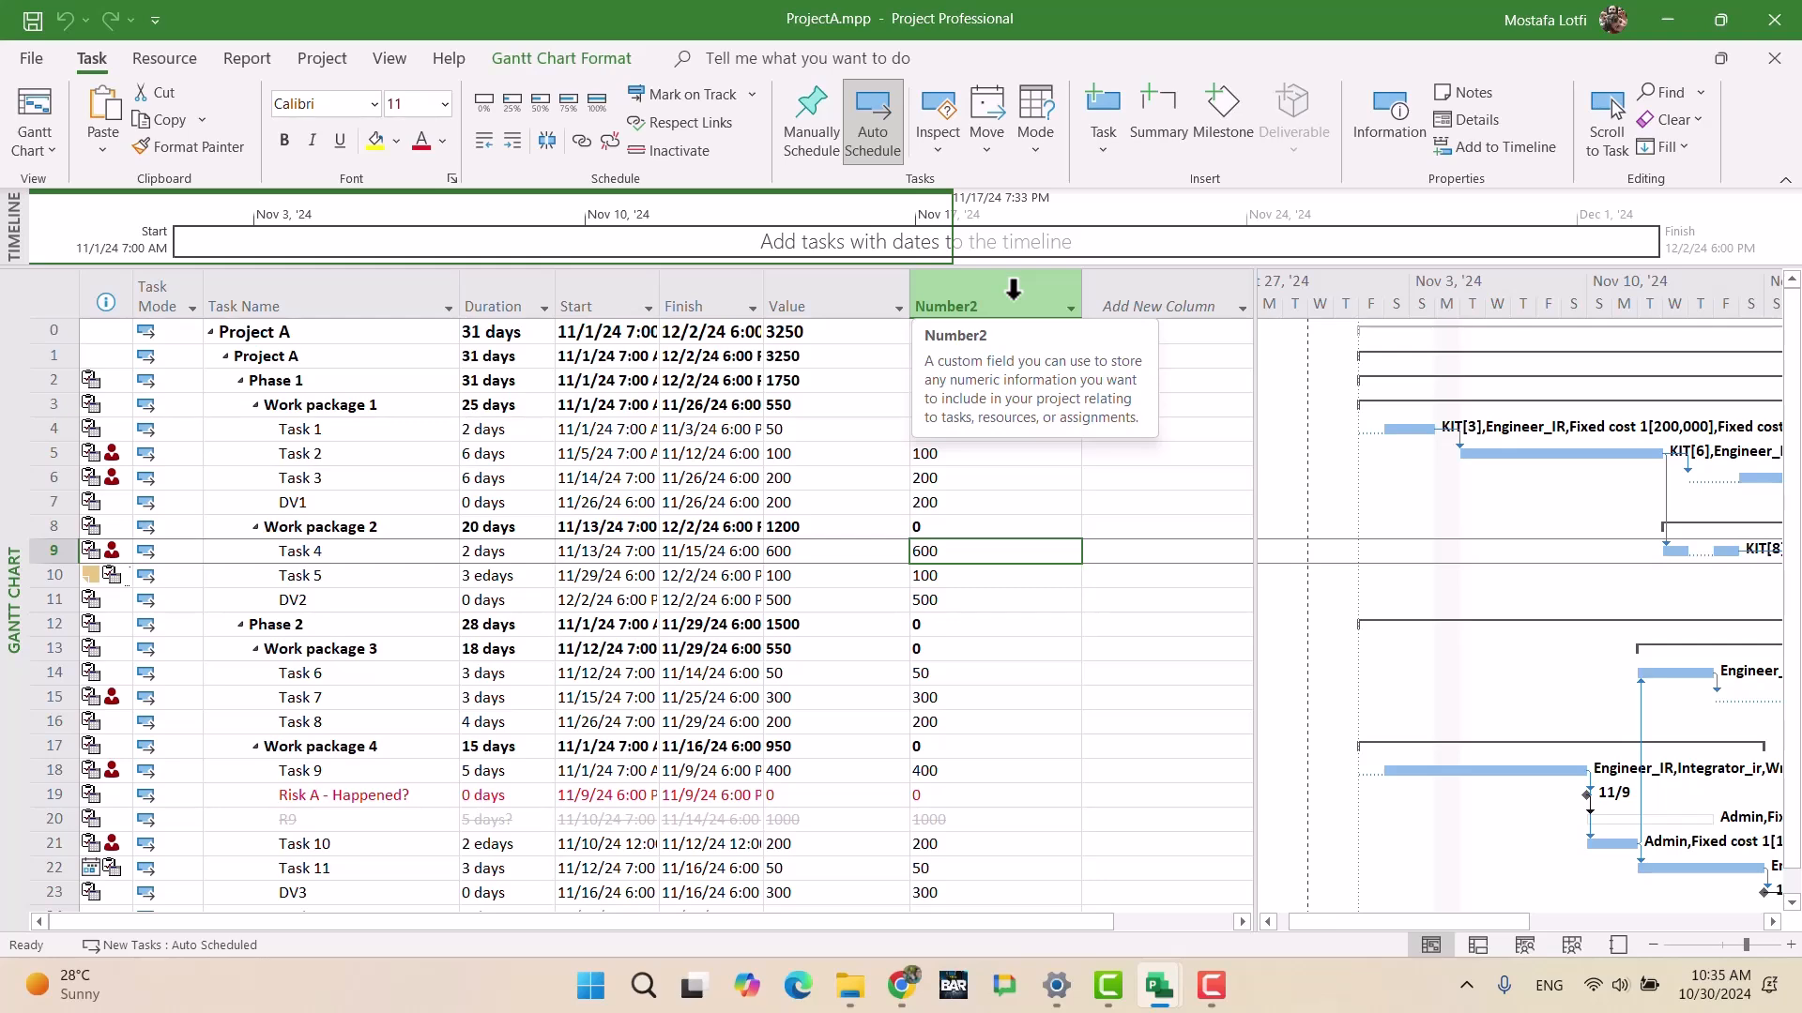
Step: Set Number2's summary row calculation to Use formula
click(946, 278)
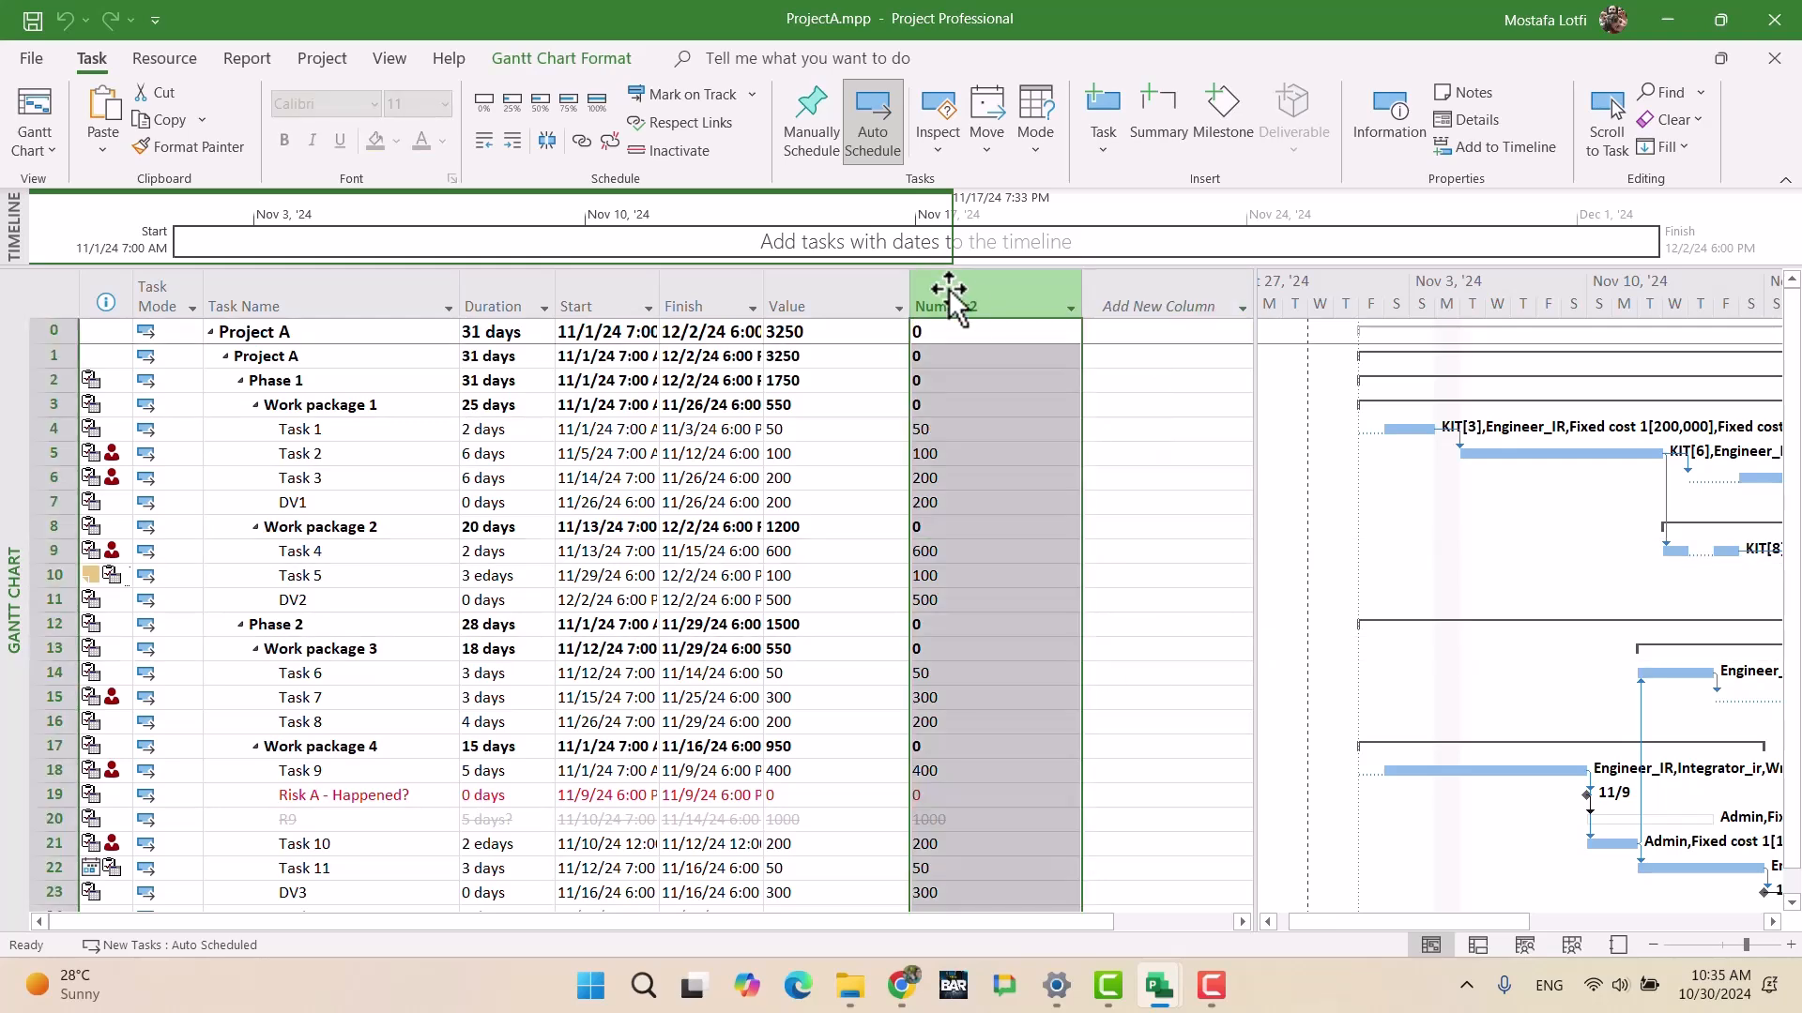
right_click(946, 278)
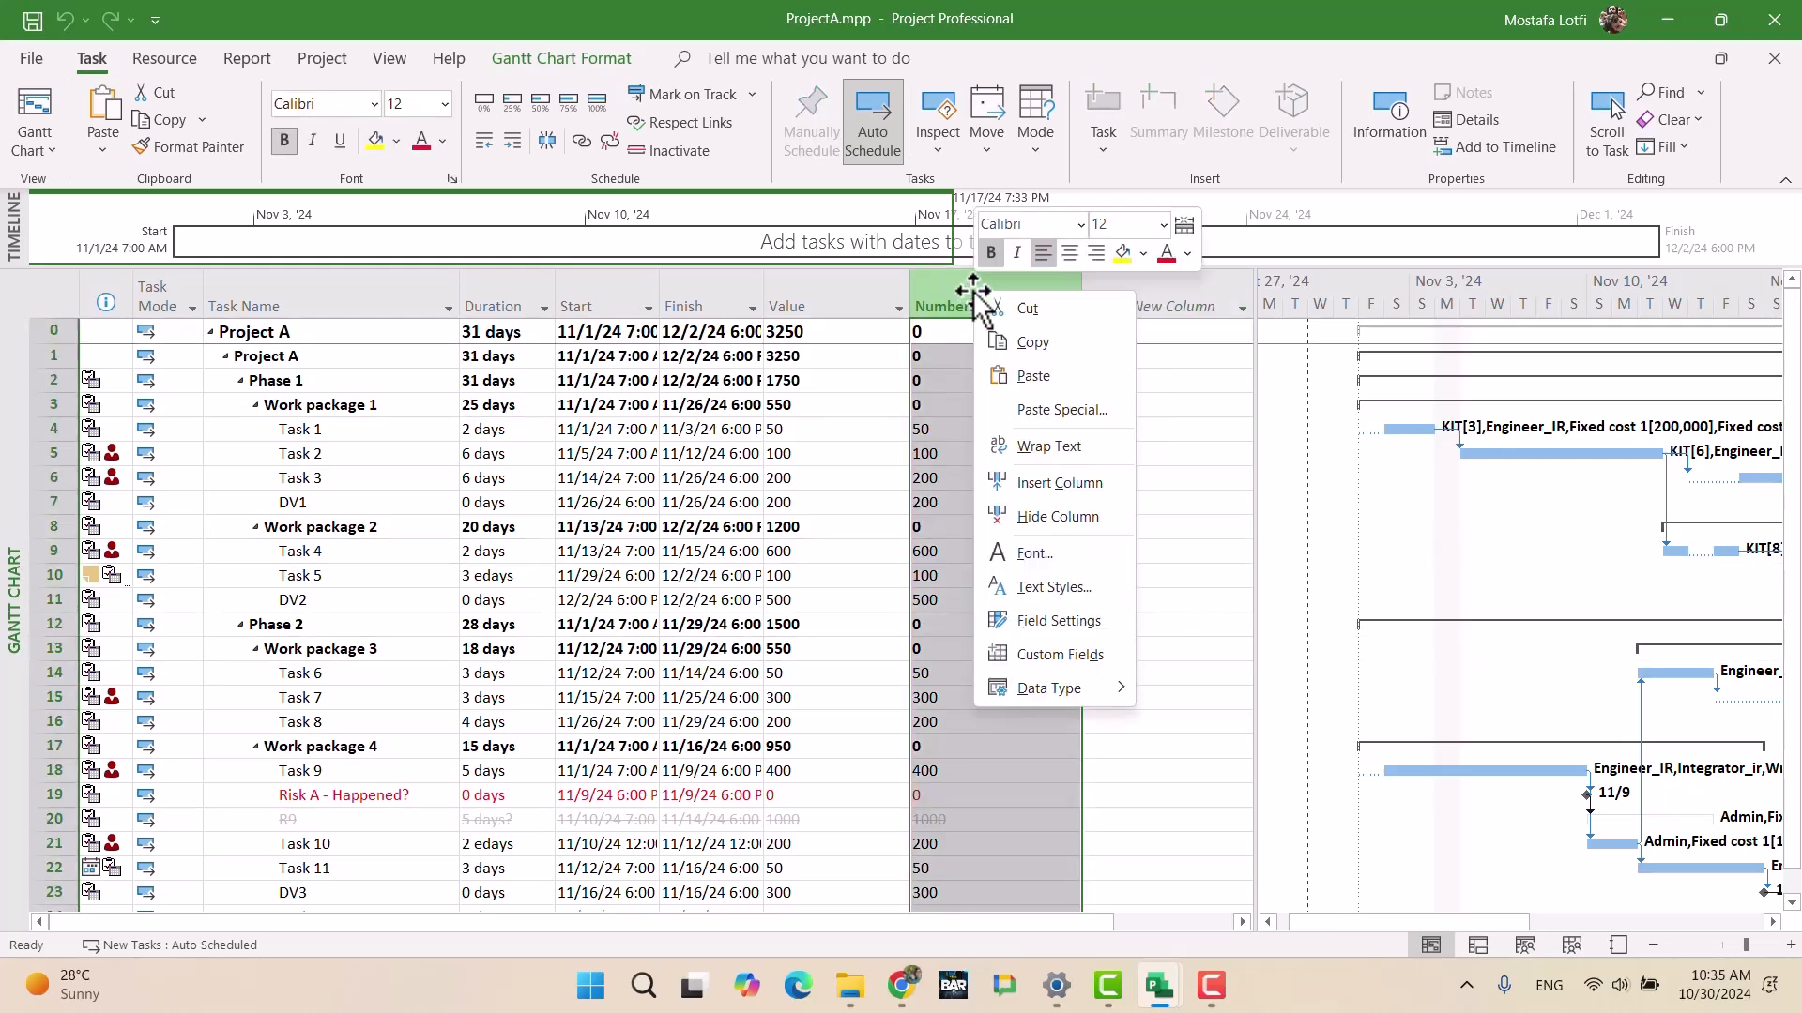
click(1096, 657)
click(749, 583)
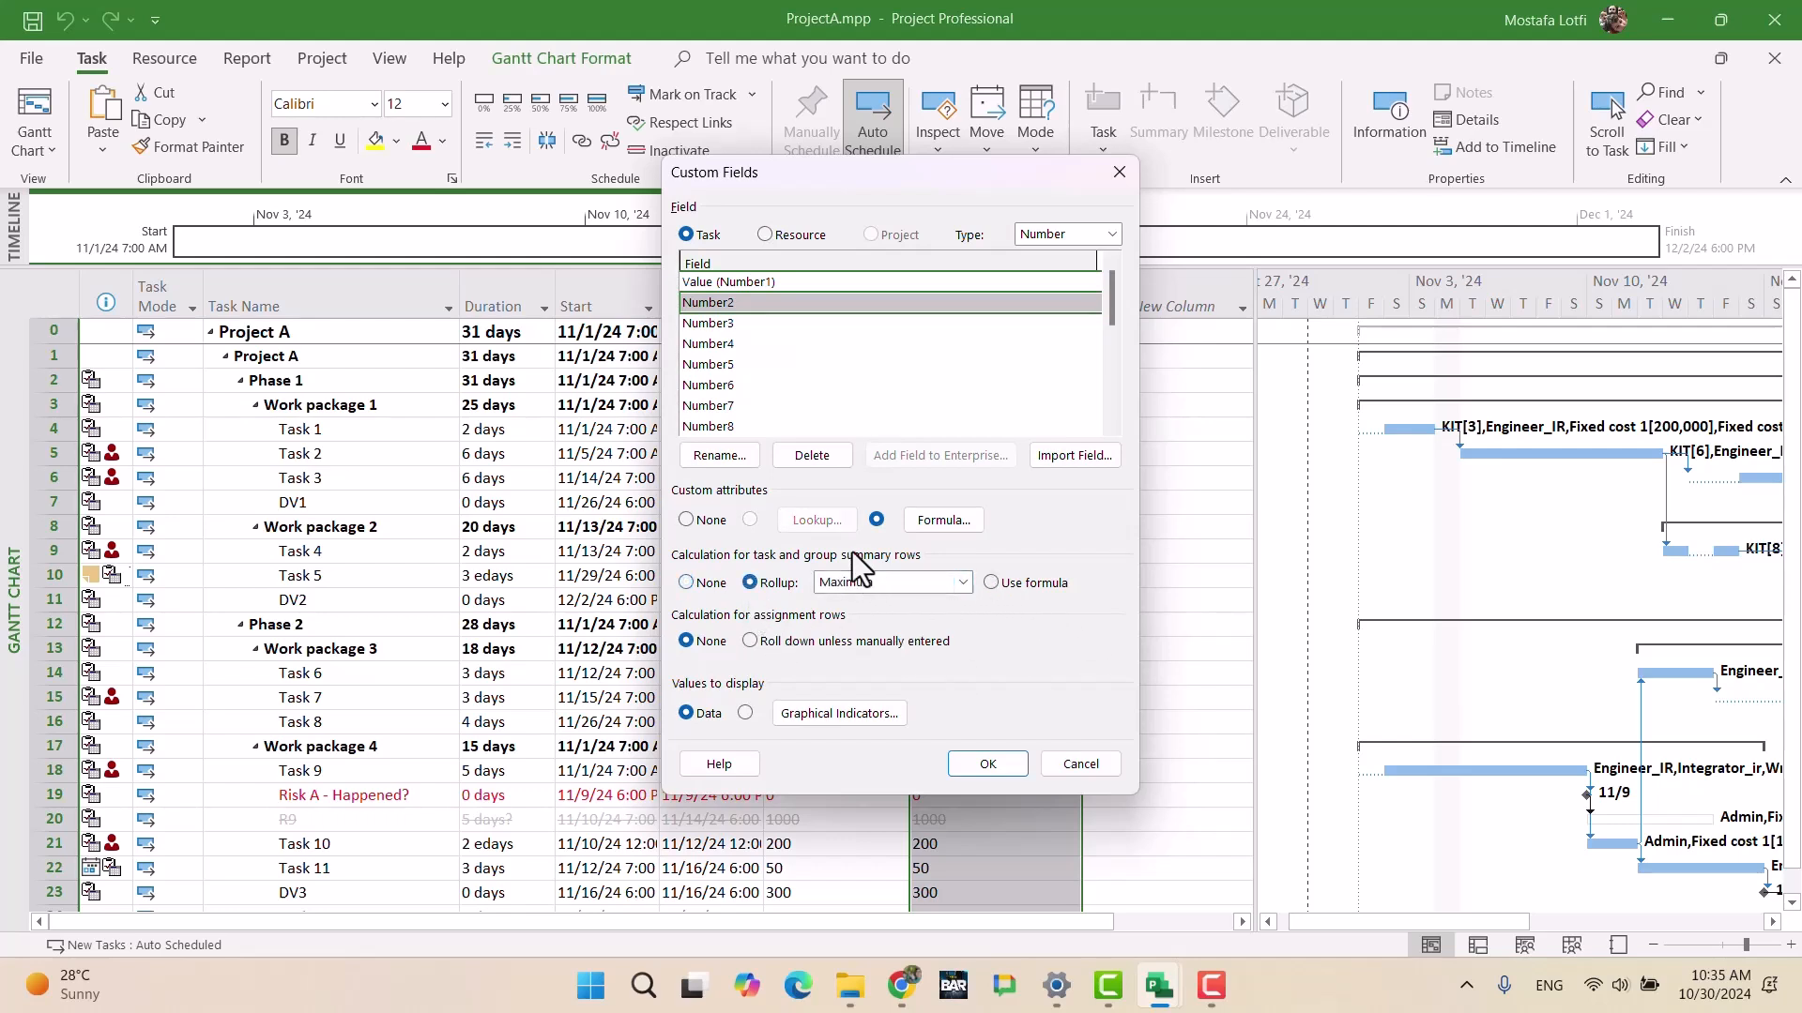
click(990, 583)
click(987, 764)
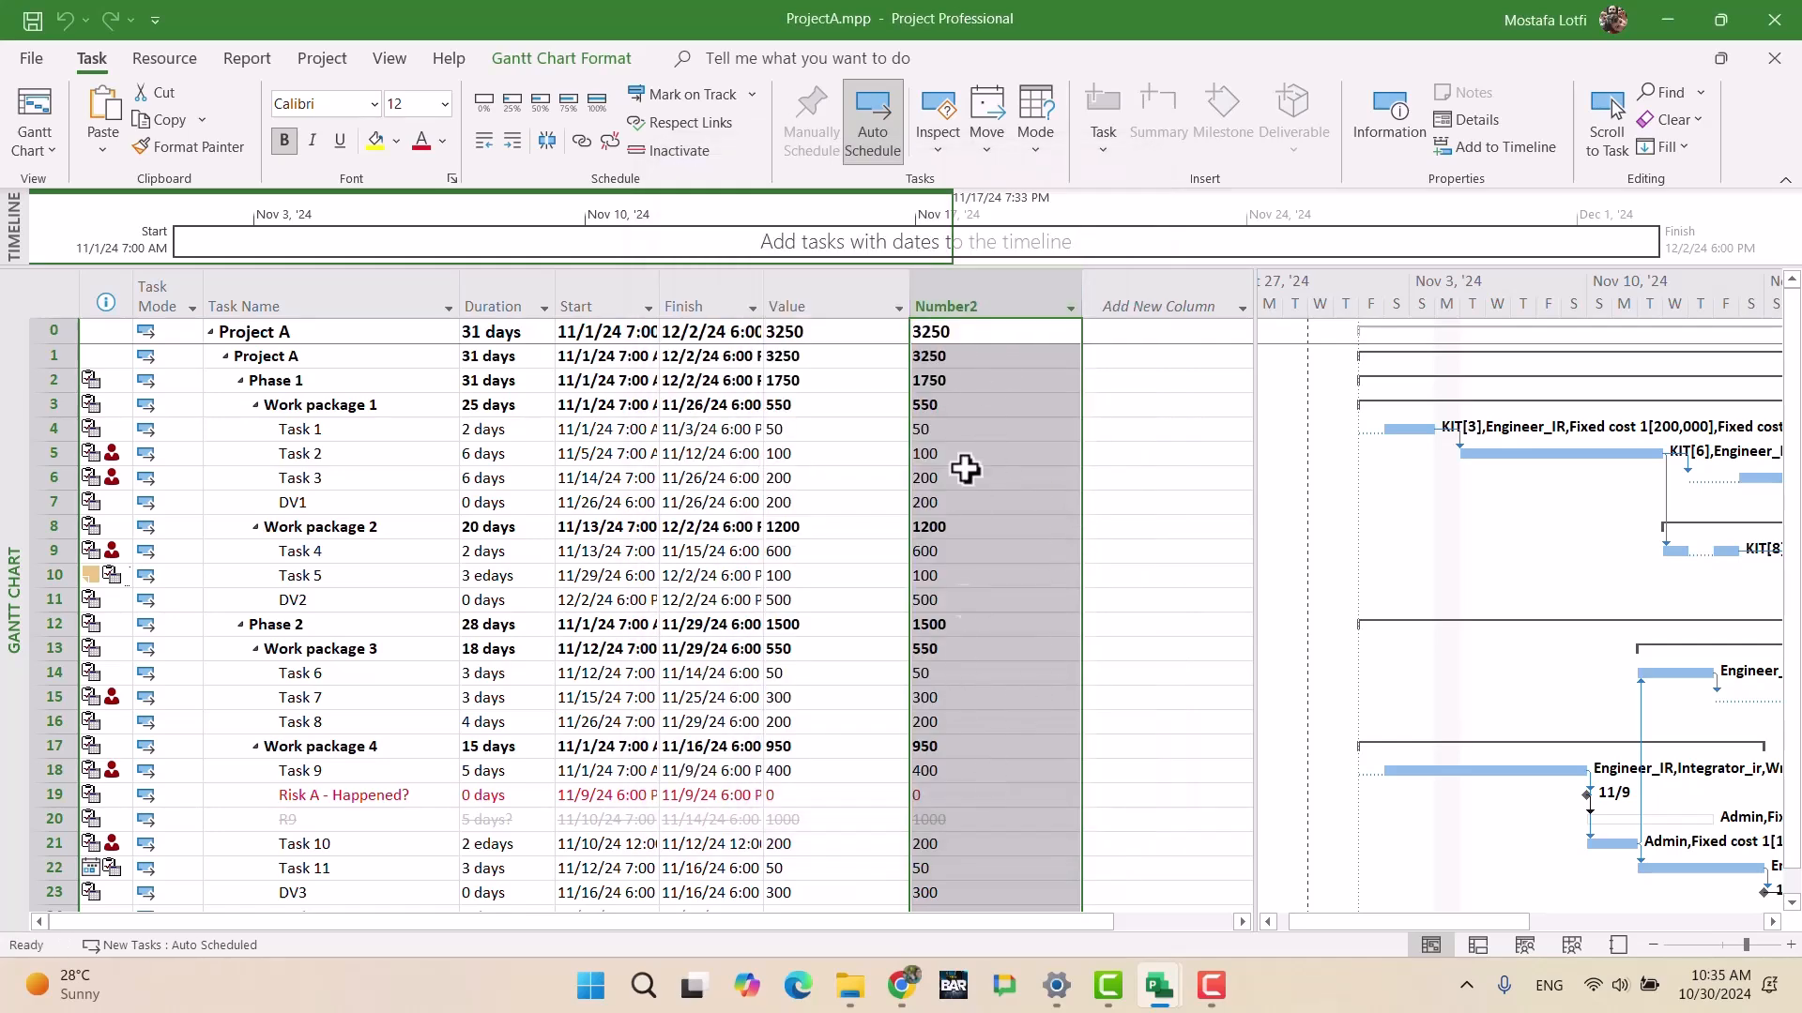
Step: Recheck Number2's formula and close the custom field settings without changes
right_click(975, 309)
click(1045, 657)
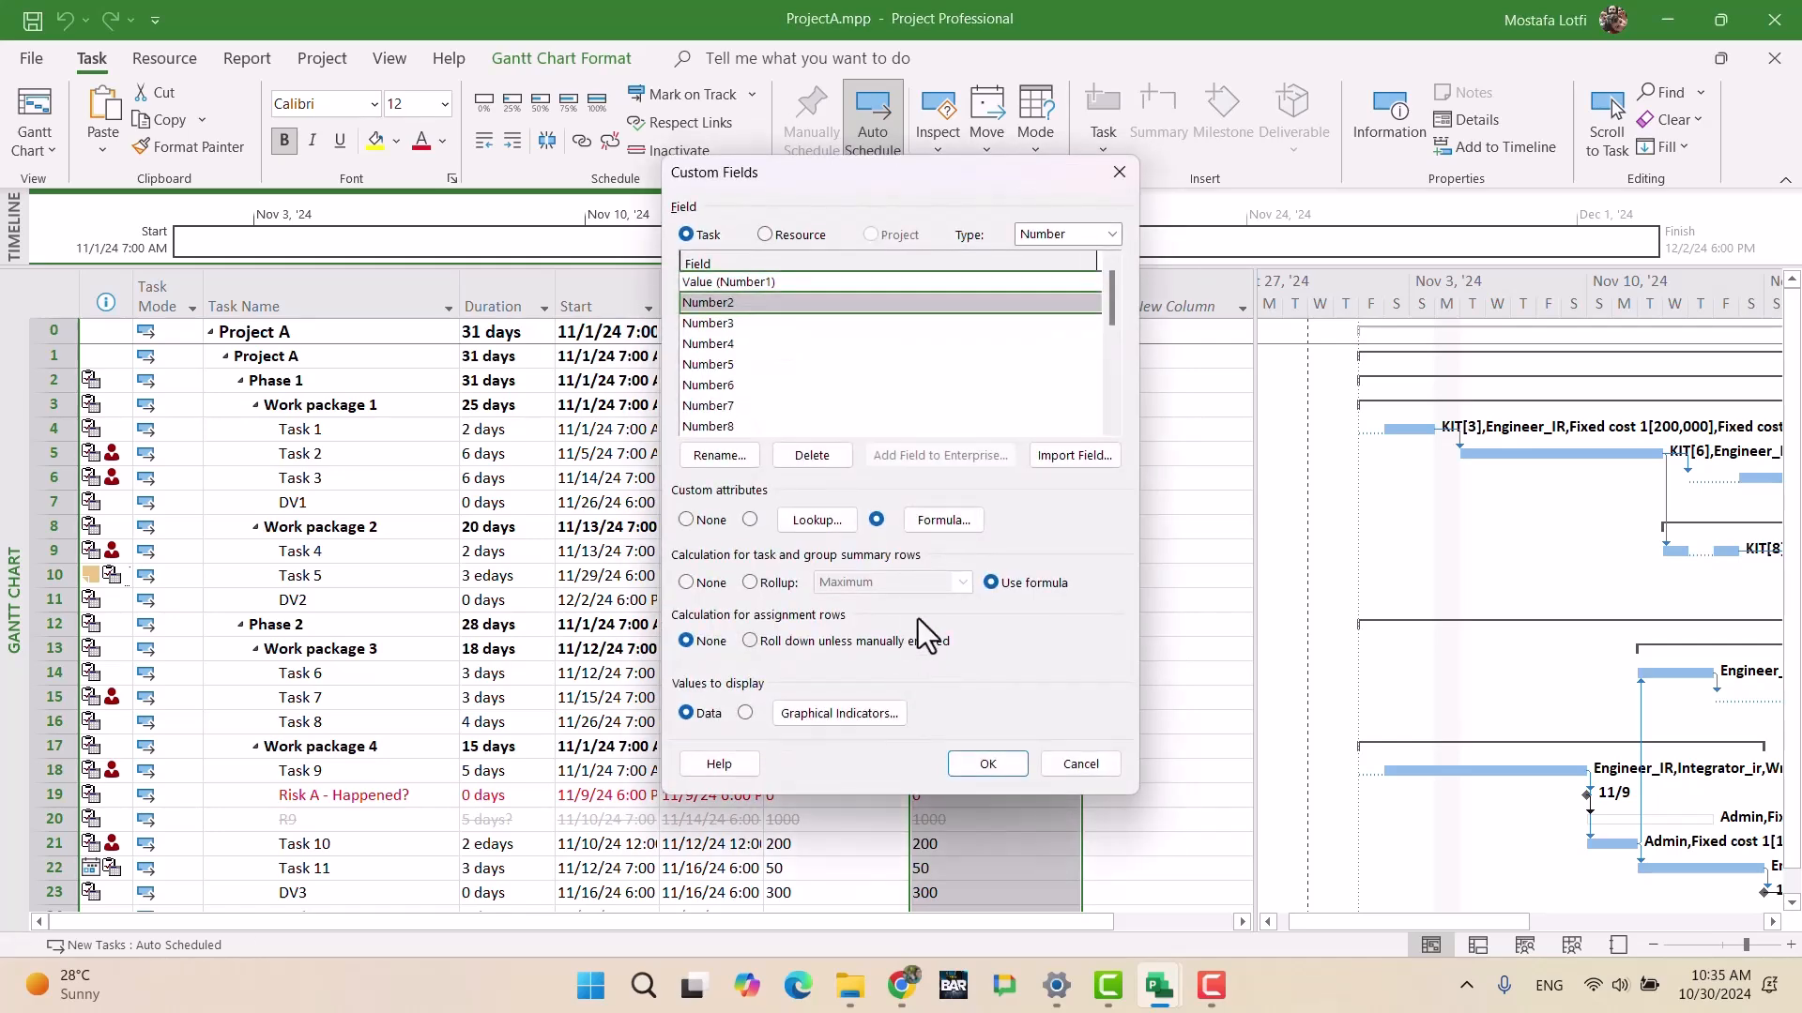
click(926, 520)
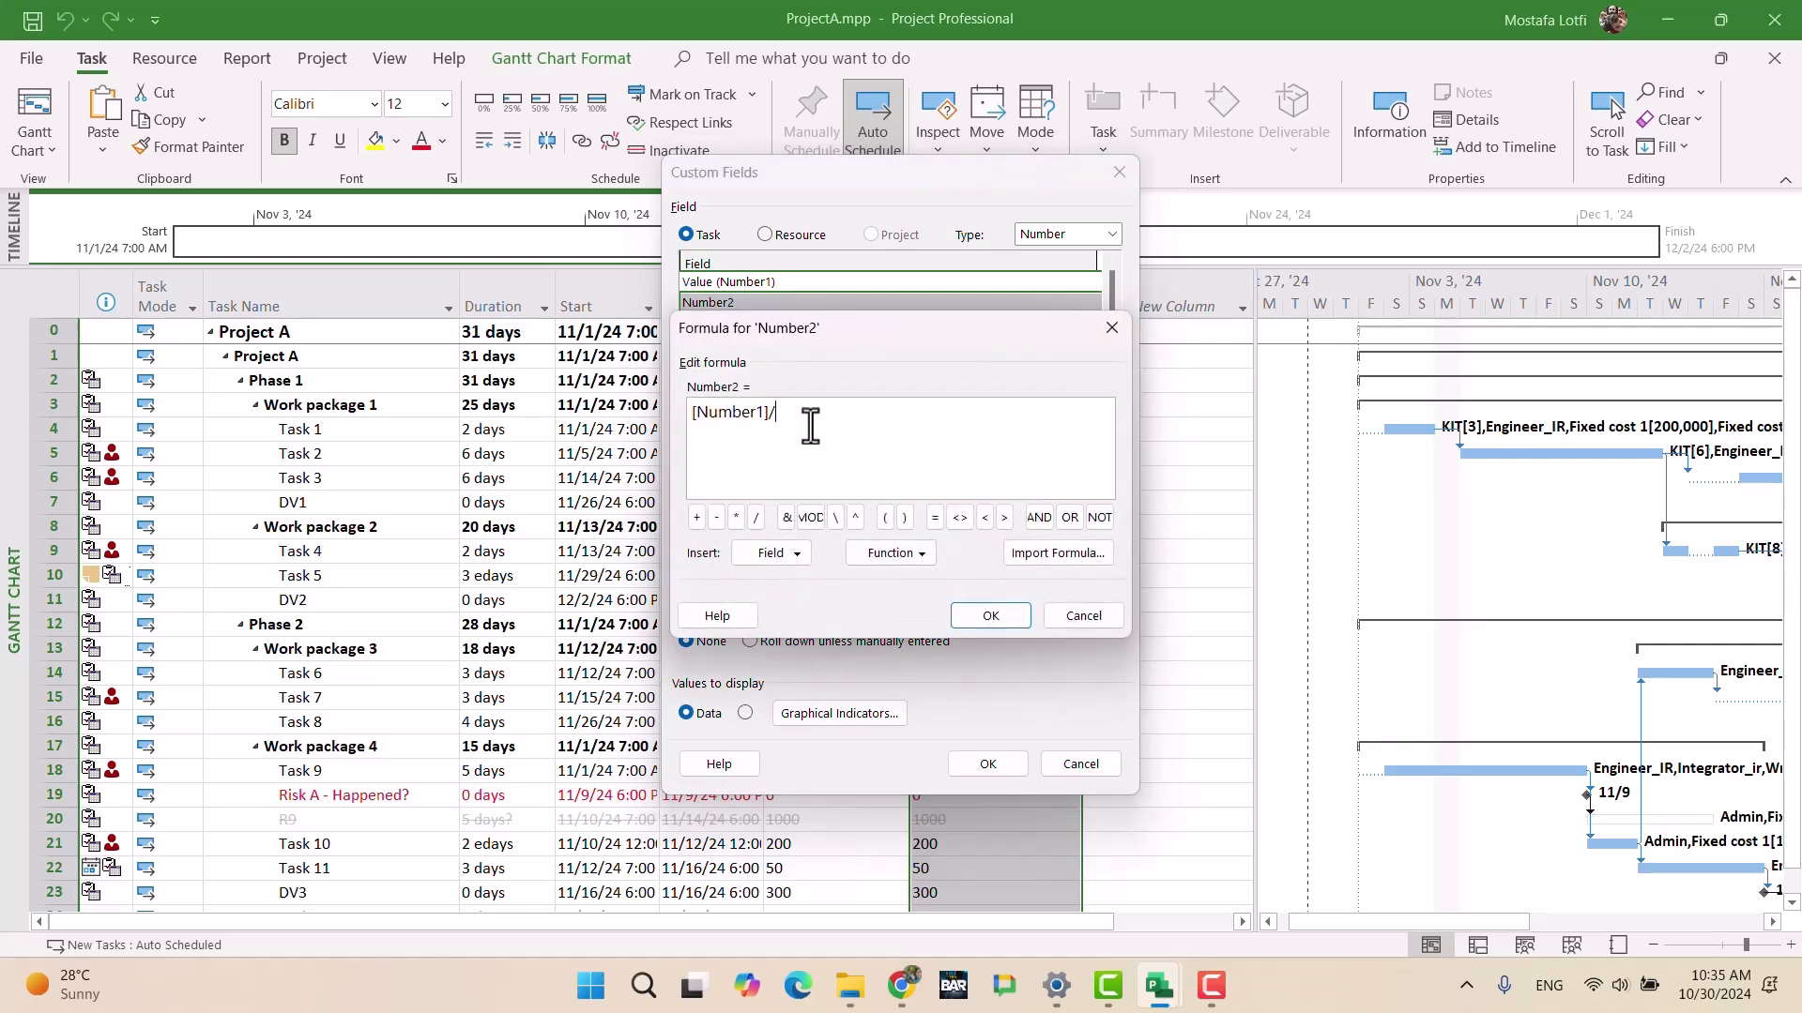
click(1109, 330)
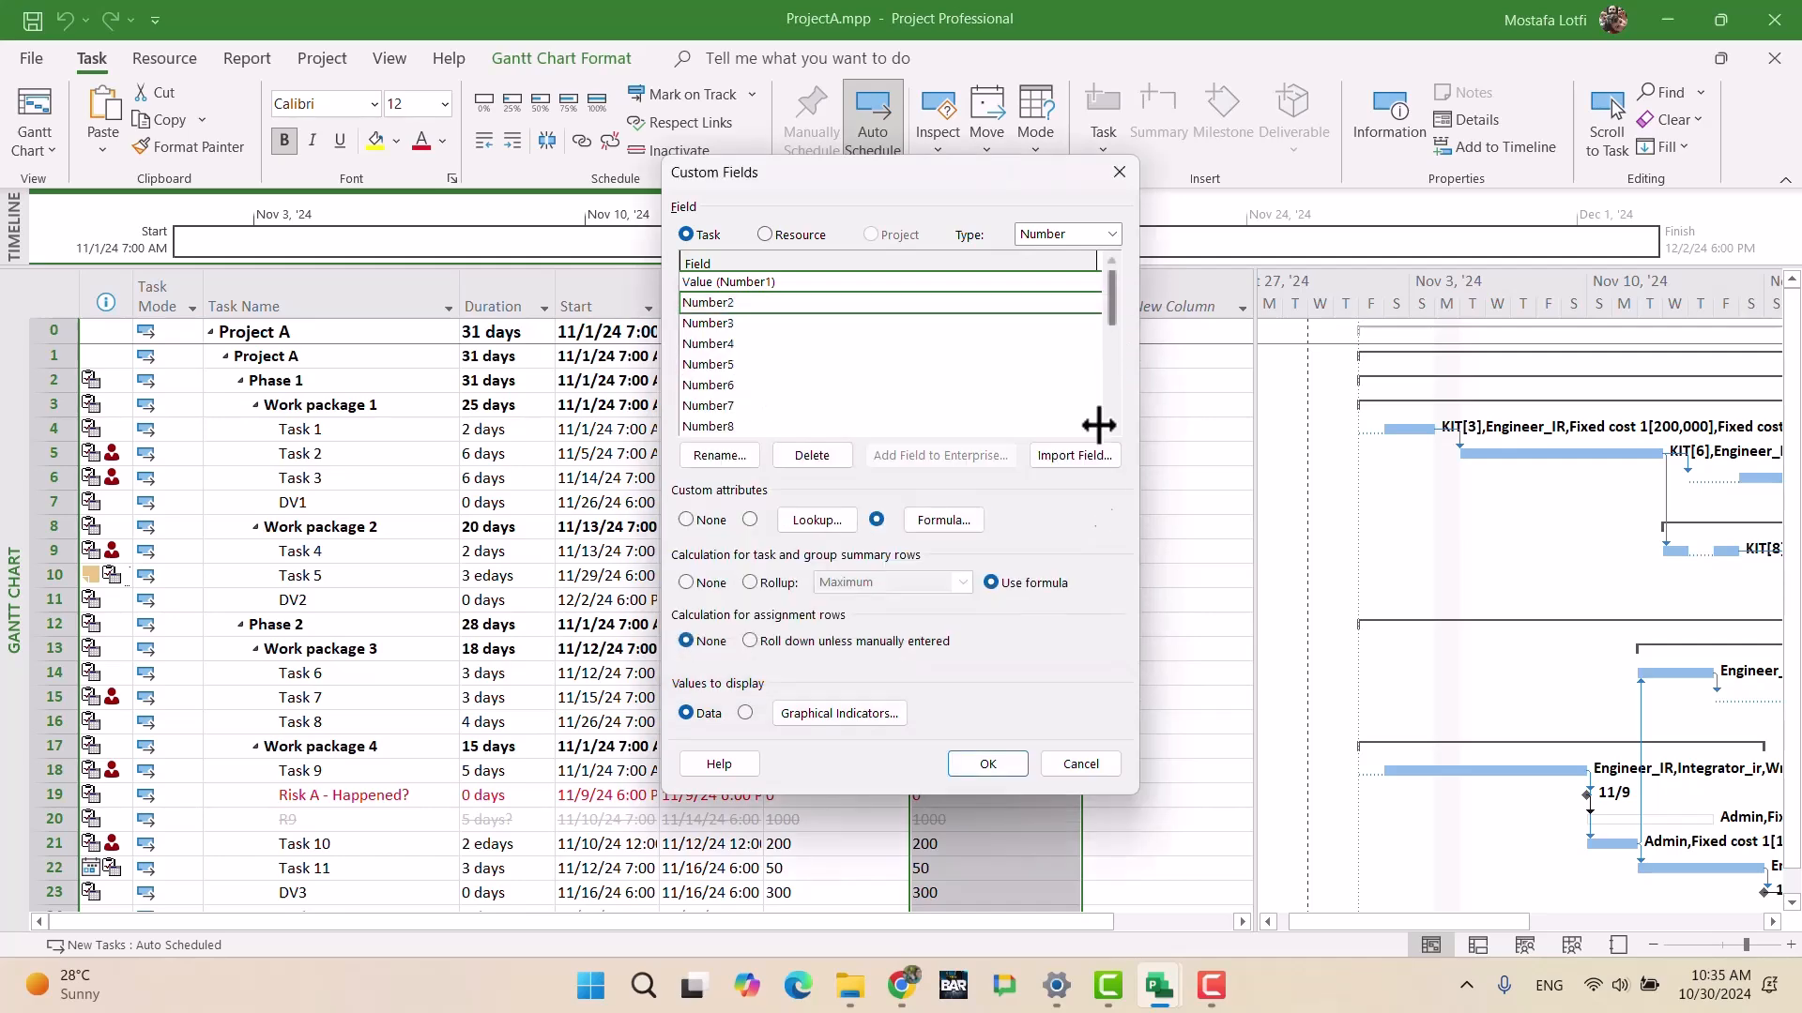
click(1076, 771)
click(1049, 434)
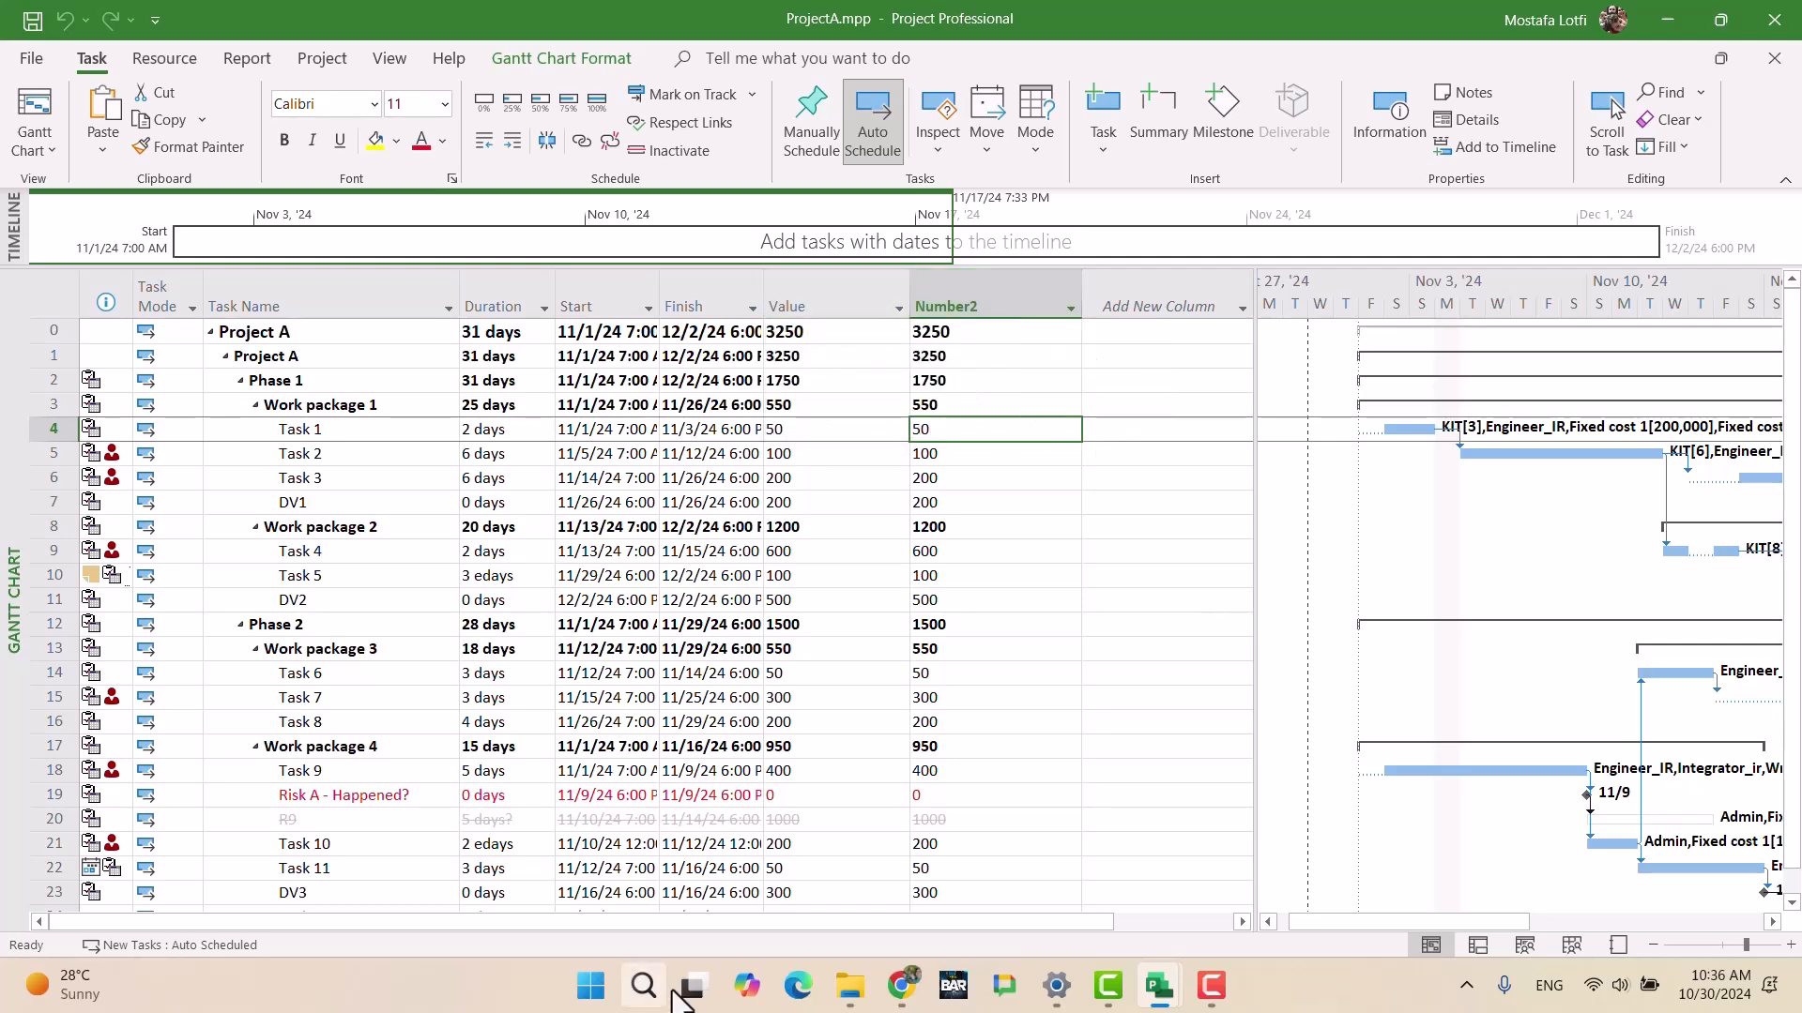
Step: In UltimateExam.mpp, reapply Number2's Value-based formula so task rows match Value
mouse_move(1159, 997)
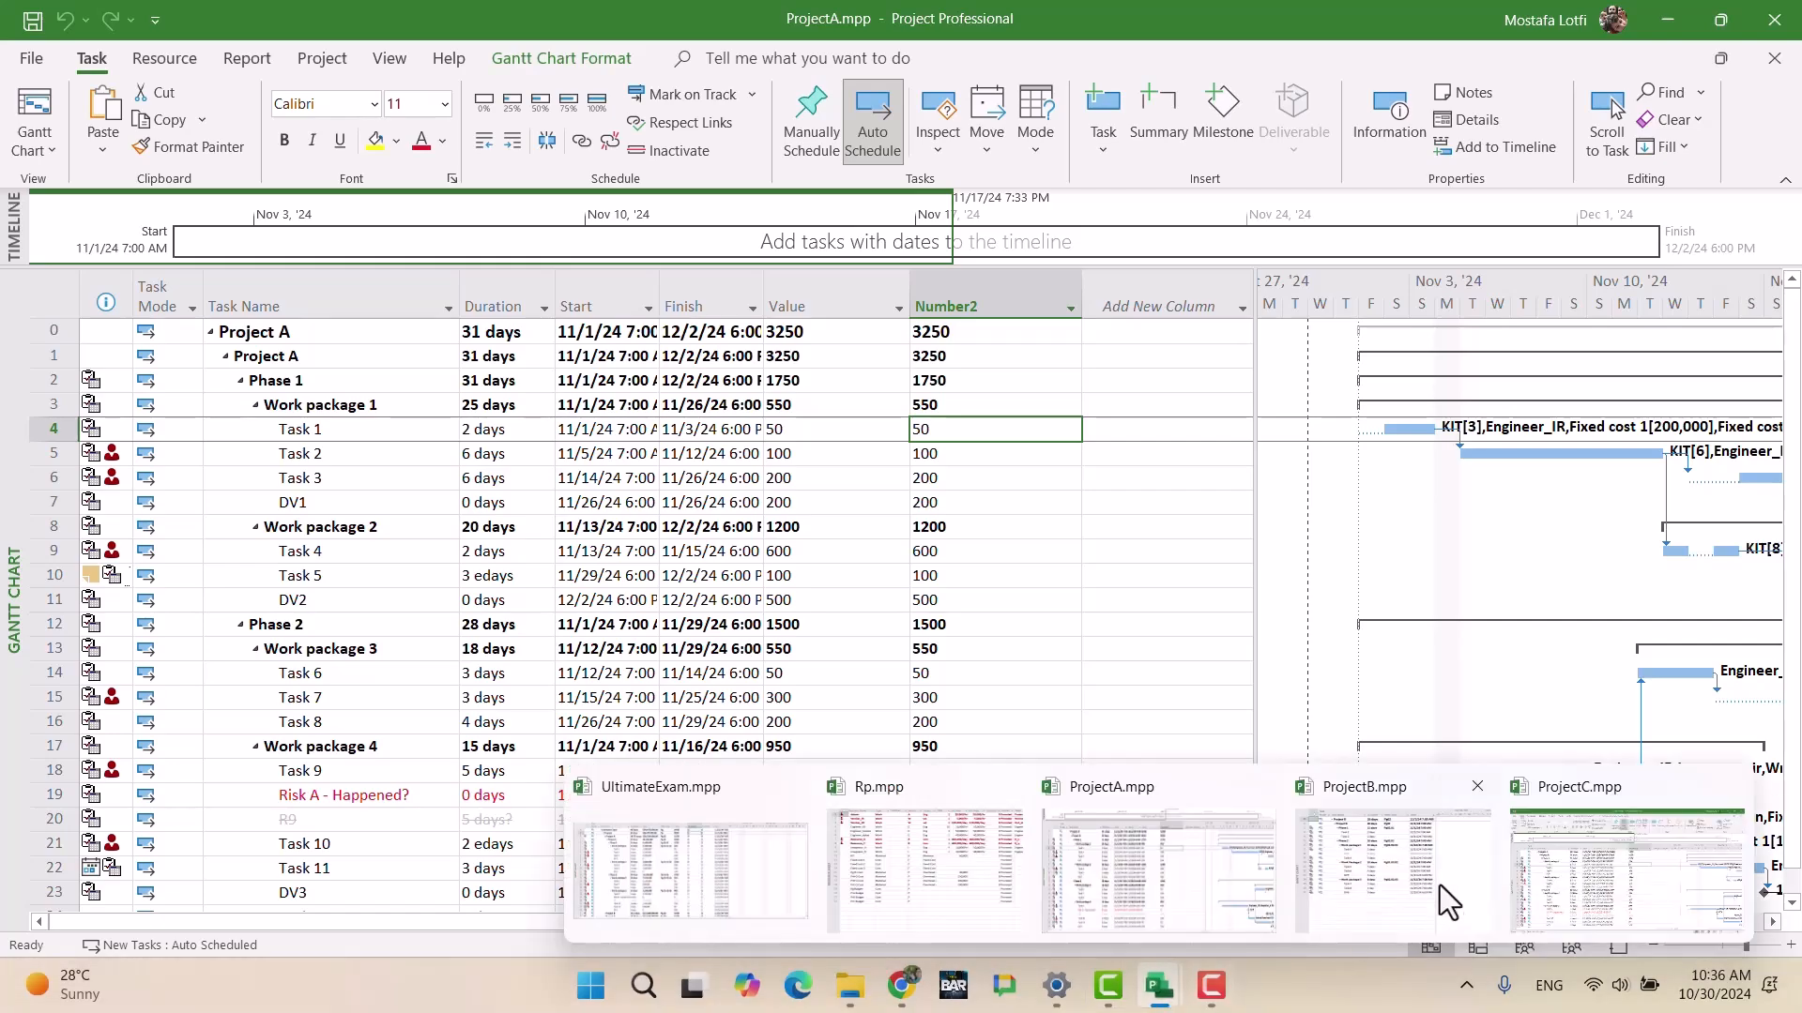
click(783, 867)
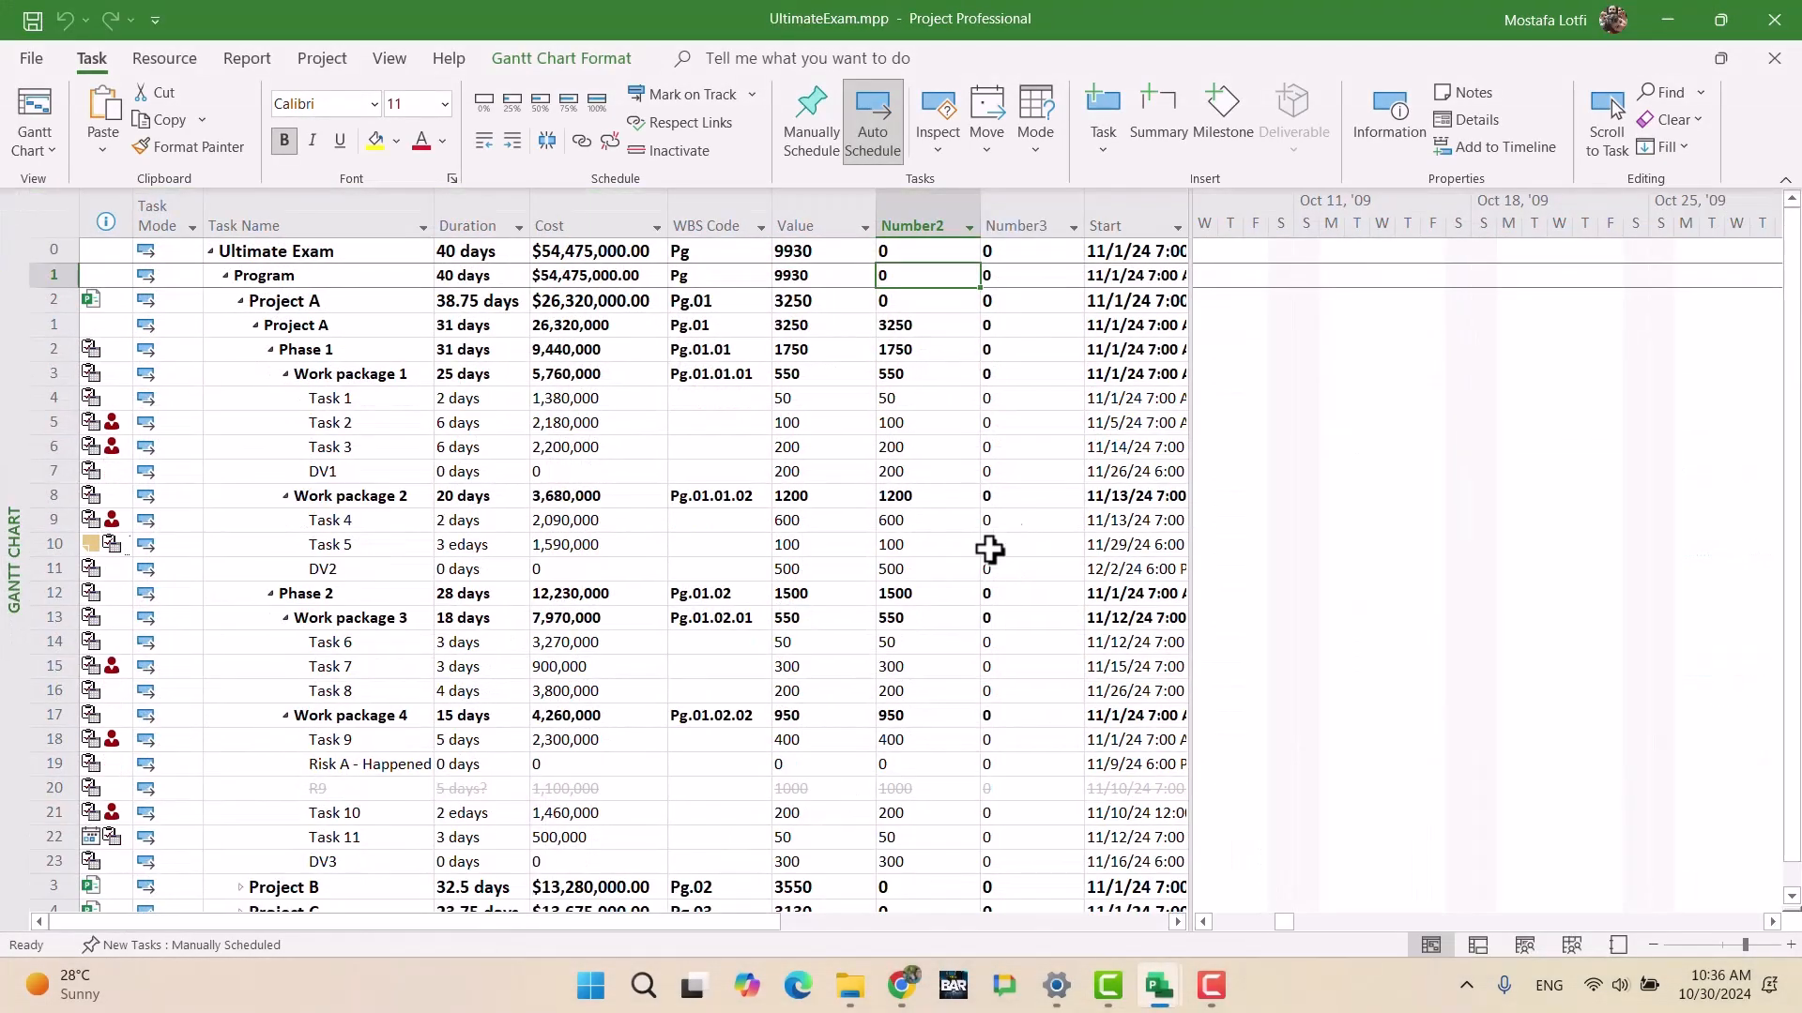
right_click(925, 181)
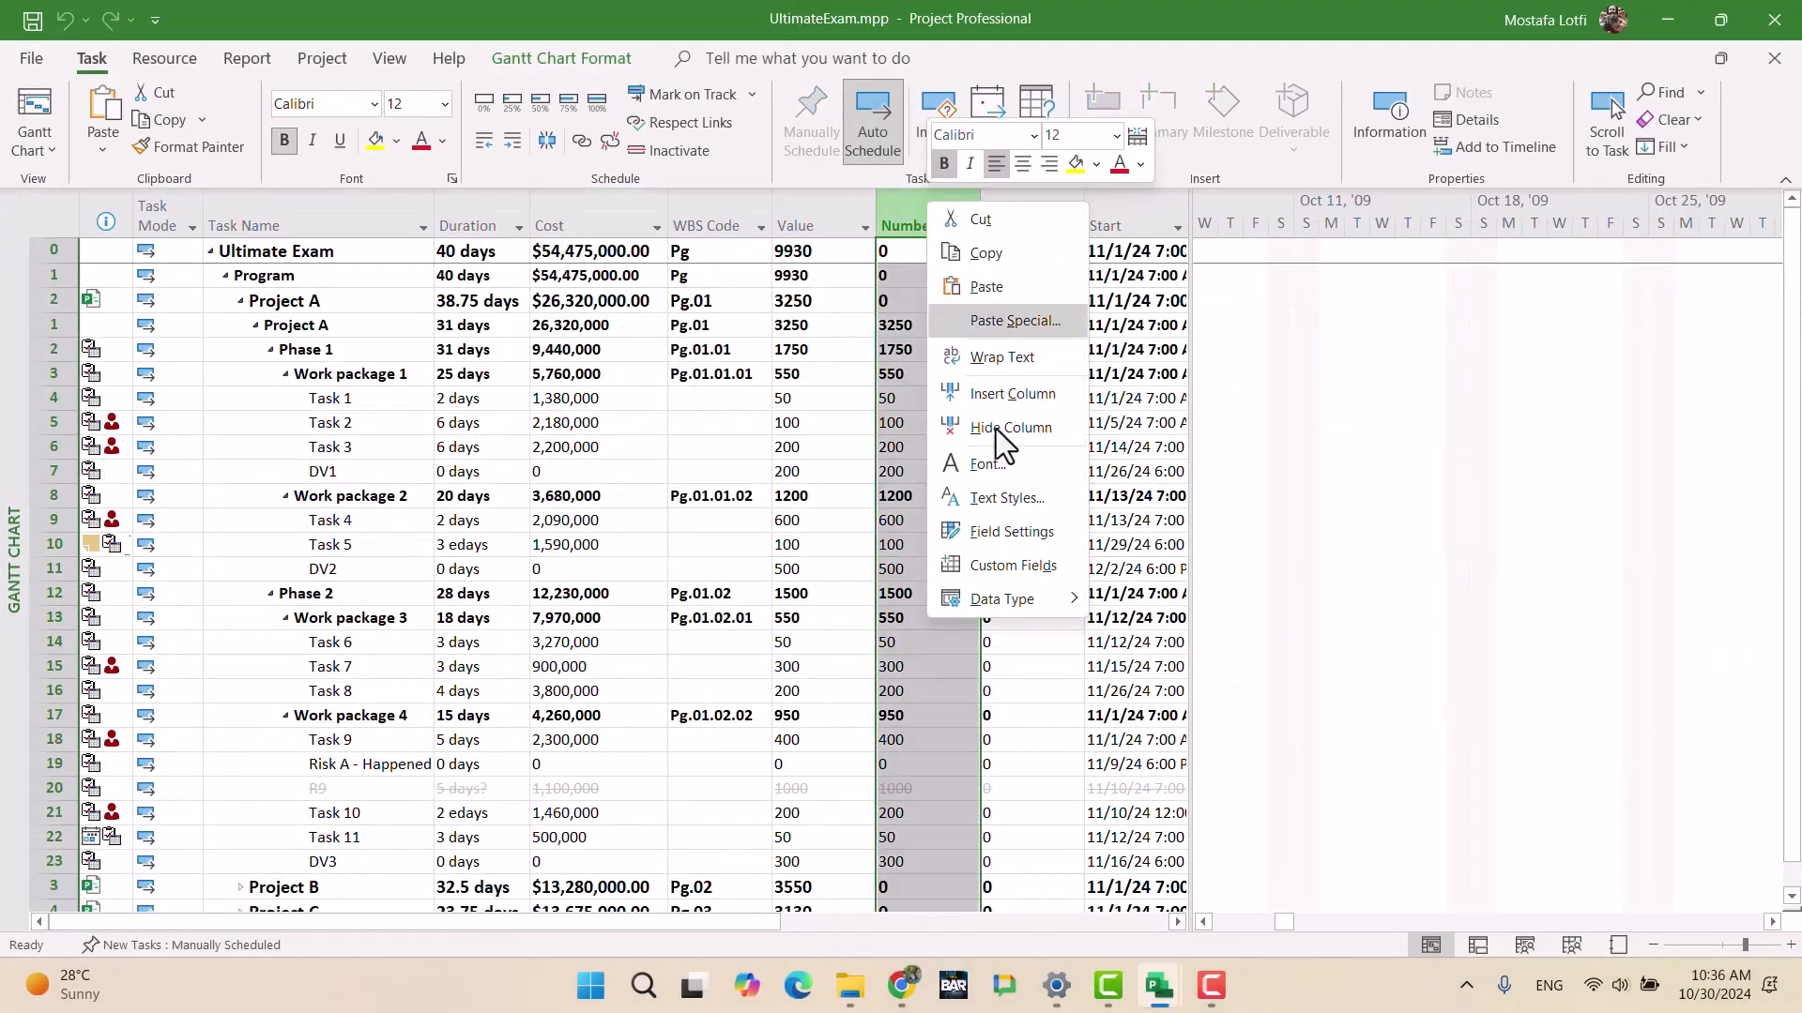
click(1039, 574)
click(938, 521)
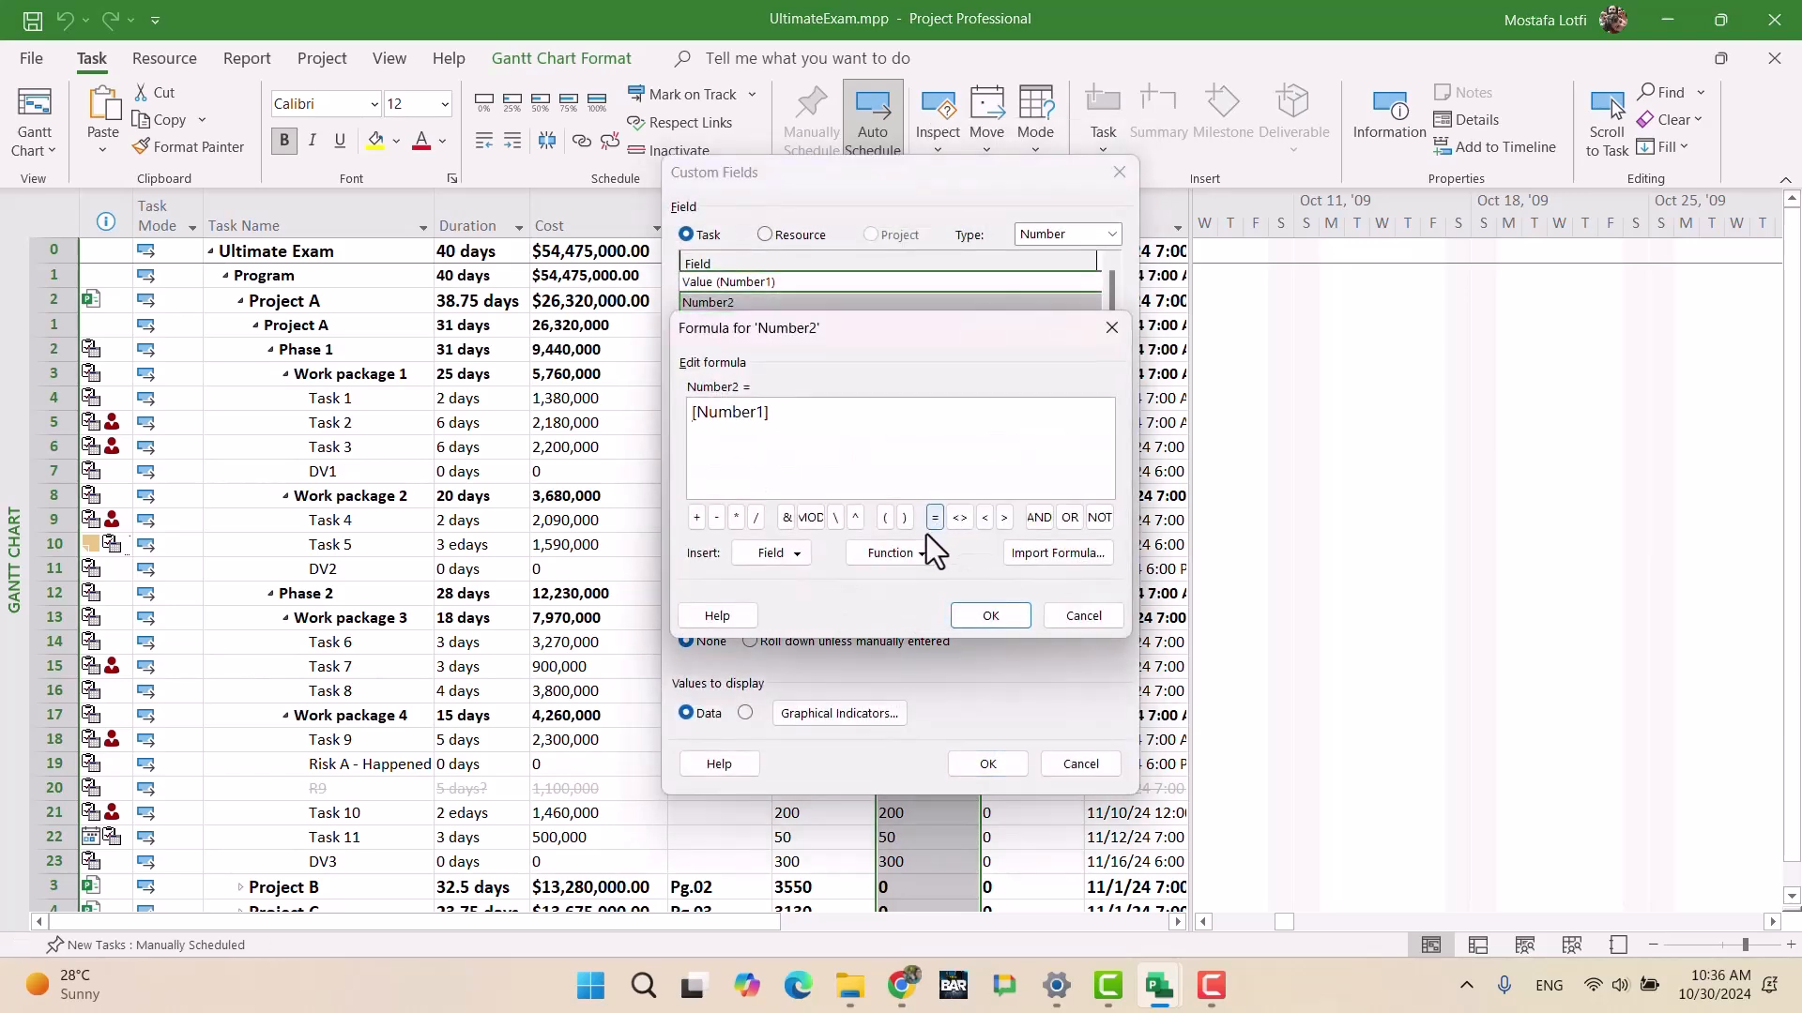
click(990, 616)
click(987, 764)
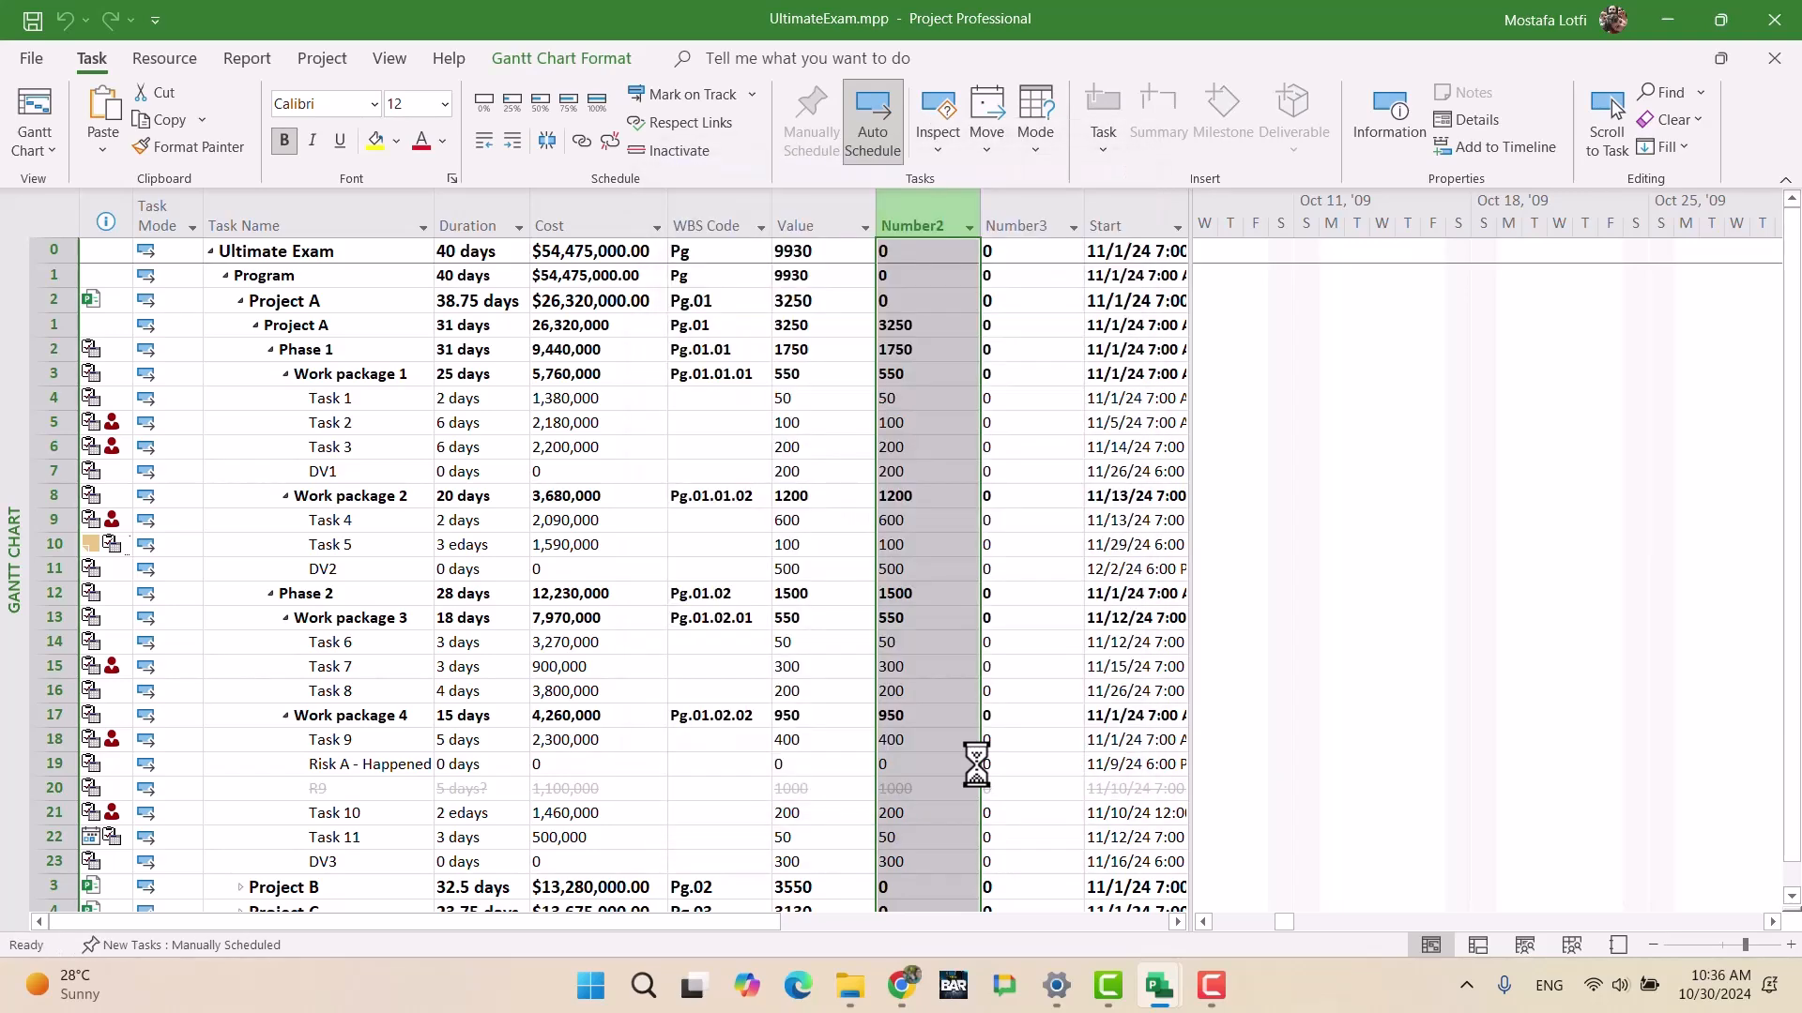
click(932, 593)
scroll(965, 530, down, 2)
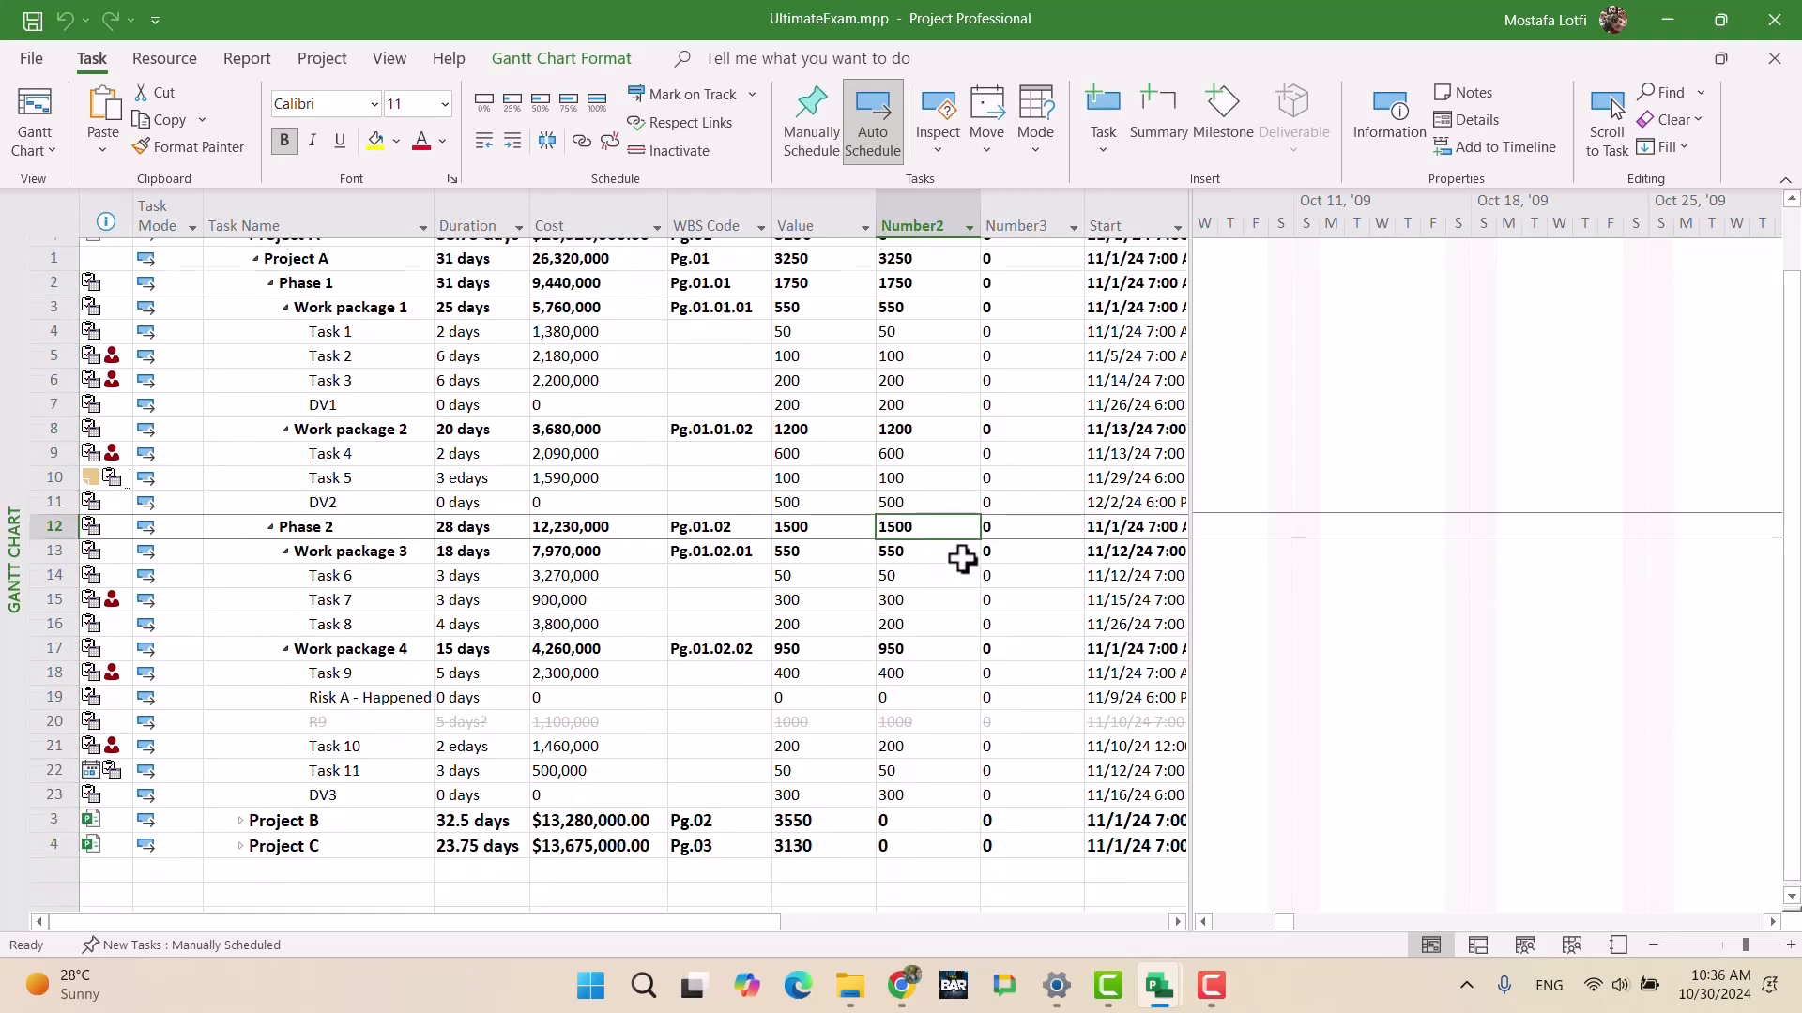
scroll(937, 741, up, 2)
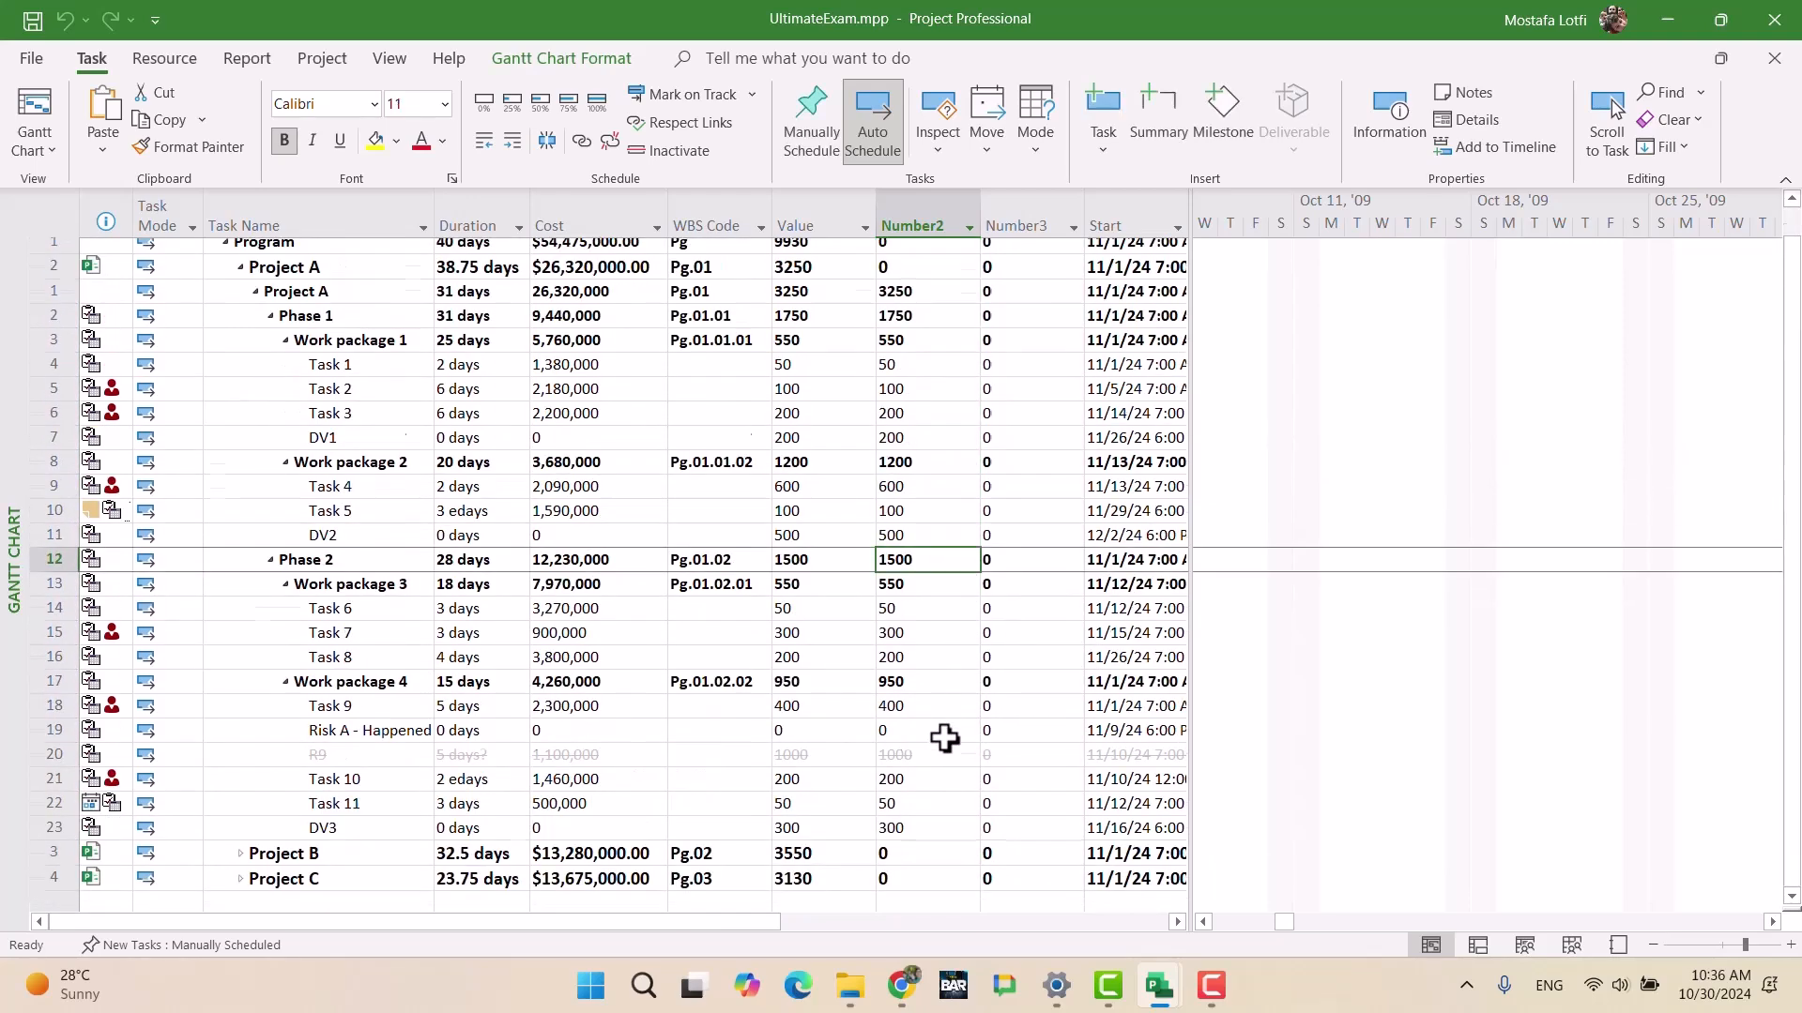
Step: Make Number2's summary rows use the formula, so Ultimate Exam shows 9930
right_click(910, 223)
click(1008, 605)
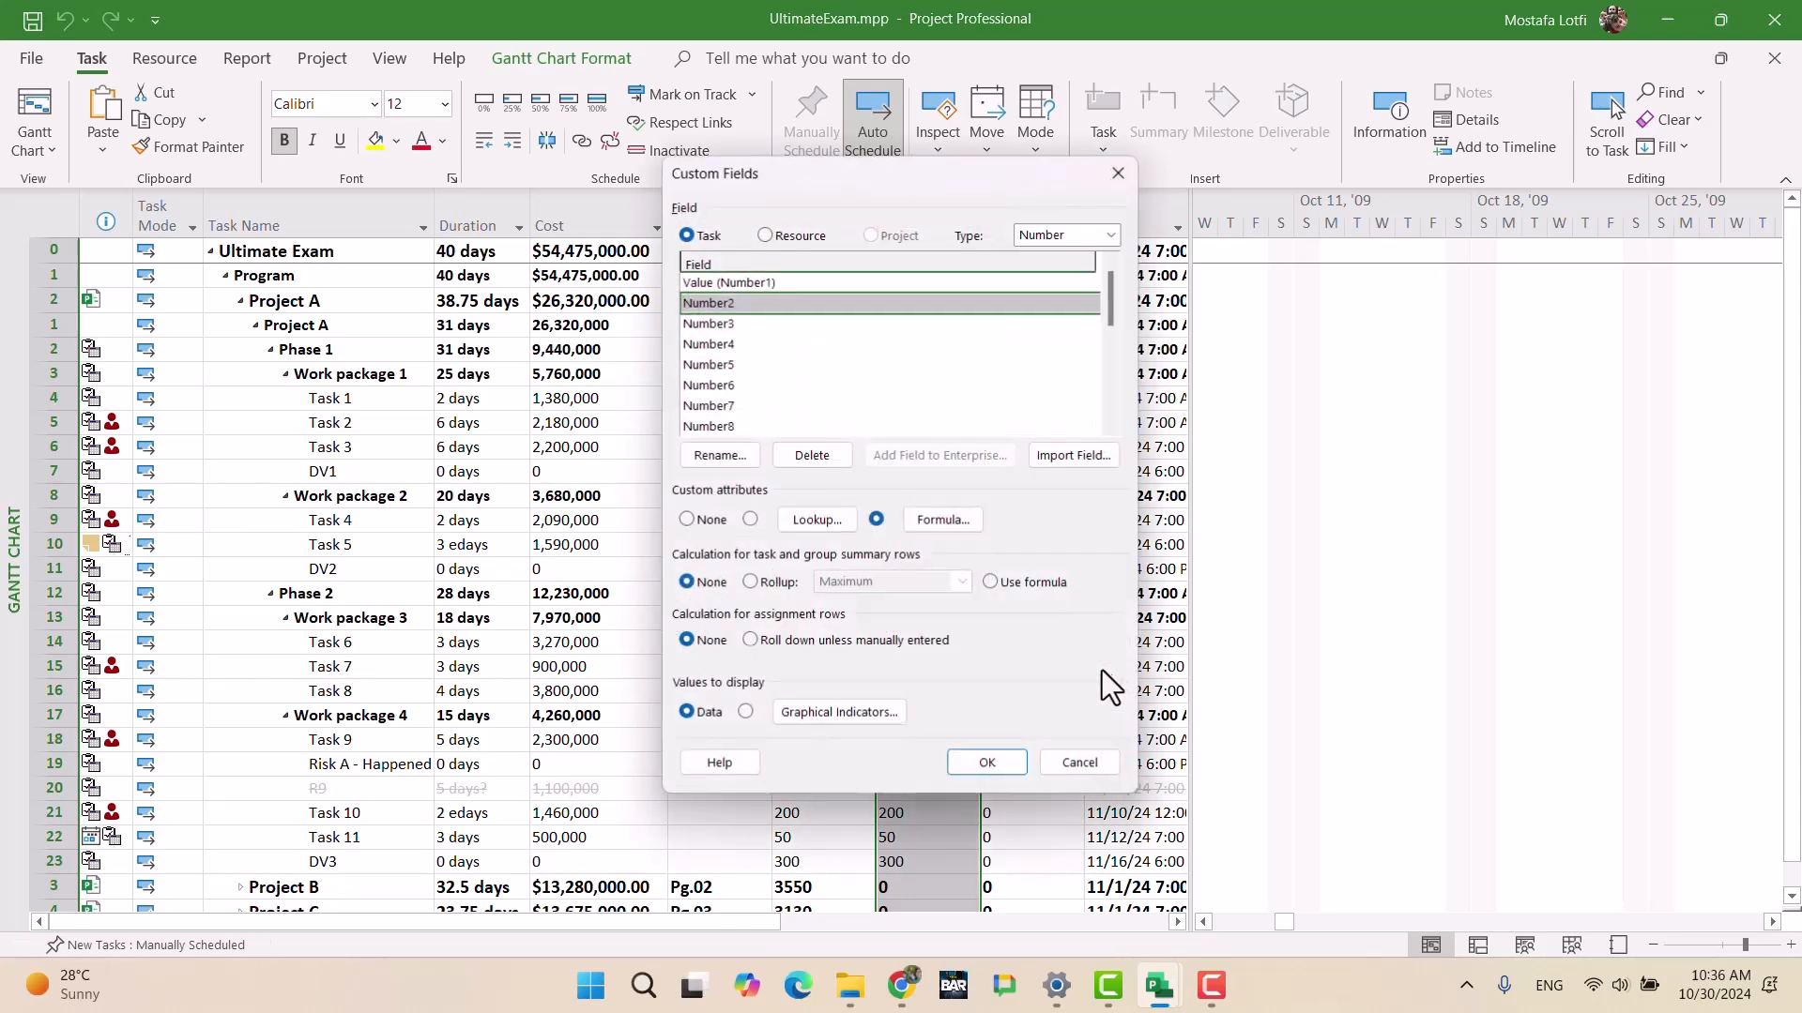
click(991, 583)
click(985, 762)
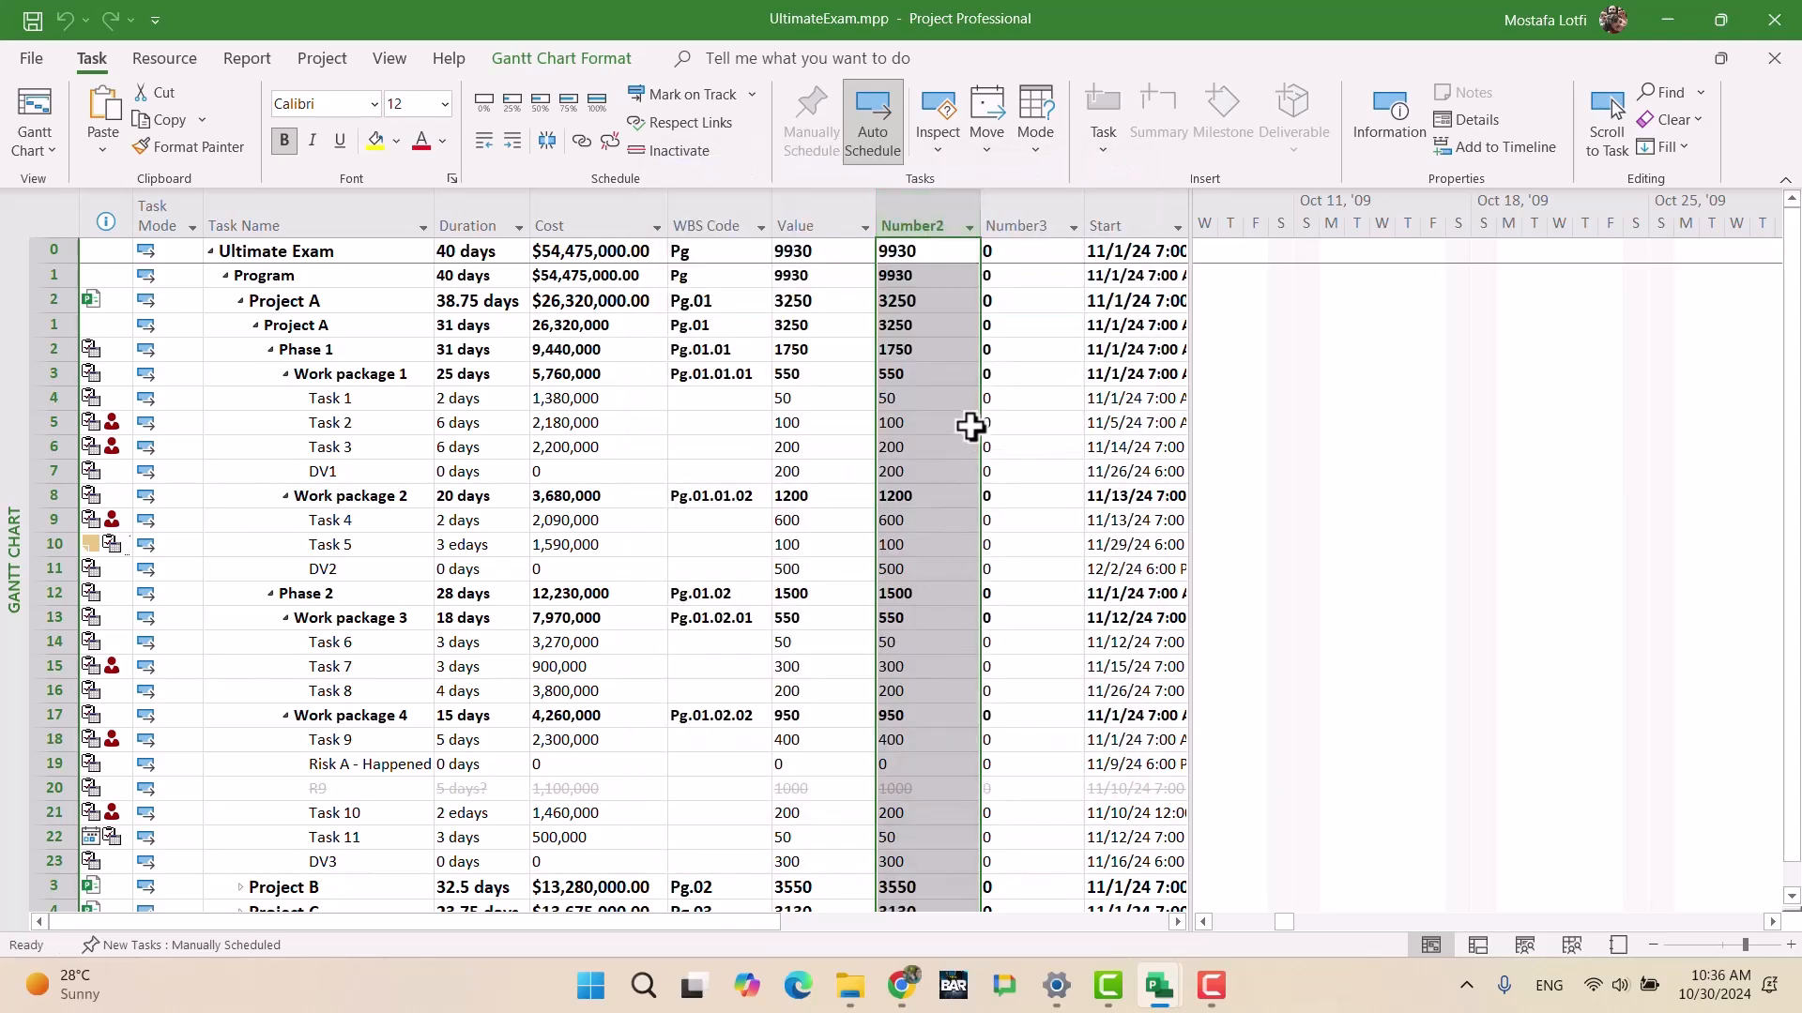
click(1021, 223)
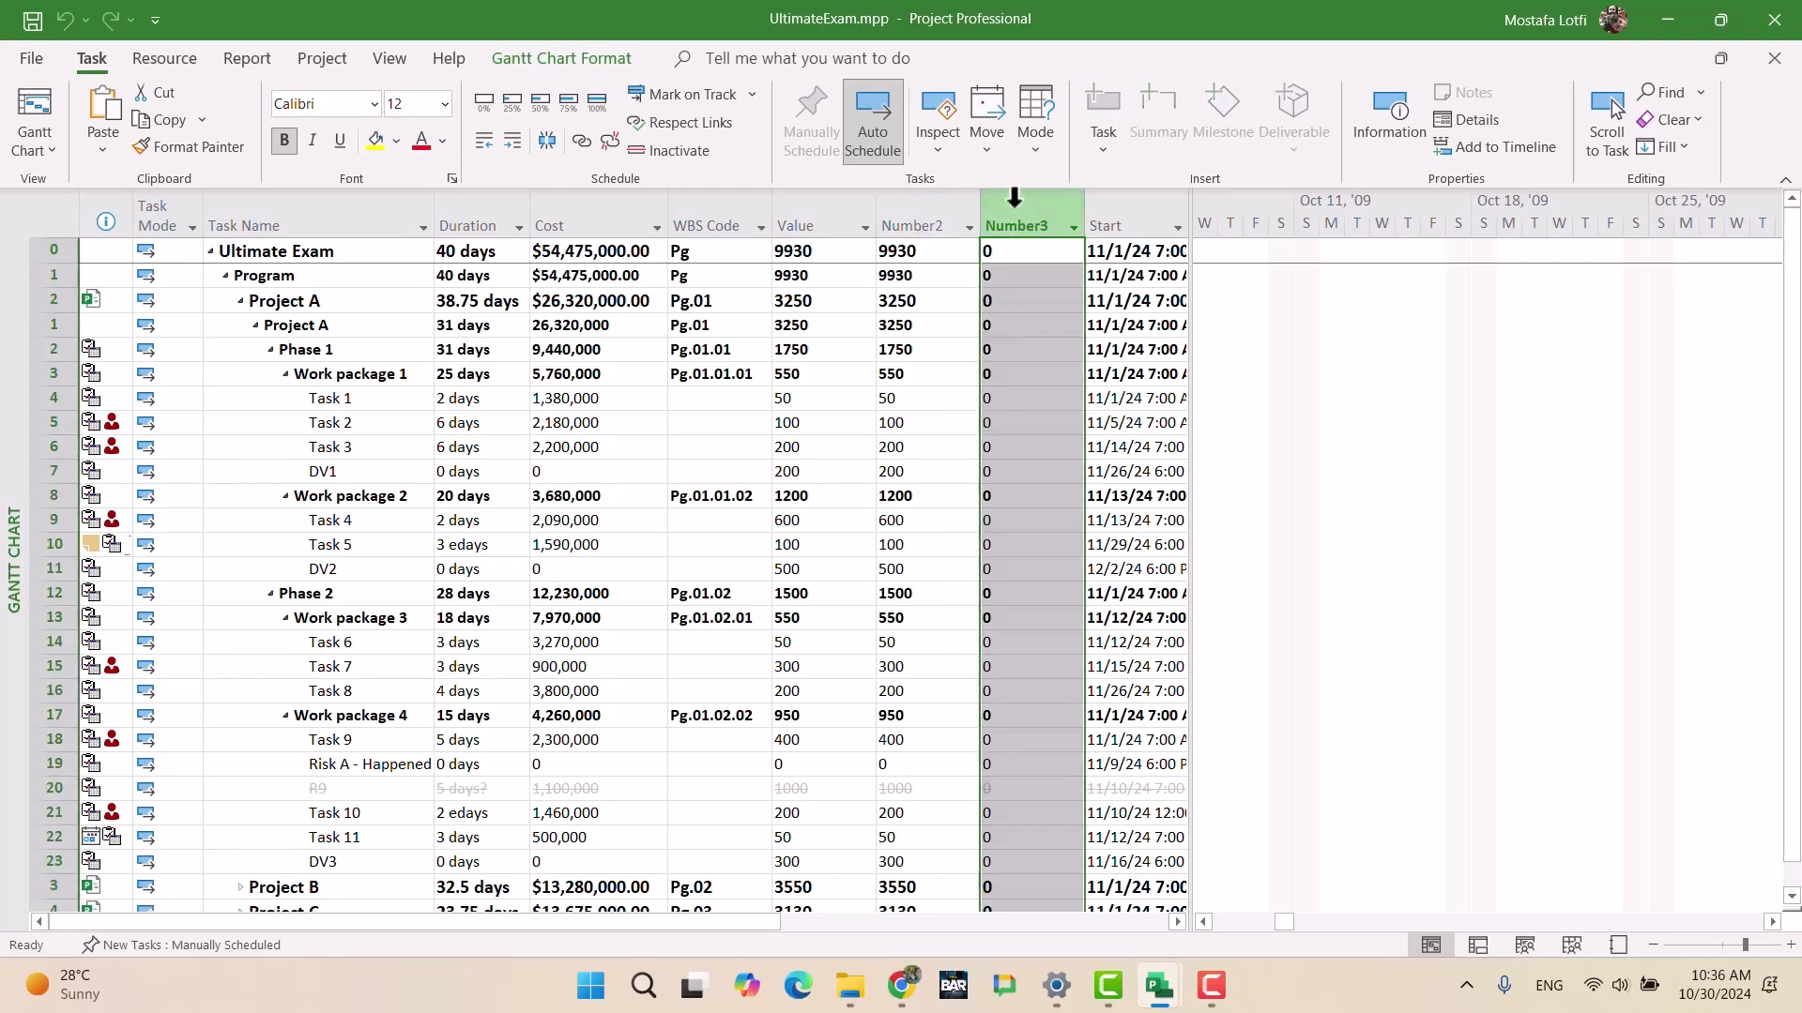
Step: Hide Number3 and change Number2's formula to ([Number1]/9930)*100, giving Project A 32.73
key(Delete)
click(908, 211)
right_click(906, 210)
click(978, 573)
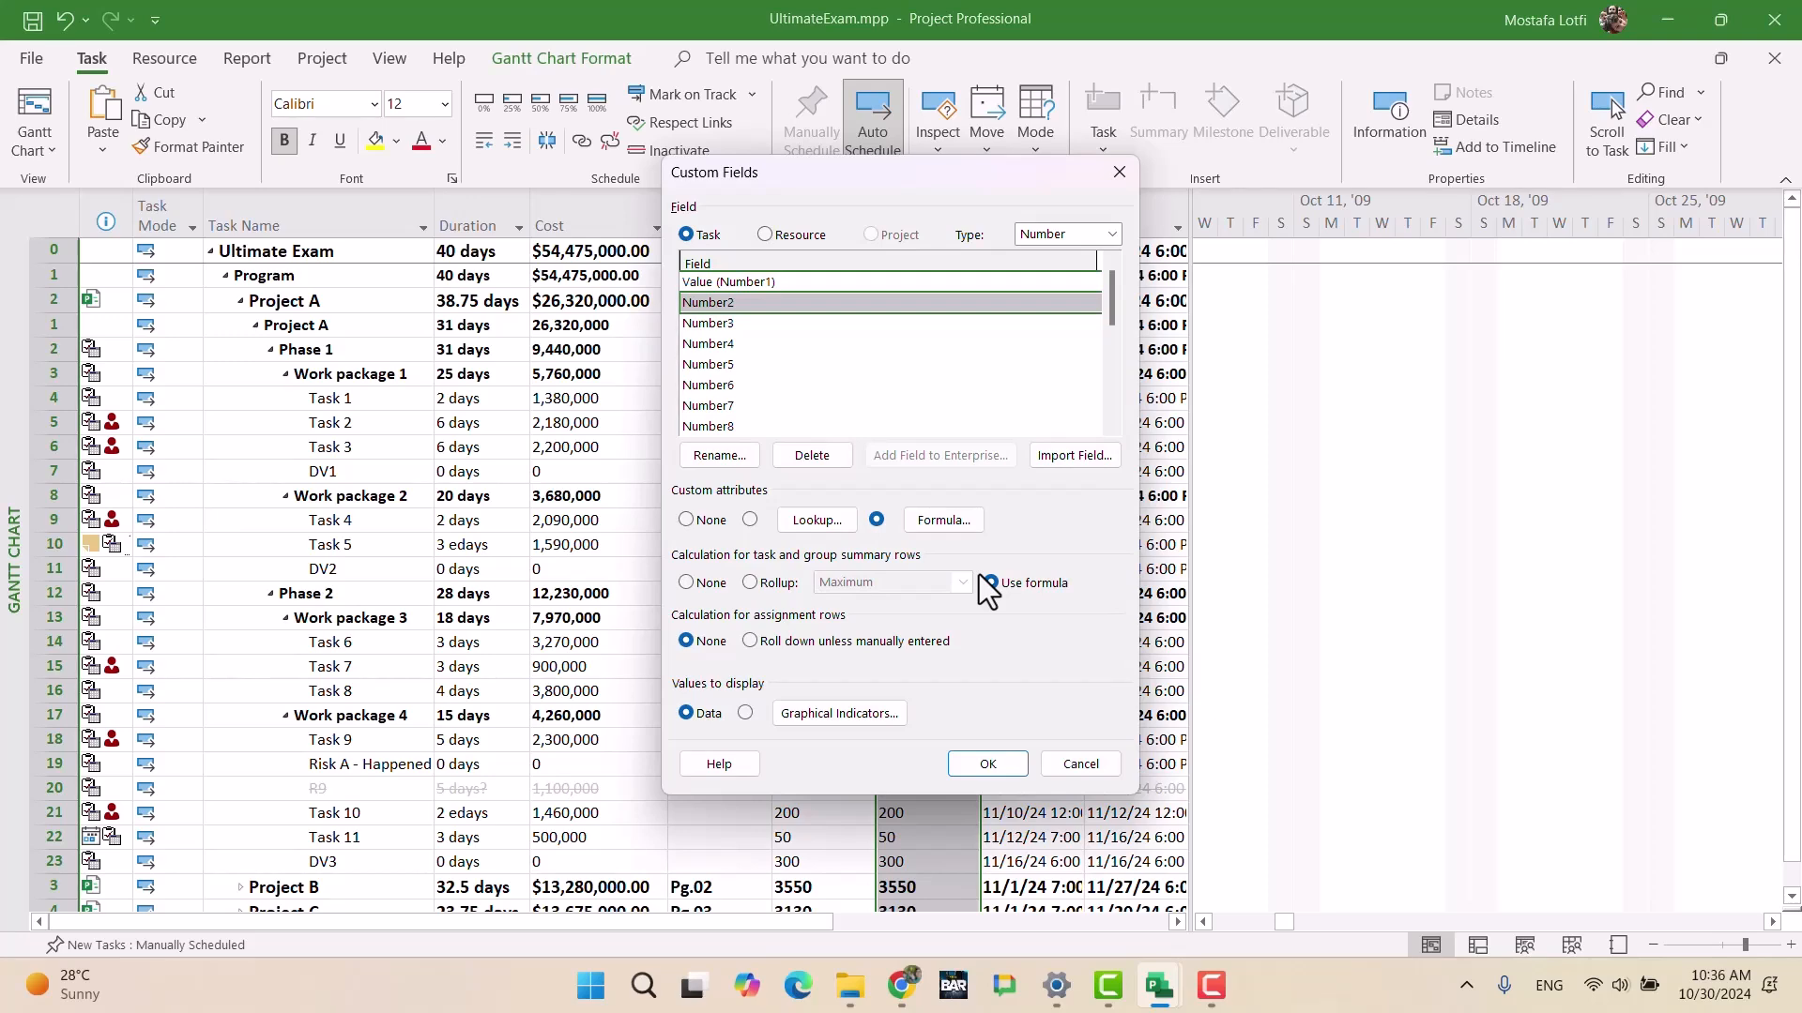
click(940, 522)
click(694, 412)
text(([Number1)
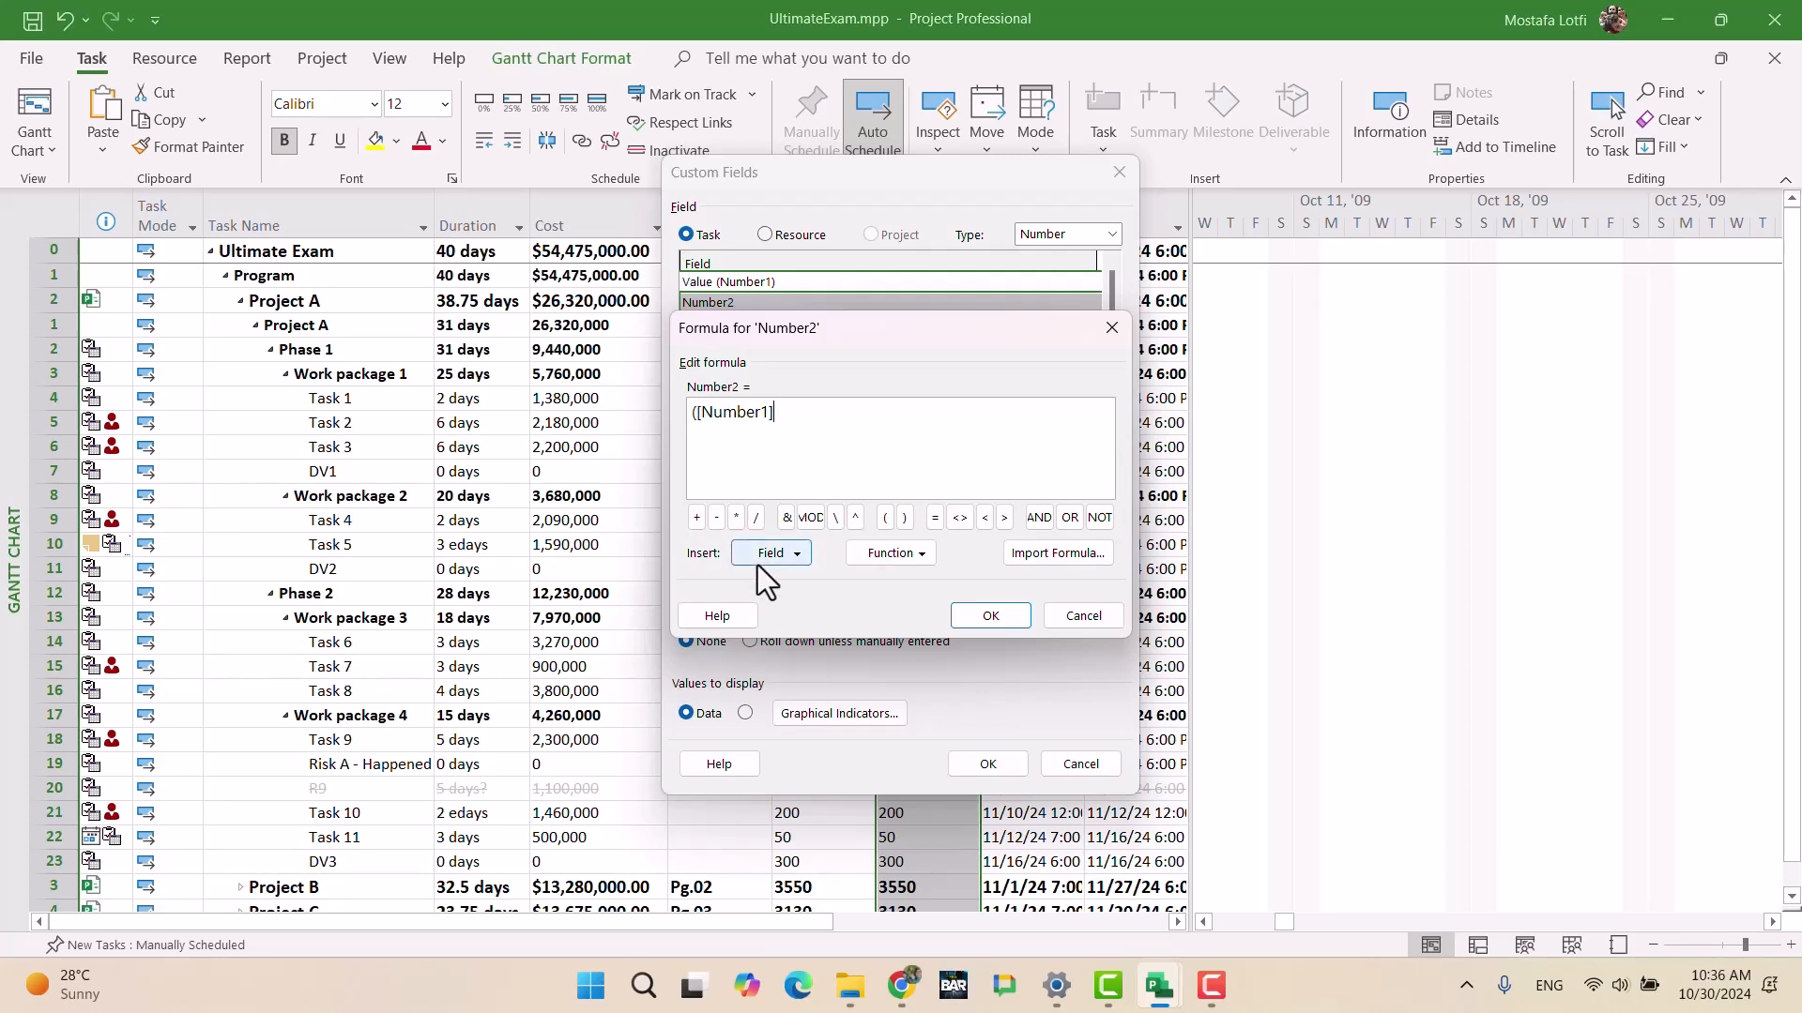
text(/99)
text(30)
text(*)
text())
text(*100)
click(991, 618)
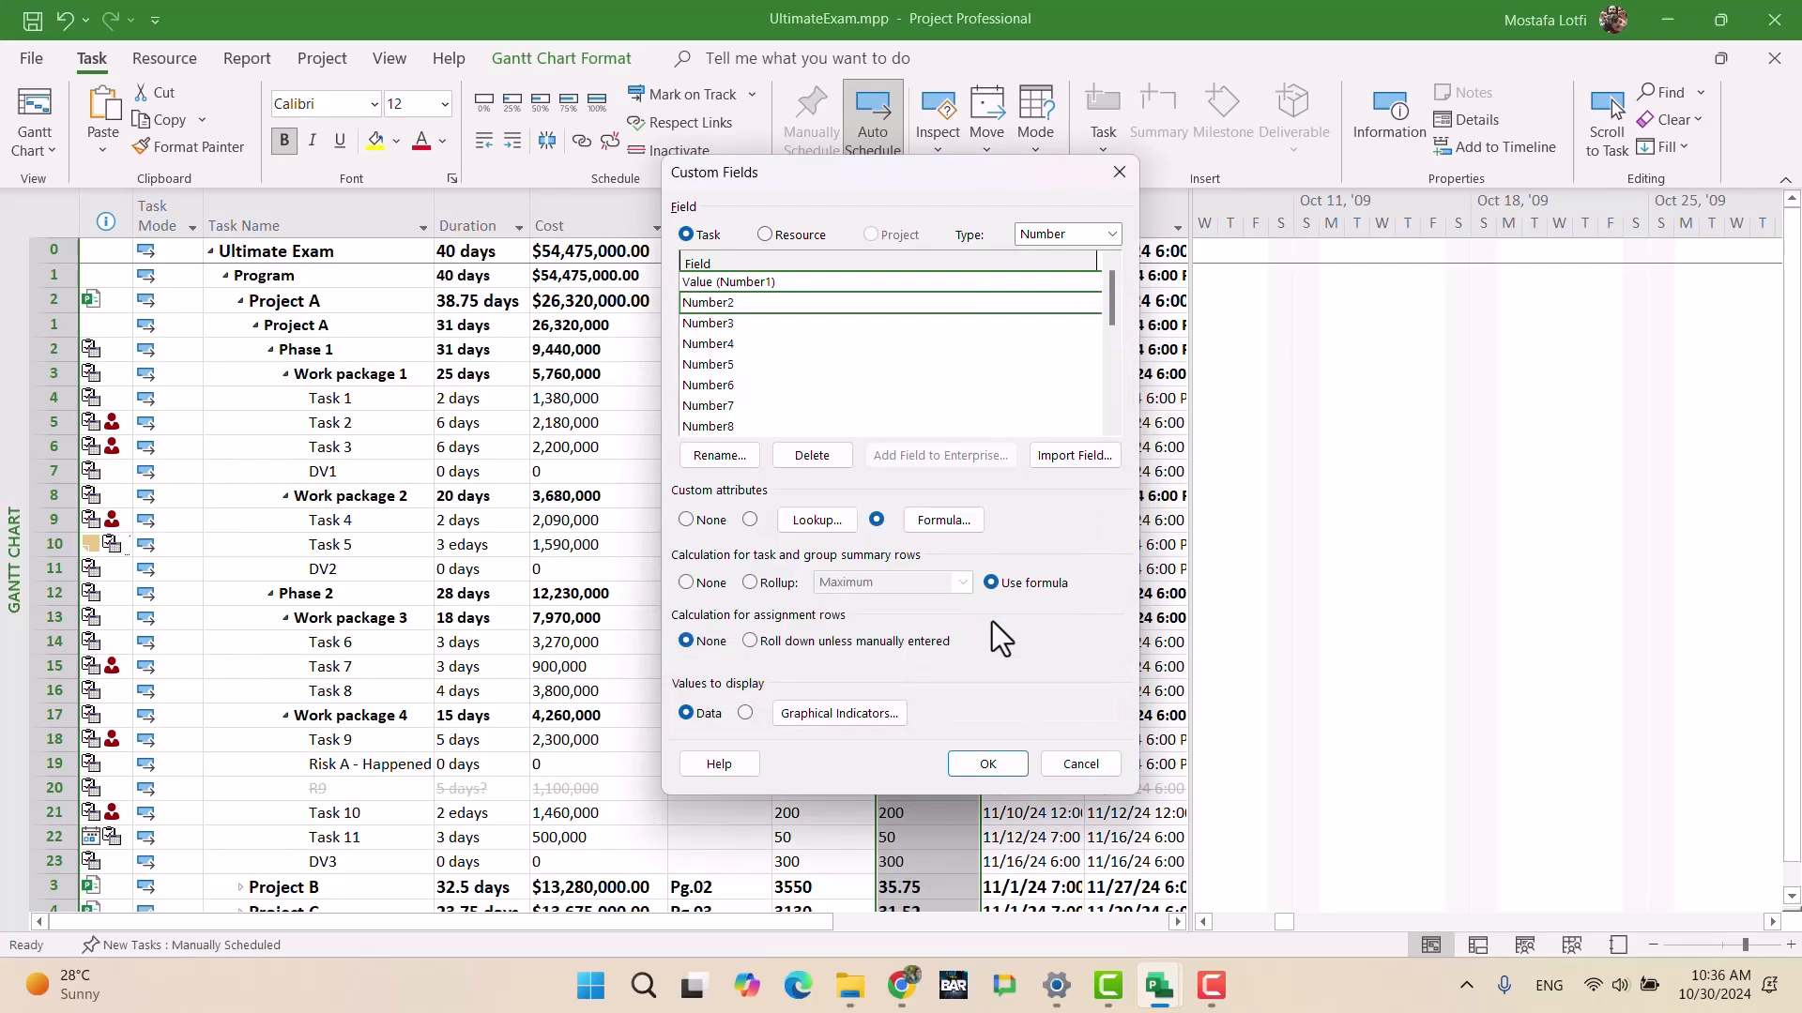
click(988, 763)
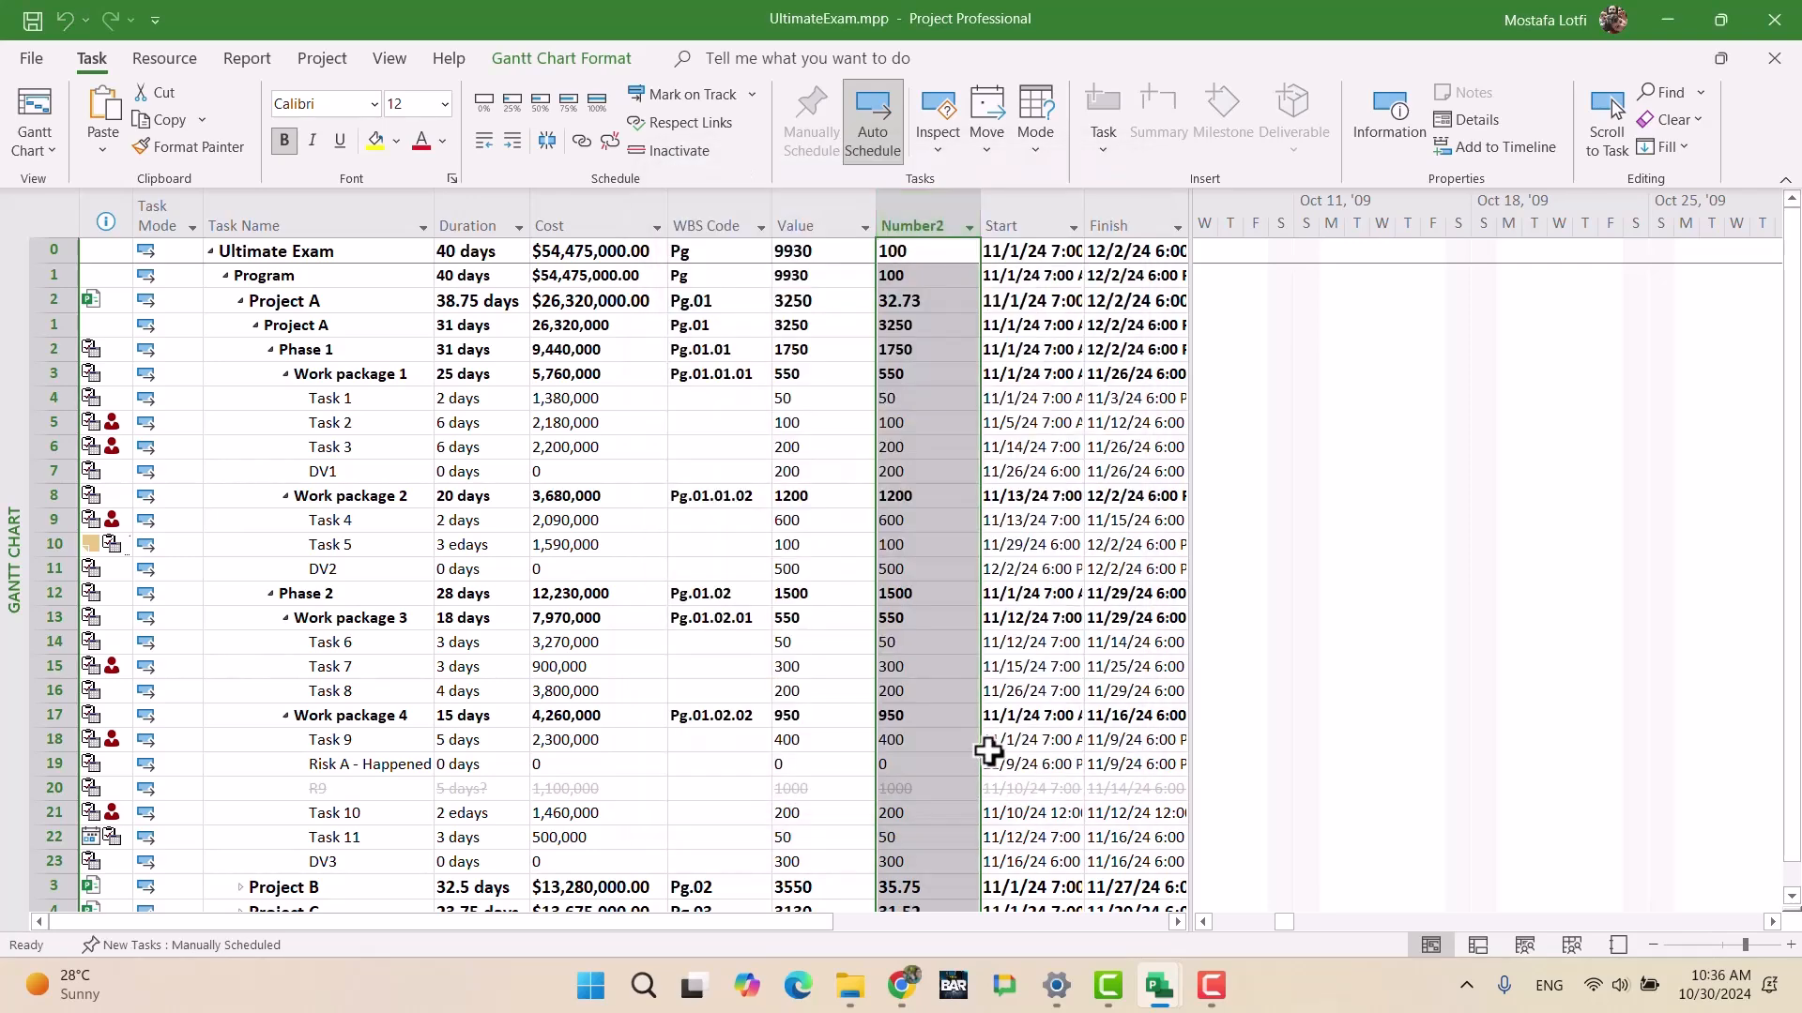
click(905, 642)
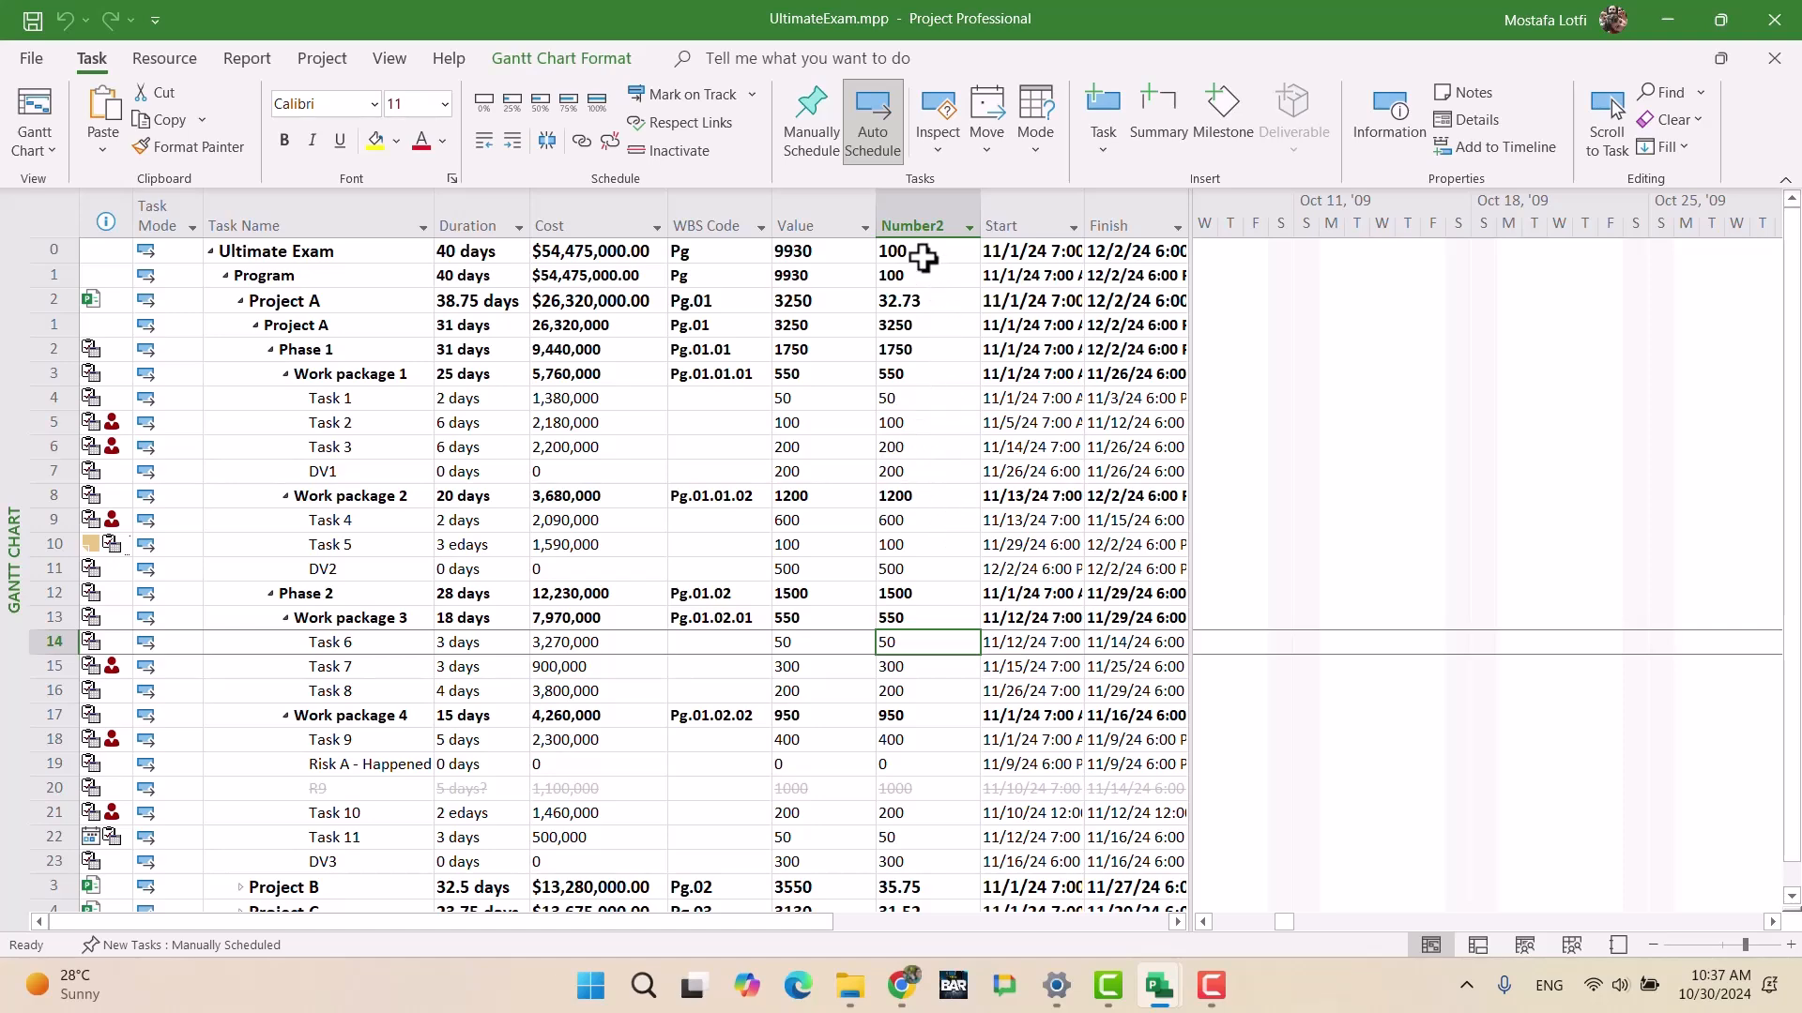
Step: Collapse the outline so only Projects A, B and C are listed under Program
click(227, 276)
click(225, 279)
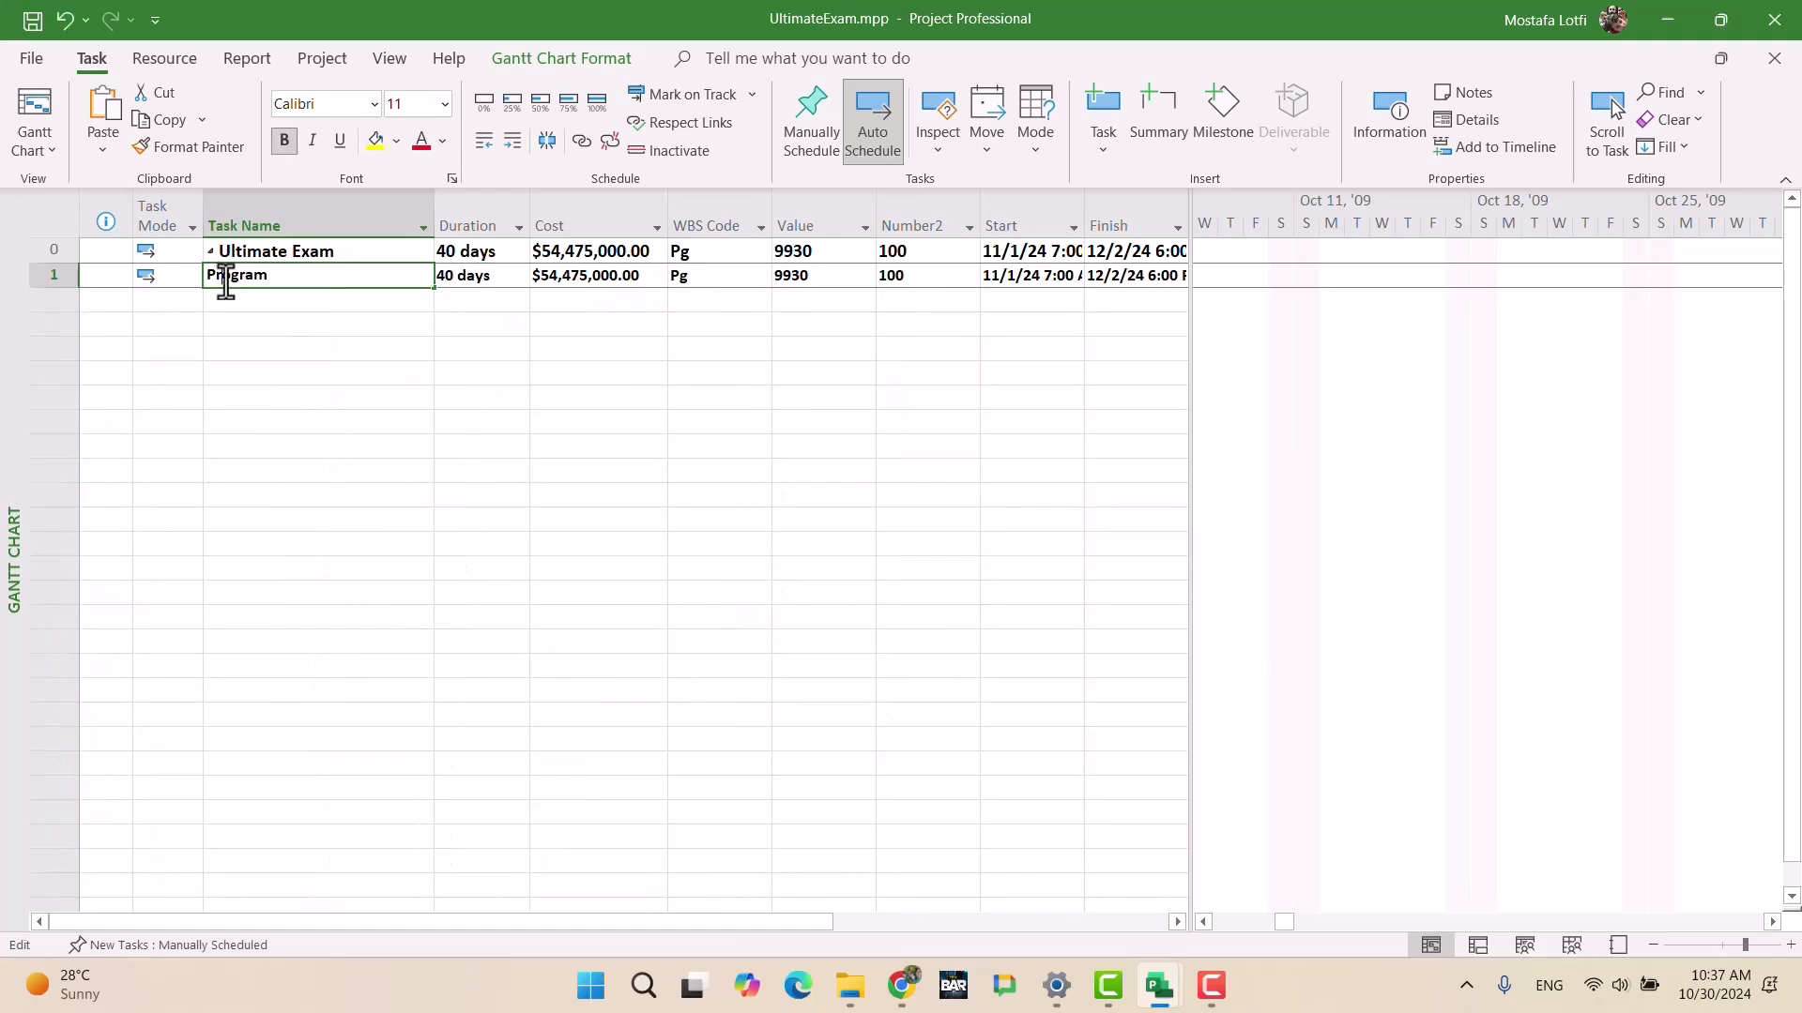
click(229, 354)
click(226, 276)
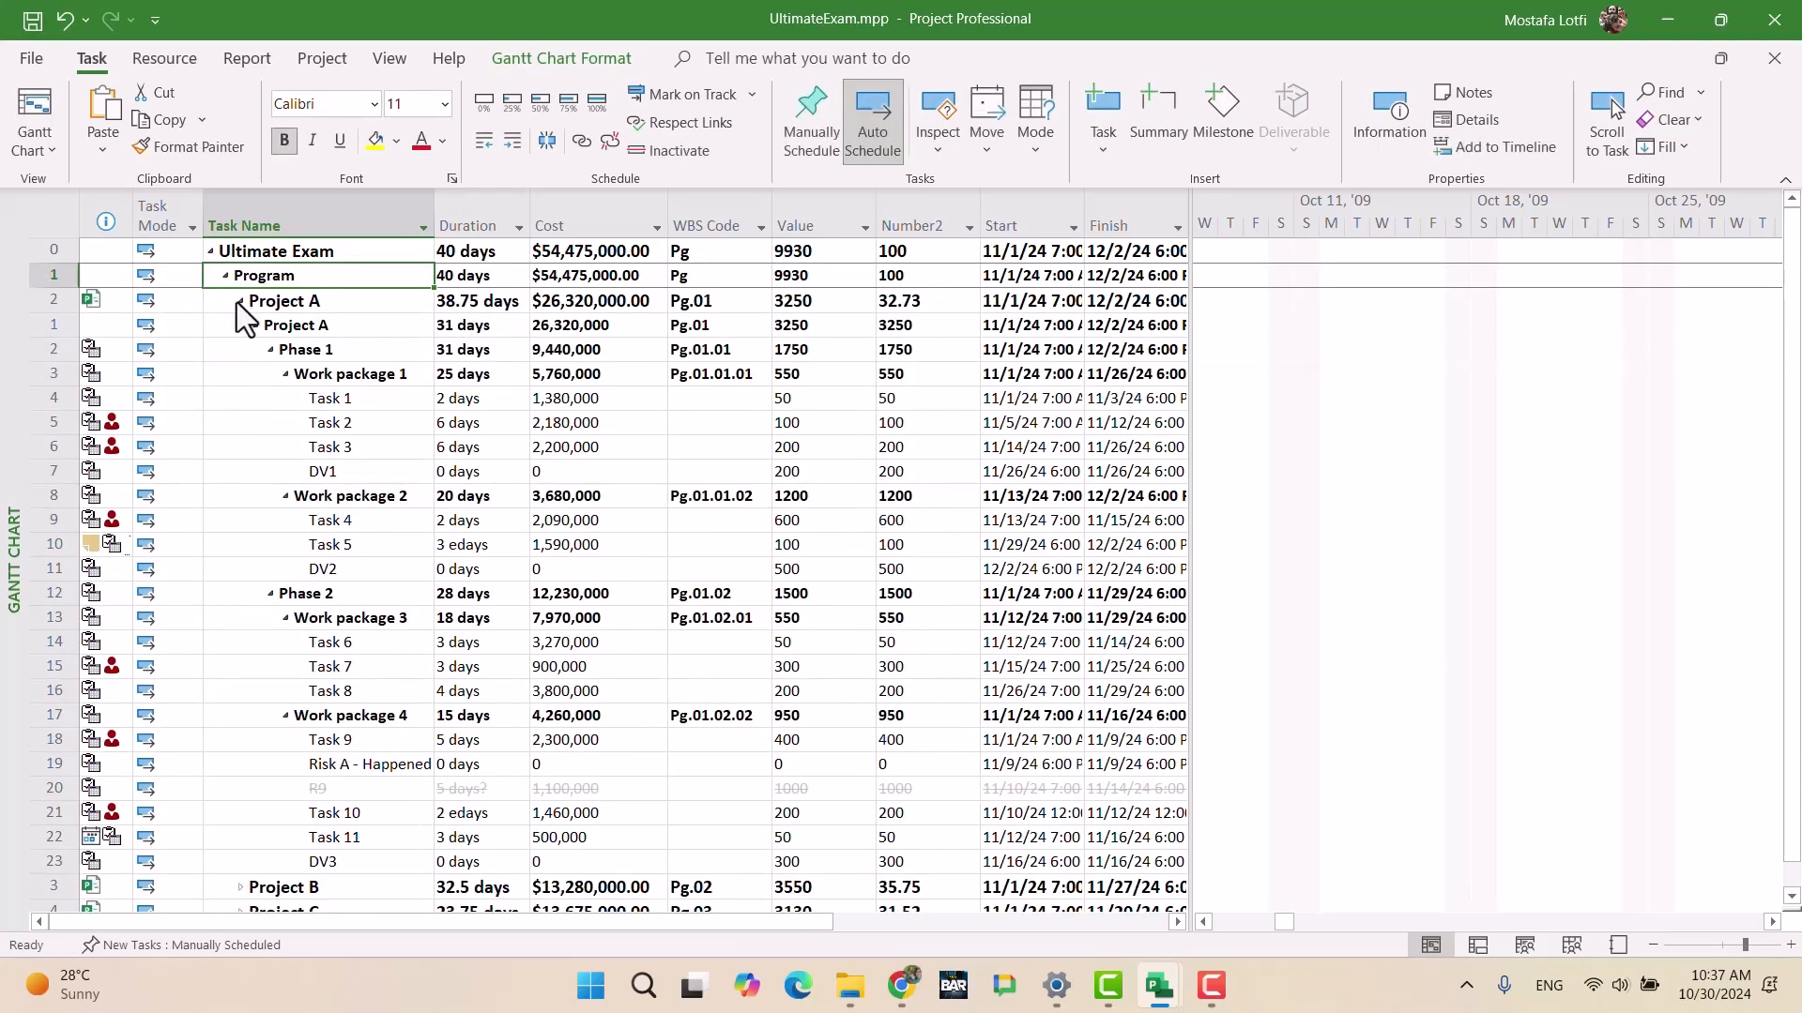
click(238, 301)
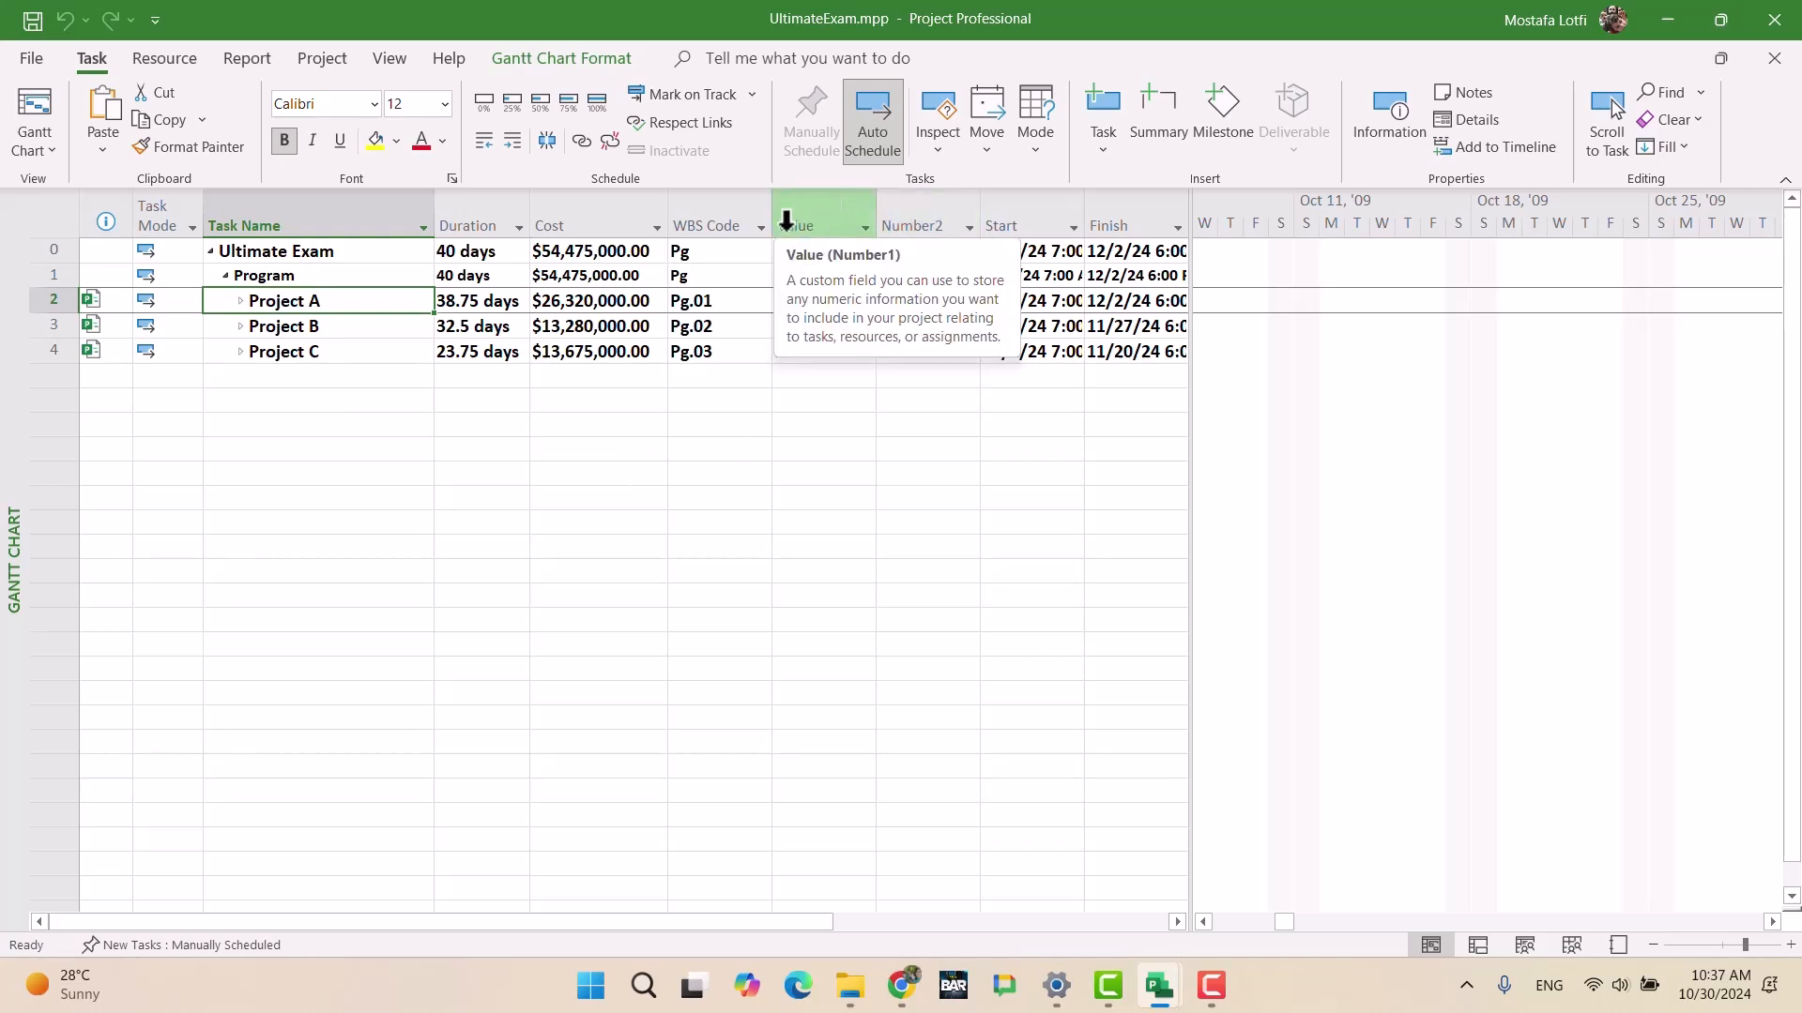
Step: Retitle the Number2 column as 'Weight'
click(896, 218)
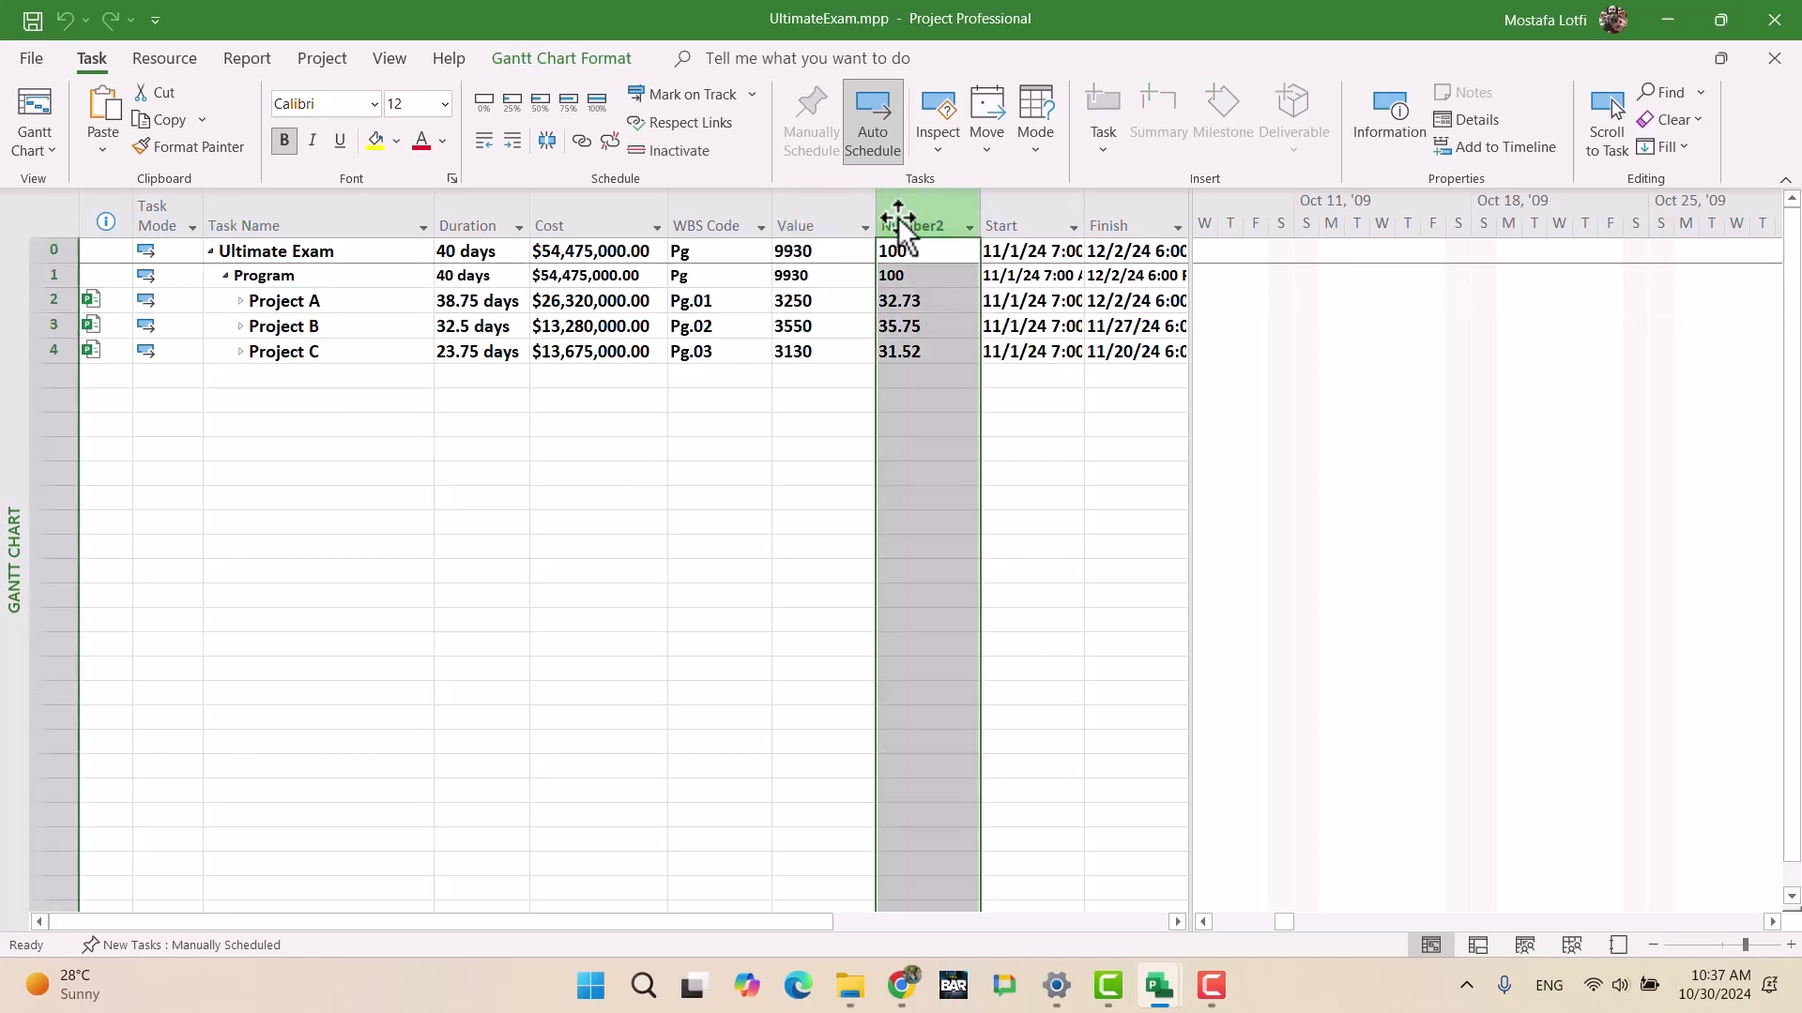
click(899, 224)
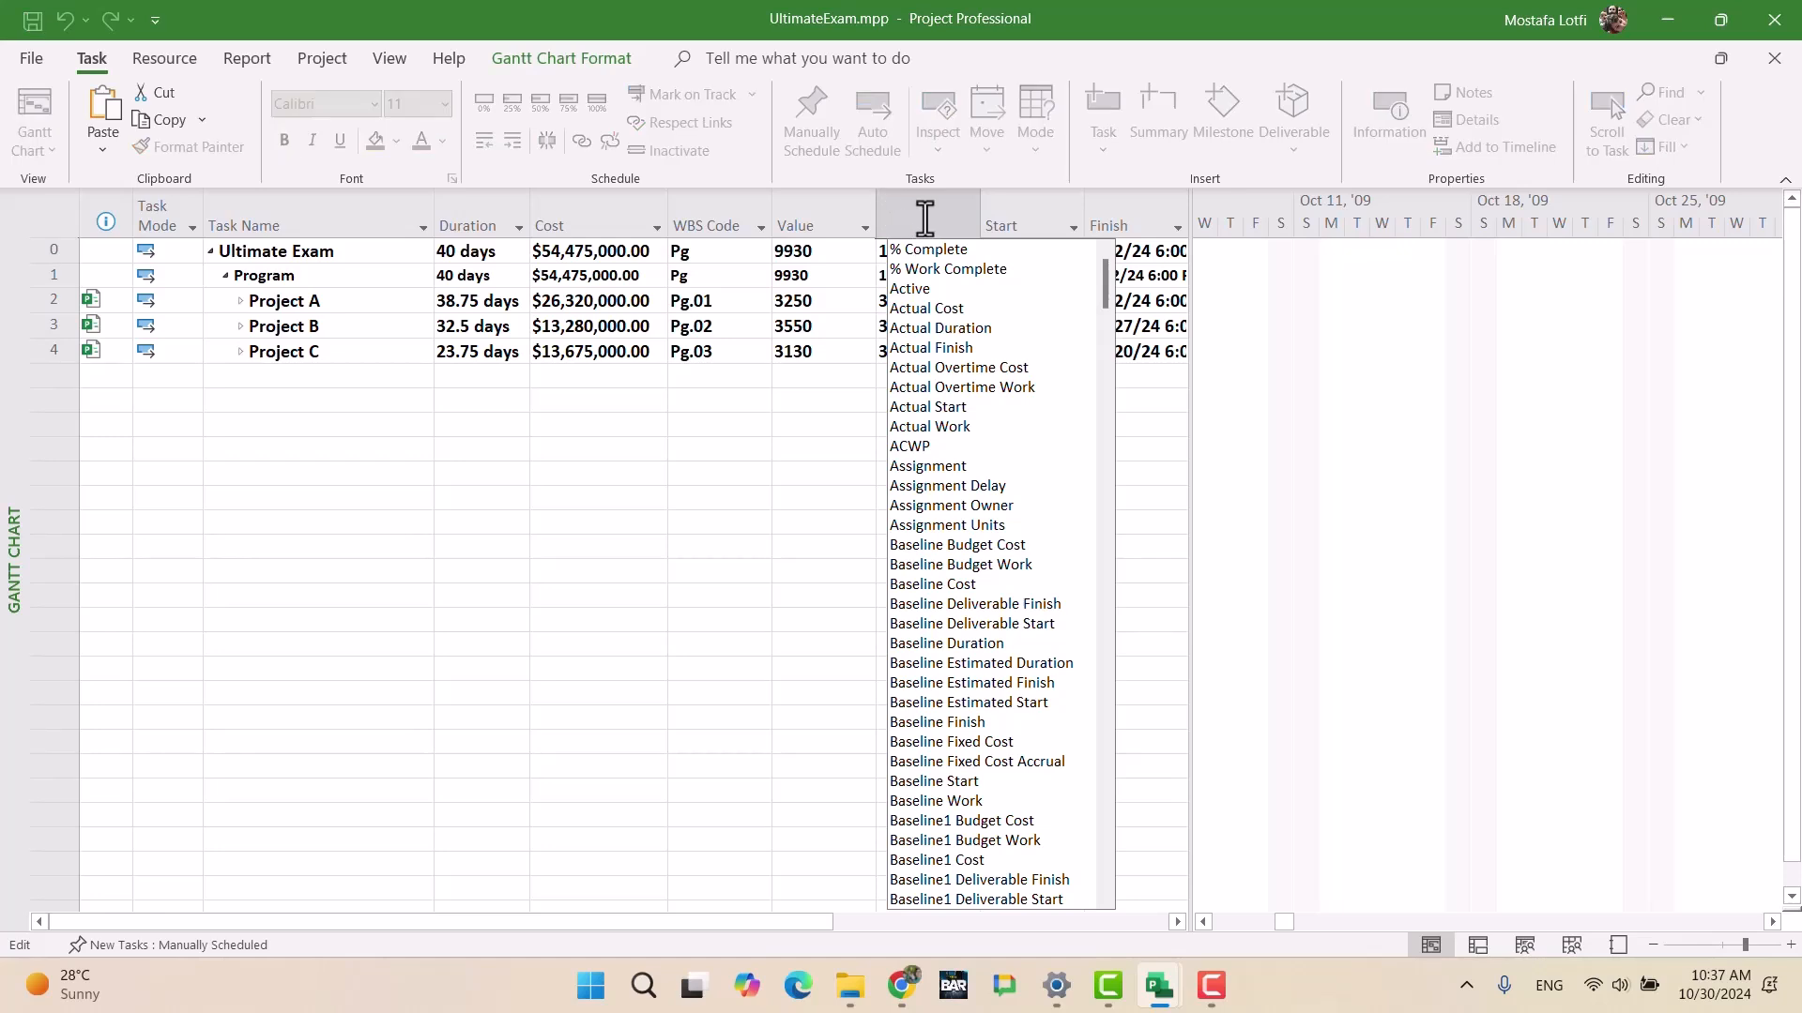
text(Weight)
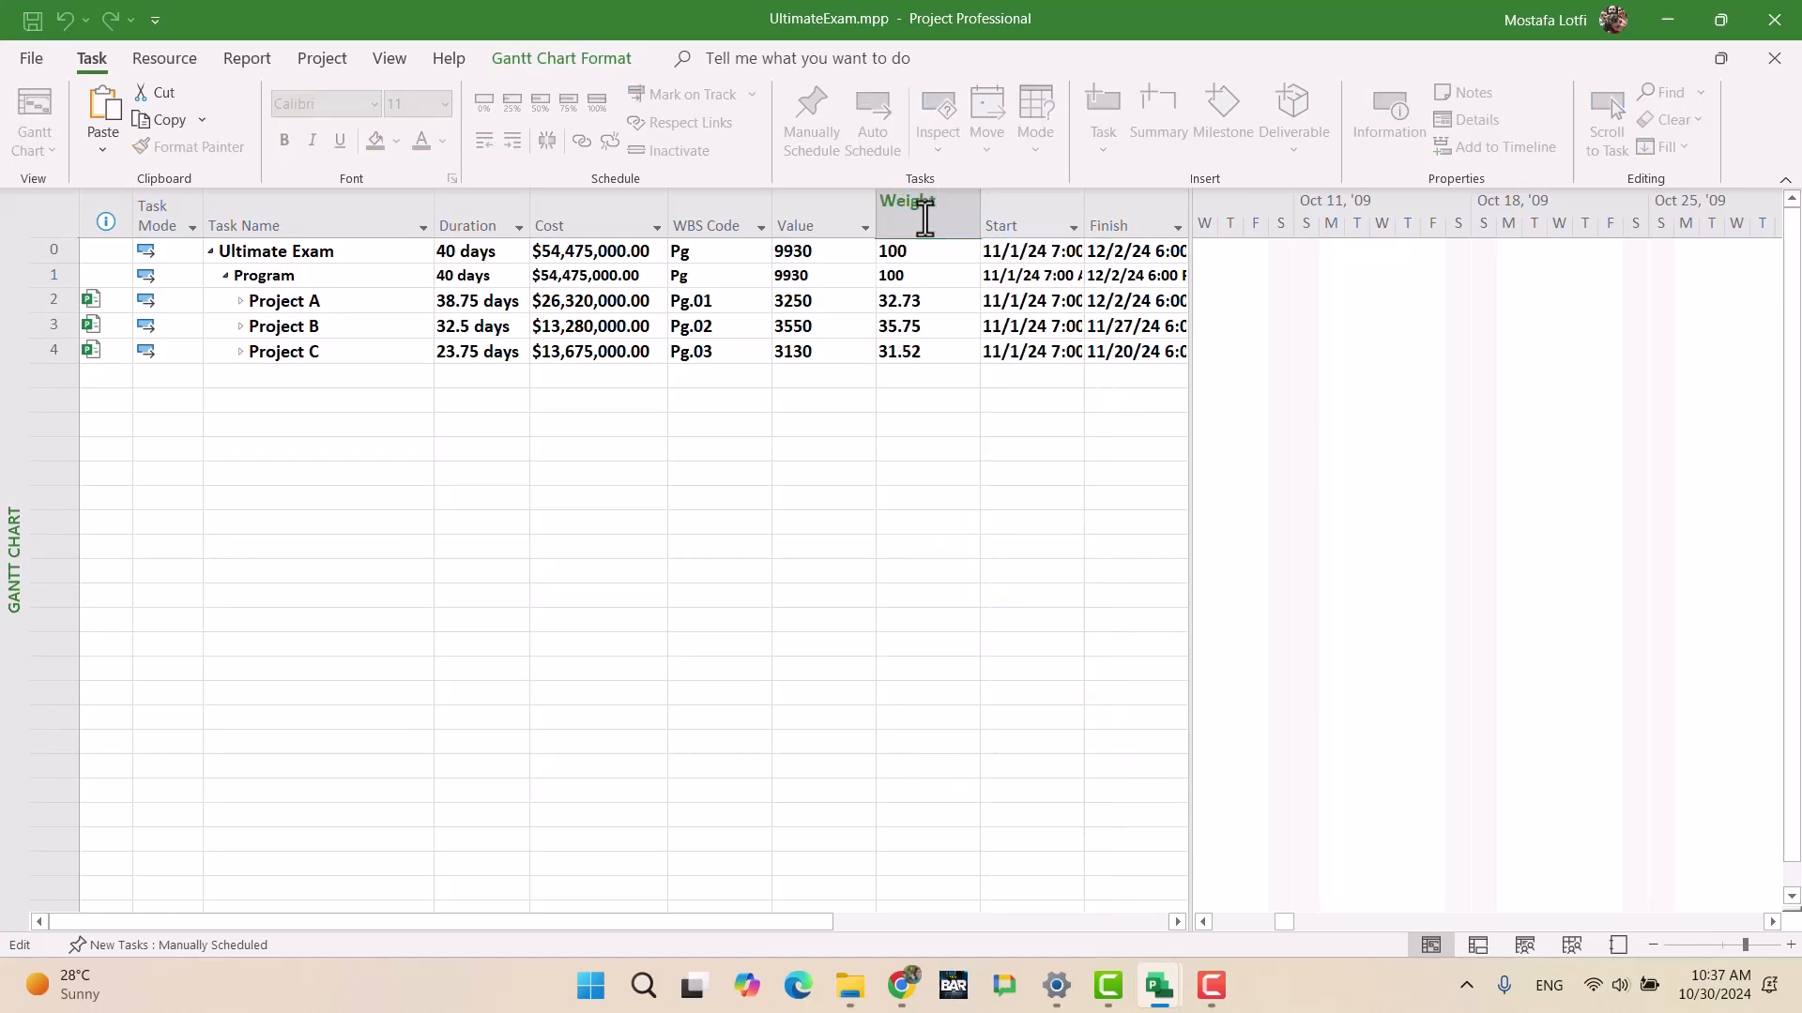
click(954, 449)
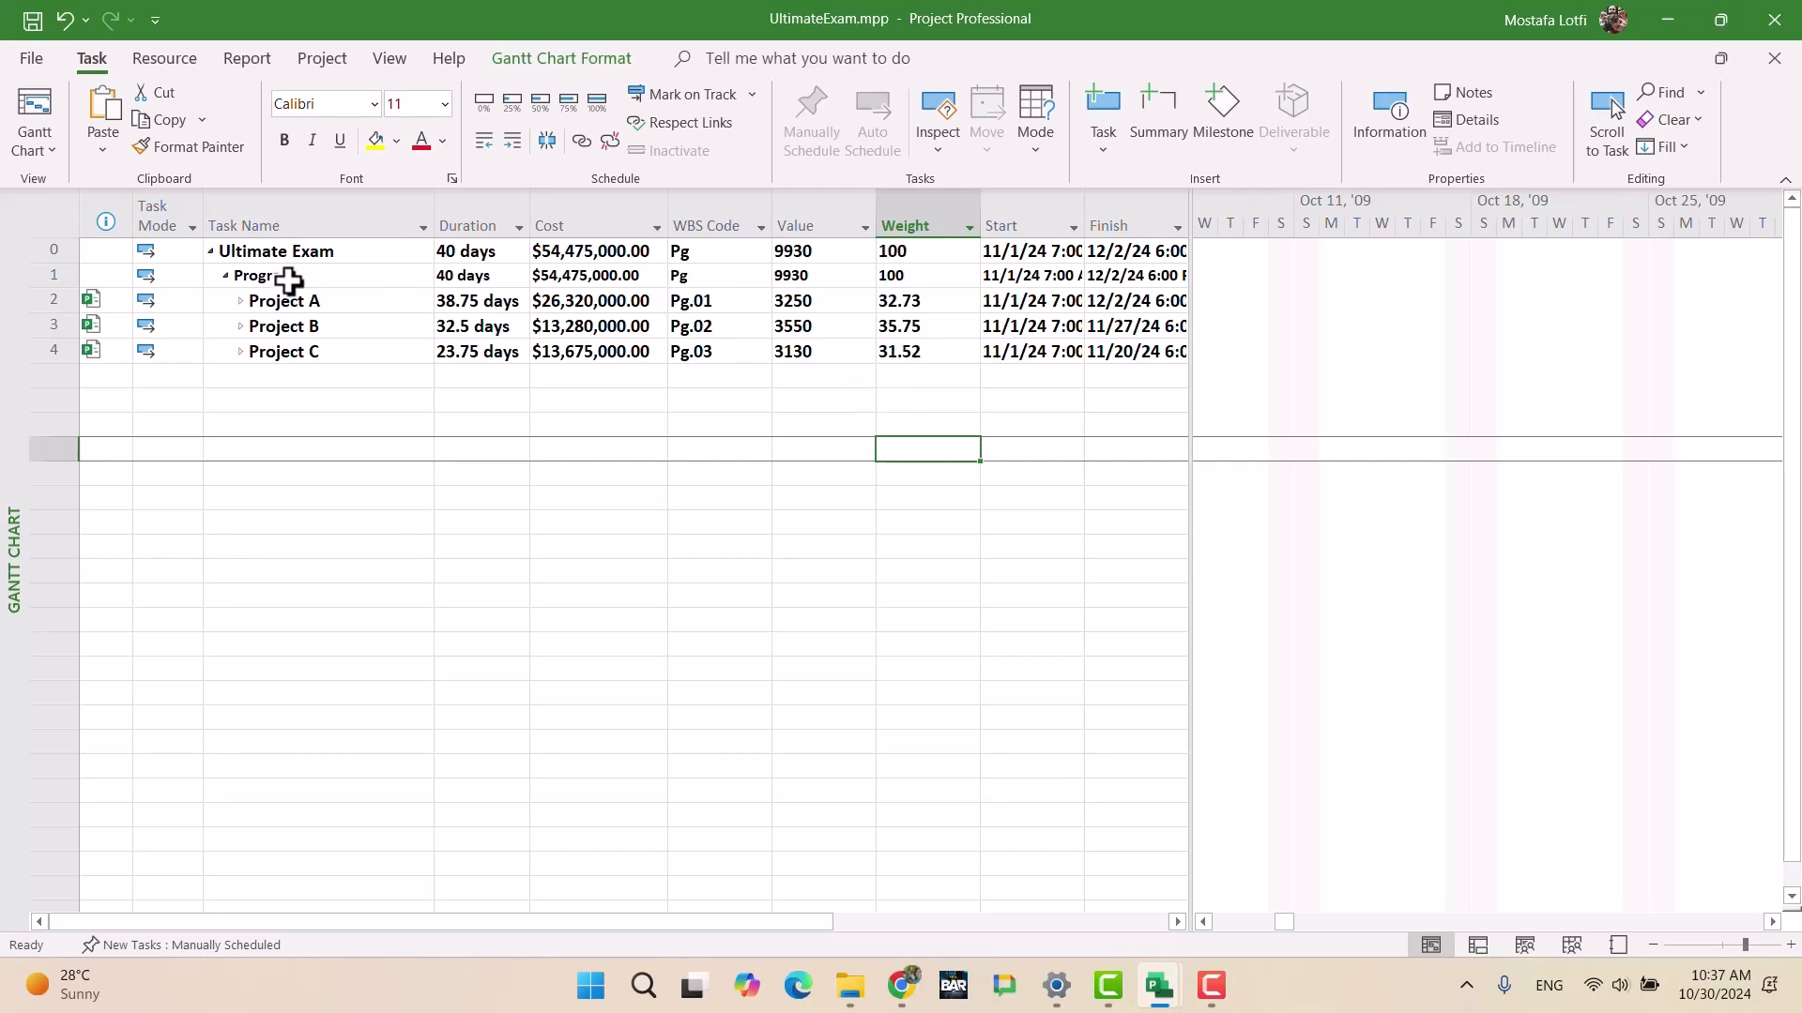
click(810, 305)
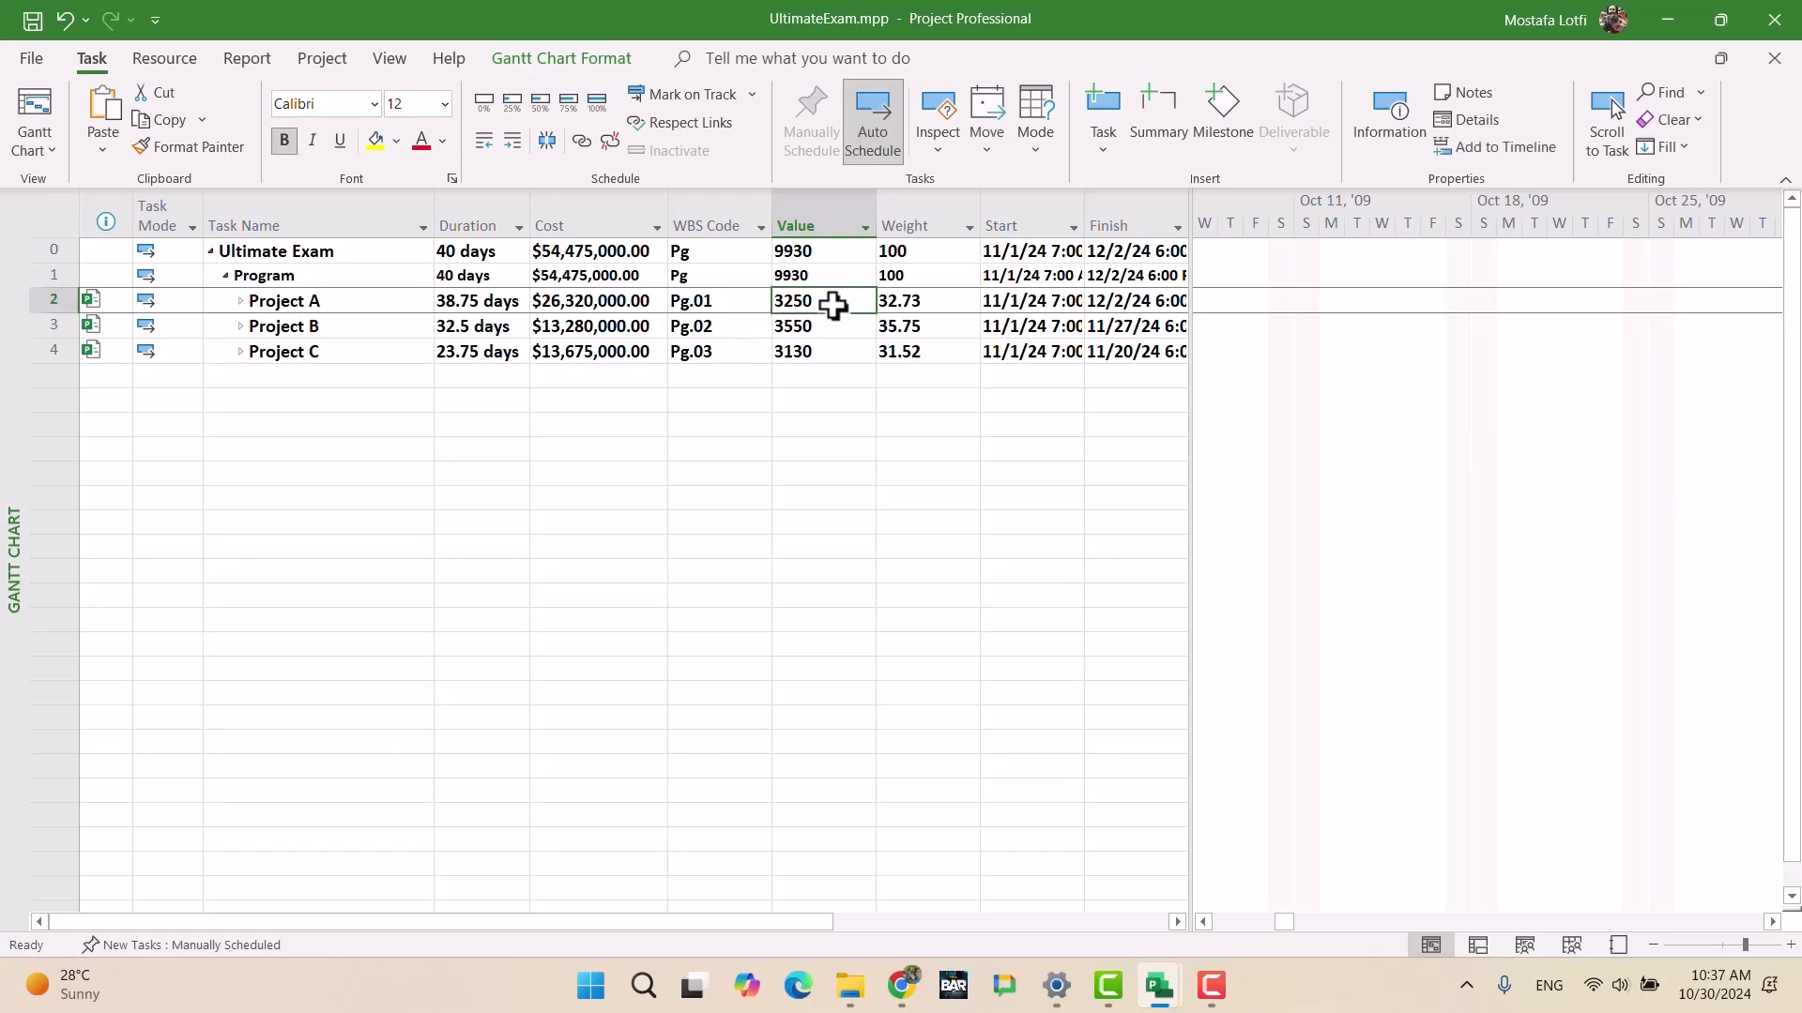
Step: Save UltimateExam.mpp and expand Project A down to Phase 1 and Phase 2, collapsing their work packages
click(902, 300)
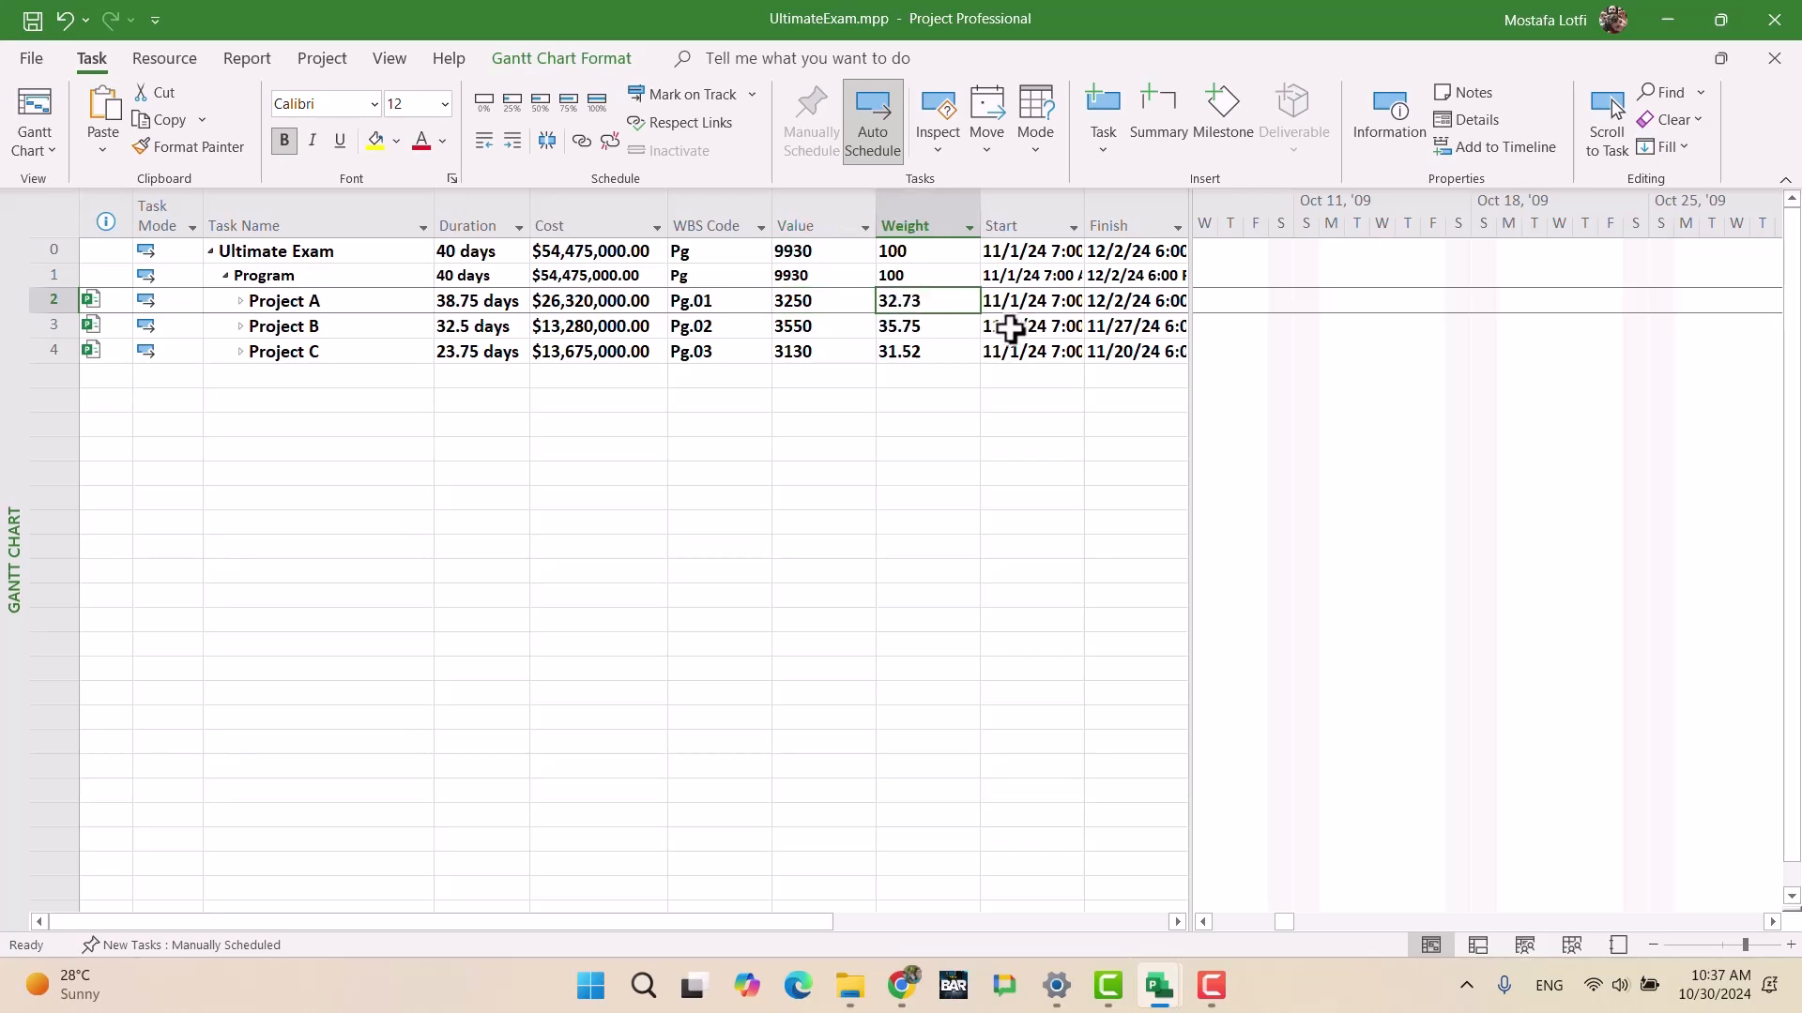
key(ctrl+s)
click(240, 301)
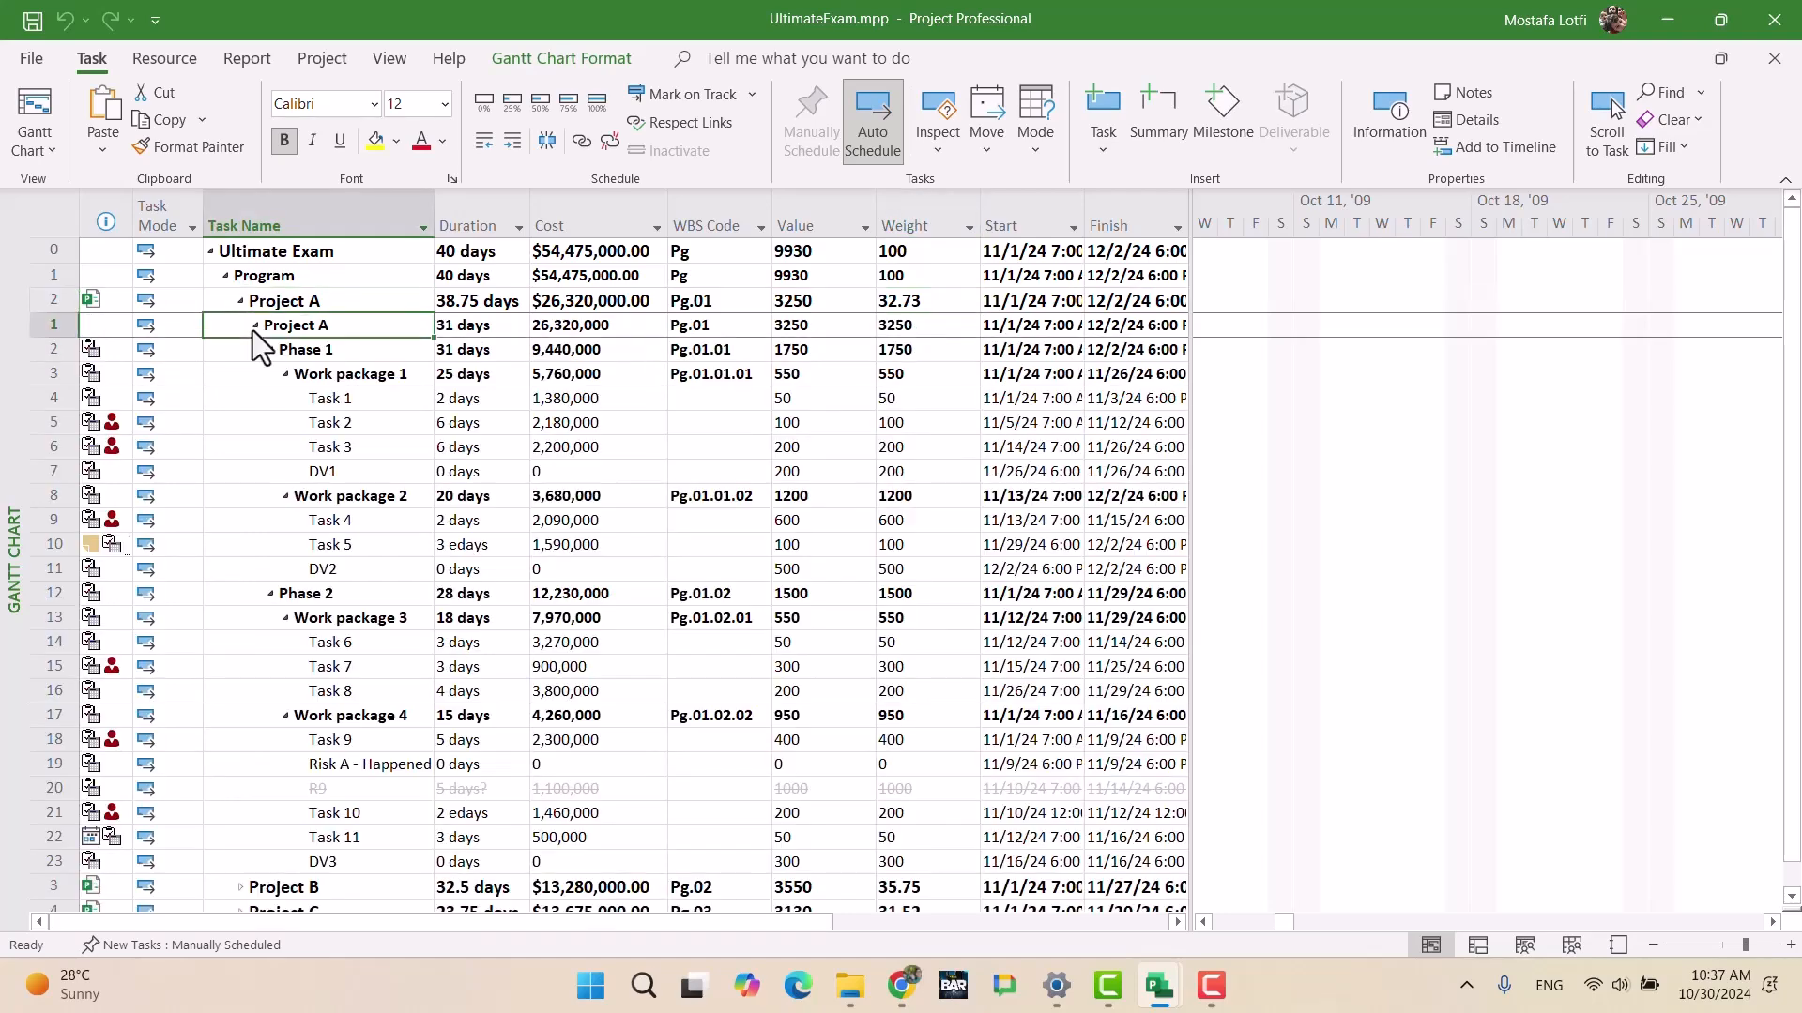
click(250, 324)
click(255, 325)
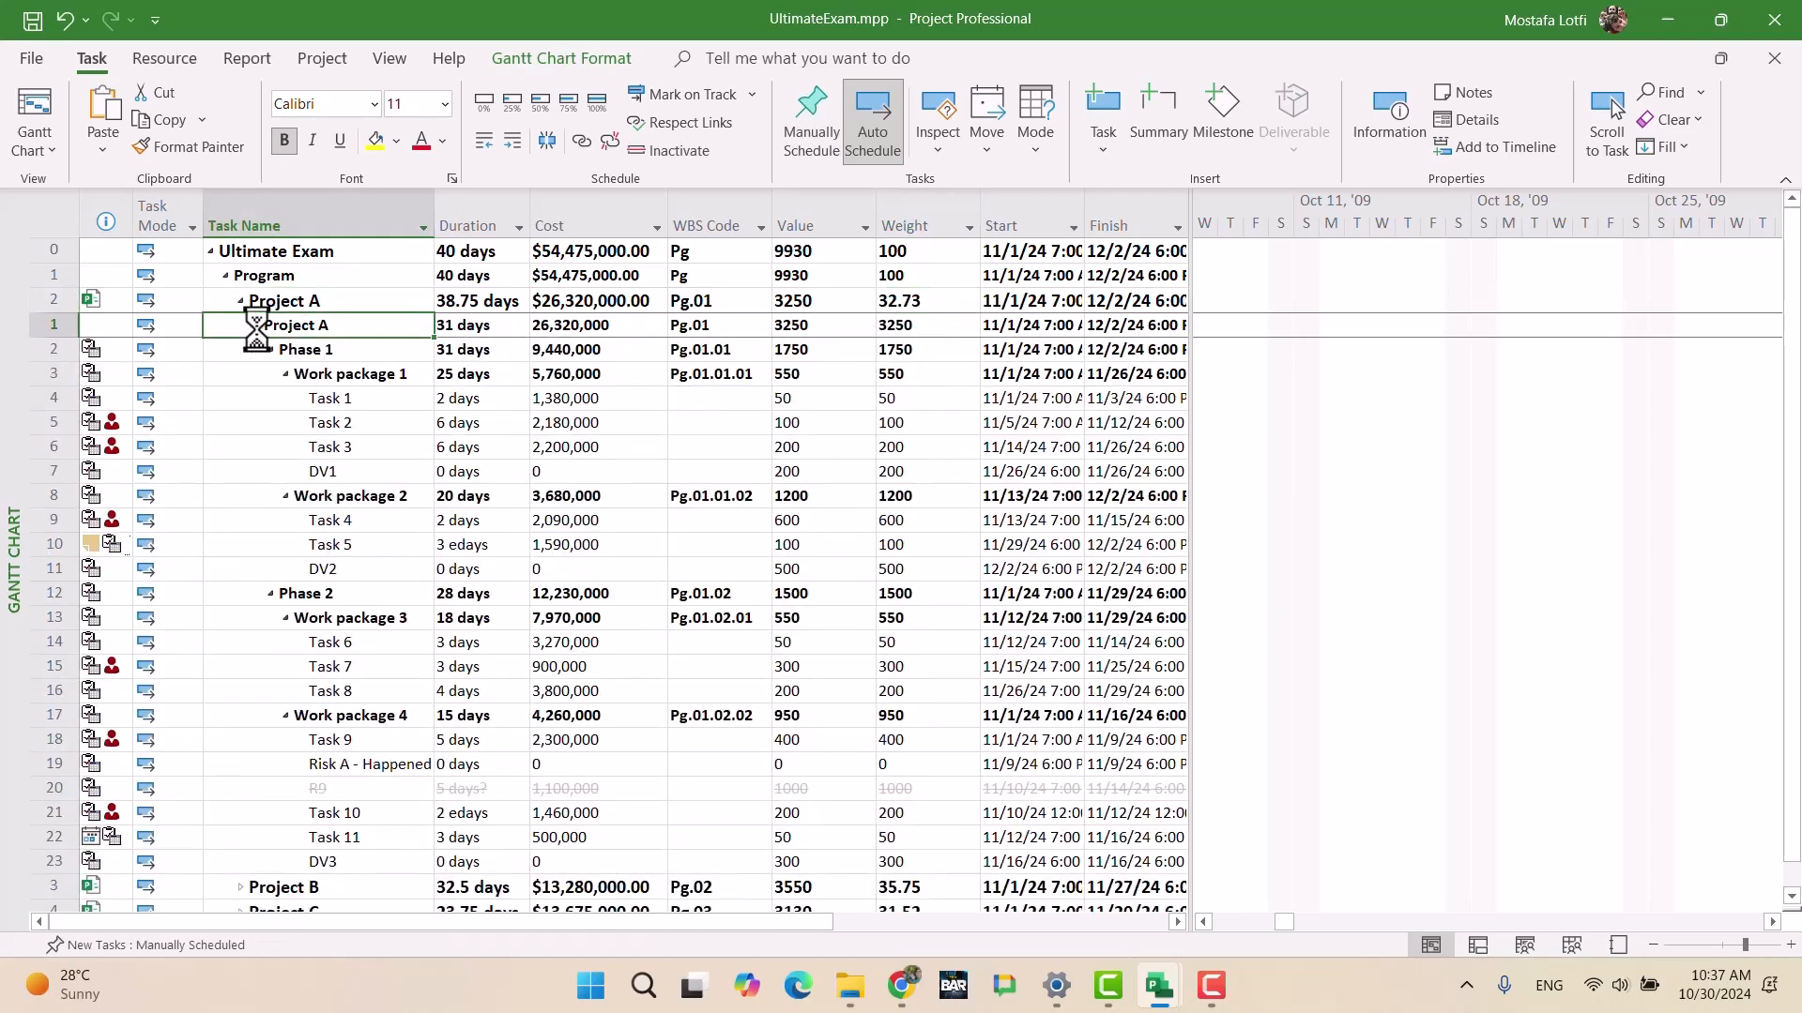
click(266, 350)
click(270, 374)
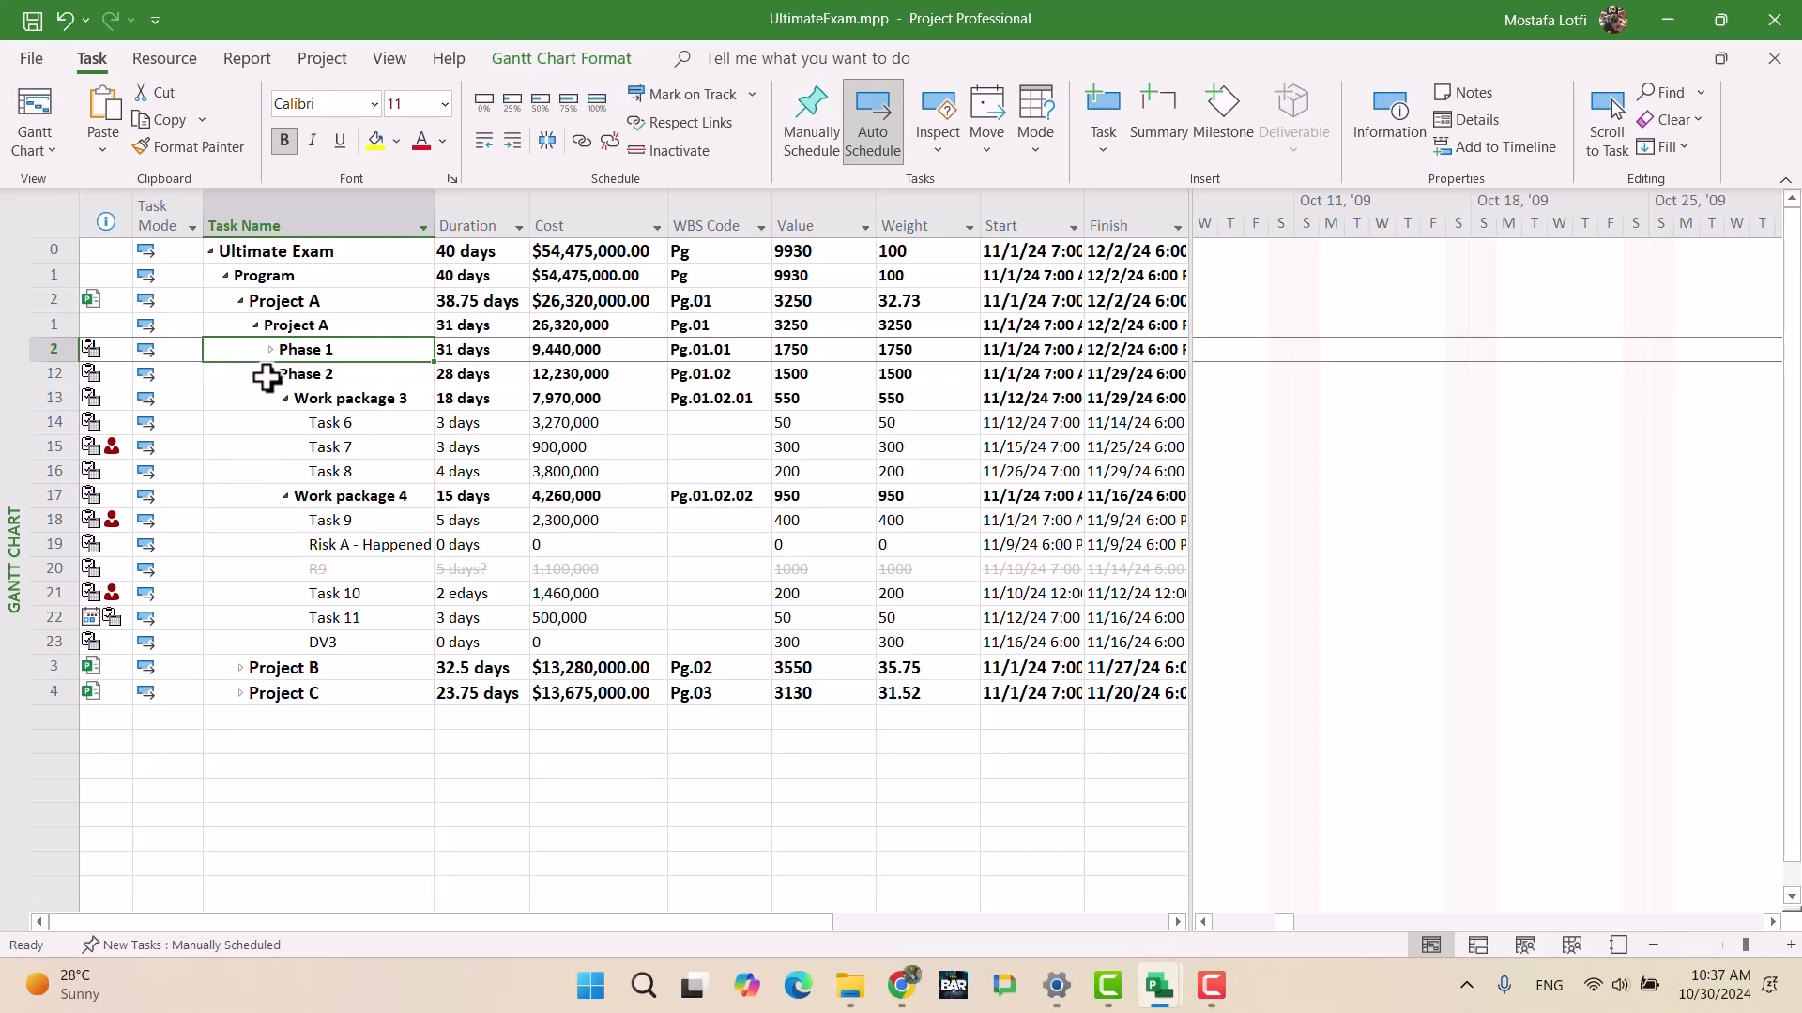
Step: Note Phase 1's value of 1750, then switch to the ProjectA.mpp file
click(910, 349)
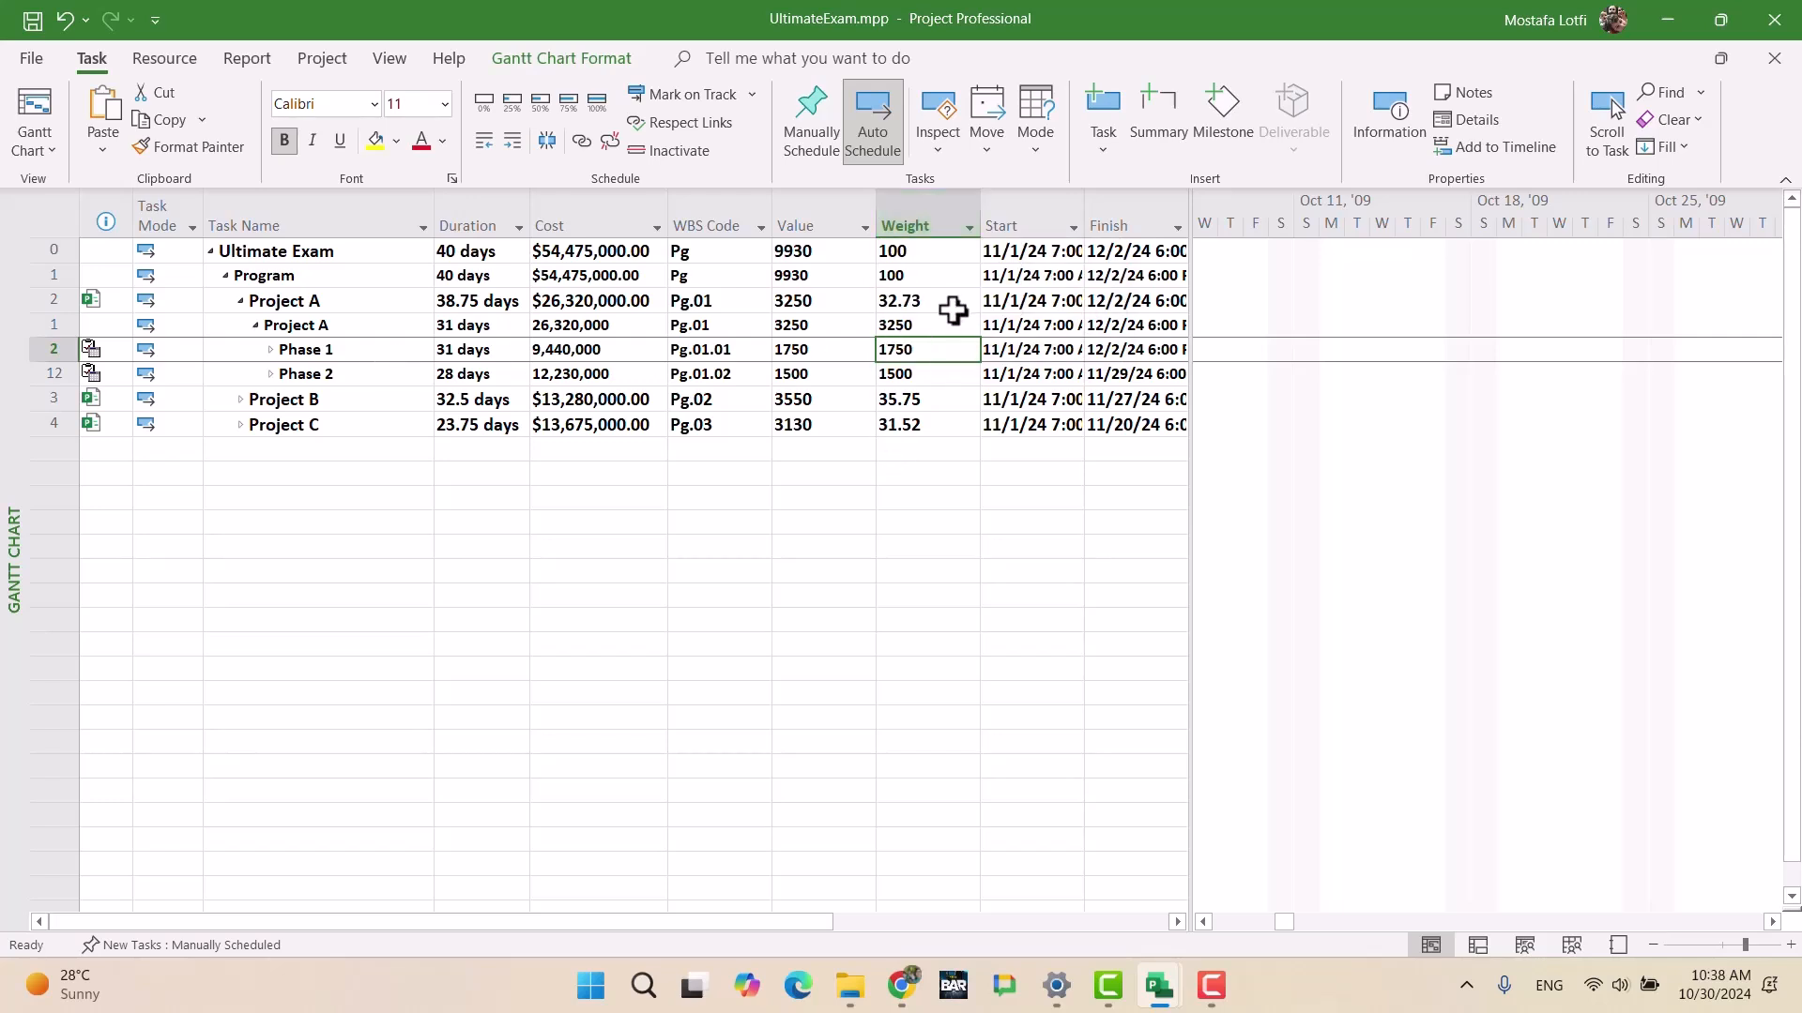
mouse_move(1170, 1004)
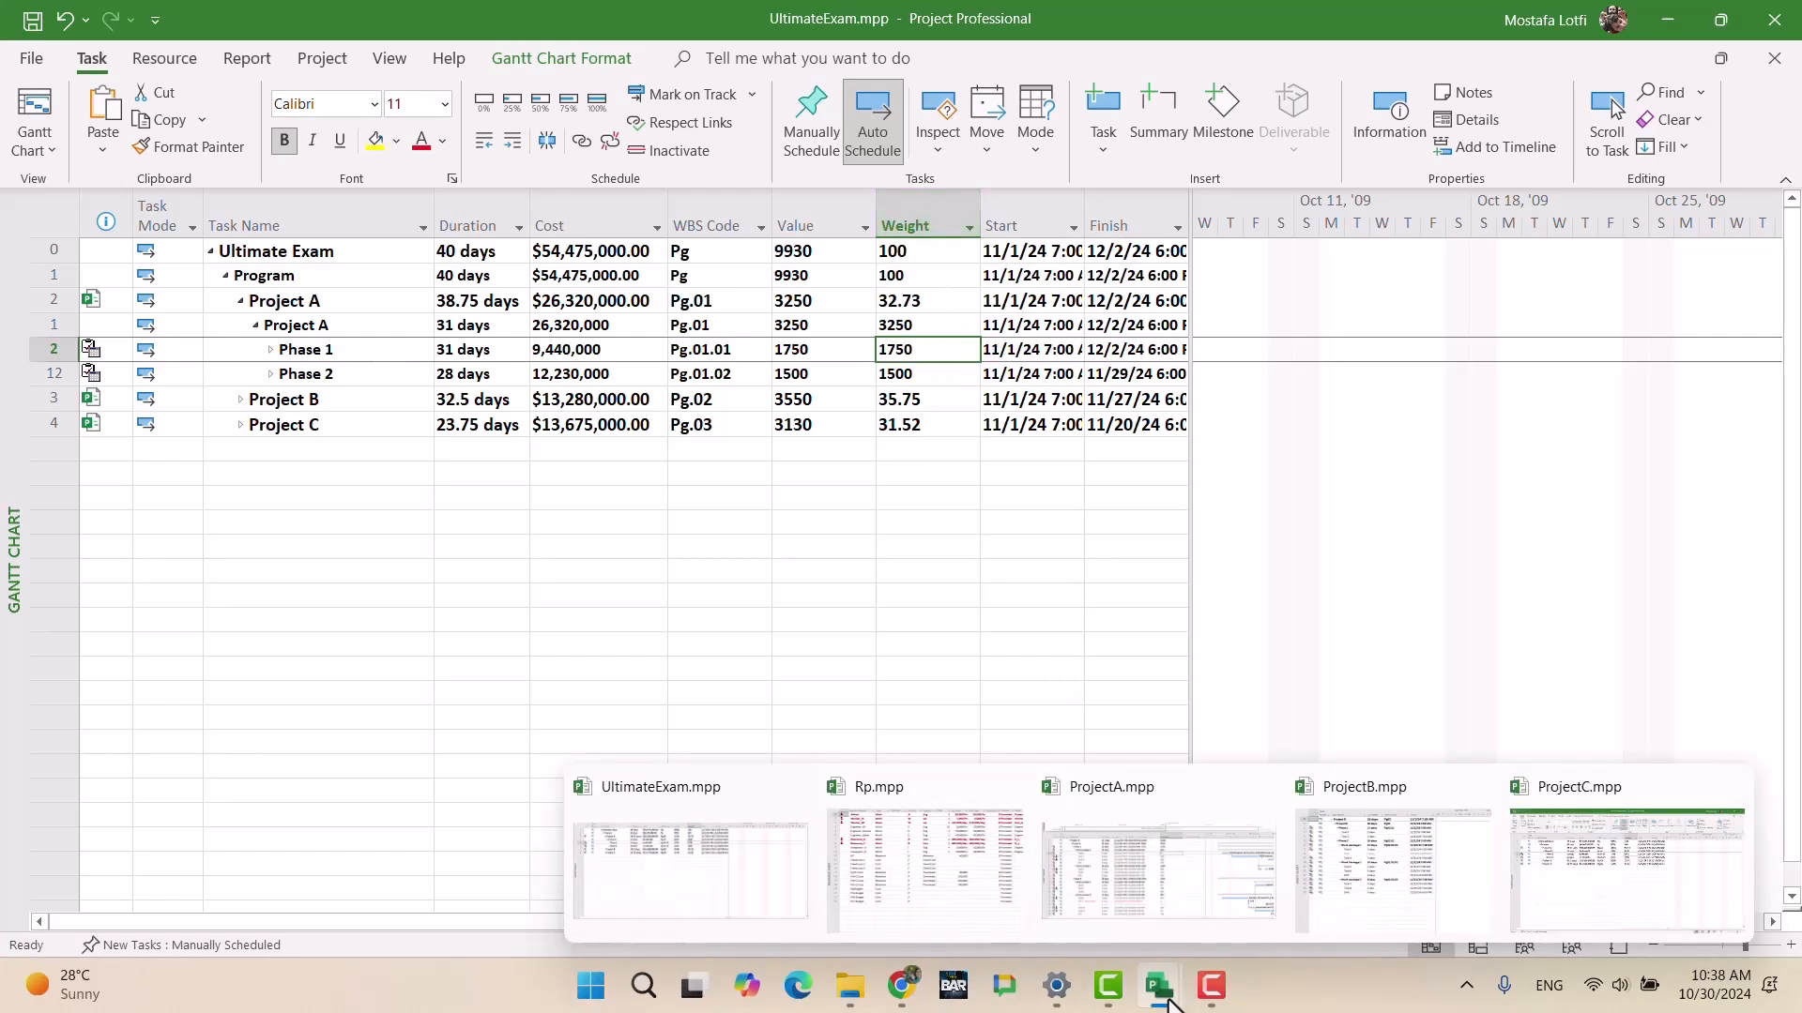
click(1200, 846)
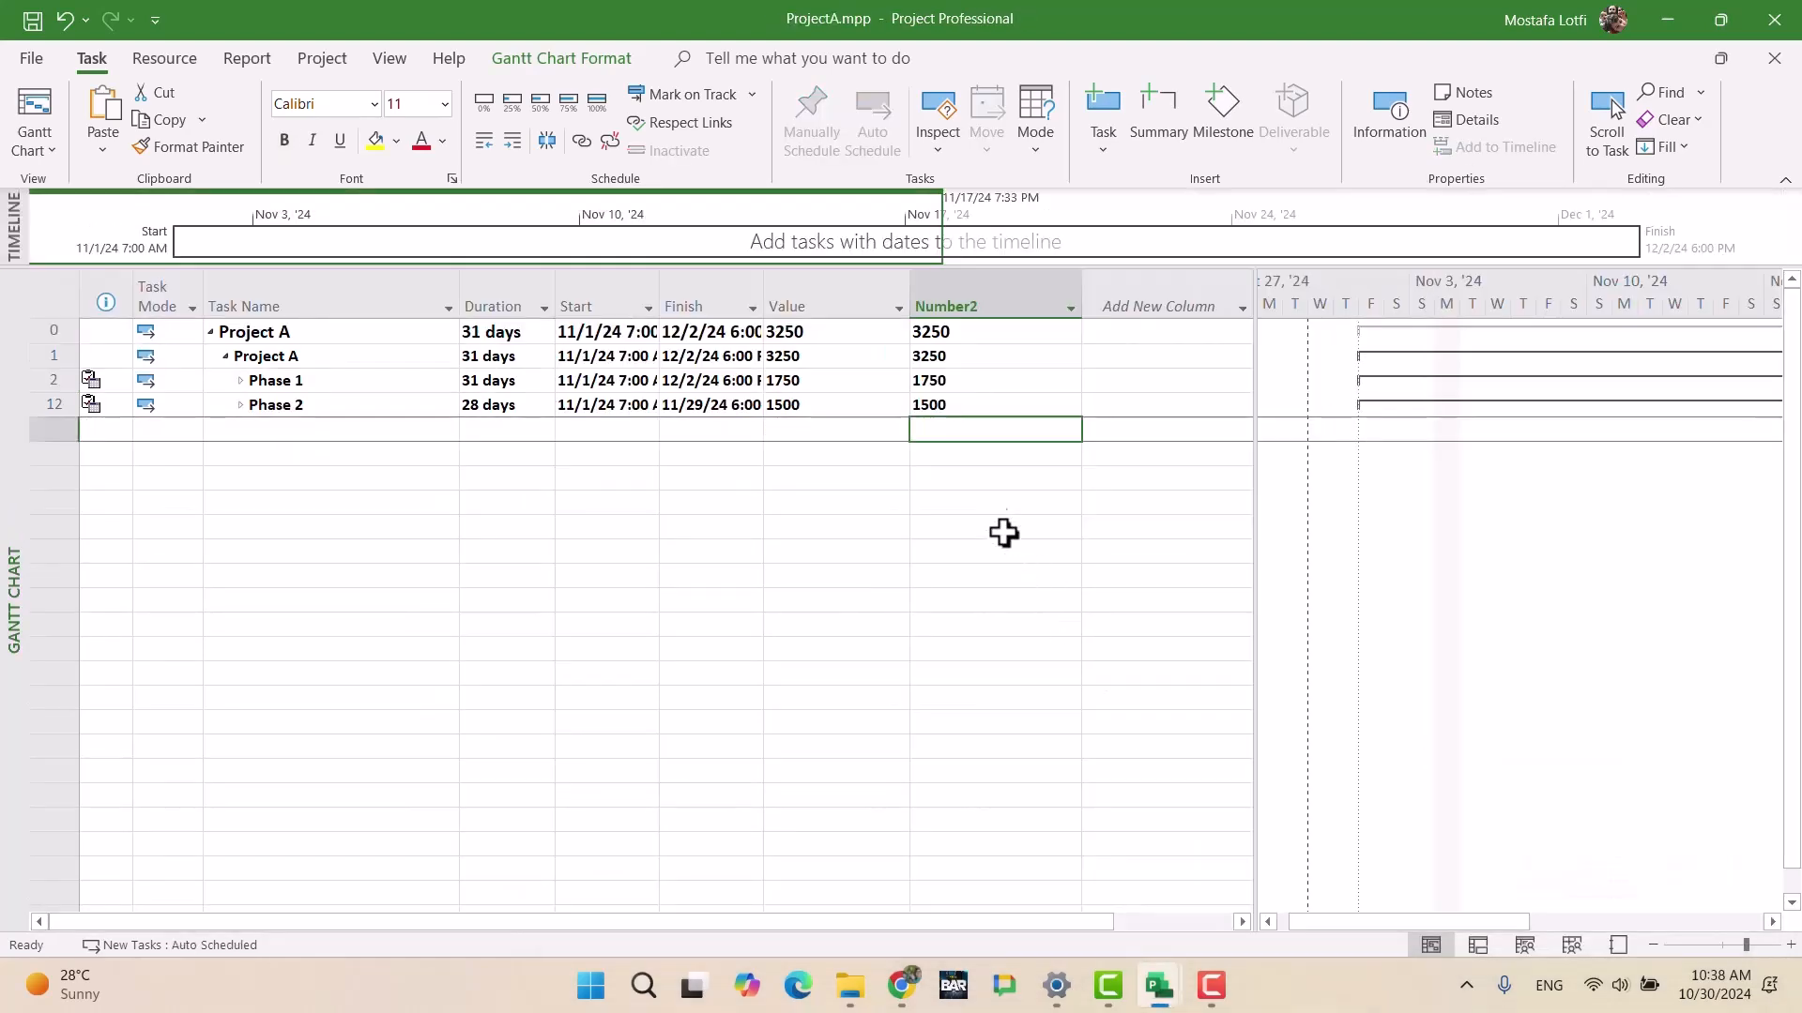
Step: Give ProjectA's Number2 custom field the formula ([Number1]/9930)*100
right_click(970, 289)
click(1079, 652)
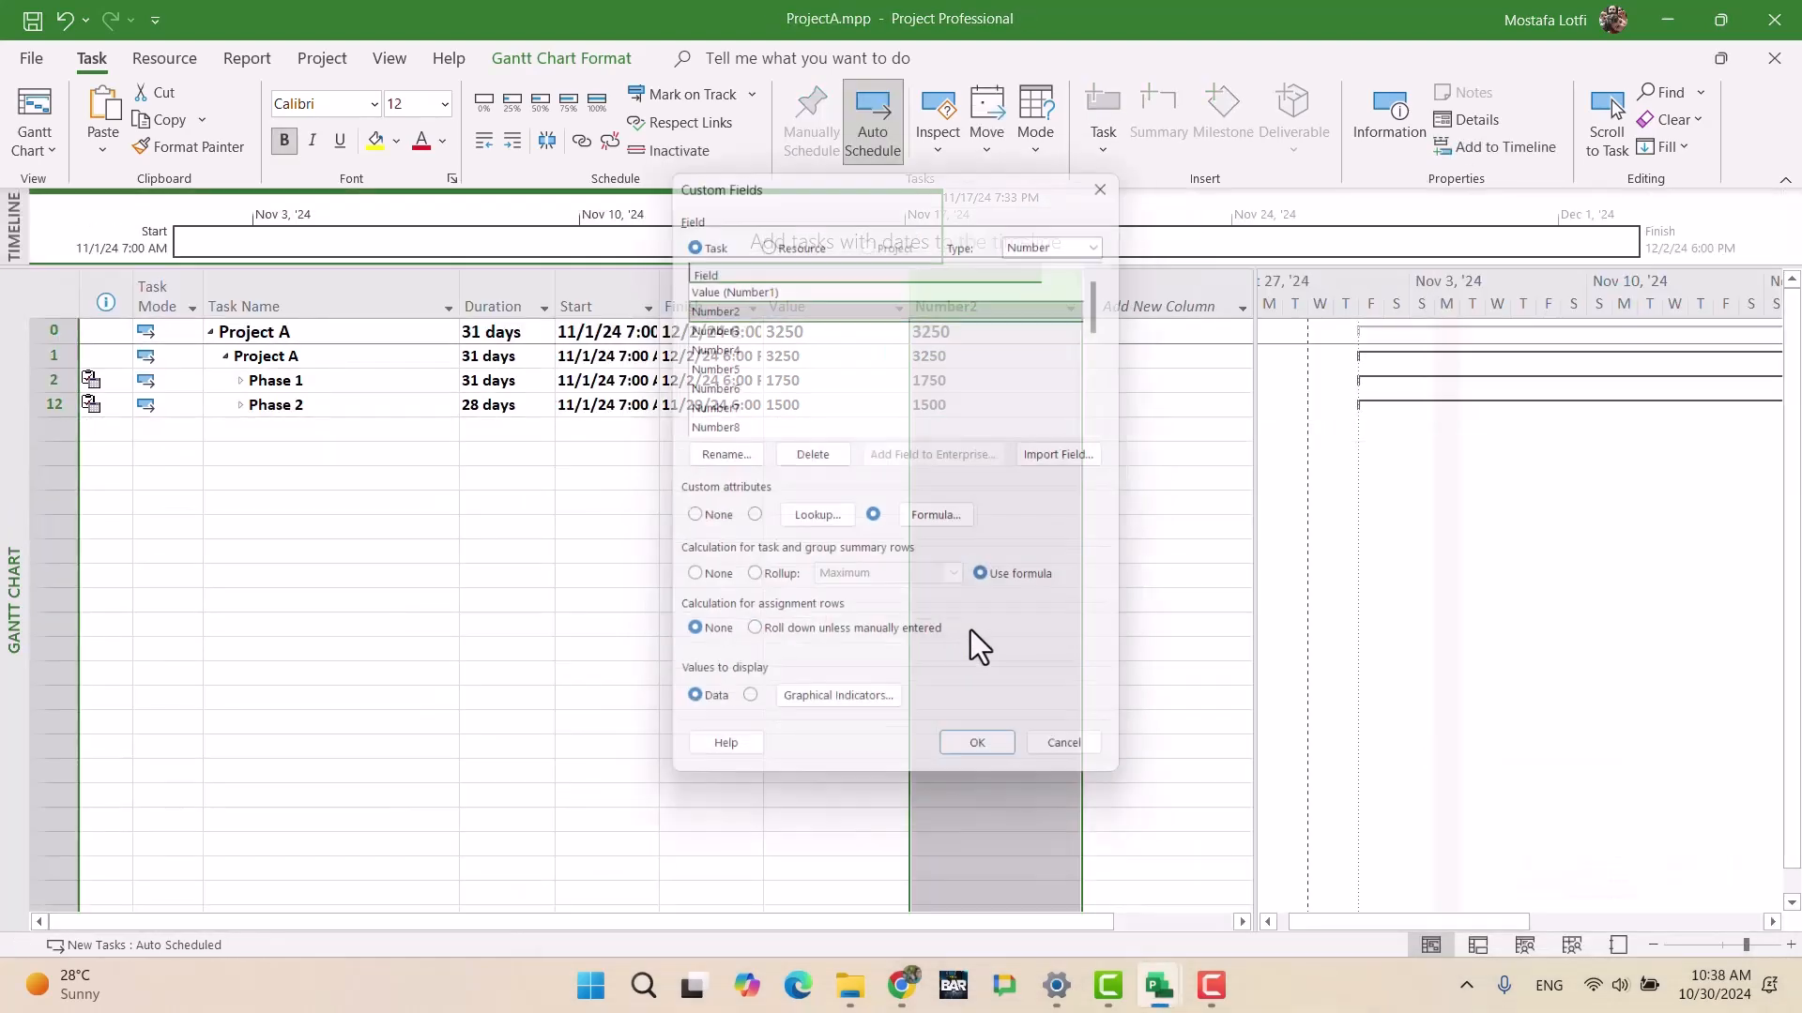
click(924, 518)
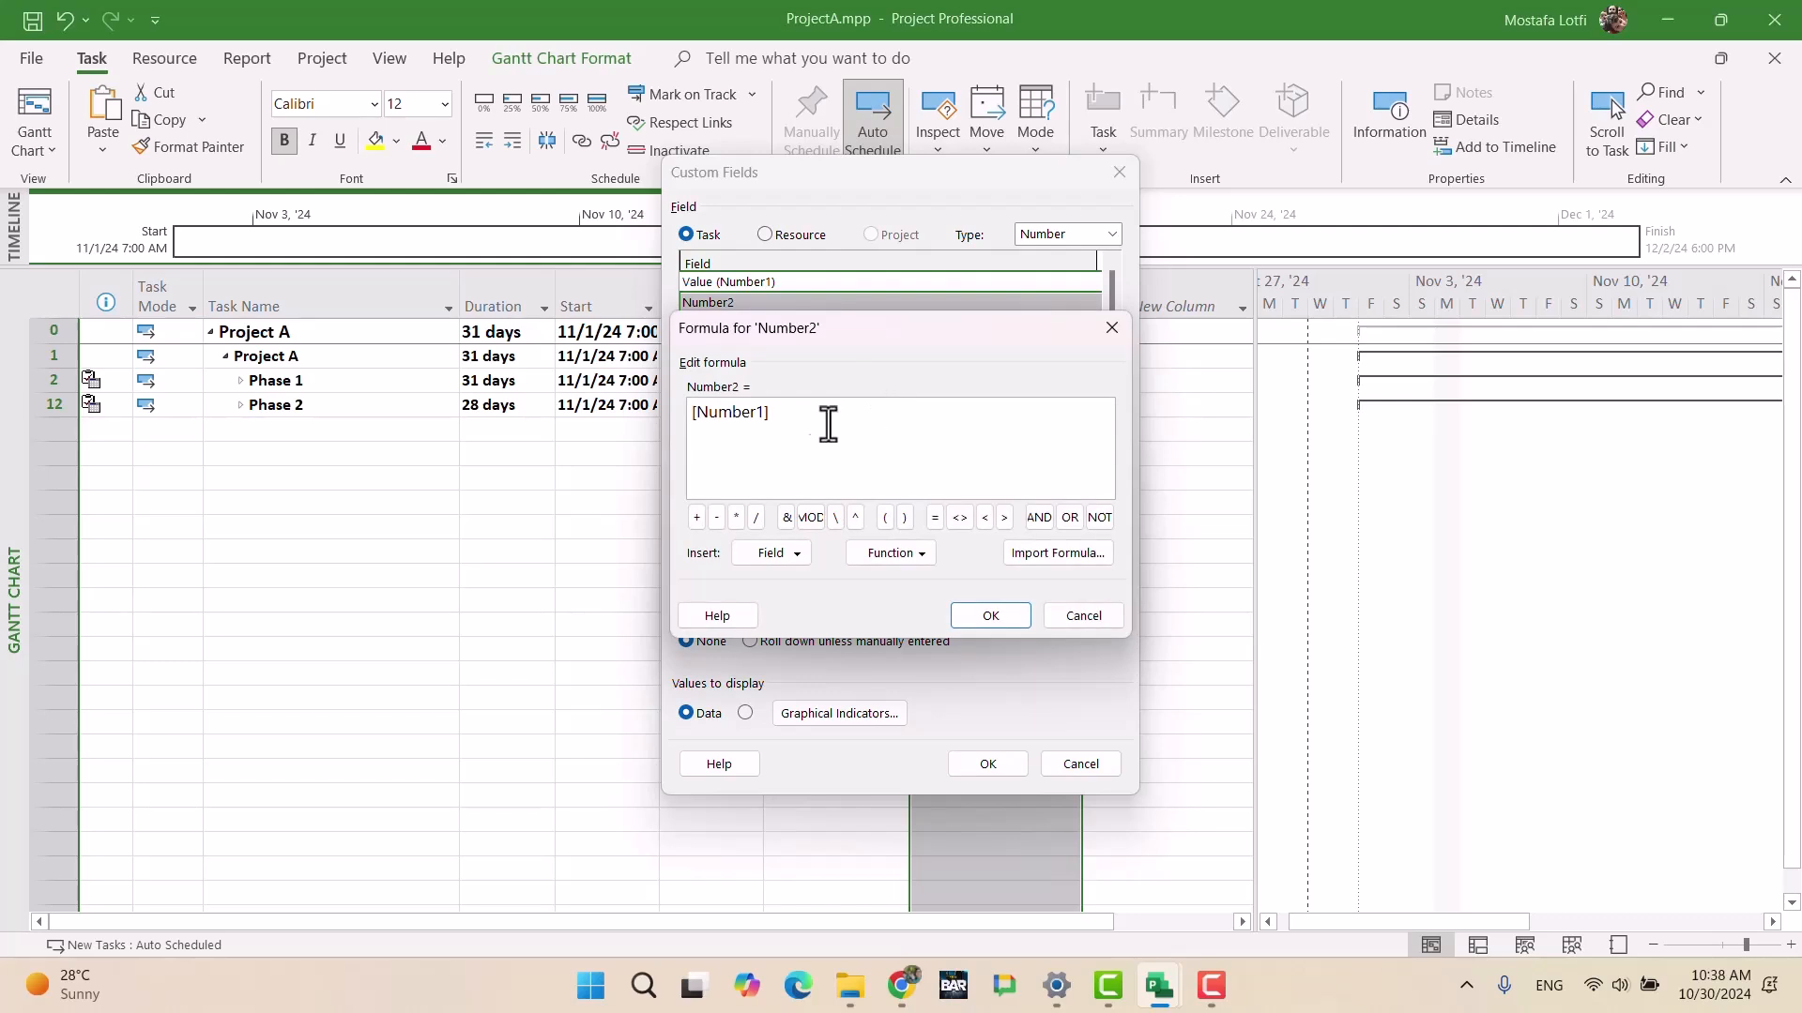
text(([Number1]/9930)*100)
click(1000, 621)
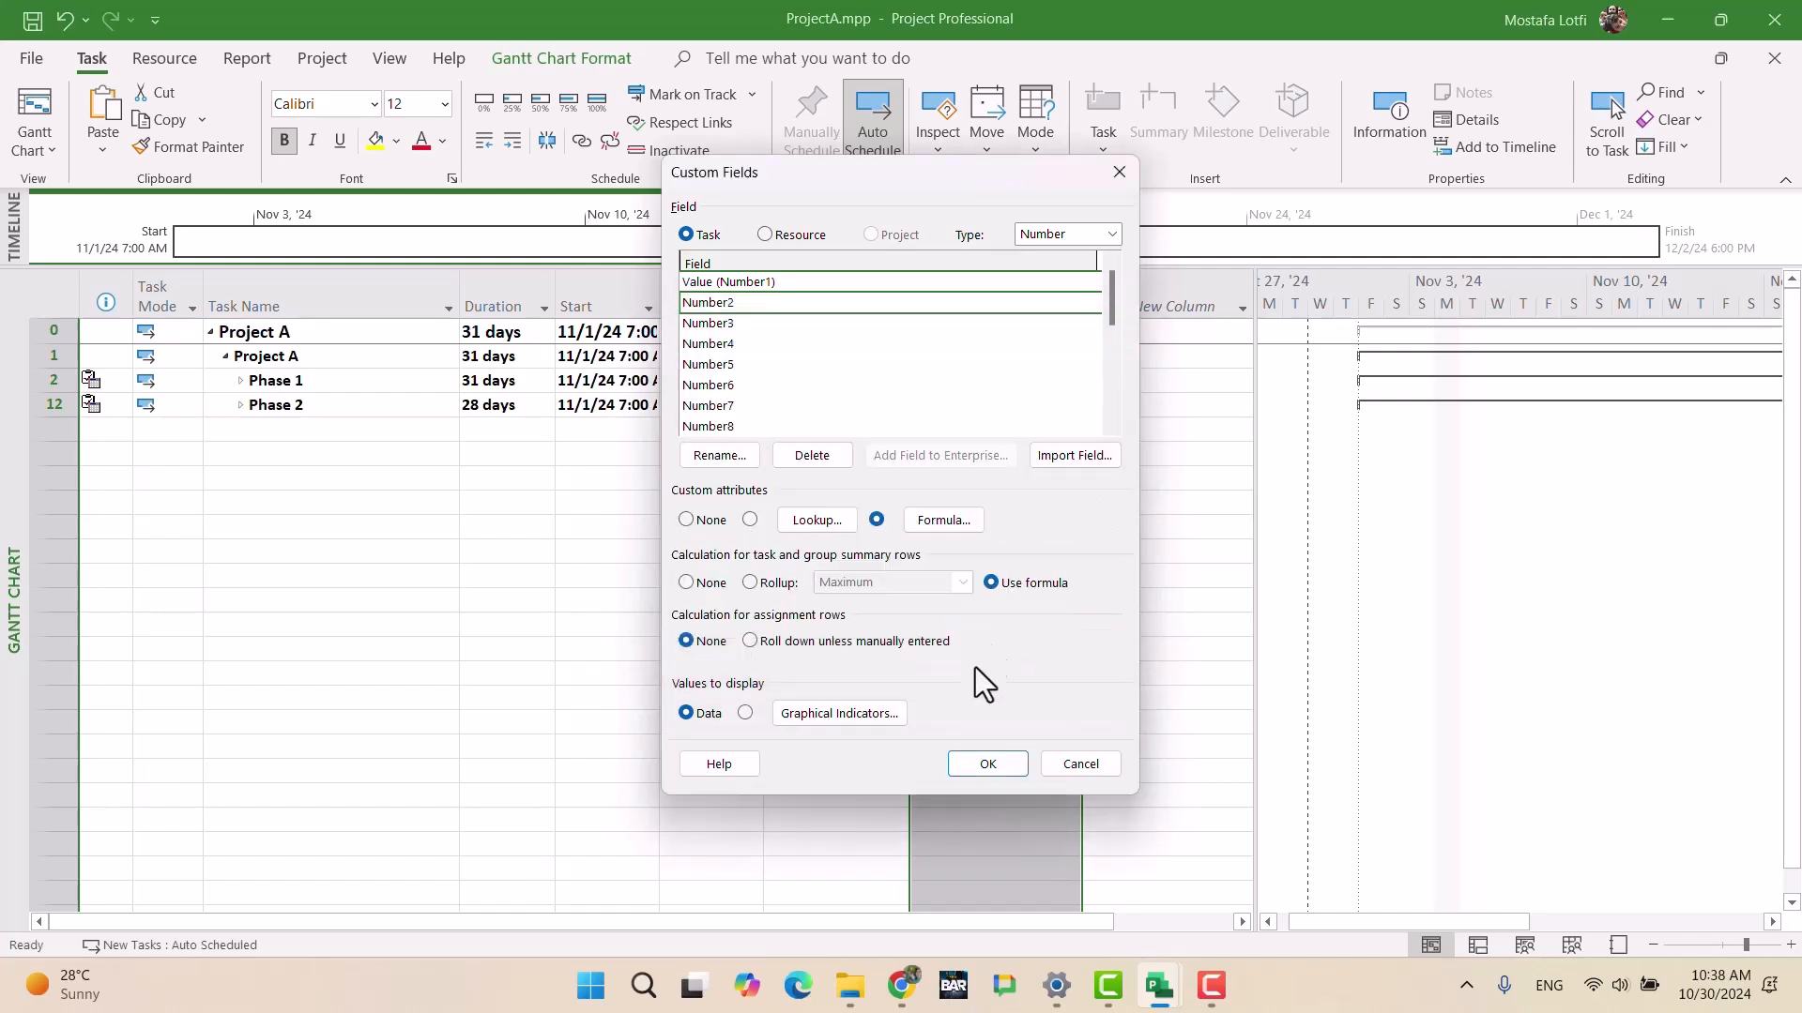
click(979, 764)
click(967, 504)
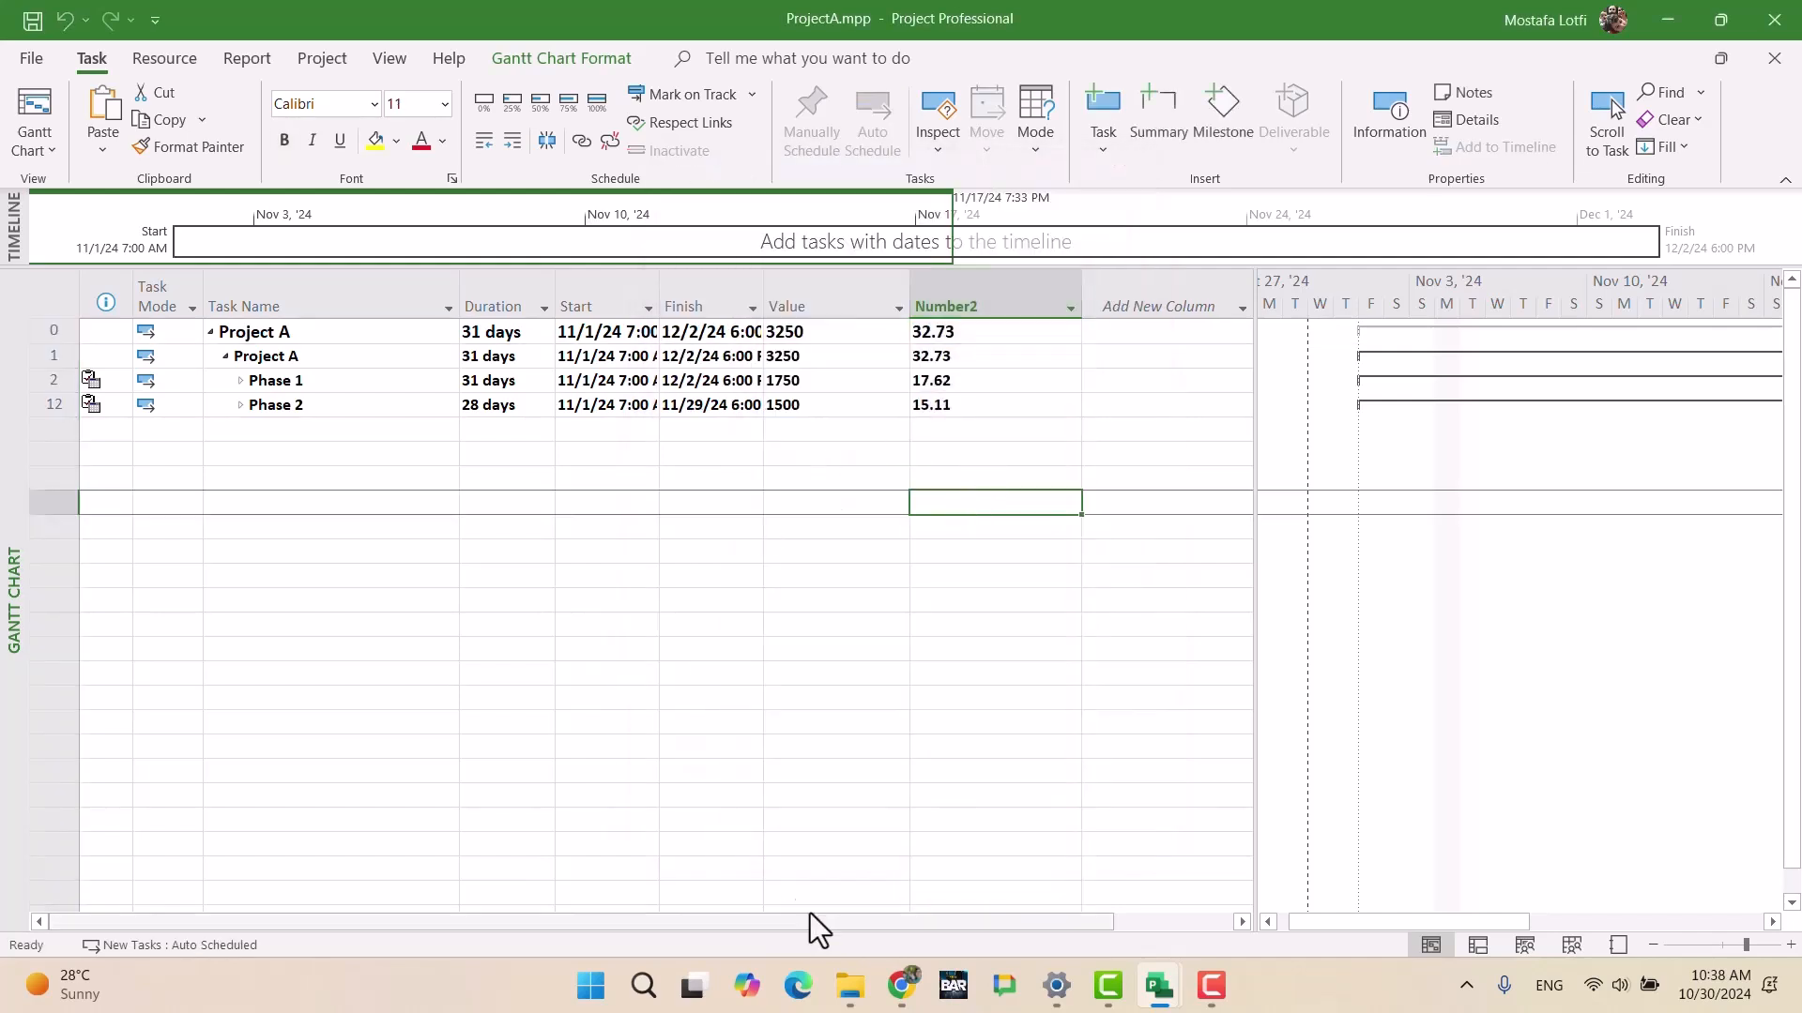
Step: Return to UltimateExam.mpp and confirm Phase 1's Weight now reads 17.62
mouse_move(1154, 997)
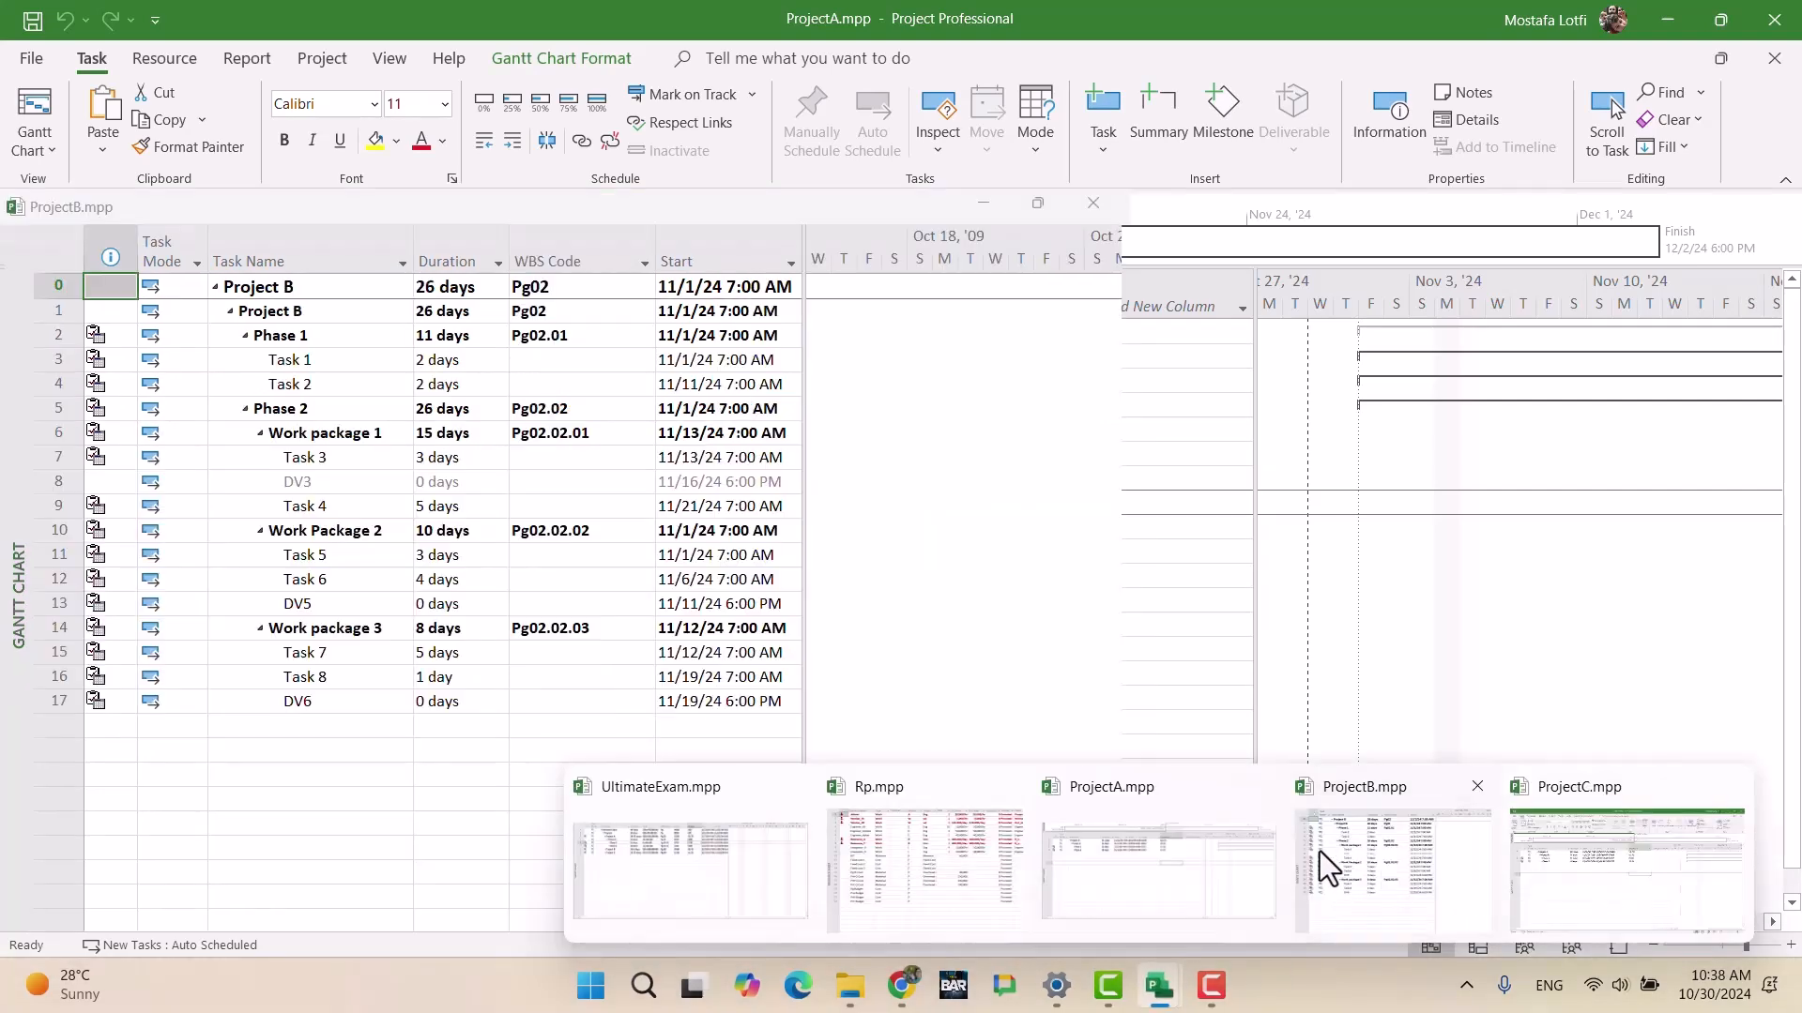
click(692, 858)
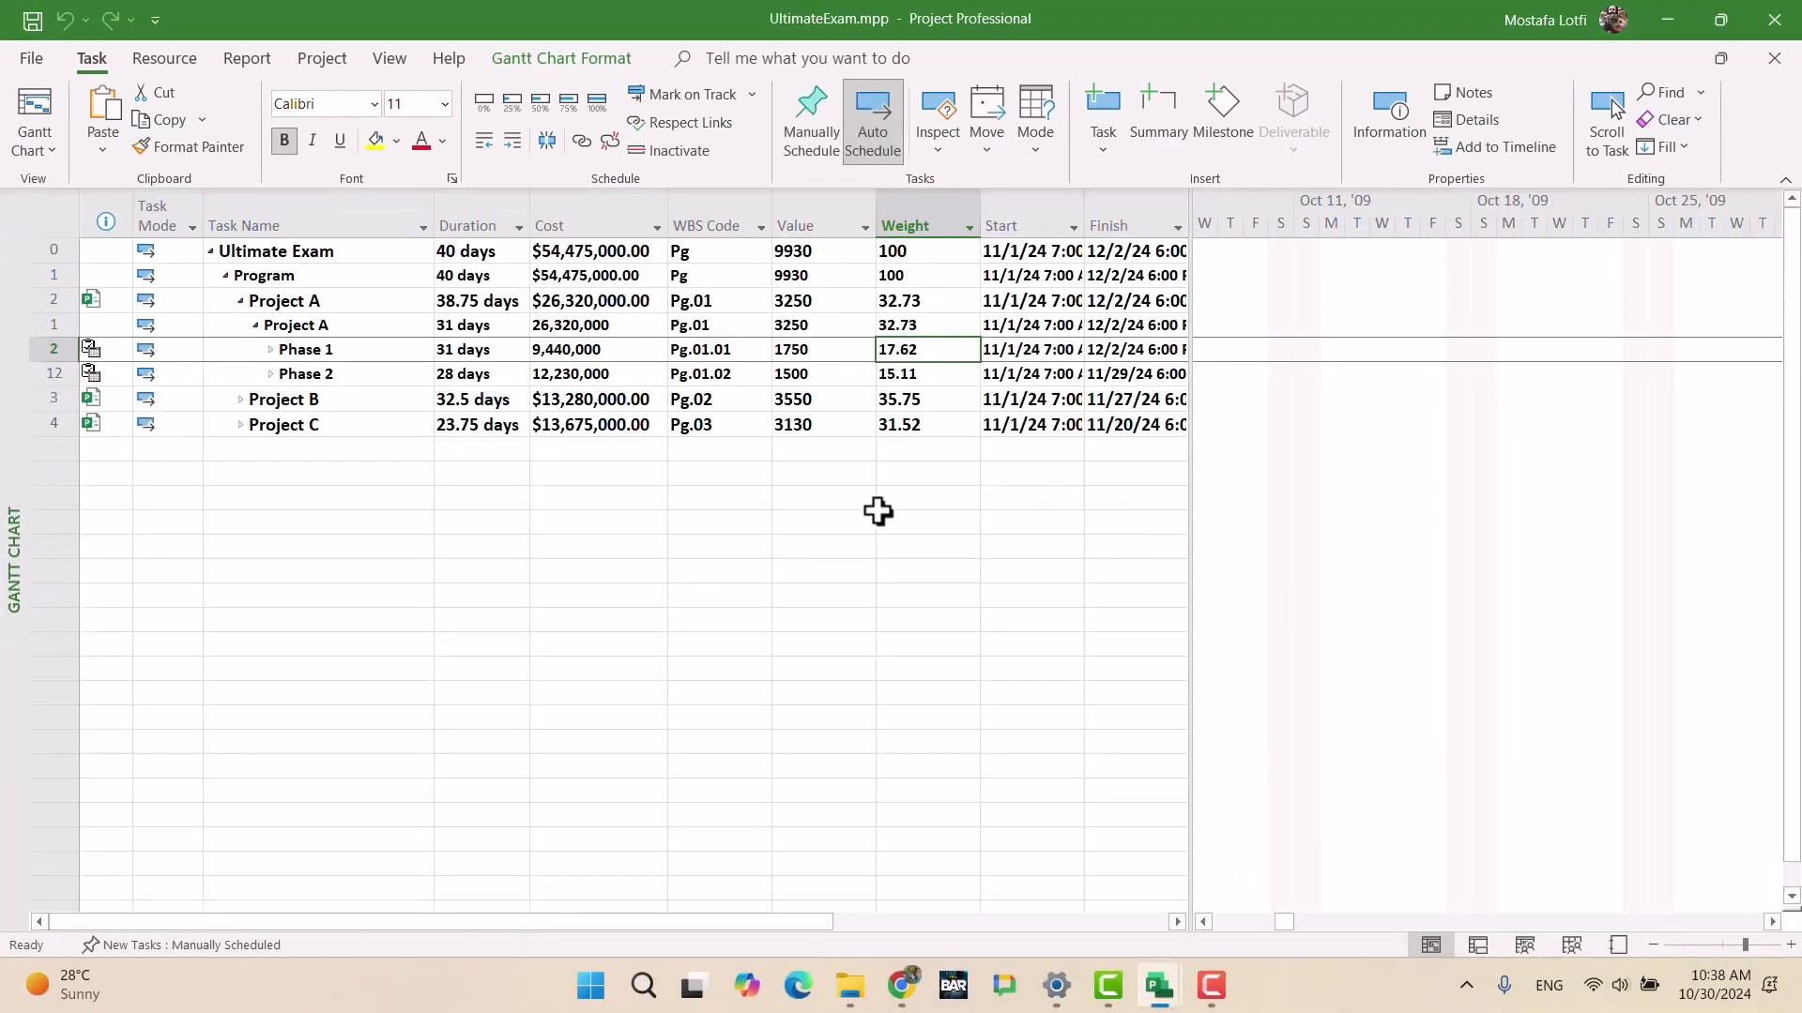
click(938, 352)
click(366, 326)
click(939, 352)
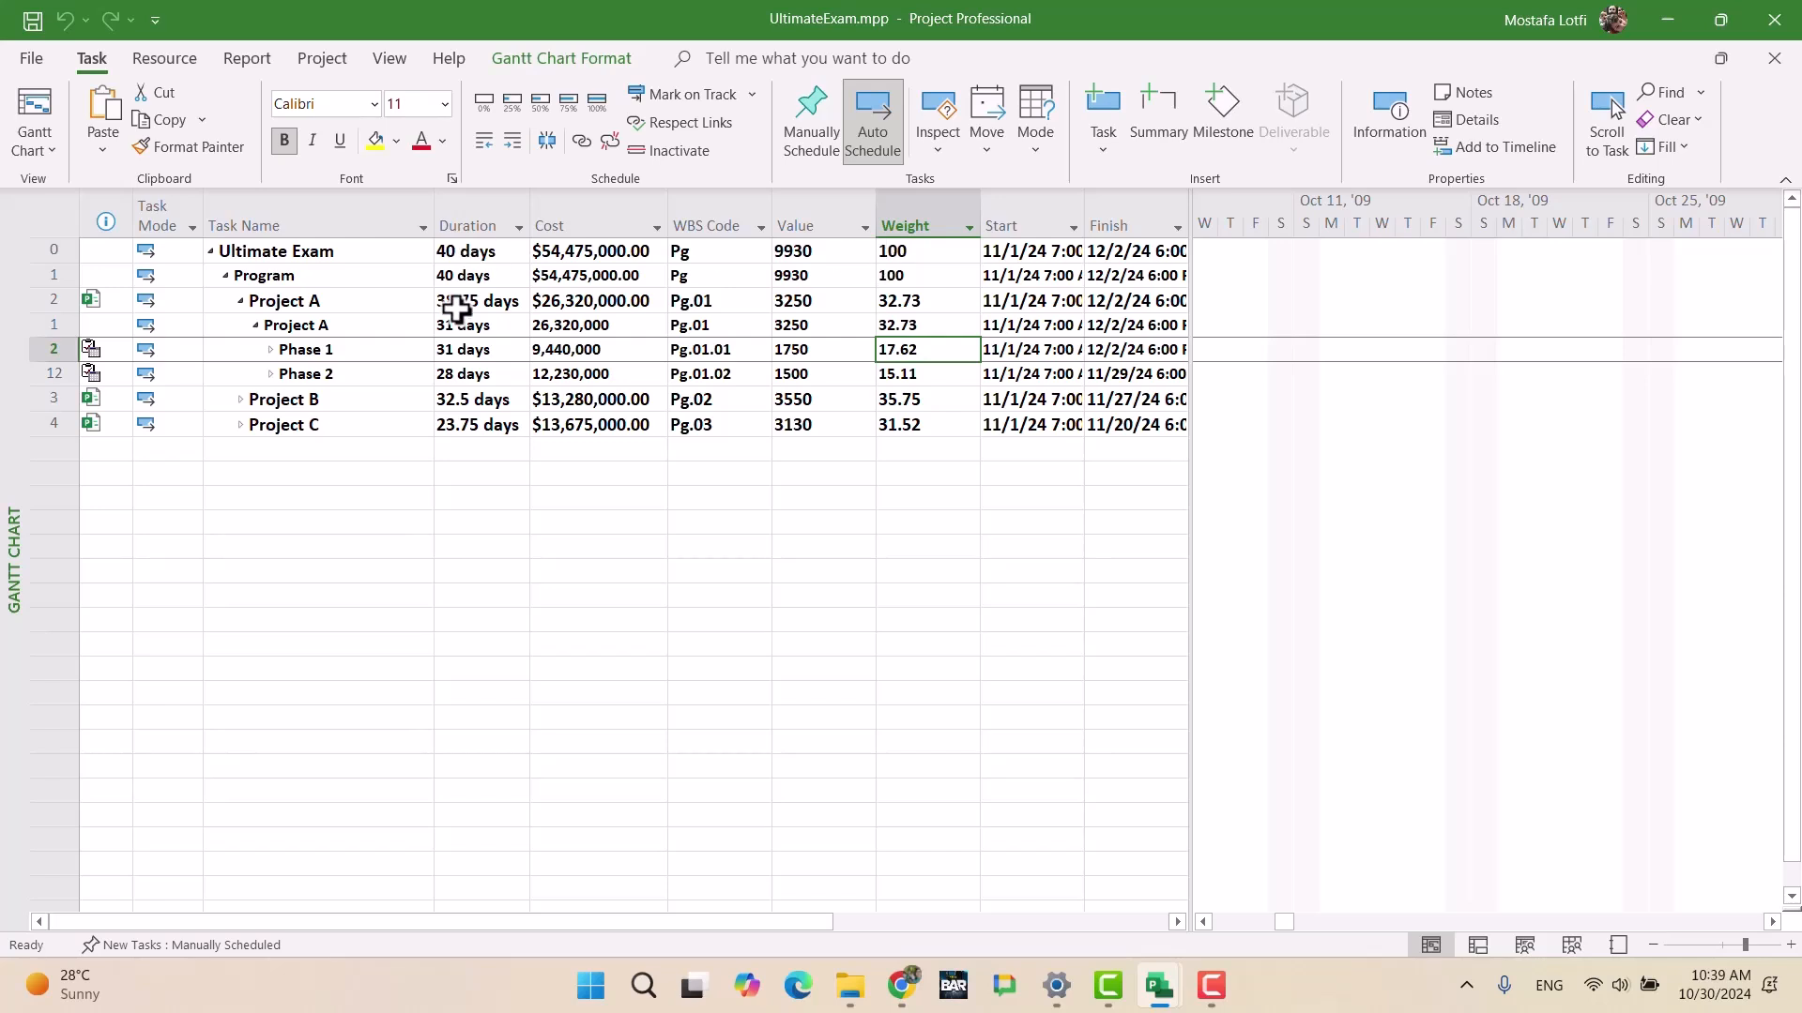
Step: Expand Phase 1, confirm Task 2's Value of 100, and switch to the Google Docs exam brief
click(271, 349)
click(799, 424)
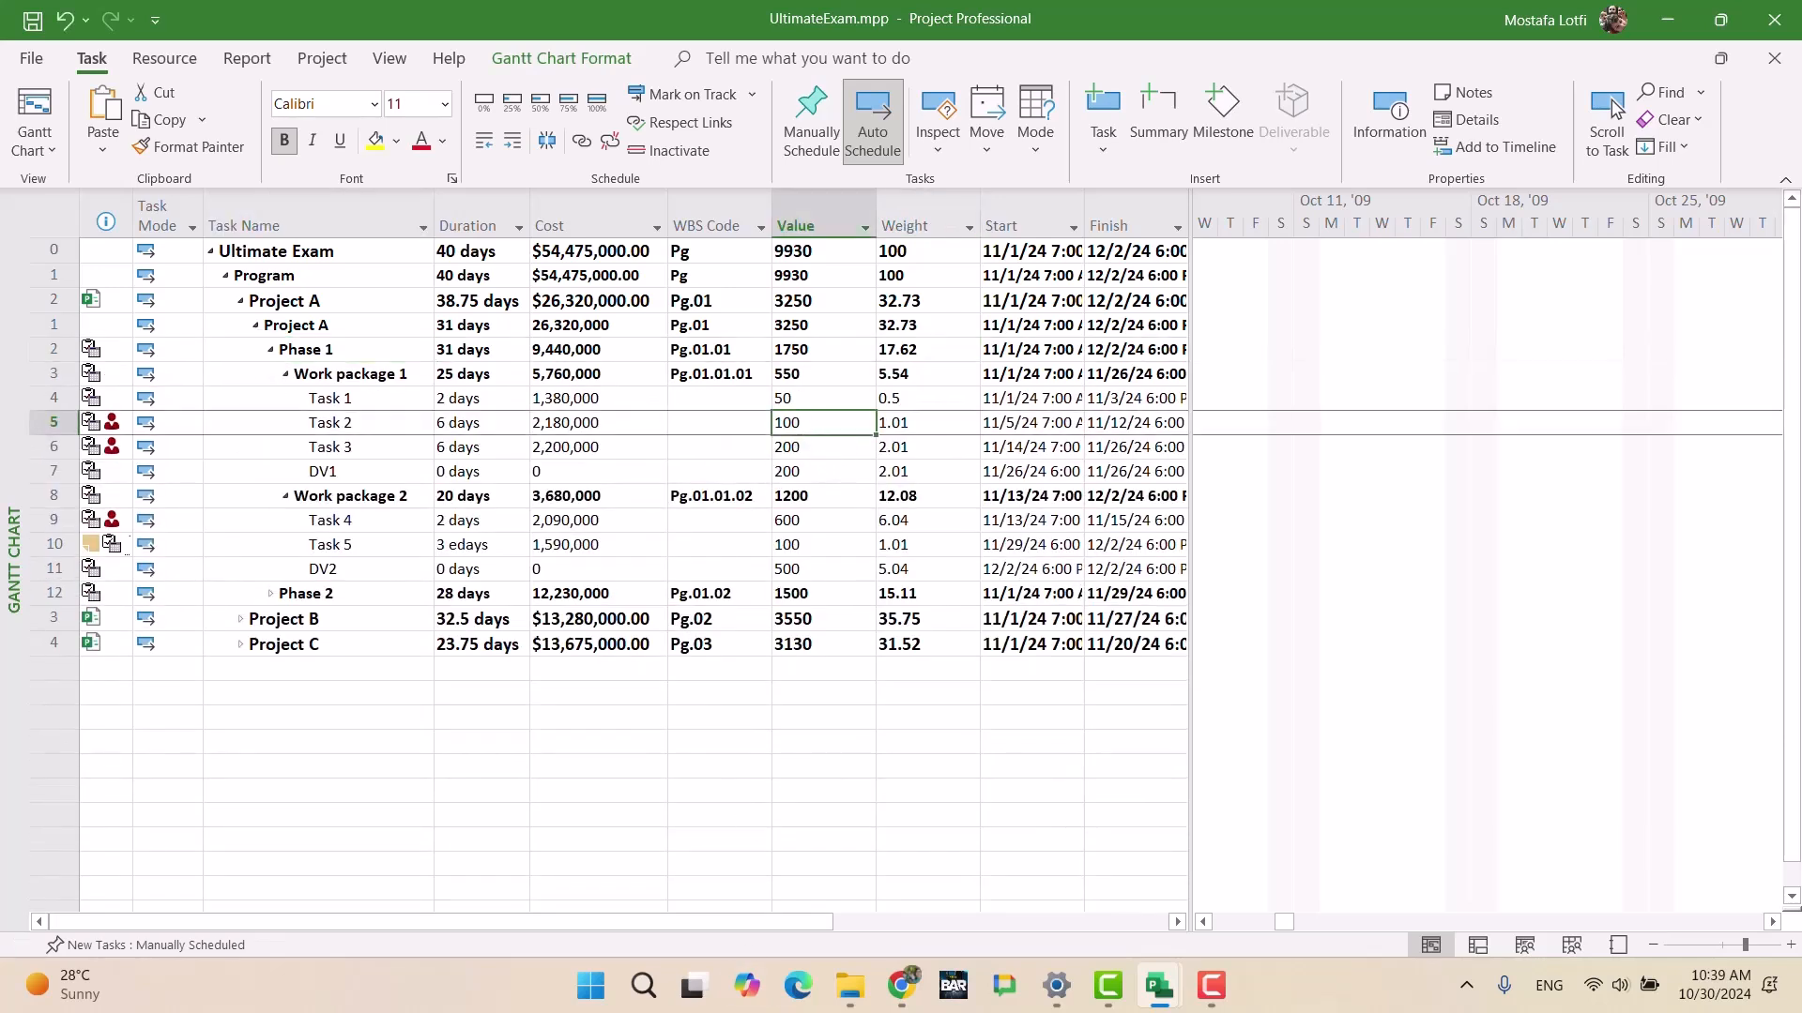
click(899, 987)
scroll(1061, 572, up, 20)
Step: Check Task 3's value in the brief's Project A activity list, then return to UltimateExam
scroll(1079, 563, up, 20)
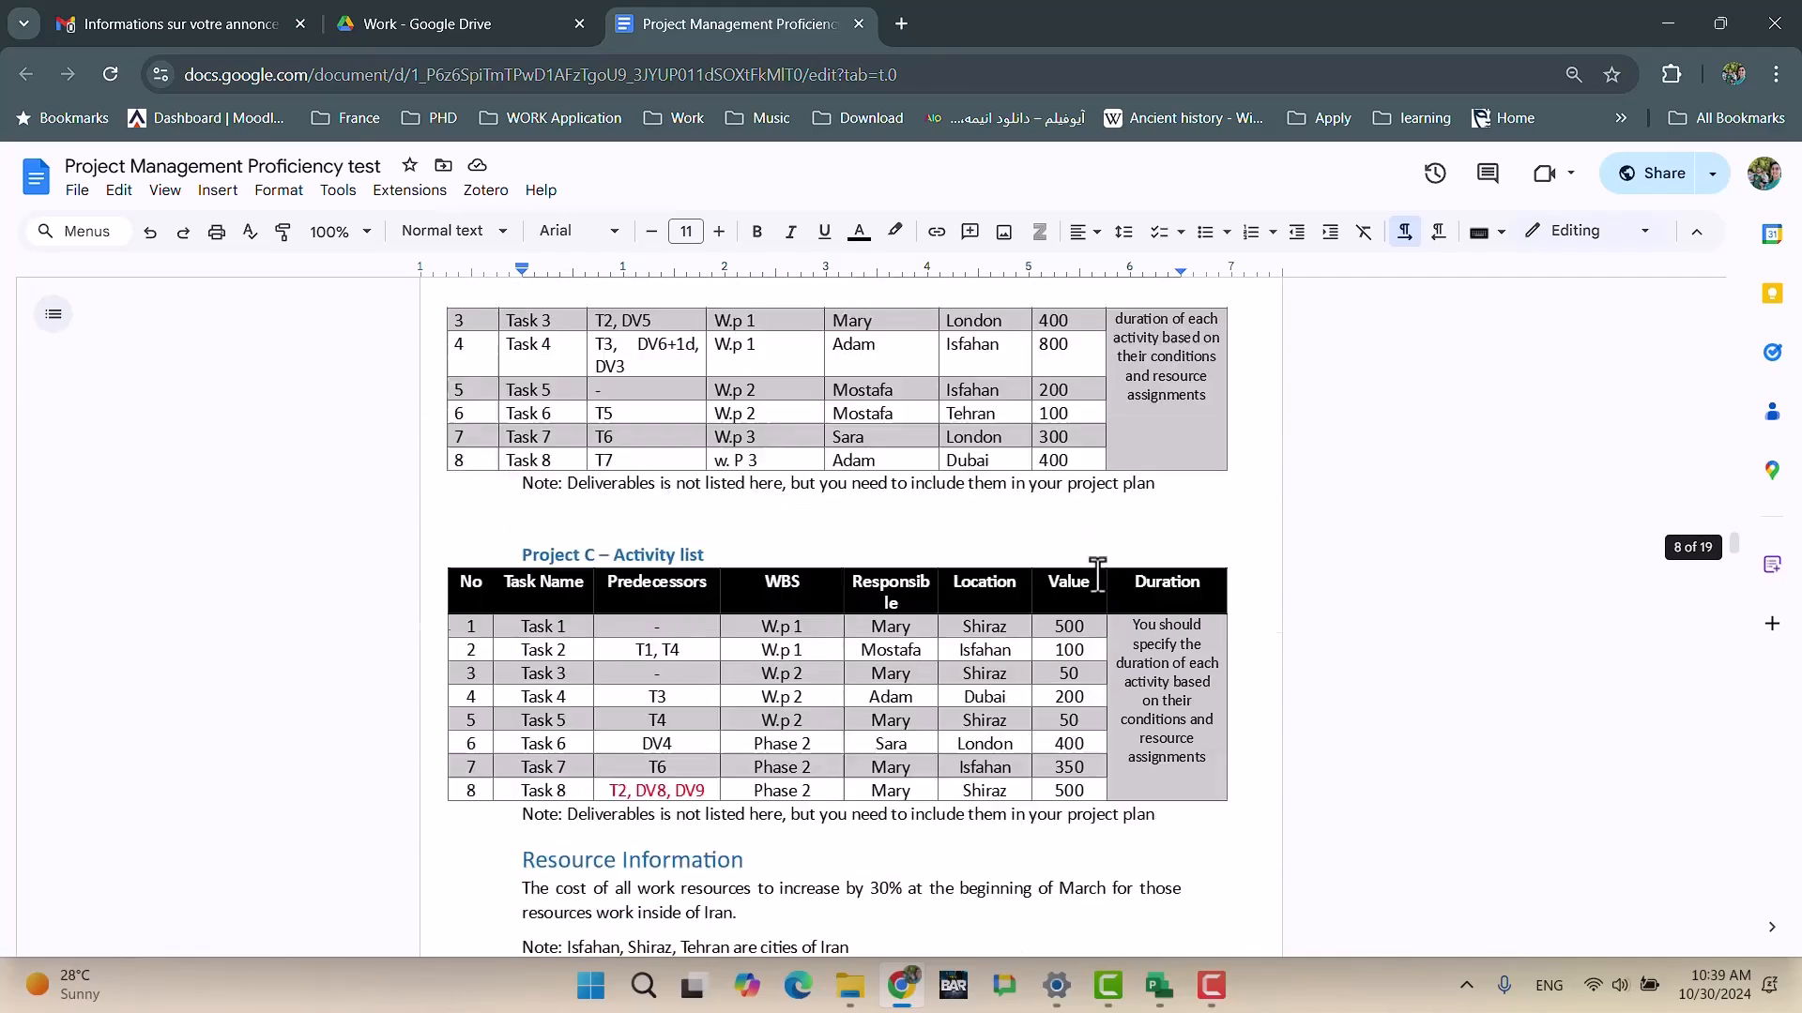
scroll(1093, 570, down, 6)
scroll(1079, 554, up, 9)
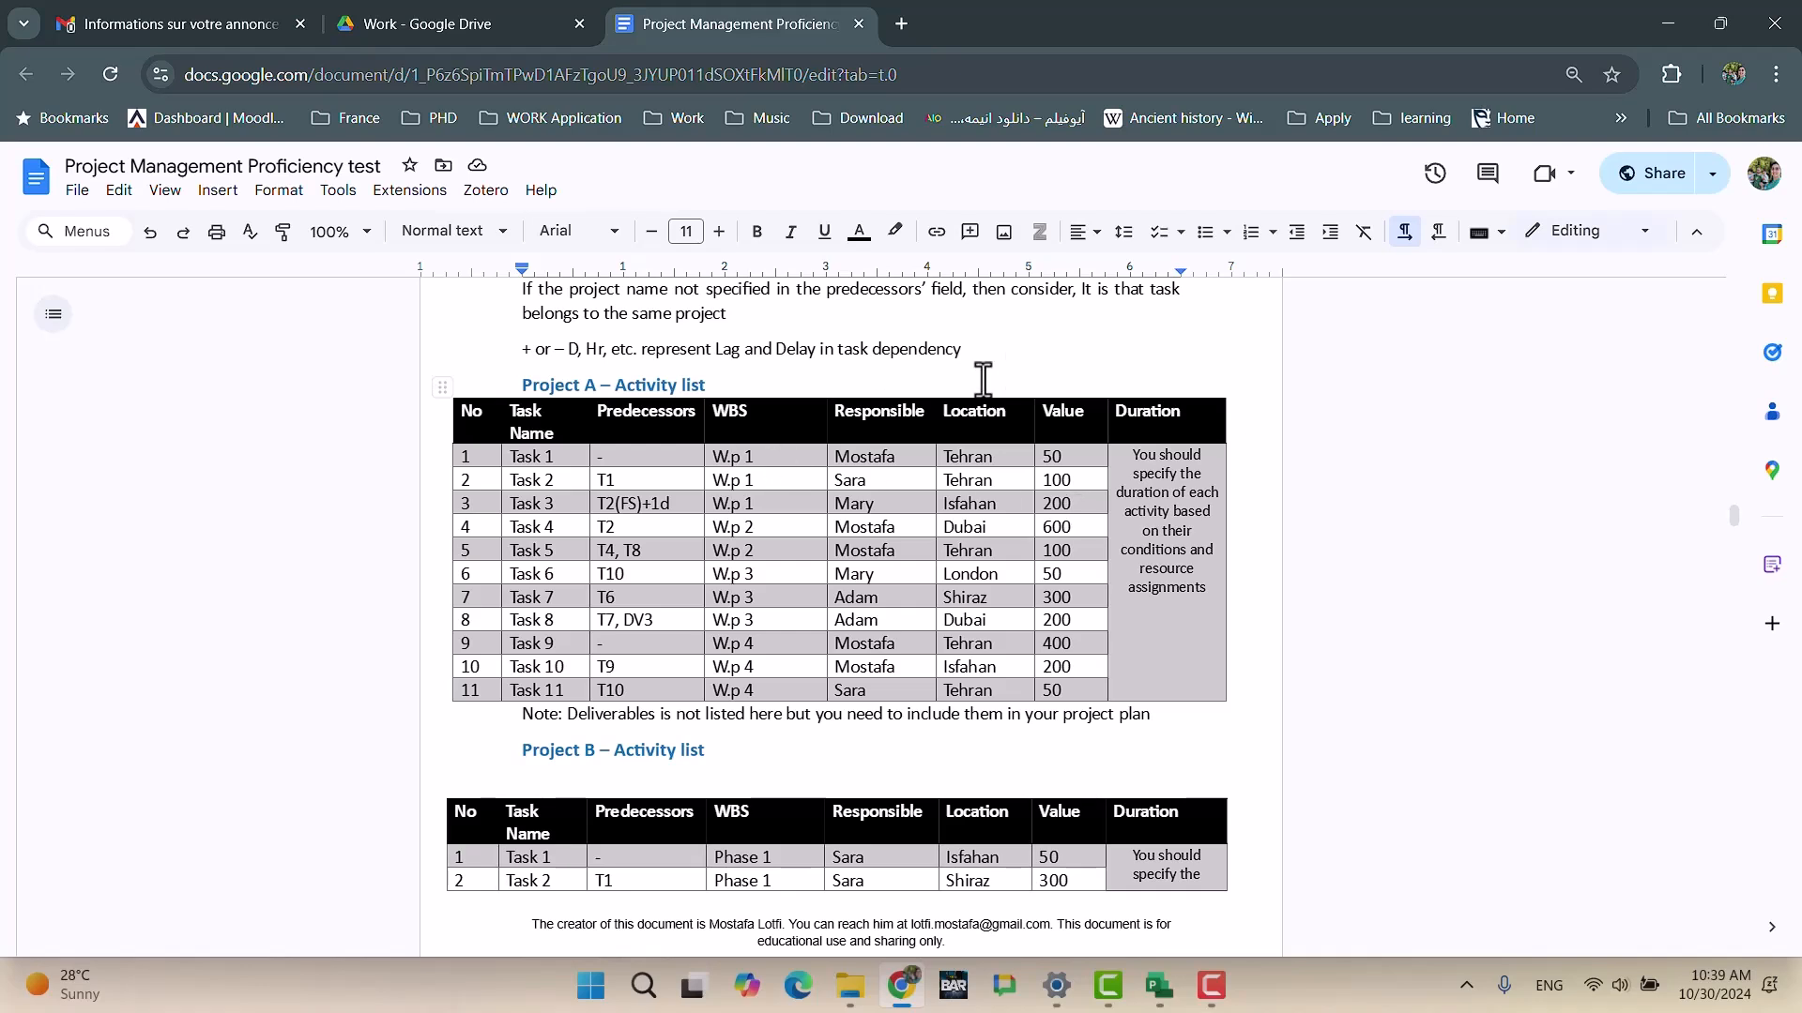
click(1076, 507)
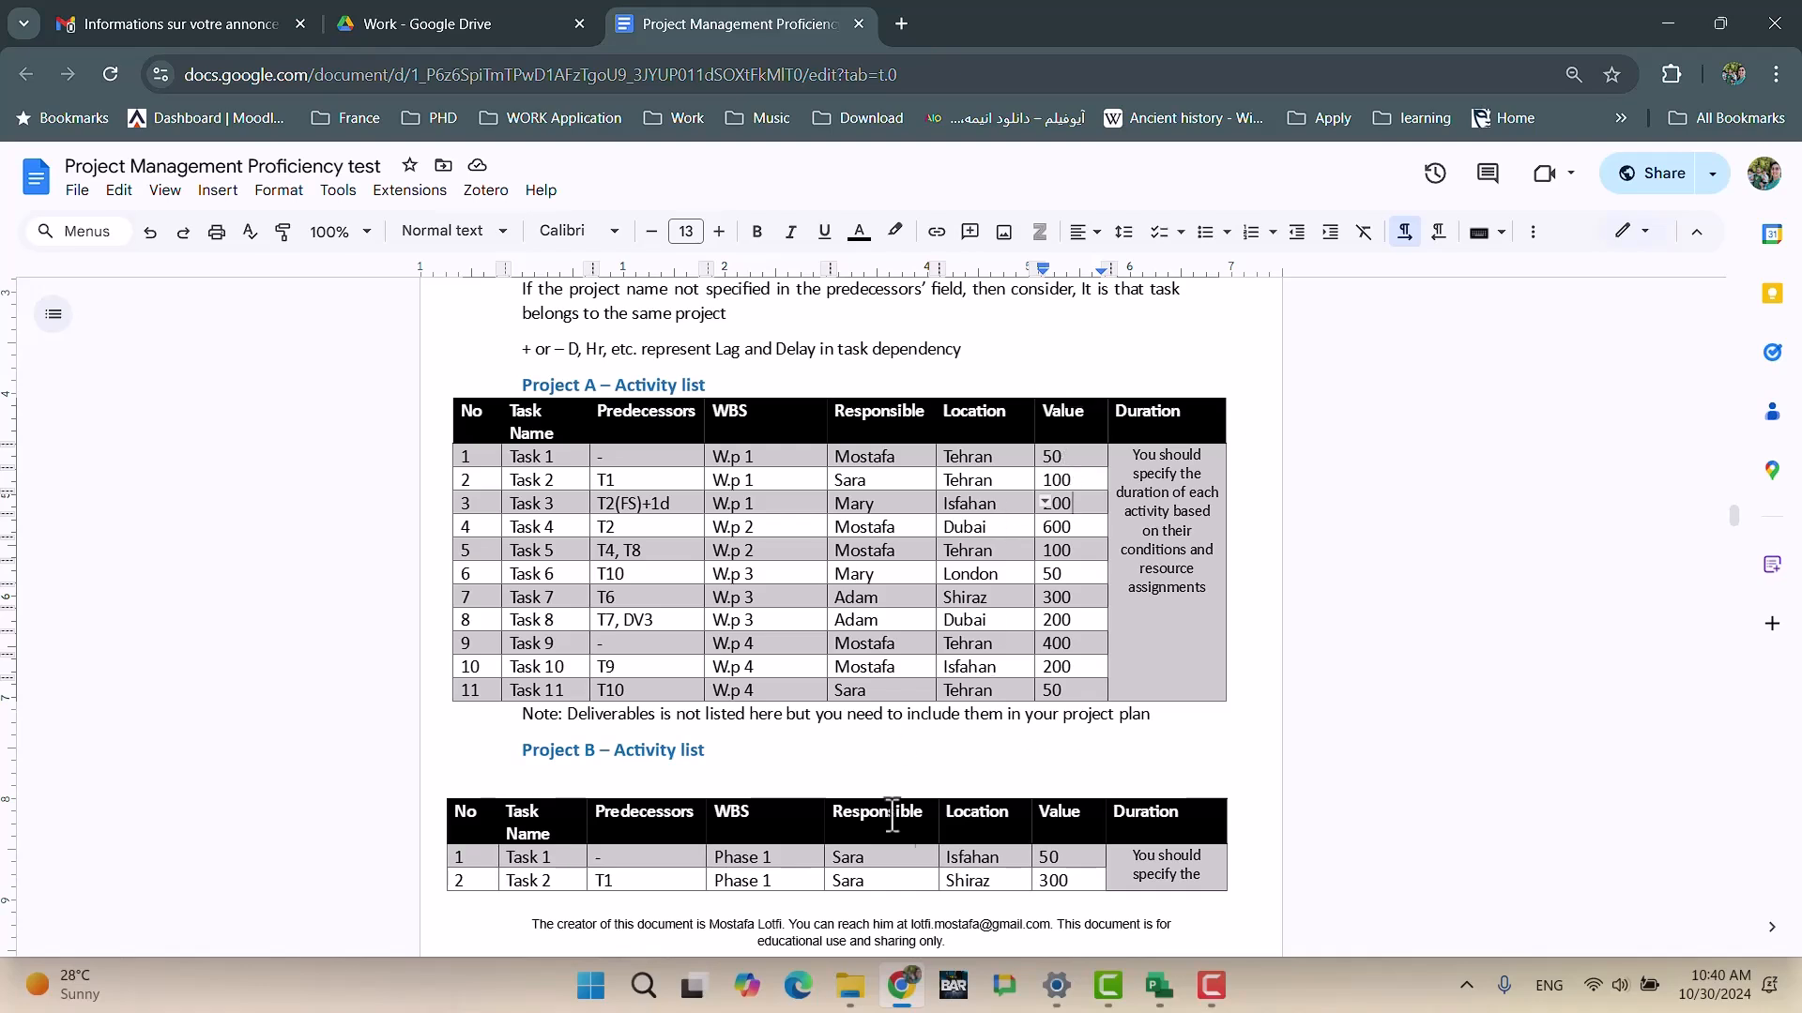
click(901, 985)
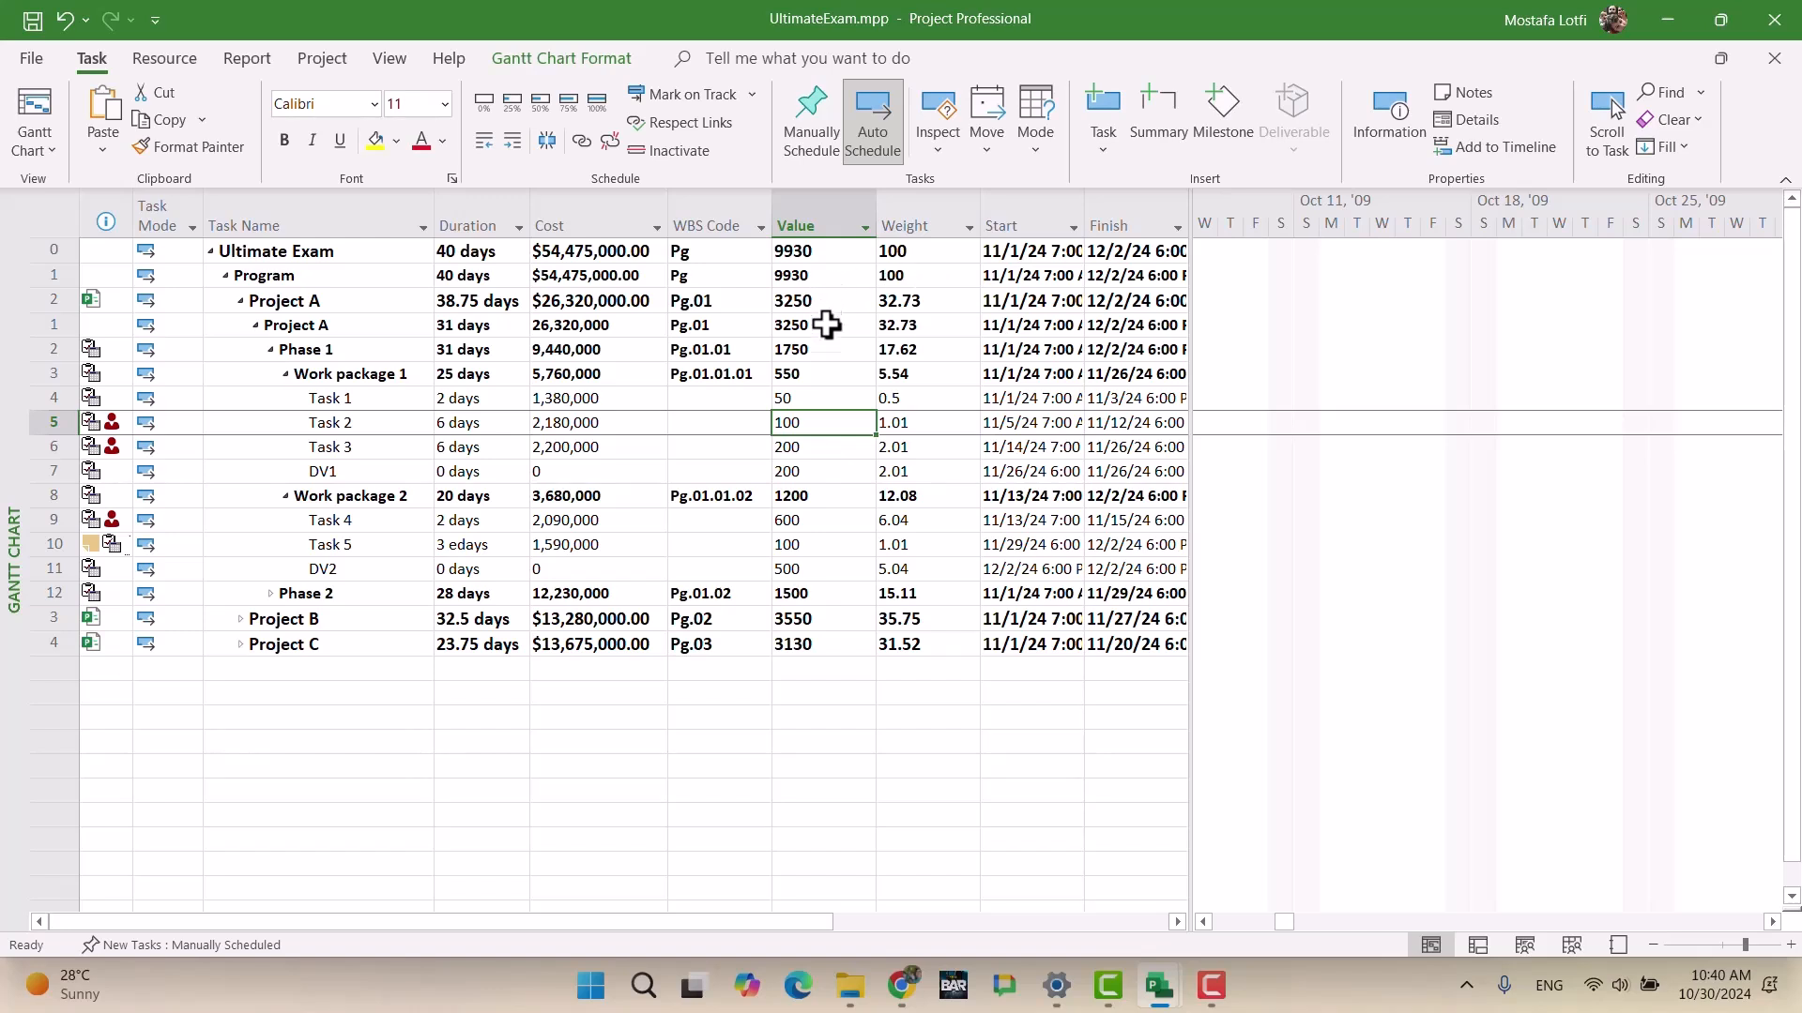
click(822, 302)
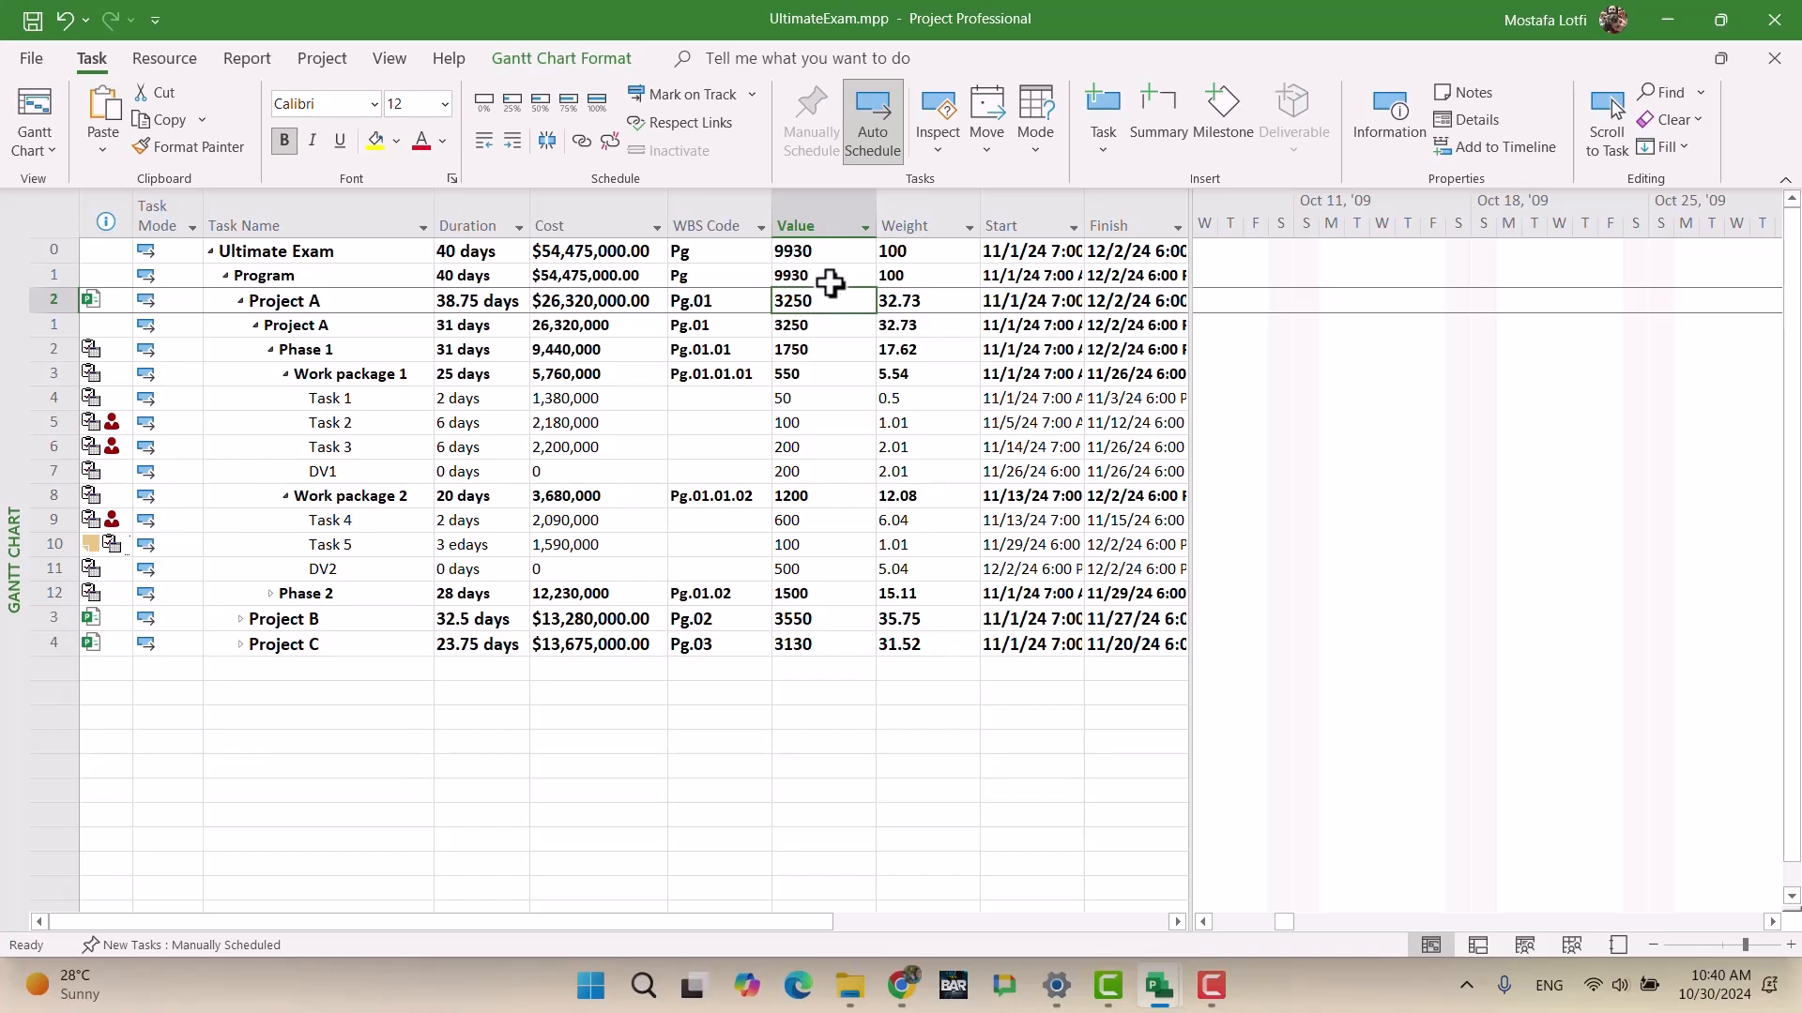
click(917, 301)
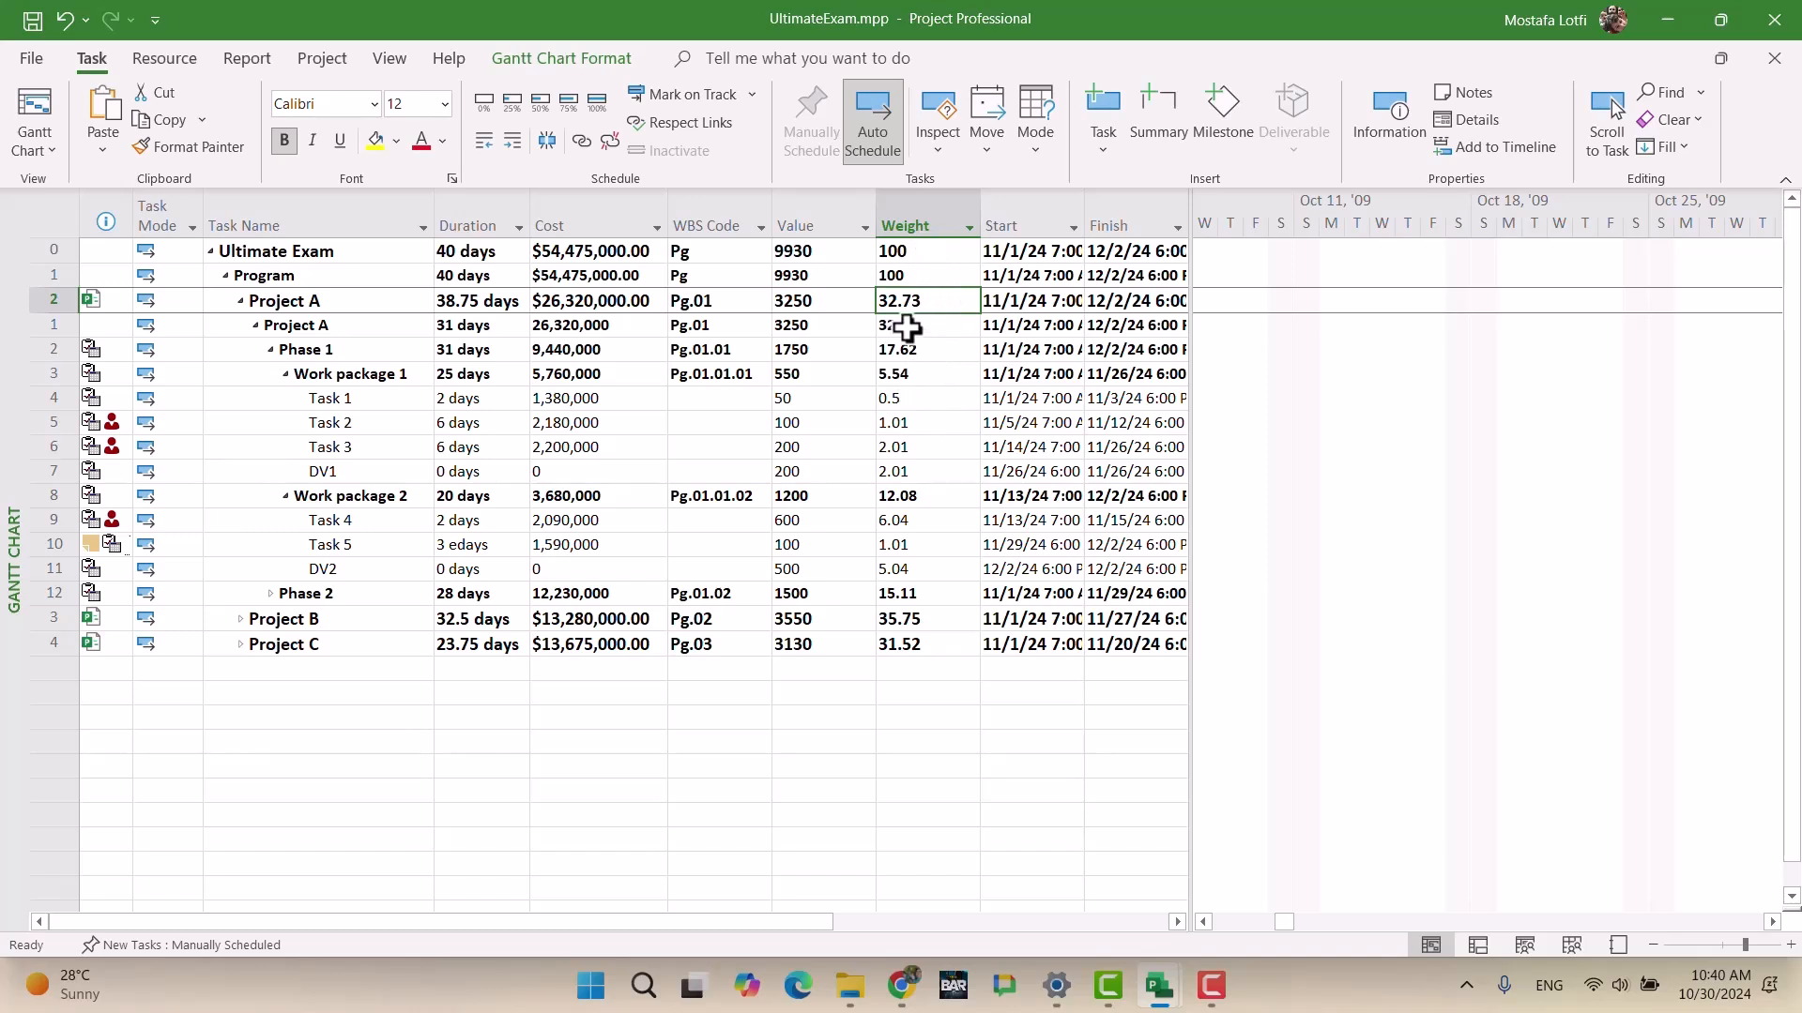
click(818, 252)
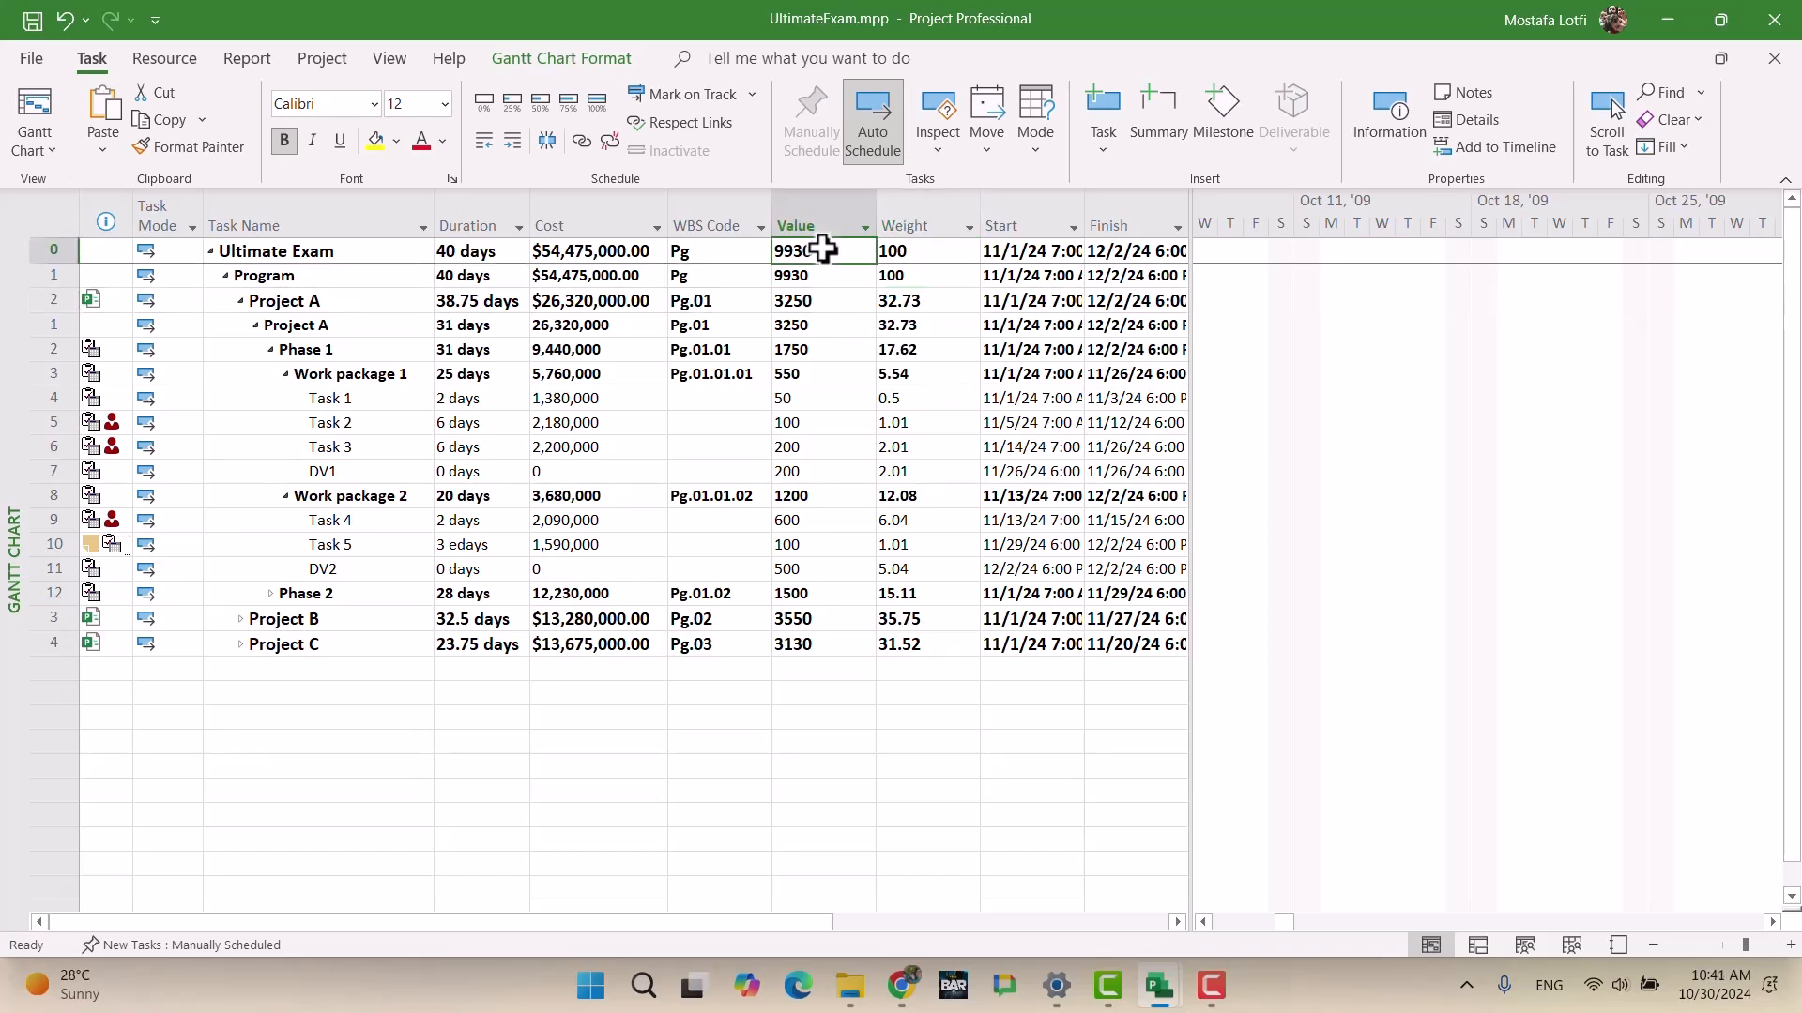
click(814, 301)
click(823, 250)
click(939, 301)
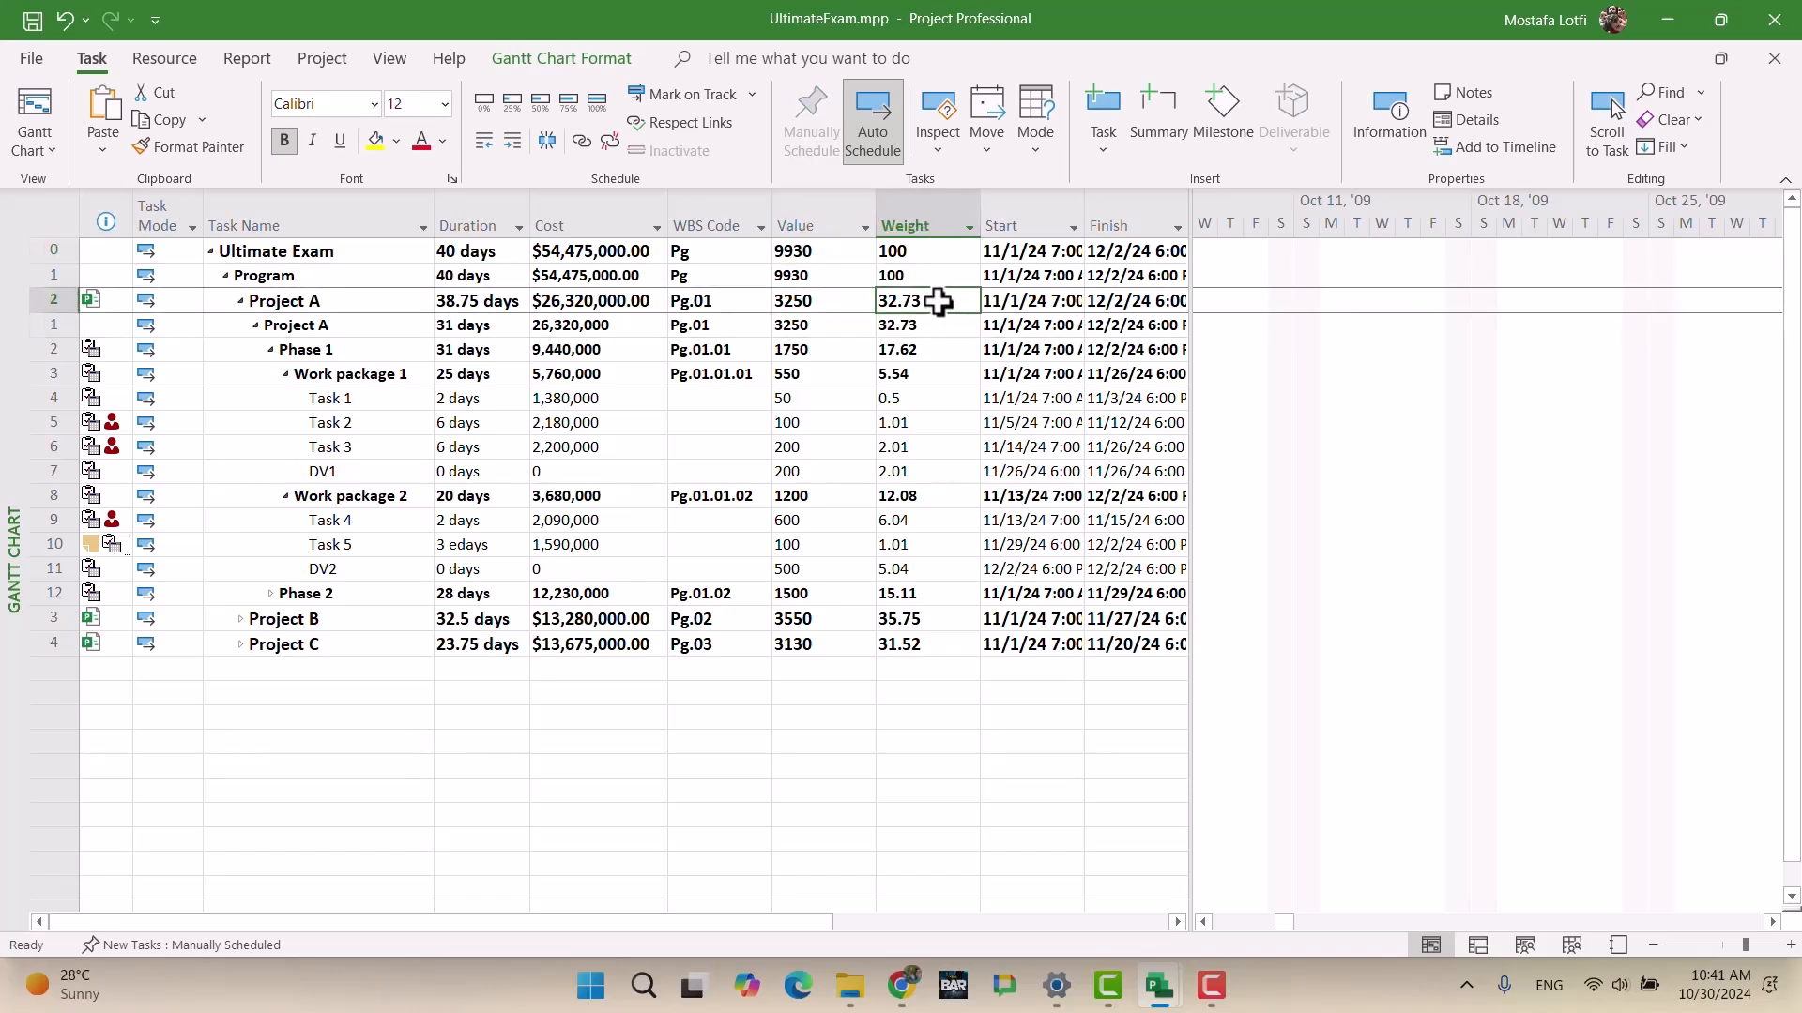
click(920, 251)
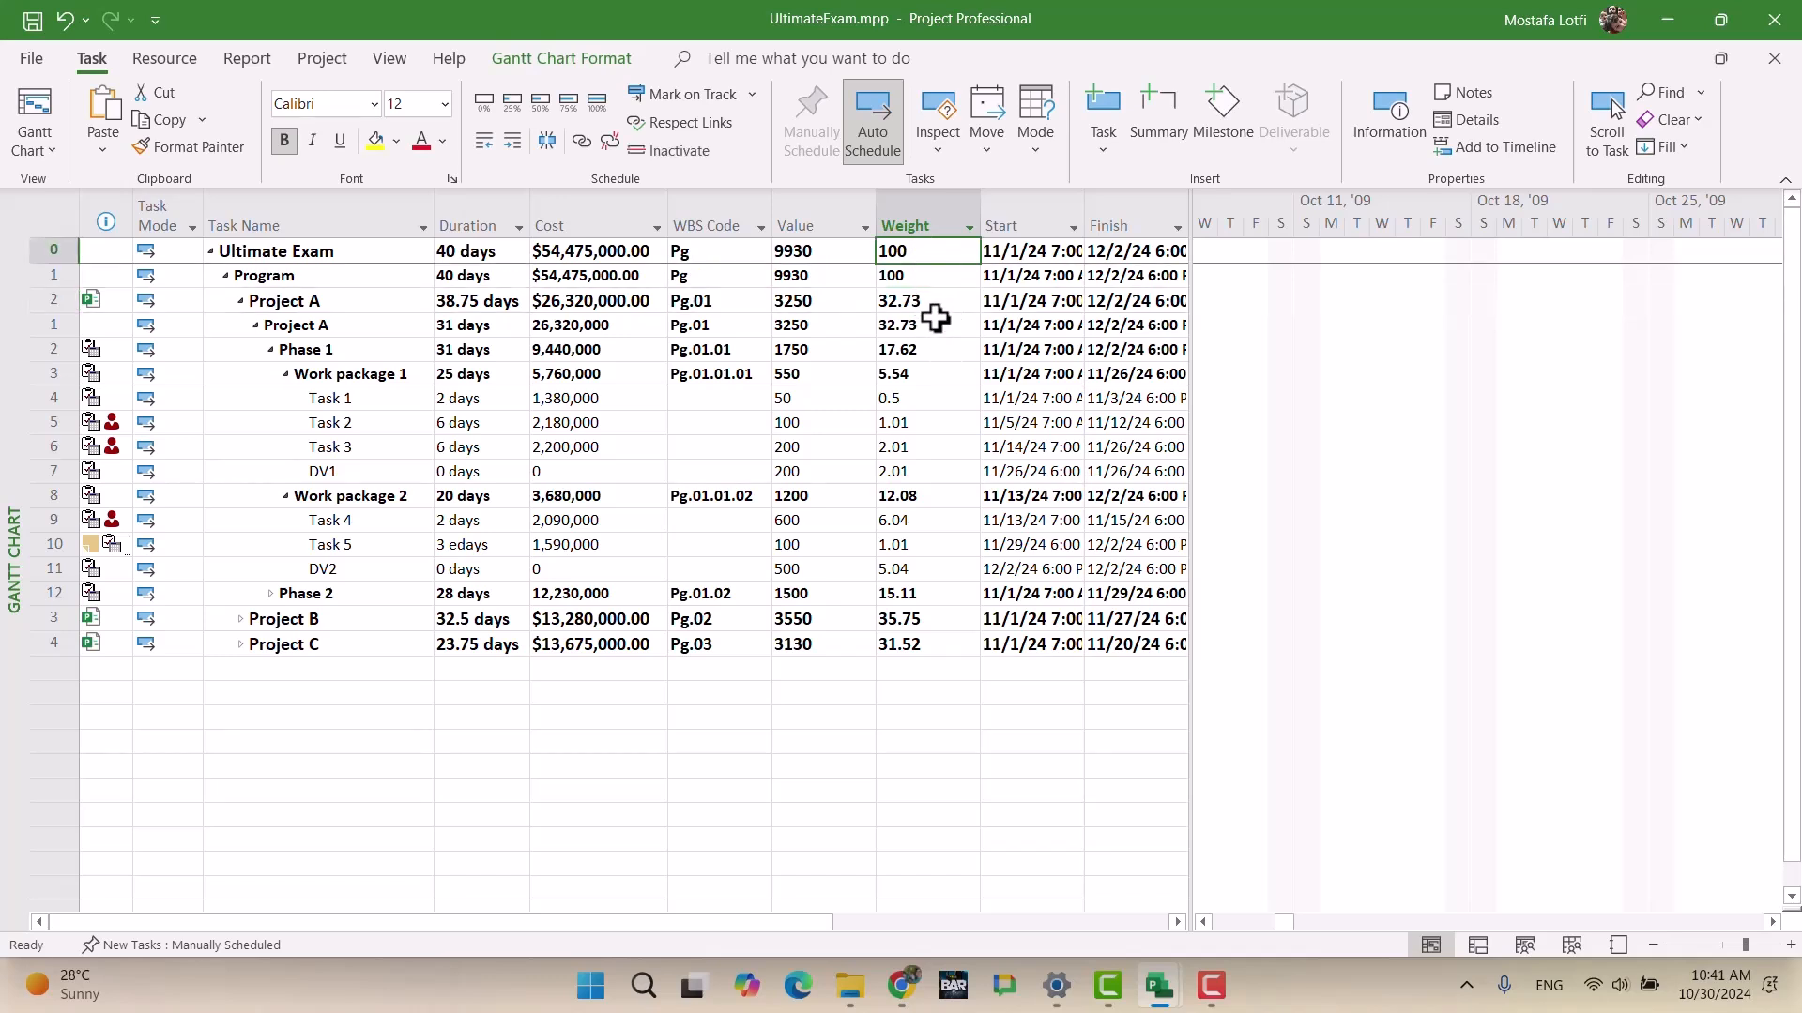
click(933, 302)
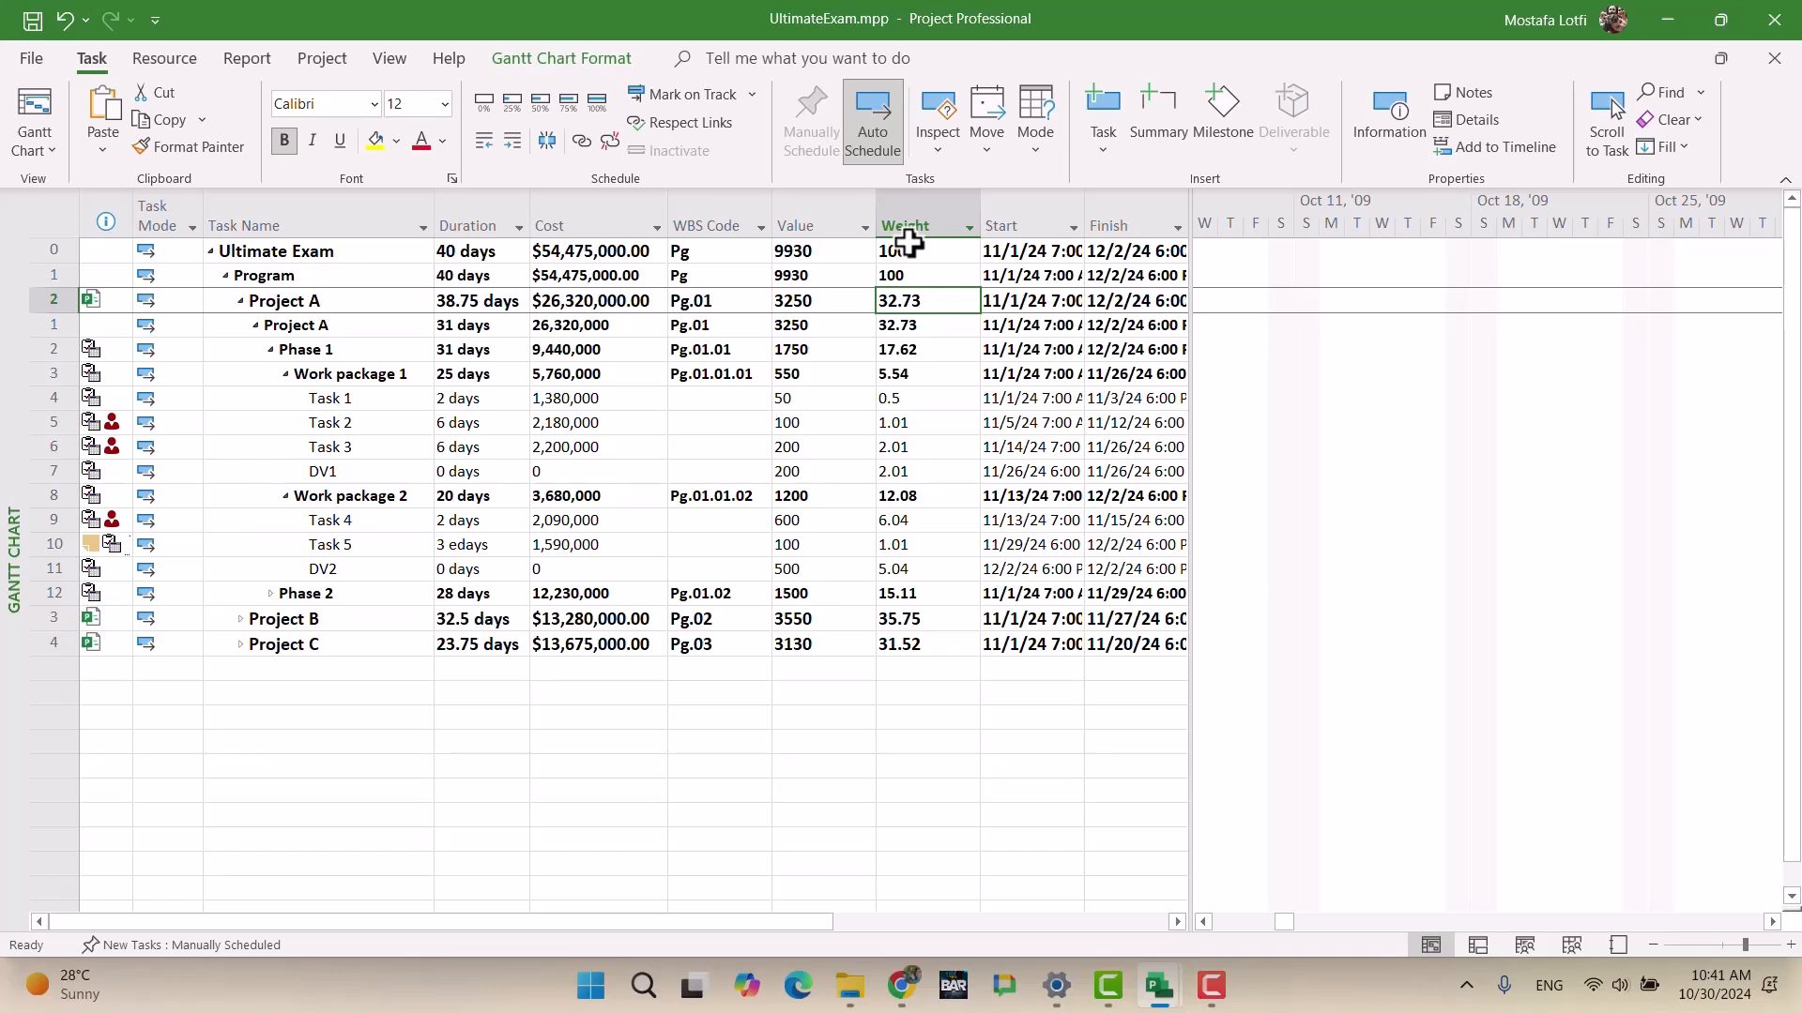
Step: Insert a widened Cost column before Start, showing the $54,475,000.00 total
drag(1190, 301, 1432, 313)
click(1020, 202)
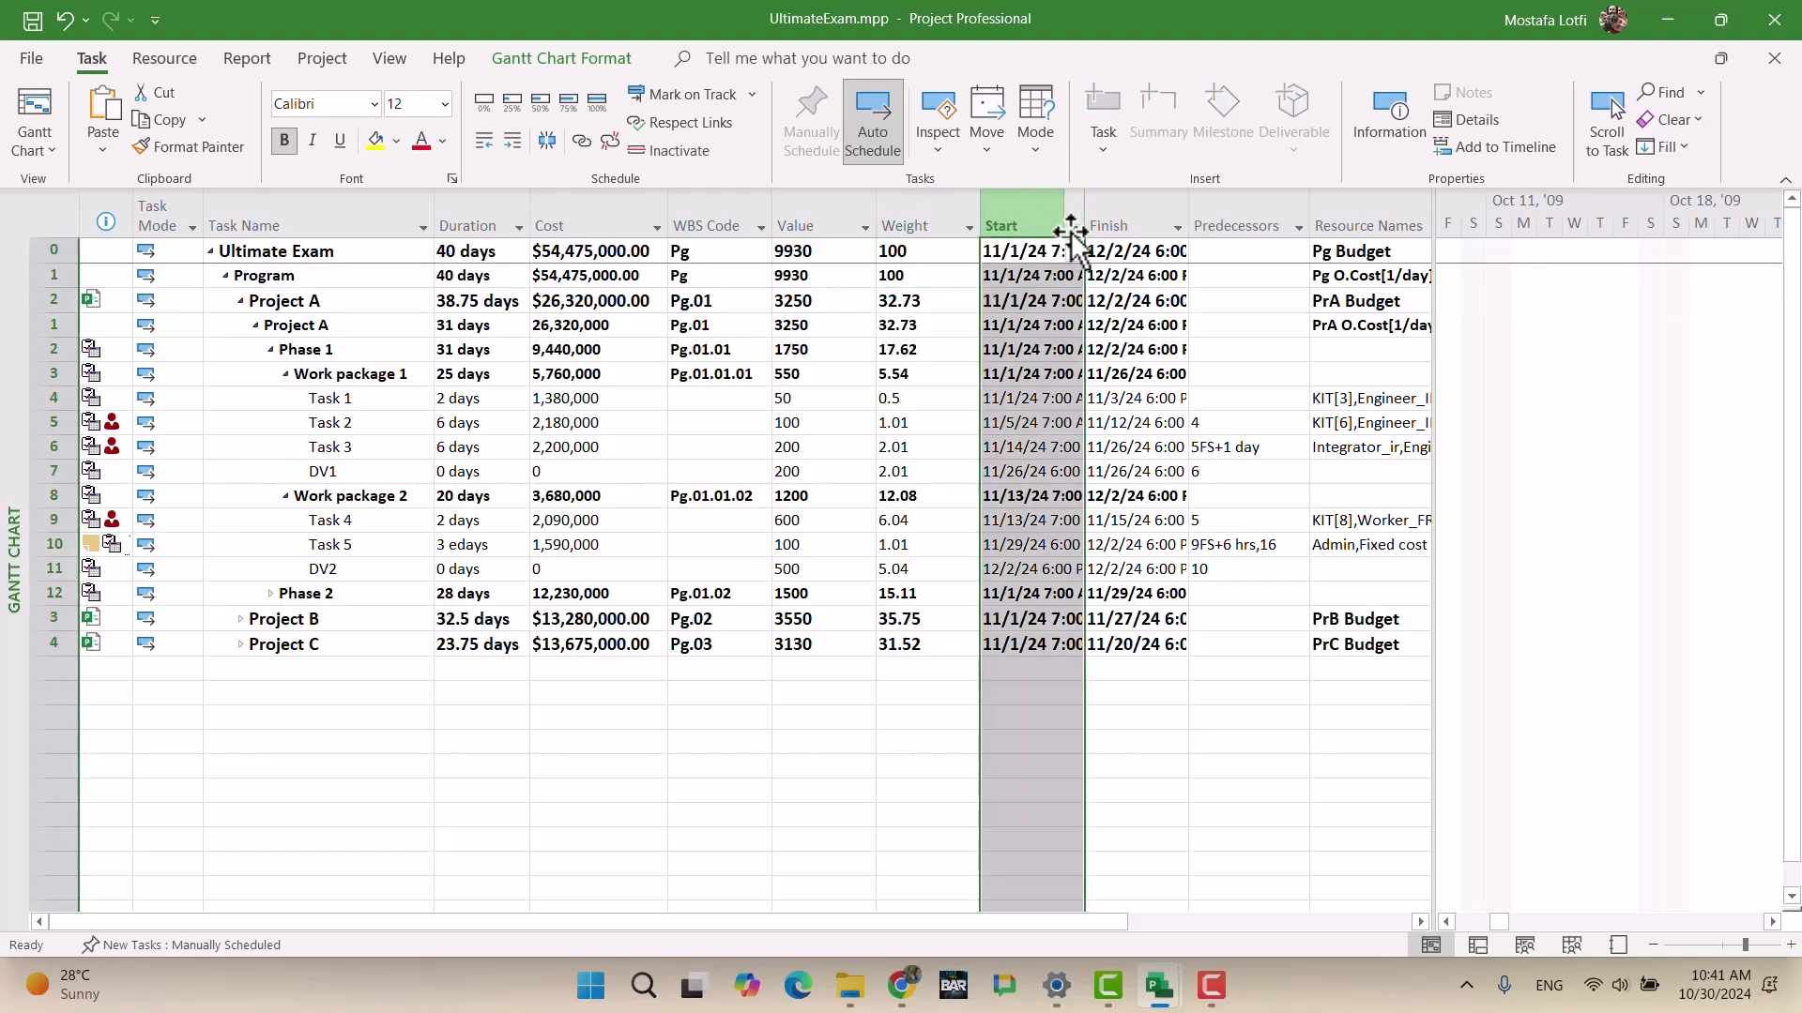
key(Insert)
text(cost)
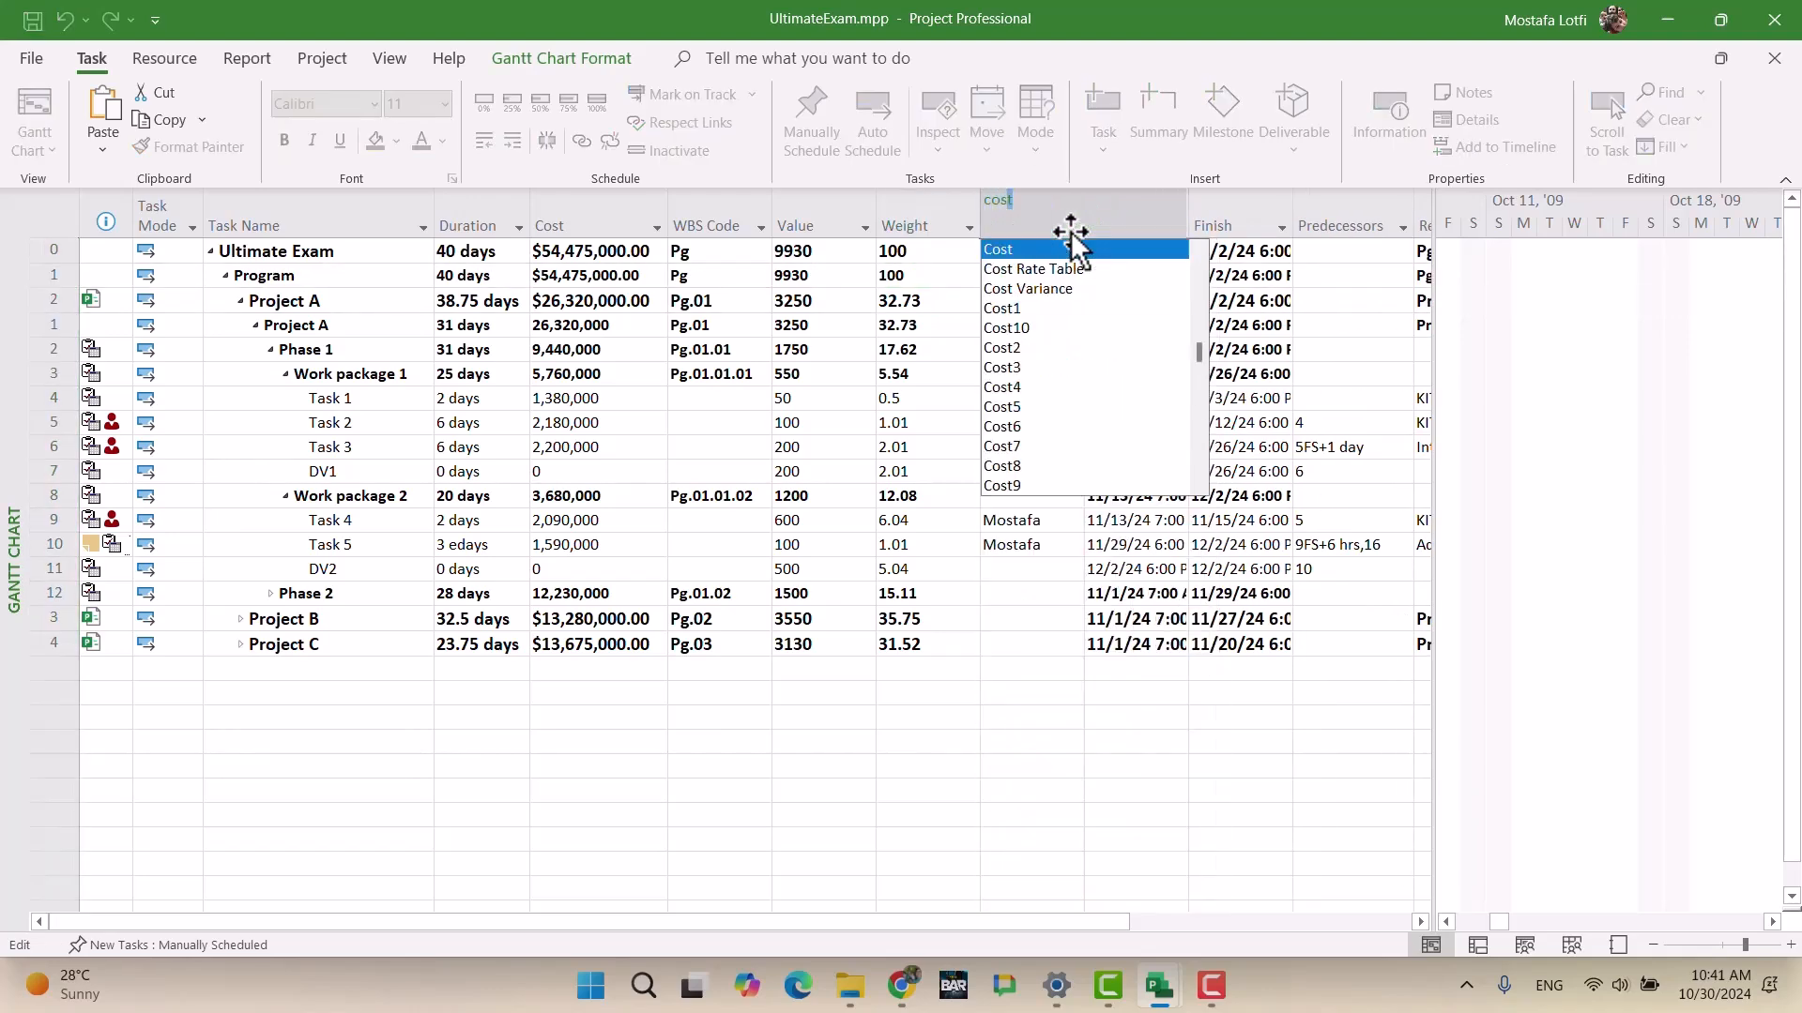
key(Return)
click(1053, 217)
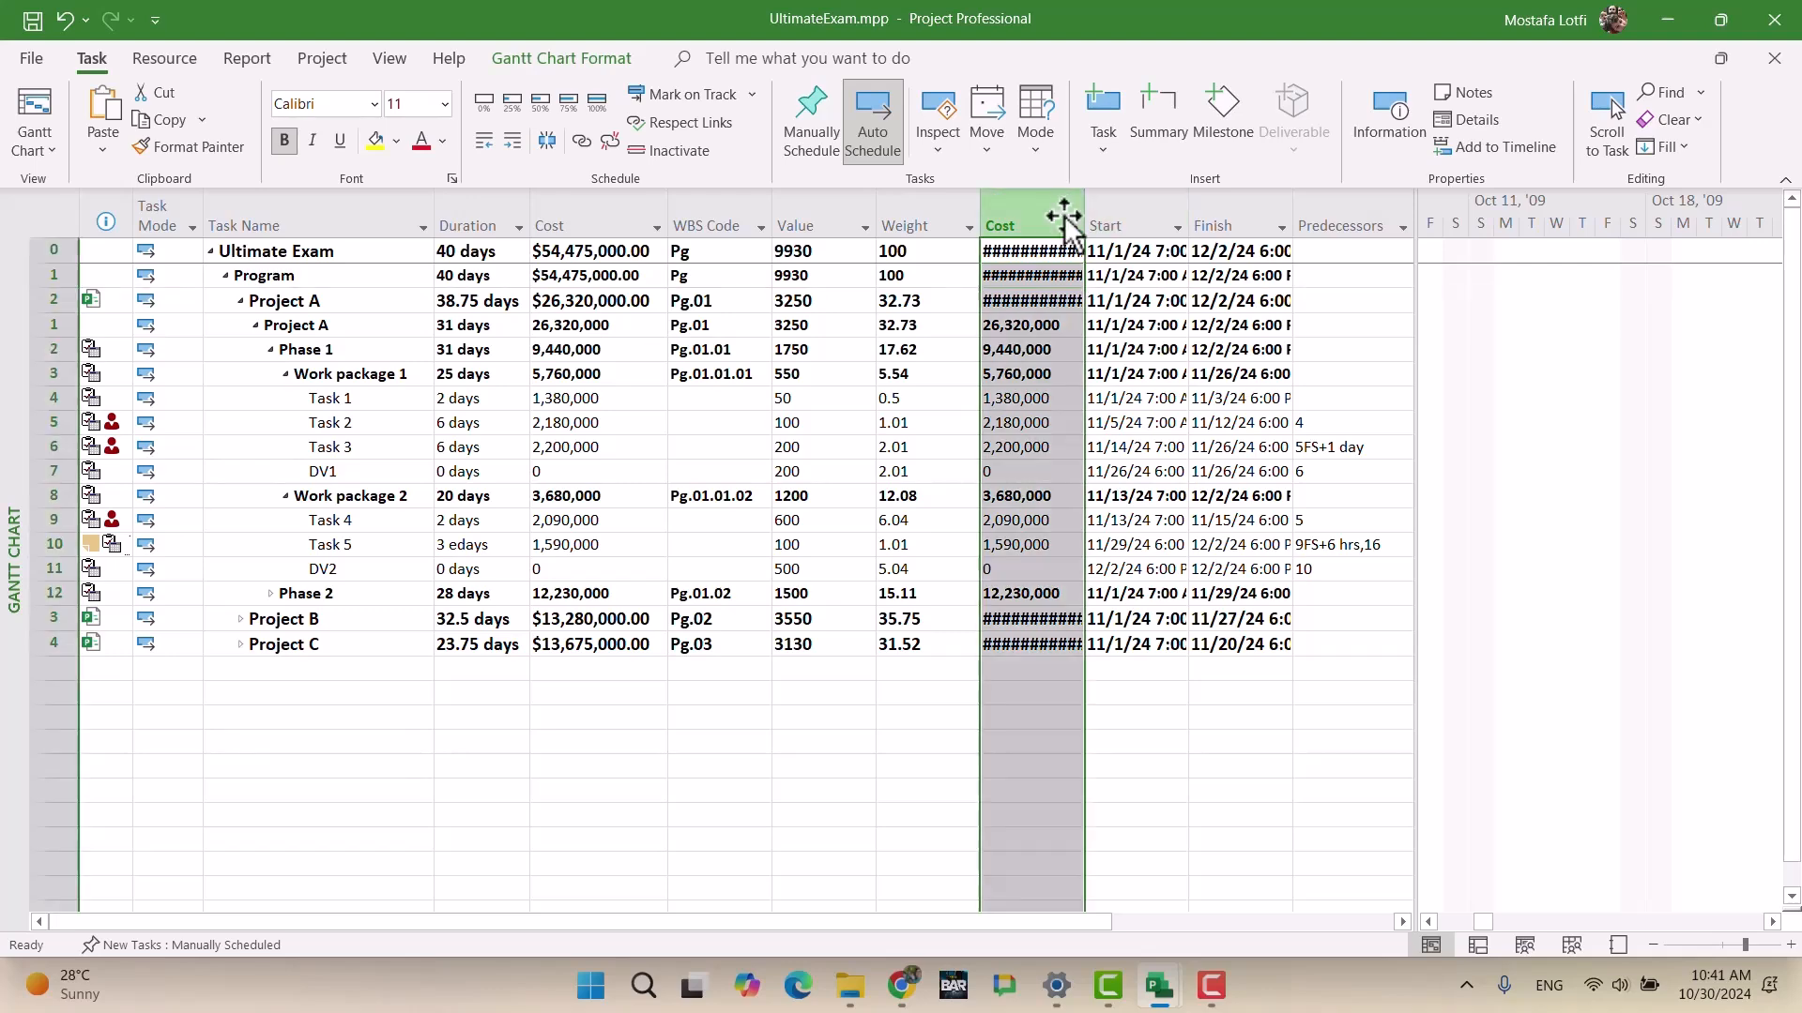
click(1094, 218)
drag(1086, 224, 1135, 223)
click(1168, 646)
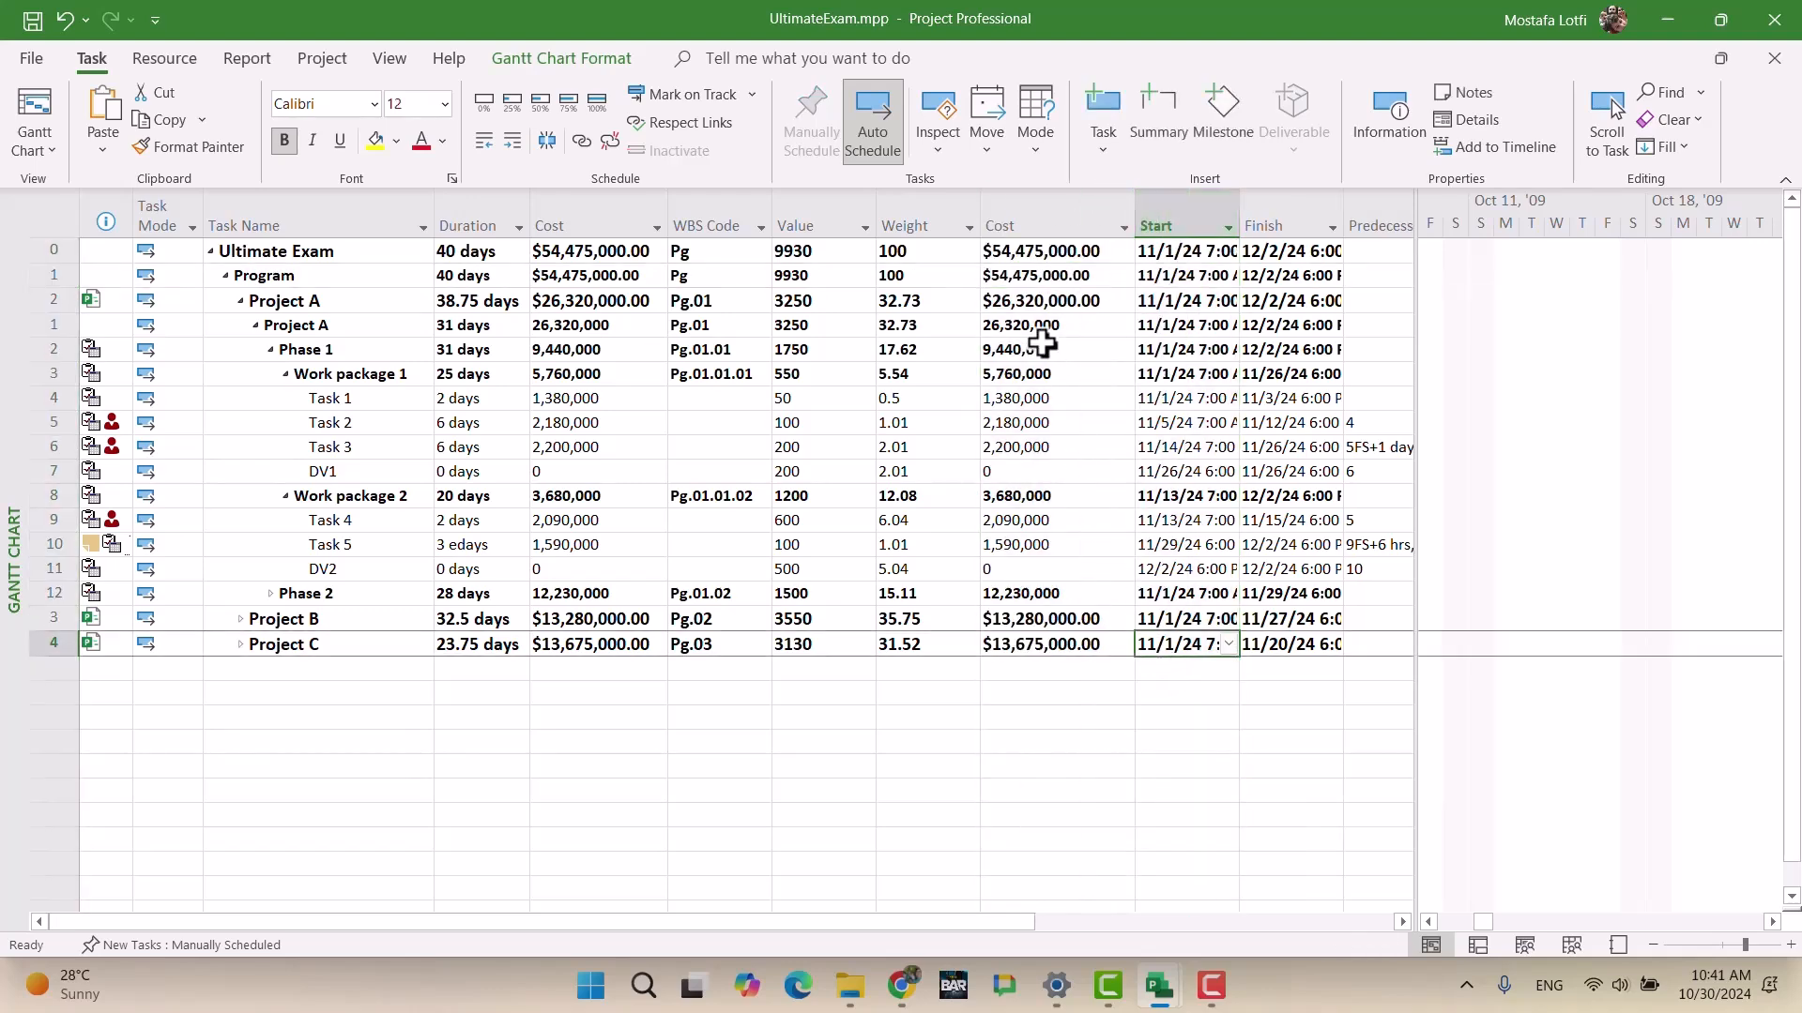
click(1072, 250)
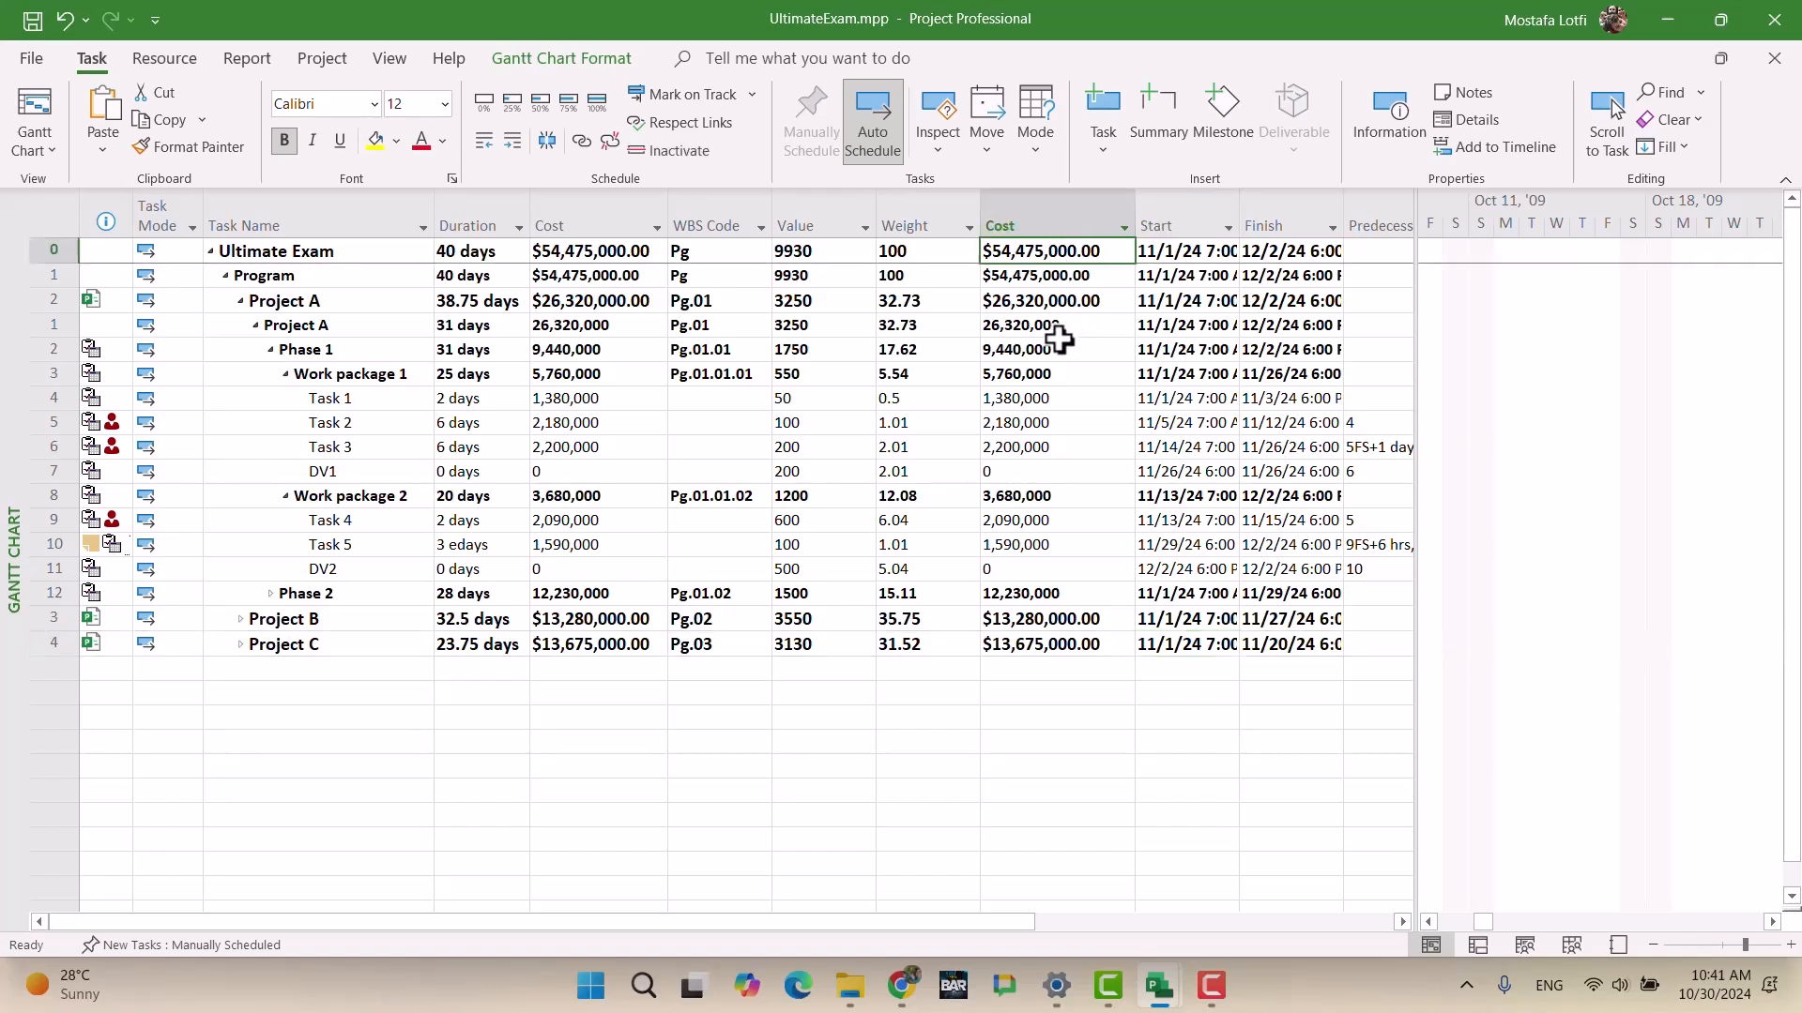
Step: Insert an empty Cost1 column before Start
click(1168, 212)
key(Insert)
text(cost)
key(Down)
key(Down)
key(Down)
key(Return)
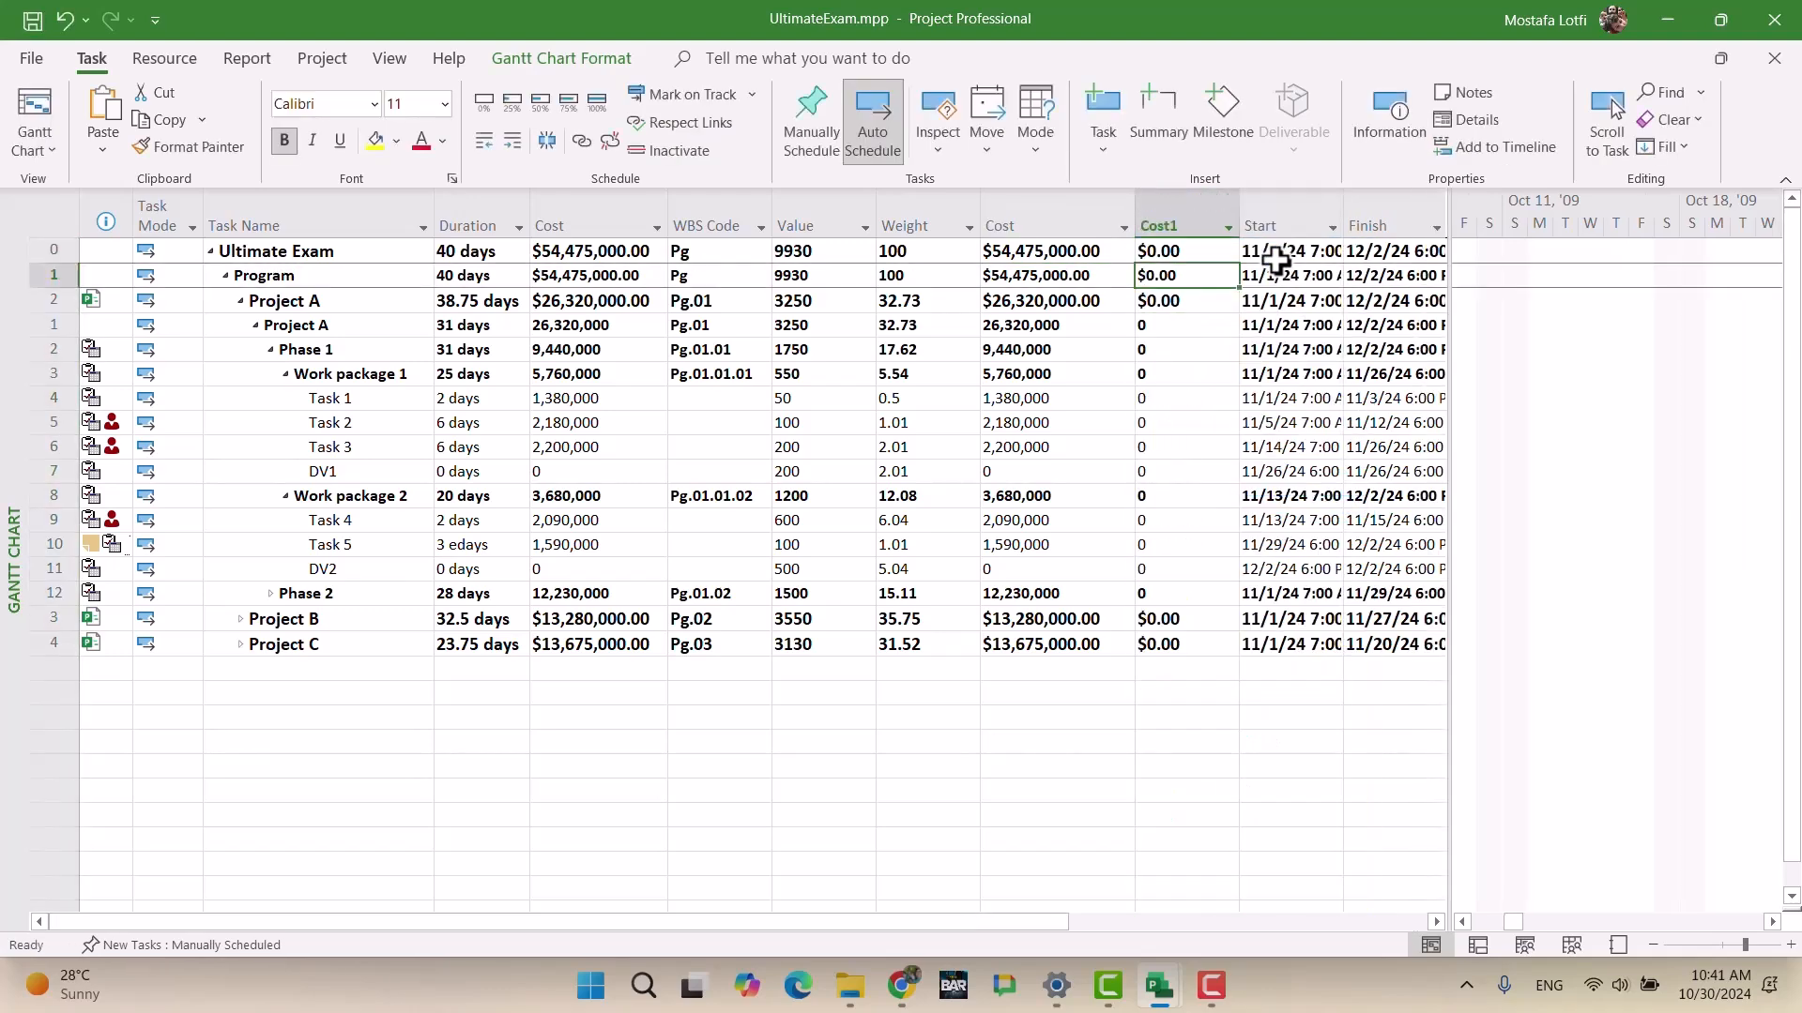
Step: Give Cost1 the formula [Cost]/54475000, with summary rows using the formula
right_click(1164, 216)
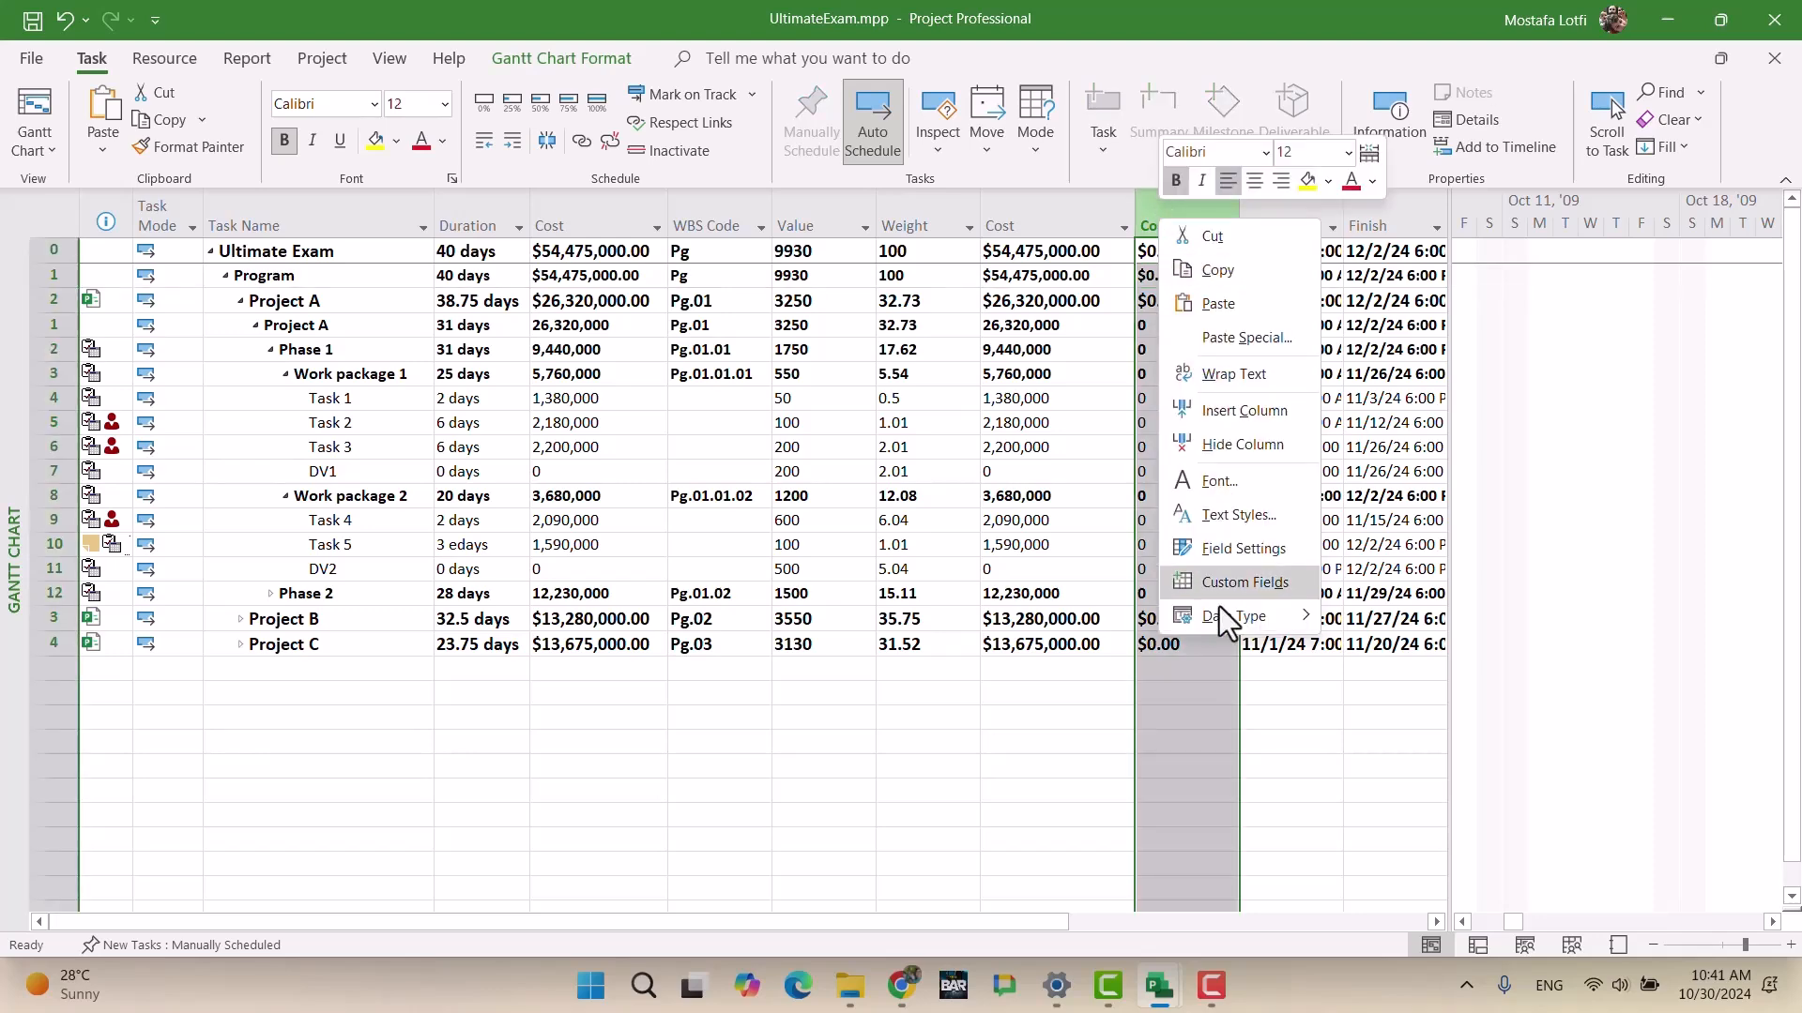
click(1215, 591)
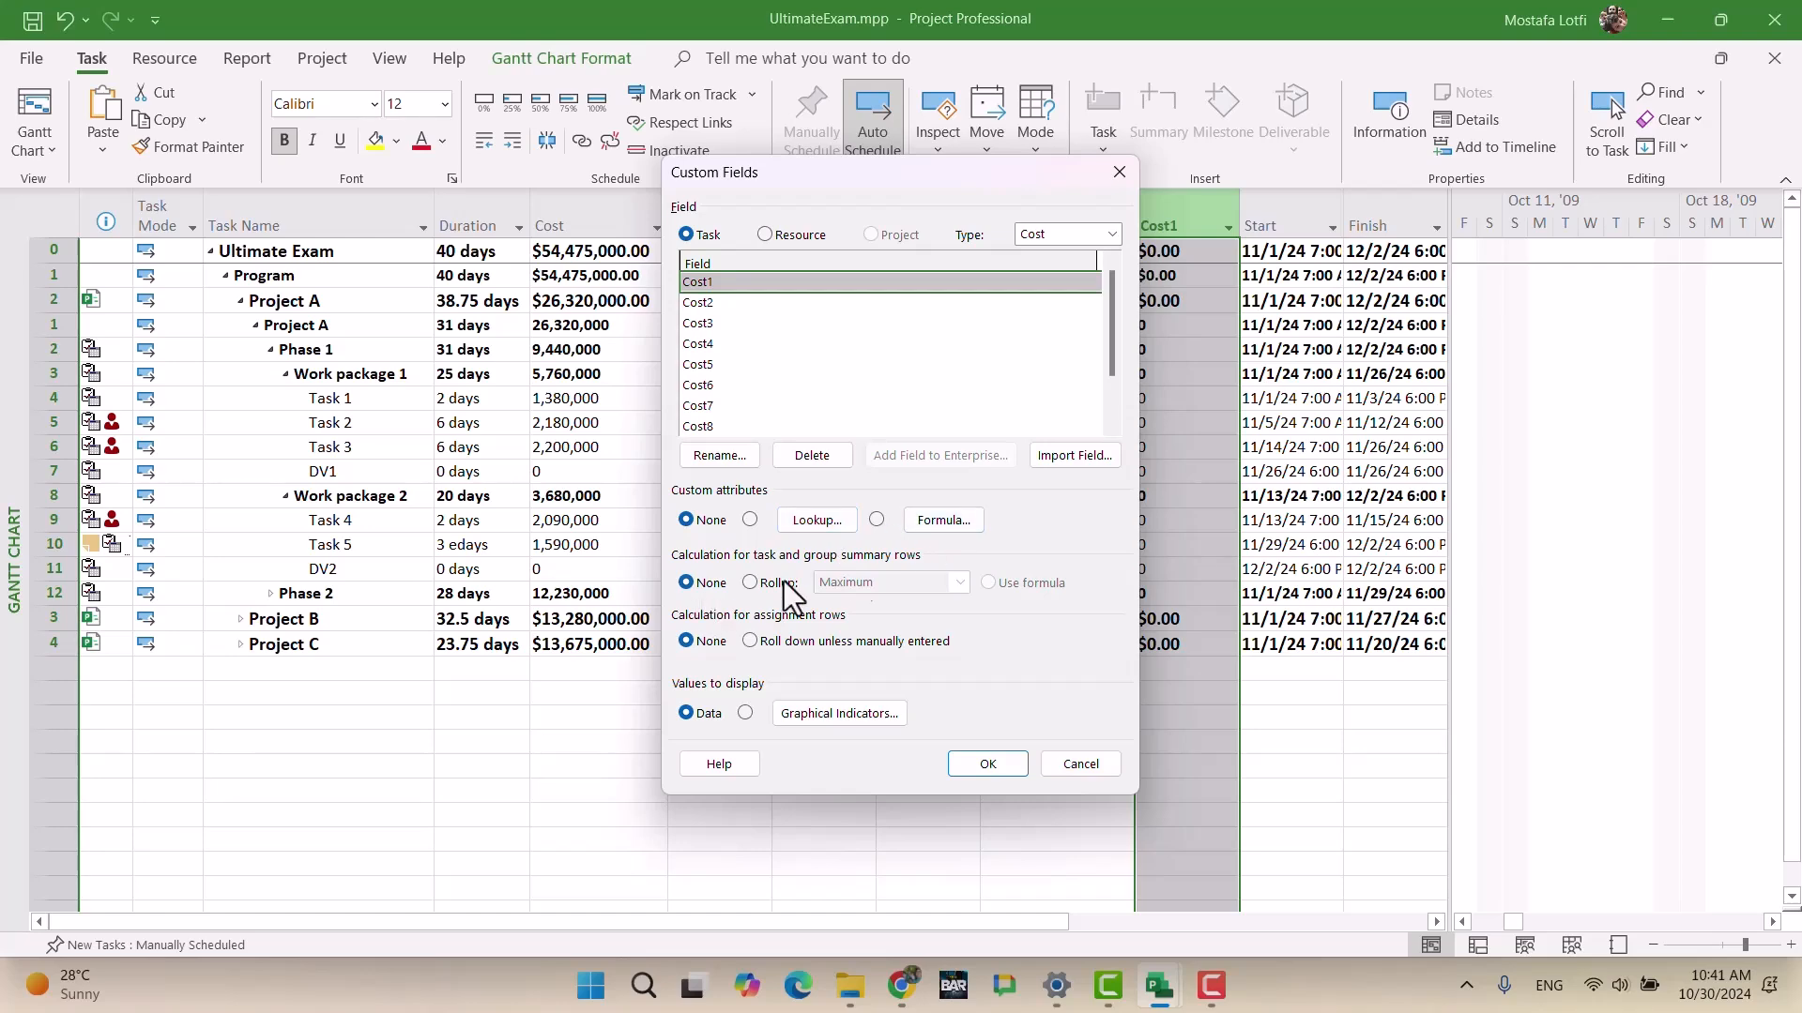
click(944, 520)
click(770, 553)
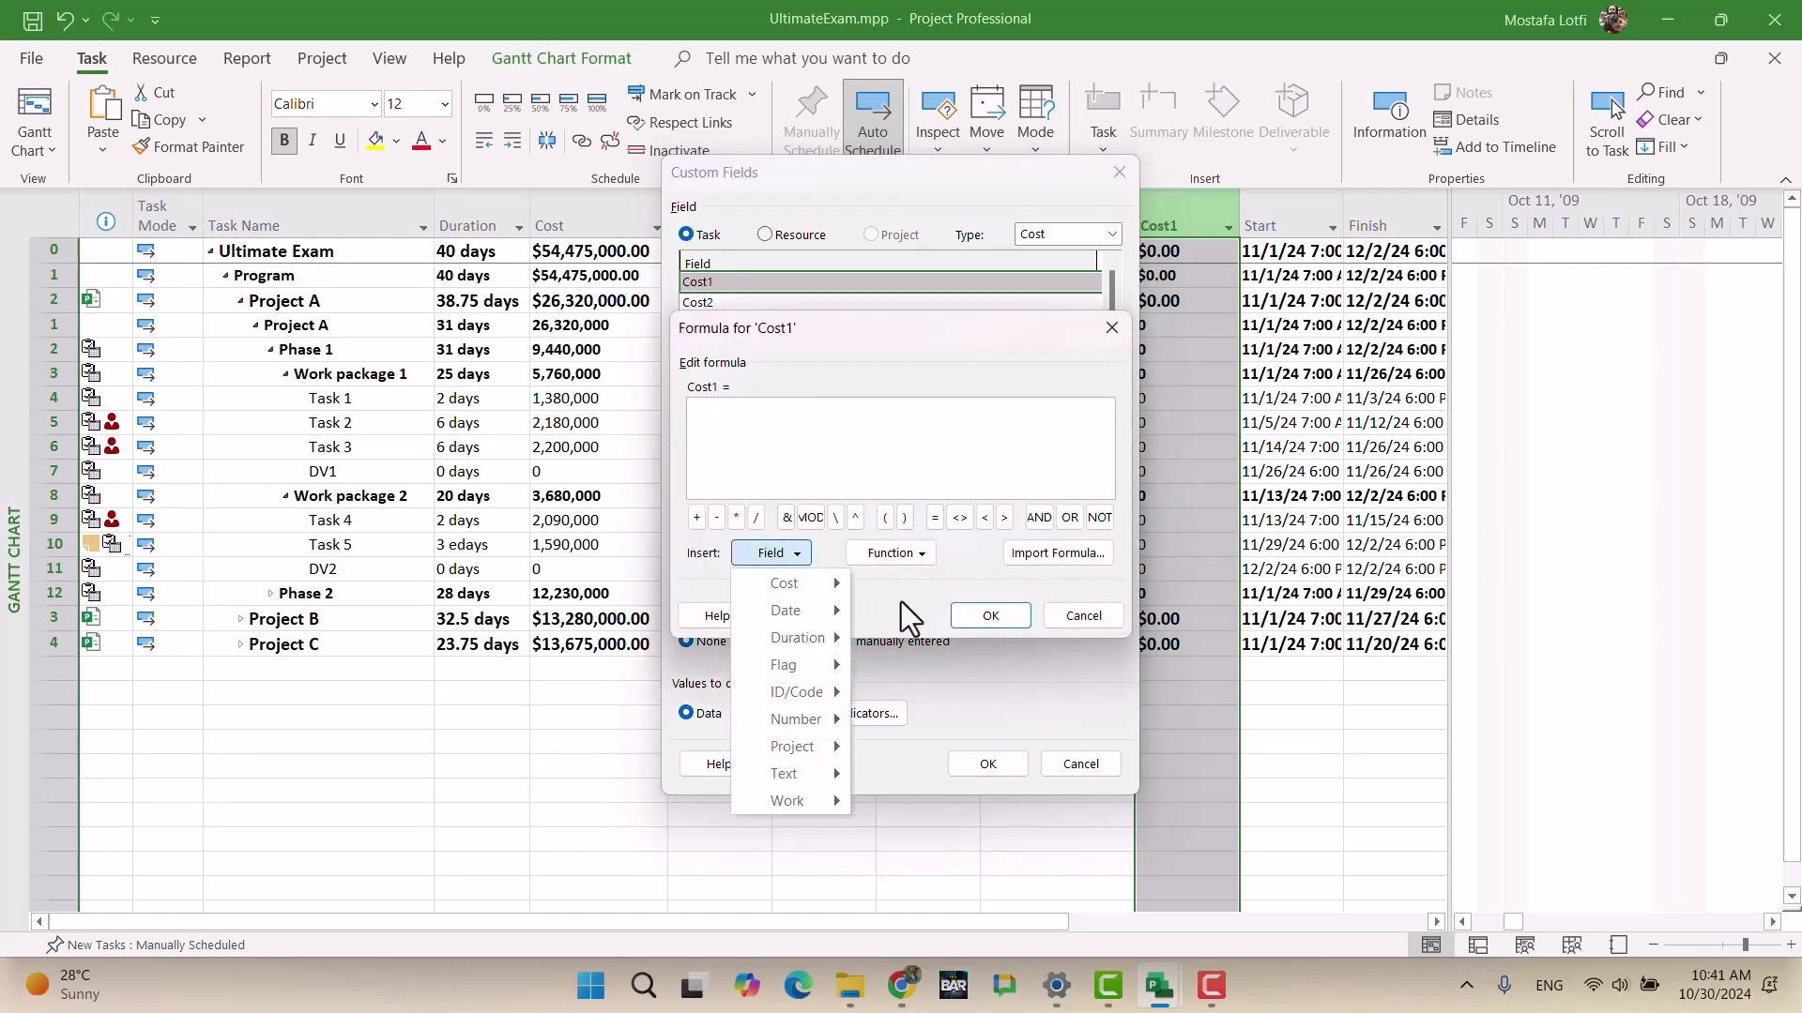
mouse_move(814, 585)
mouse_move(999, 566)
click(977, 481)
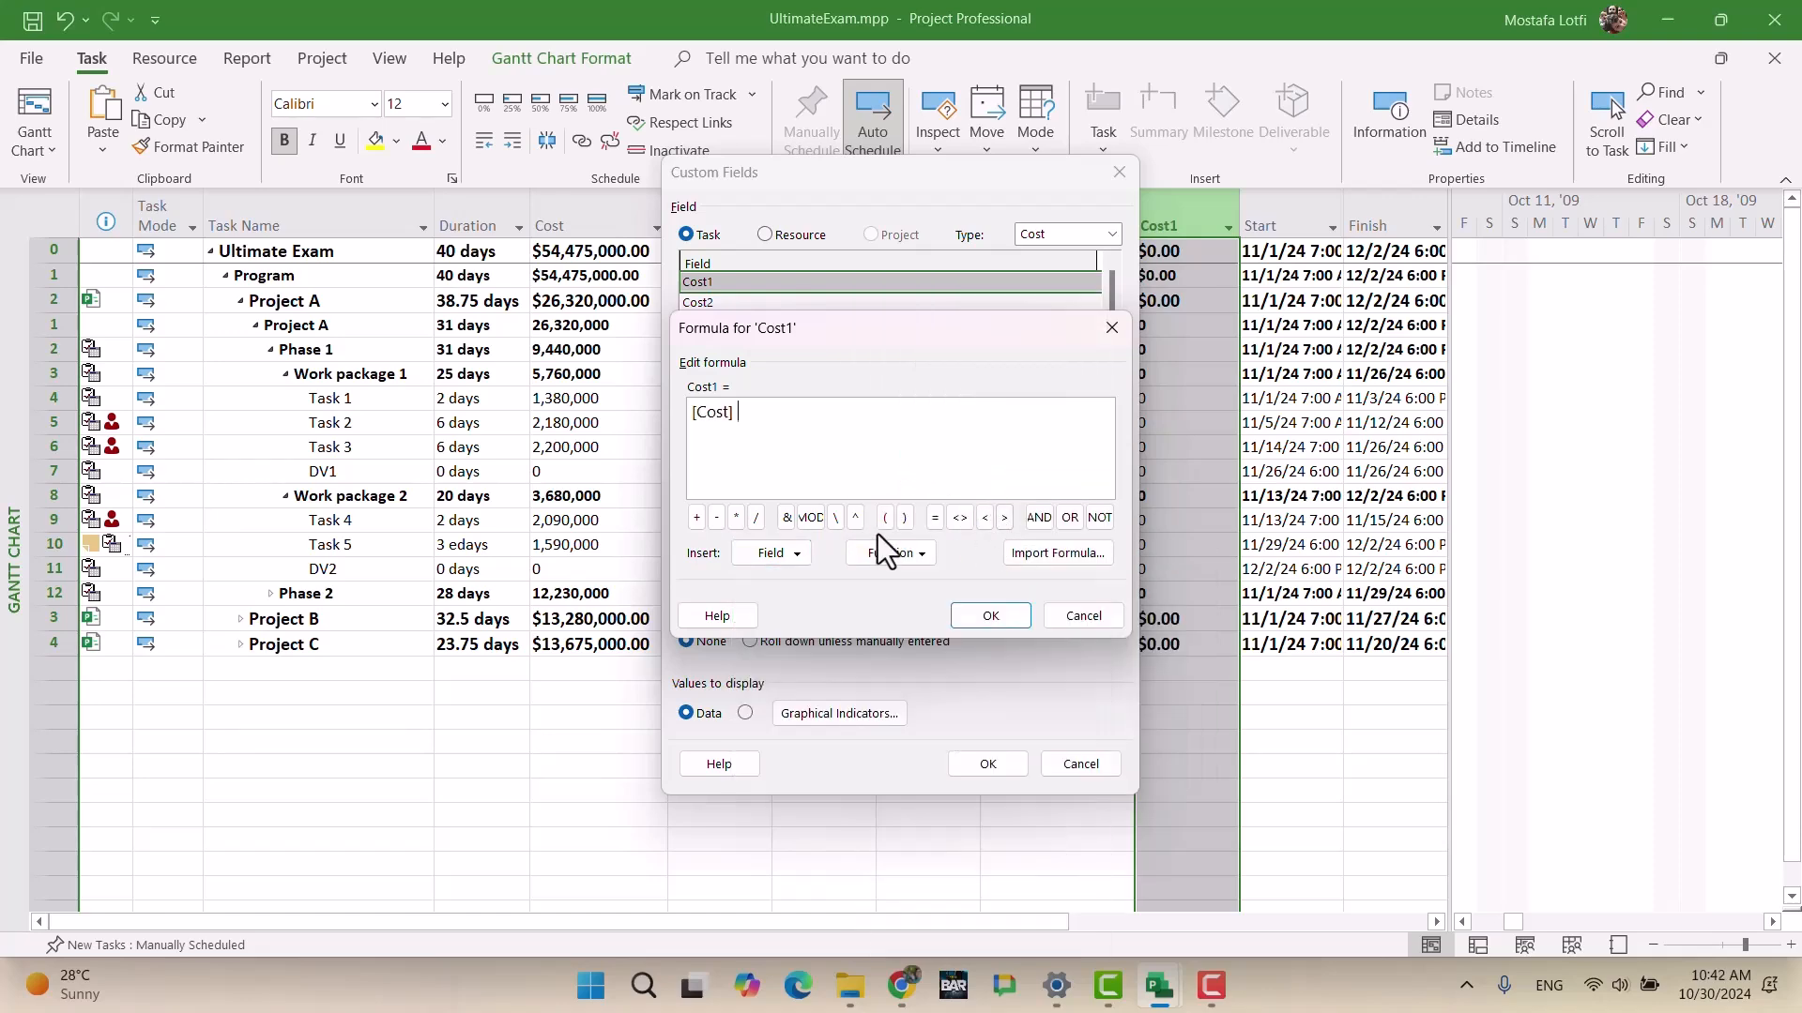
text(/54)
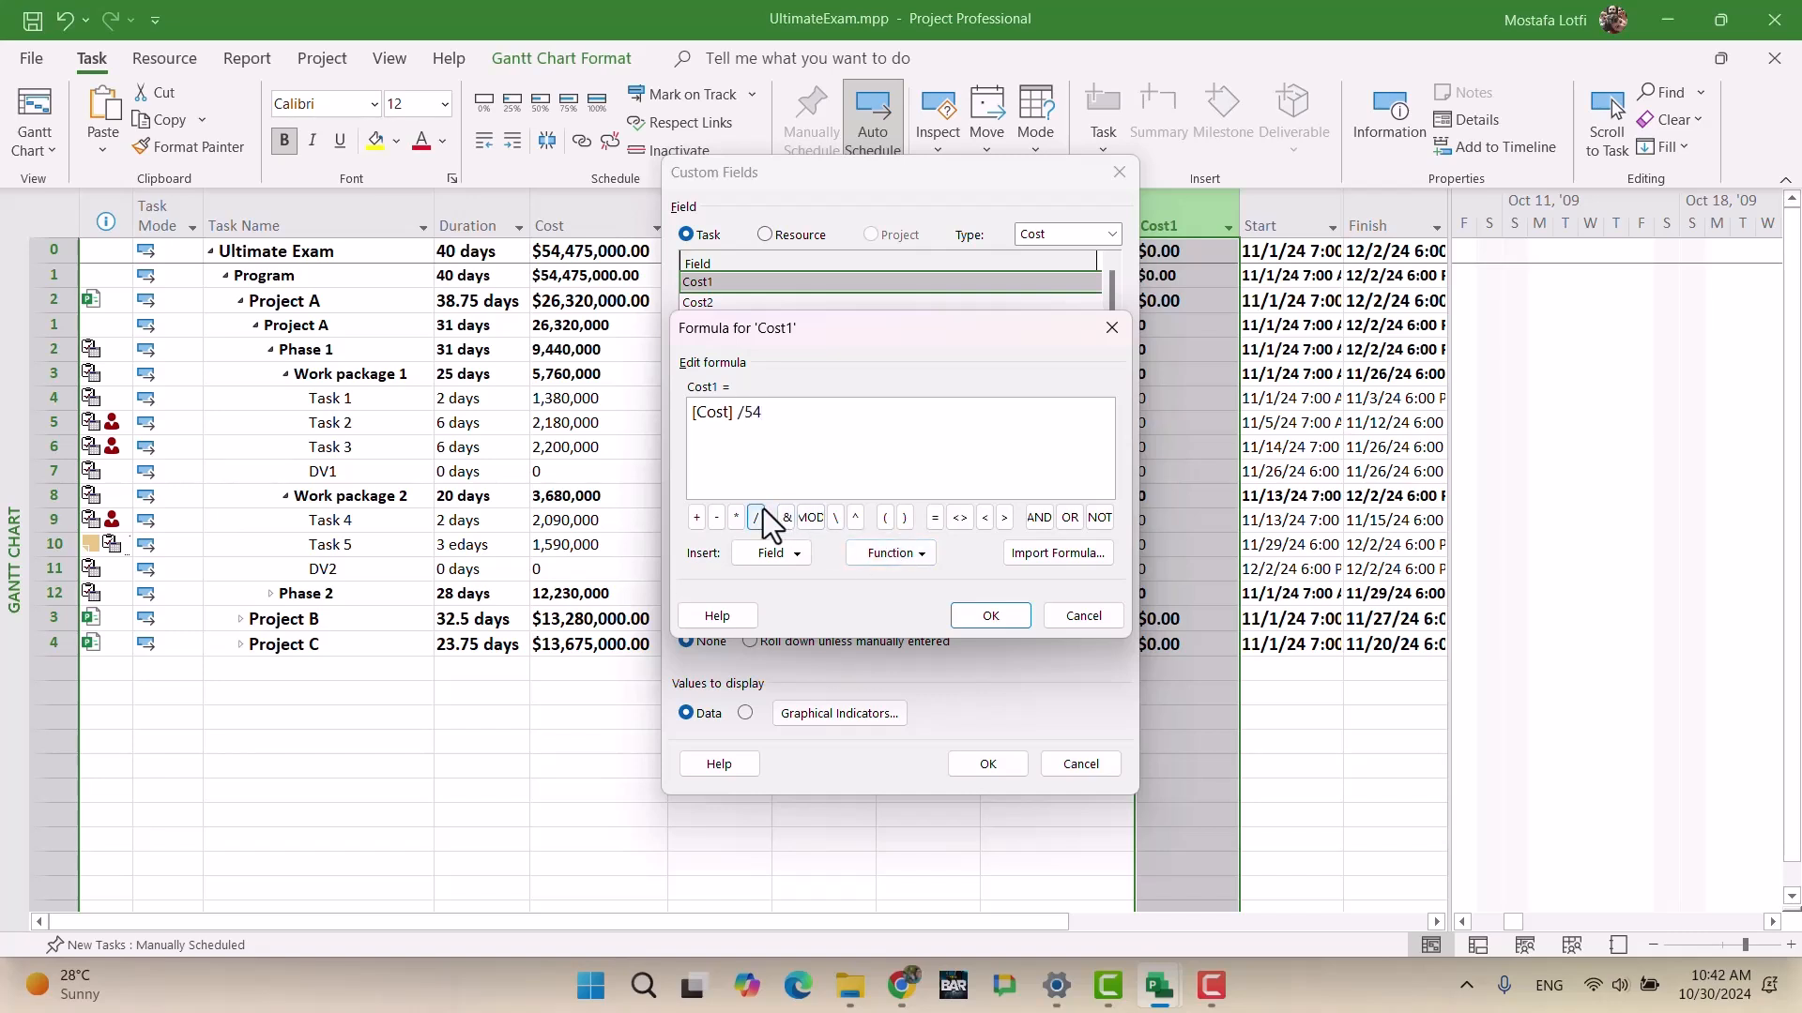
text(475000)
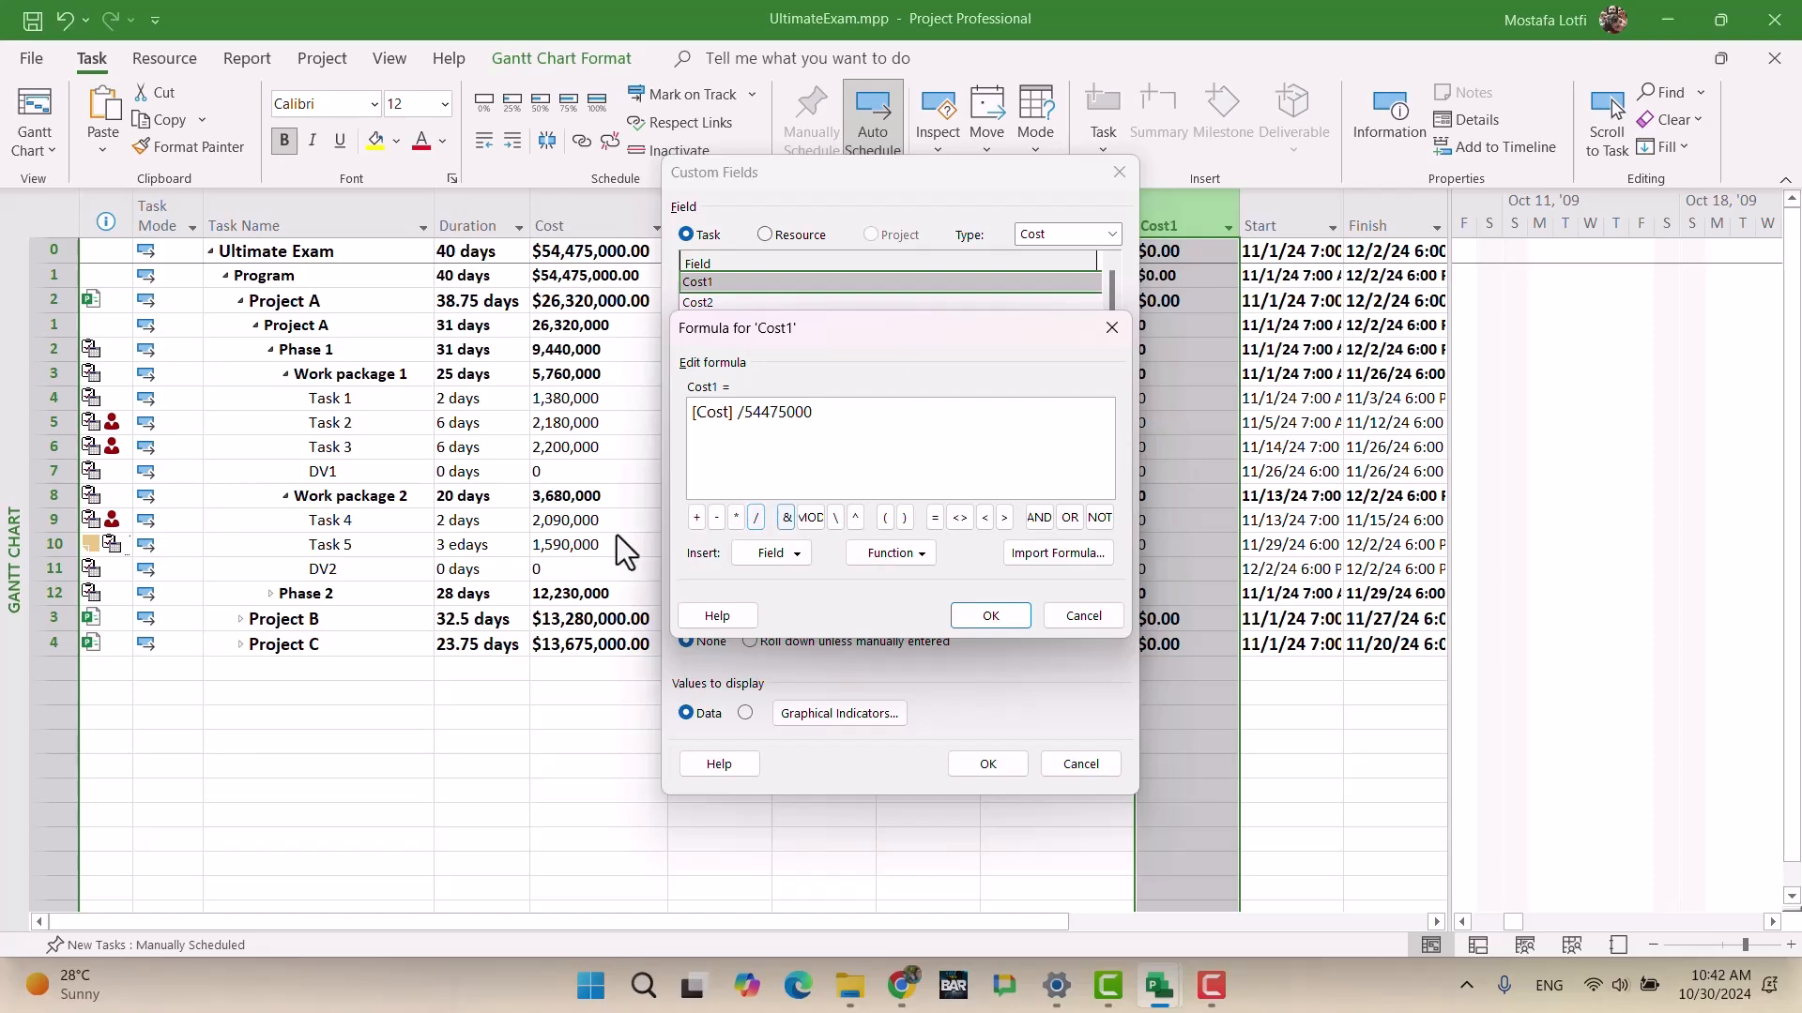
click(964, 610)
click(874, 580)
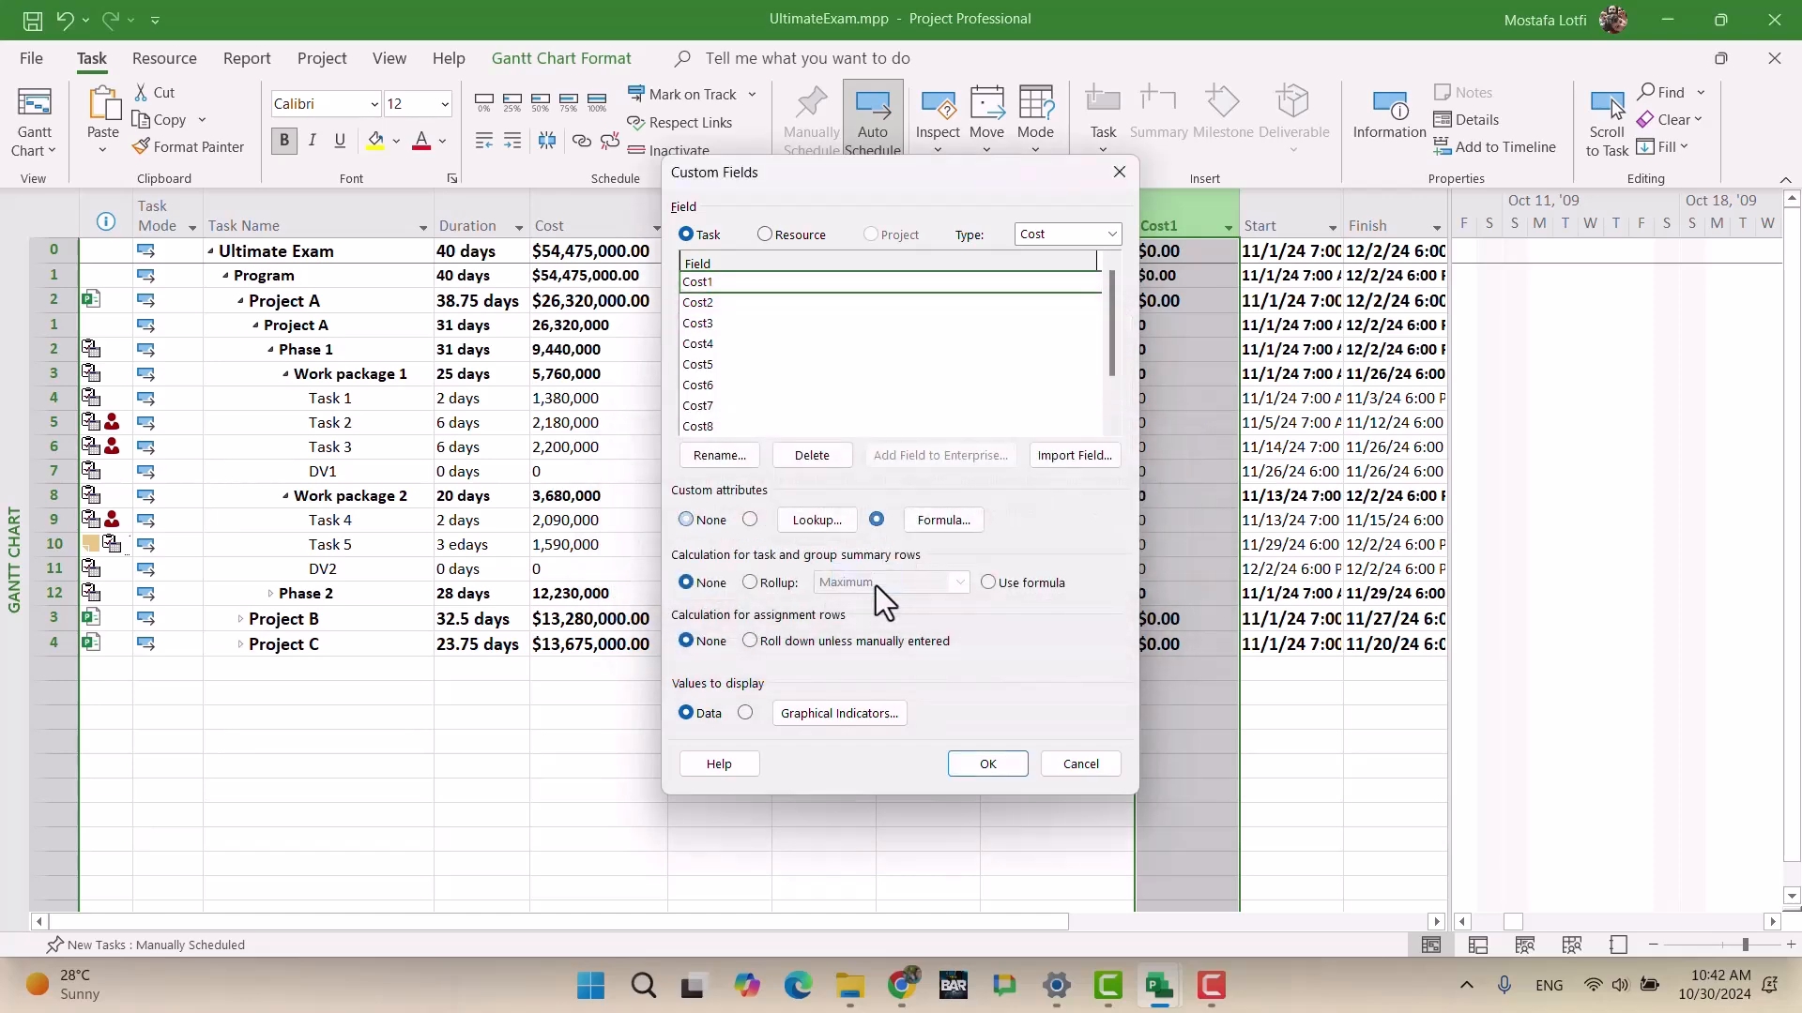
click(770, 582)
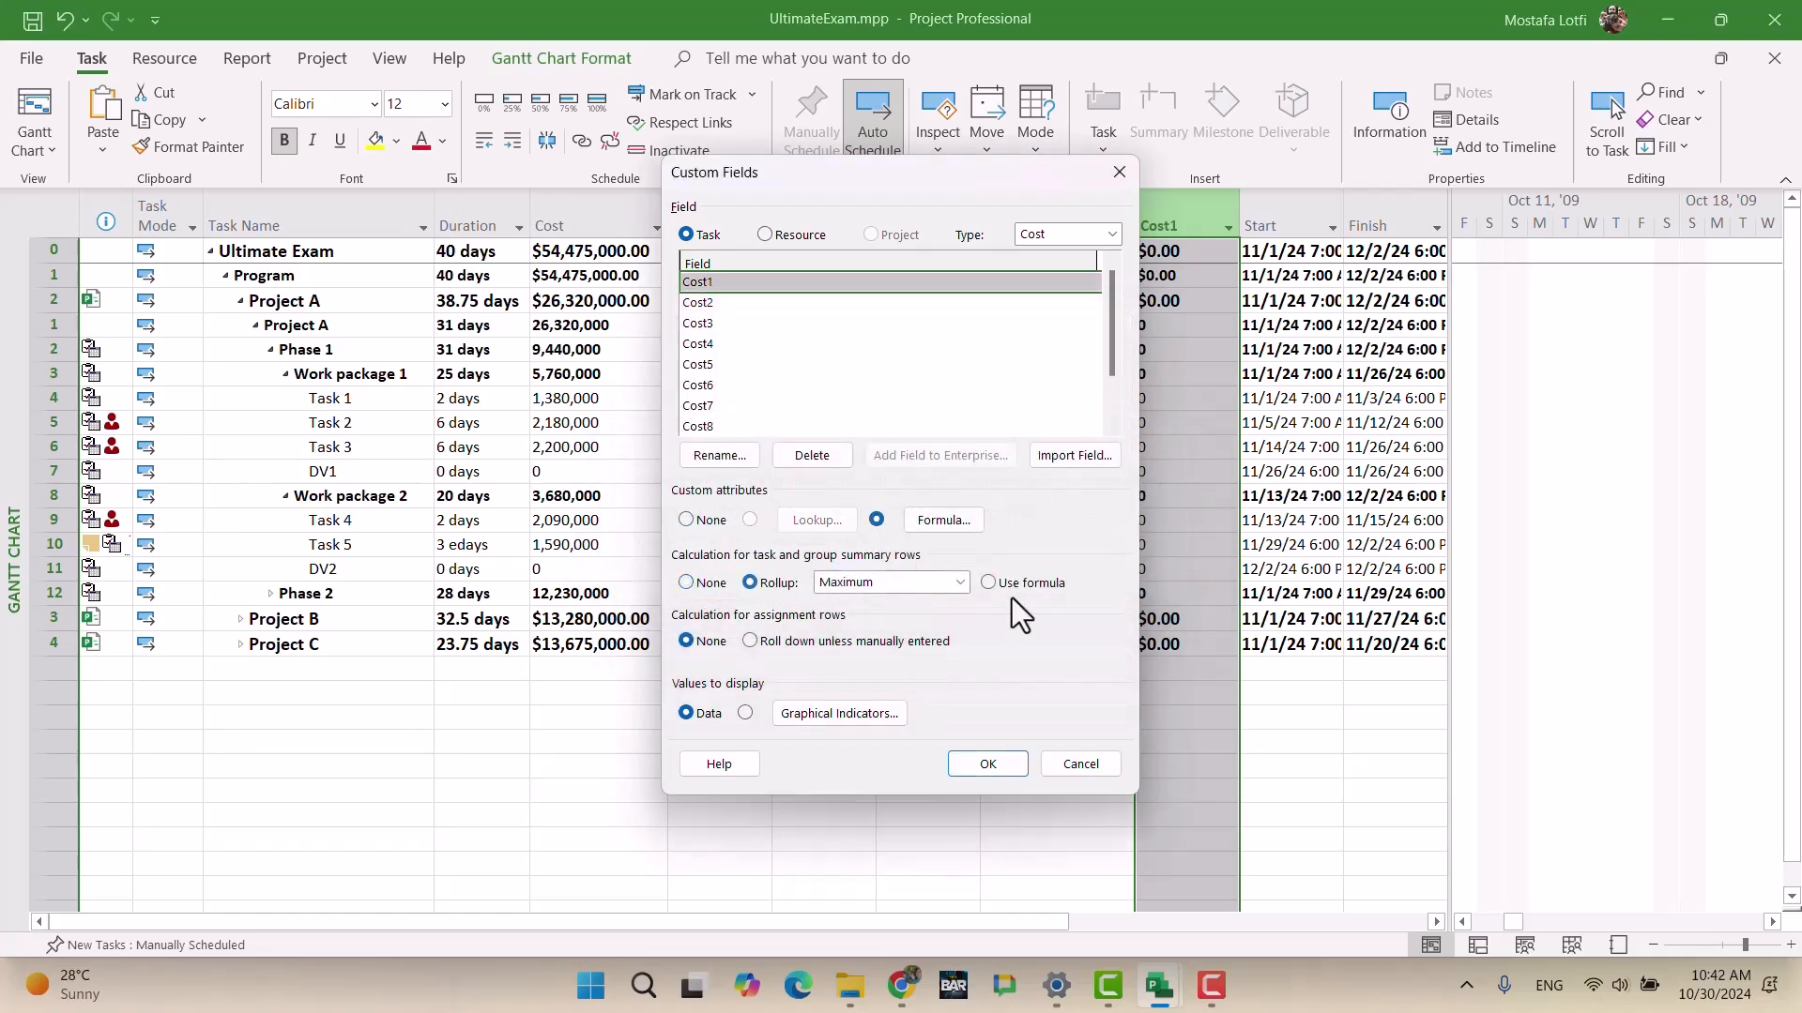
click(988, 582)
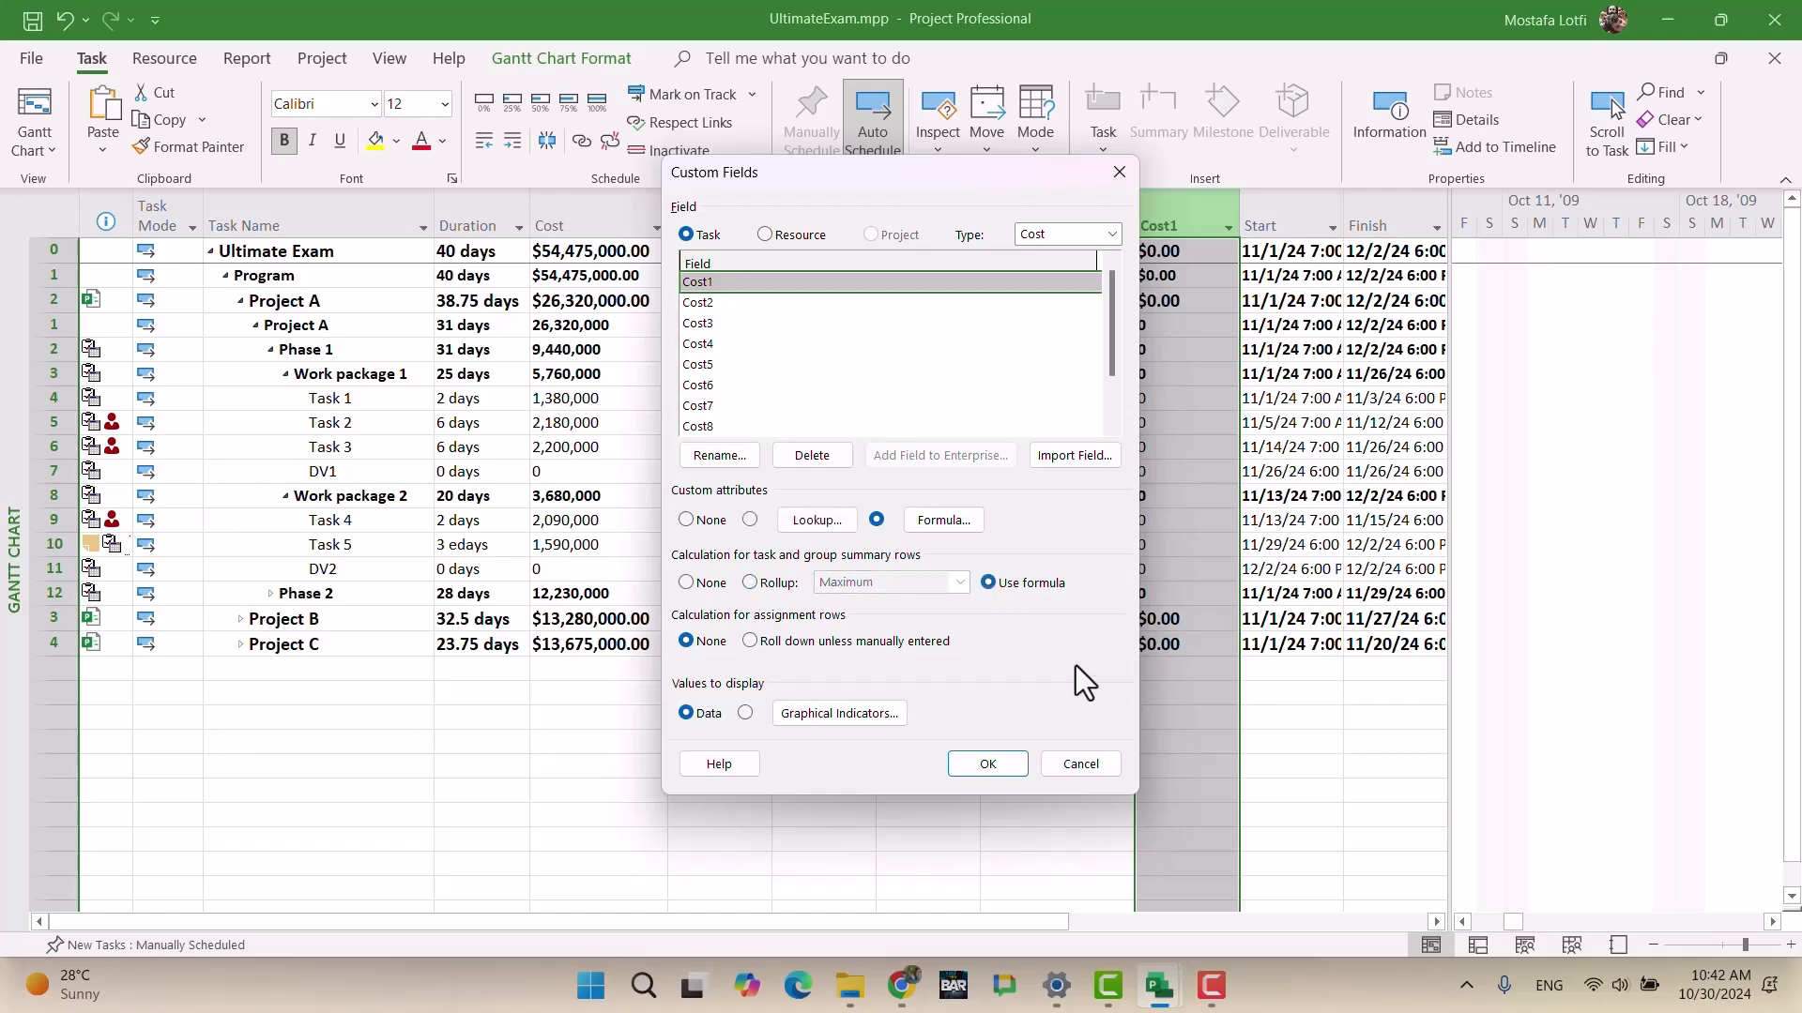
click(1010, 766)
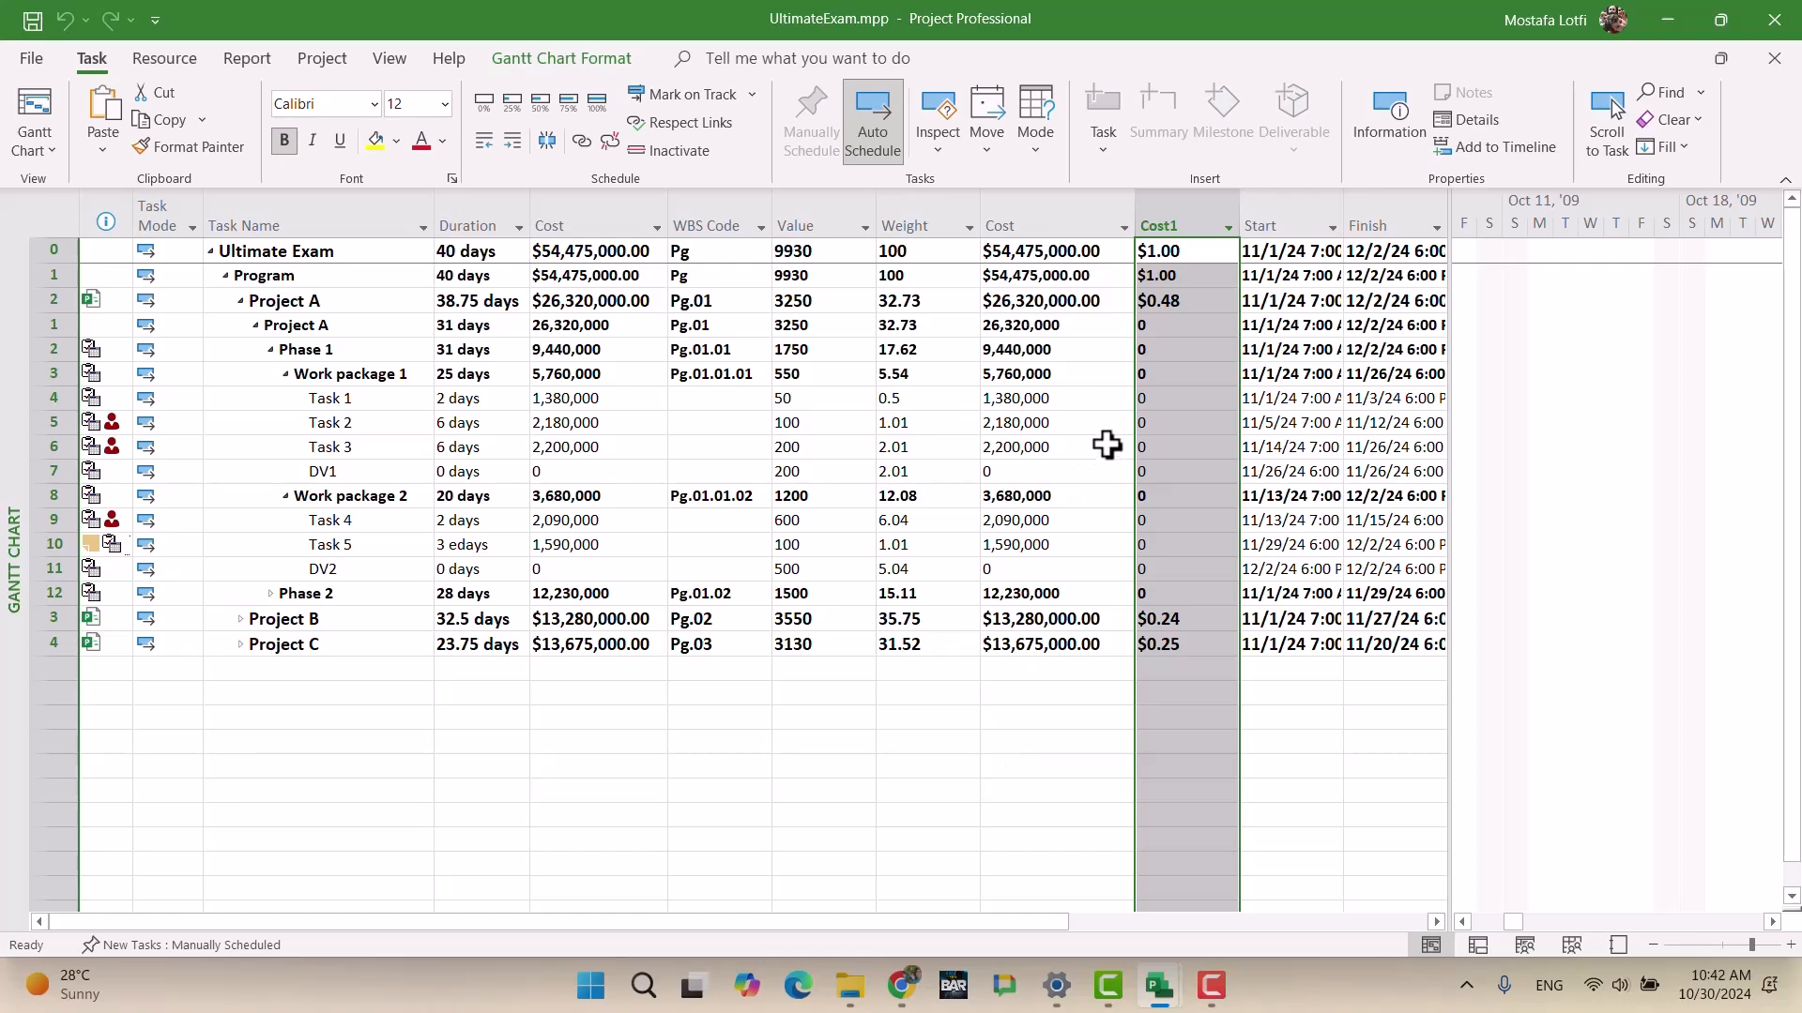
Step: Revise the Cost1 formula to ([Cost]/54475000)*100 so Project A shows $48.32
click(1178, 466)
click(1178, 208)
right_click(1180, 208)
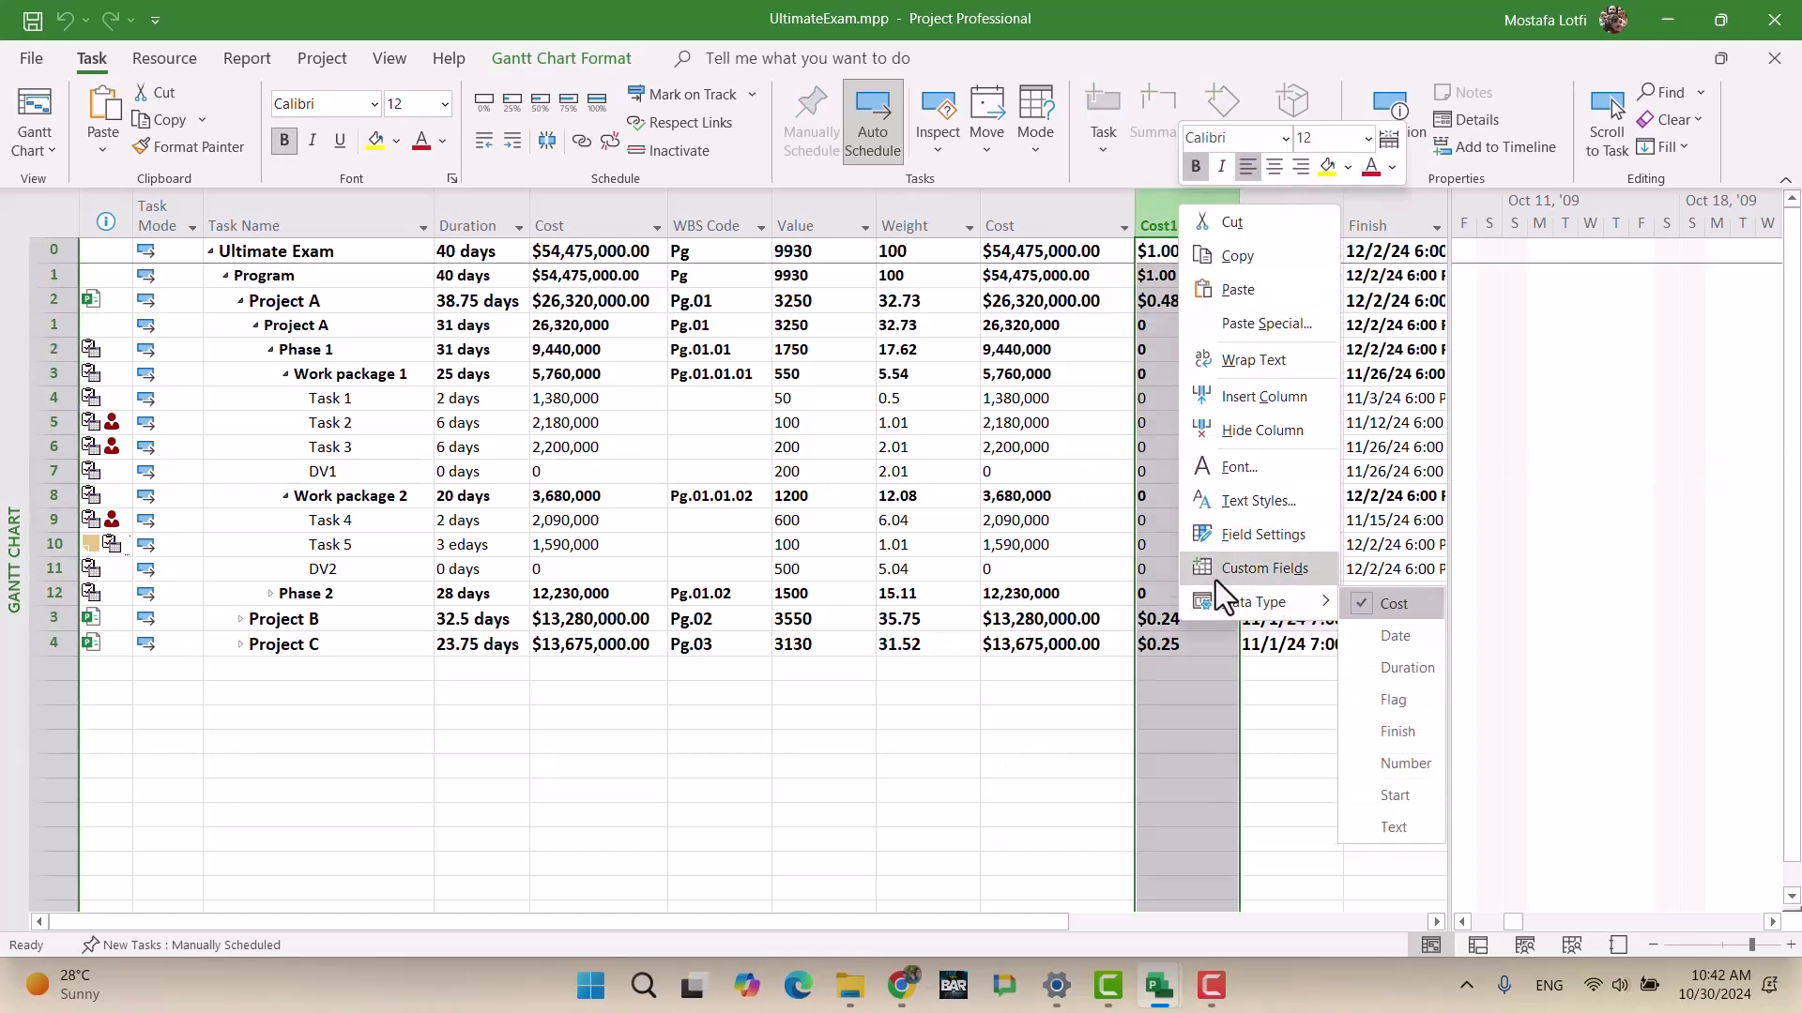
click(1218, 568)
click(929, 519)
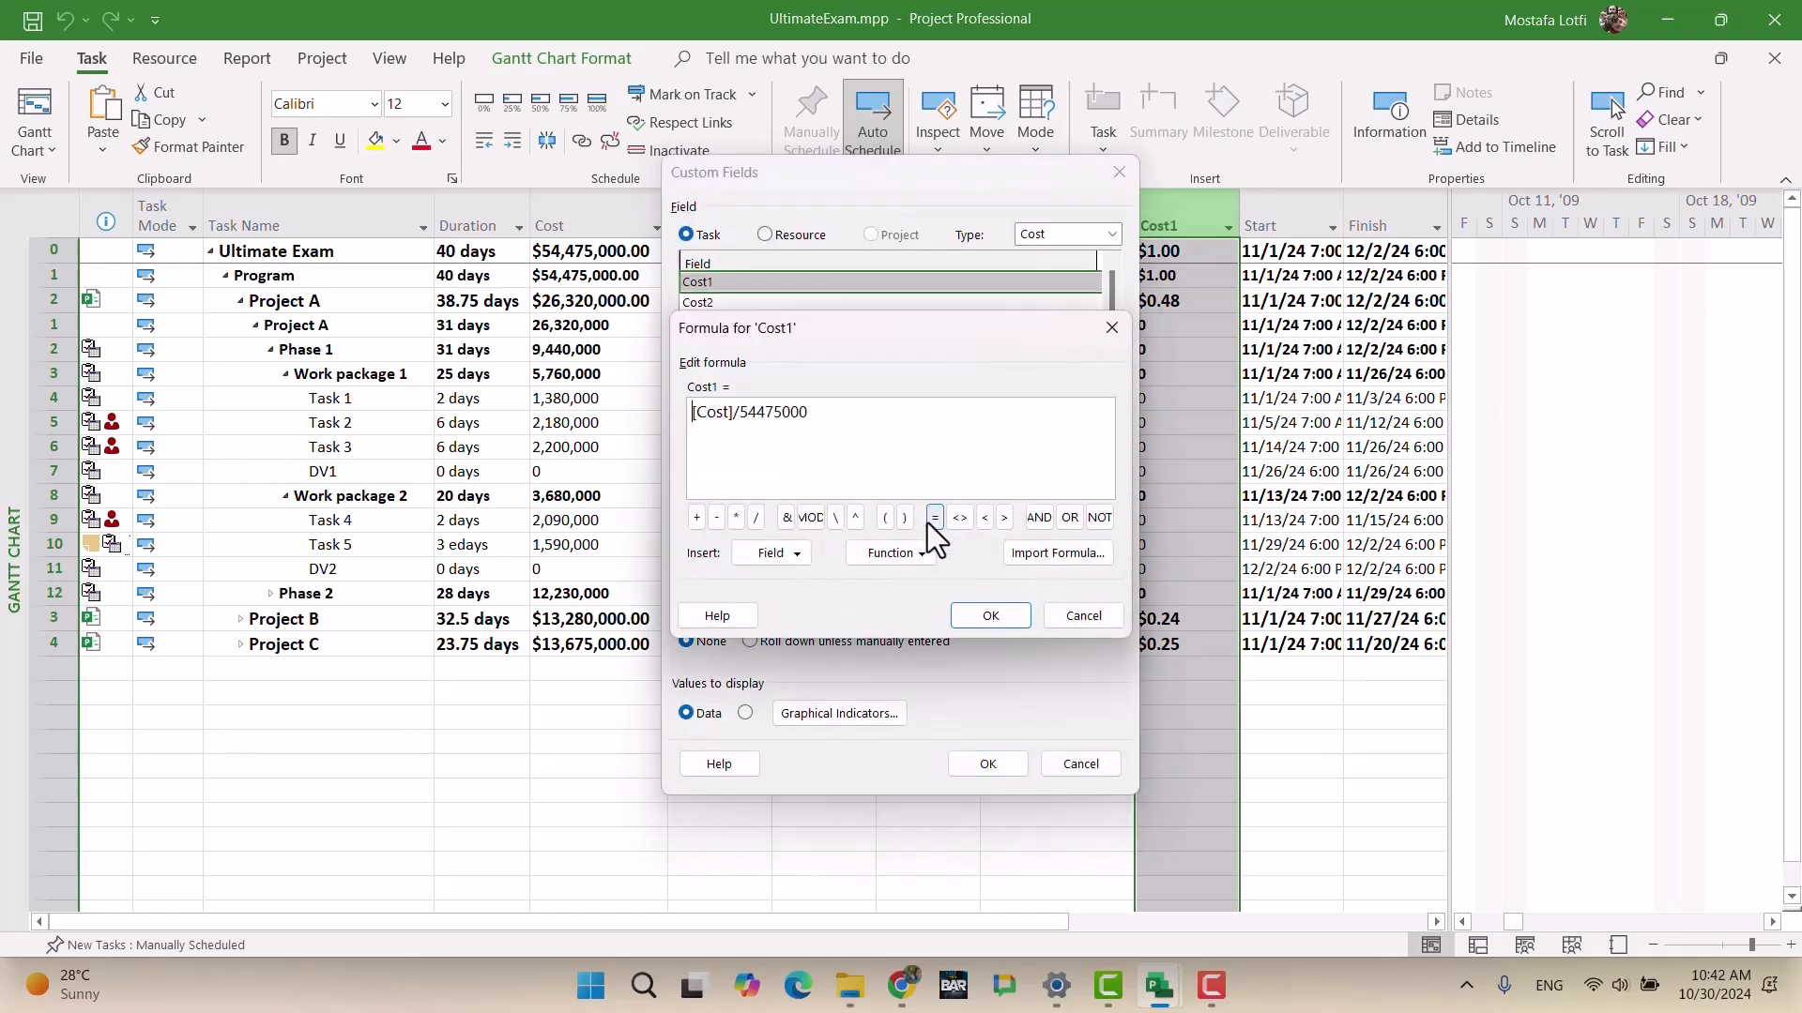
text())
text())
key(BackSpace)
text(()
text(*100)
click(990, 615)
click(981, 762)
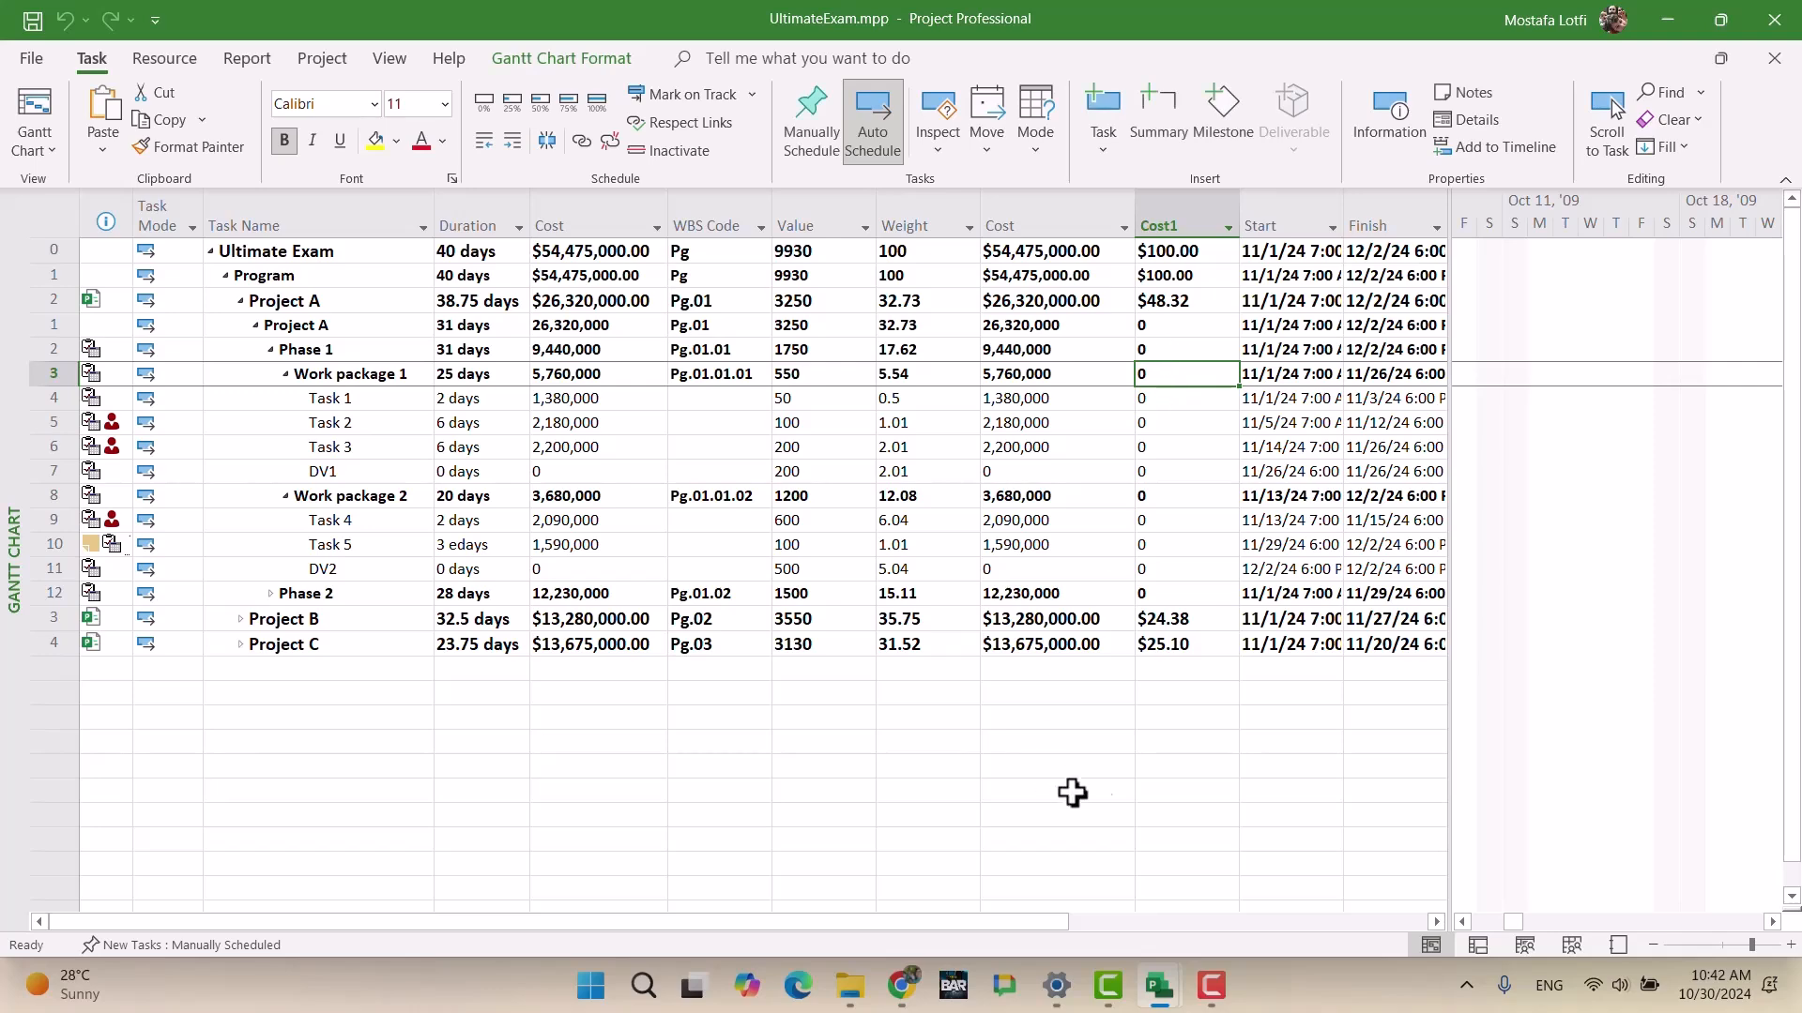
Step: In ProjectA.mpp, add a Cost column after Number2, totalling 26,320,000
mouse_move(1161, 983)
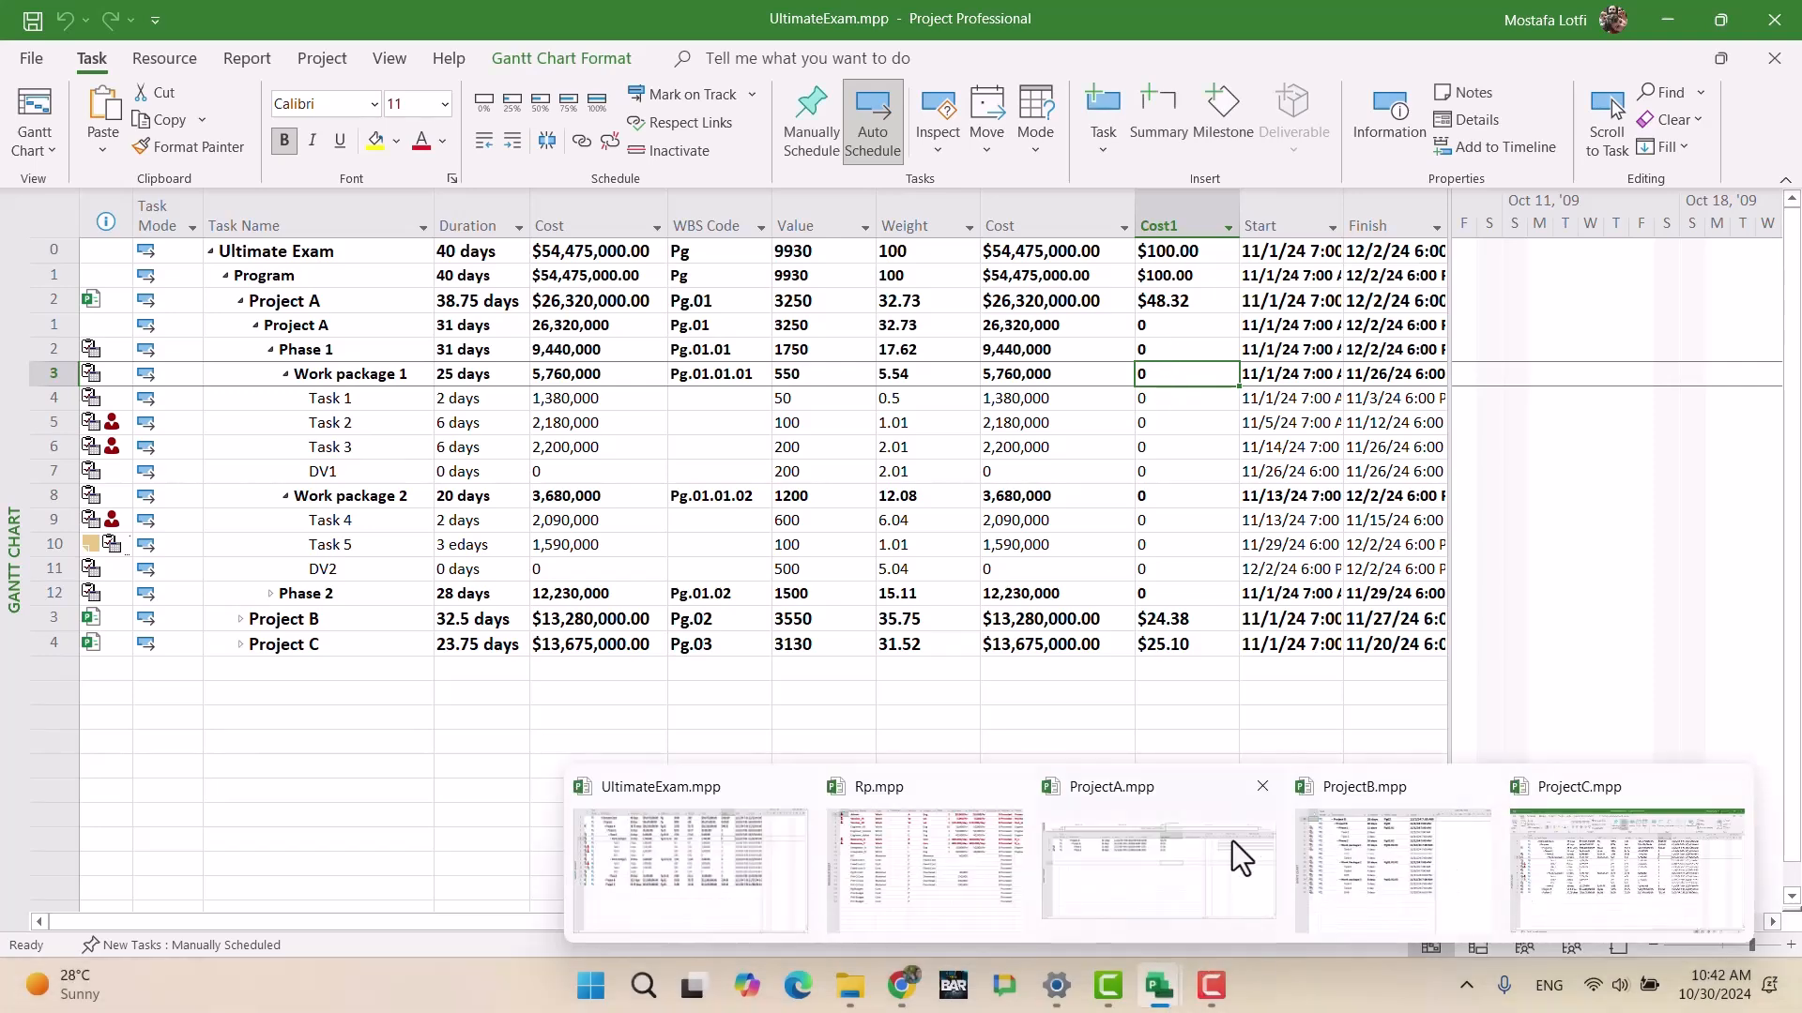
click(1133, 841)
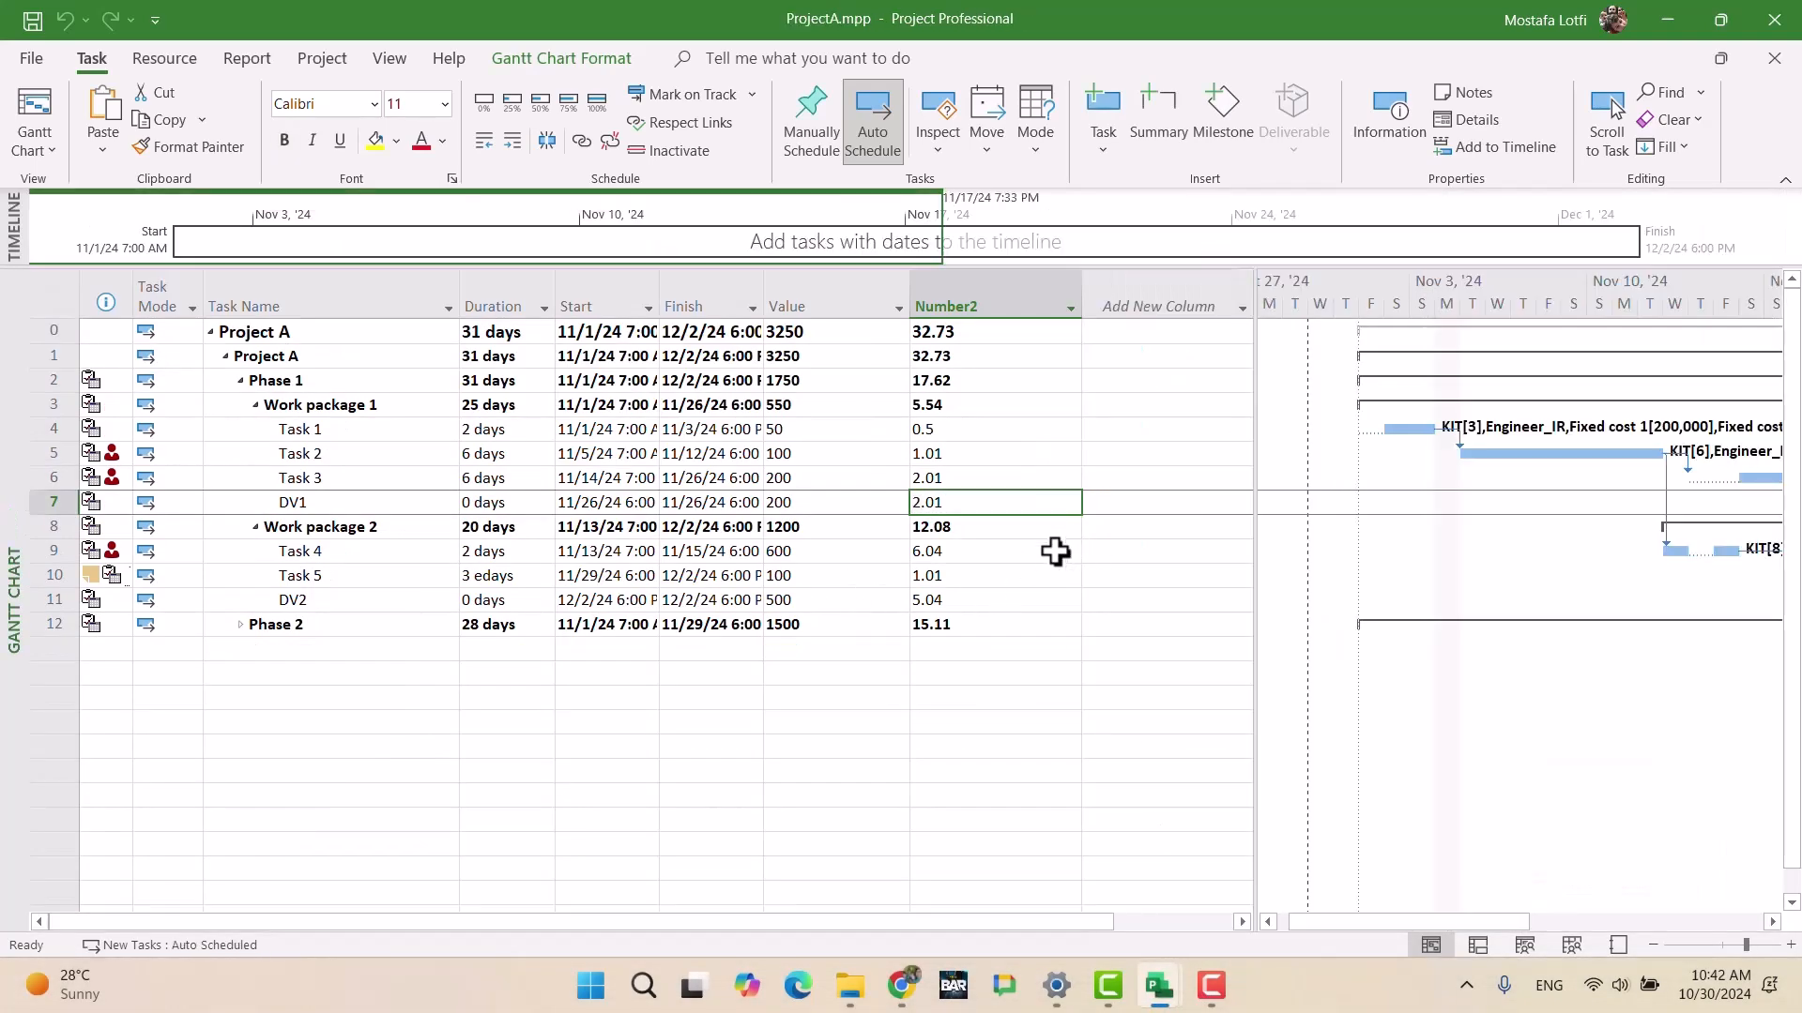
click(1160, 307)
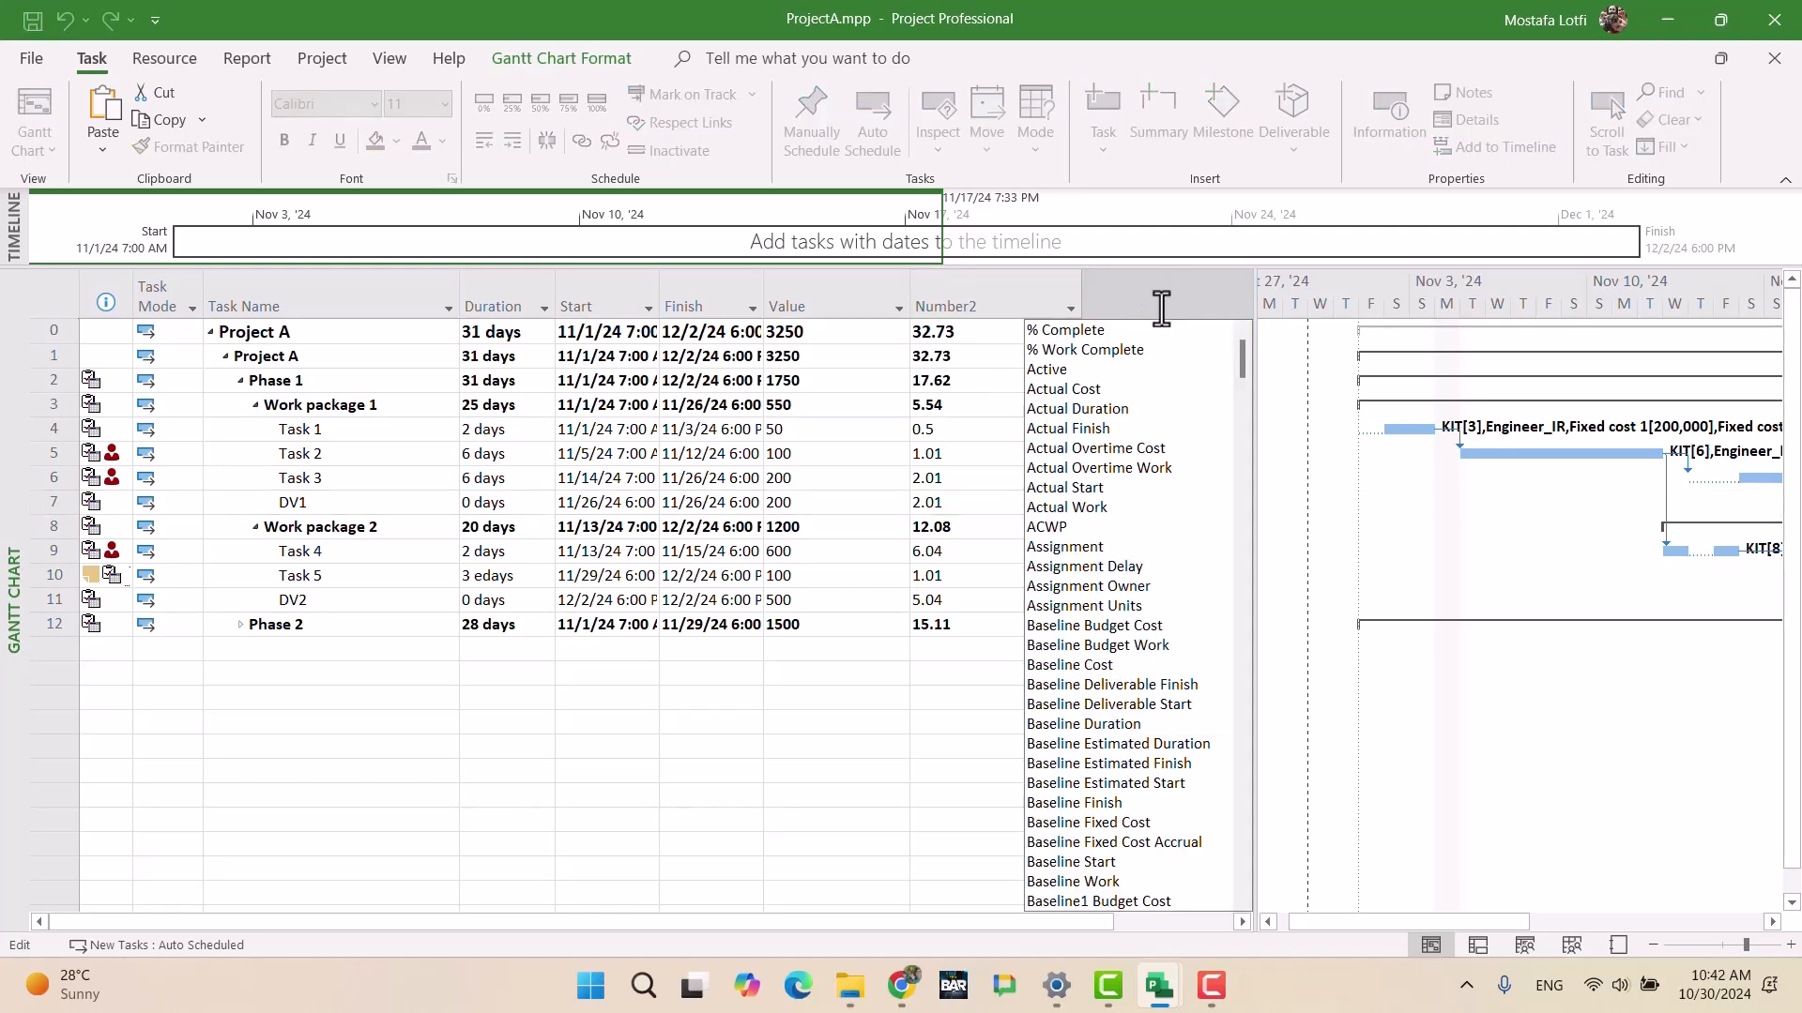
text(Cost)
key(Return)
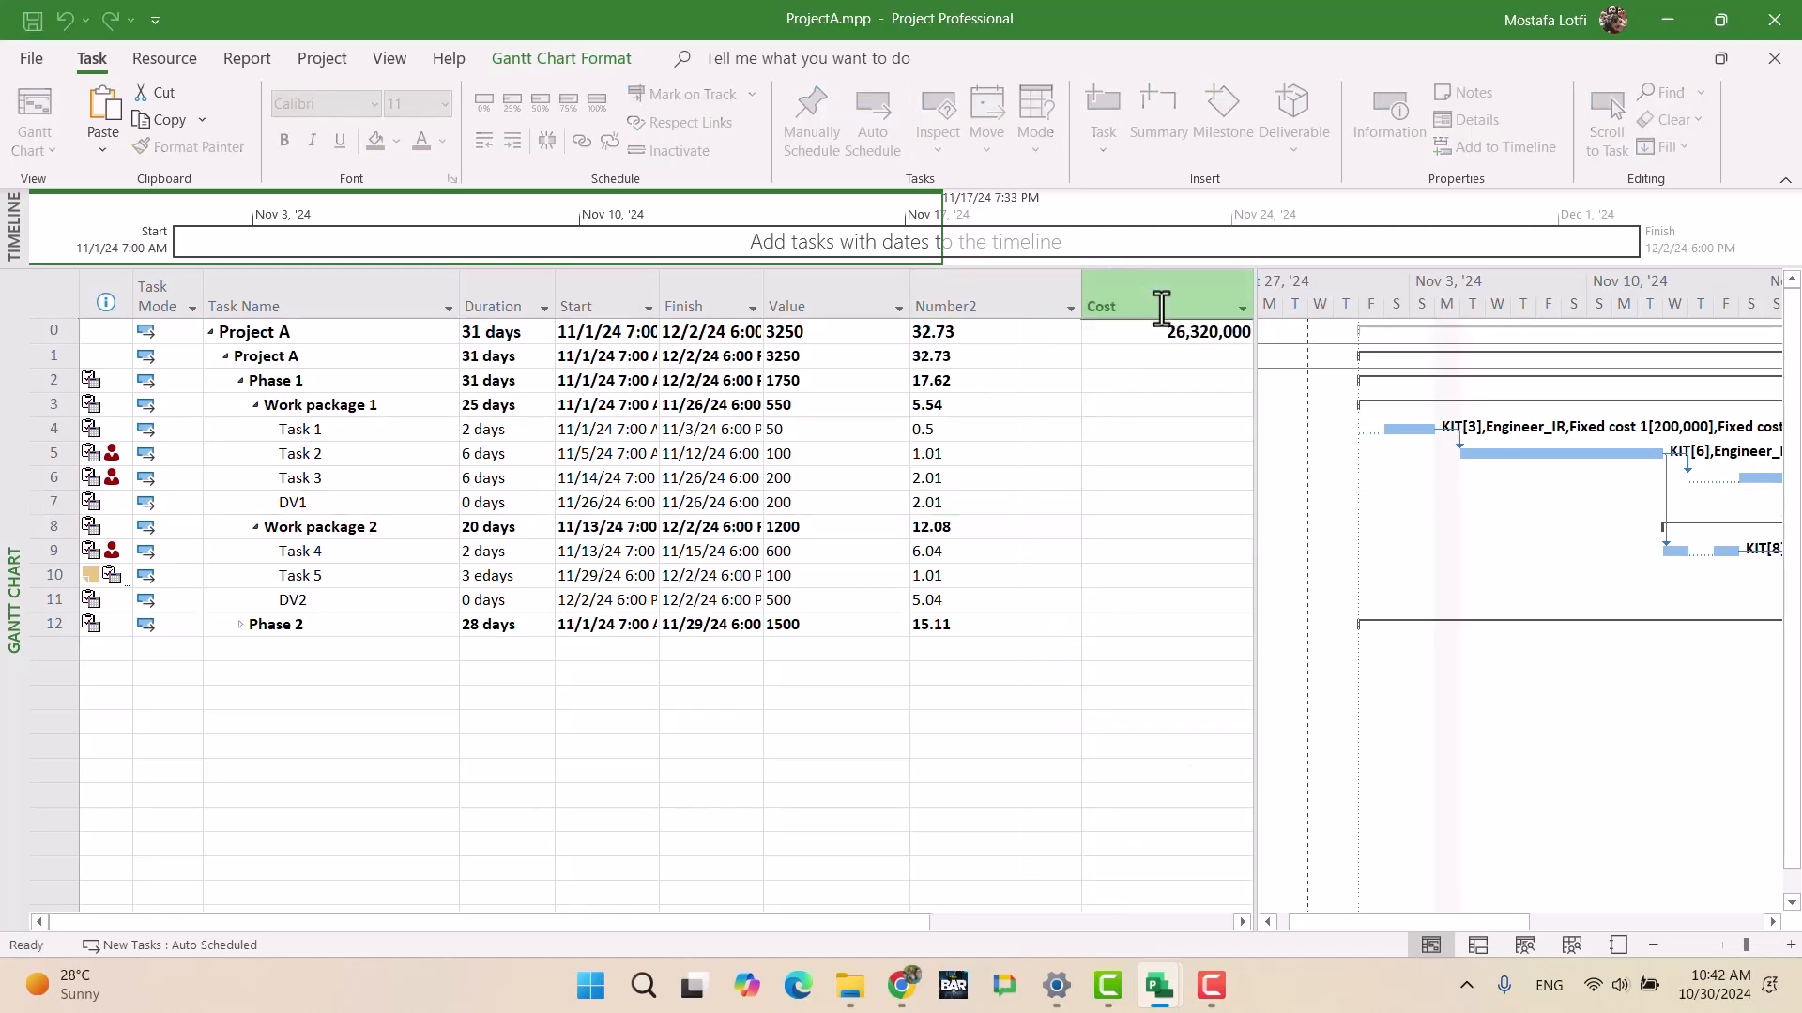
Step: Add a Cost1 column next to the new Cost column
drag(1258, 397, 1602, 402)
click(1311, 287)
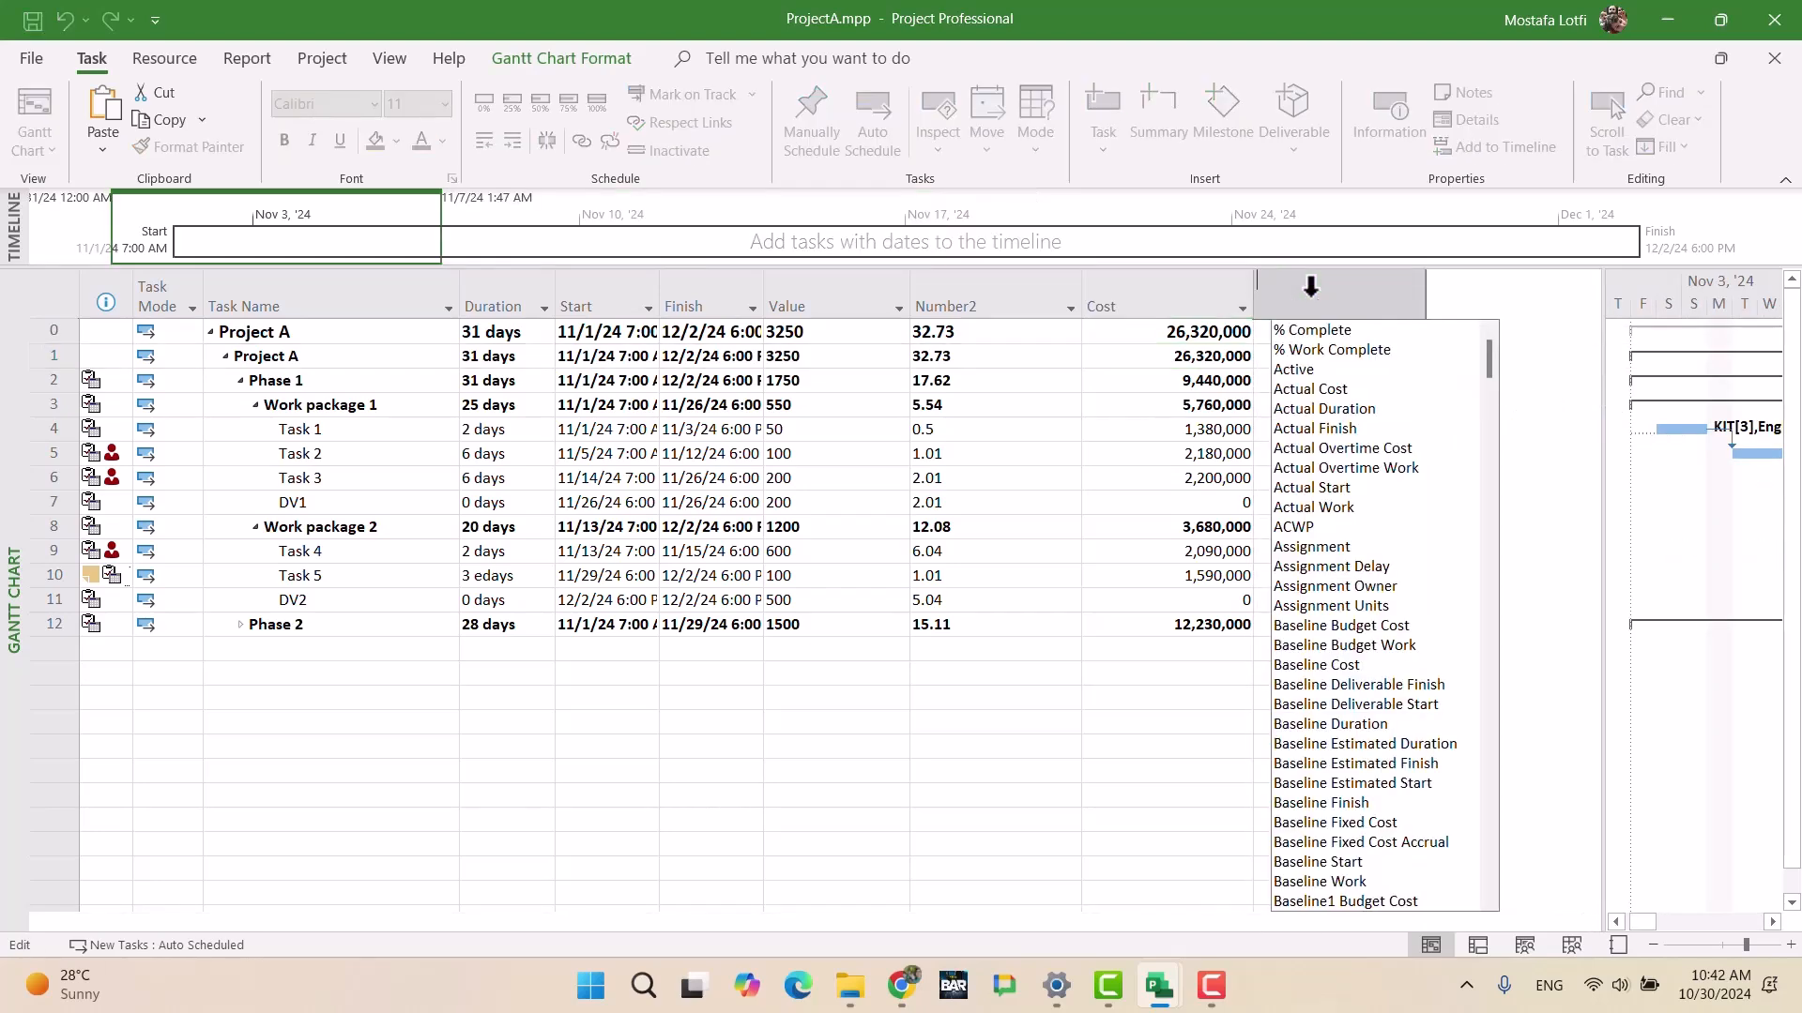
text(cost)
key(Down)
key(Down)
key(Down)
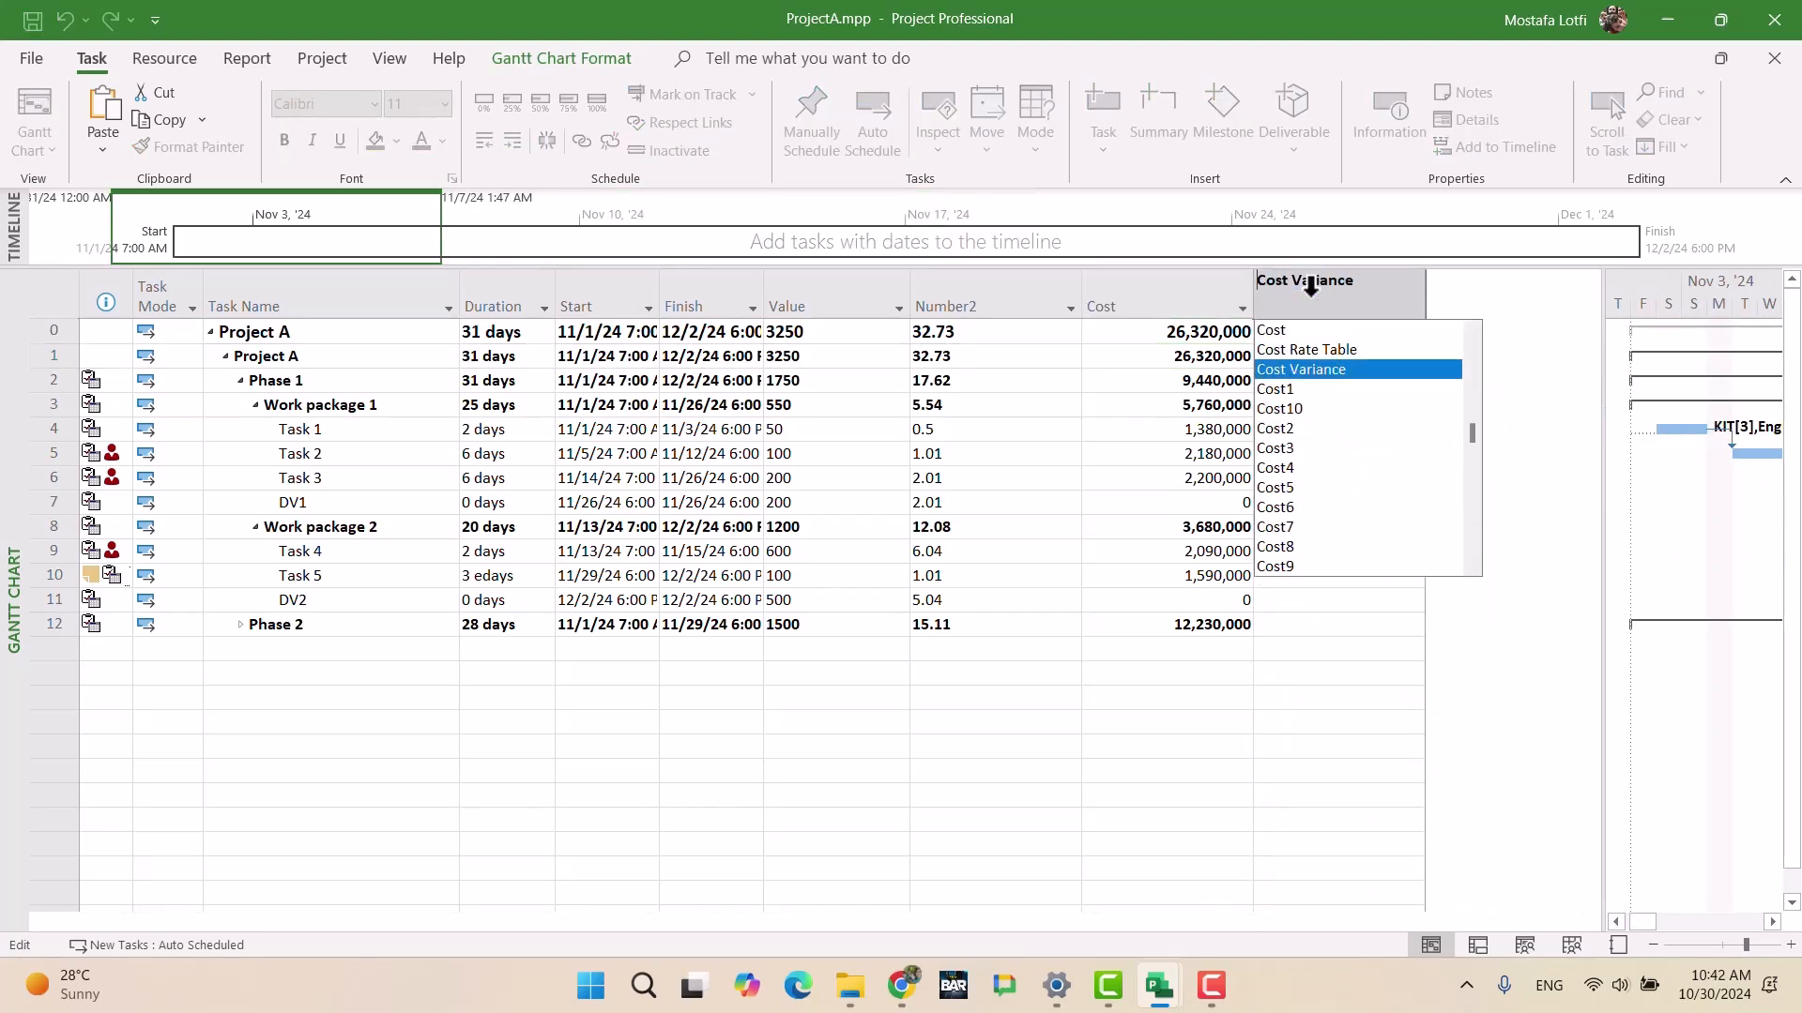
key(Return)
click(1309, 358)
Step: Begin ProjectA's Cost1 formula as [Cost] divided by the total, checking the Google Docs list midway
right_click(1310, 302)
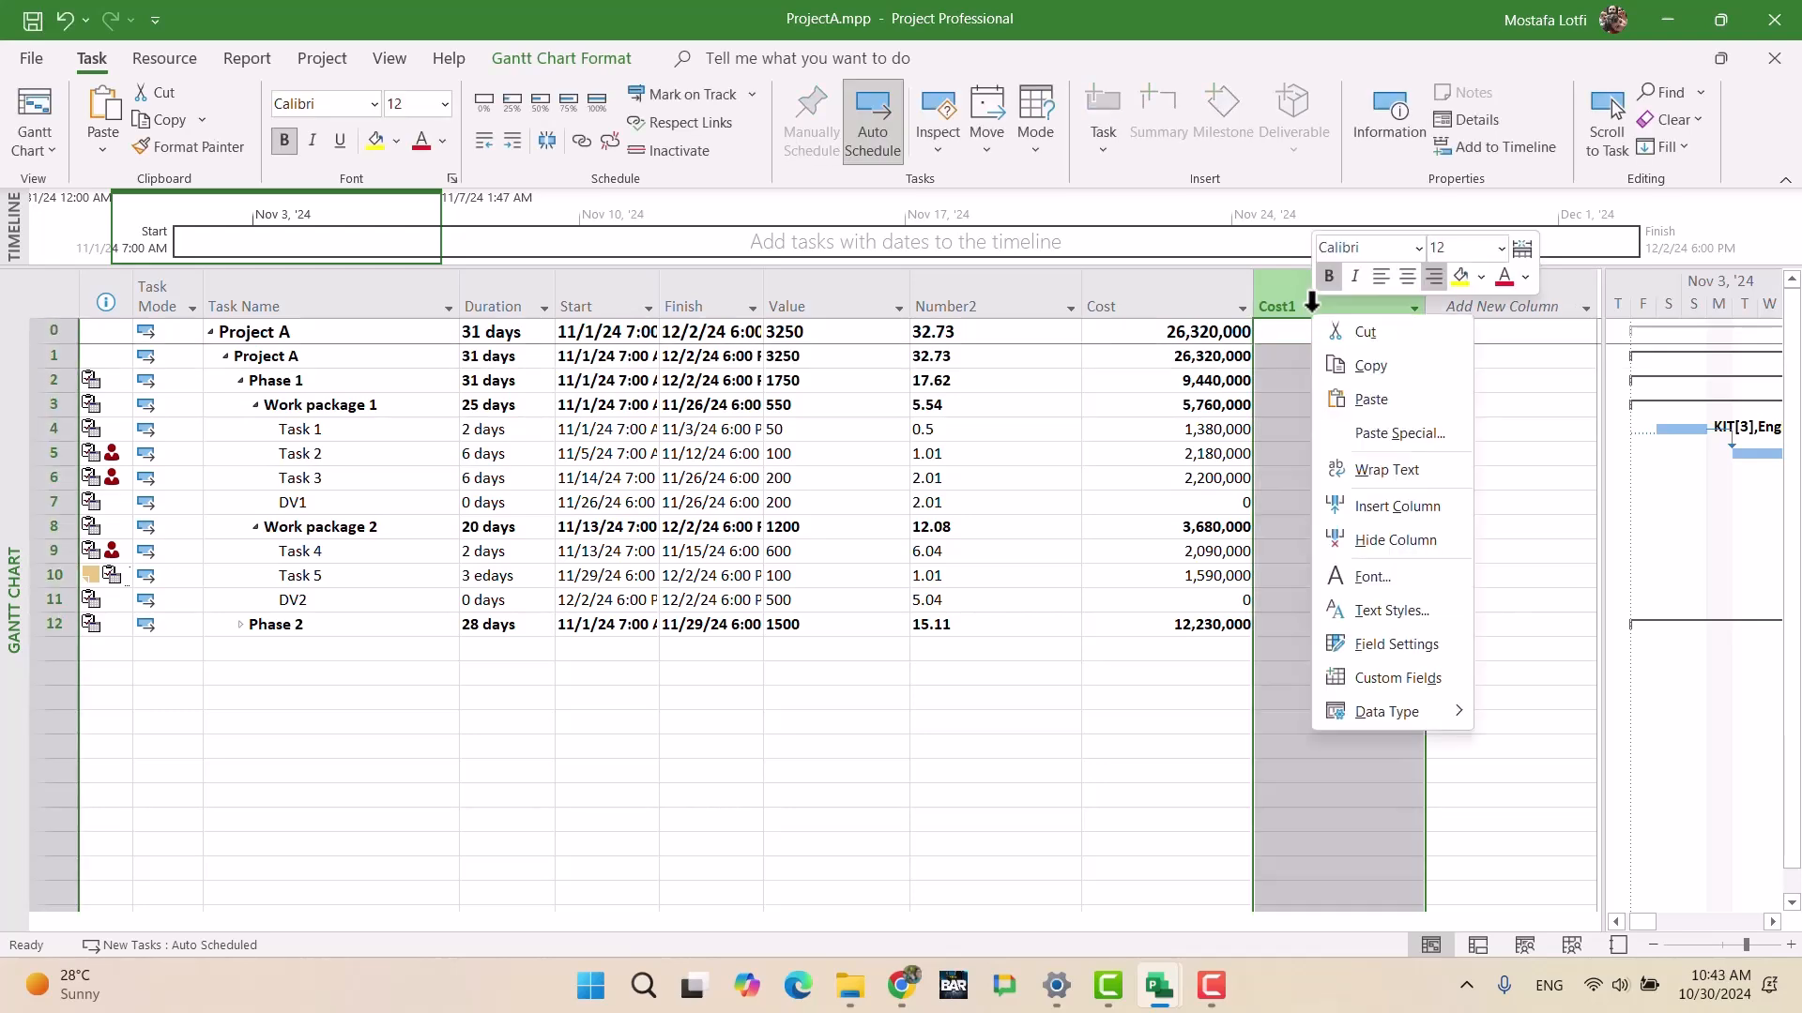
click(1401, 677)
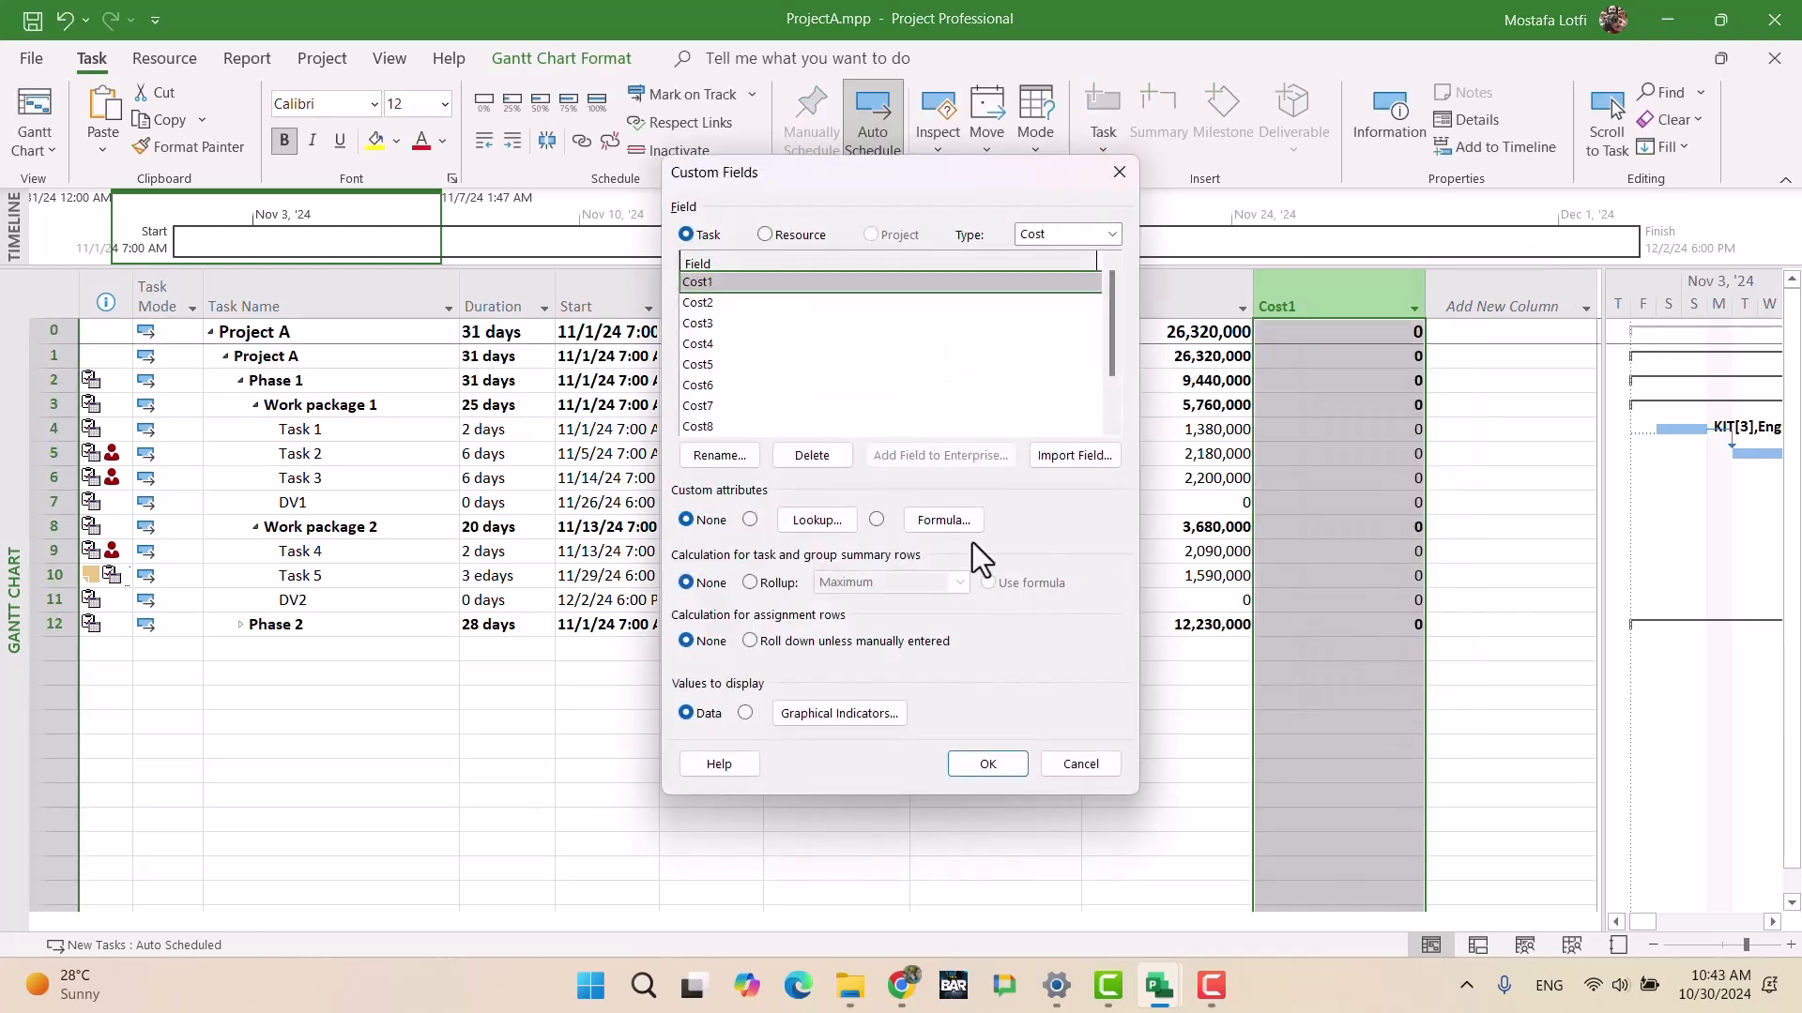
click(750, 520)
click(934, 522)
click(779, 555)
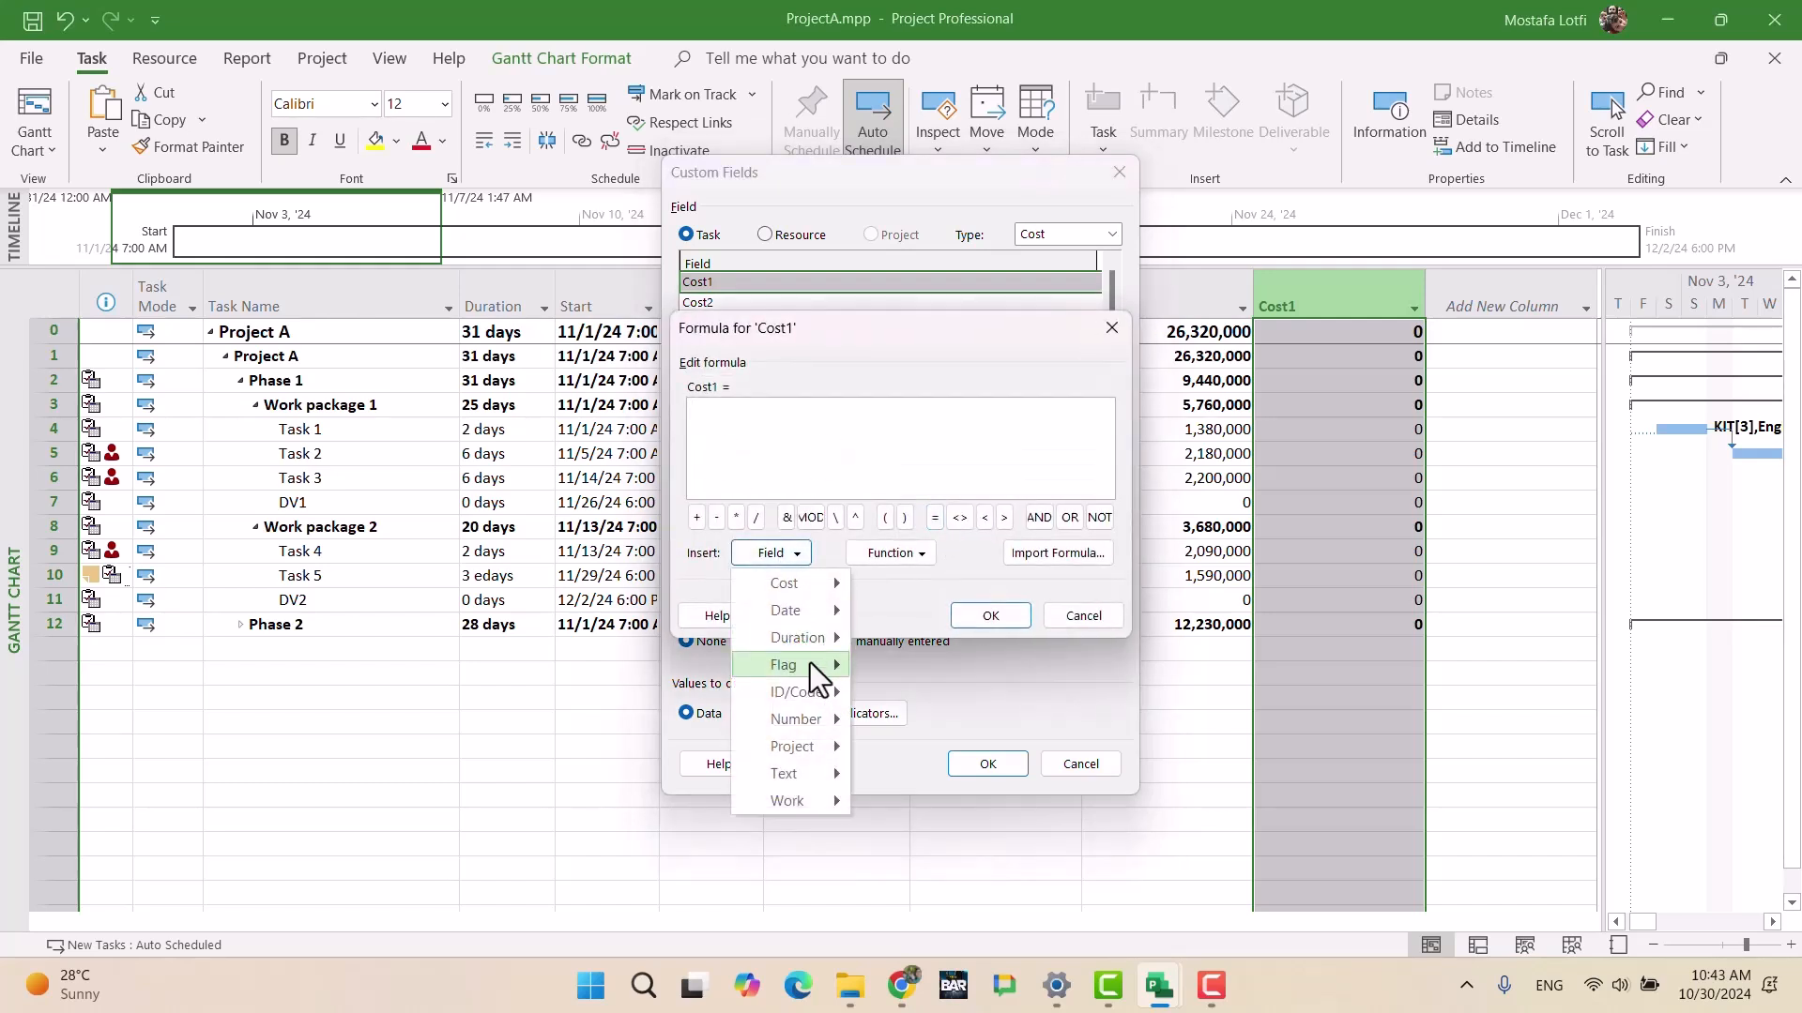
mouse_move(788, 584)
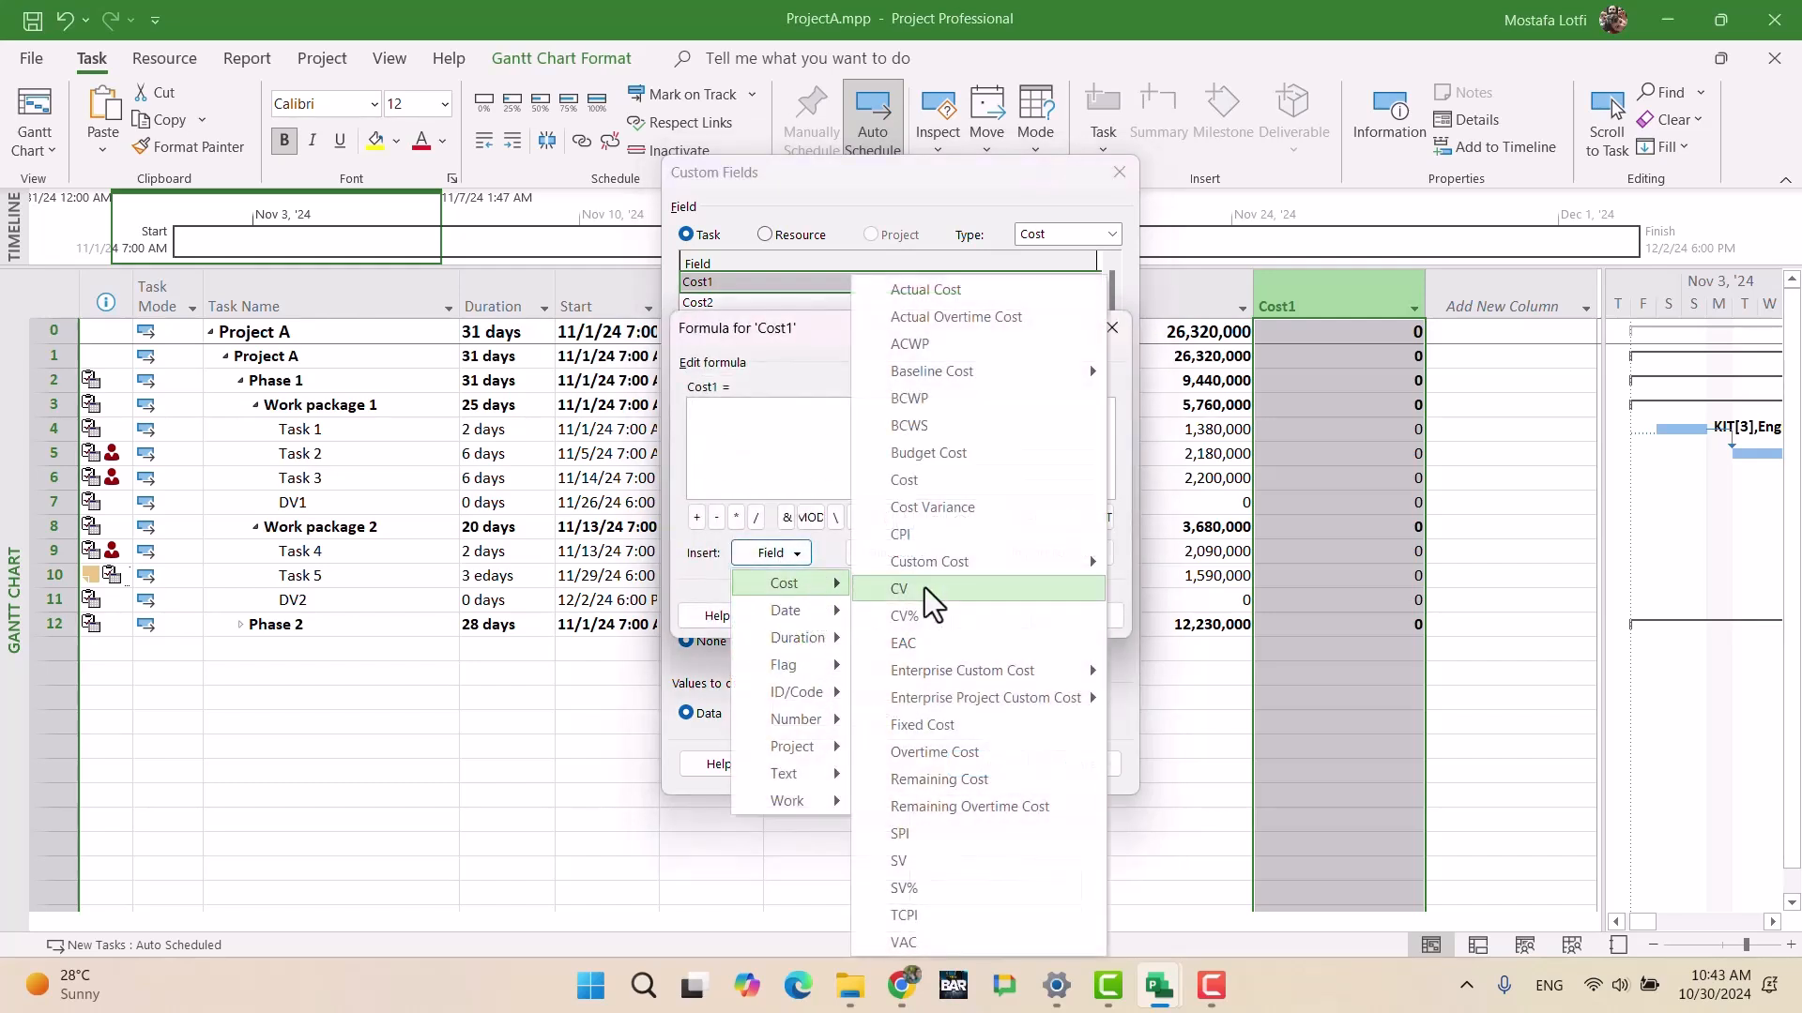
click(942, 490)
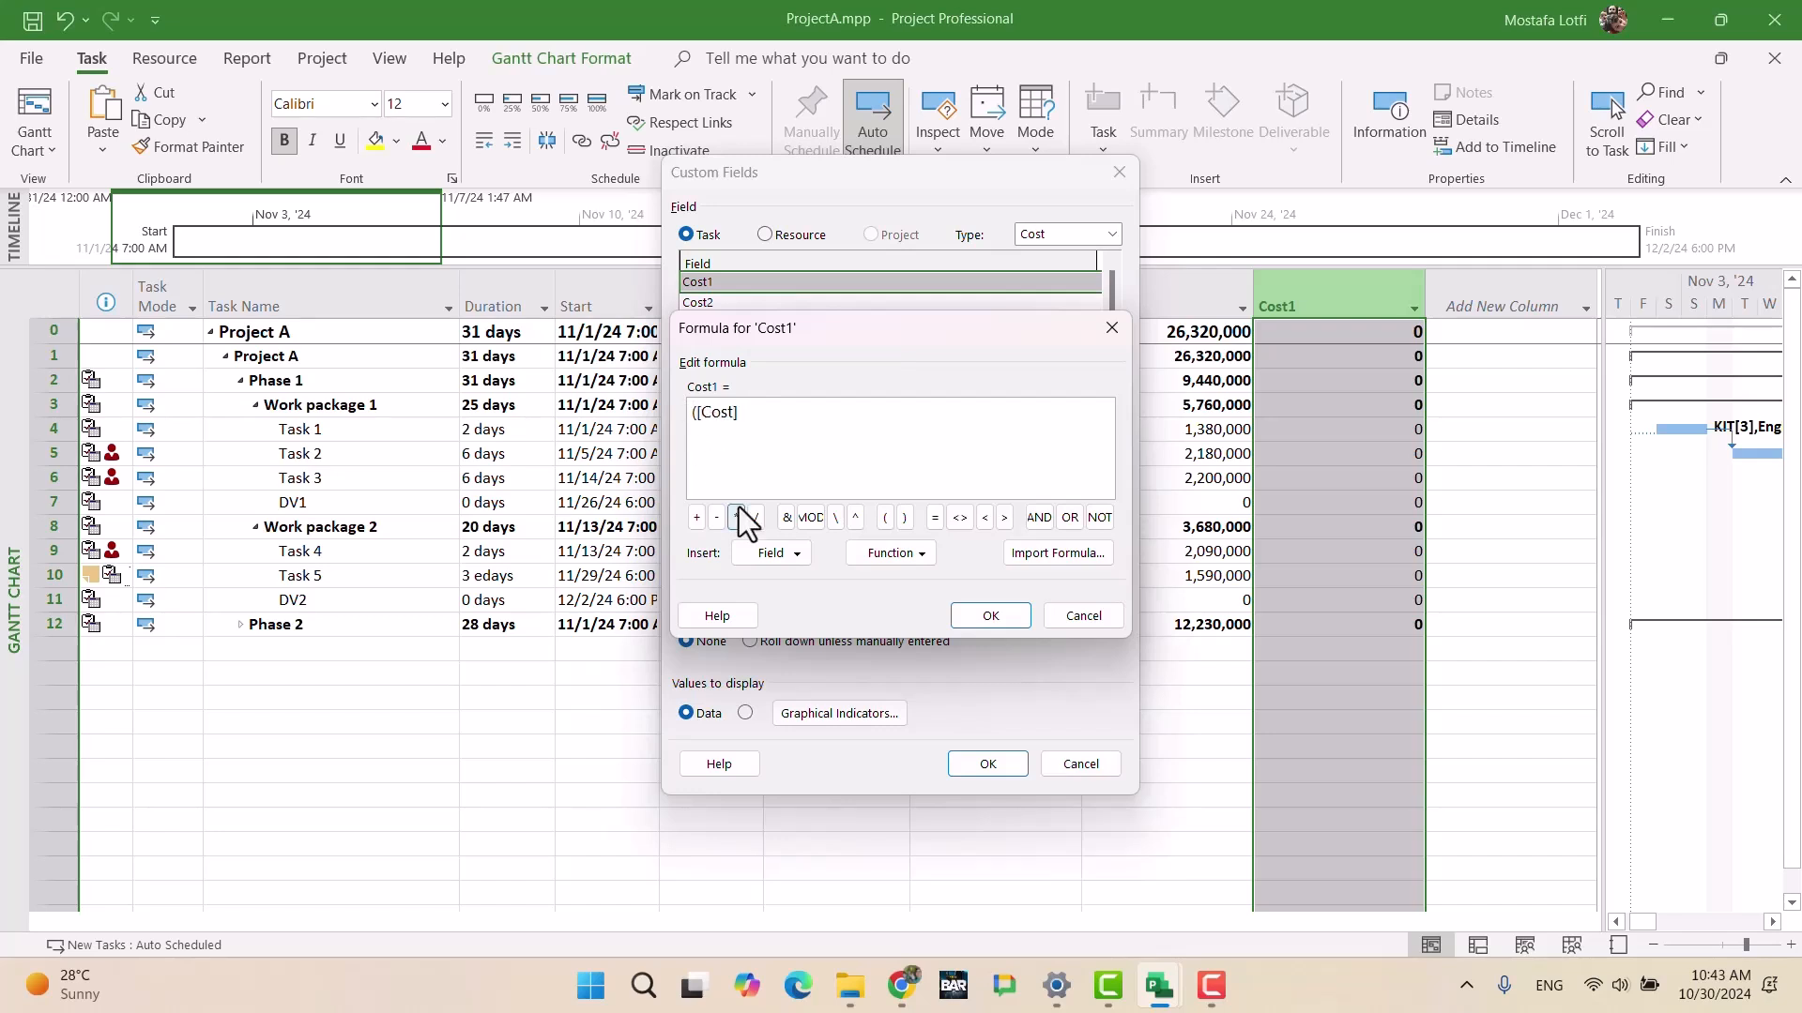
text(/54)
key(alt+Tab)
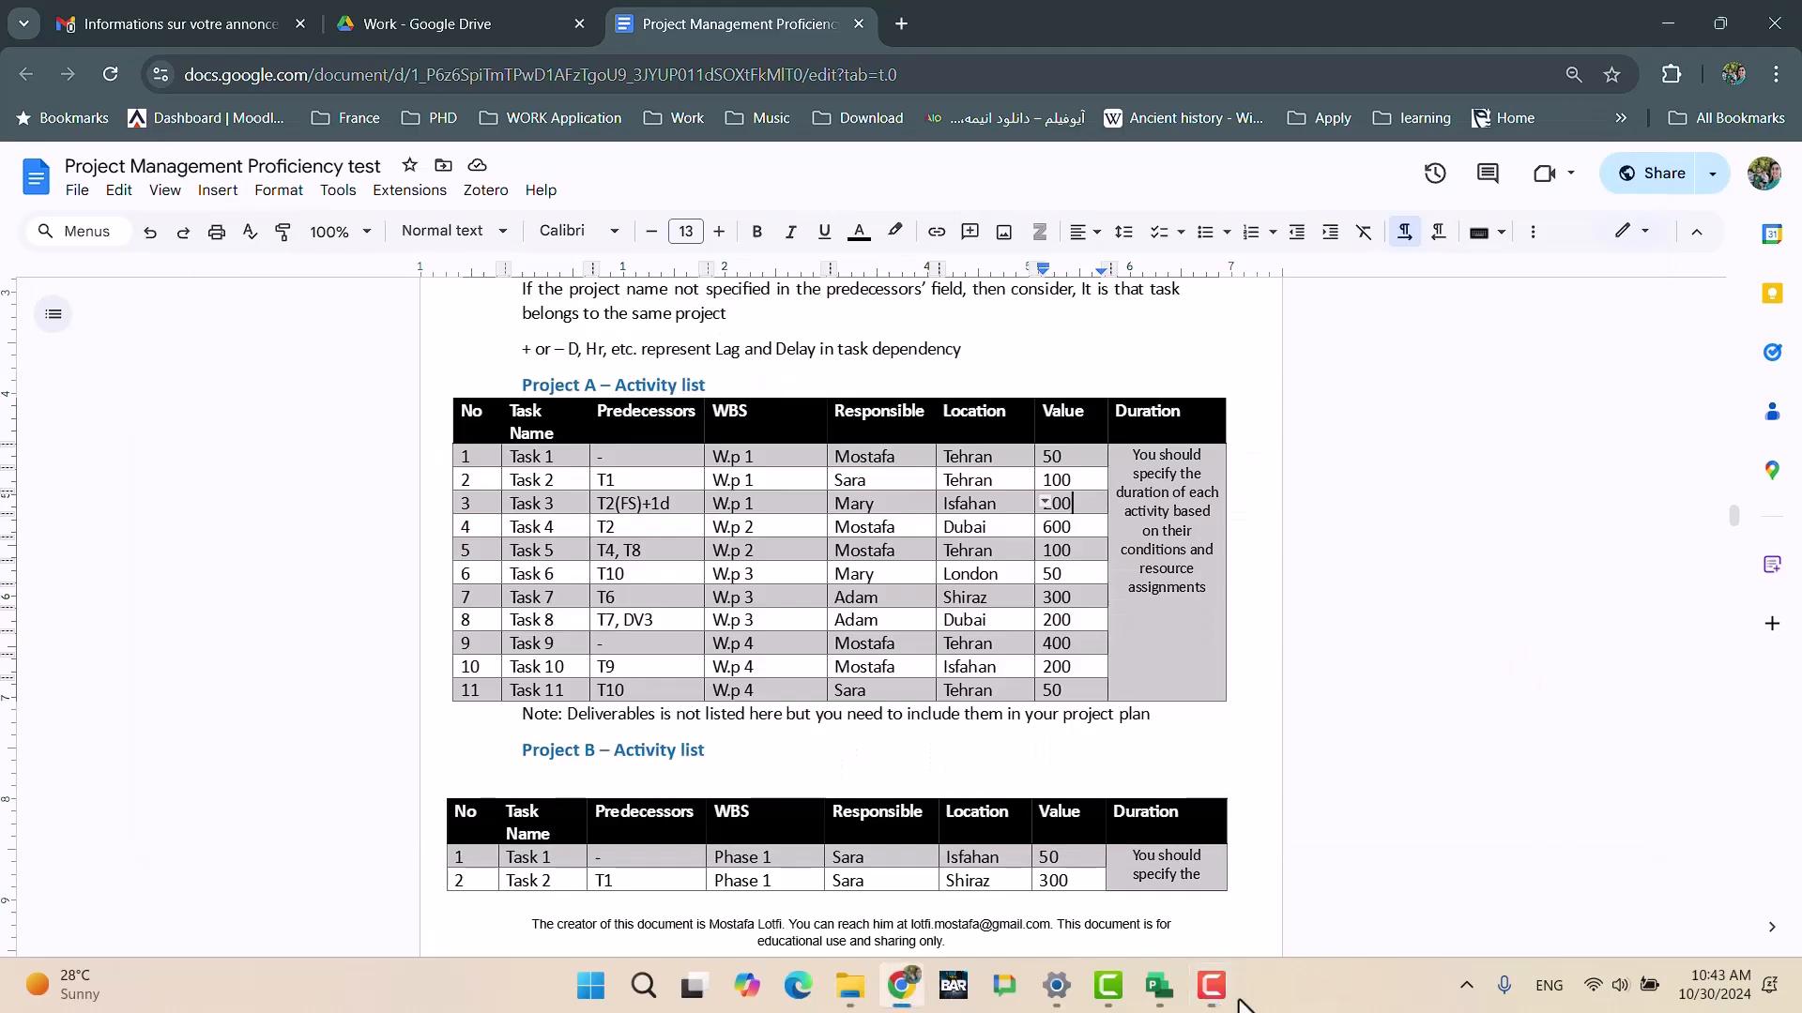
mouse_move(1166, 1002)
click(1597, 858)
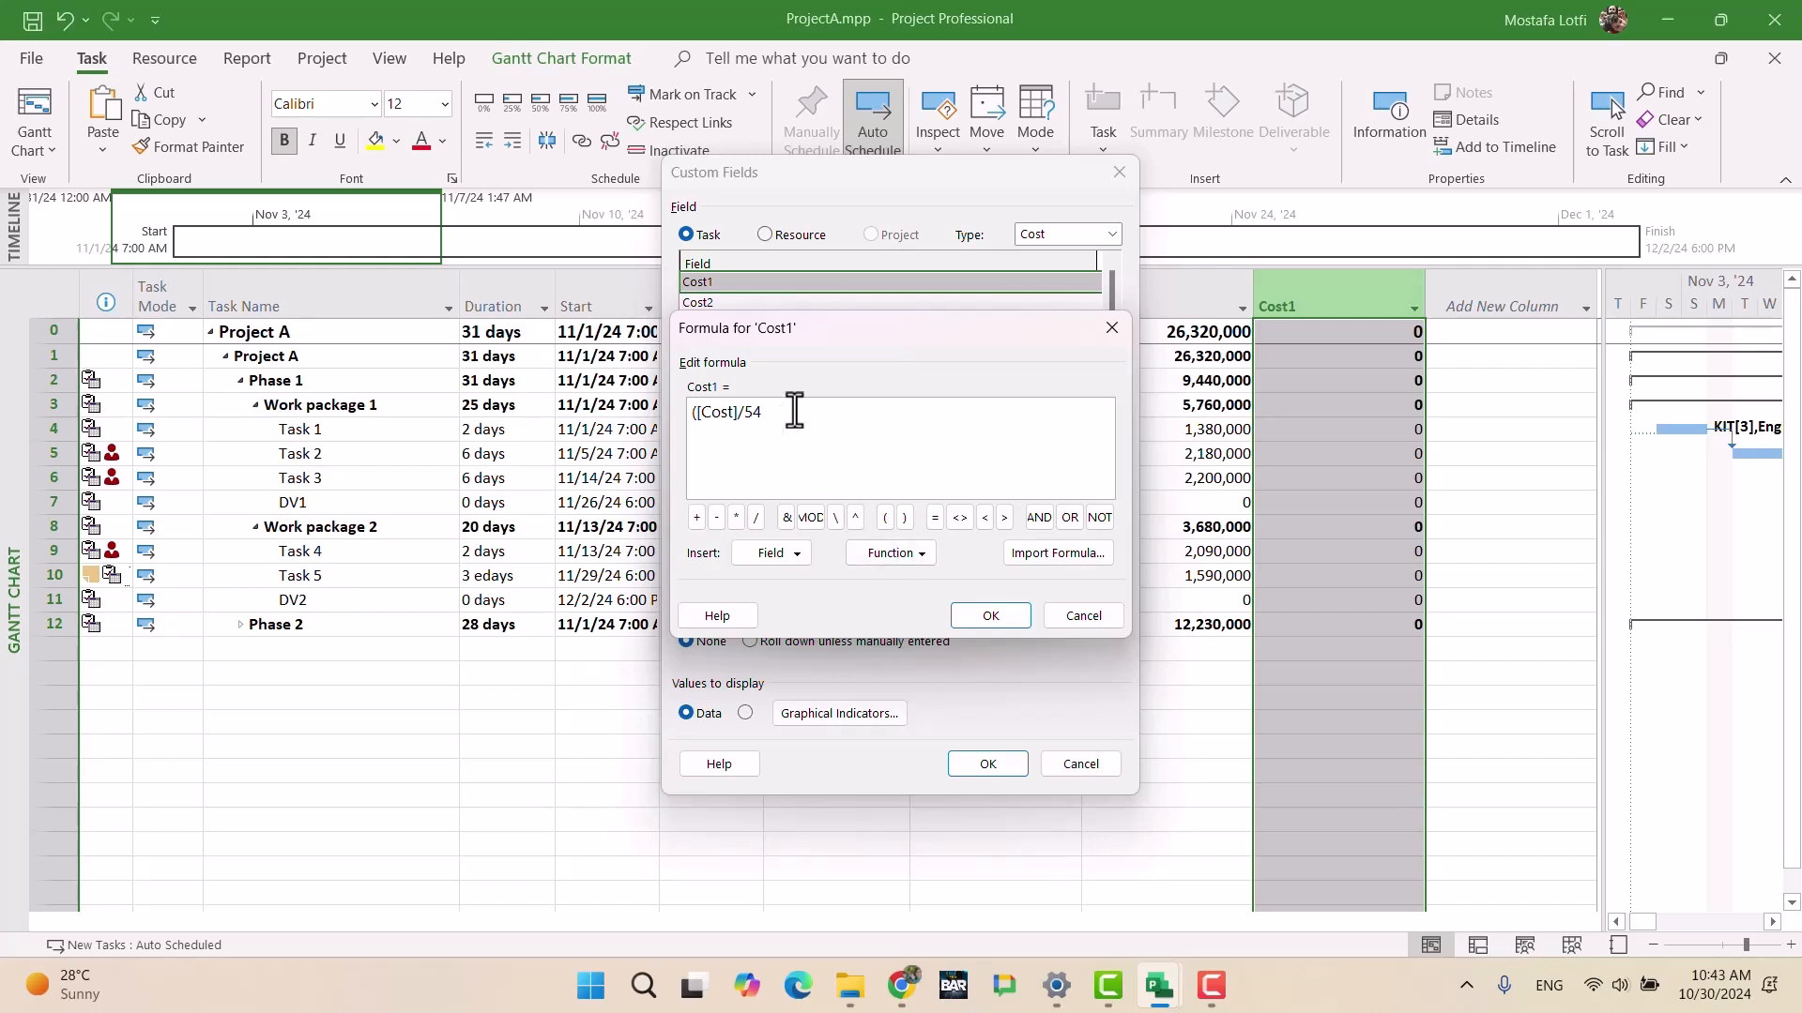
Step: Finish the Cost1 formula as ([Cost]/54500000)*100 and have summary rows use it
text(50)
click(990, 616)
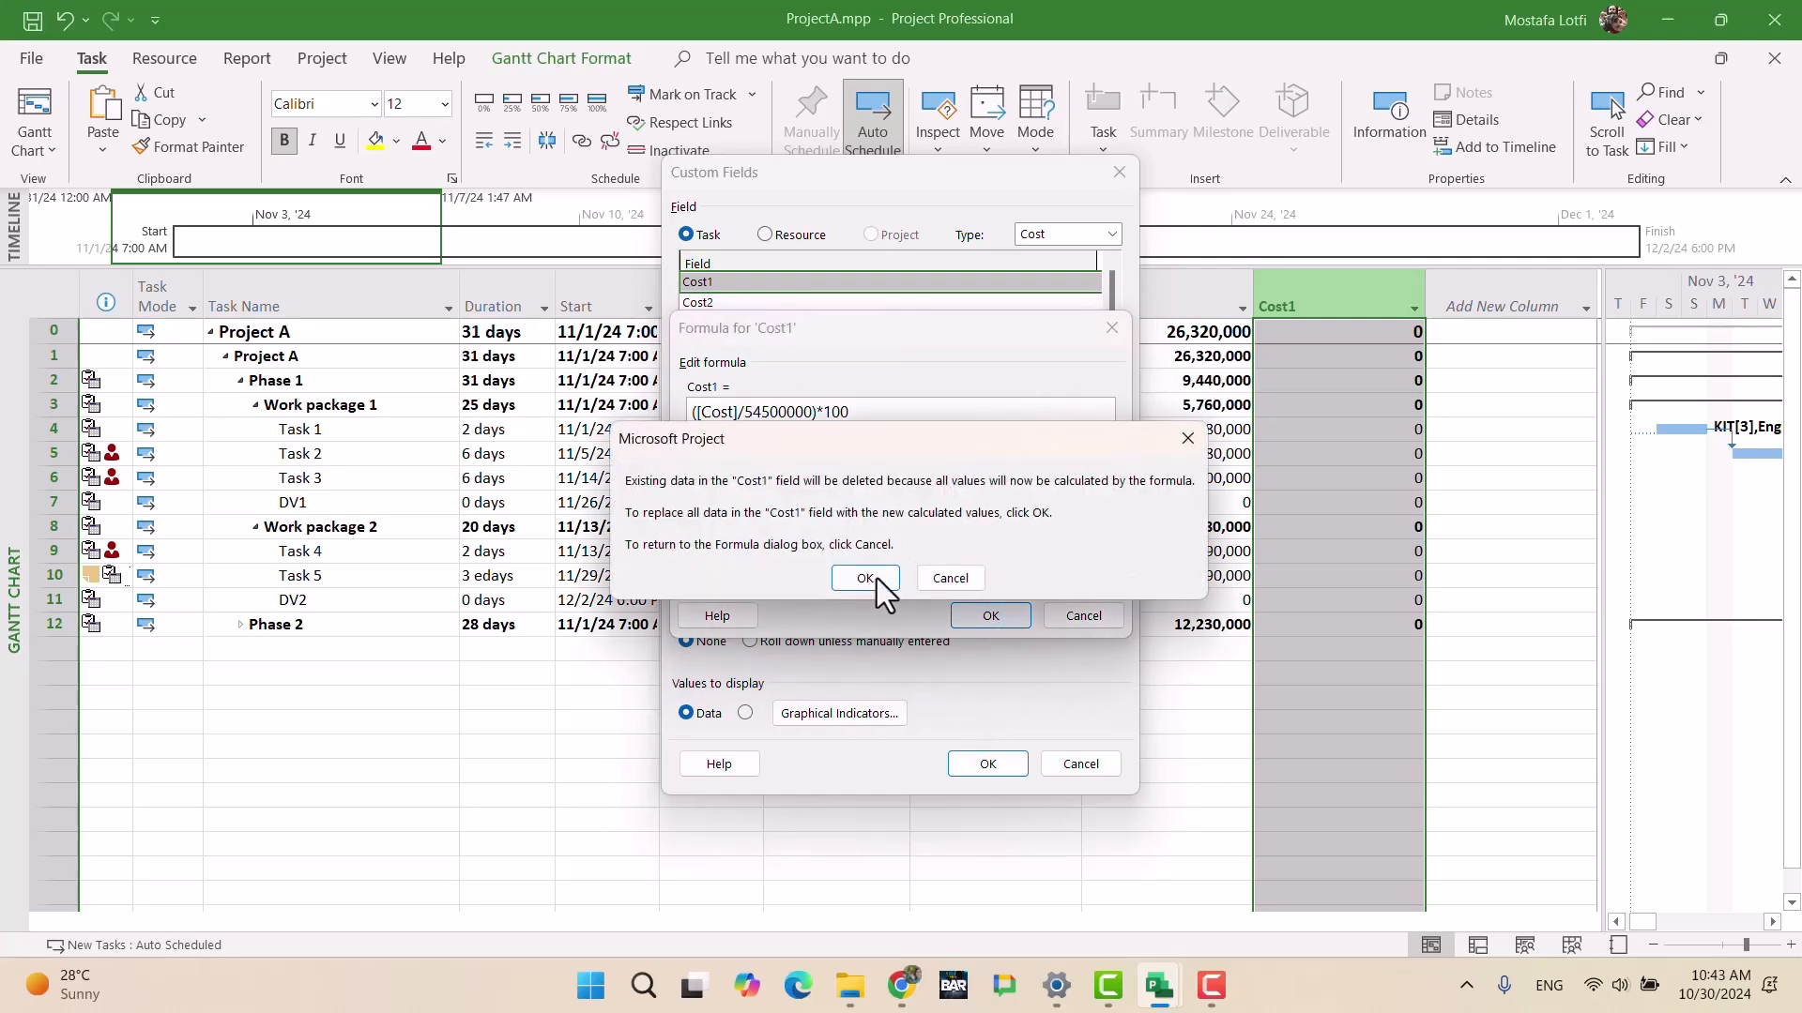
click(865, 578)
click(750, 582)
click(987, 582)
click(981, 764)
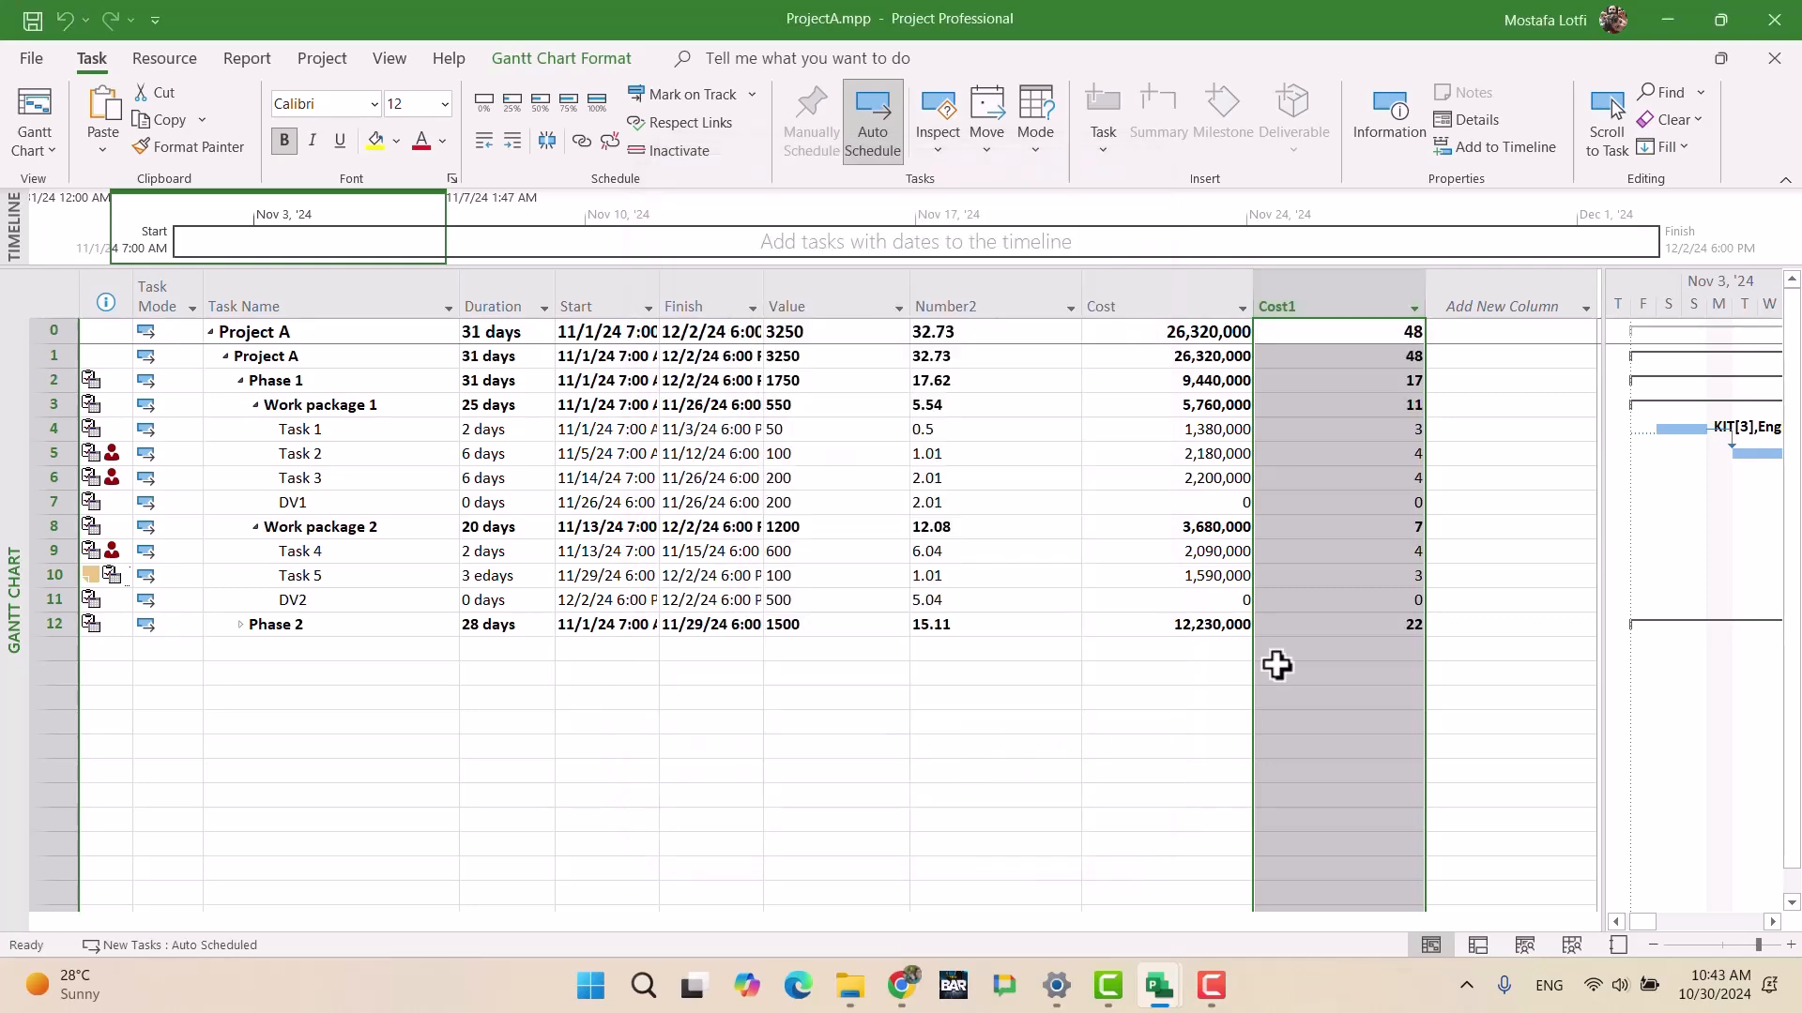
mouse_move(1147, 1002)
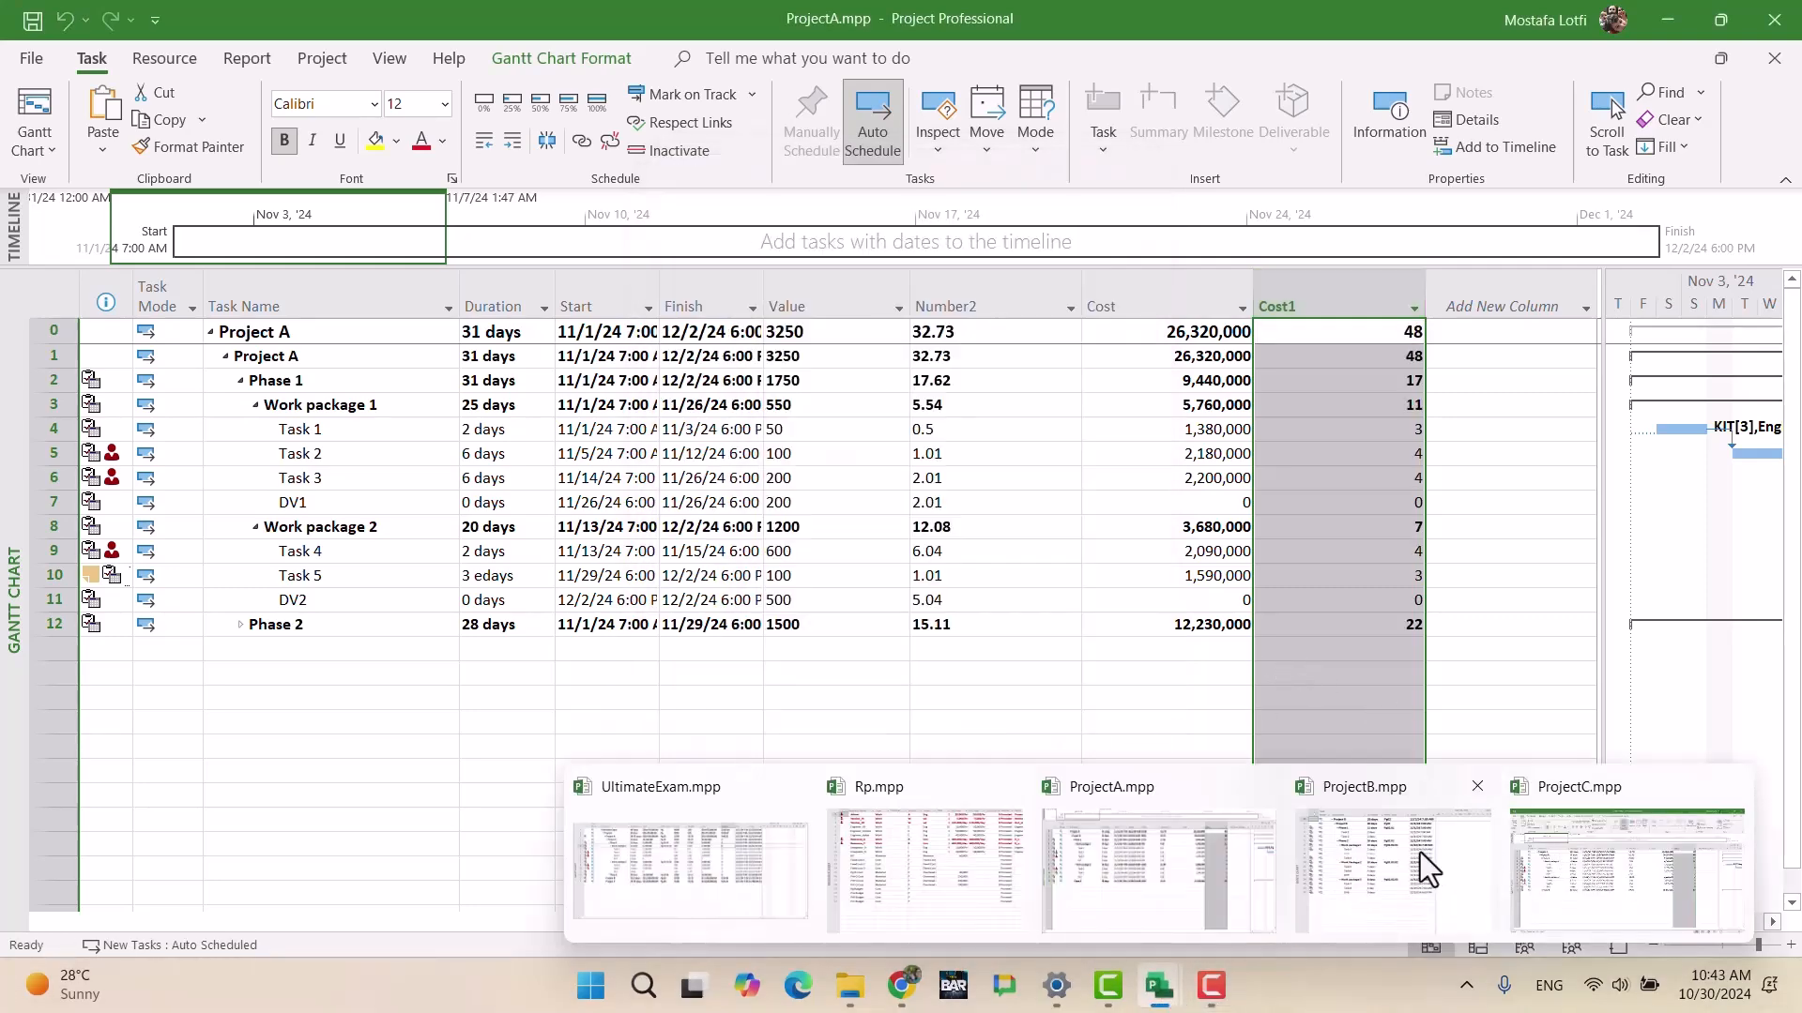
click(768, 843)
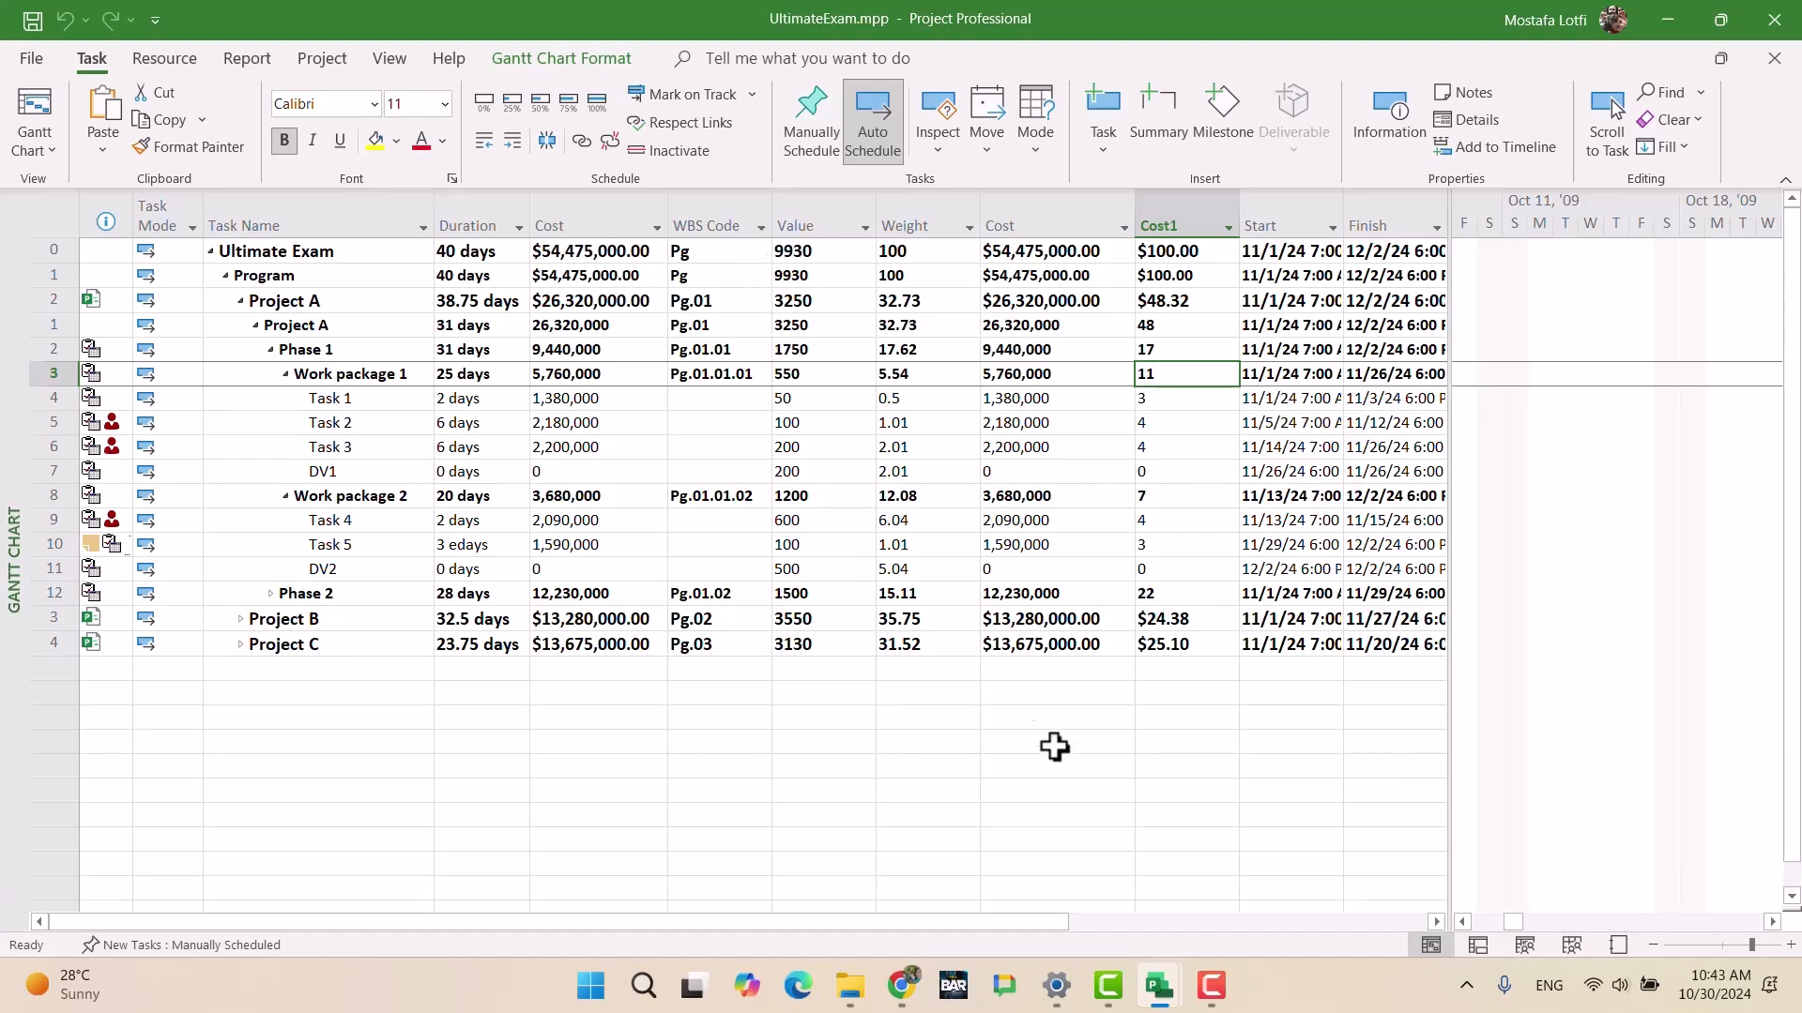
mouse_move(1164, 1006)
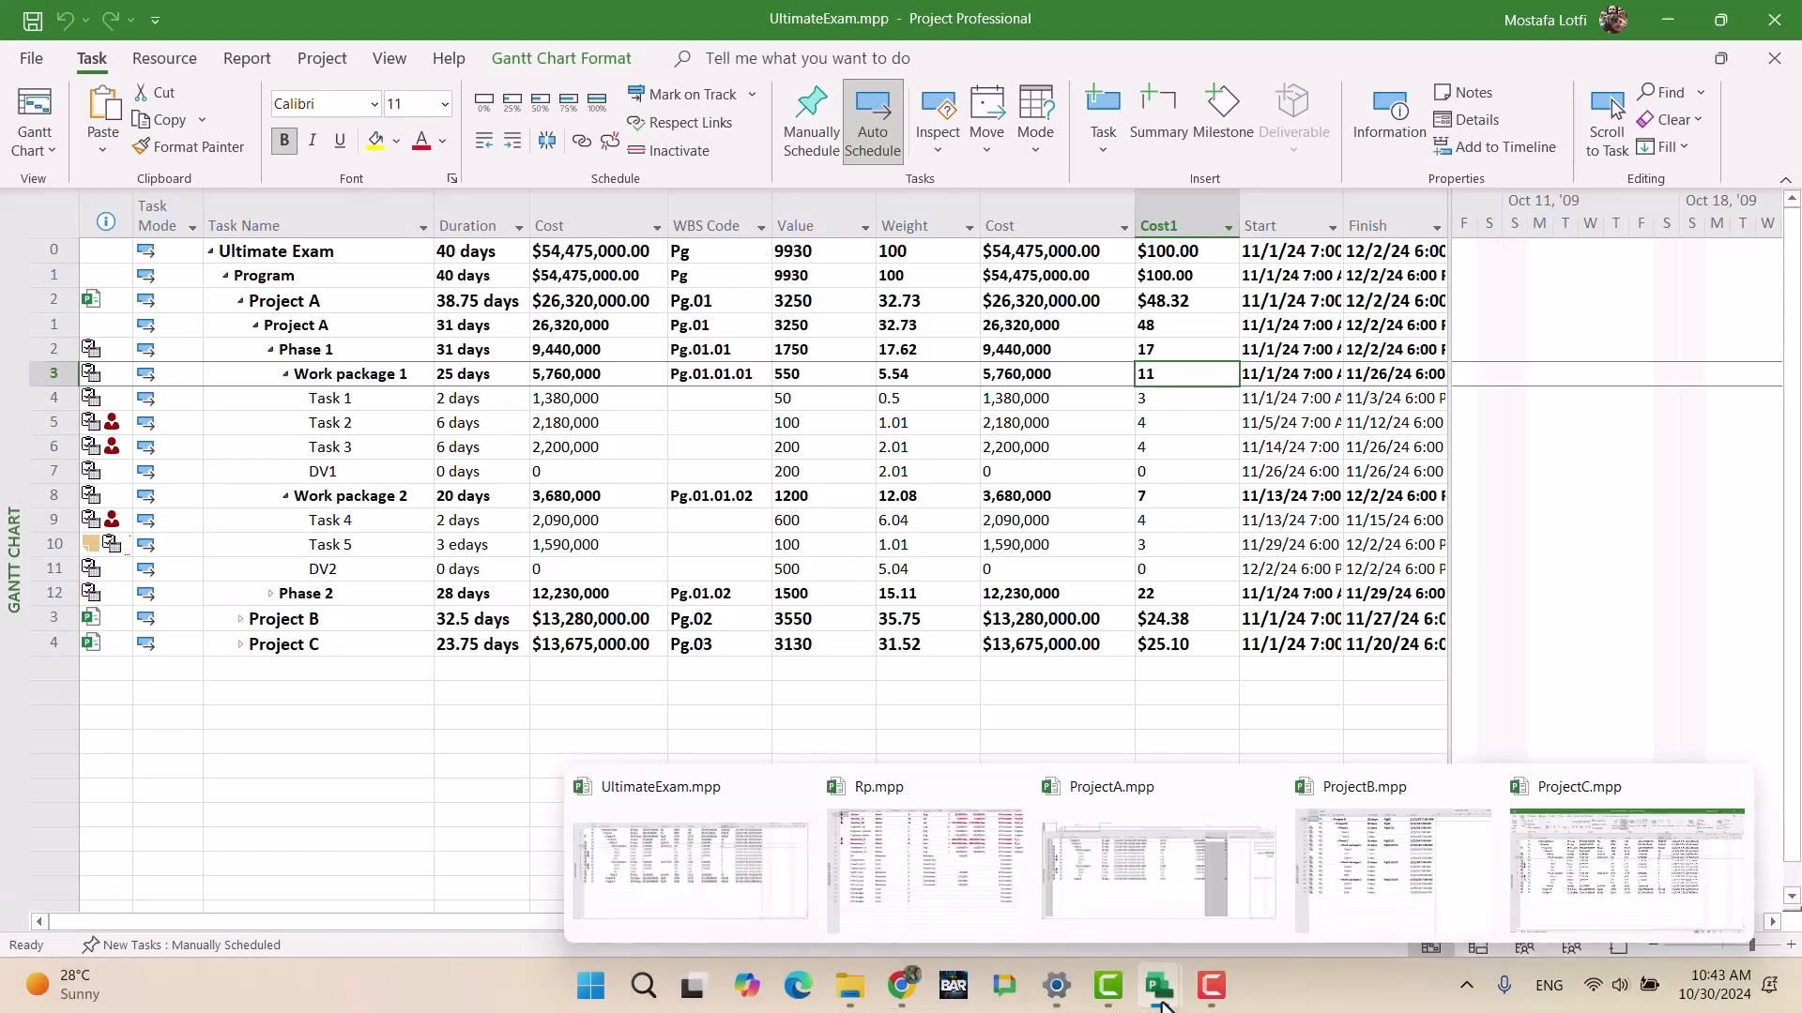
click(1207, 878)
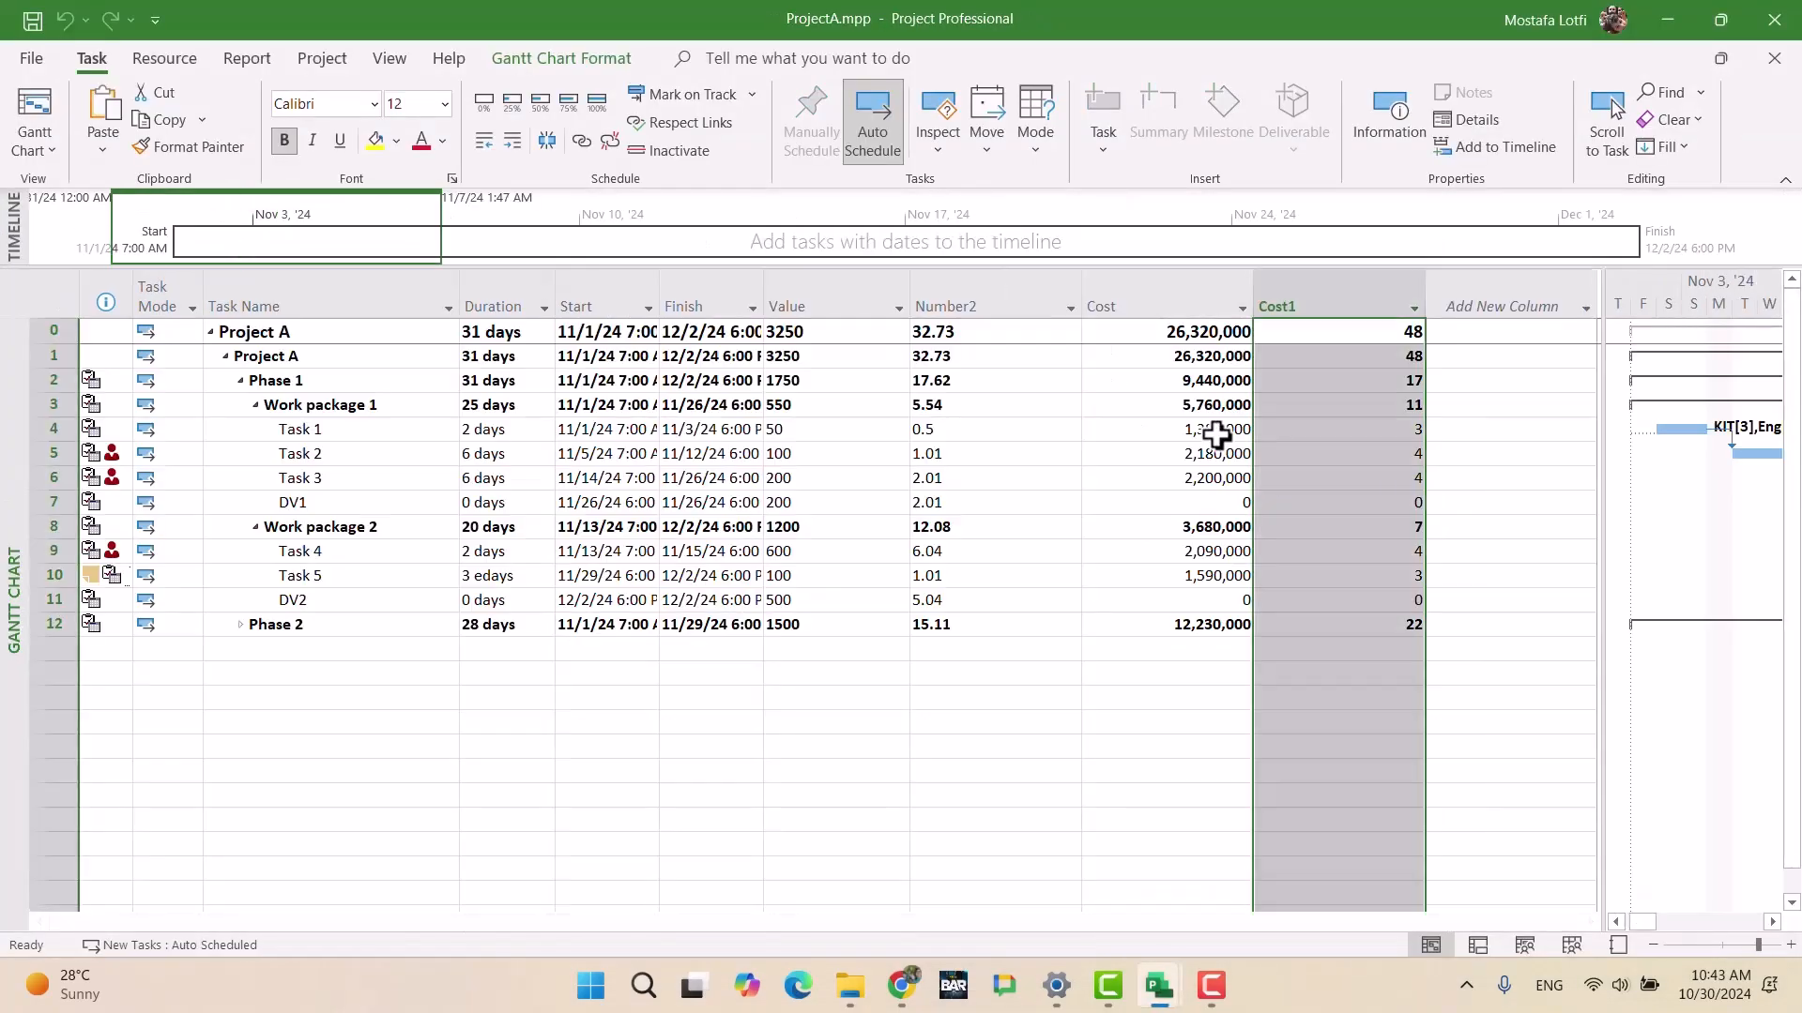
Step: Change the Cost1 formula's divisor from 54500000 to 54475000, so Phase 2 reads 23
right_click(1349, 298)
click(1410, 645)
click(958, 521)
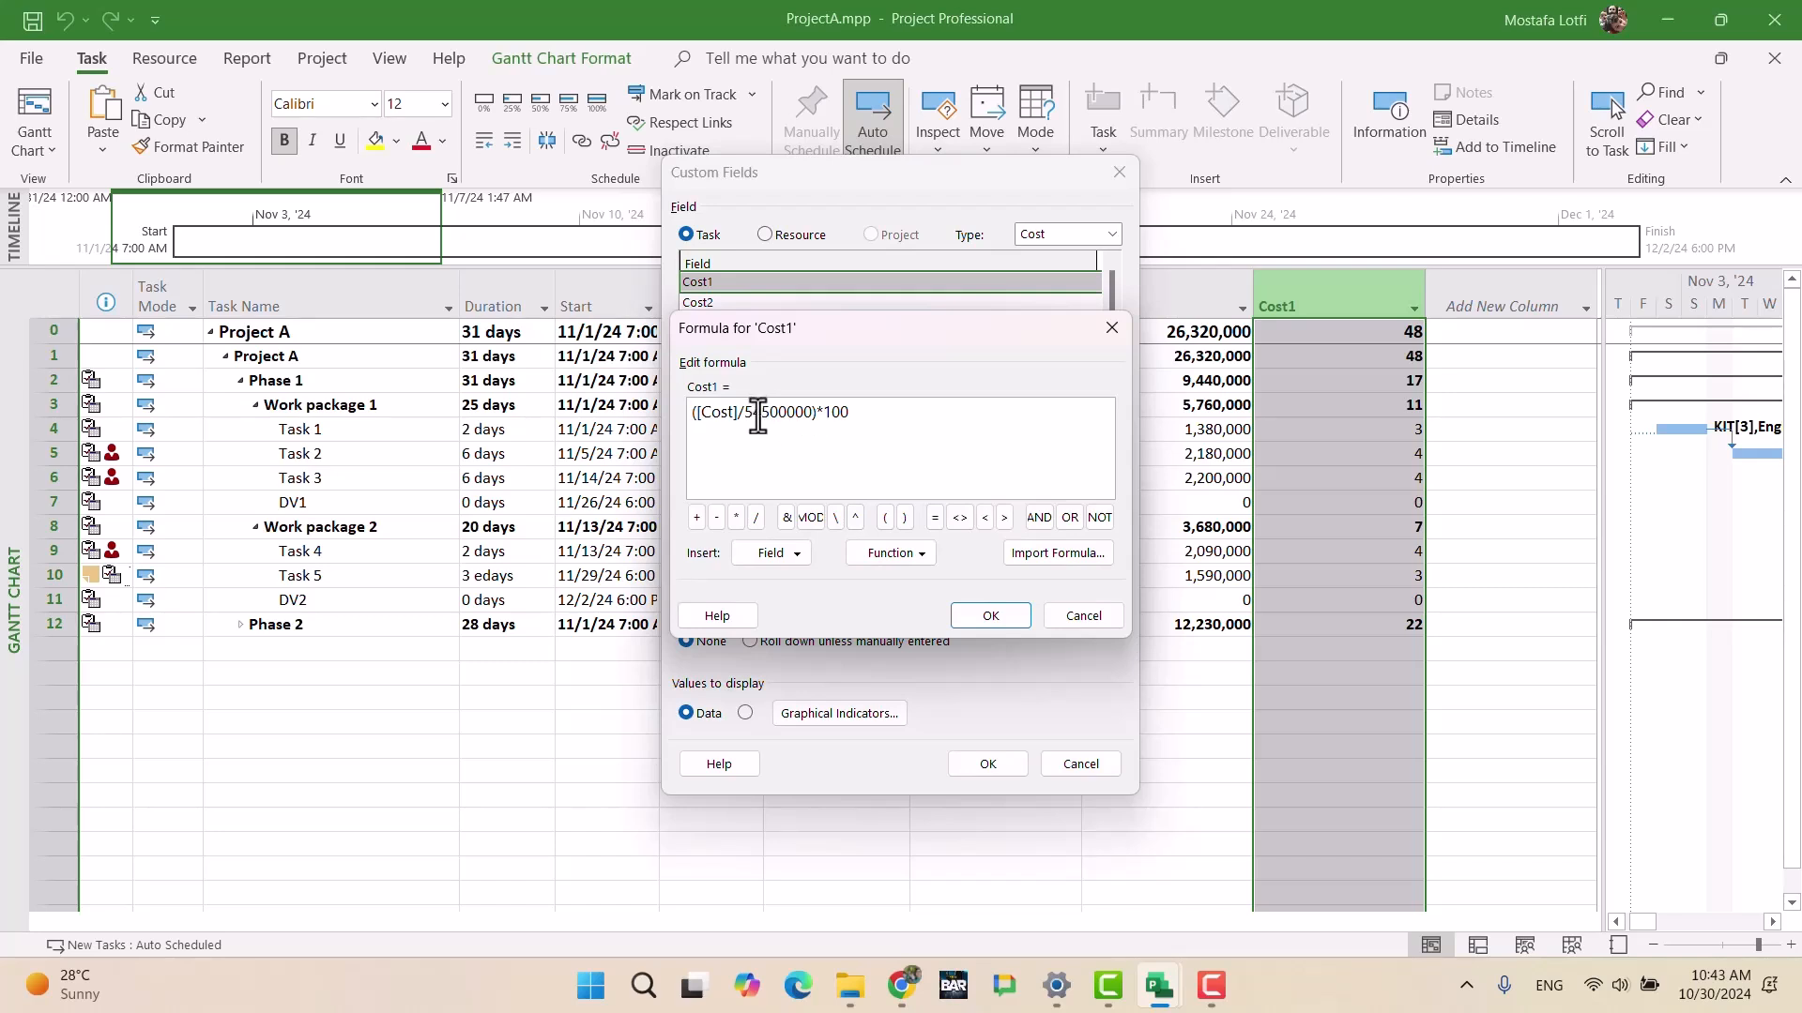
drag(762, 412, 784, 419)
text(475)
click(994, 620)
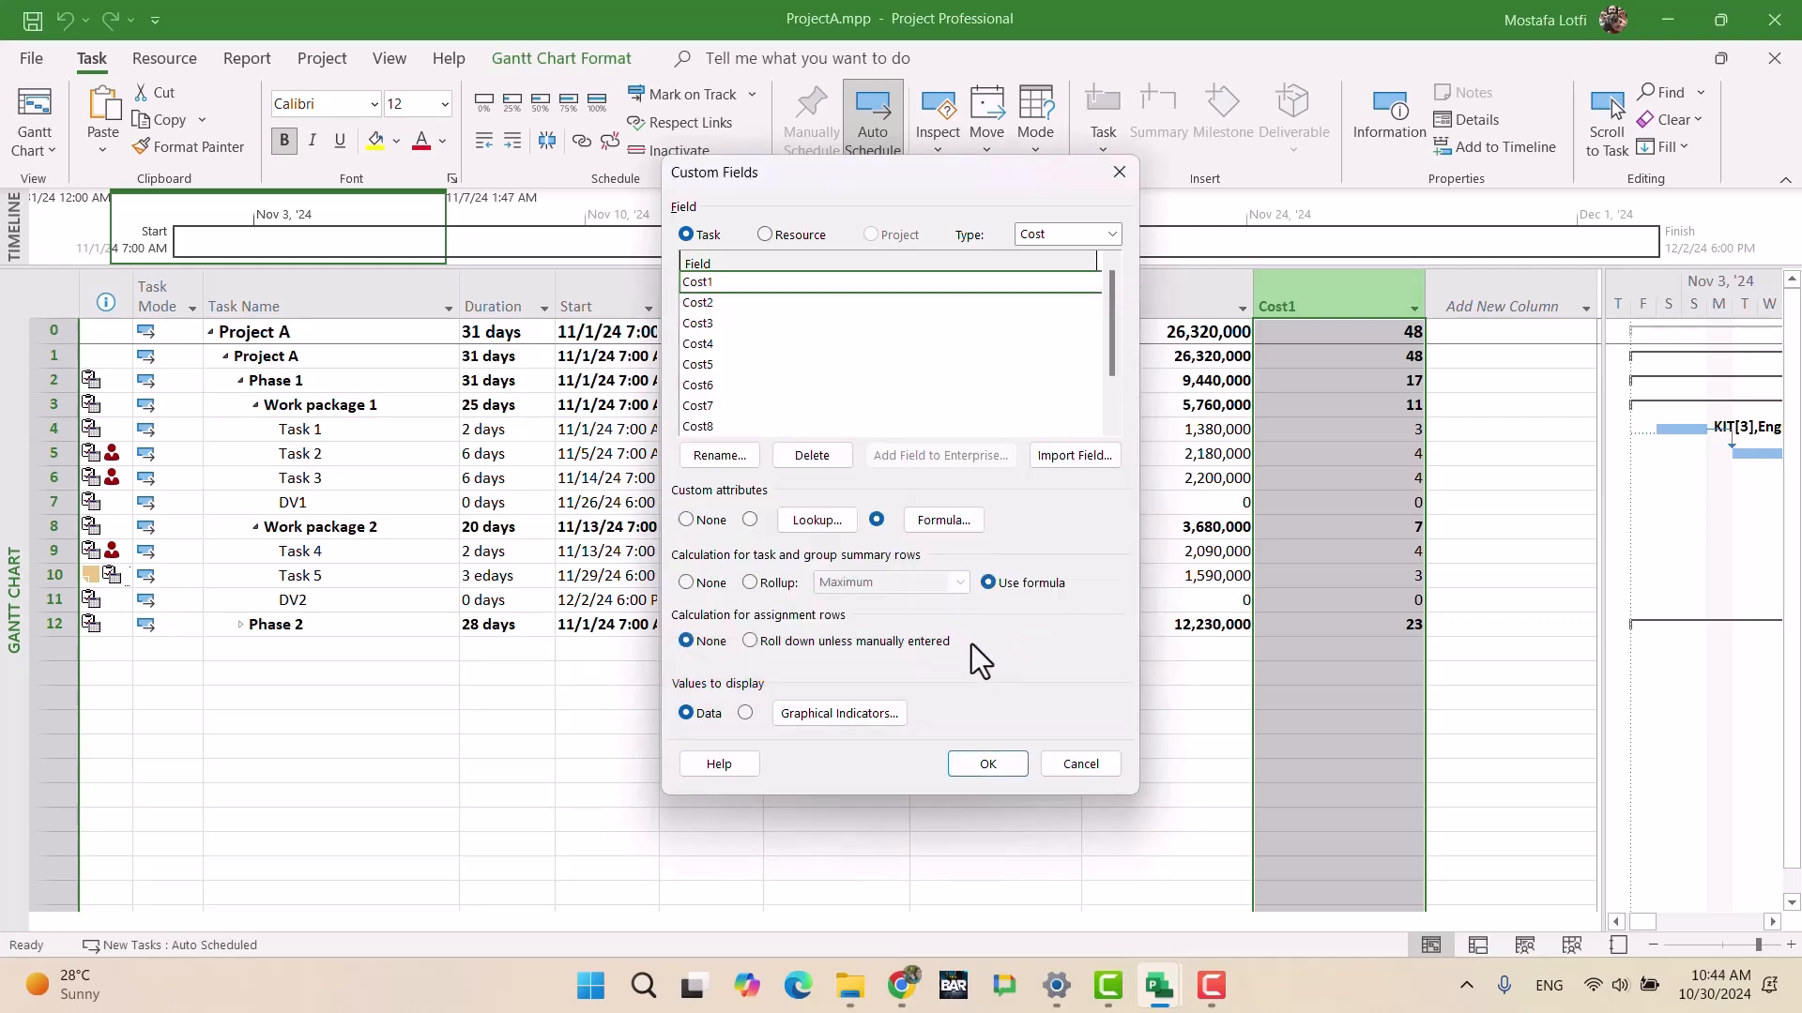
click(1012, 764)
Step: Check Project A's Cost1 values in UltimateExam, collapse Phase 1, then bring up ProjectB.mpp
mouse_move(1159, 1002)
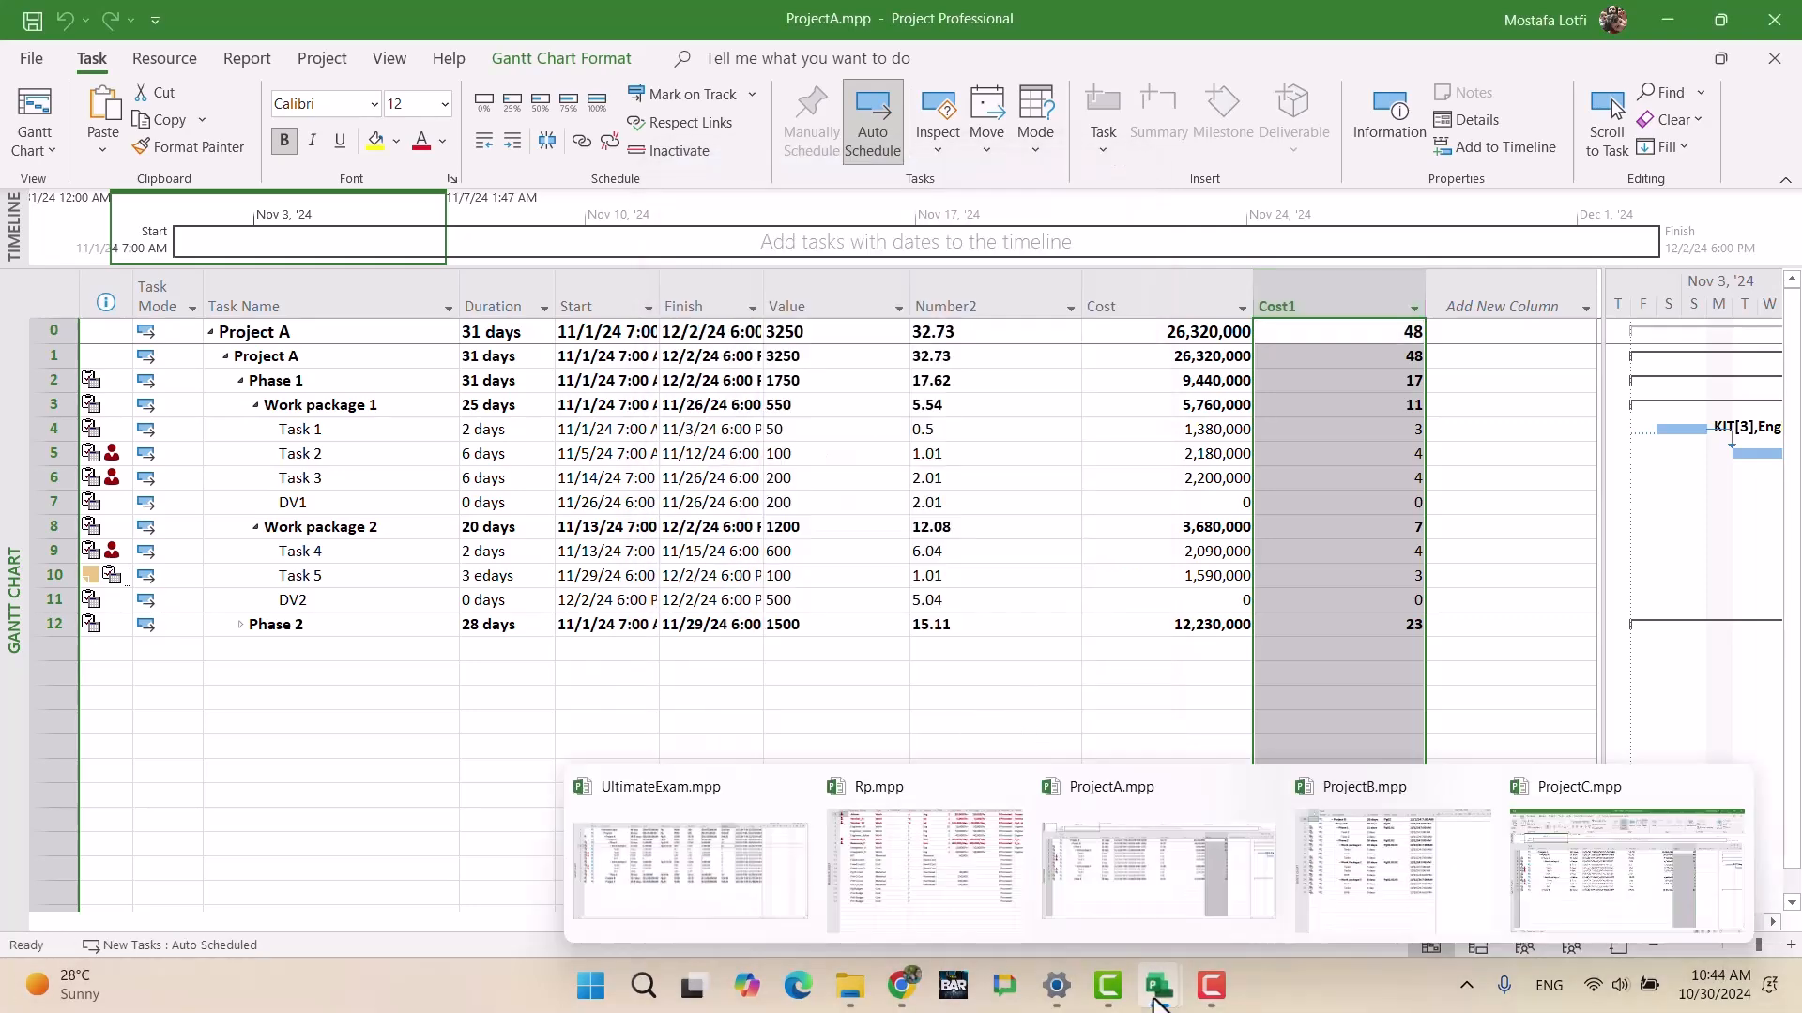
click(780, 883)
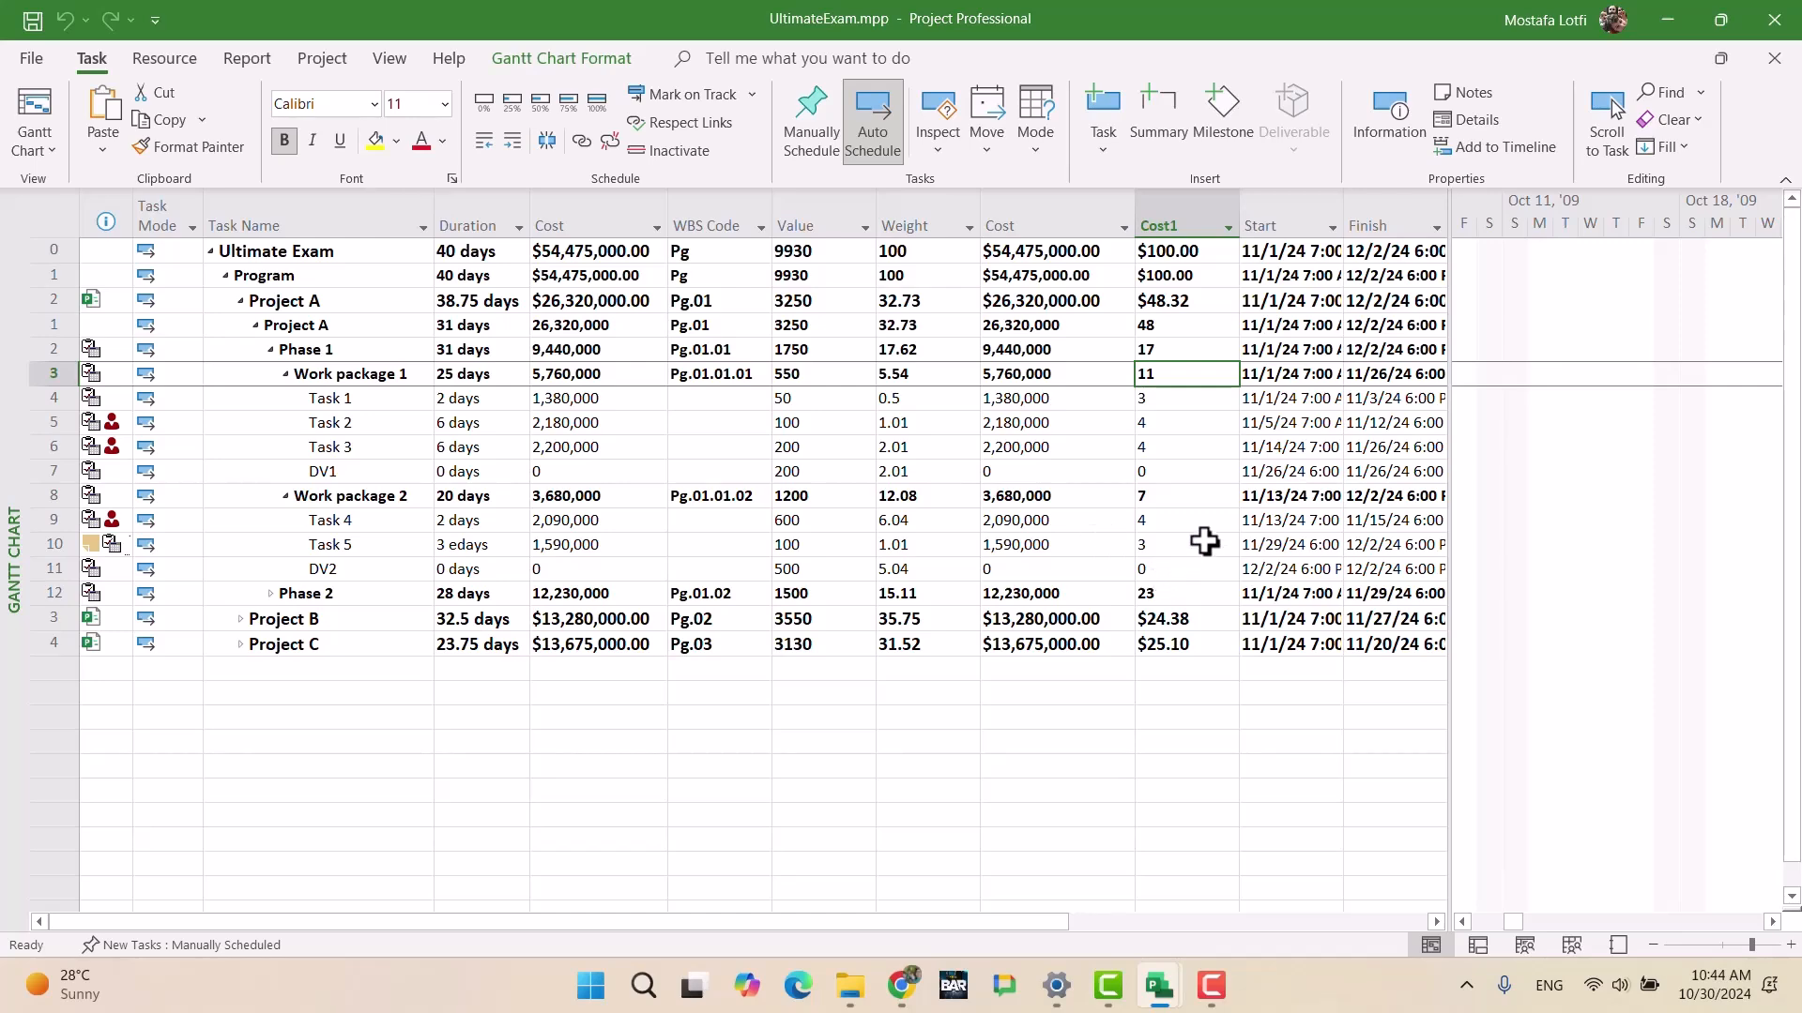
click(1168, 427)
click(1177, 349)
click(1150, 401)
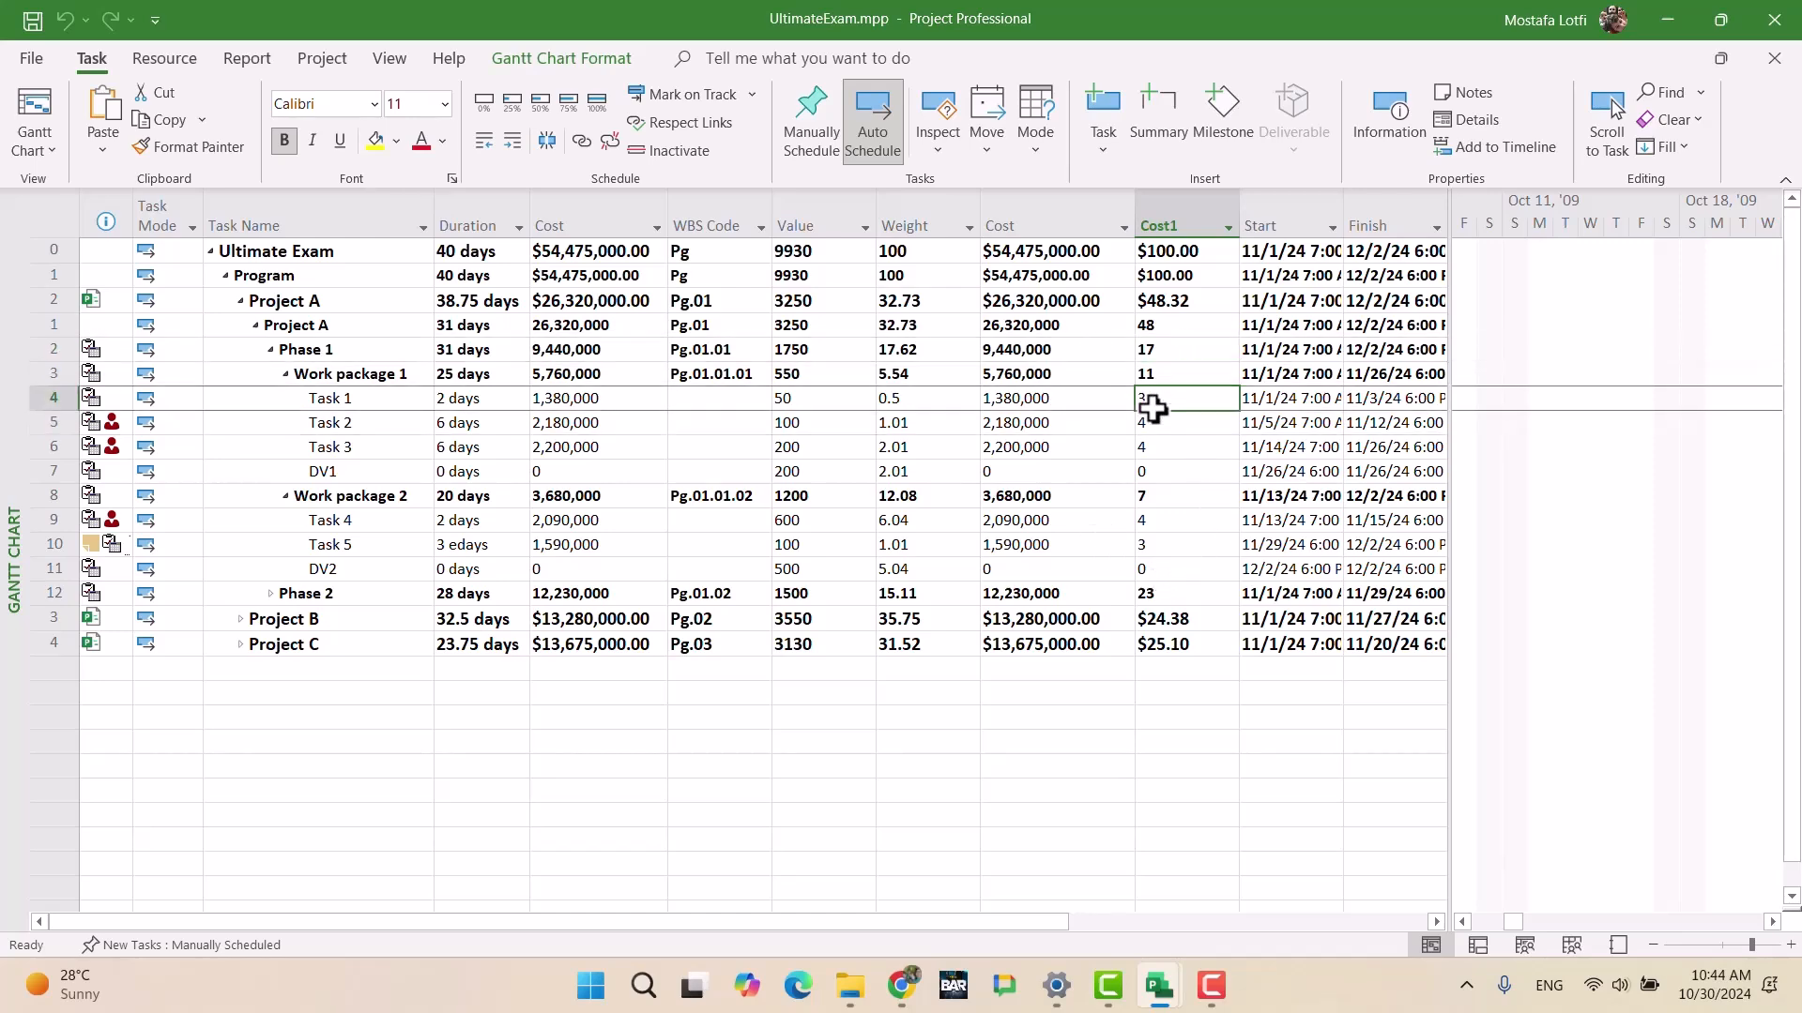
click(270, 349)
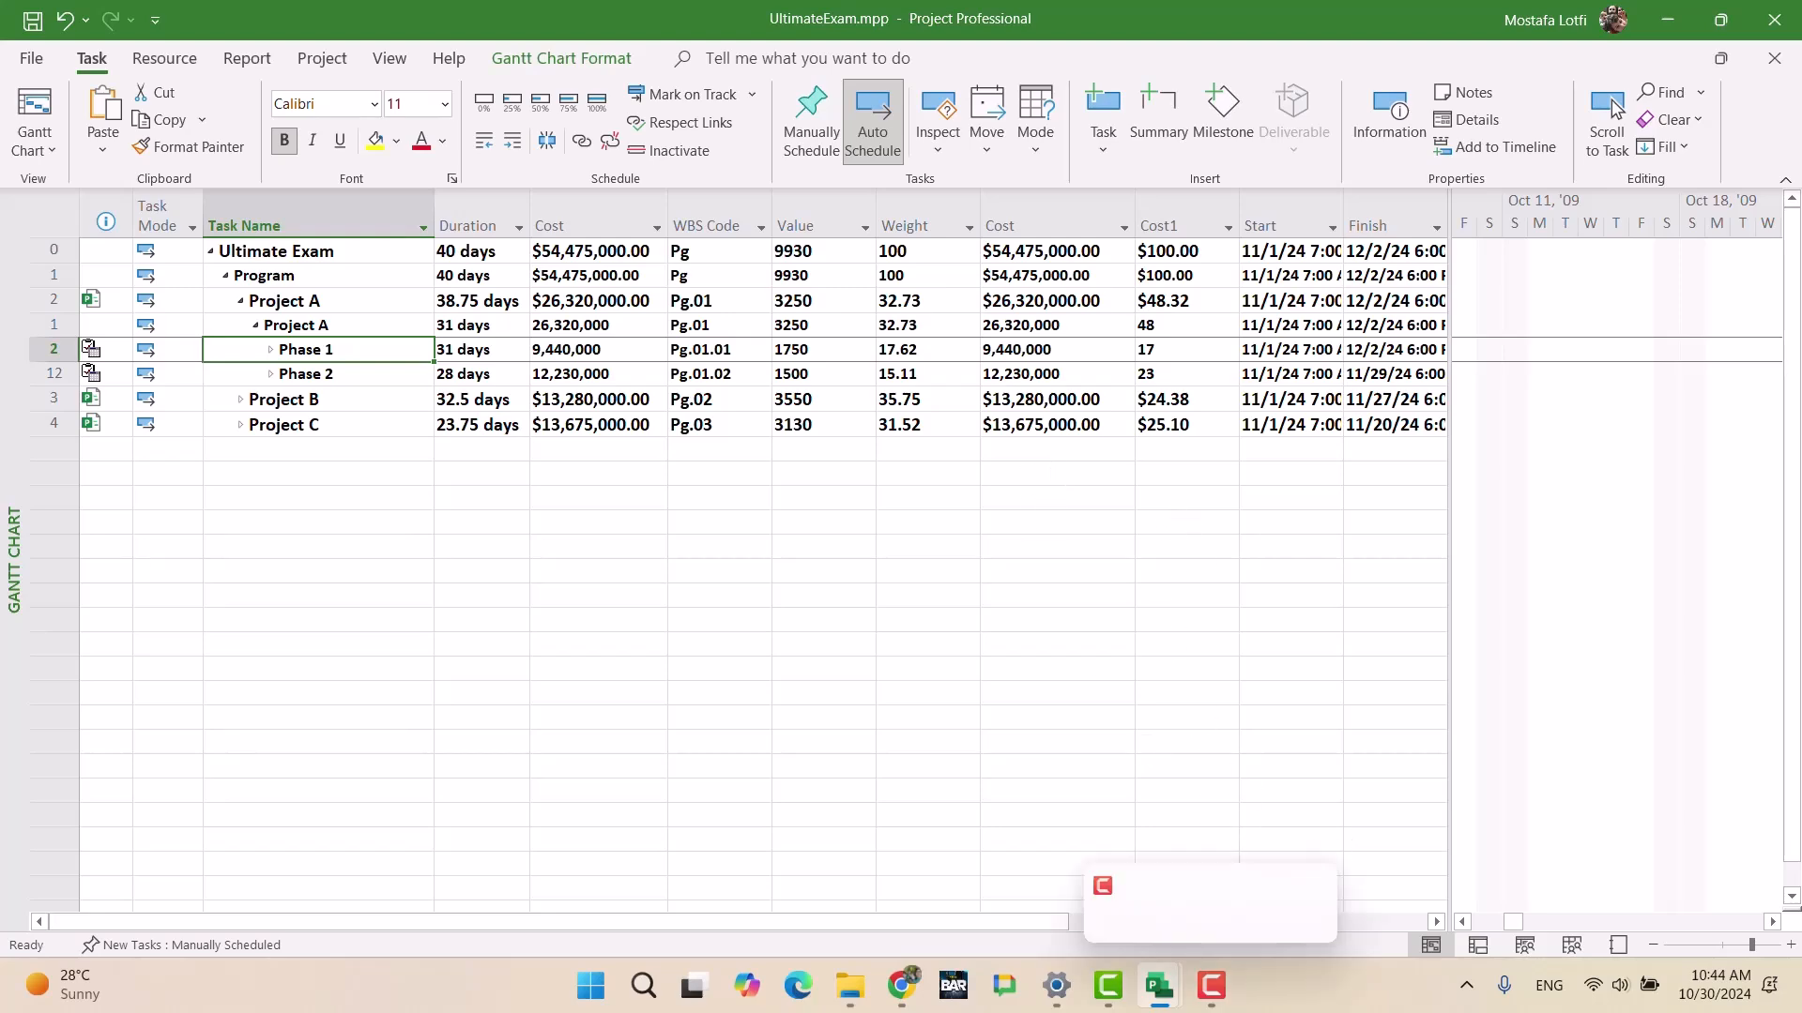
mouse_move(1162, 997)
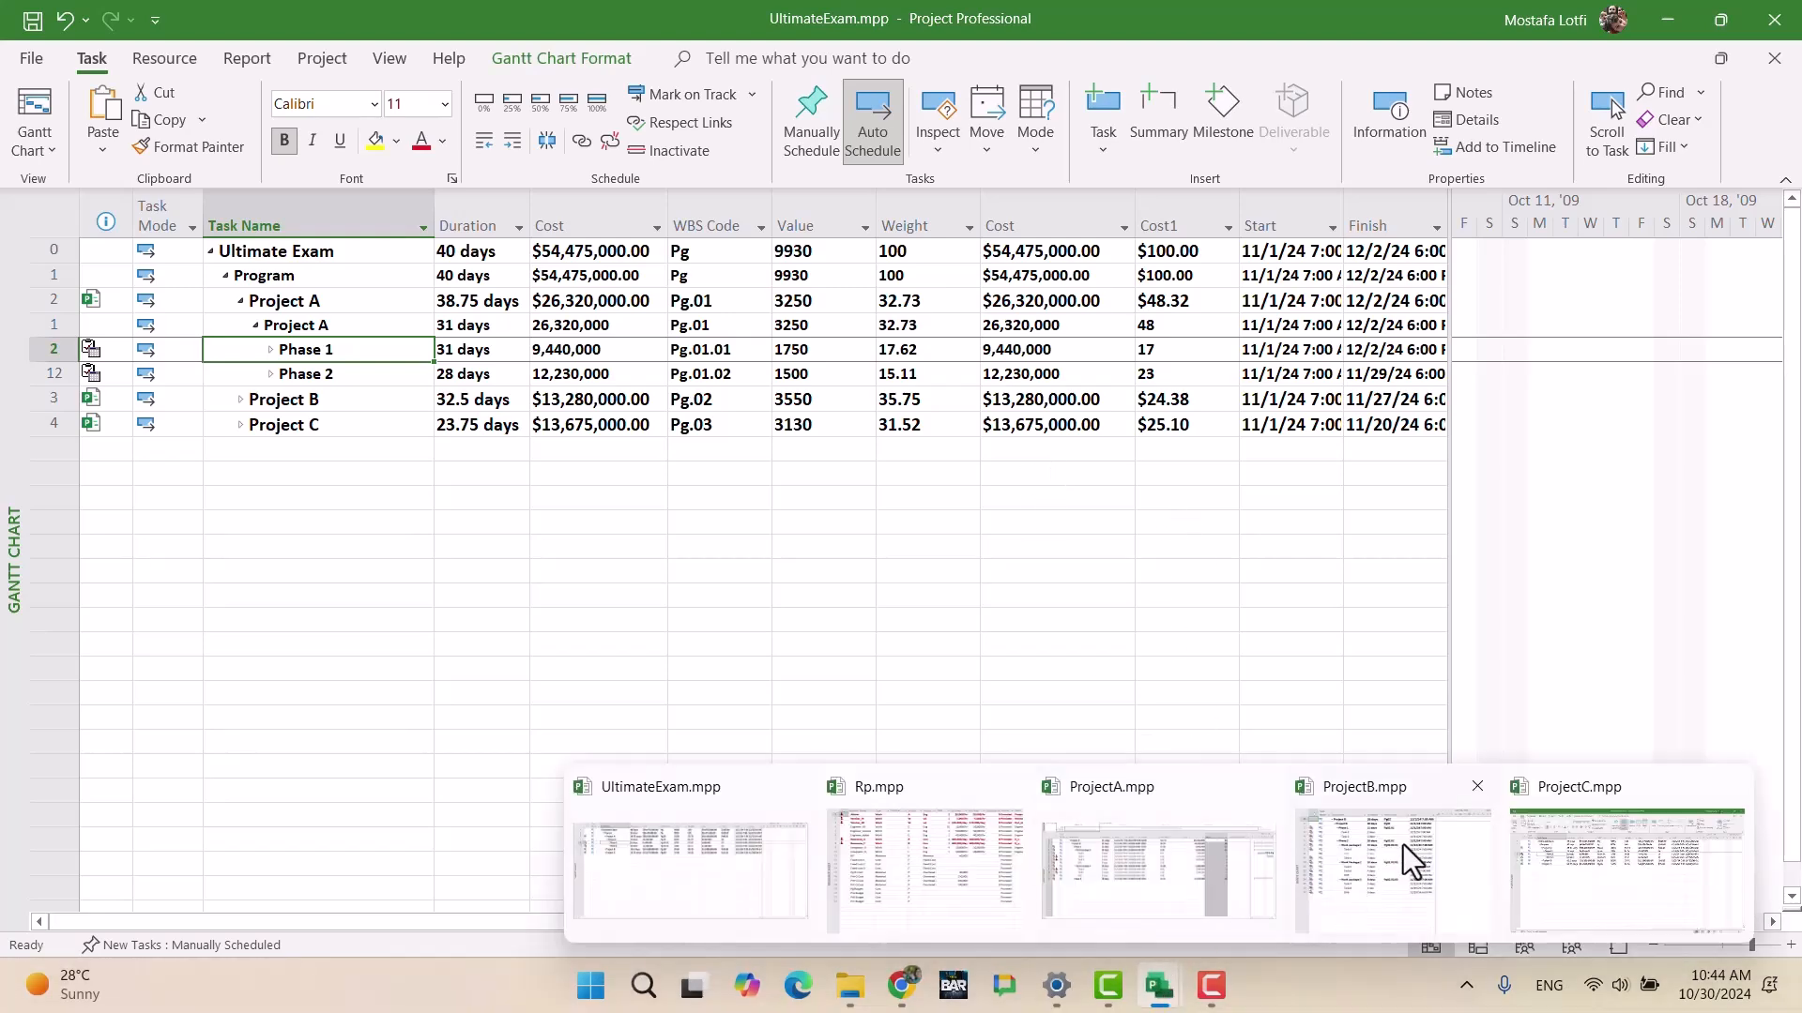
click(1404, 845)
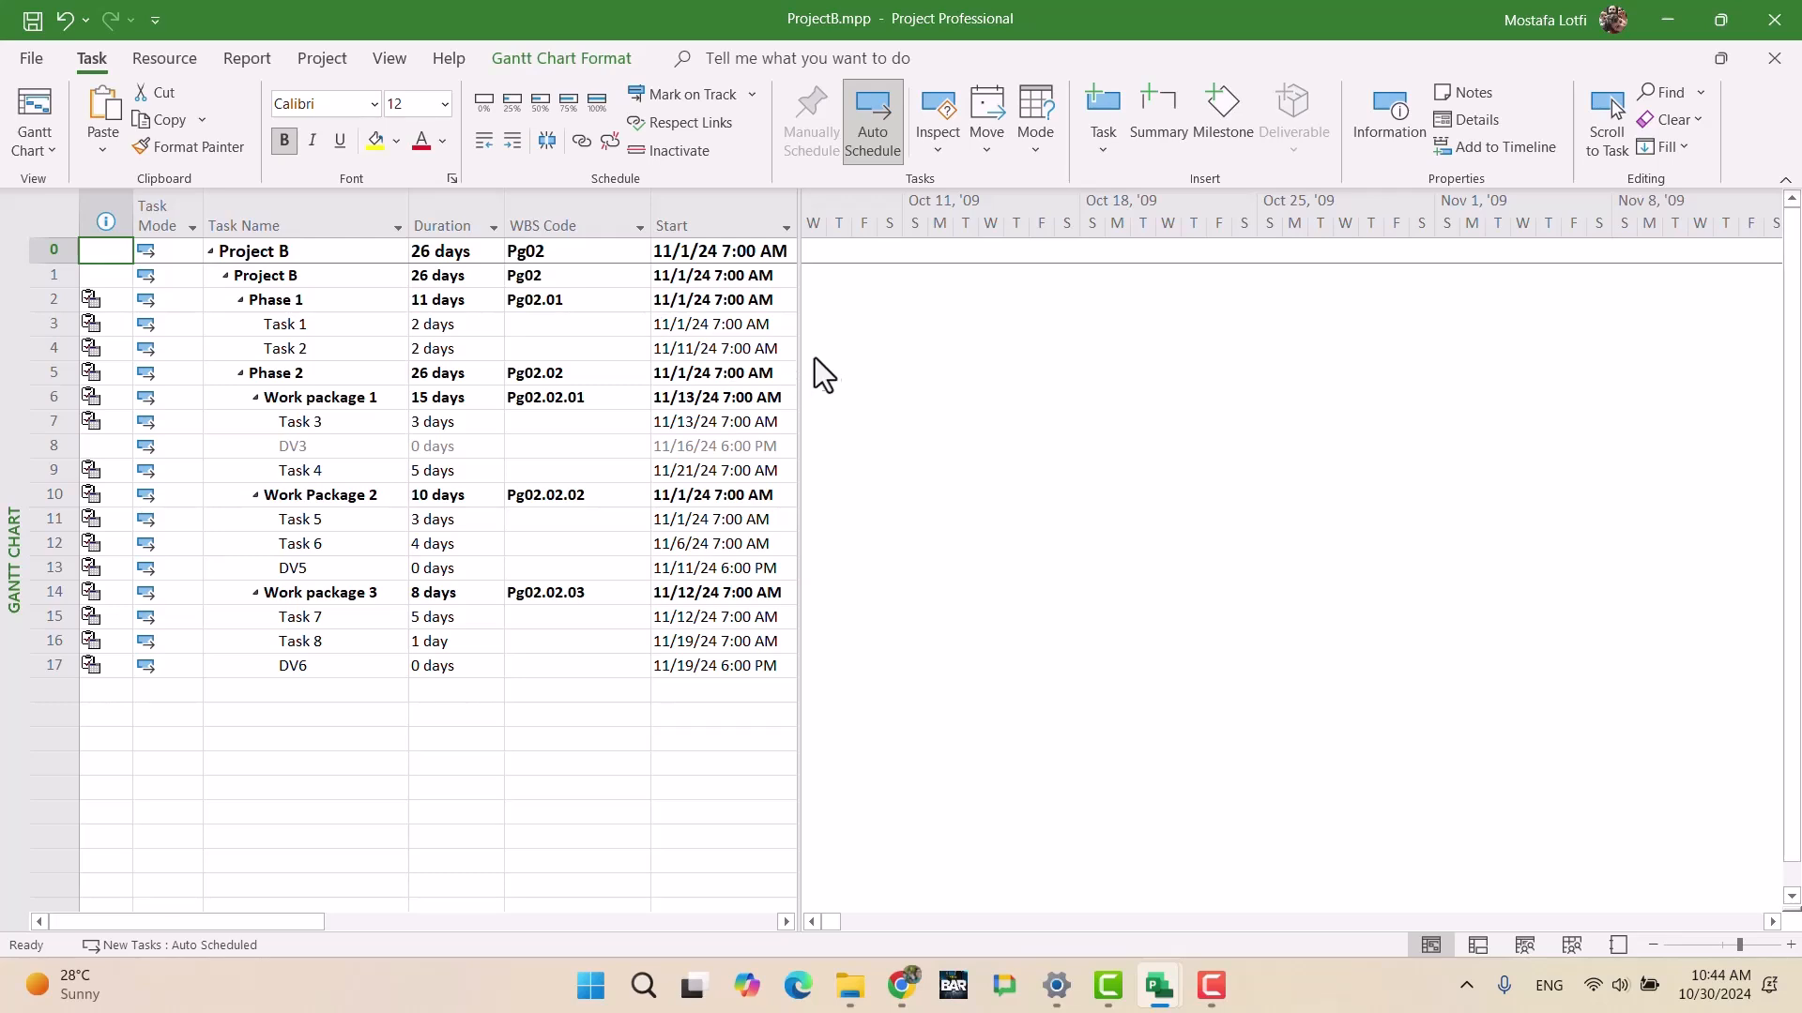
Step: Delete the Predecessors, Responsible, Location and Resource Names columns from ProjectB's table
drag(801, 352, 1387, 394)
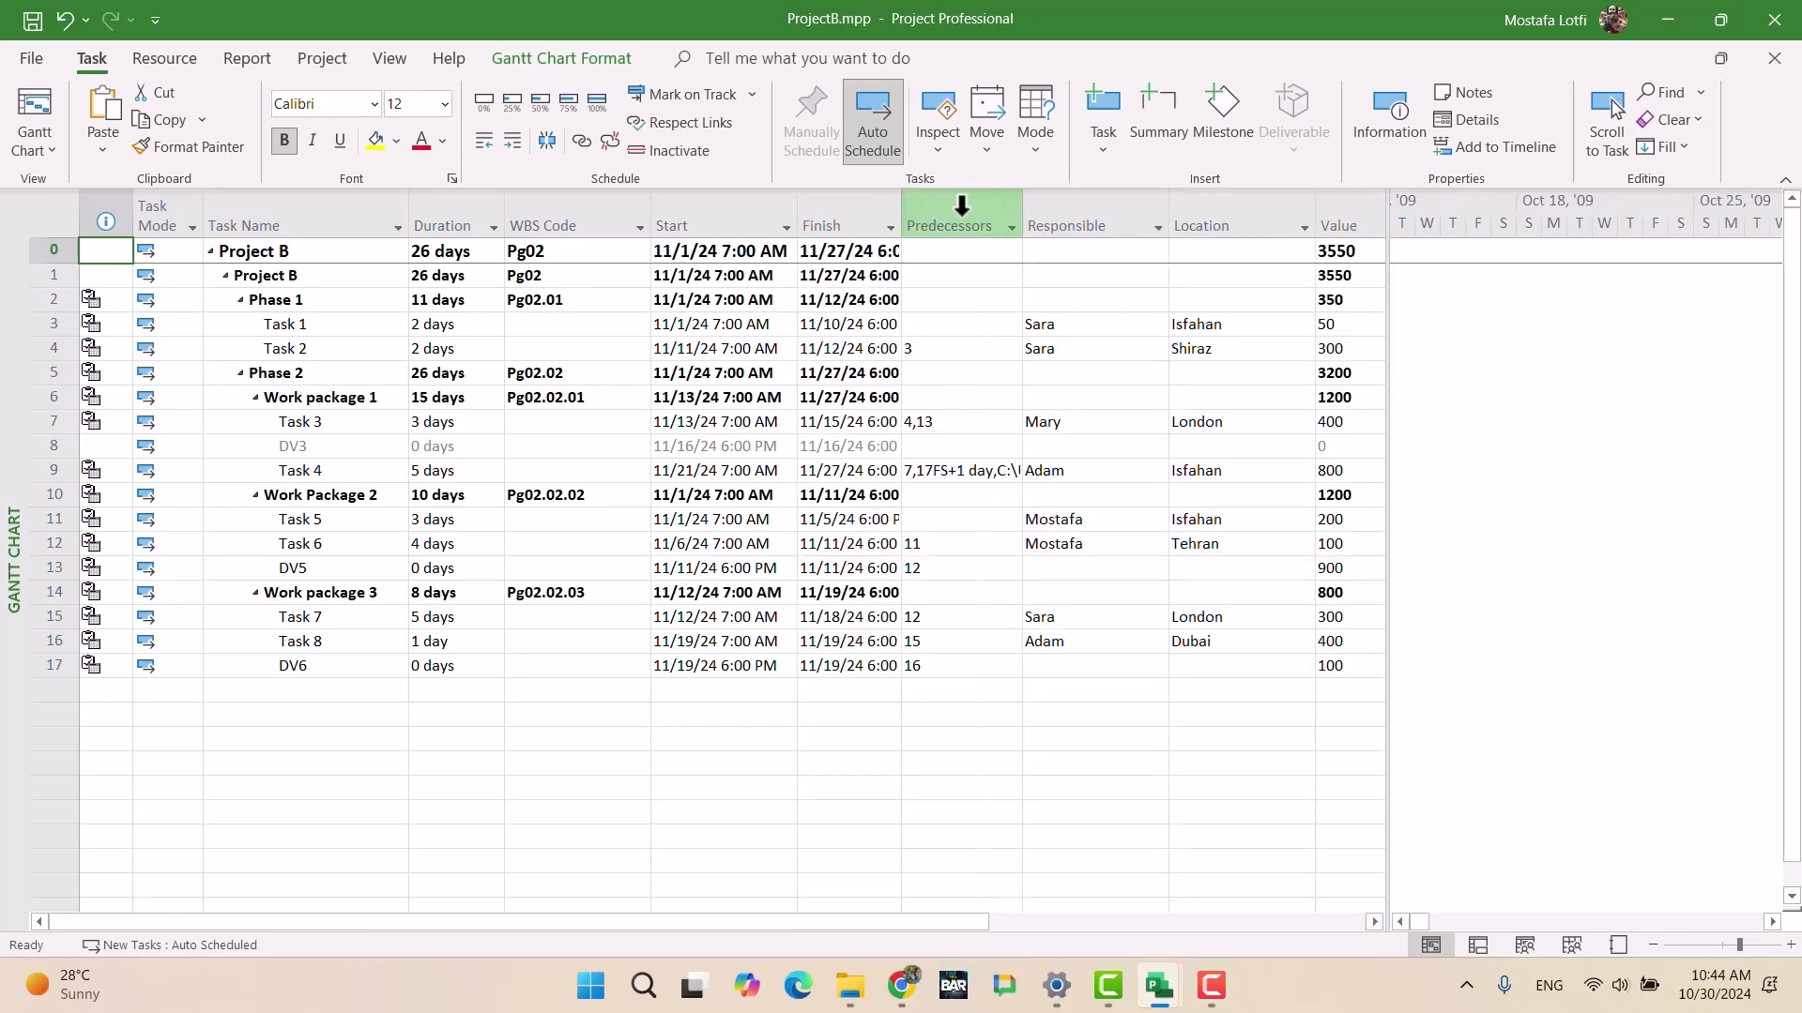
drag(965, 211, 1297, 220)
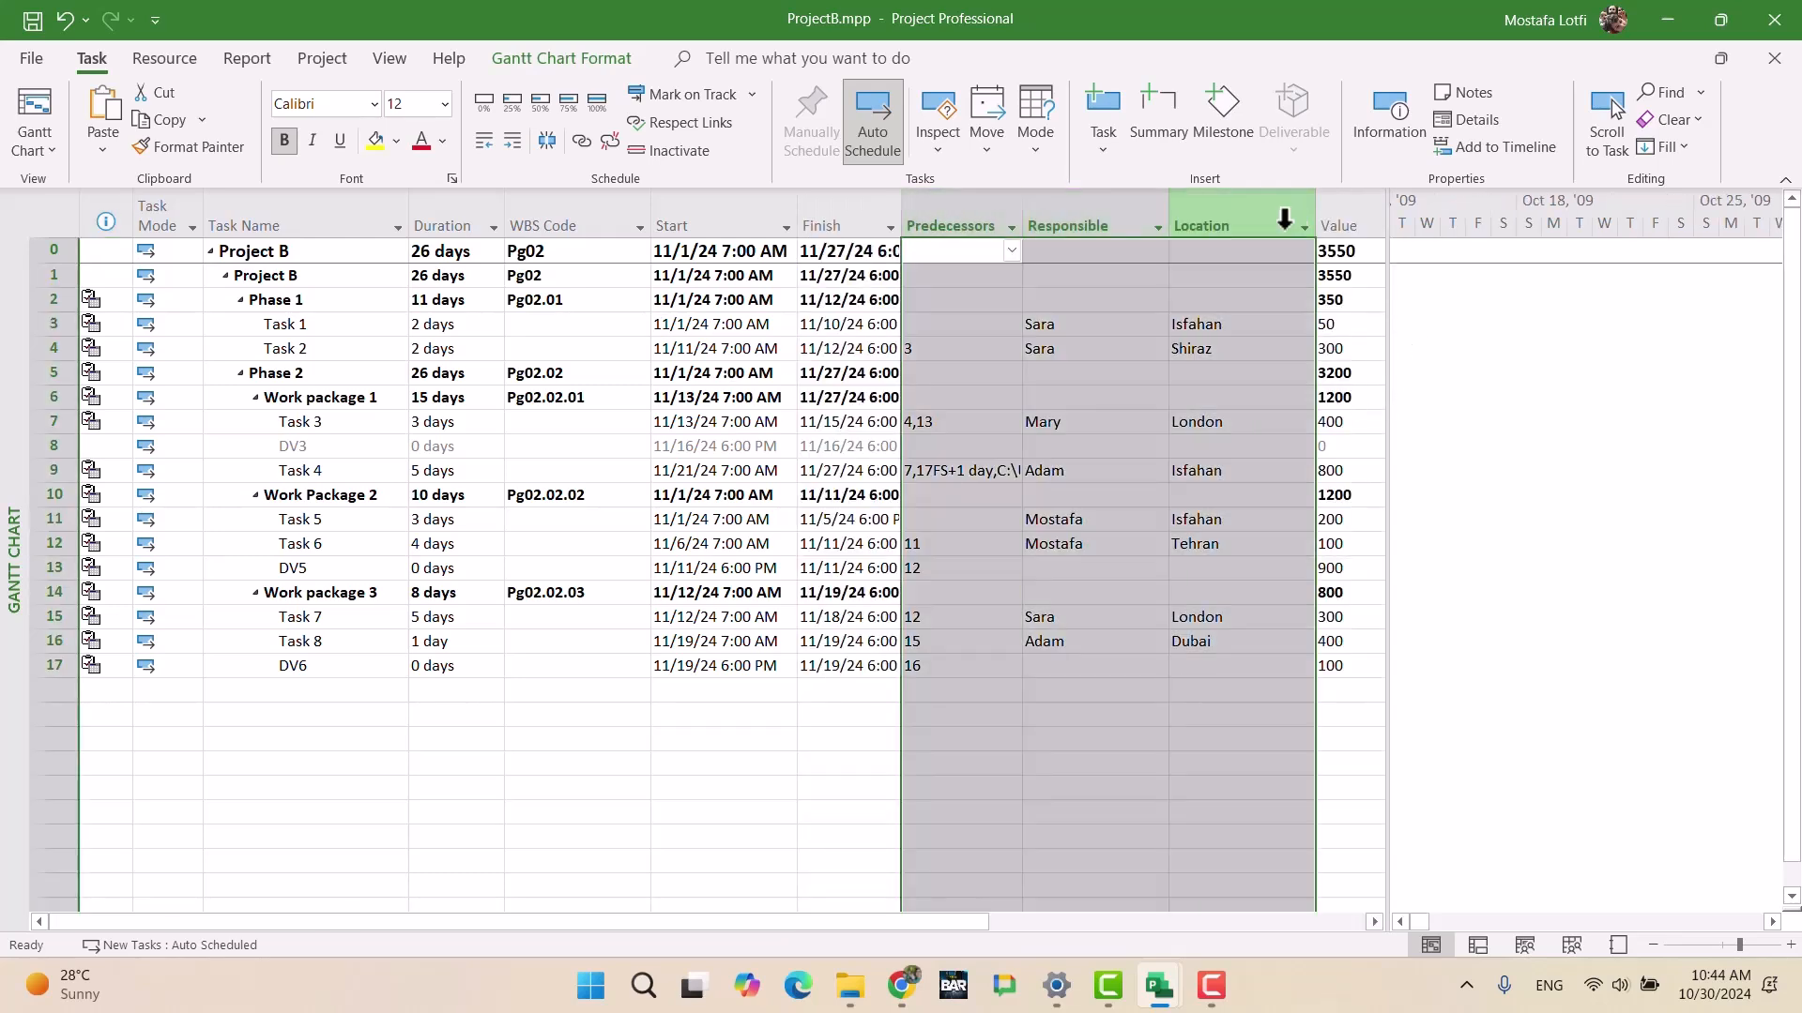
key(Delete)
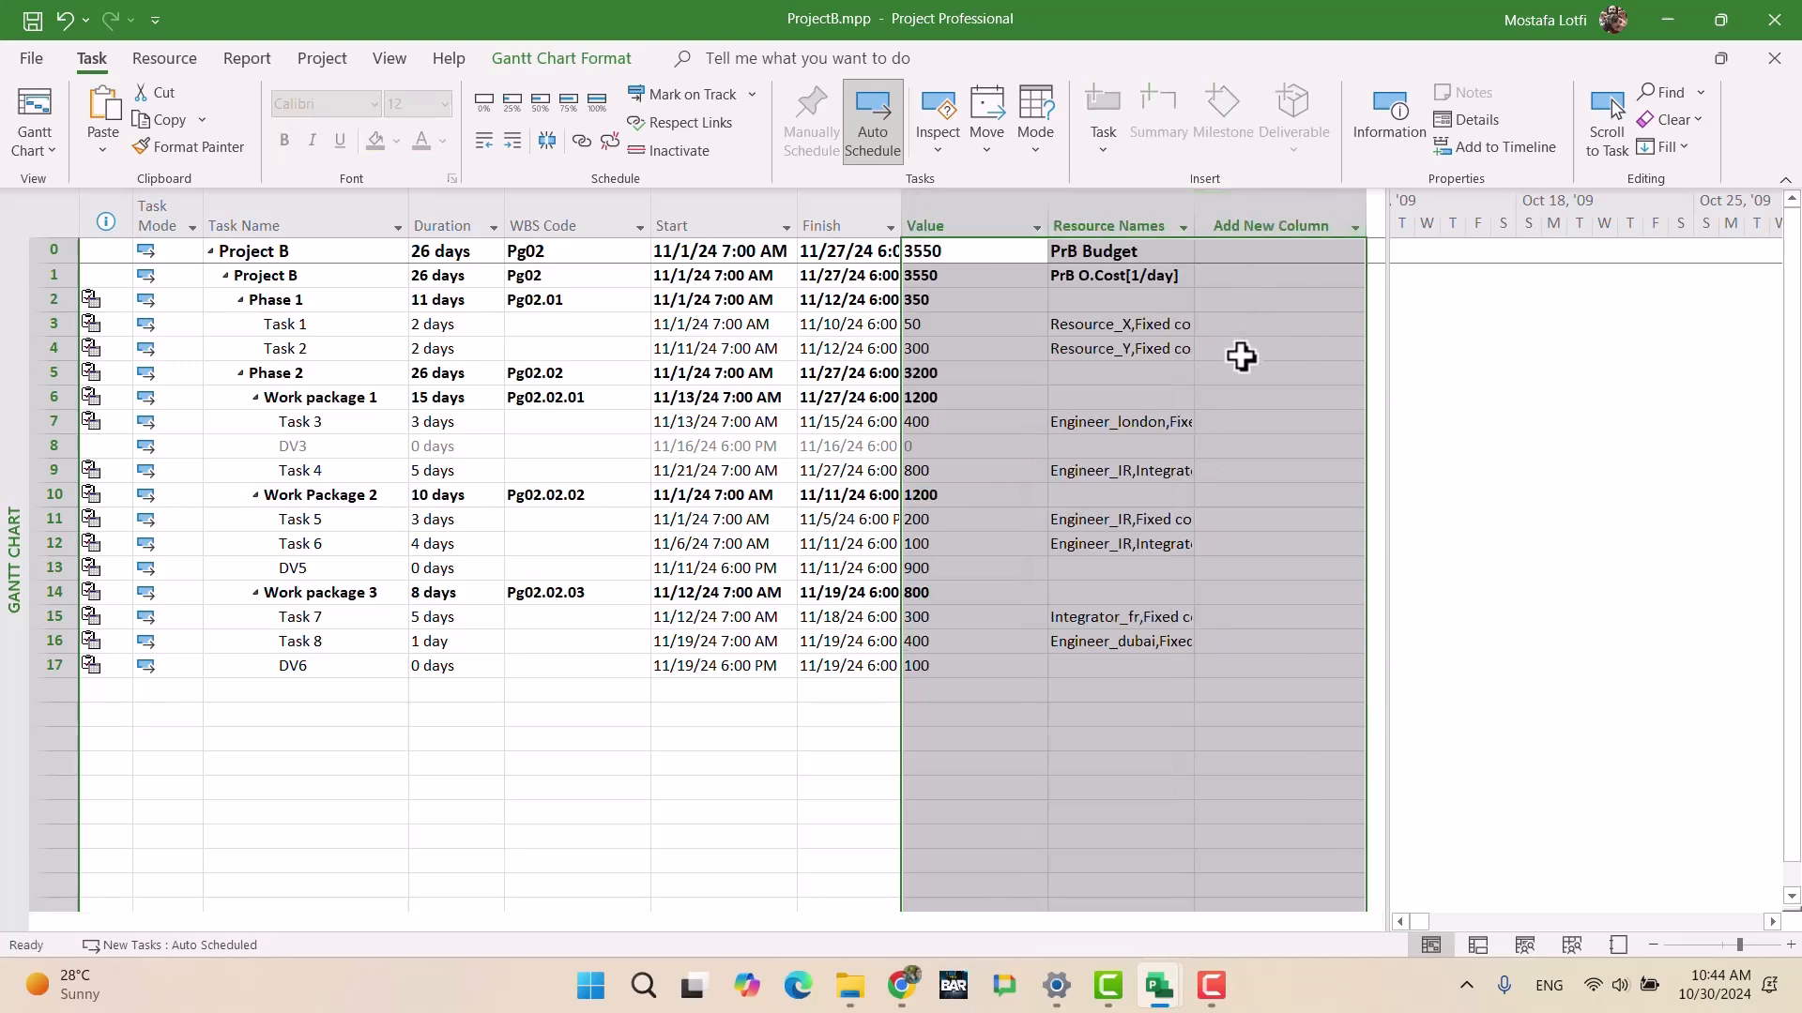
click(1093, 372)
click(1105, 196)
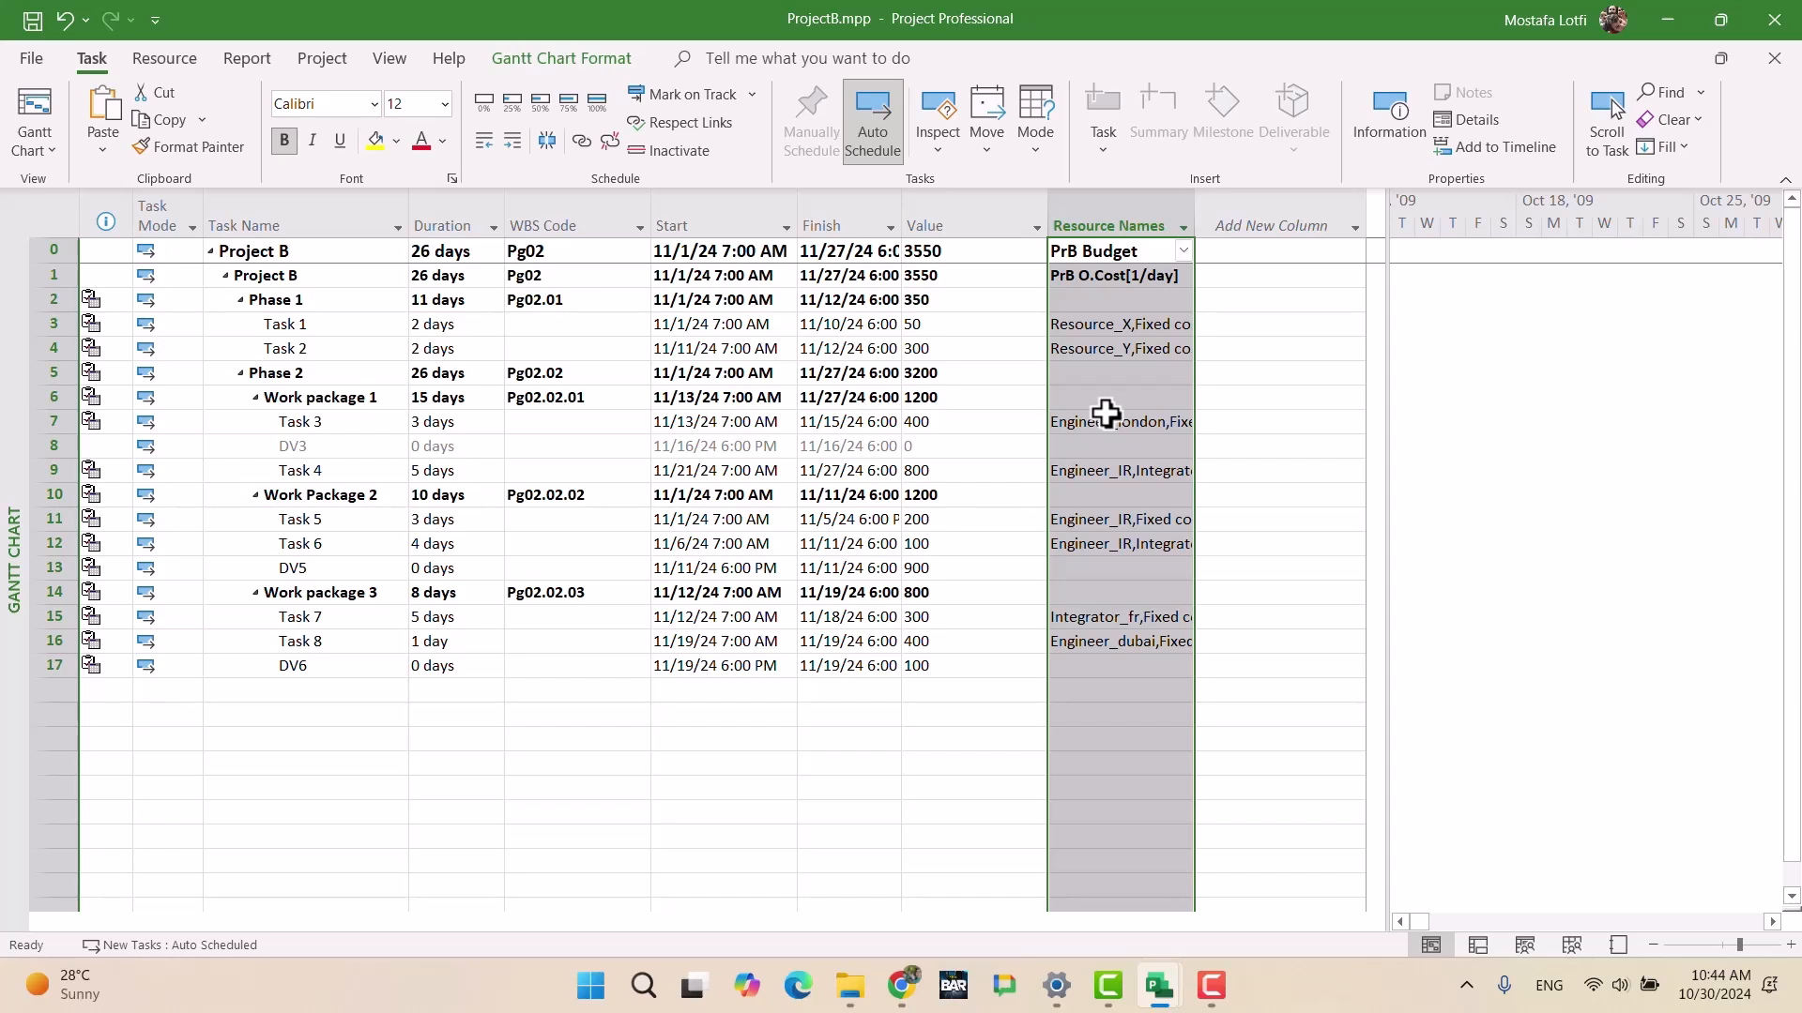
key(Delete)
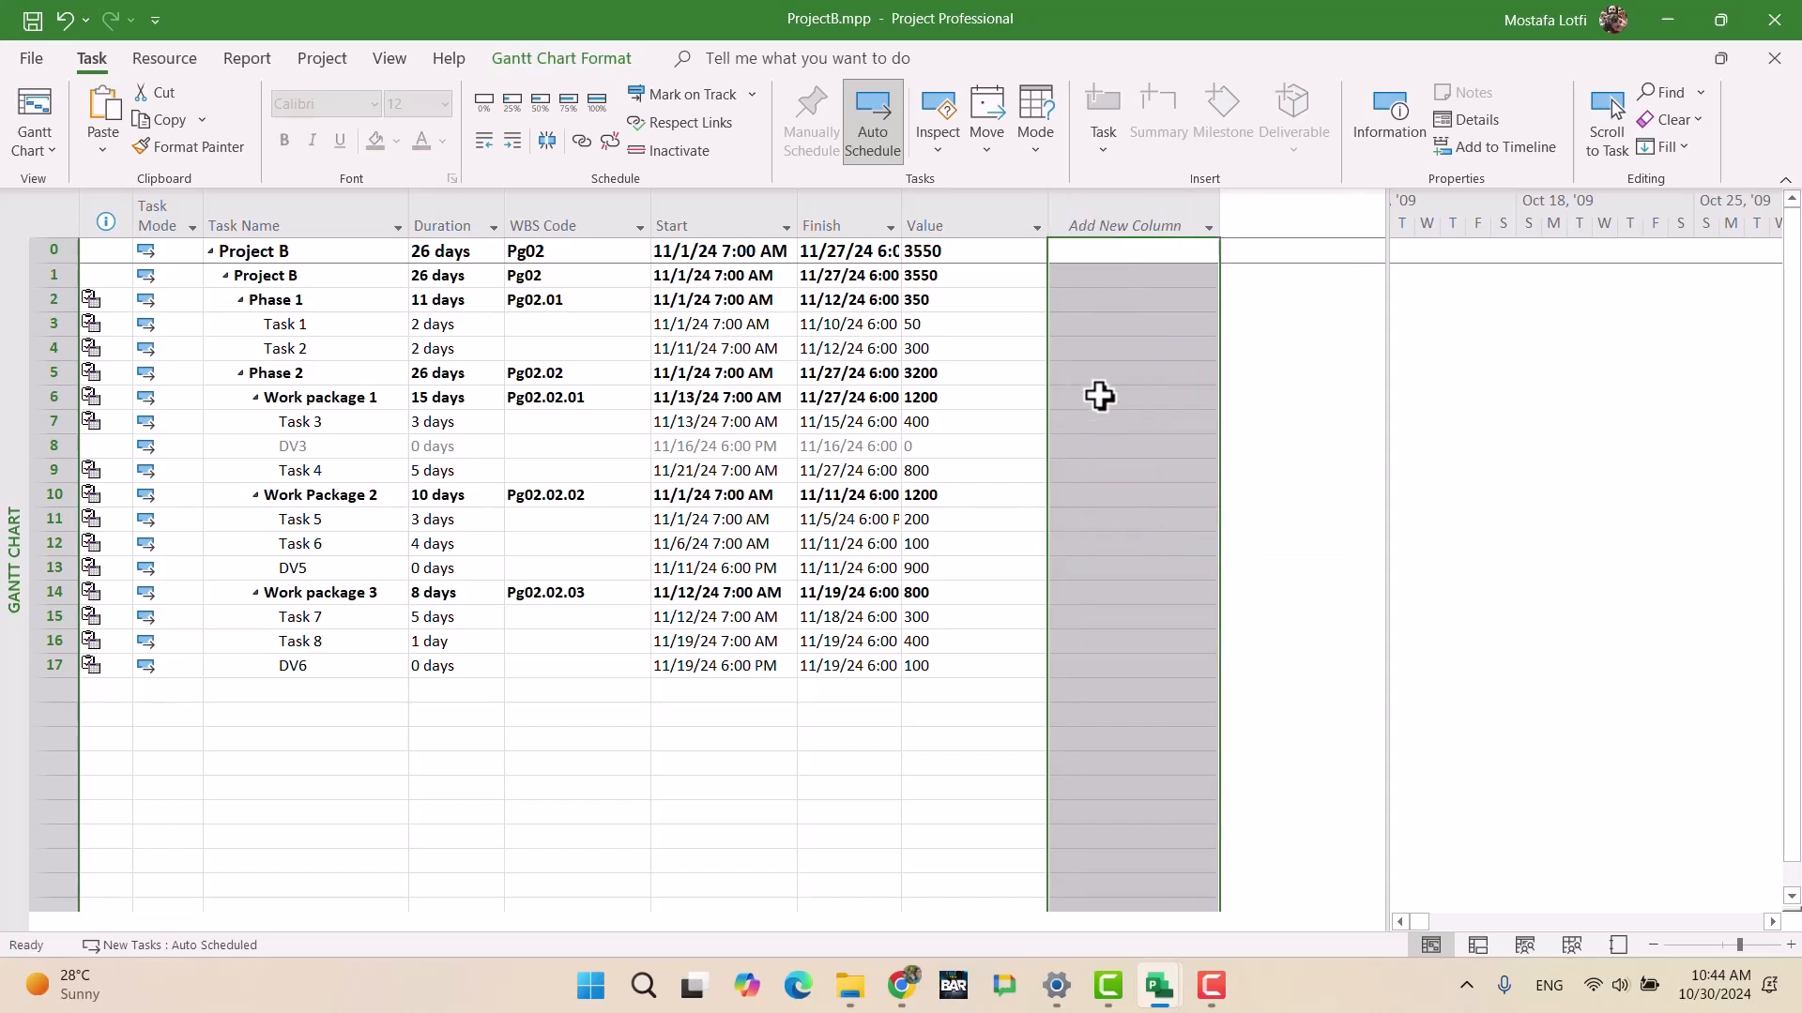
Step: Add a Number2 column next to Value
click(1092, 222)
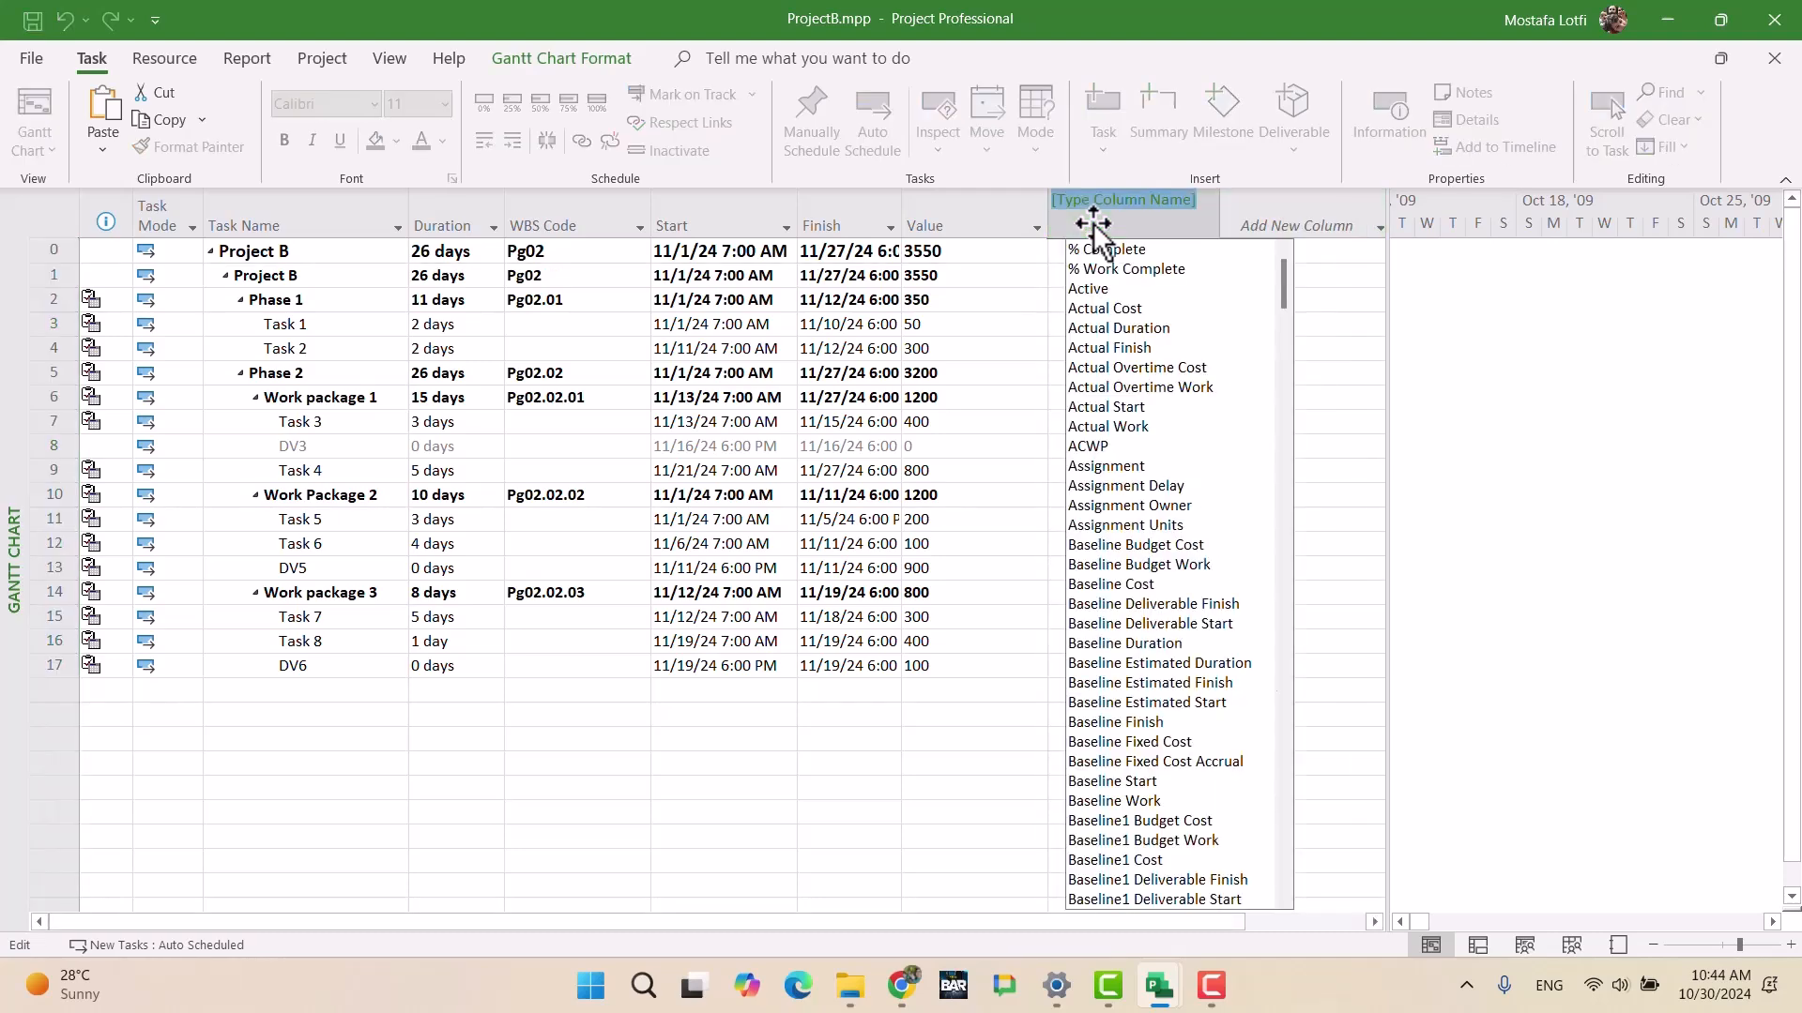
text(num)
key(Down)
key(Down)
key(Down)
key(Down)
key(Down)
key(Down)
key(Down)
key(Down)
key(Down)
key(Down)
key(Down)
key(Down)
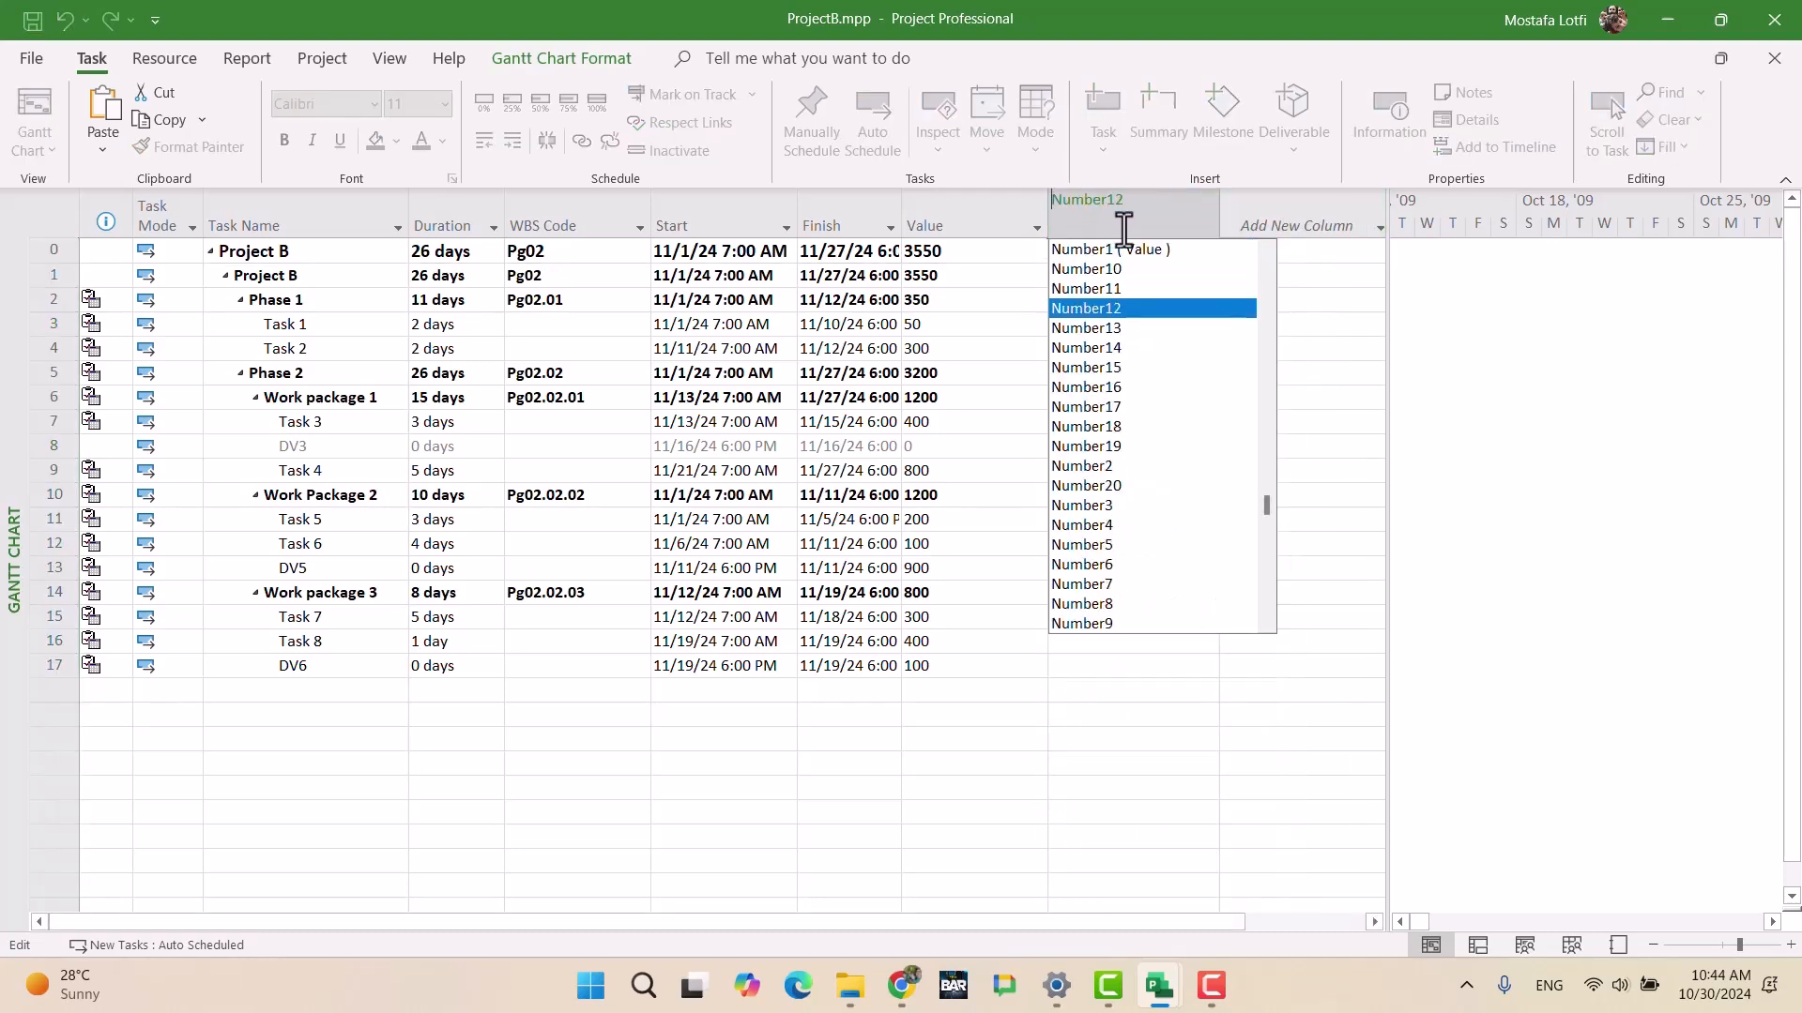
key(Return)
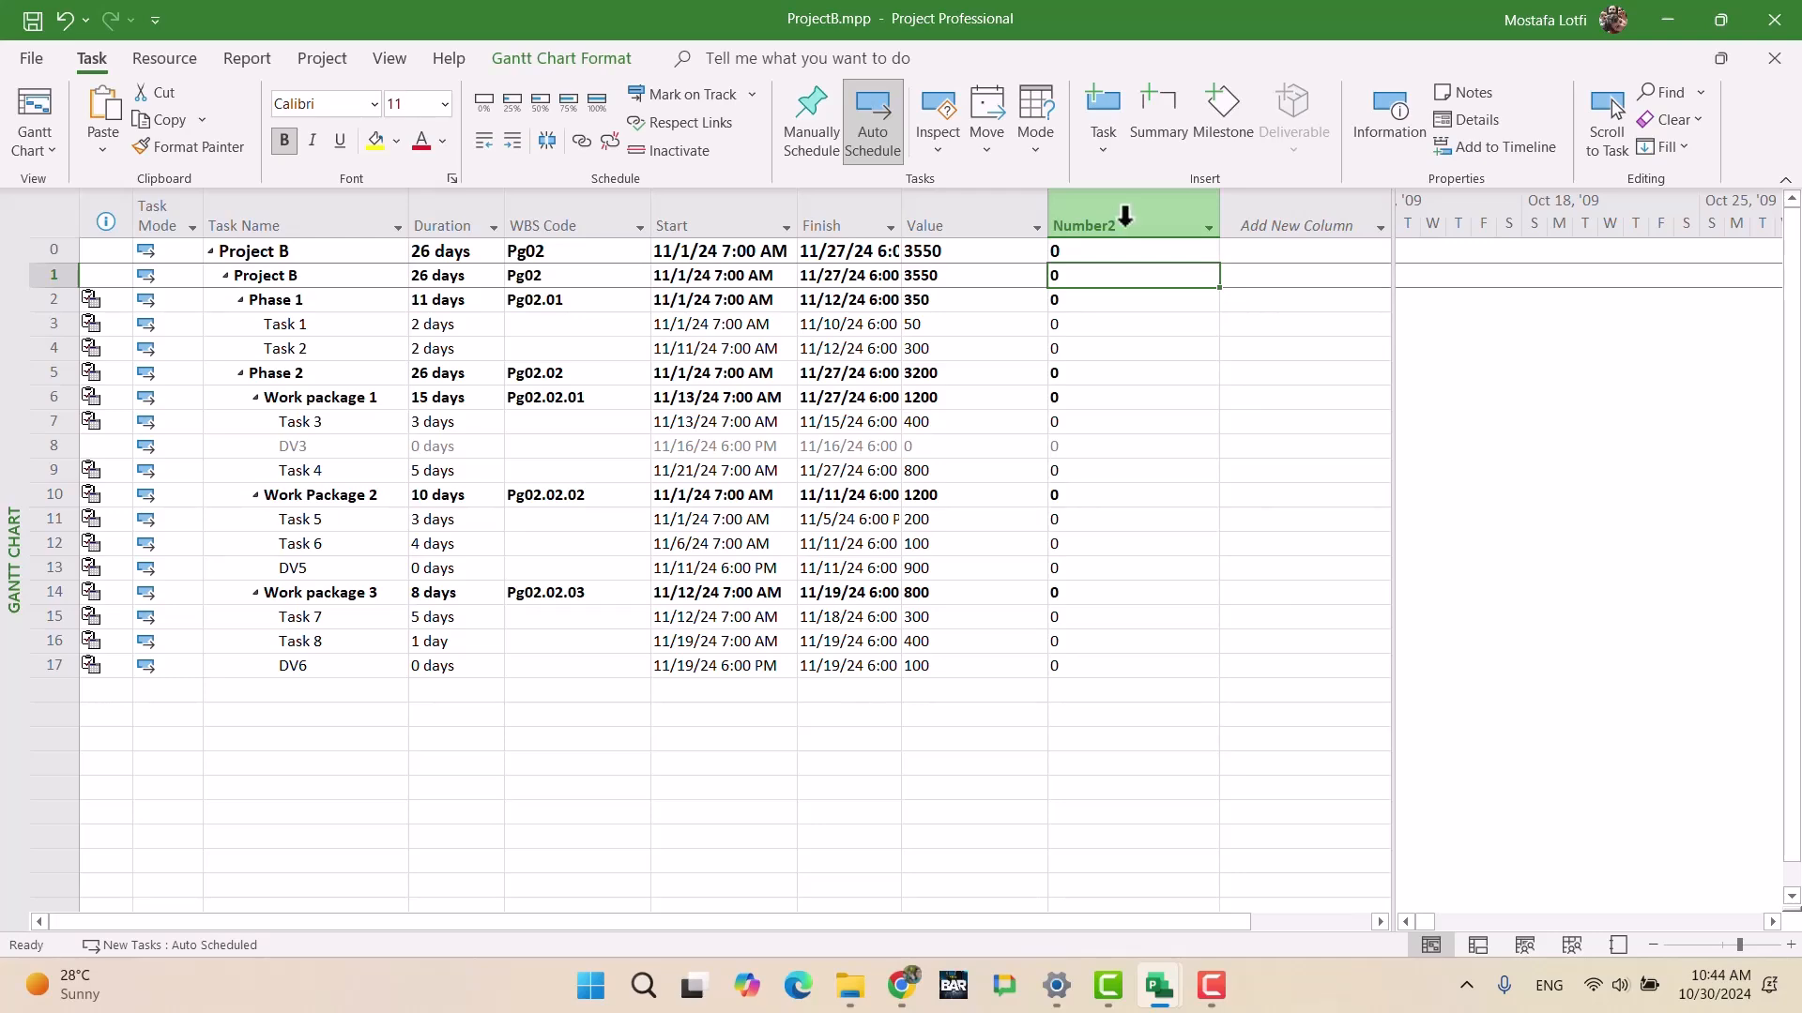
right_click(1126, 226)
Step: Write the Number2 formula as the Value field divided by 9930, times 100
click(1207, 601)
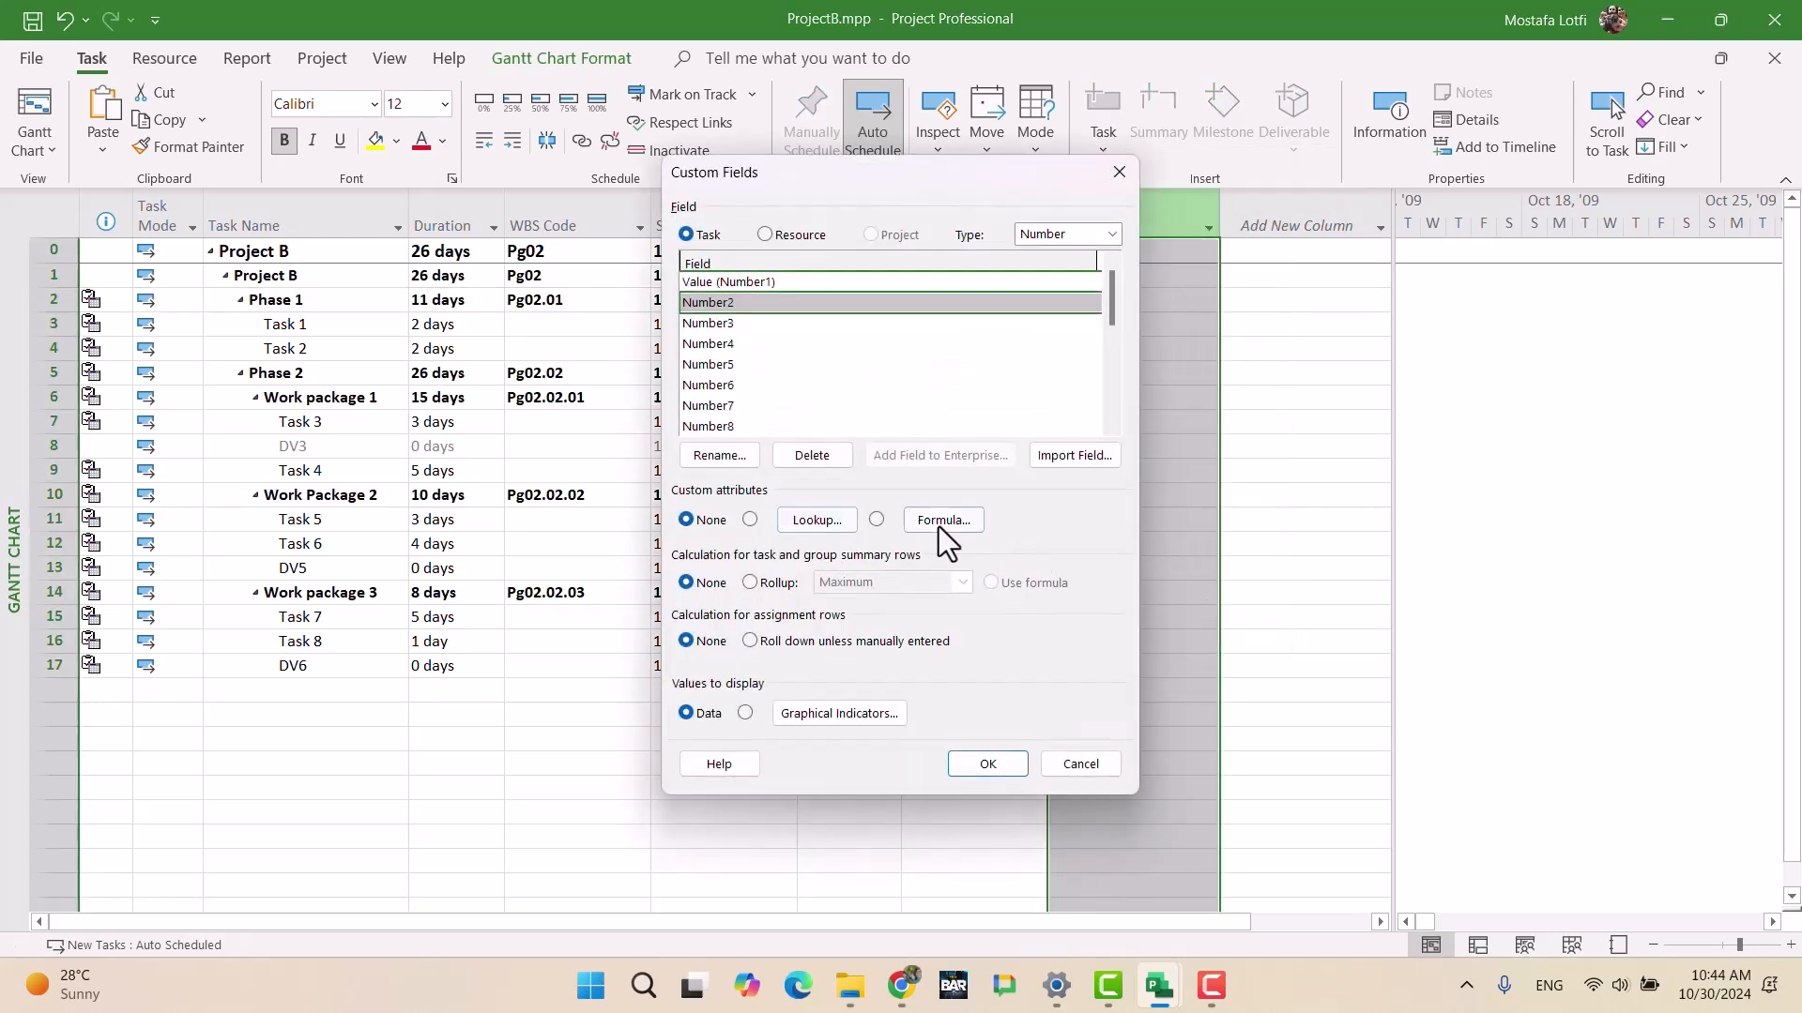
click(939, 520)
click(788, 554)
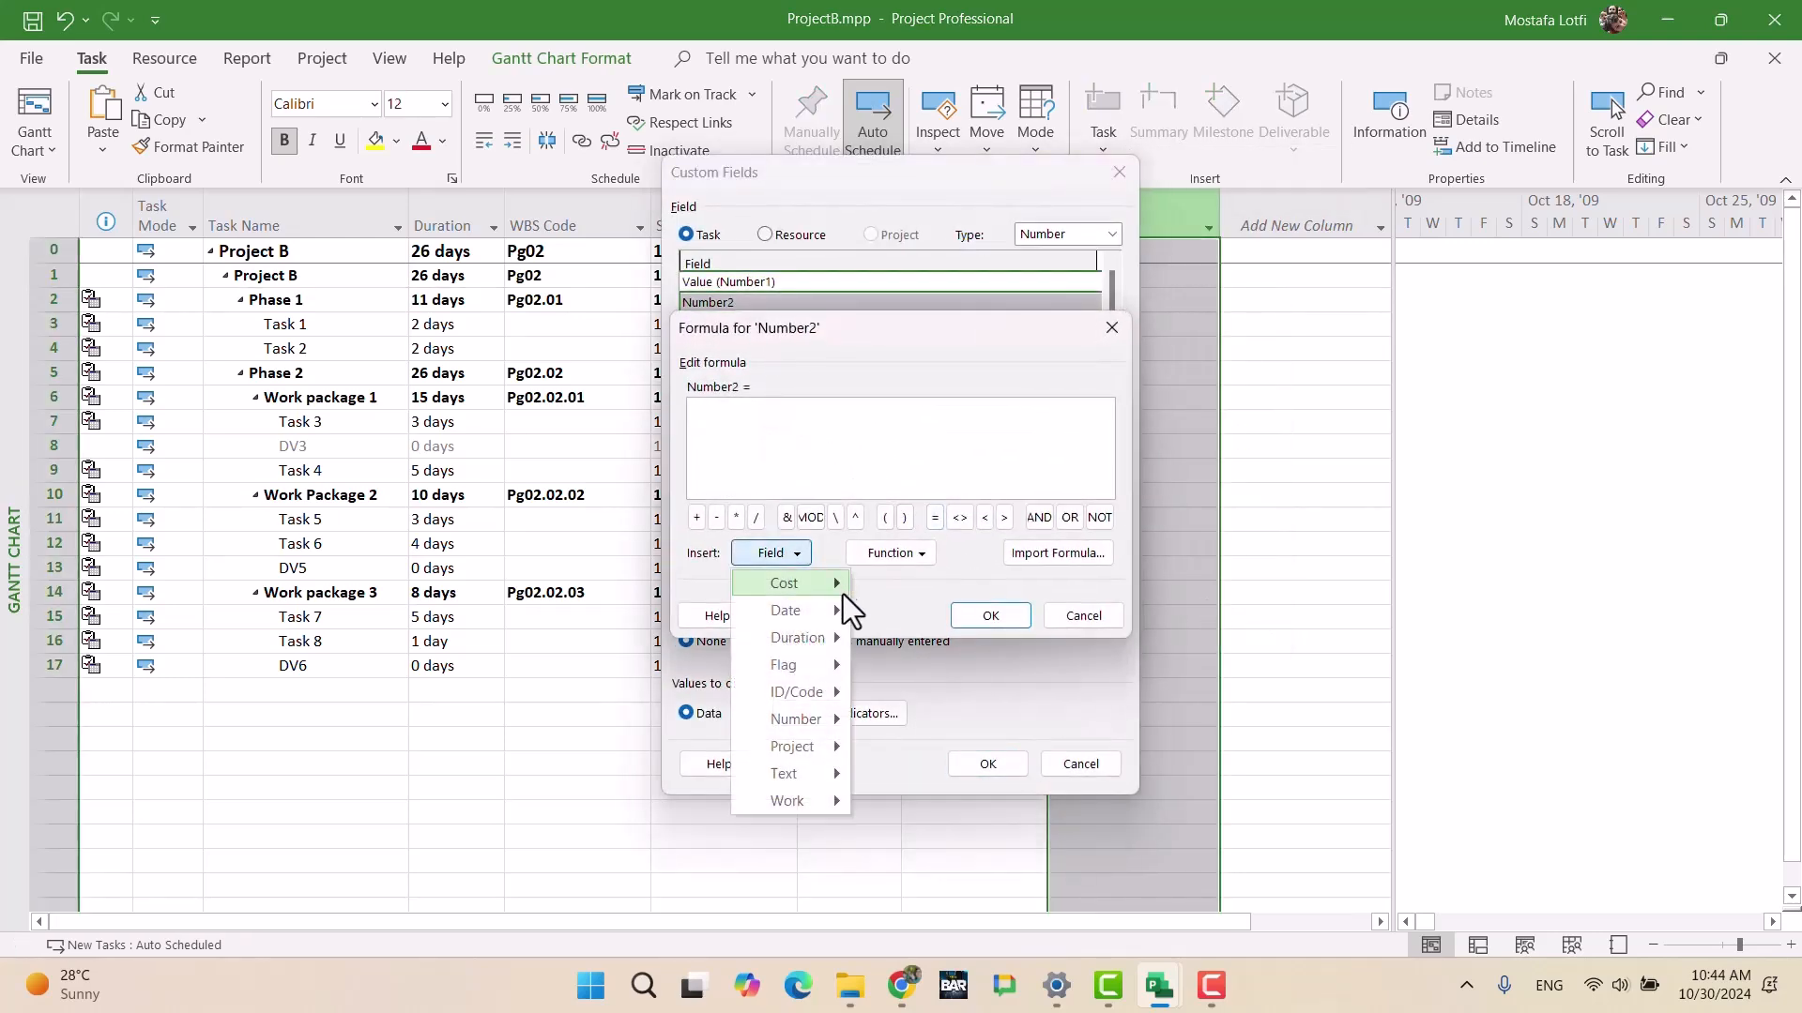
click(763, 448)
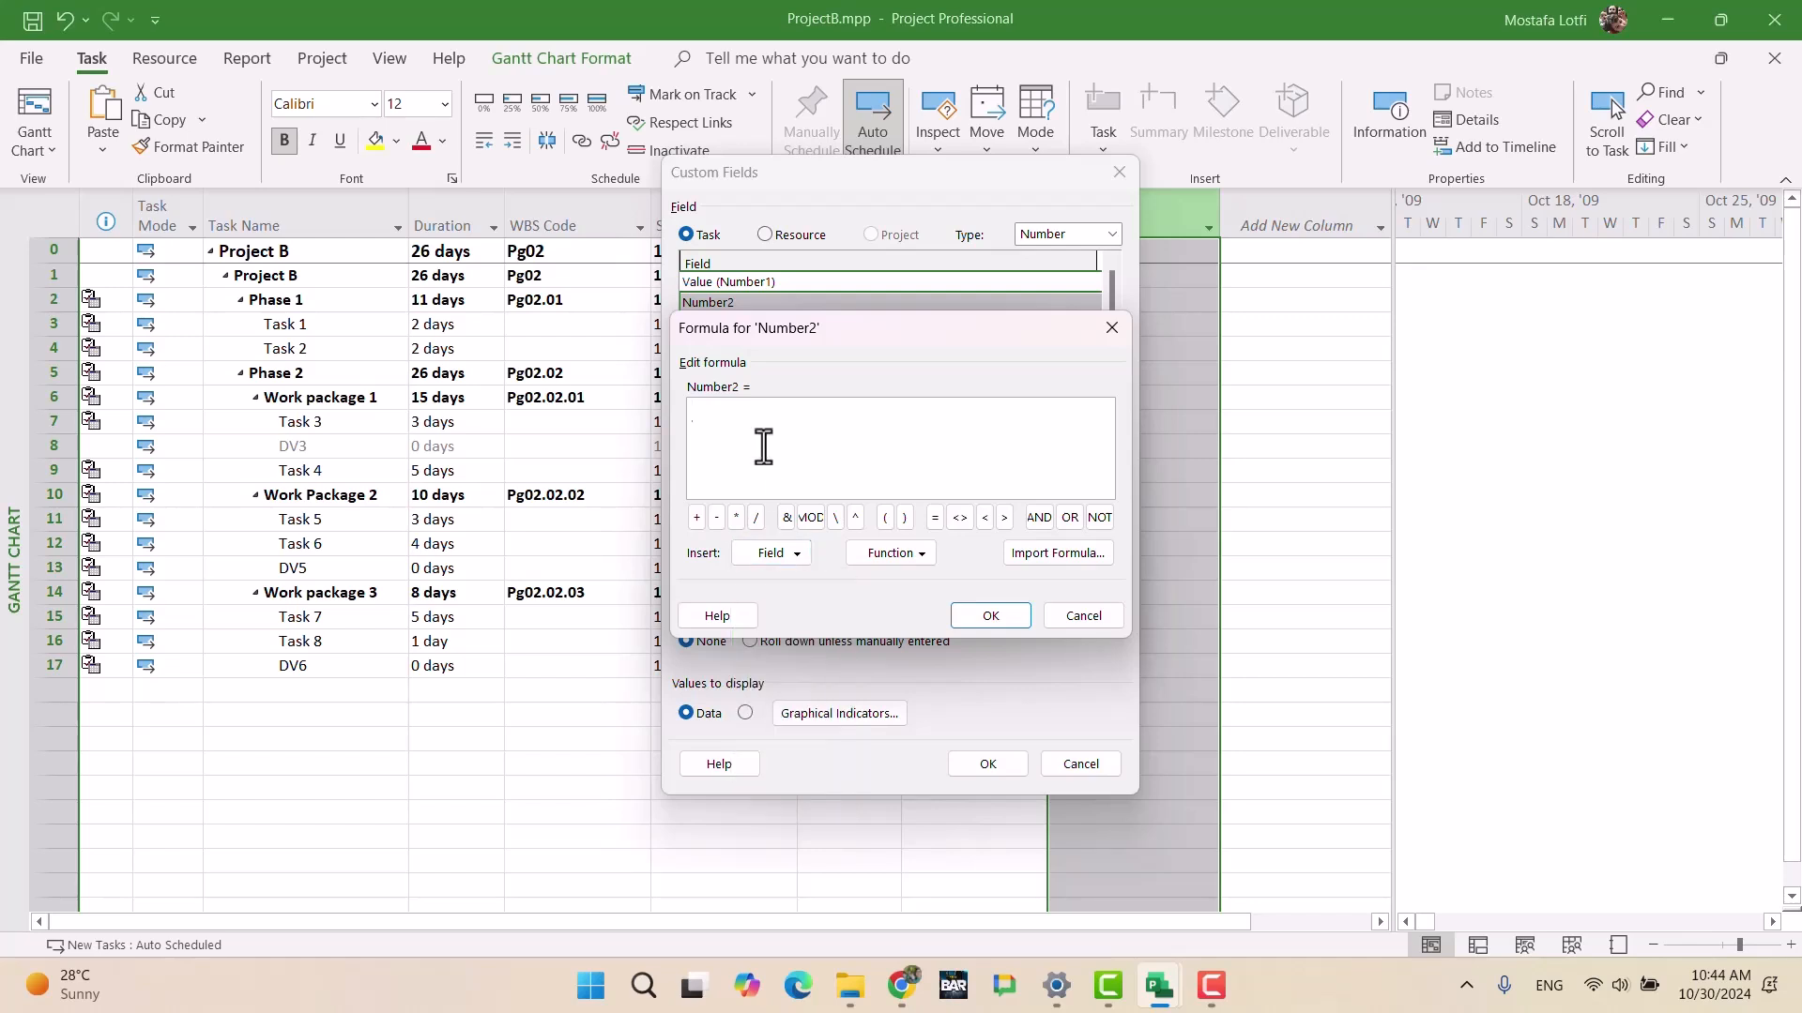
click(877, 554)
click(748, 553)
mouse_move(797, 718)
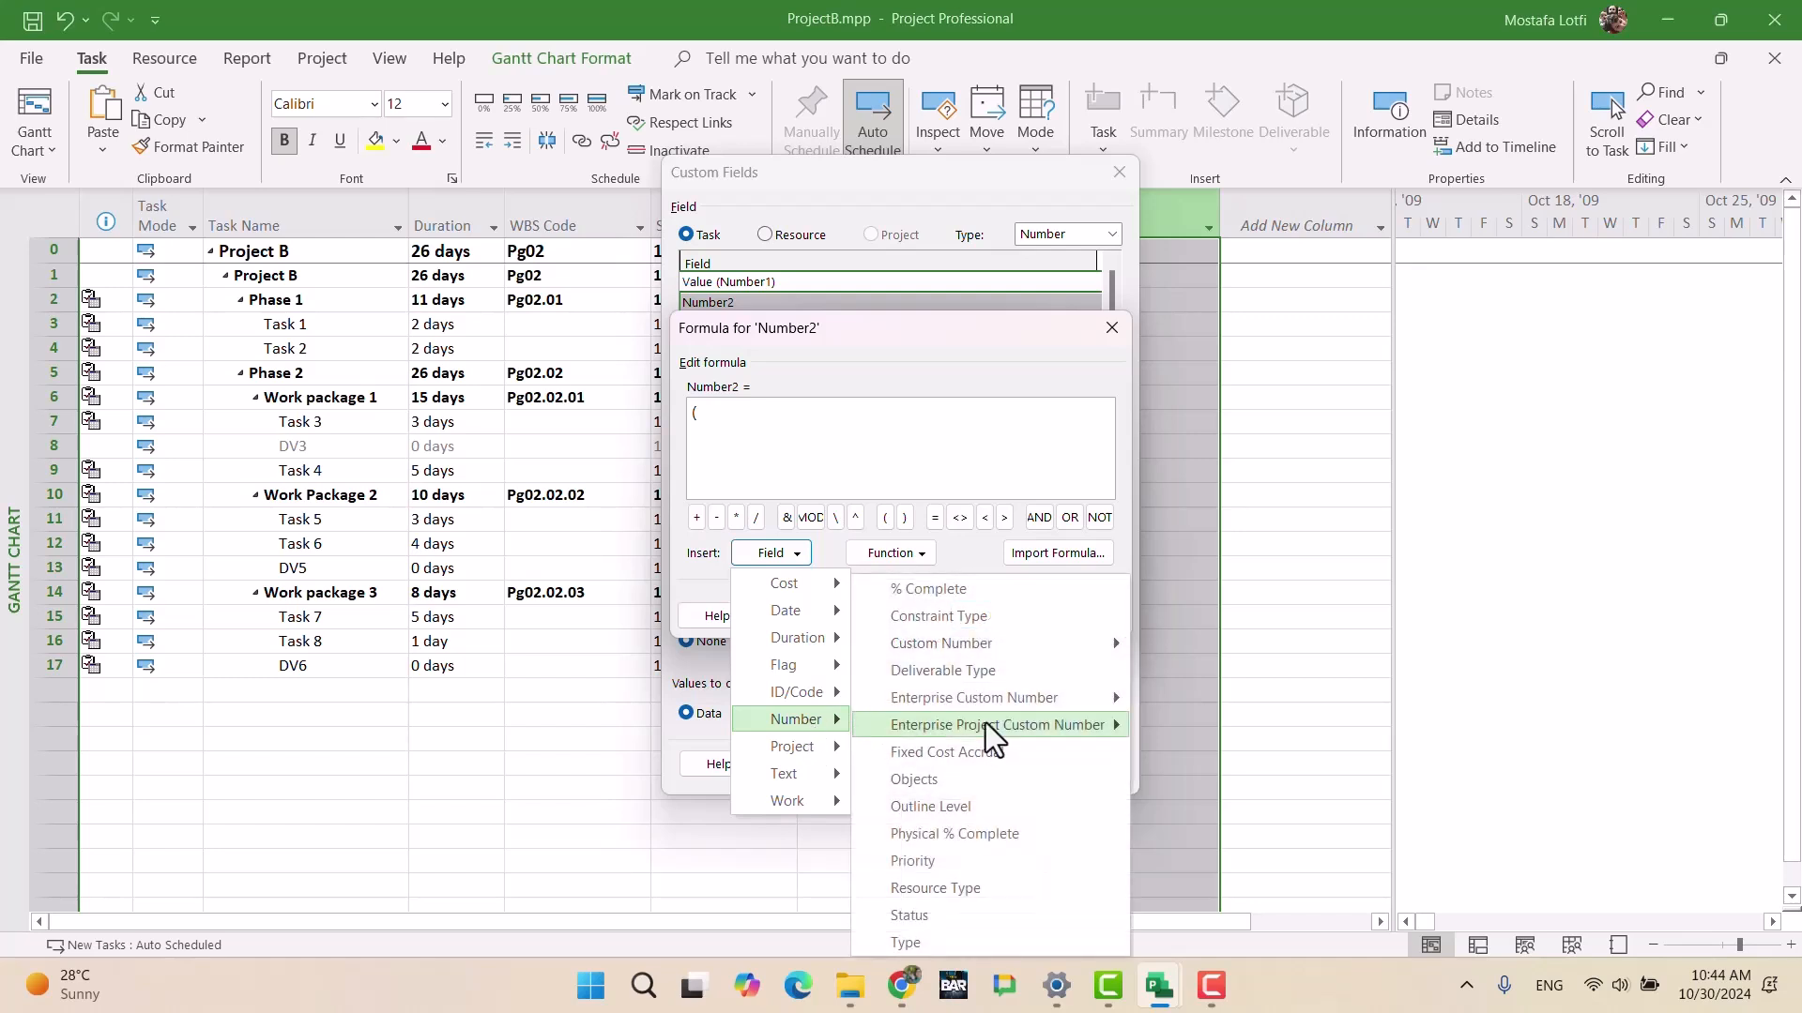
mouse_move(976, 647)
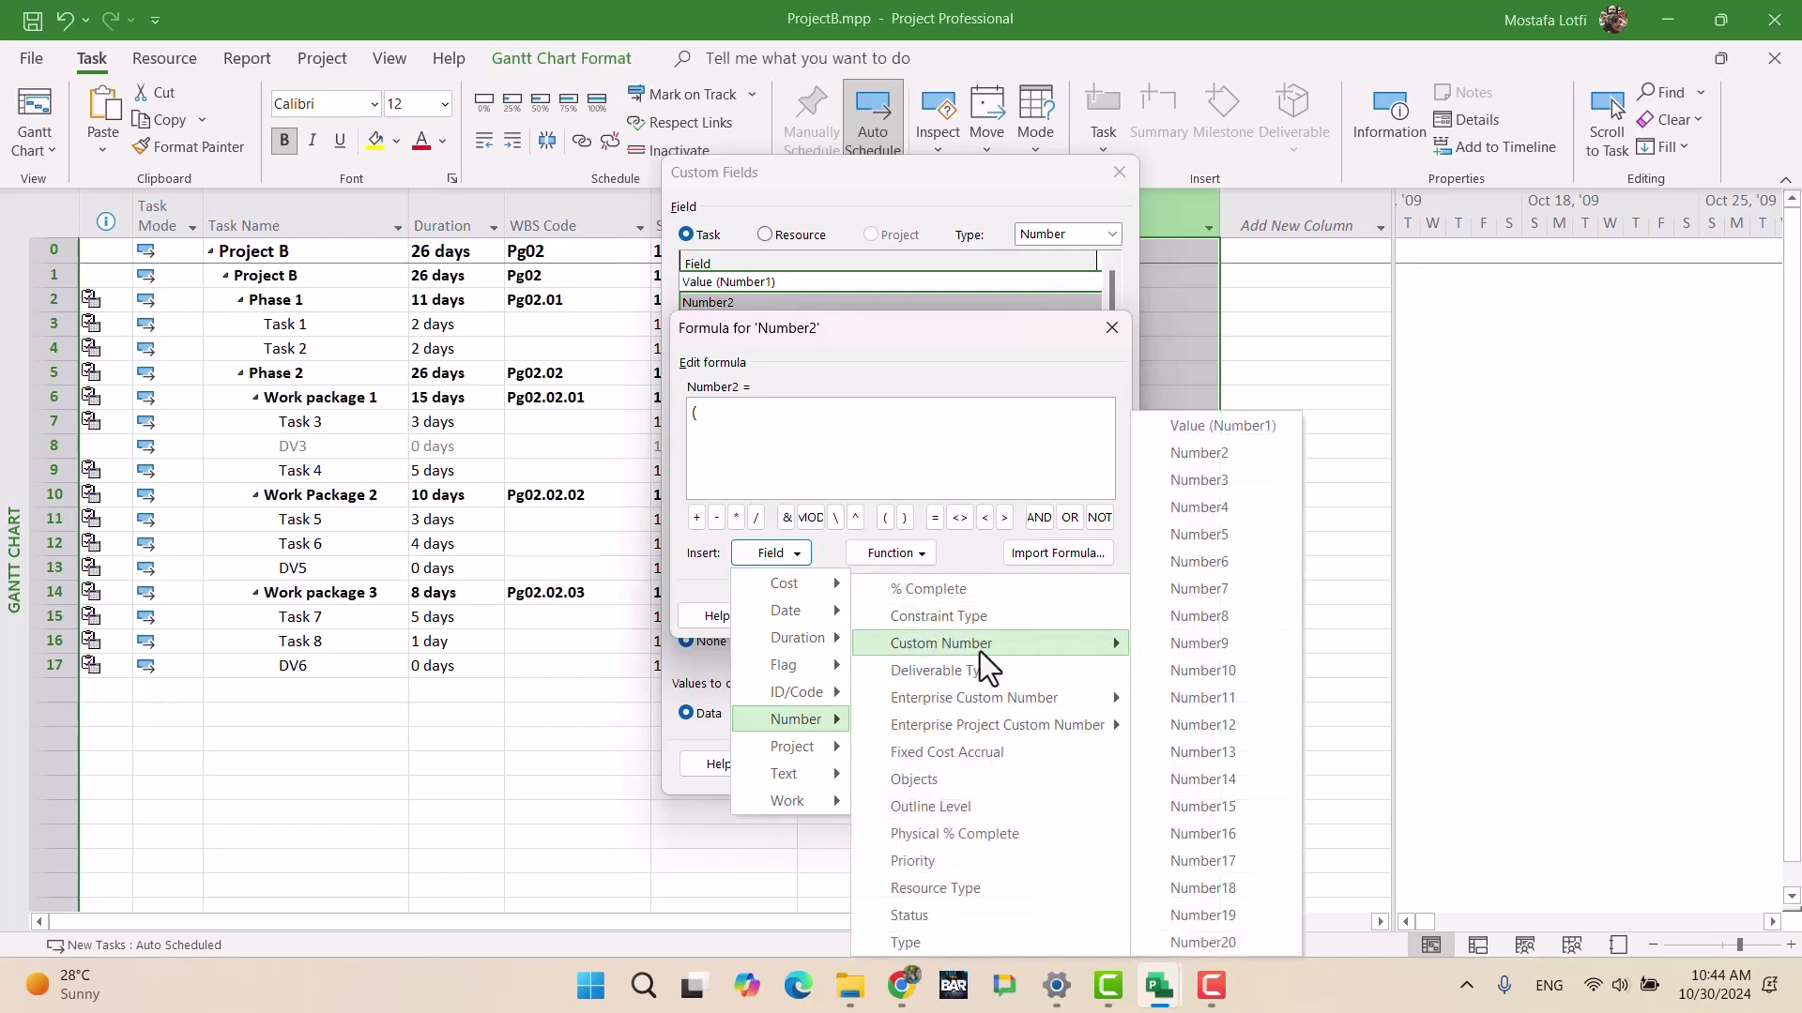
click(1237, 424)
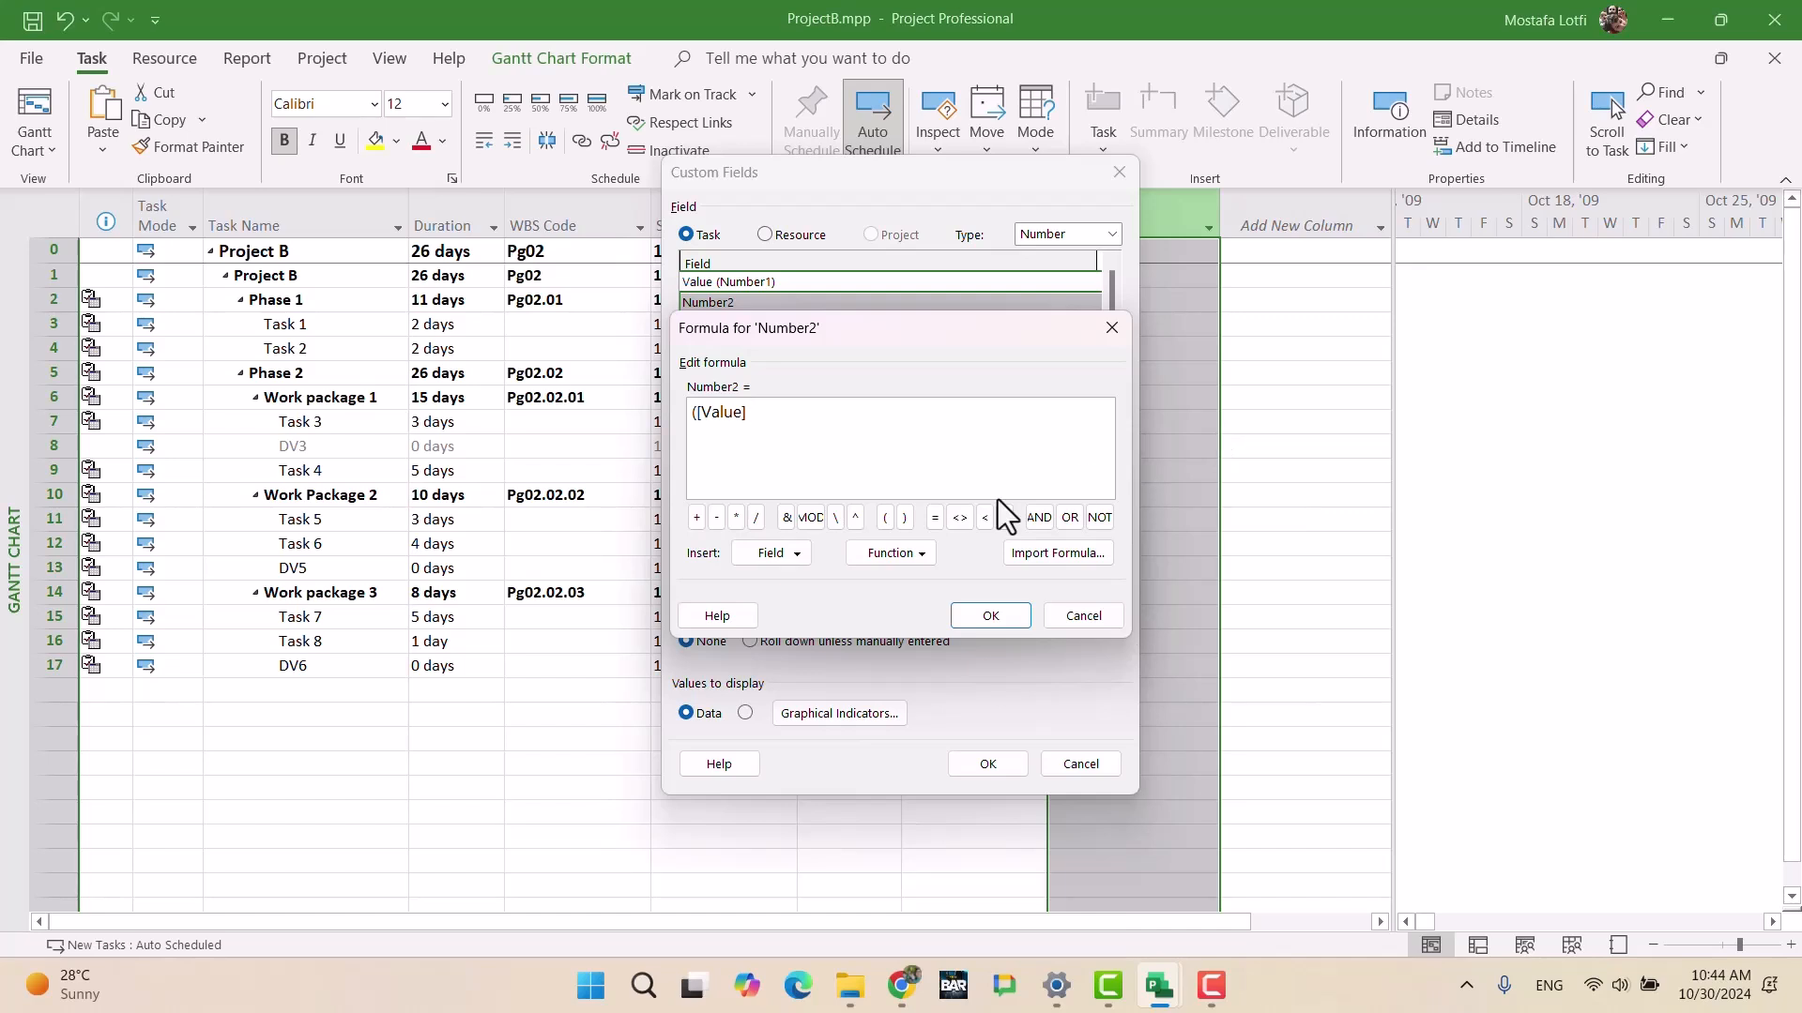
text(/9930)*100)
Step: Accept the Number2 formula with summary rows using it, then check Project B's 35.75 share
click(990, 616)
click(854, 576)
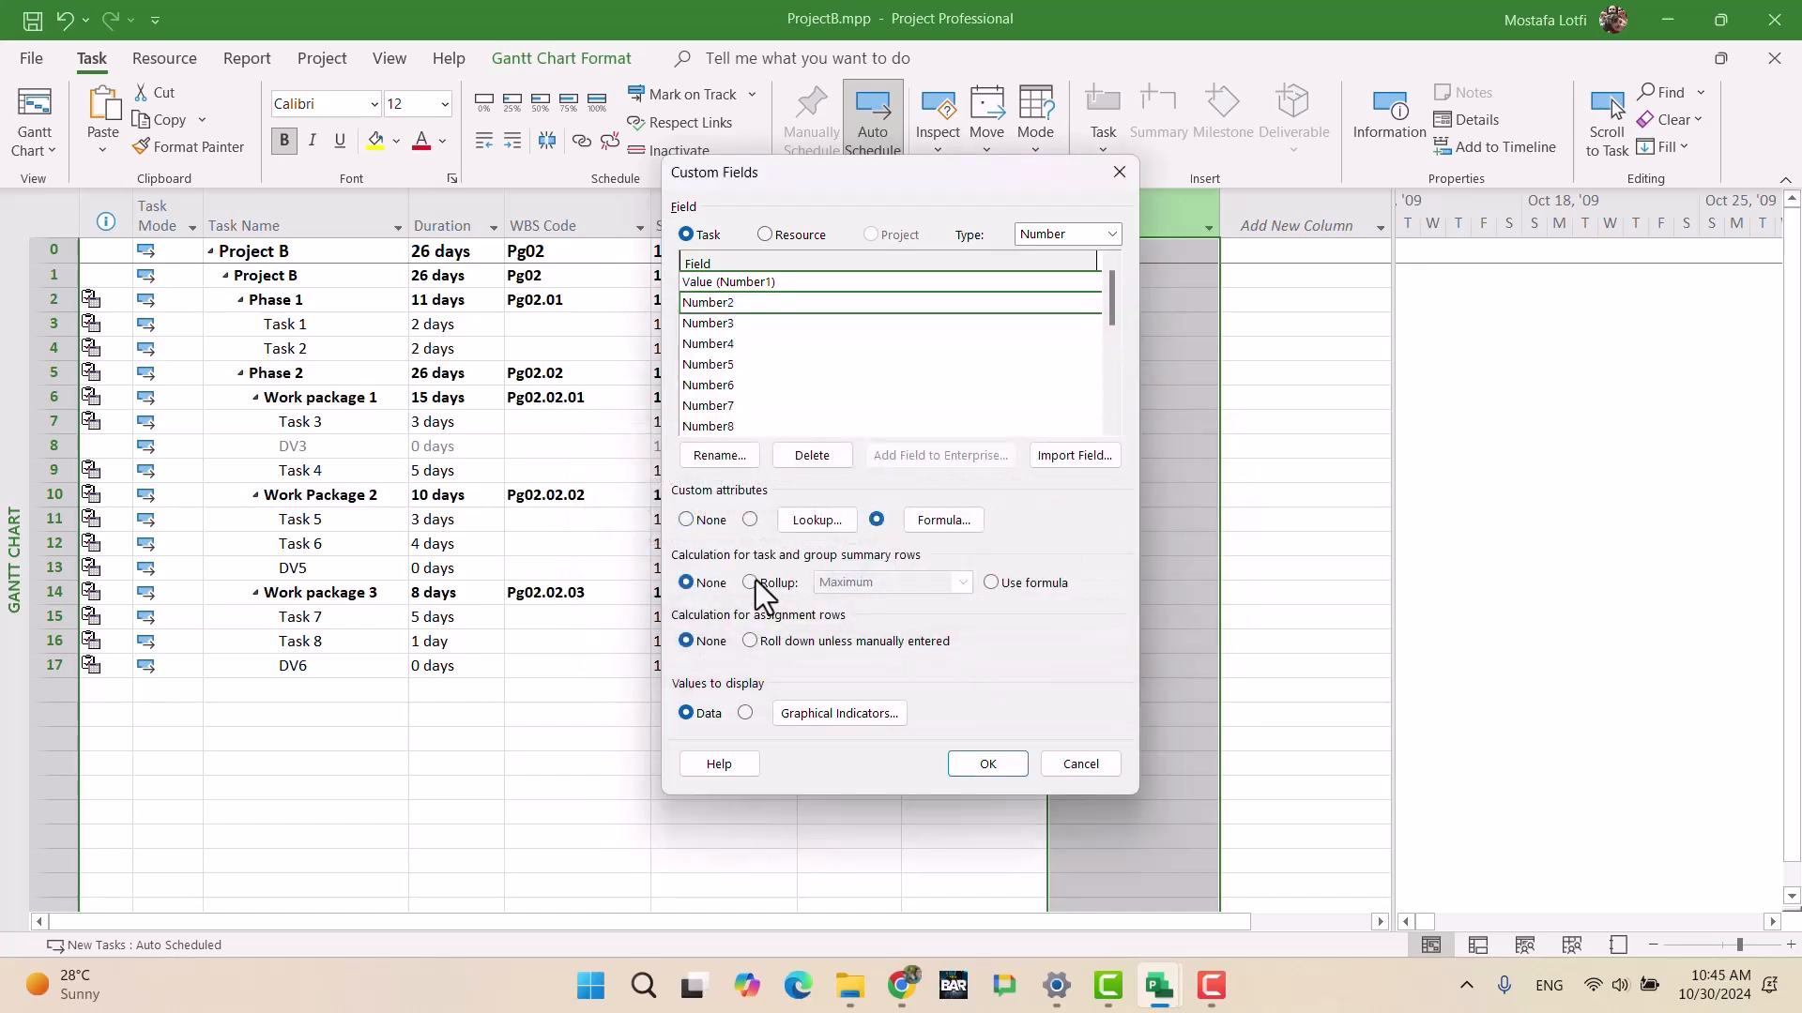
click(1005, 587)
click(989, 764)
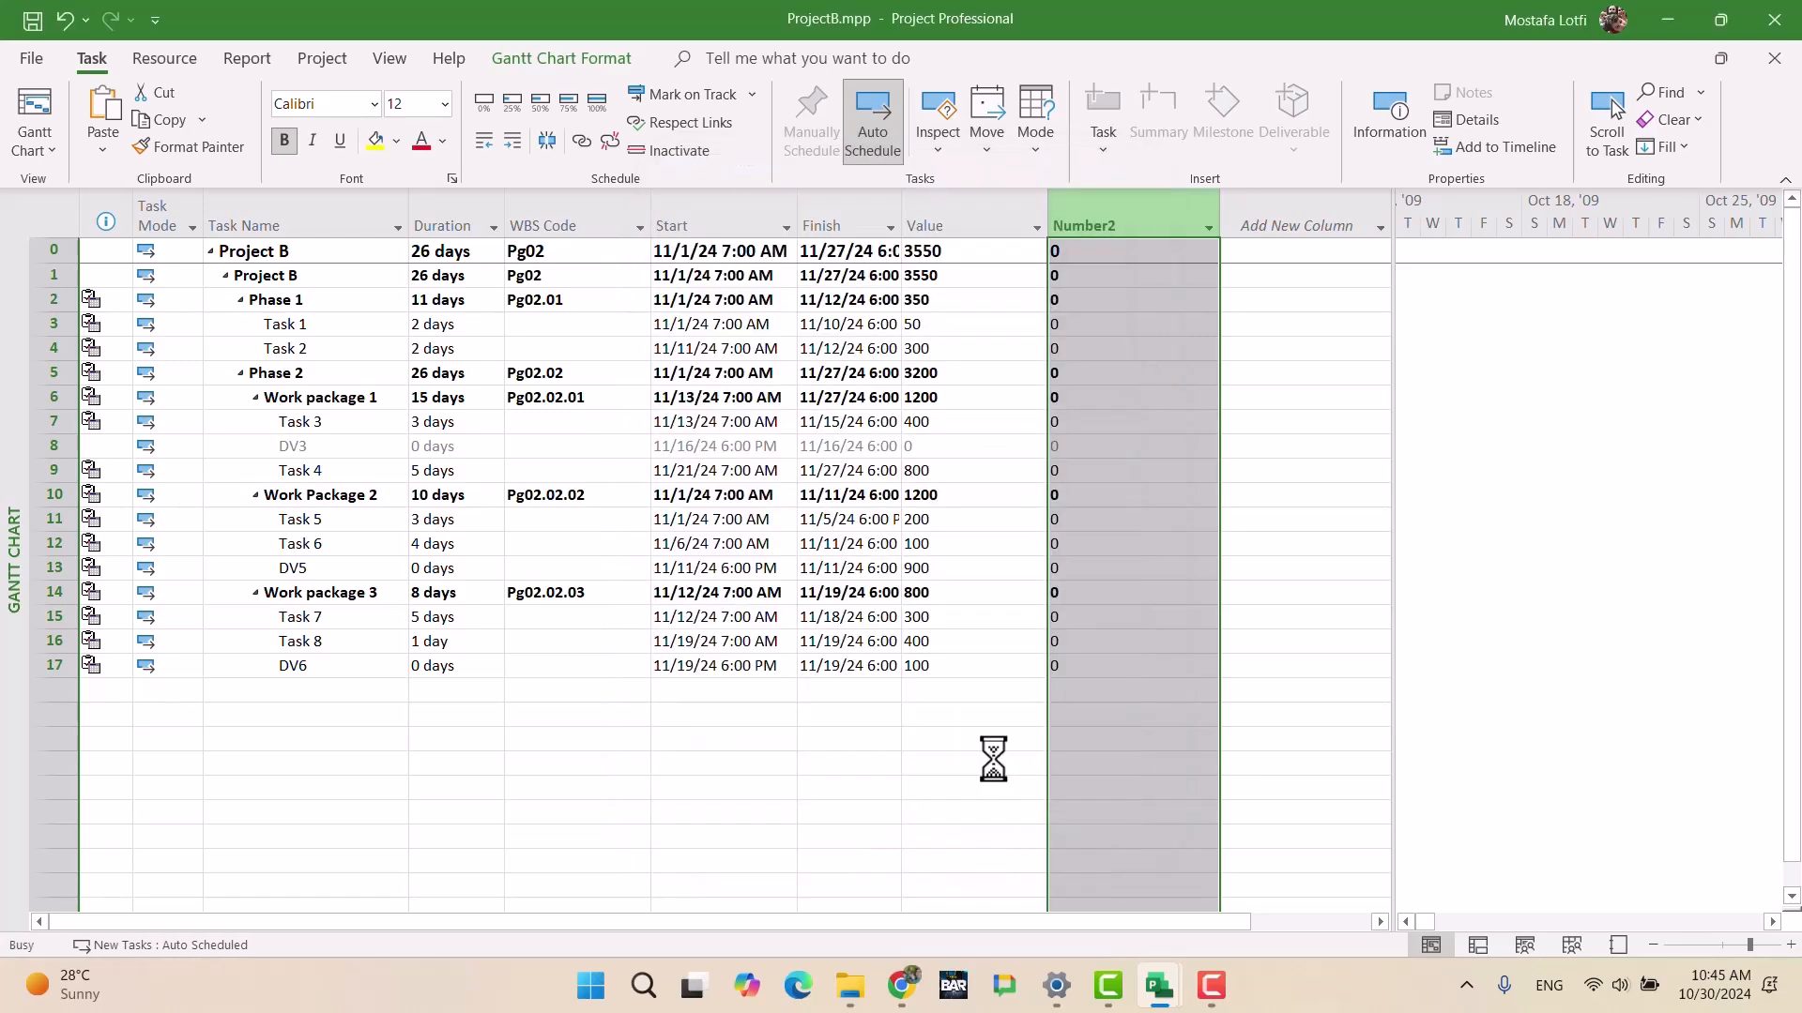
click(1116, 330)
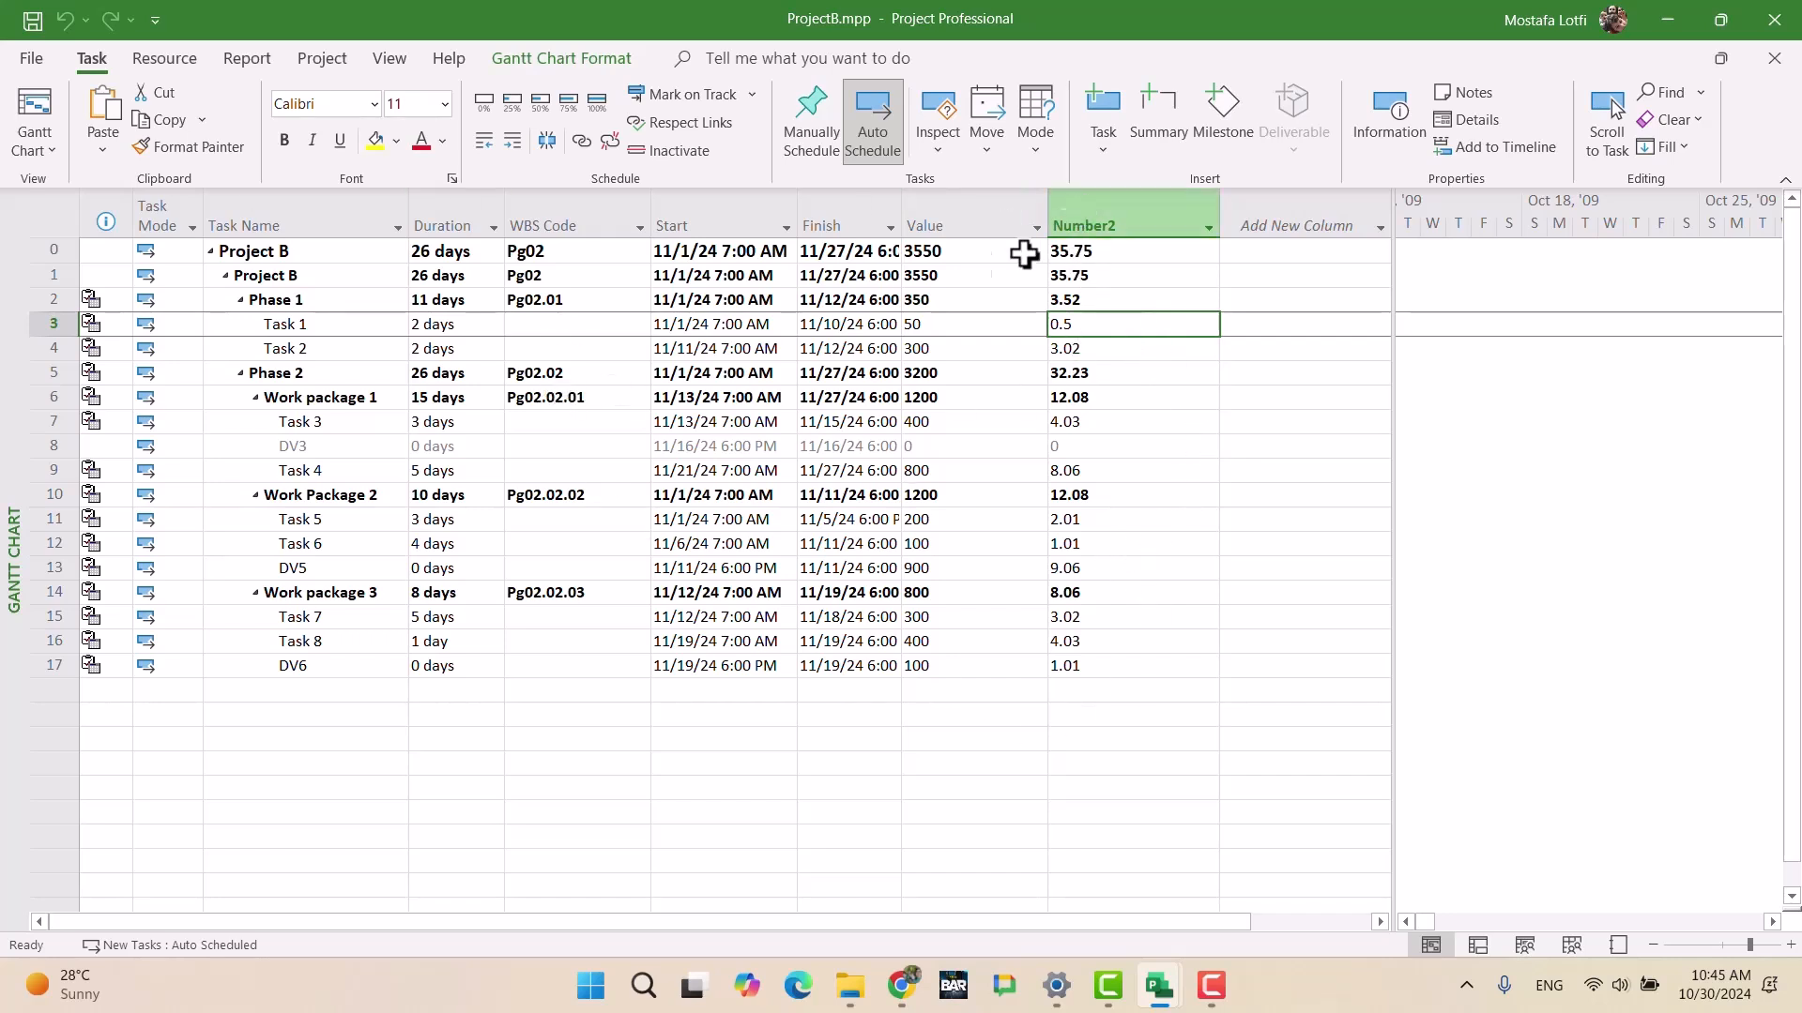
click(943, 251)
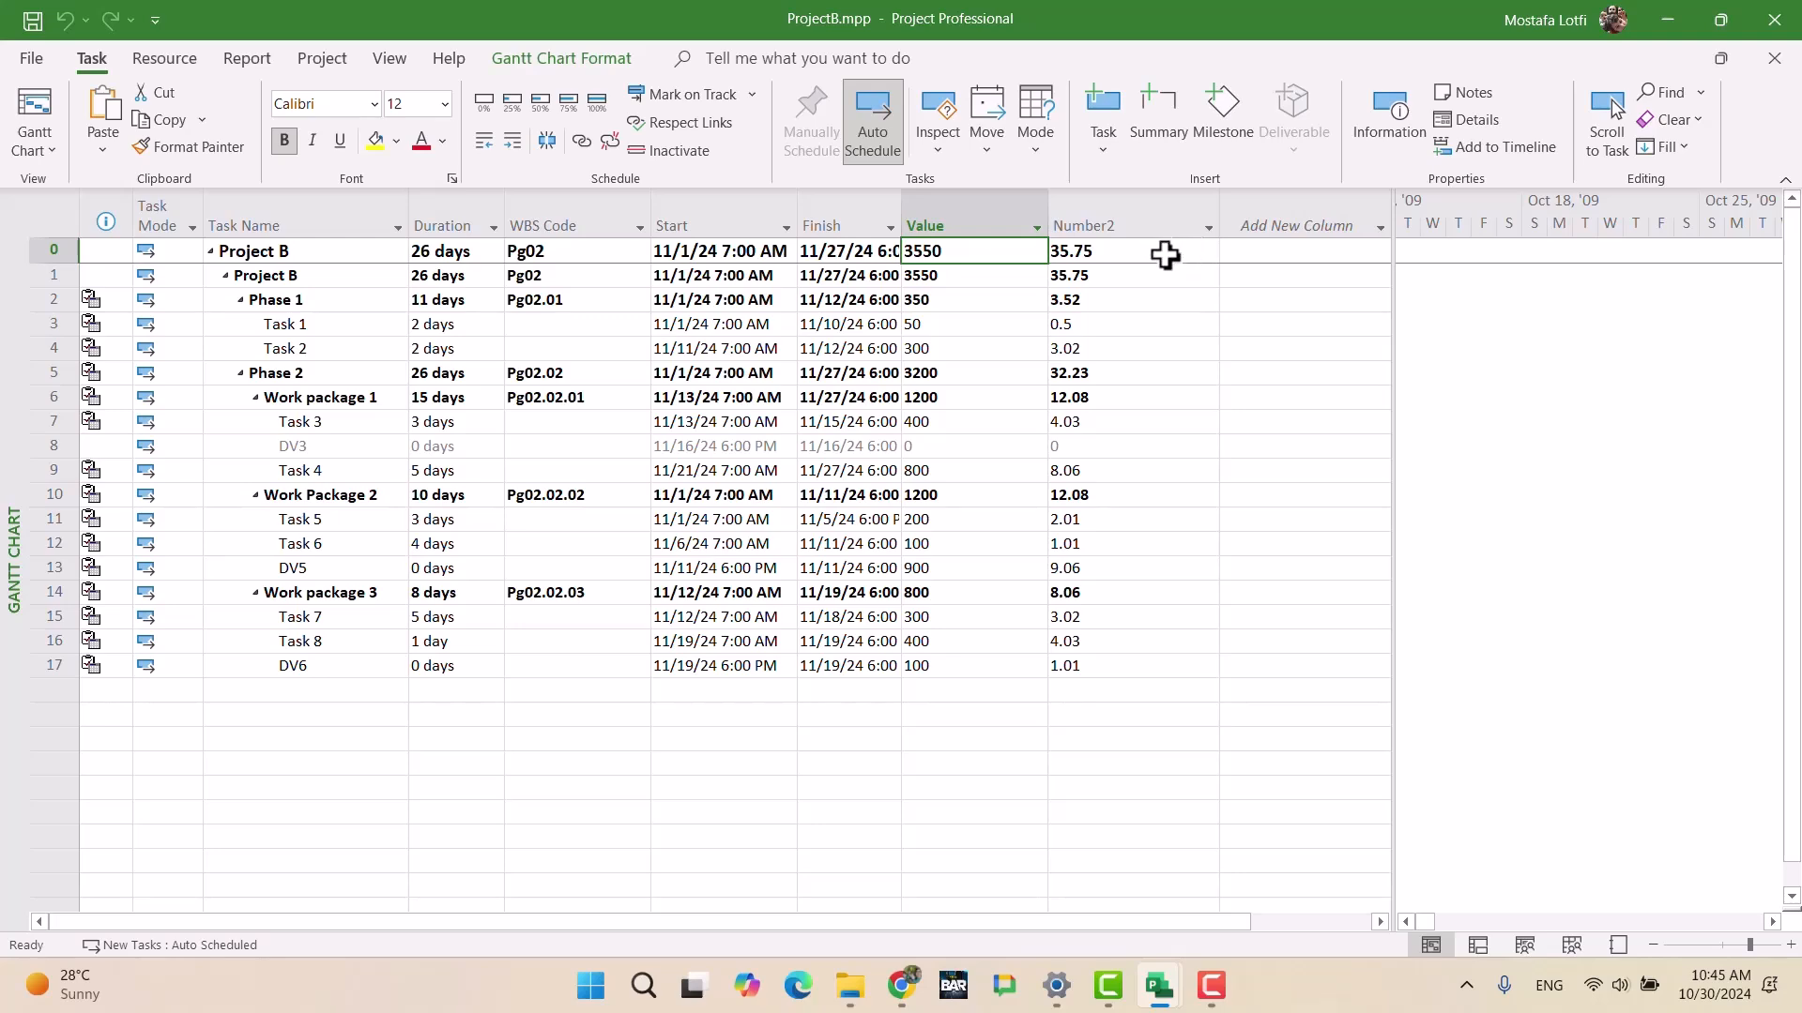
Step: Add the Cost column, totalling 13,280,000 for Project B, and widen the table
click(1255, 224)
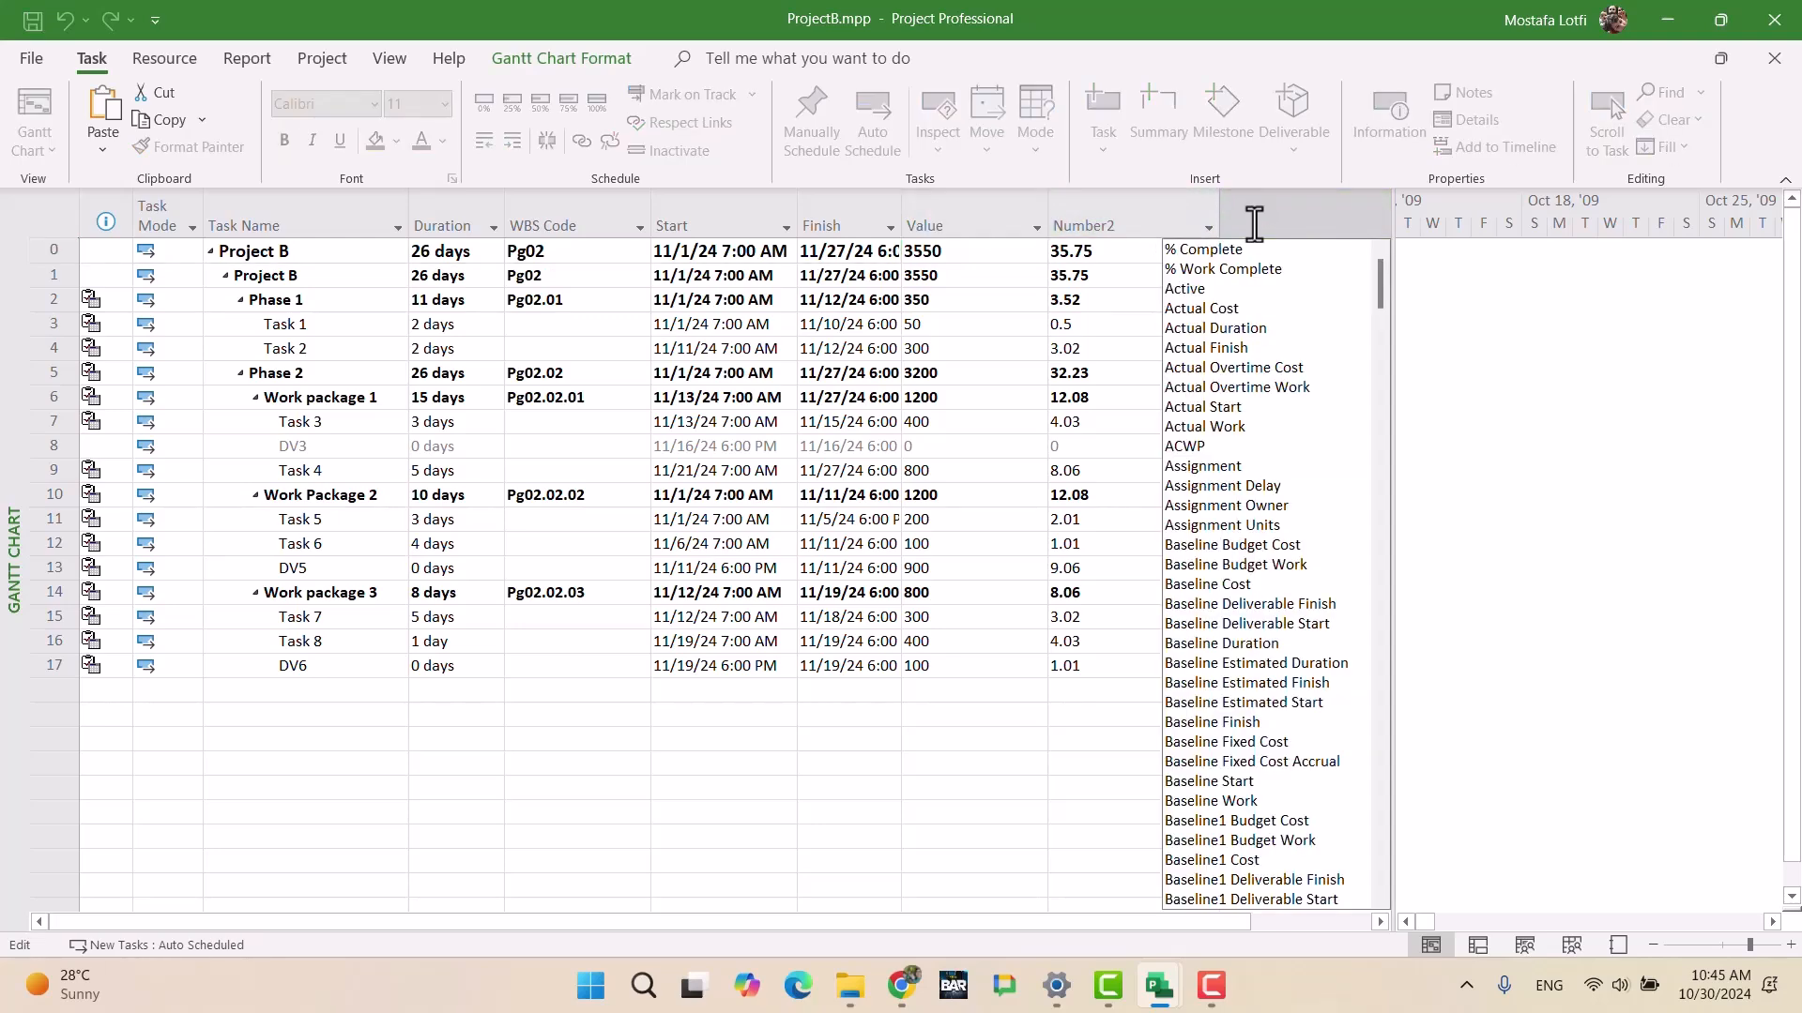
text(cost)
key(Return)
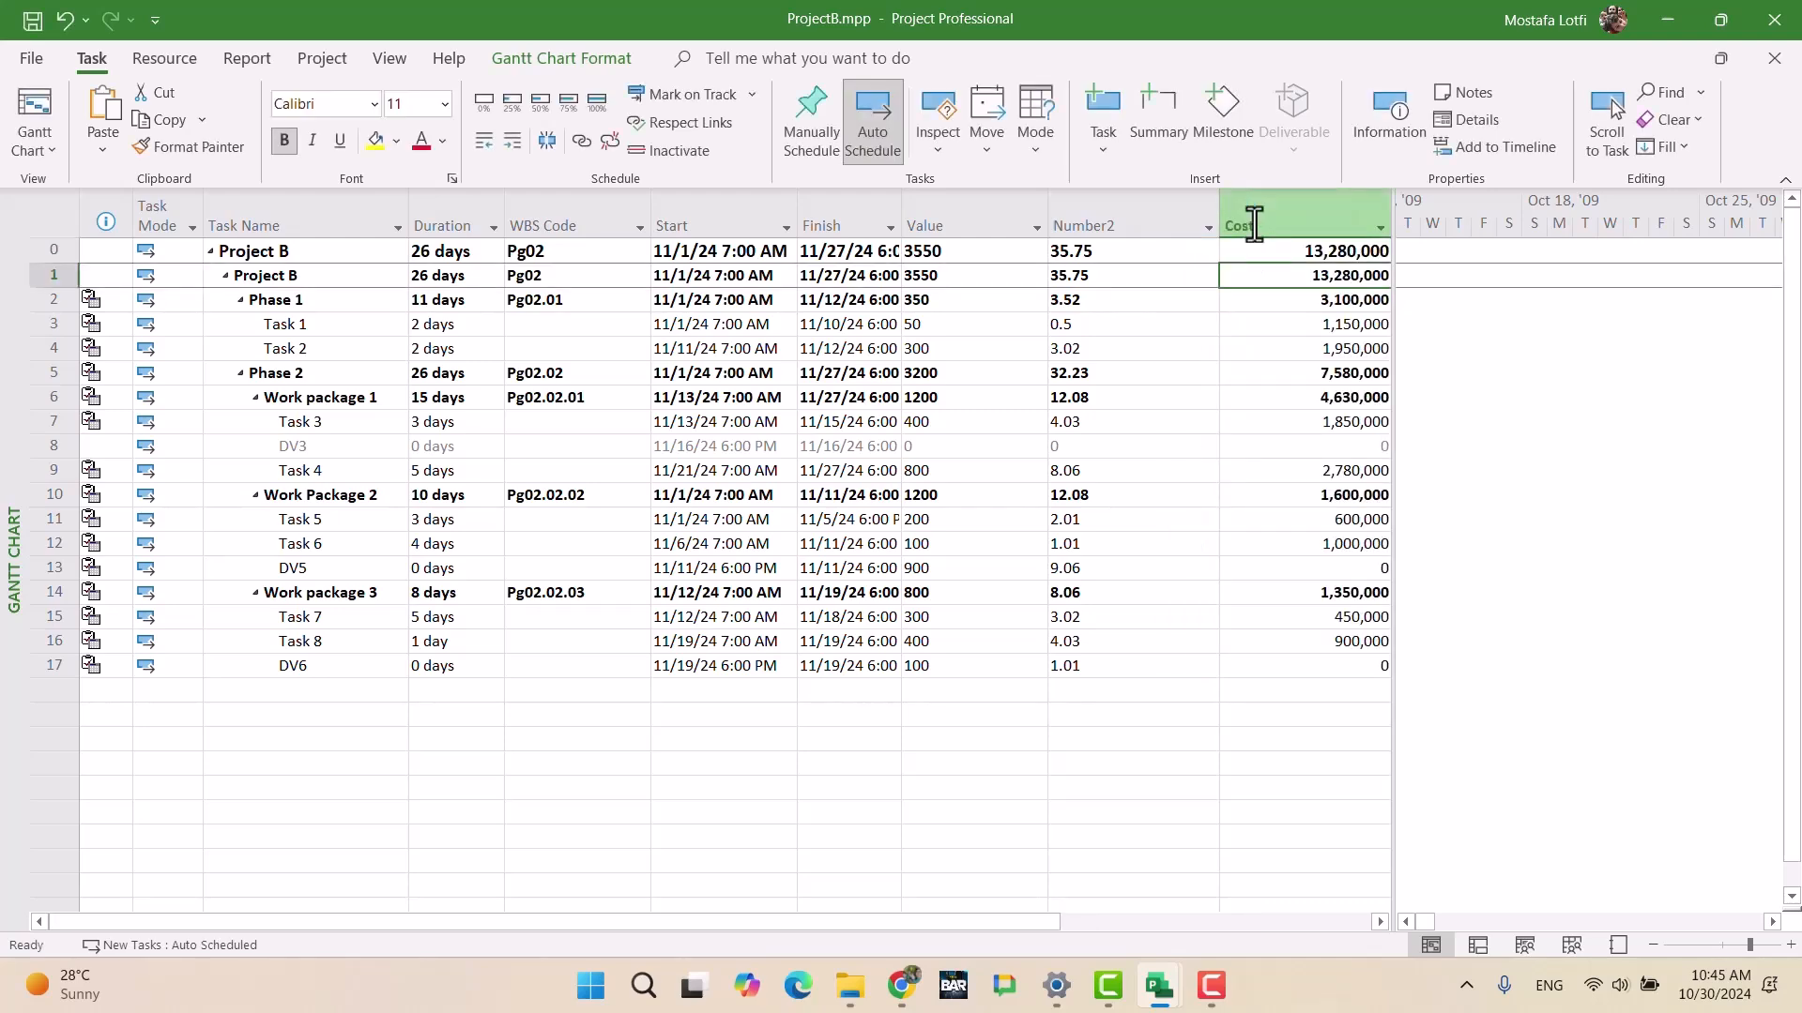
drag(1392, 433, 1776, 432)
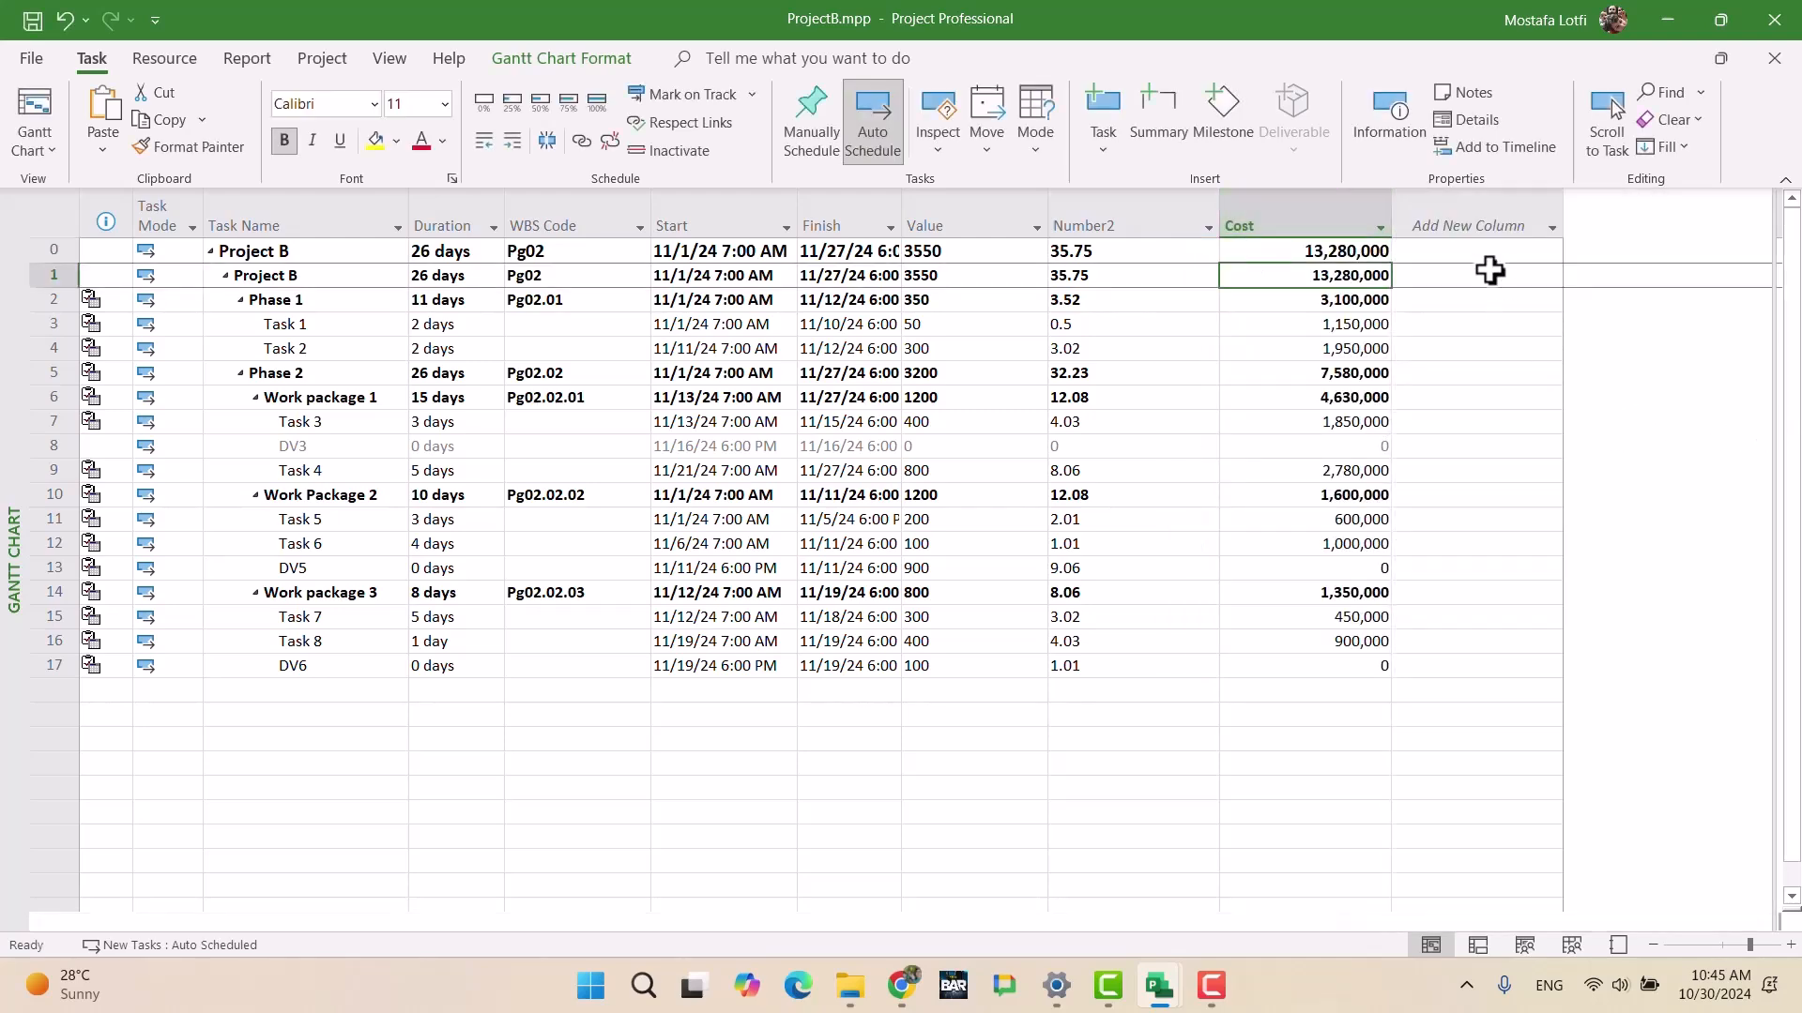
Step: In Custom Fields, switch to Cost-type fields and select Cost1
right_click(1469, 225)
click(1544, 586)
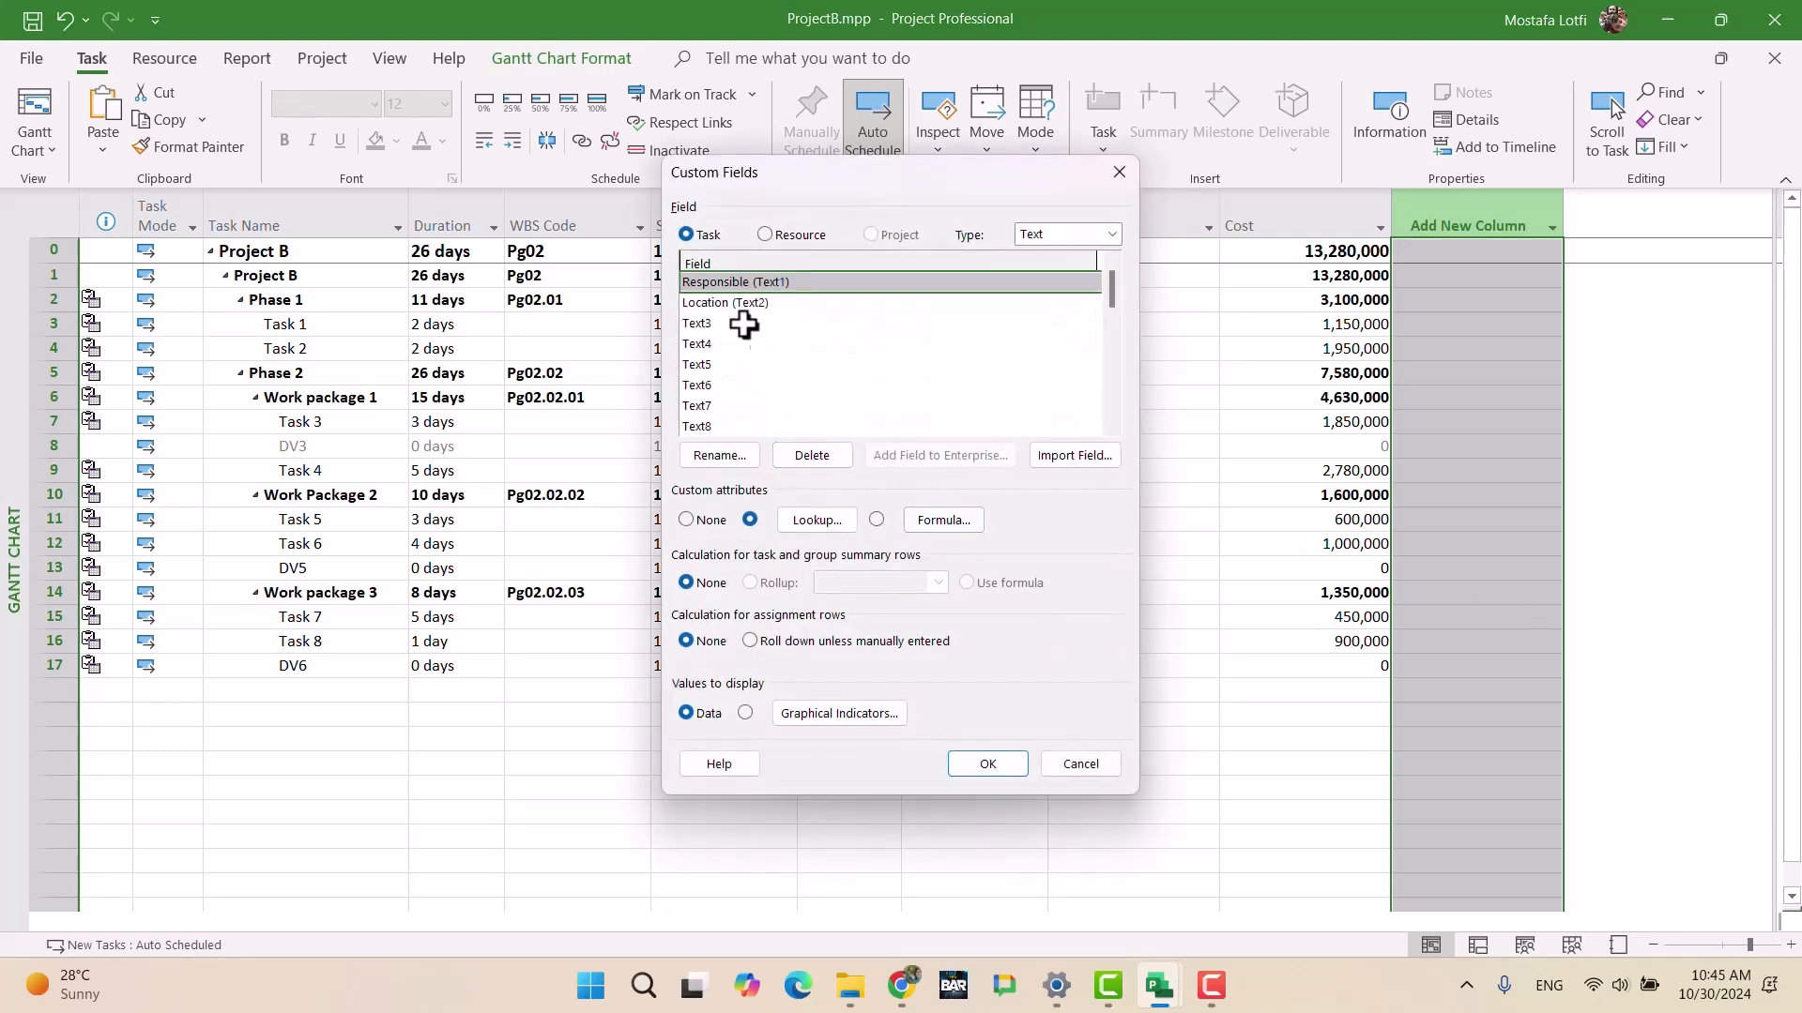
click(1079, 234)
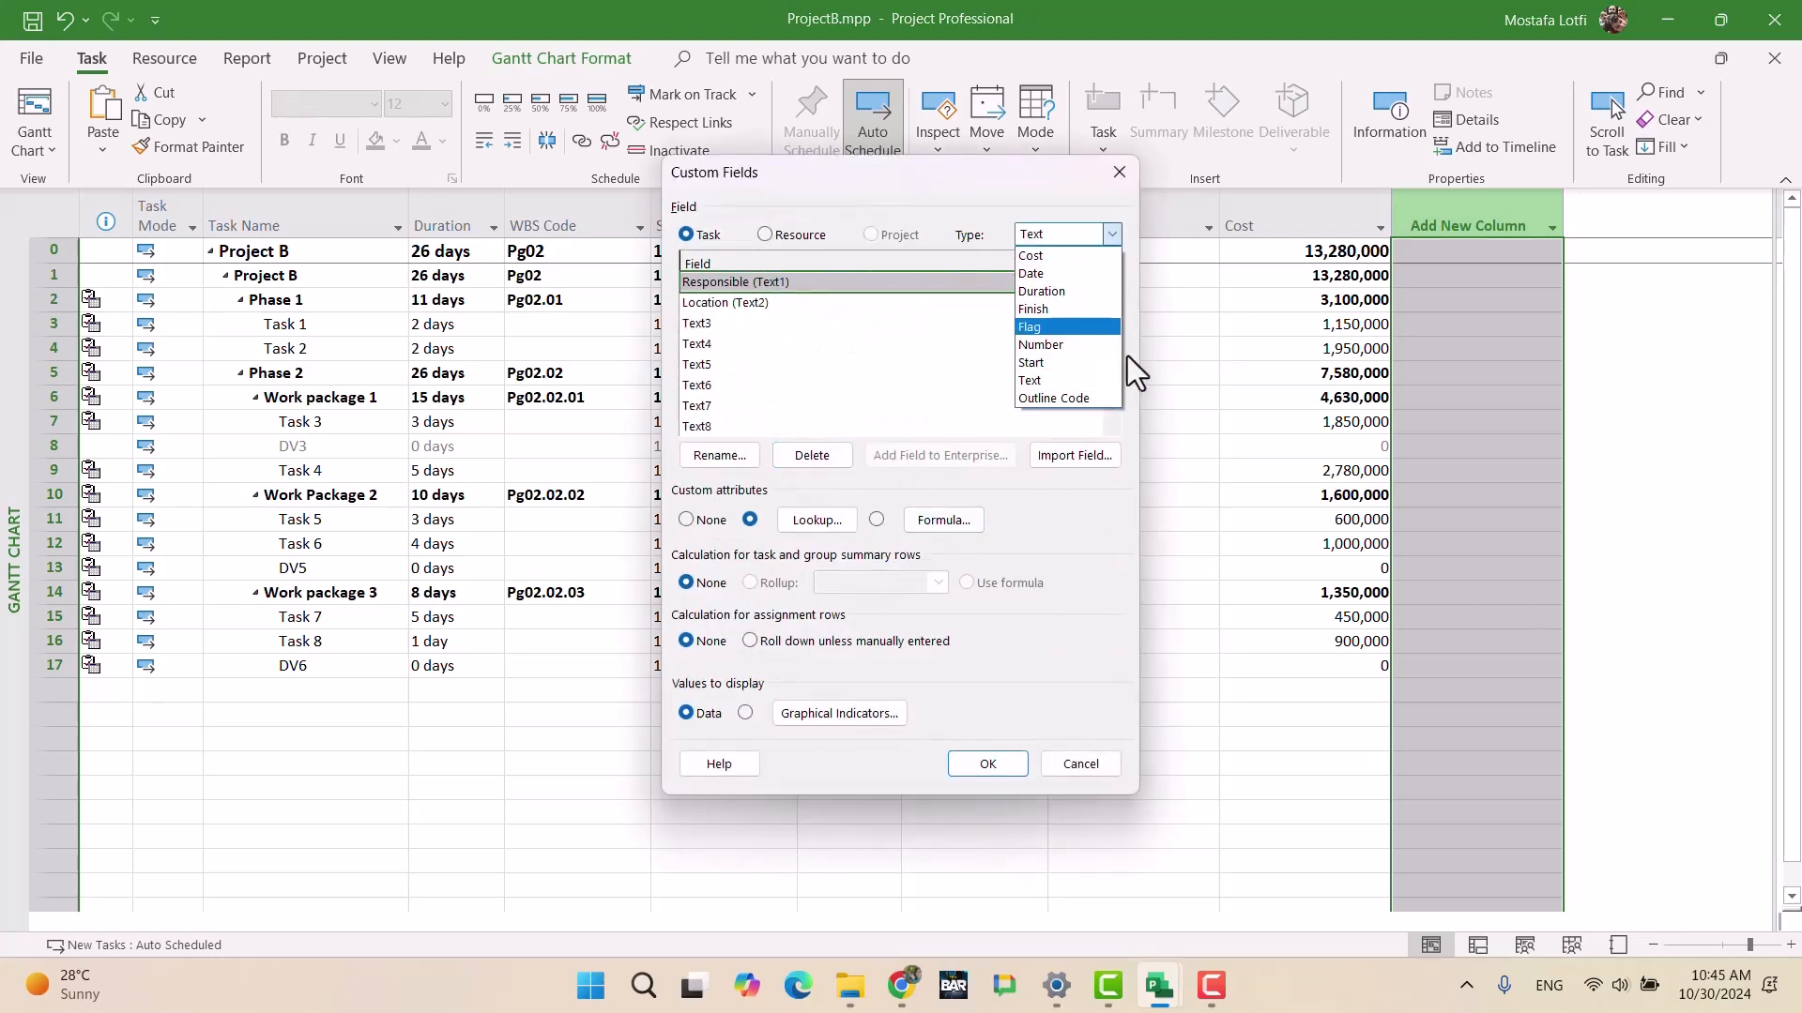
click(1029, 255)
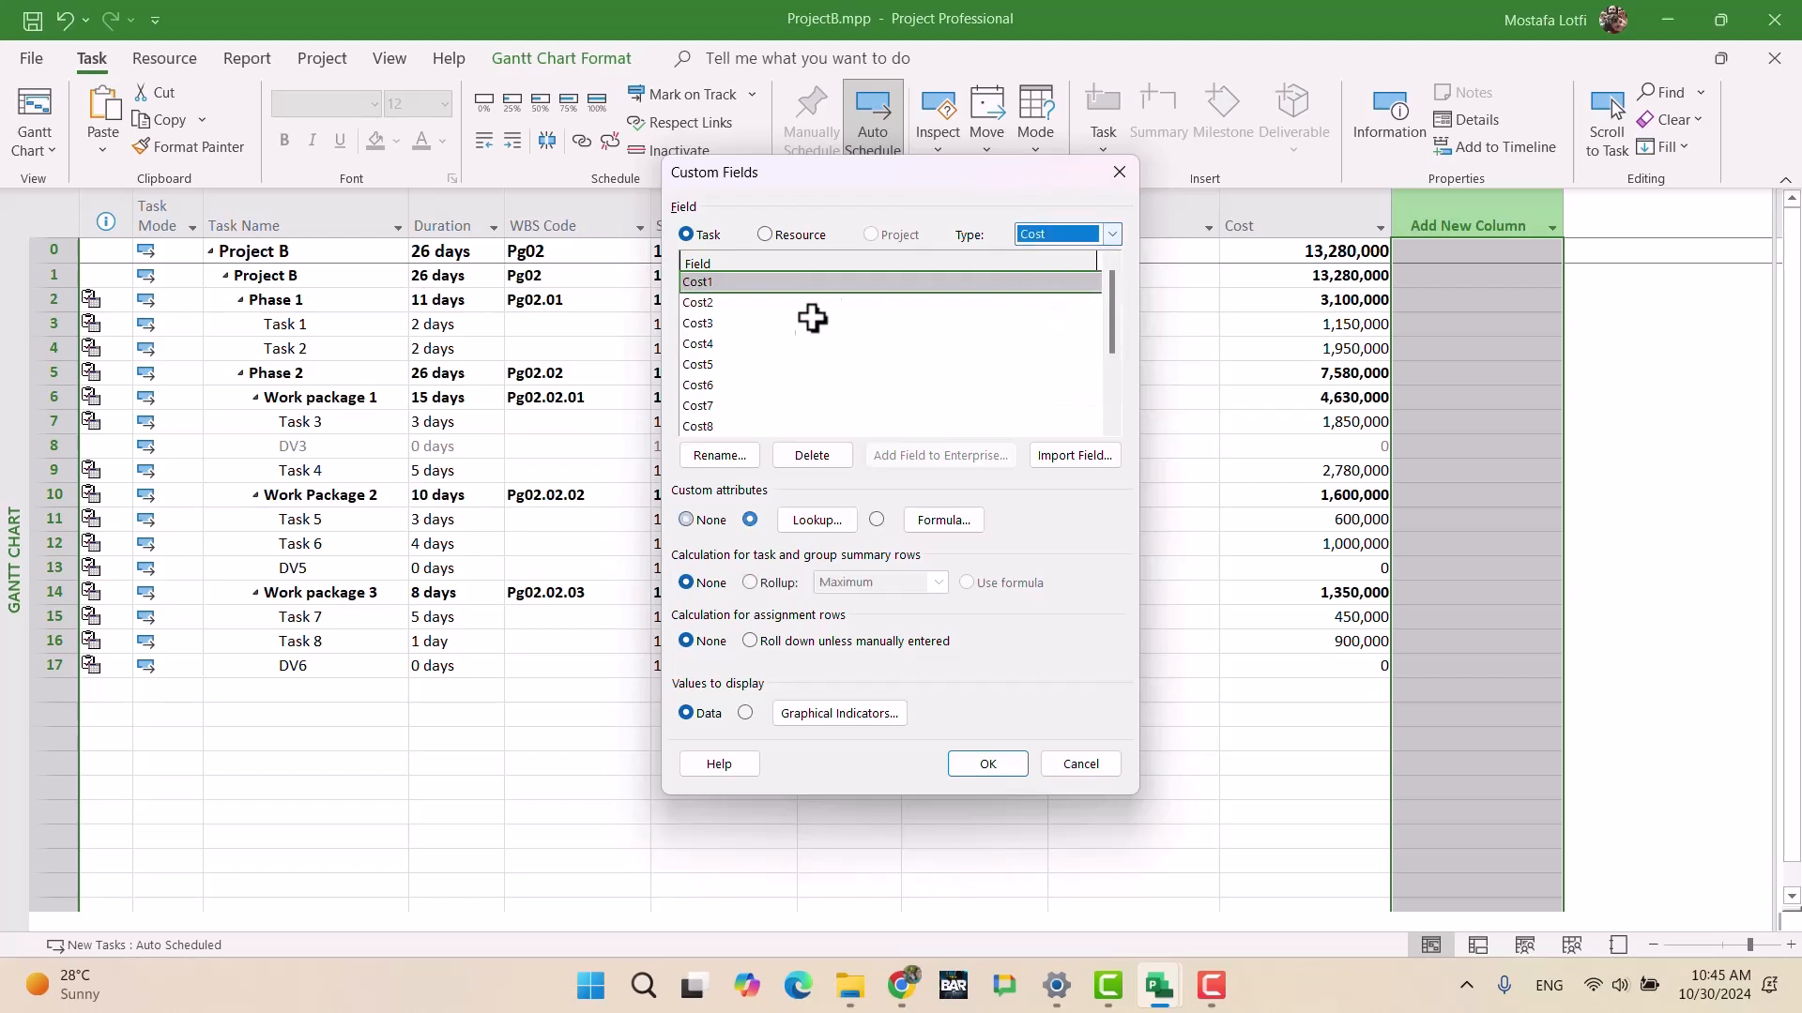
click(769, 280)
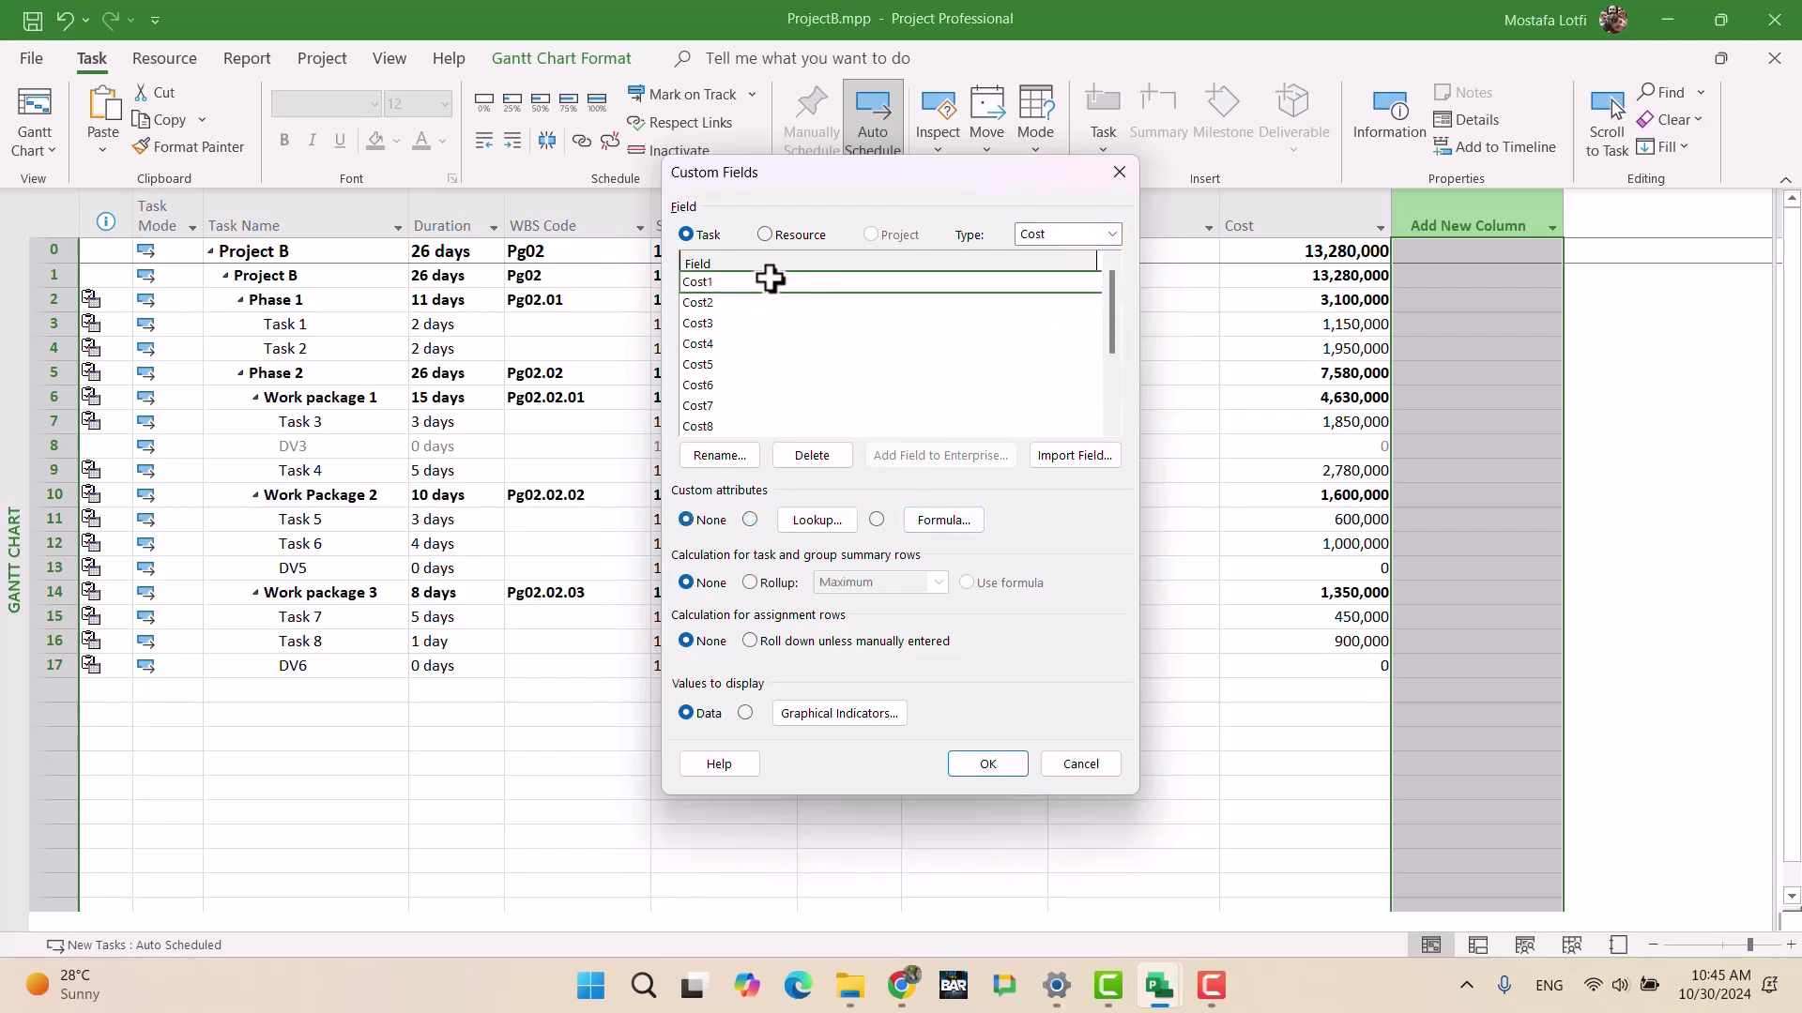
Step: Build the Cost1 formula ([Cost]/54475000)*100 around the inserted Cost field
click(948, 520)
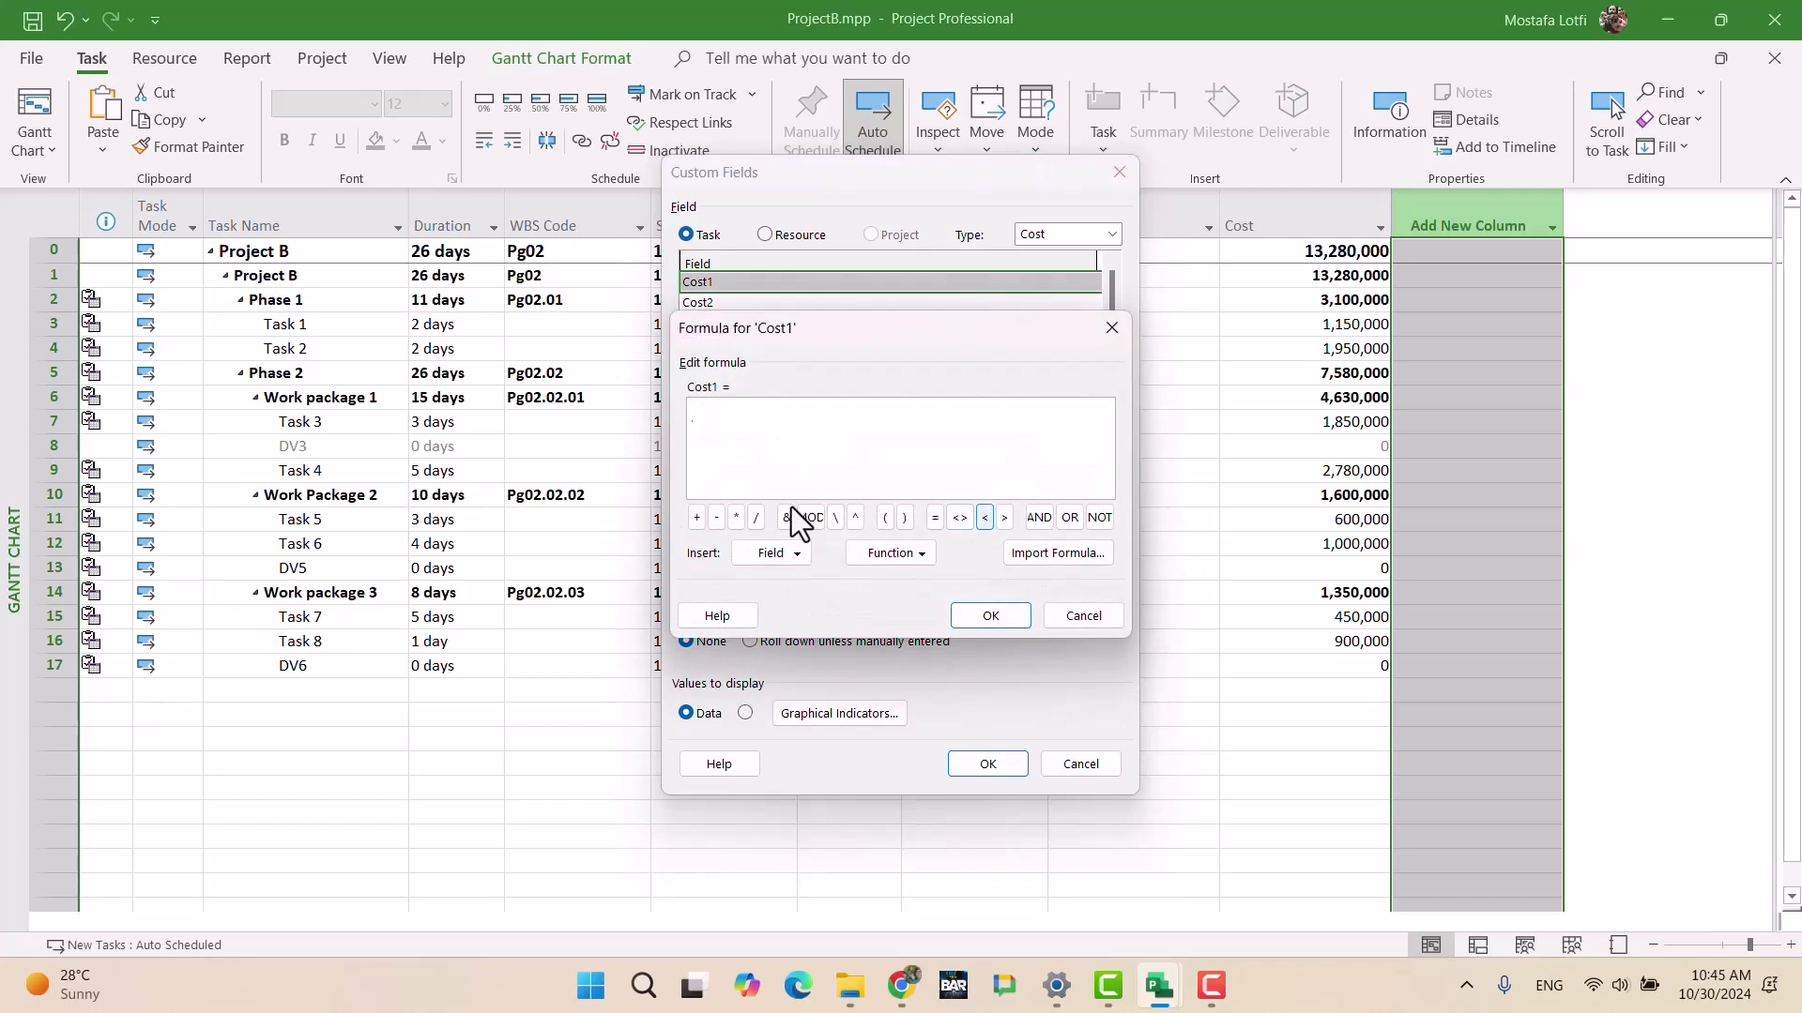
click(886, 554)
click(768, 555)
click(740, 454)
click(758, 557)
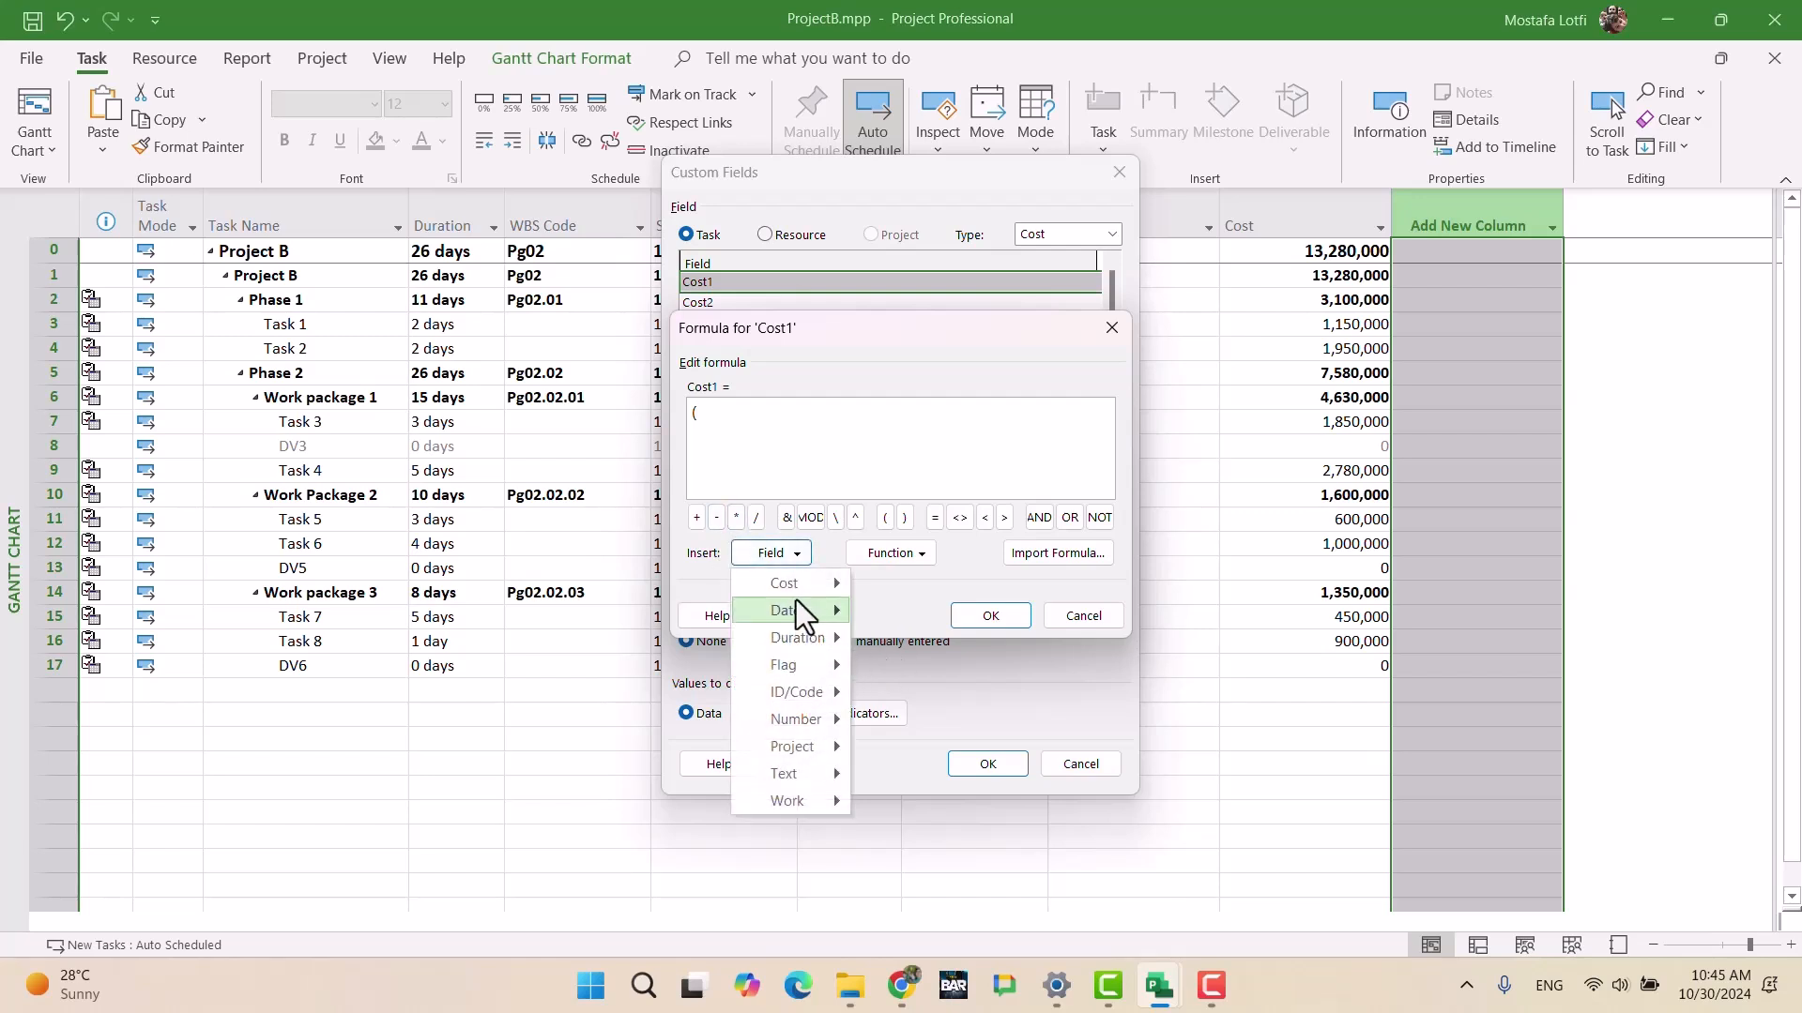
mouse_move(788, 582)
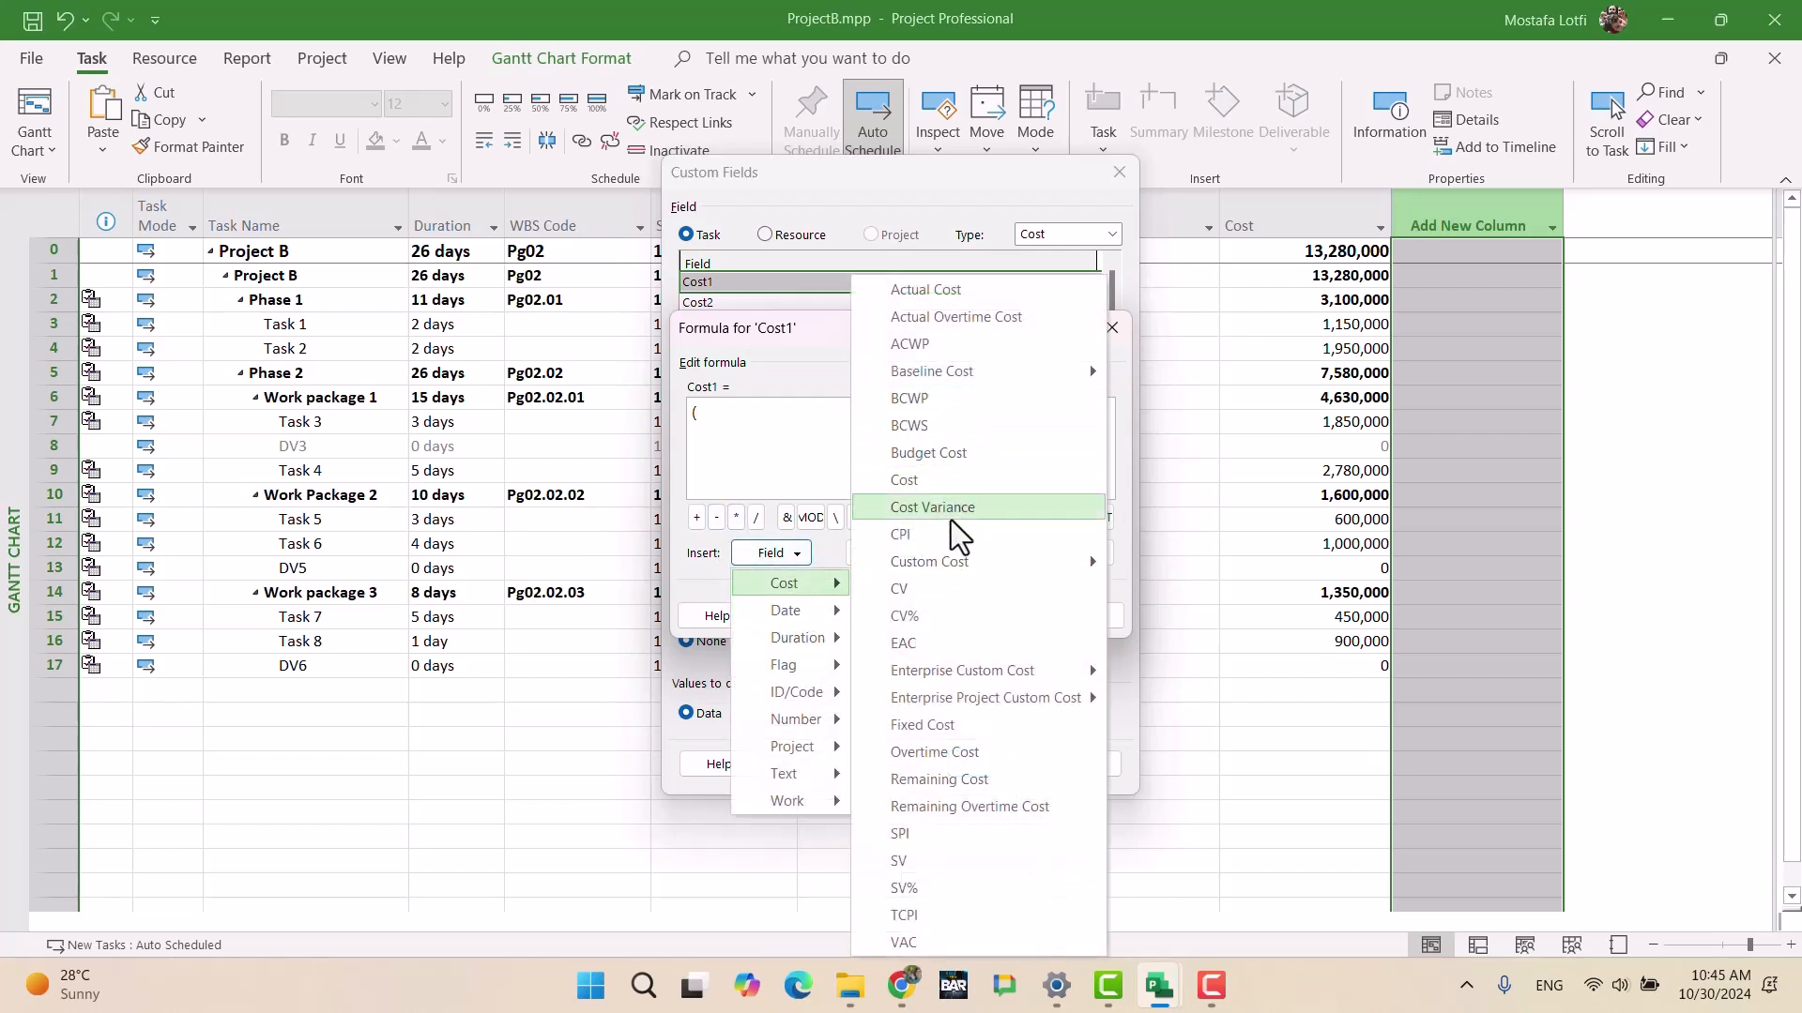
click(947, 483)
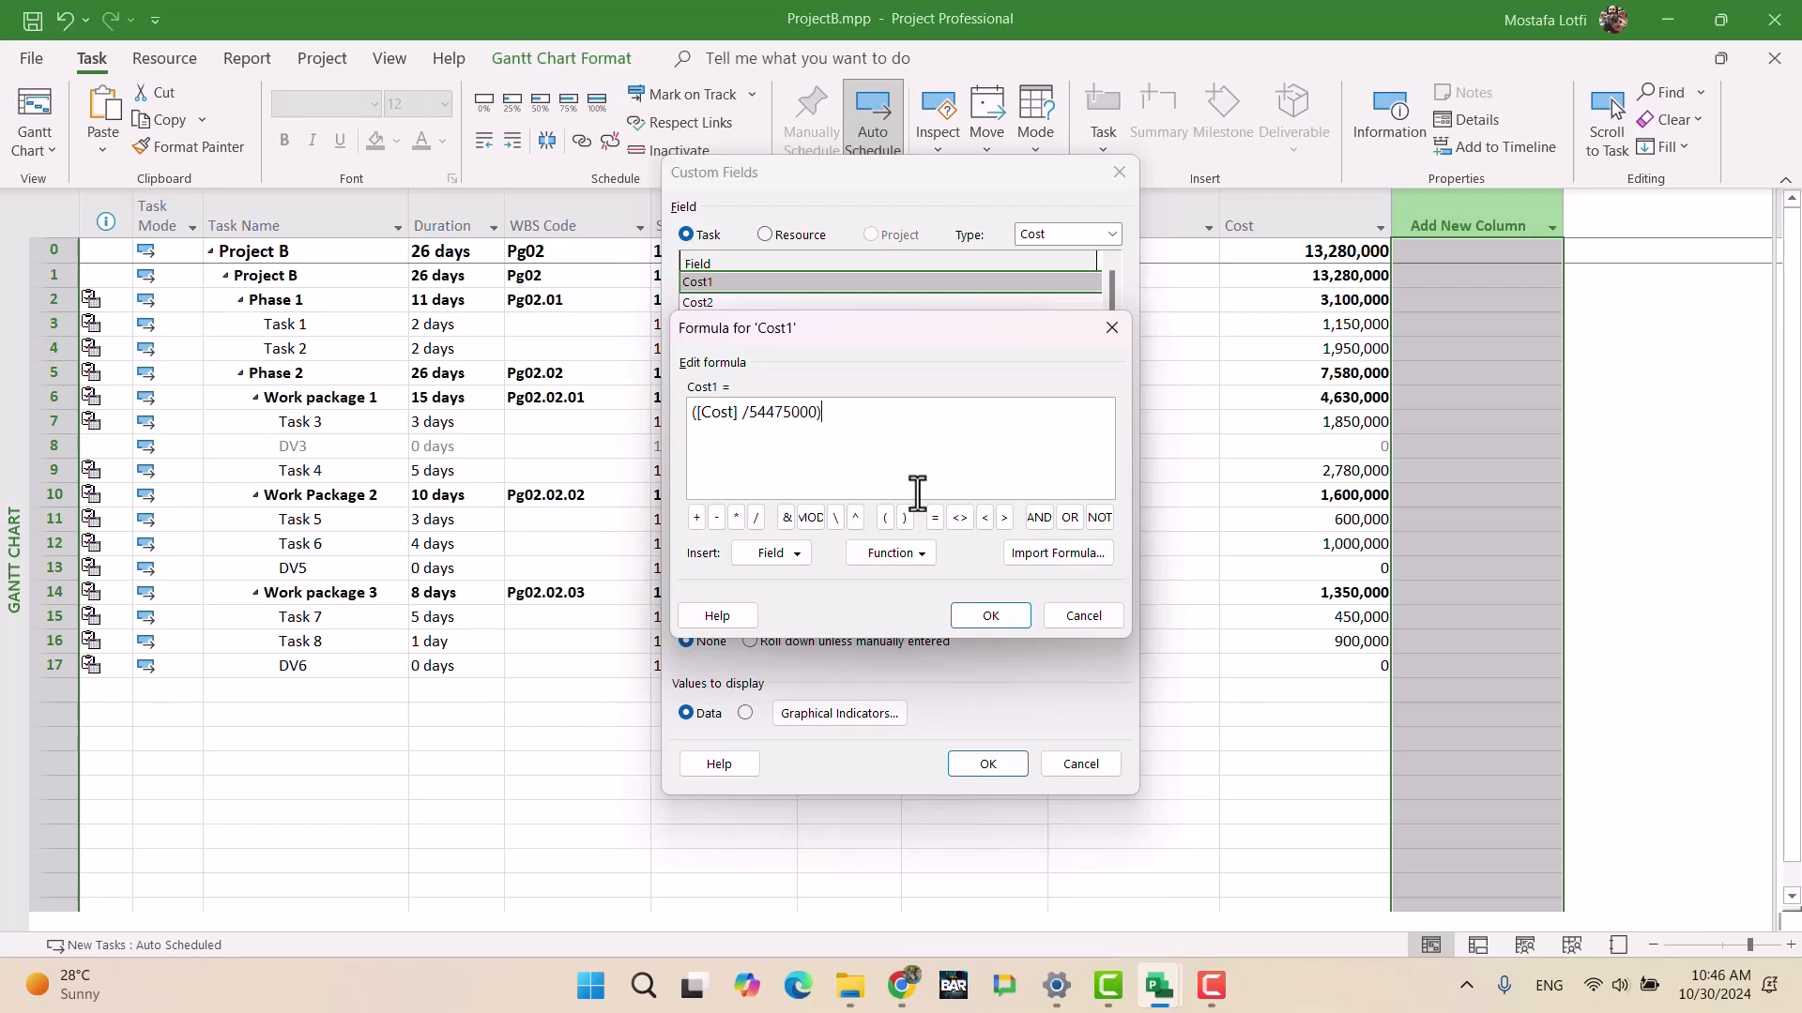
text(100)
drag(748, 413, 818, 411)
click(748, 413)
text(/)
Step: Accept the Cost1 formula and set summary rows to use it
click(987, 618)
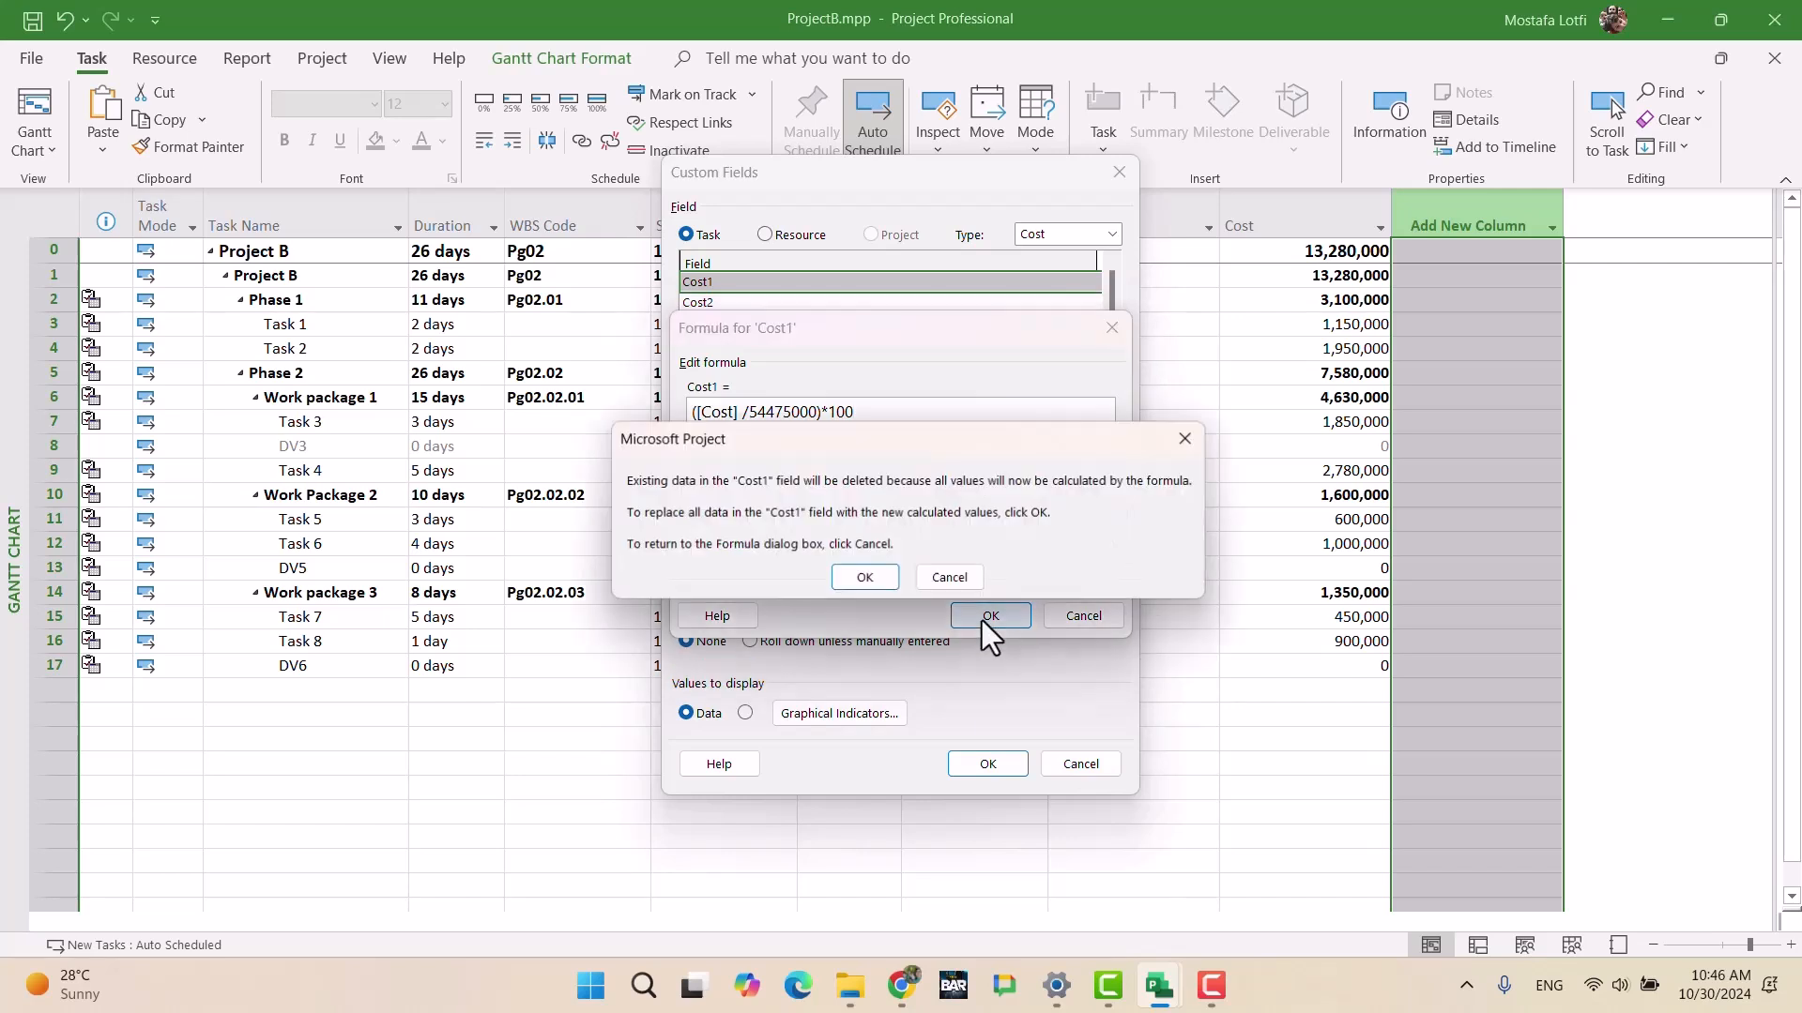
click(880, 582)
click(752, 583)
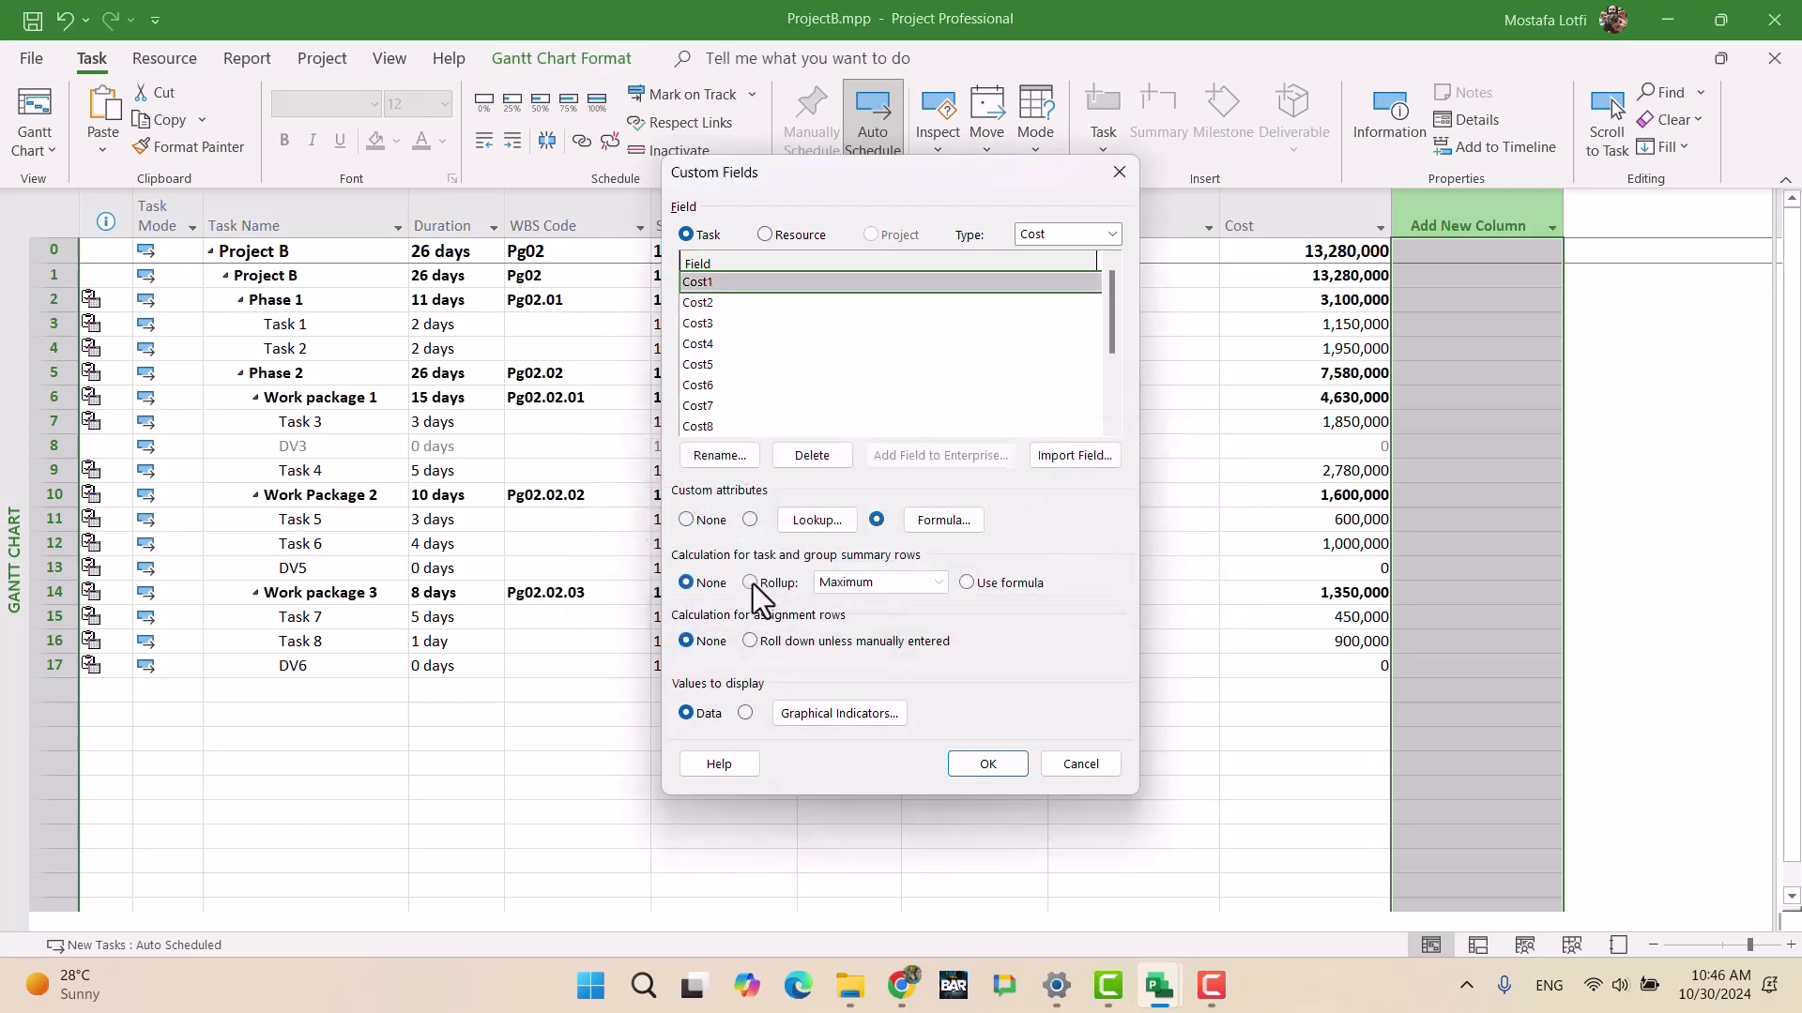
click(966, 583)
Step: Apply the Cost1 settings and insert a Cost2 column into the table
click(978, 764)
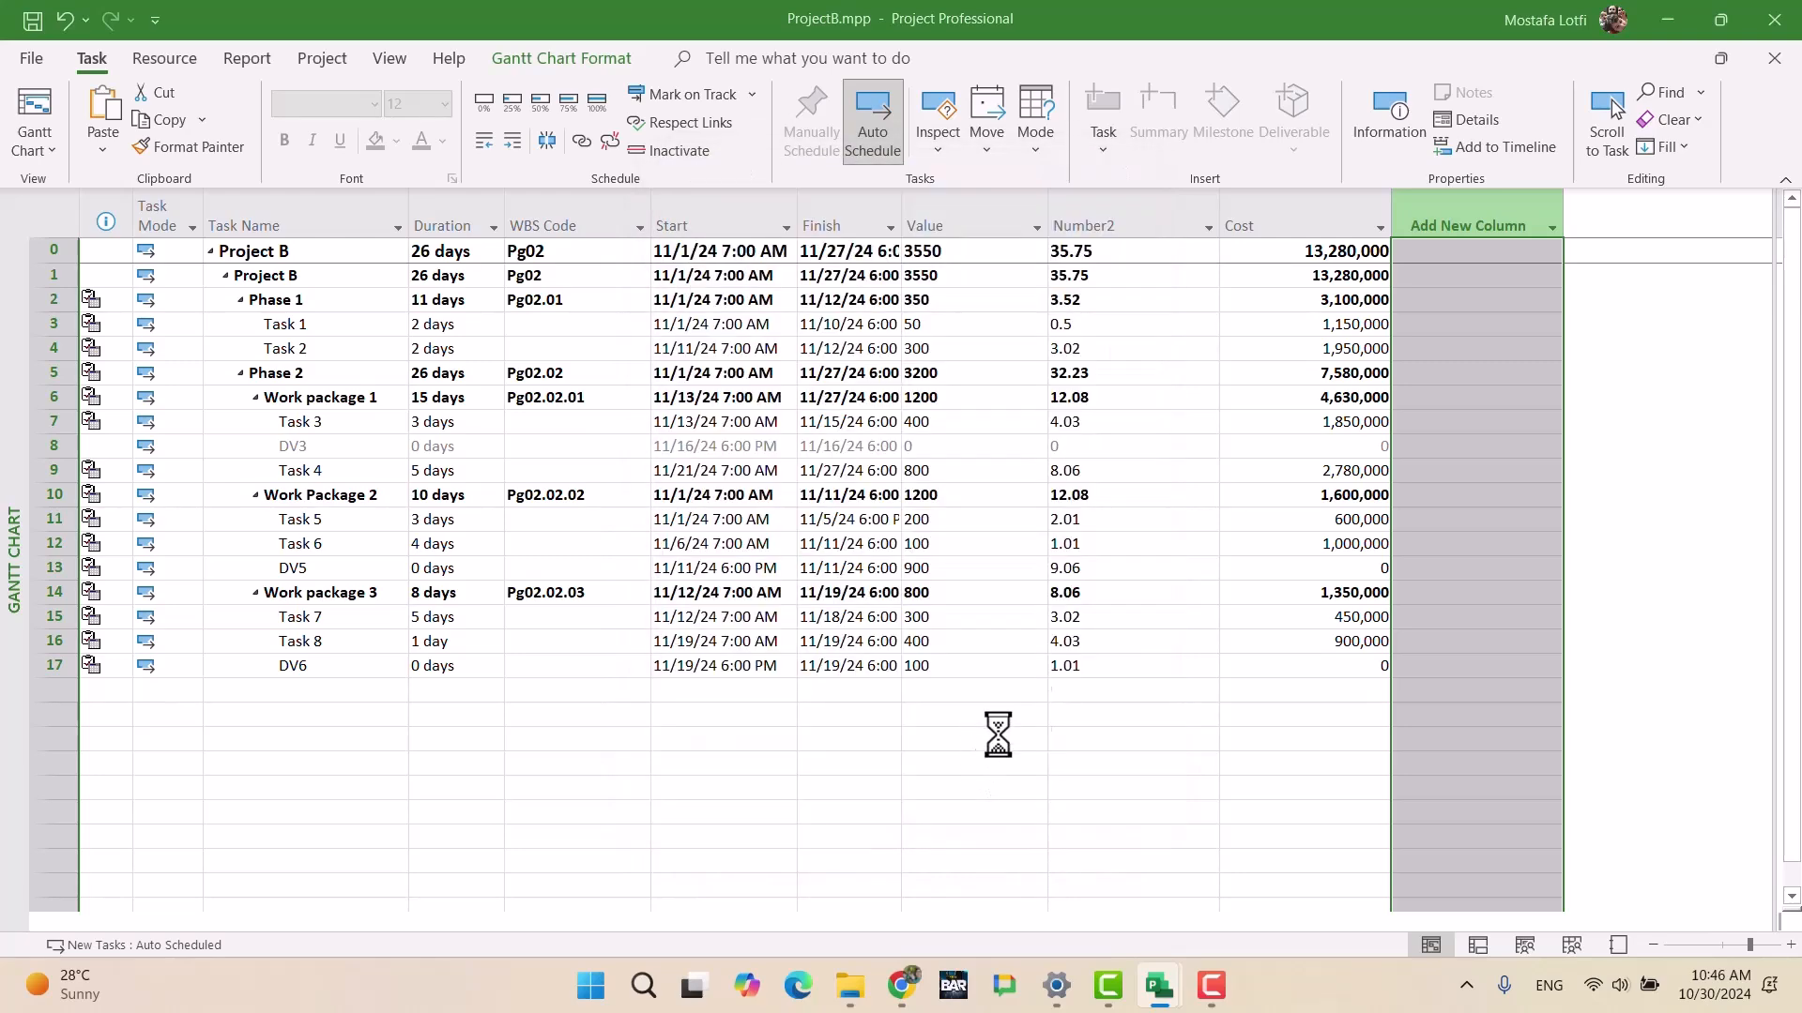
click(1454, 226)
text(Cost)
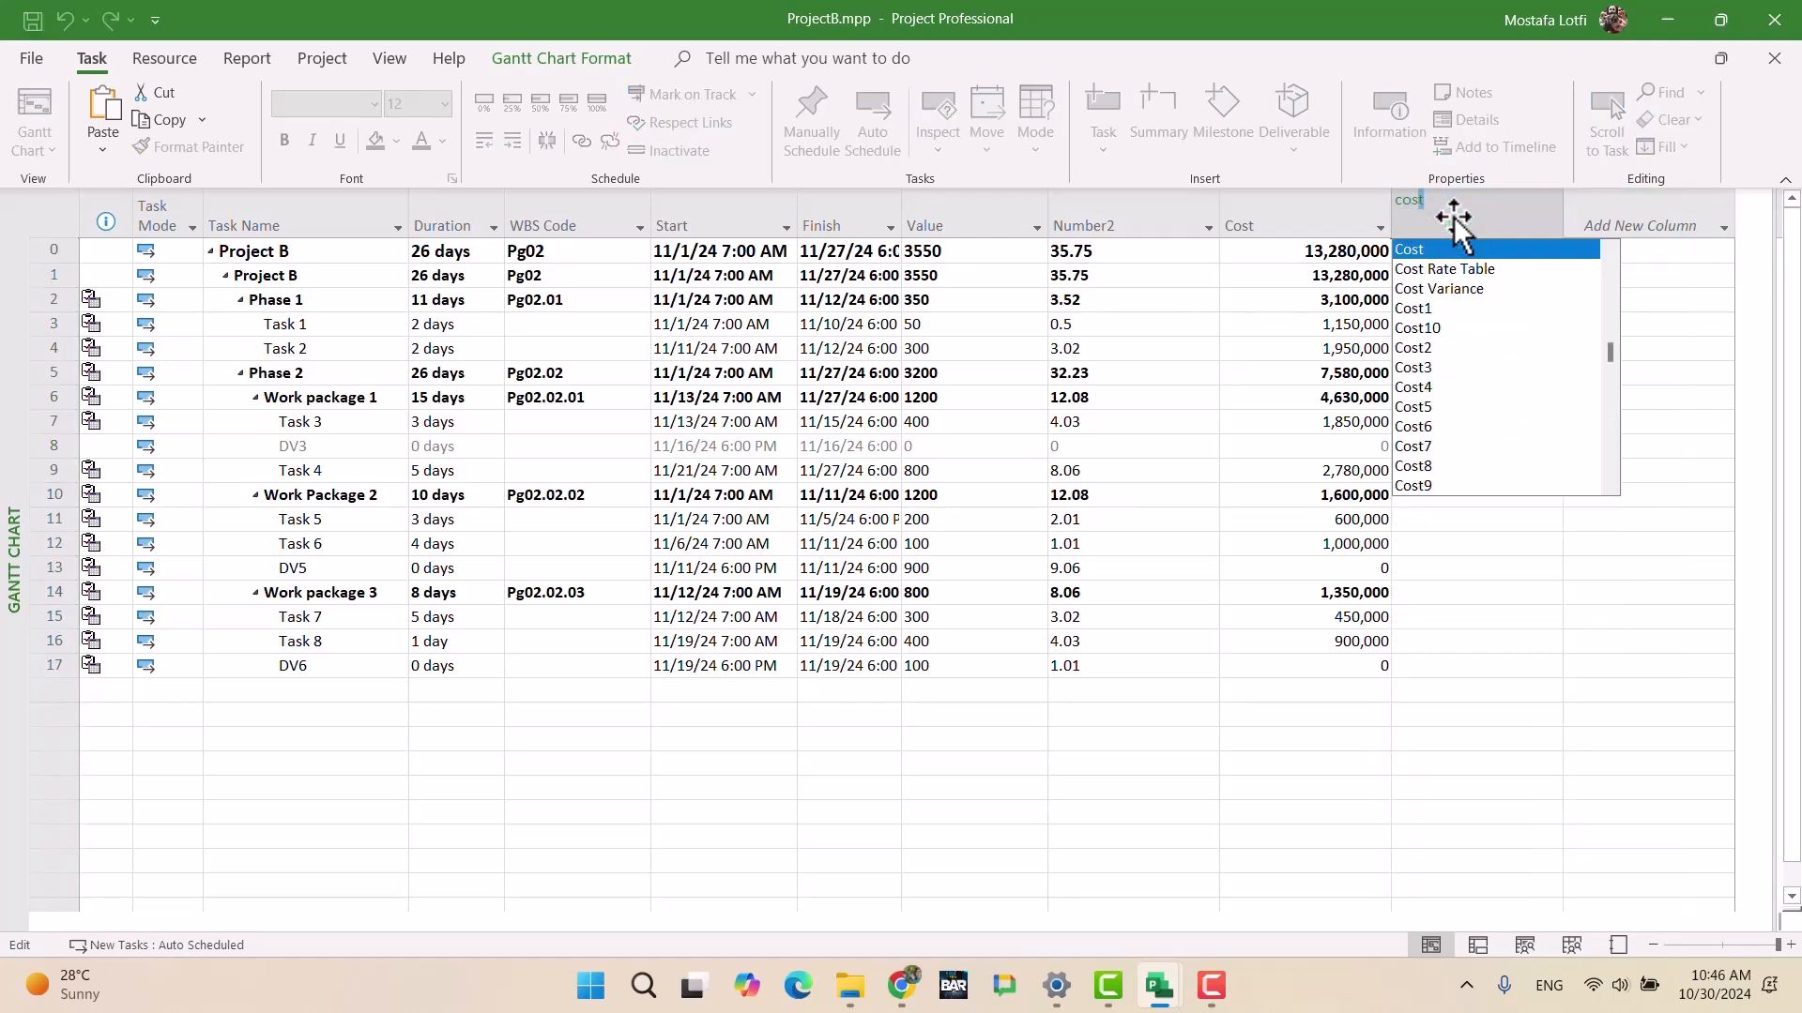
key(Down)
key(Down)
key(Down)
key(Down)
key(Down)
key(Return)
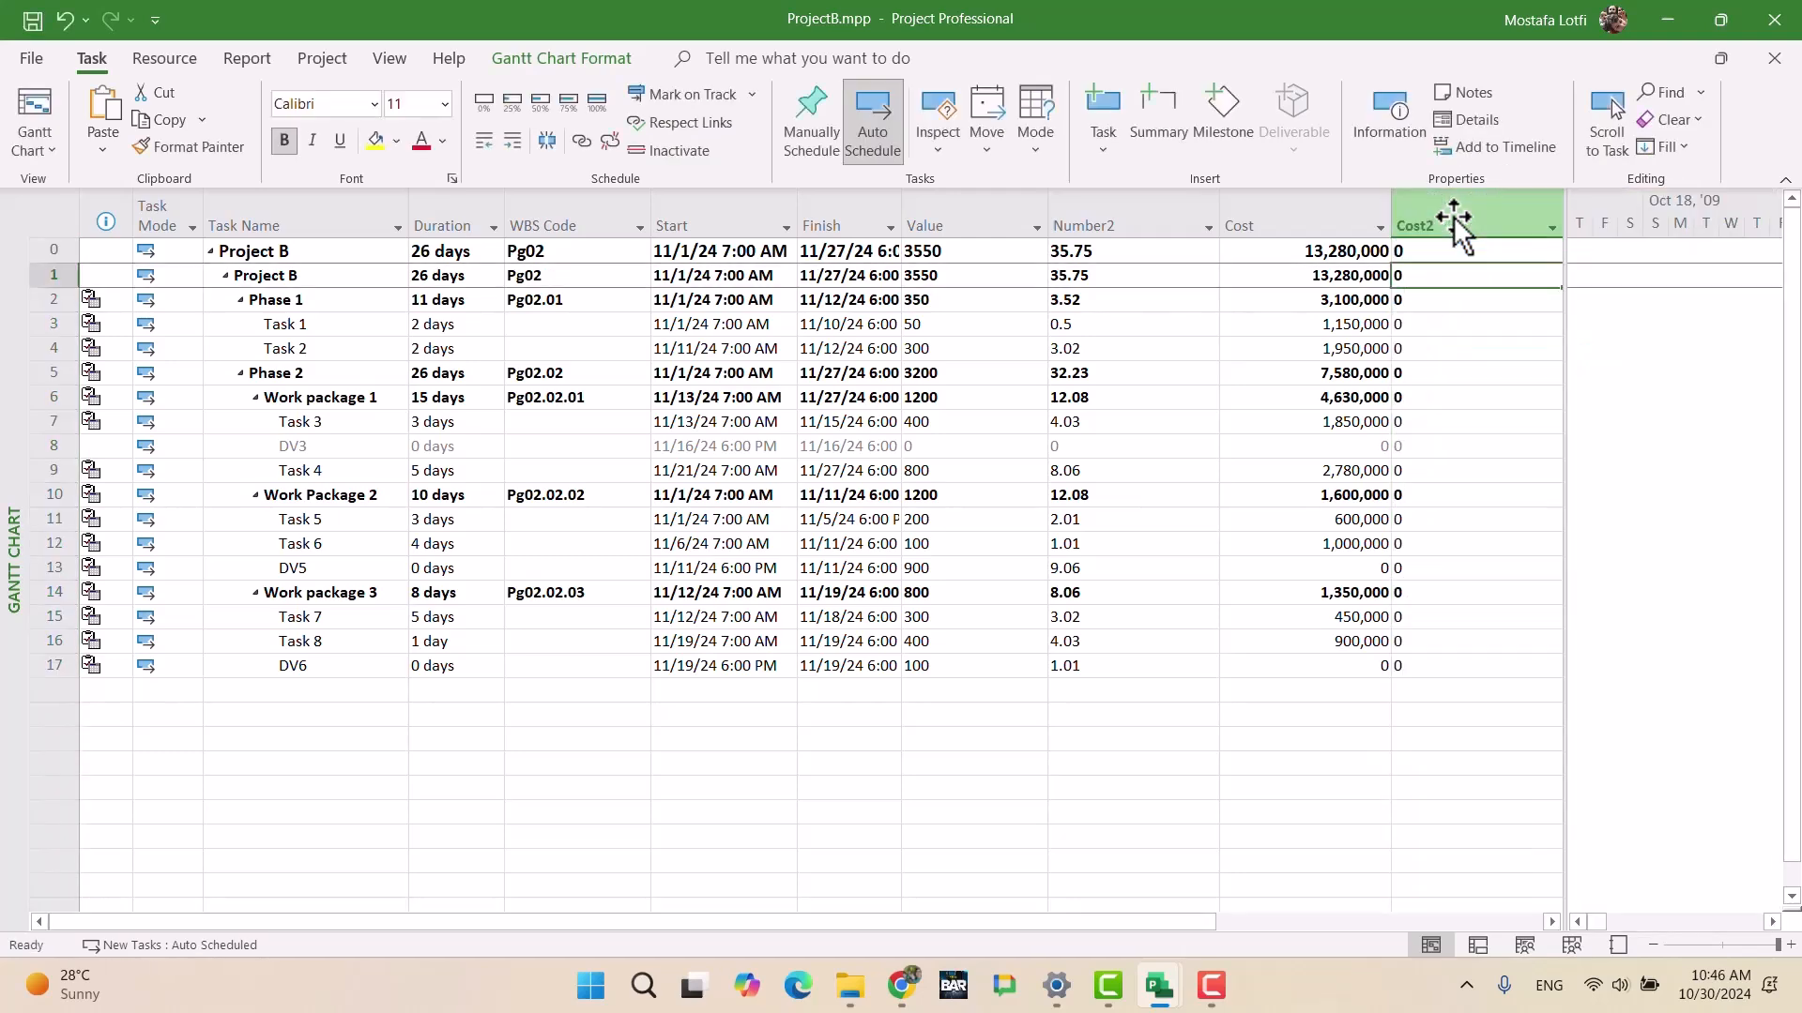
Step: Make Cost2 a calculated field with formula ([Cost]/54475000)*100
right_click(1453, 204)
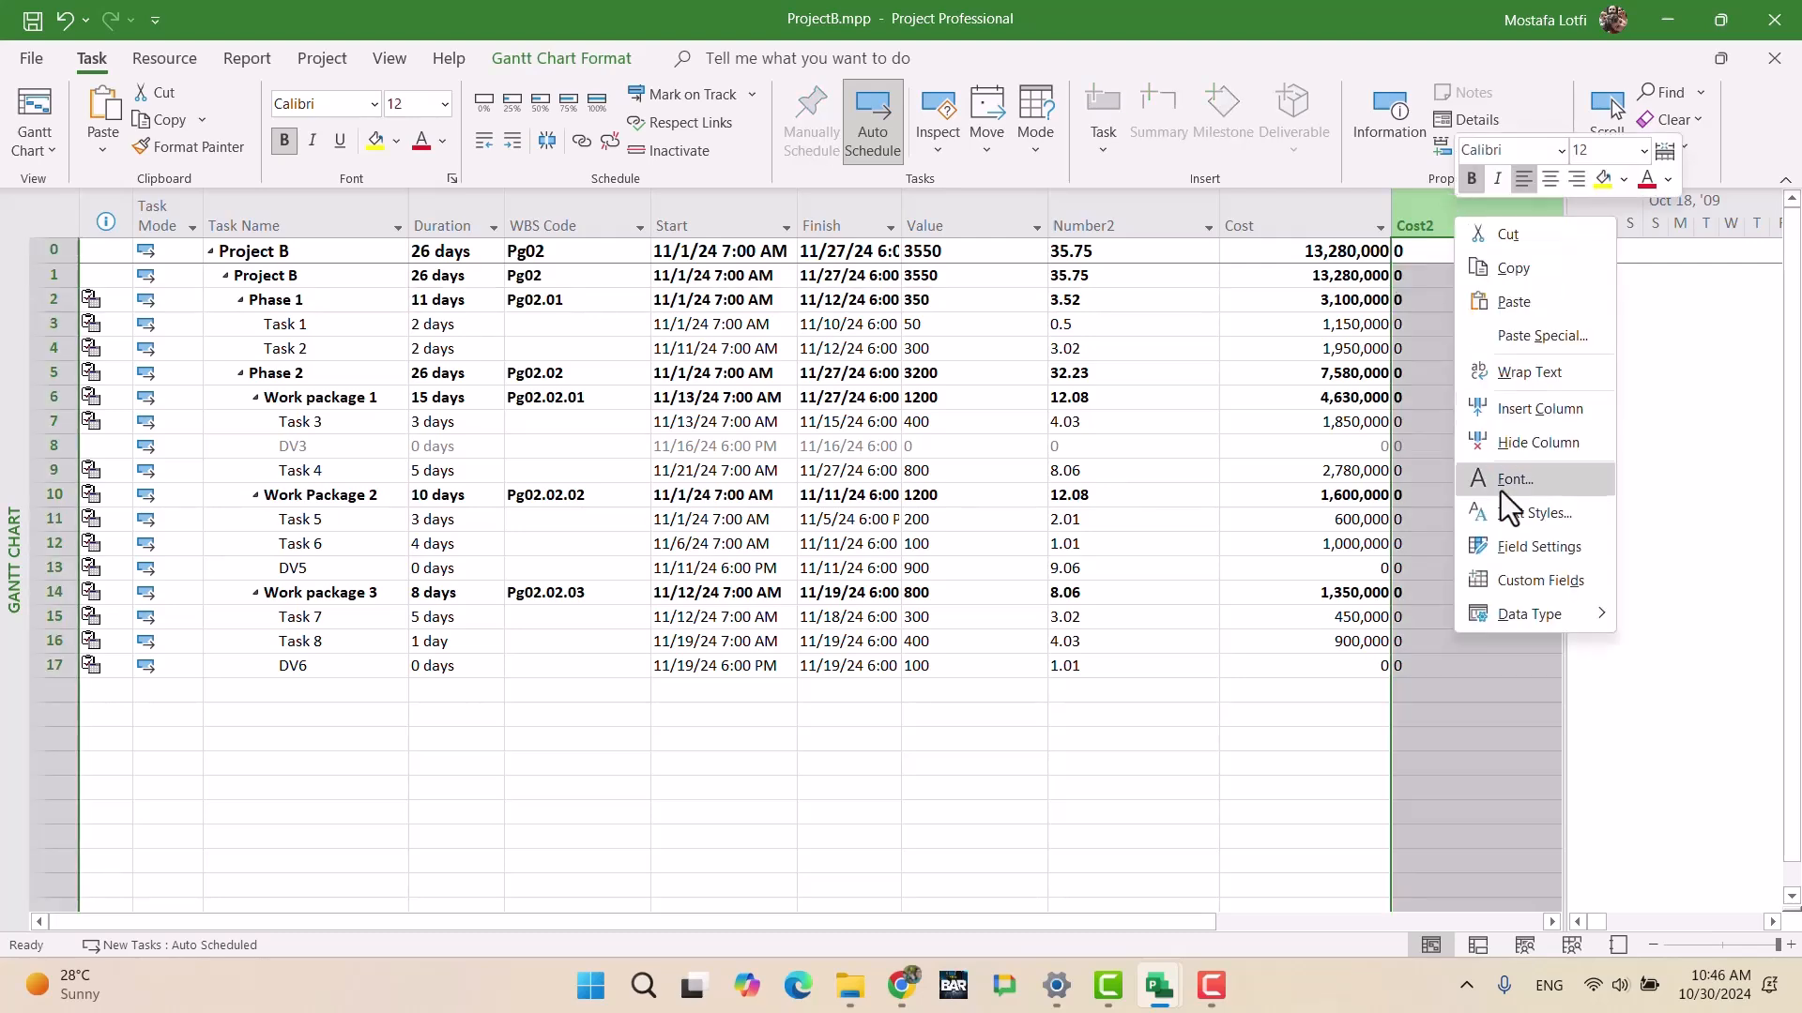
click(1514, 582)
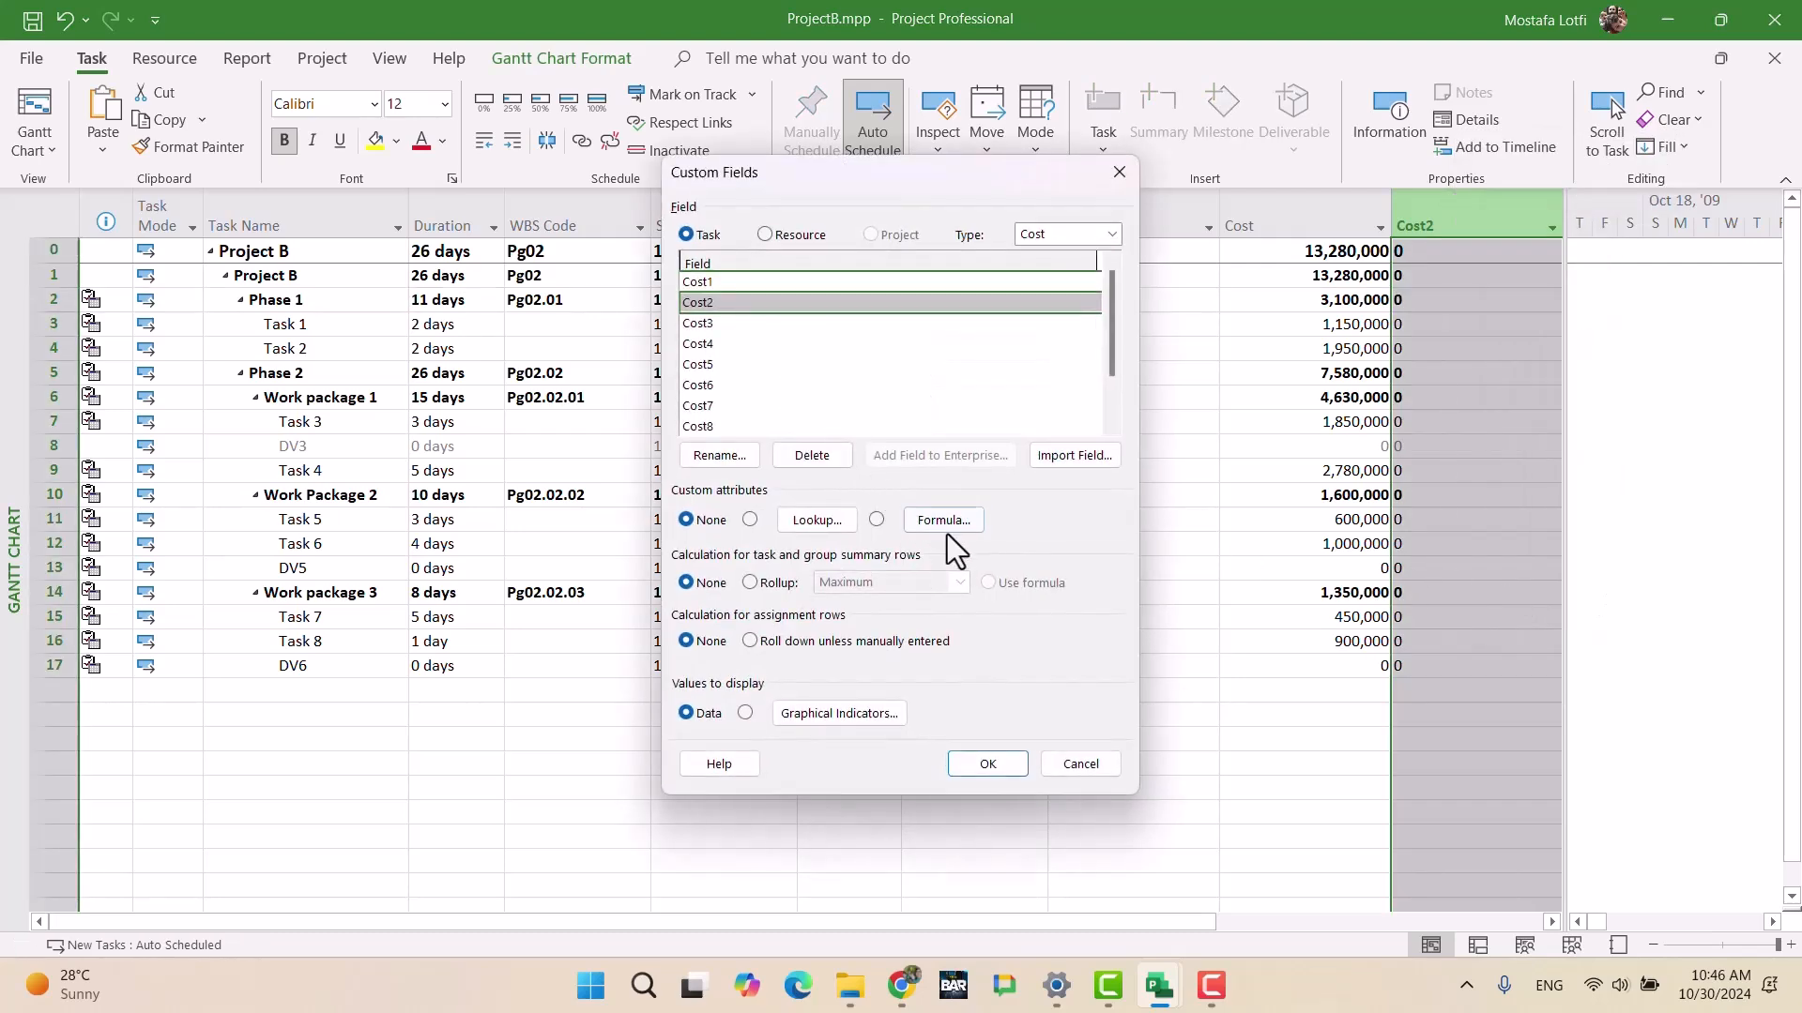
click(875, 520)
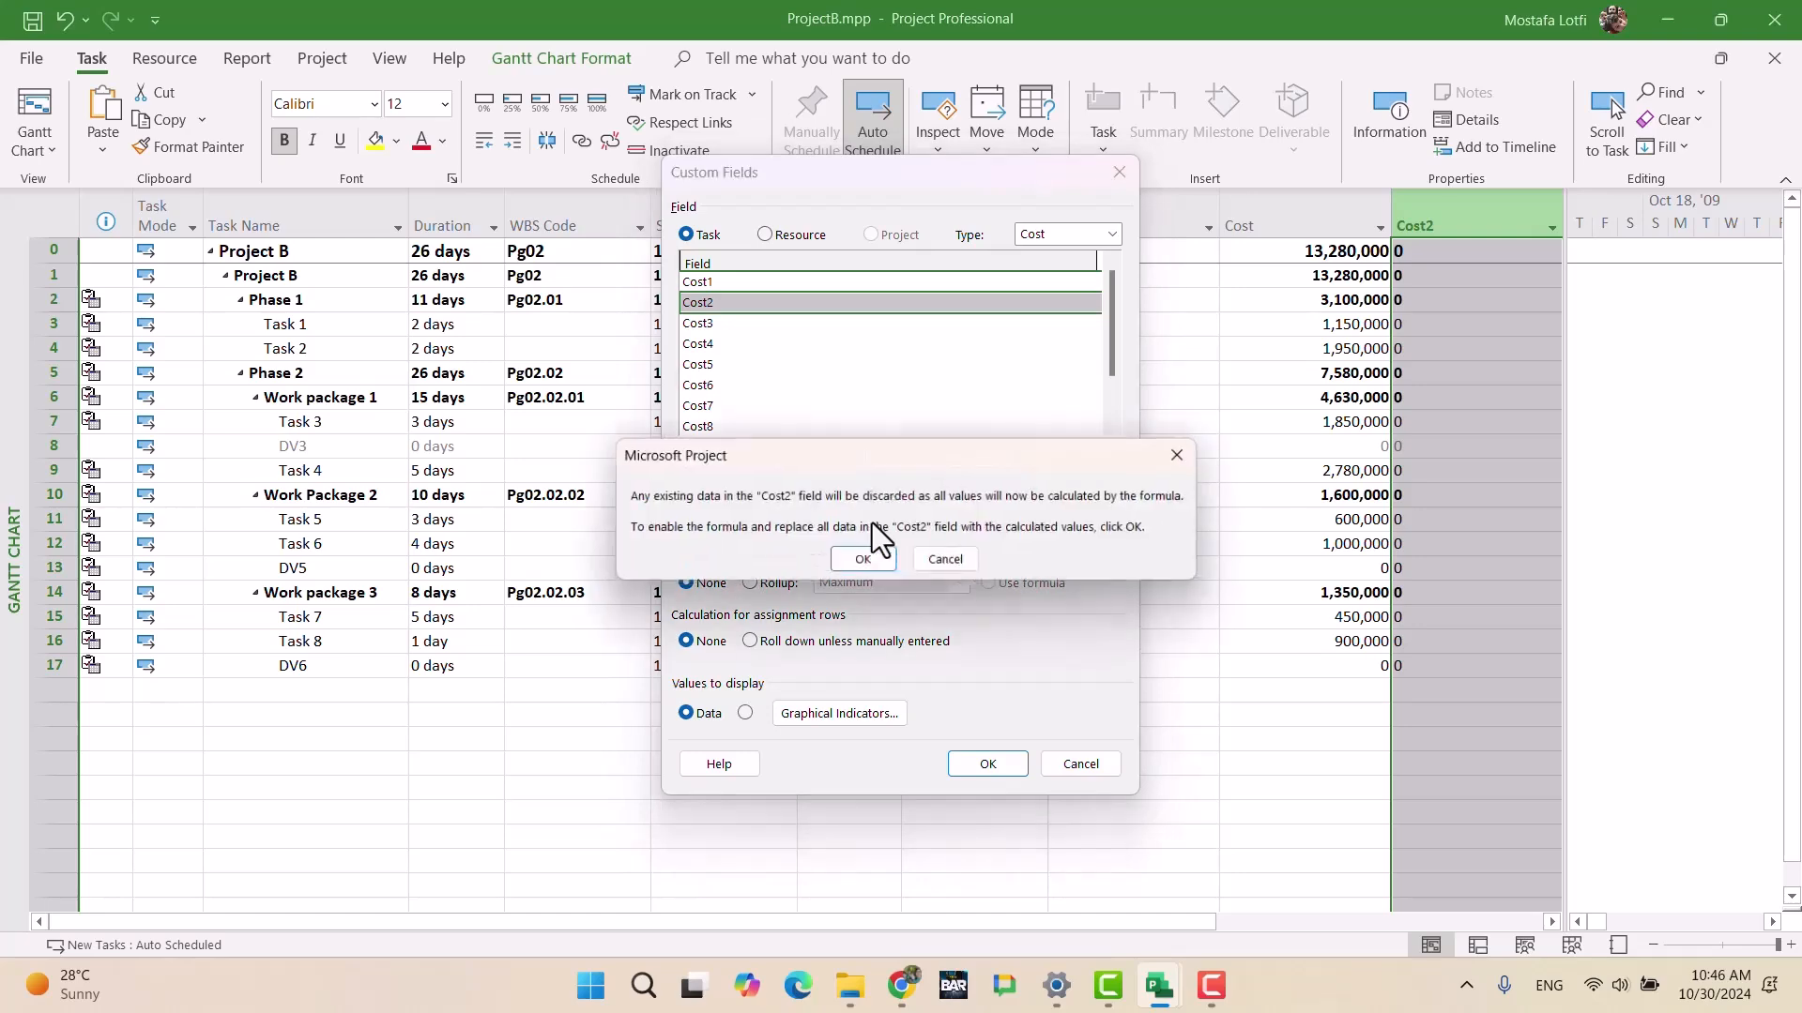
click(870, 558)
click(959, 521)
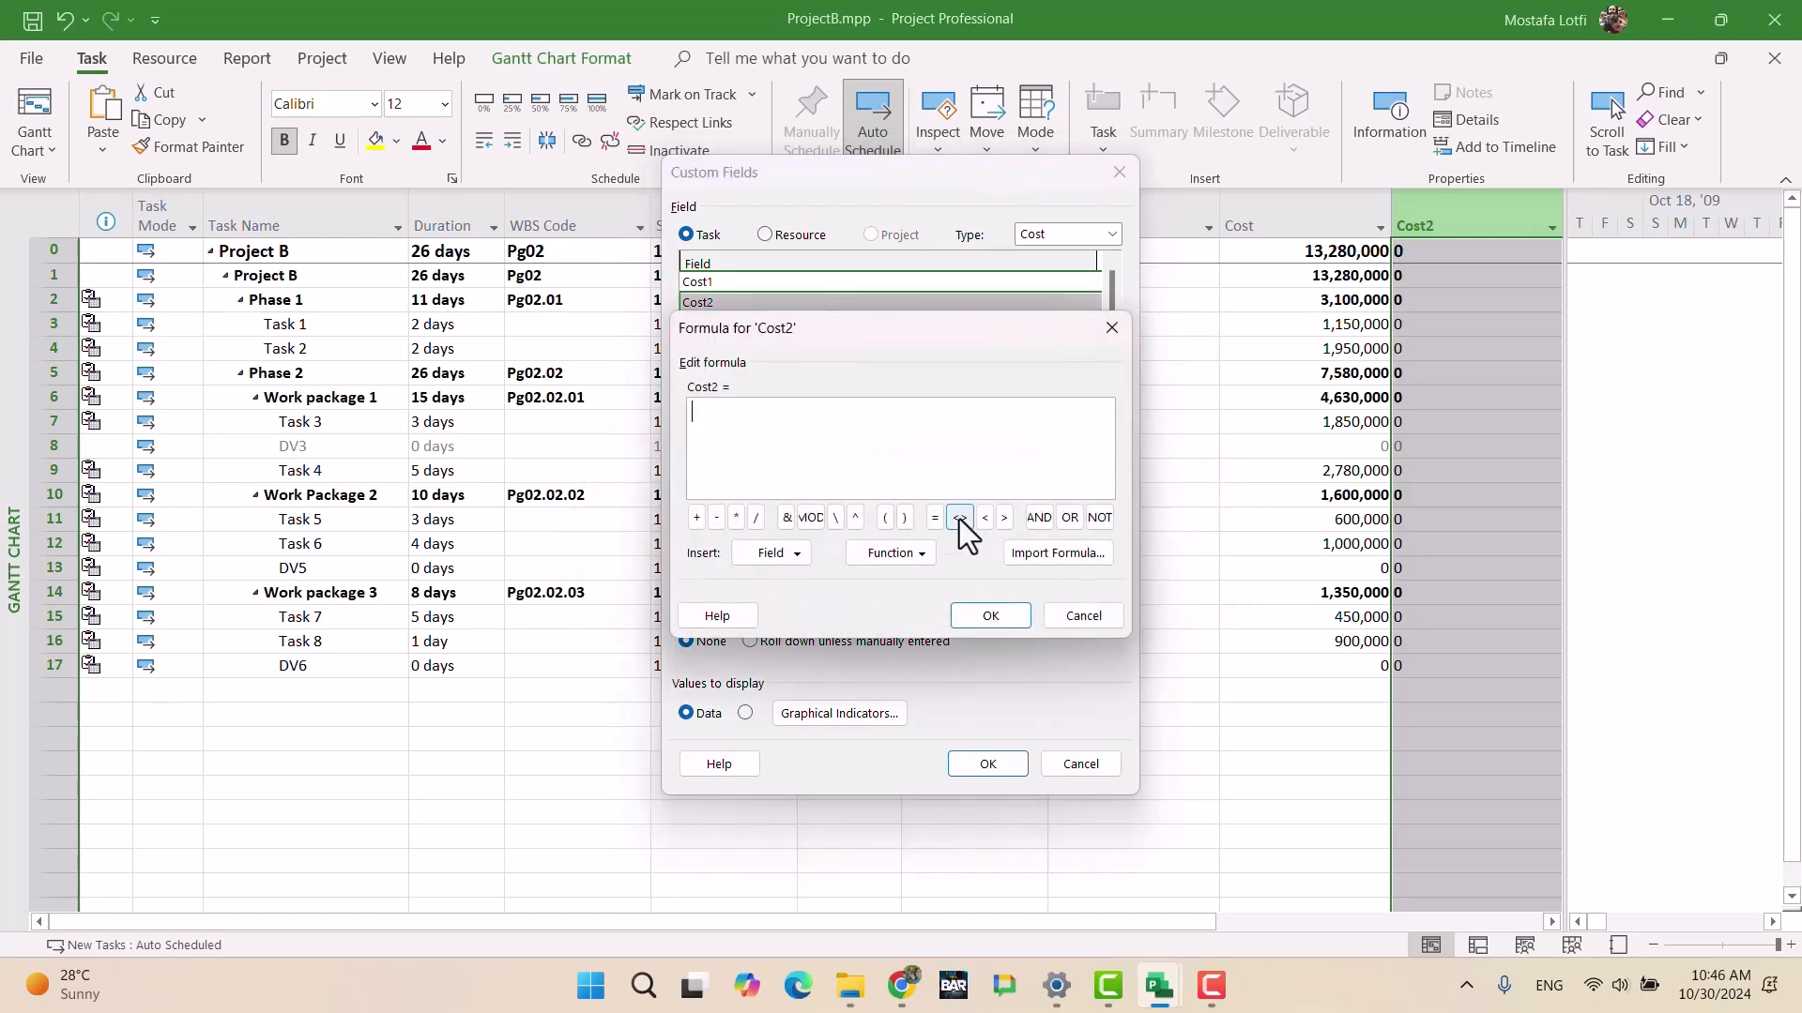
text(()
click(764, 555)
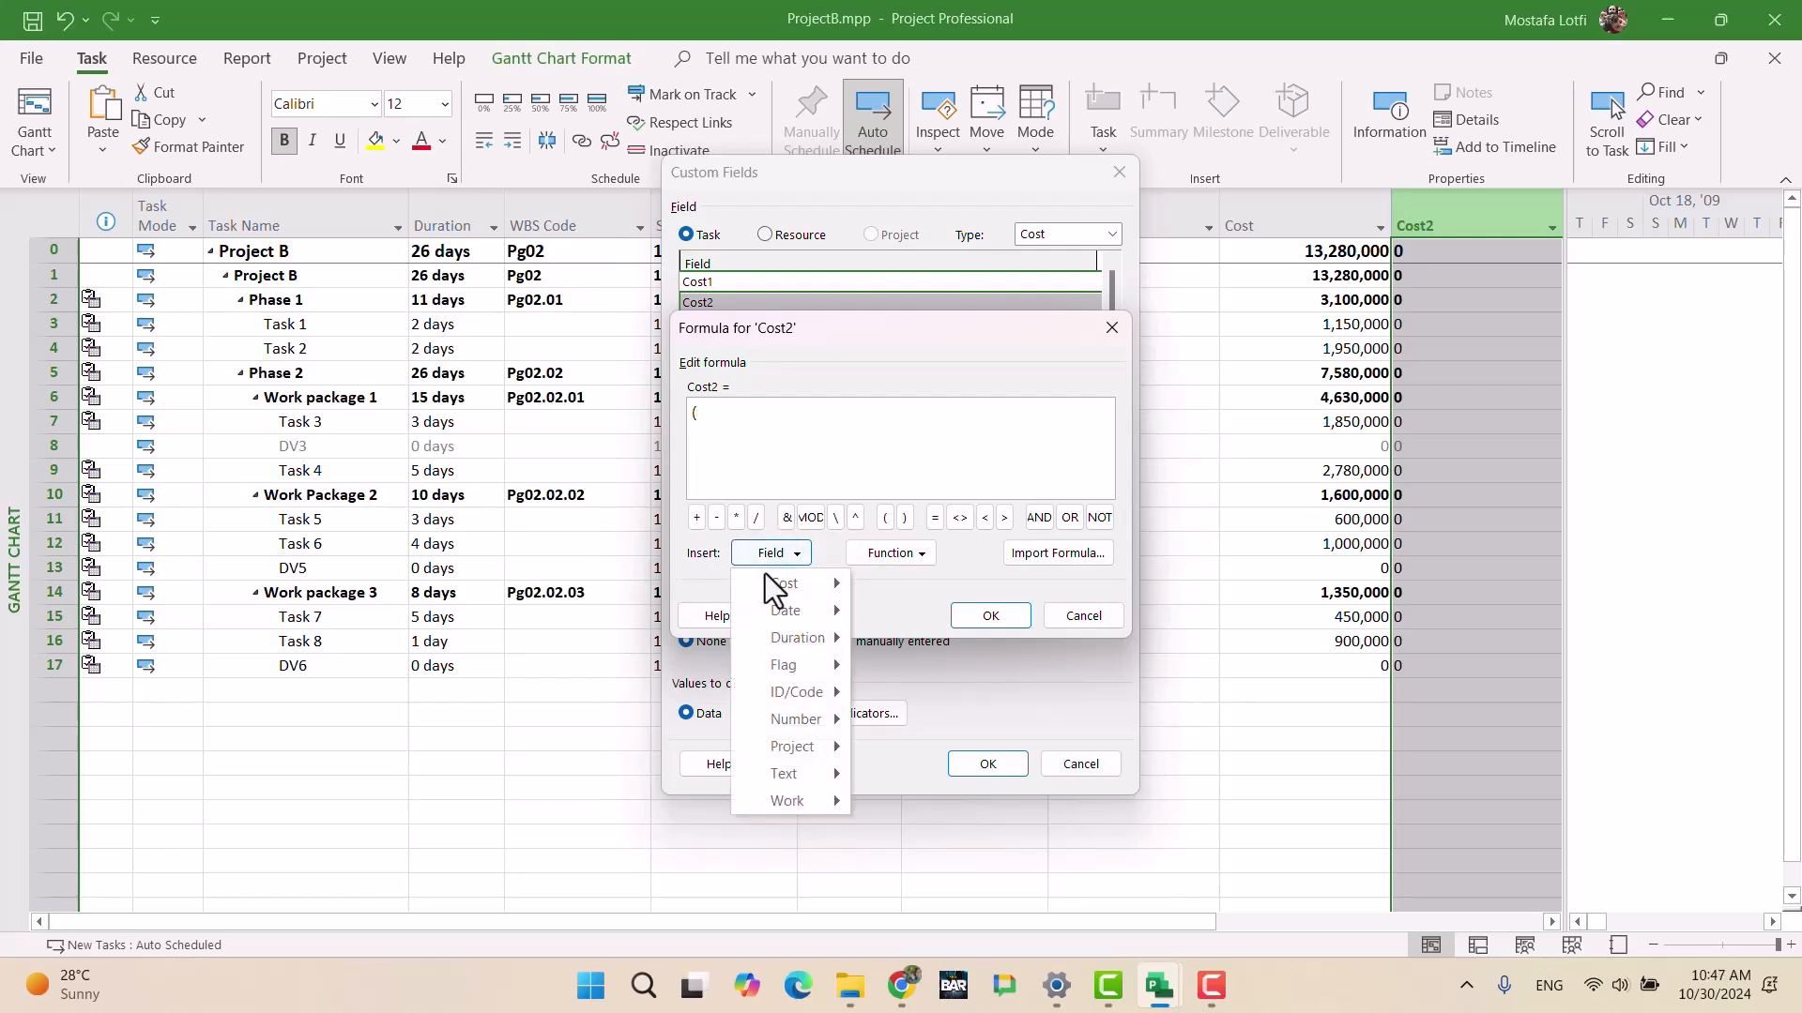
mouse_move(796, 582)
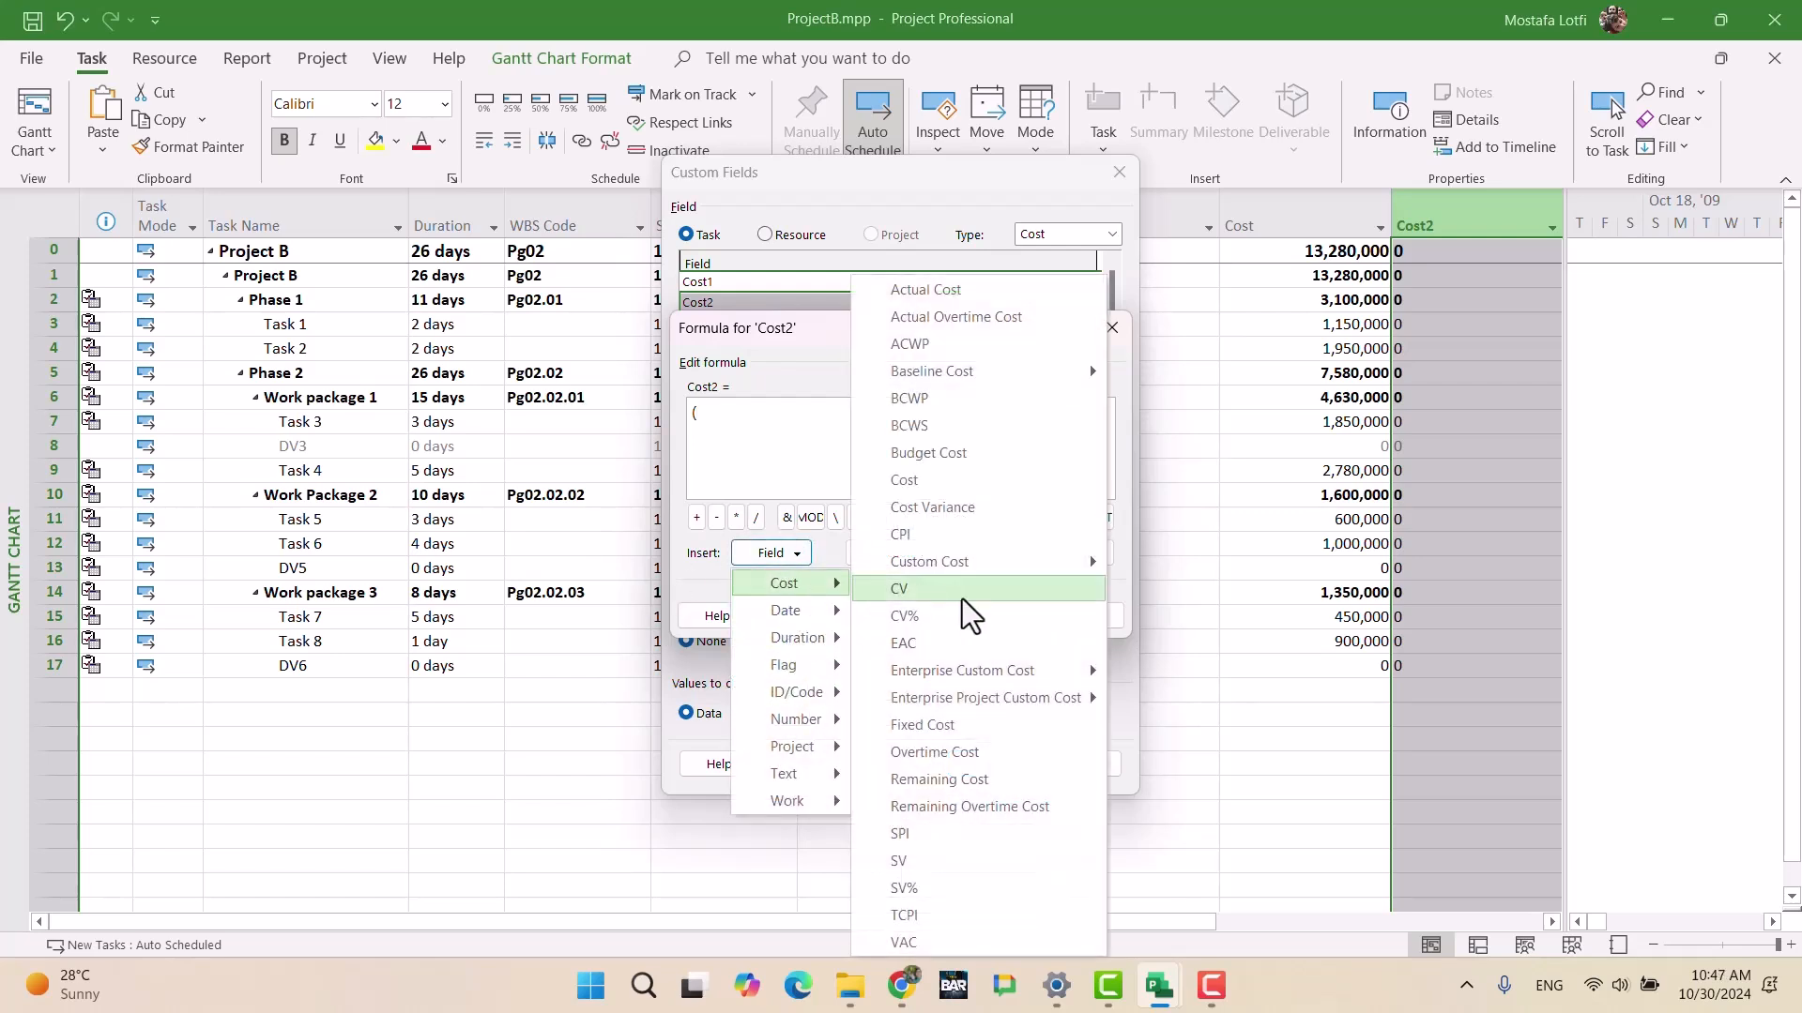
click(925, 485)
text(/54)
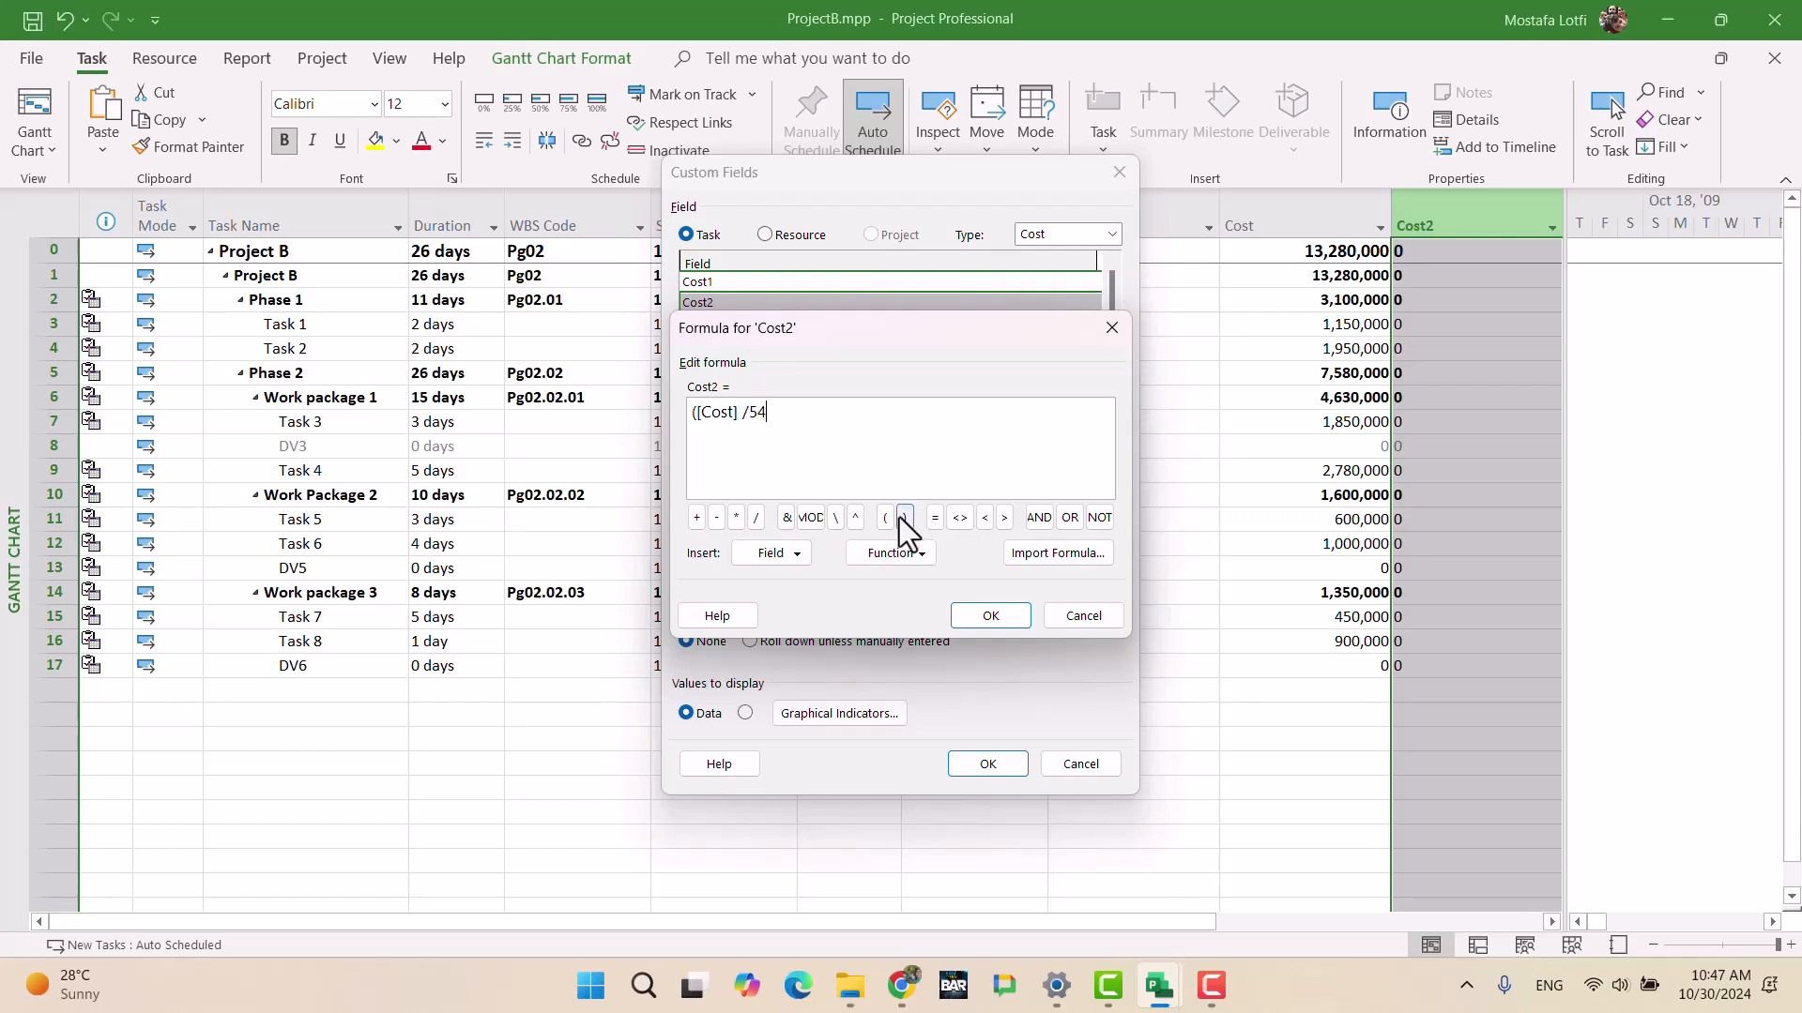
text(475000)
click(903, 518)
text(*100)
Step: Accept the Cost2 formula with summary rows using it, giving Project B 24
click(980, 614)
click(865, 578)
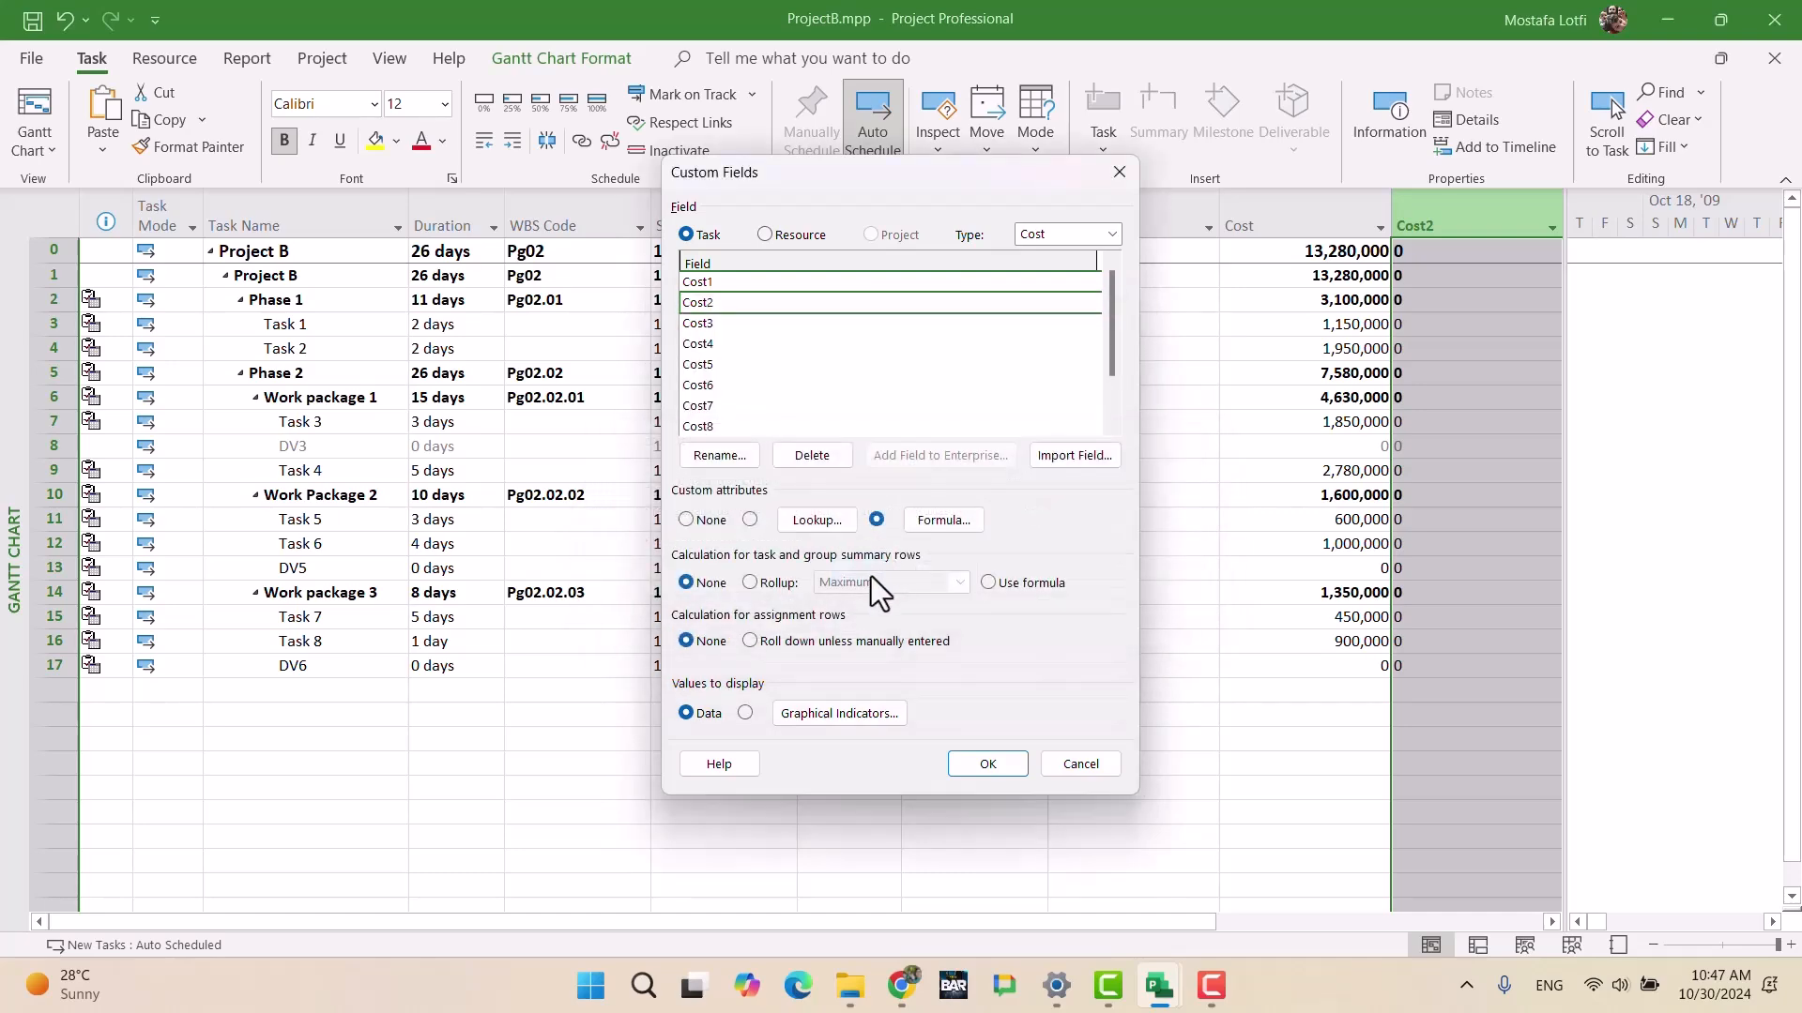
click(750, 582)
click(988, 582)
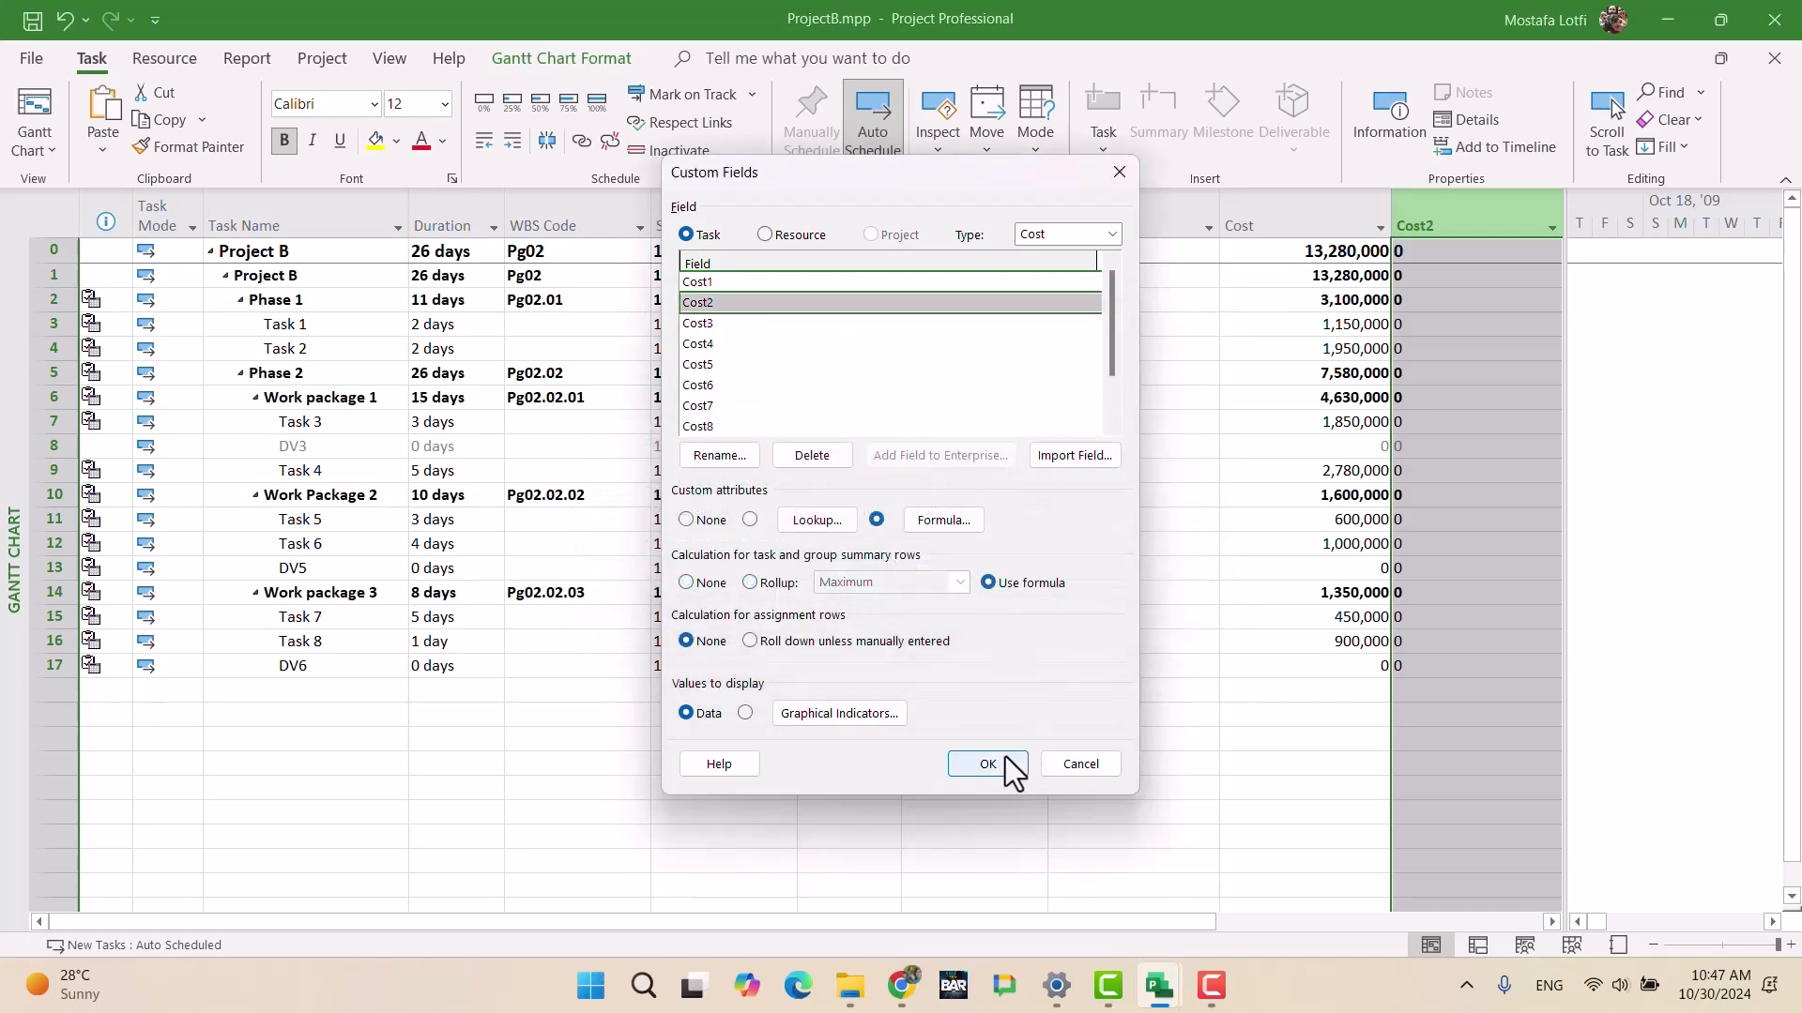
click(1005, 760)
click(1307, 568)
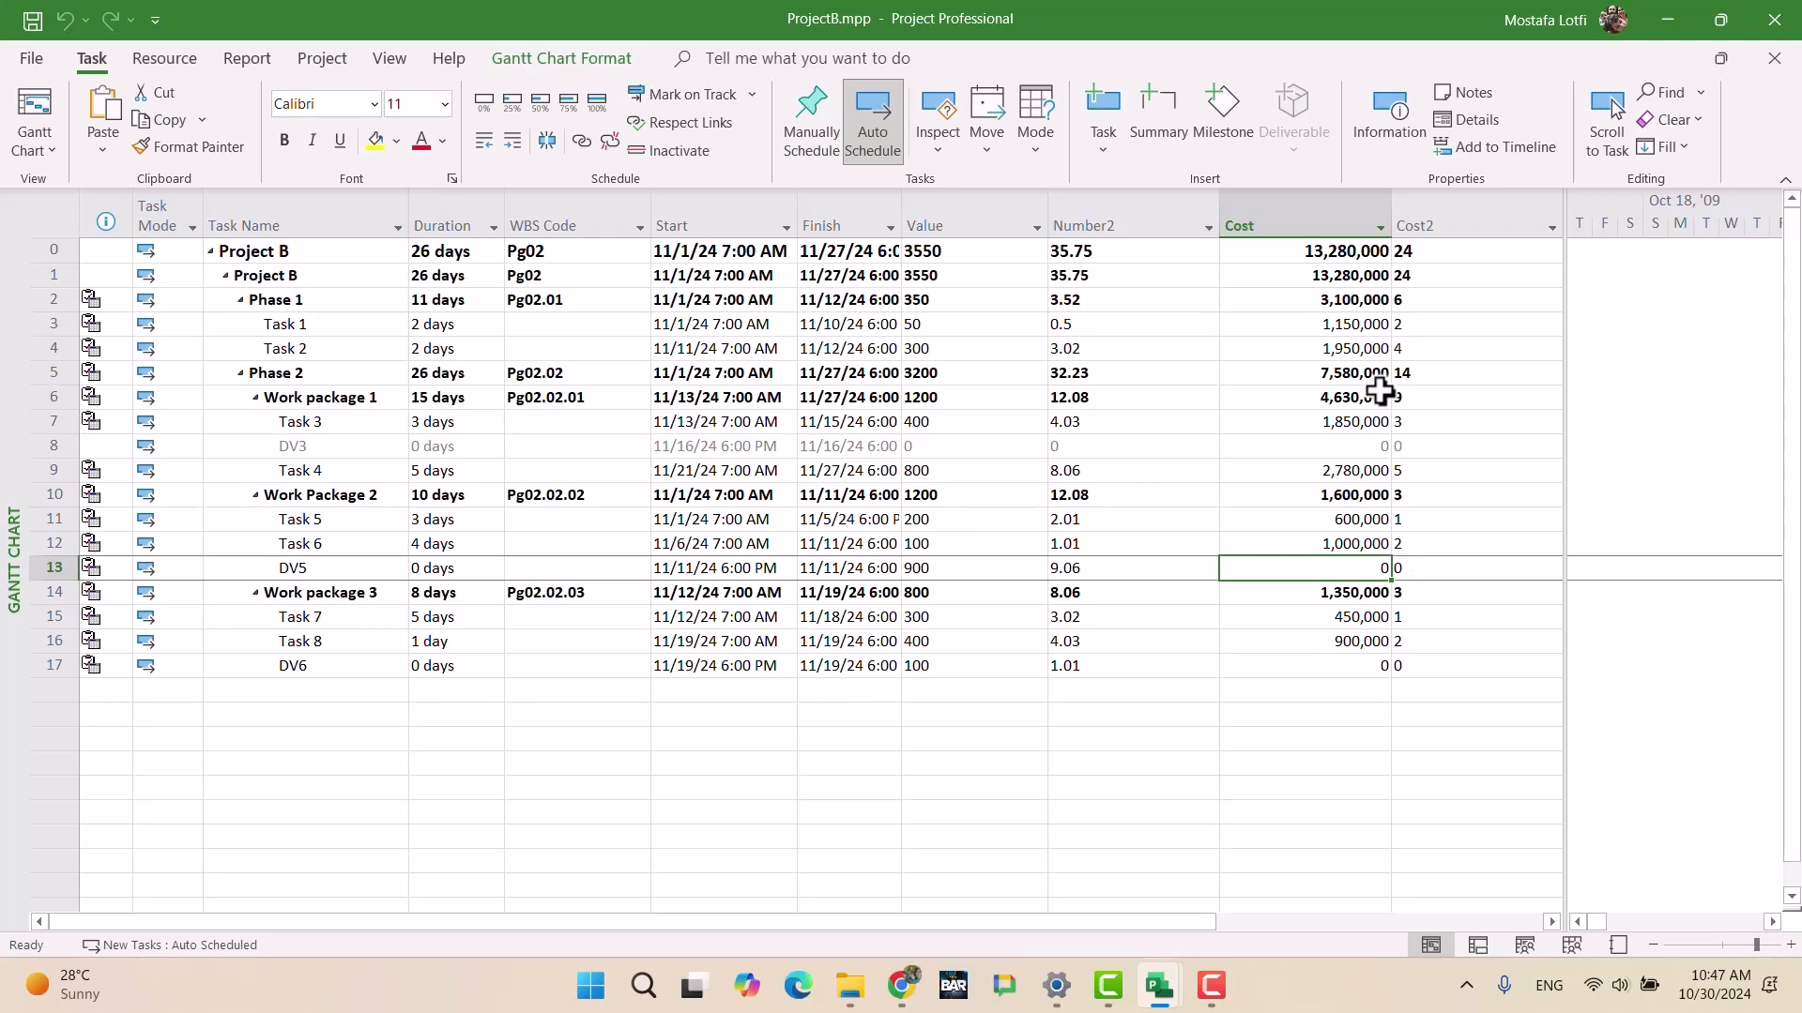
Step: In ProjectC.mpp, hide the Responsible, Location, Predecessors and Resource Names columns
mouse_move(1175, 985)
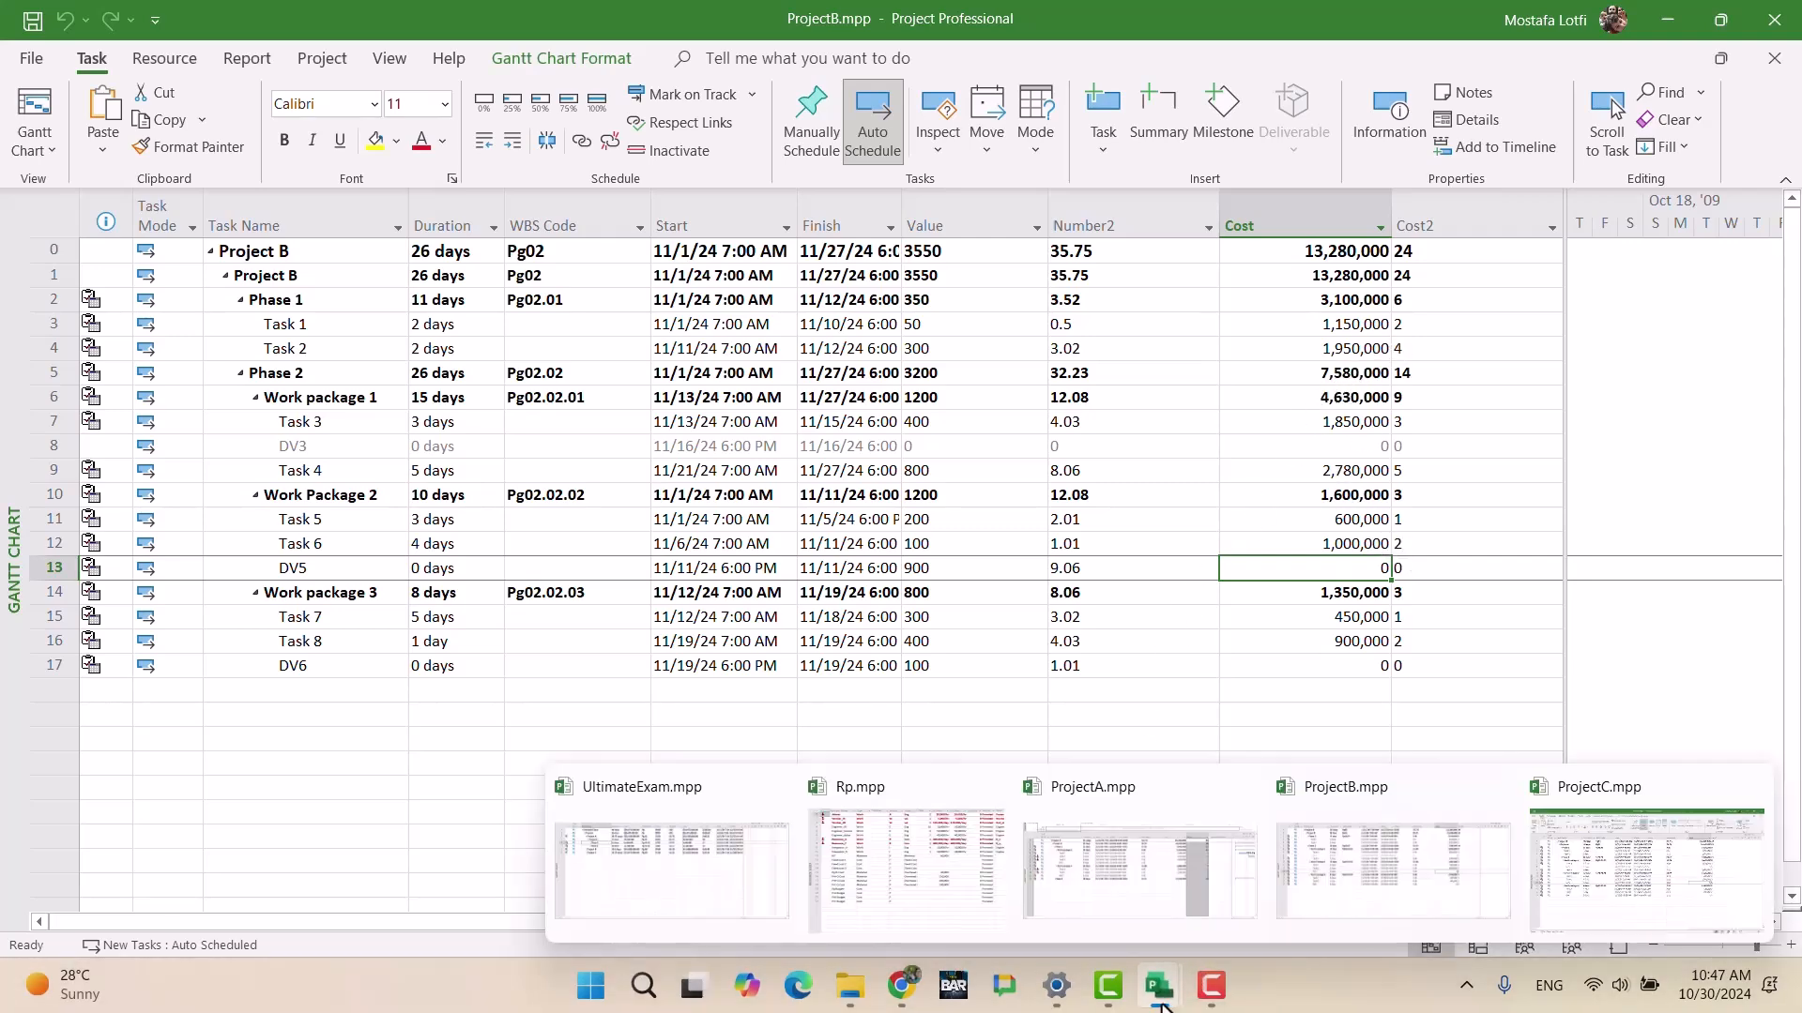
click(1591, 855)
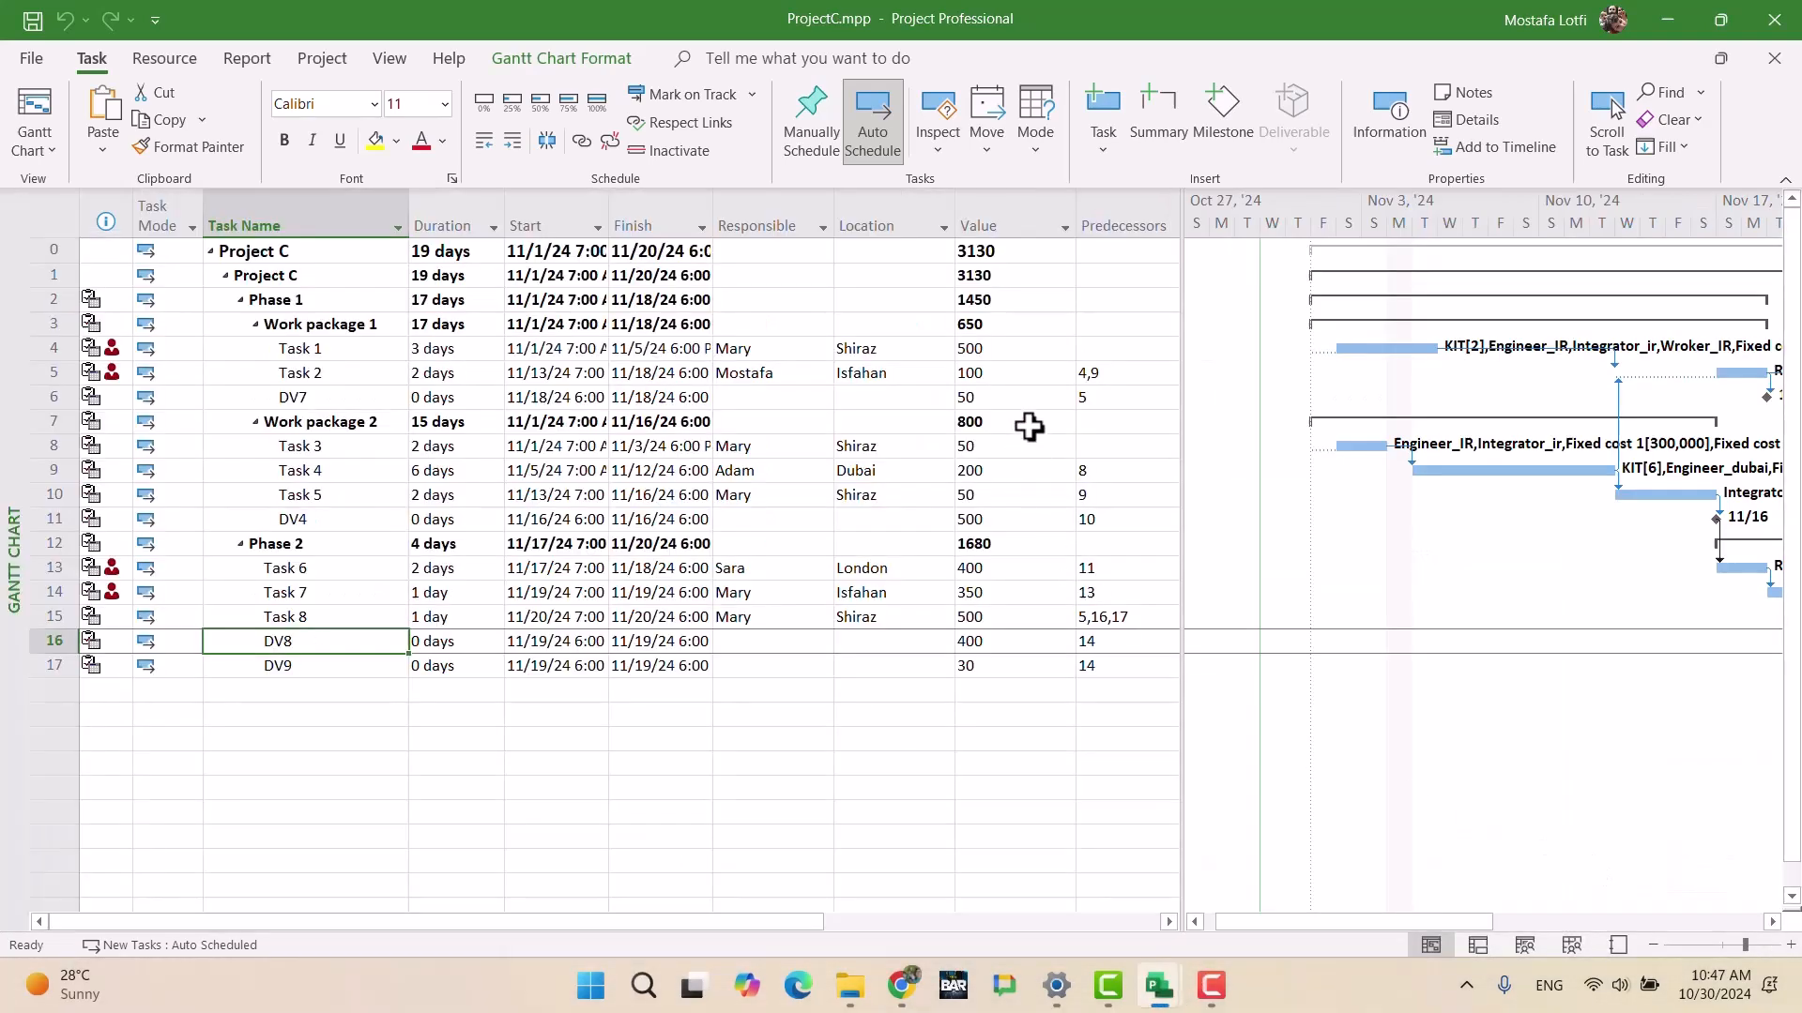
drag(907, 216, 753, 214)
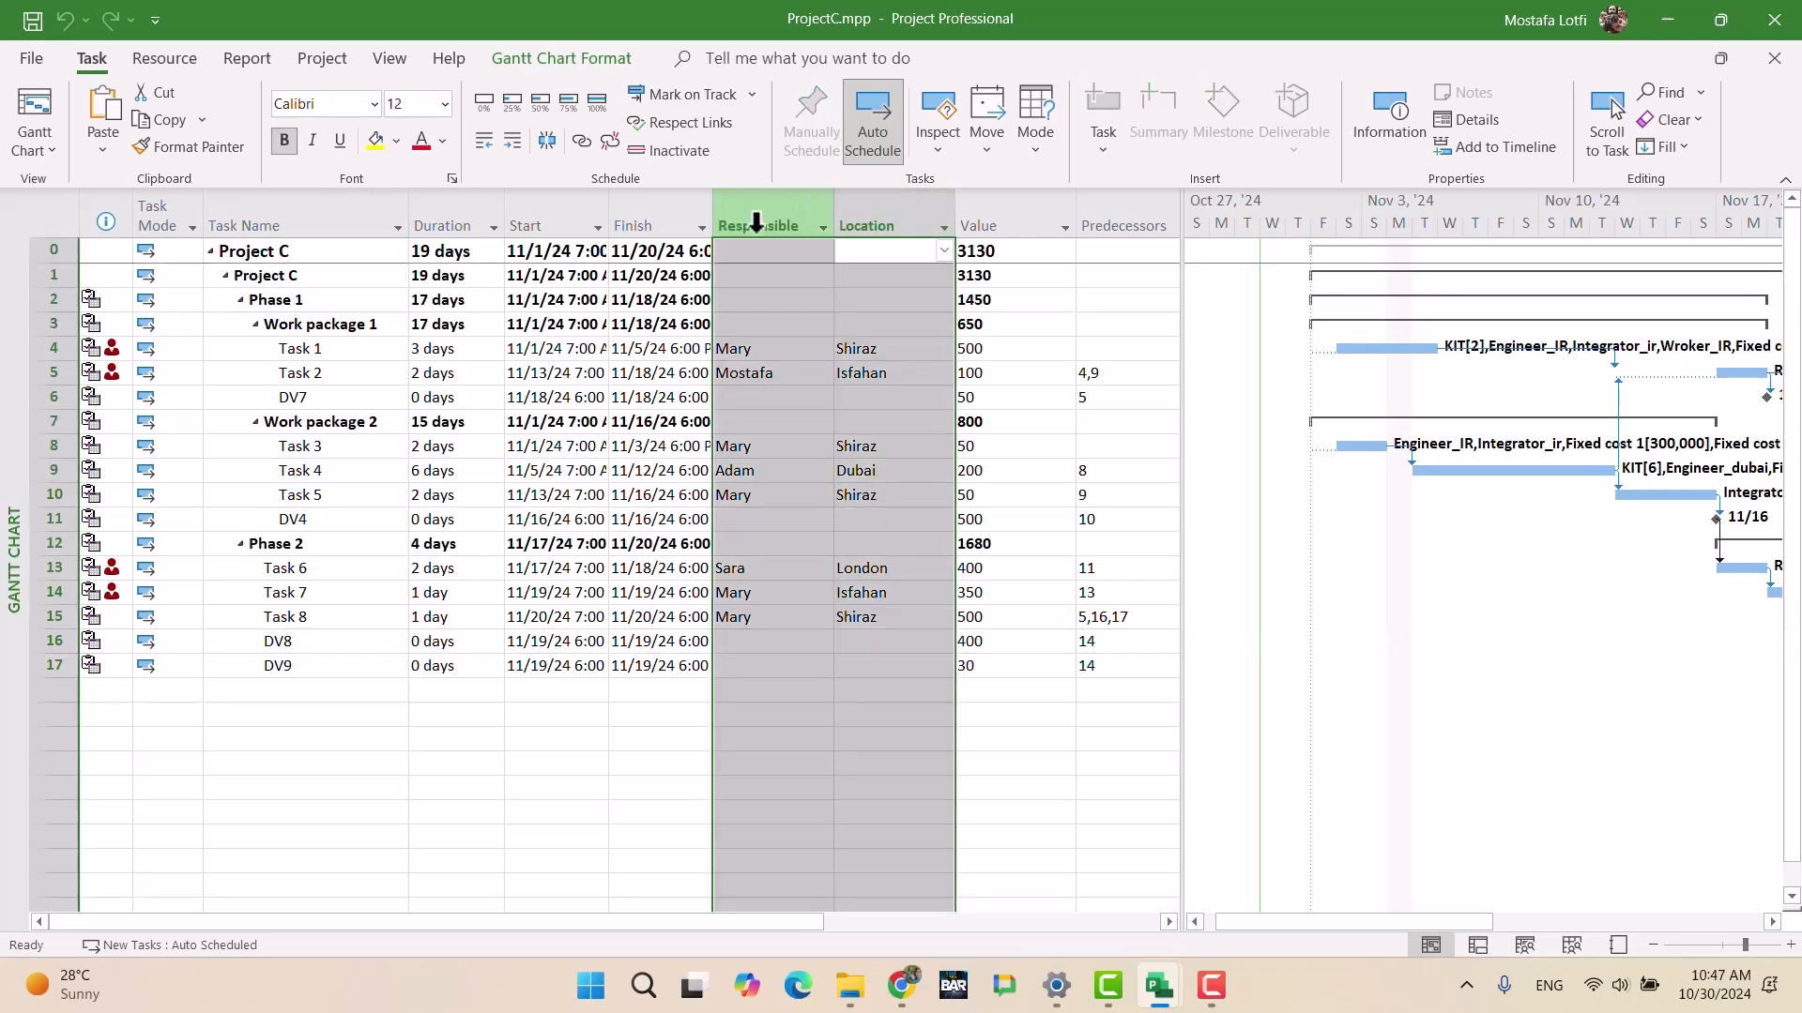
key(Delete)
drag(905, 205, 1059, 217)
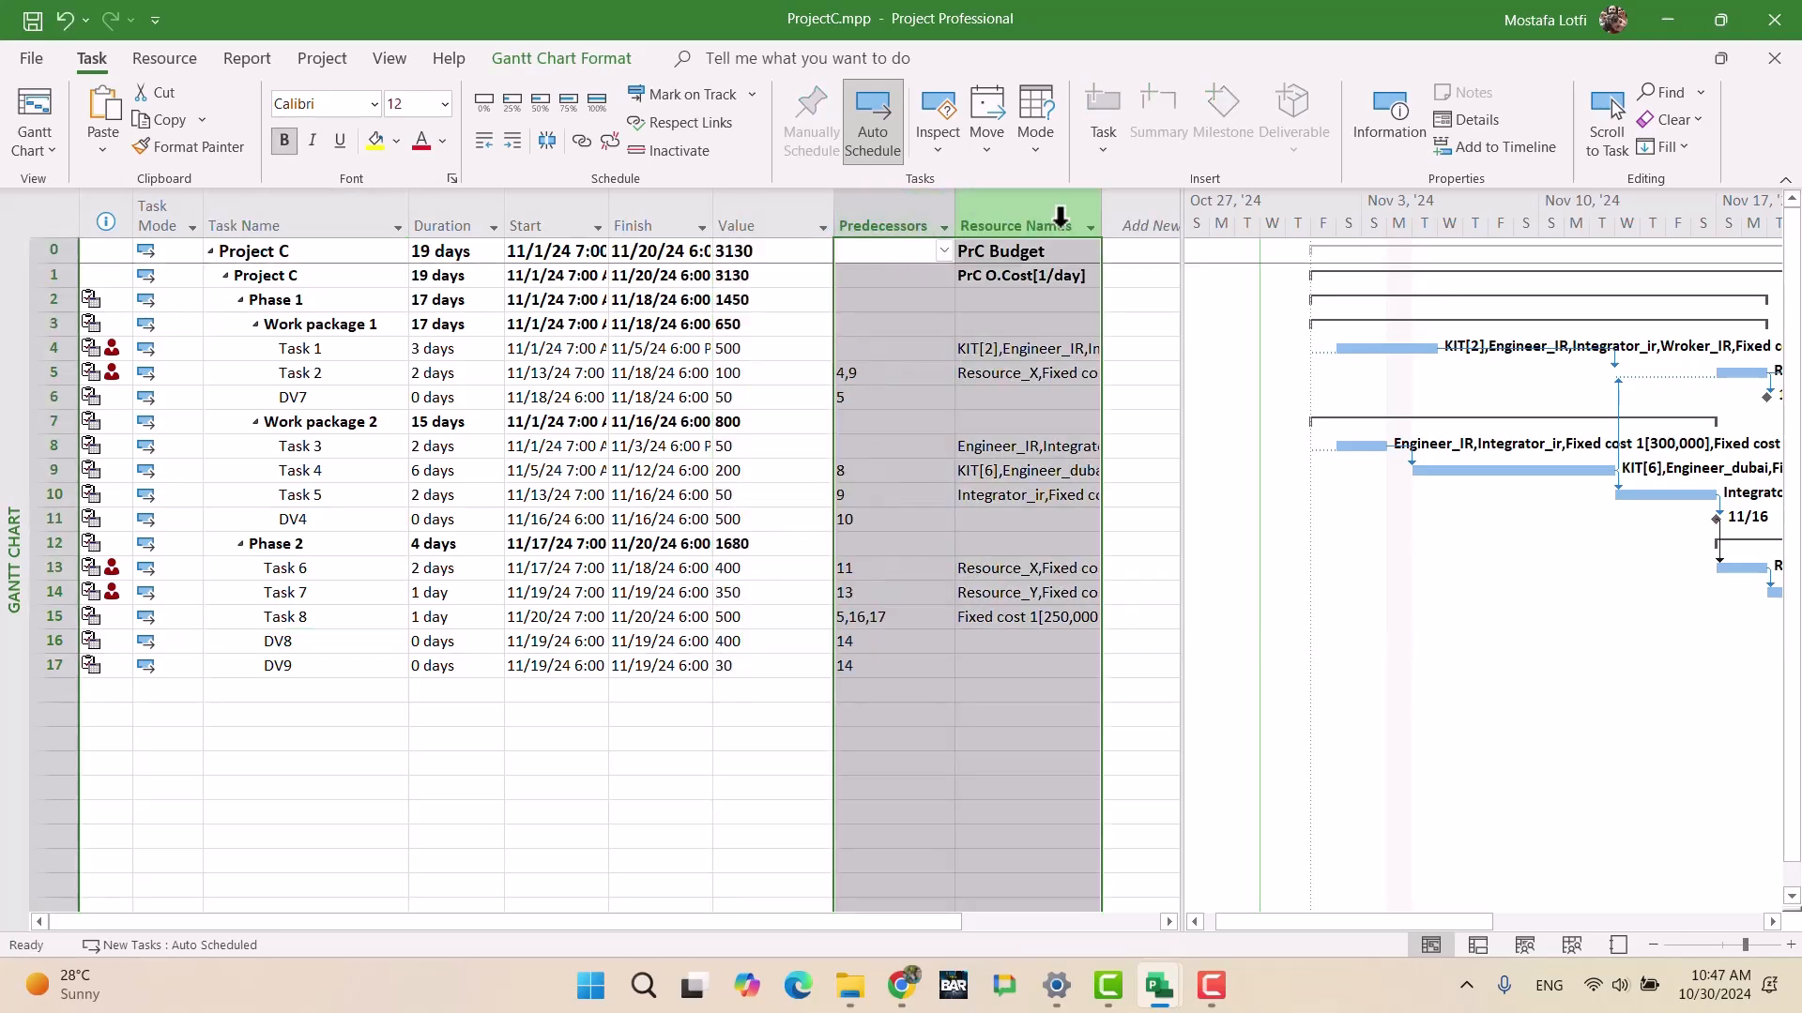
key(Delete)
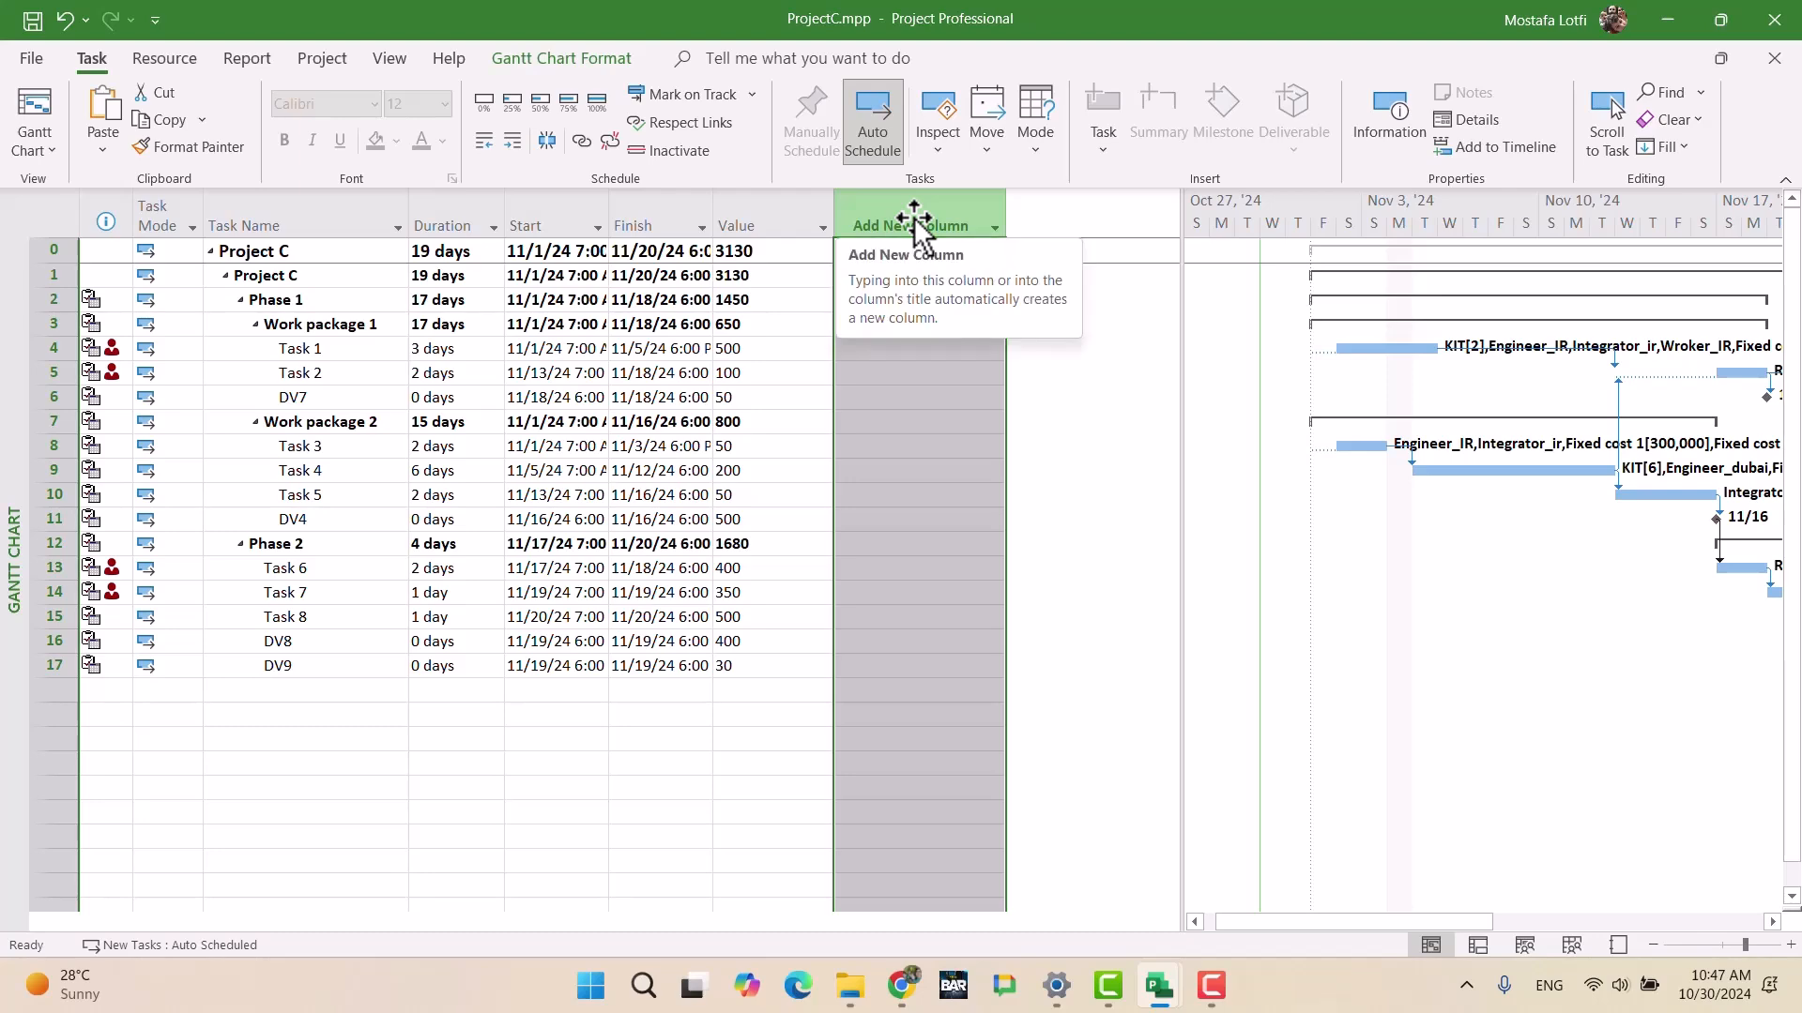
Step: Insert a Number2 column after Value and bring up its custom field settings
click(914, 217)
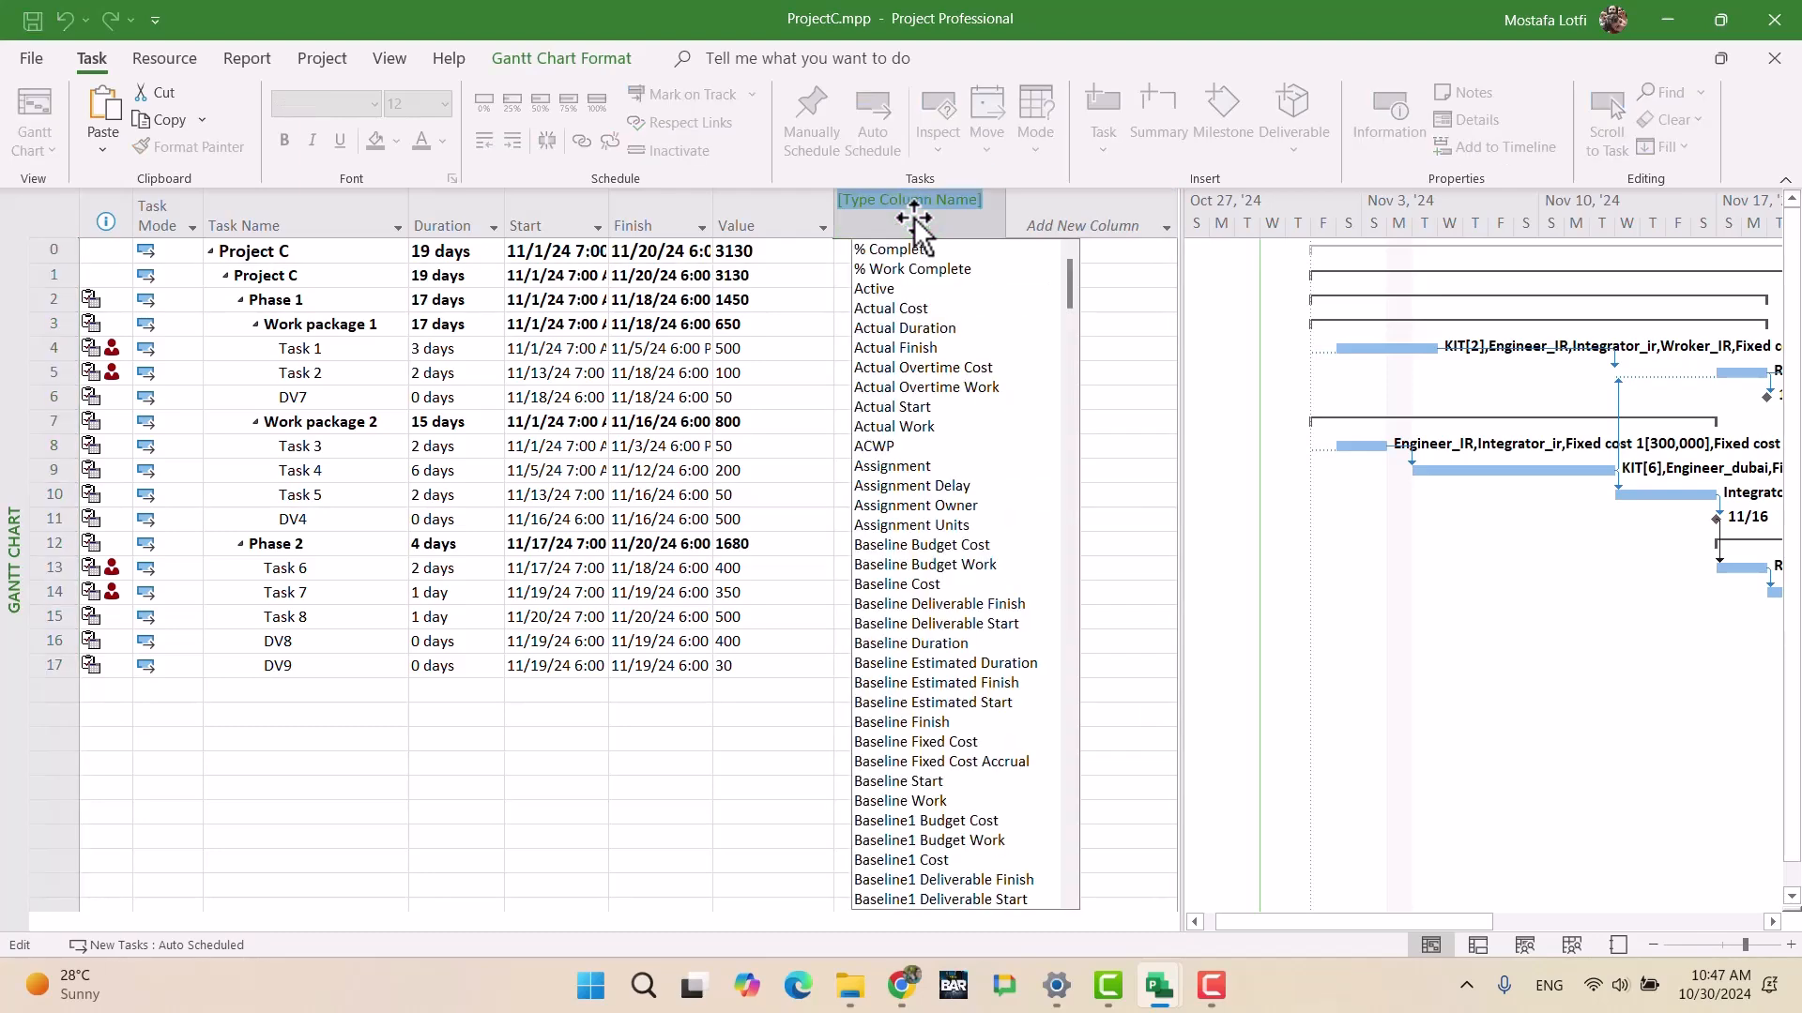
text(Number11)
key(Down)
key(Down)
key(Down)
key(Down)
key(Down)
key(Down)
key(Down)
key(Down)
key(Down)
key(Return)
right_click(917, 223)
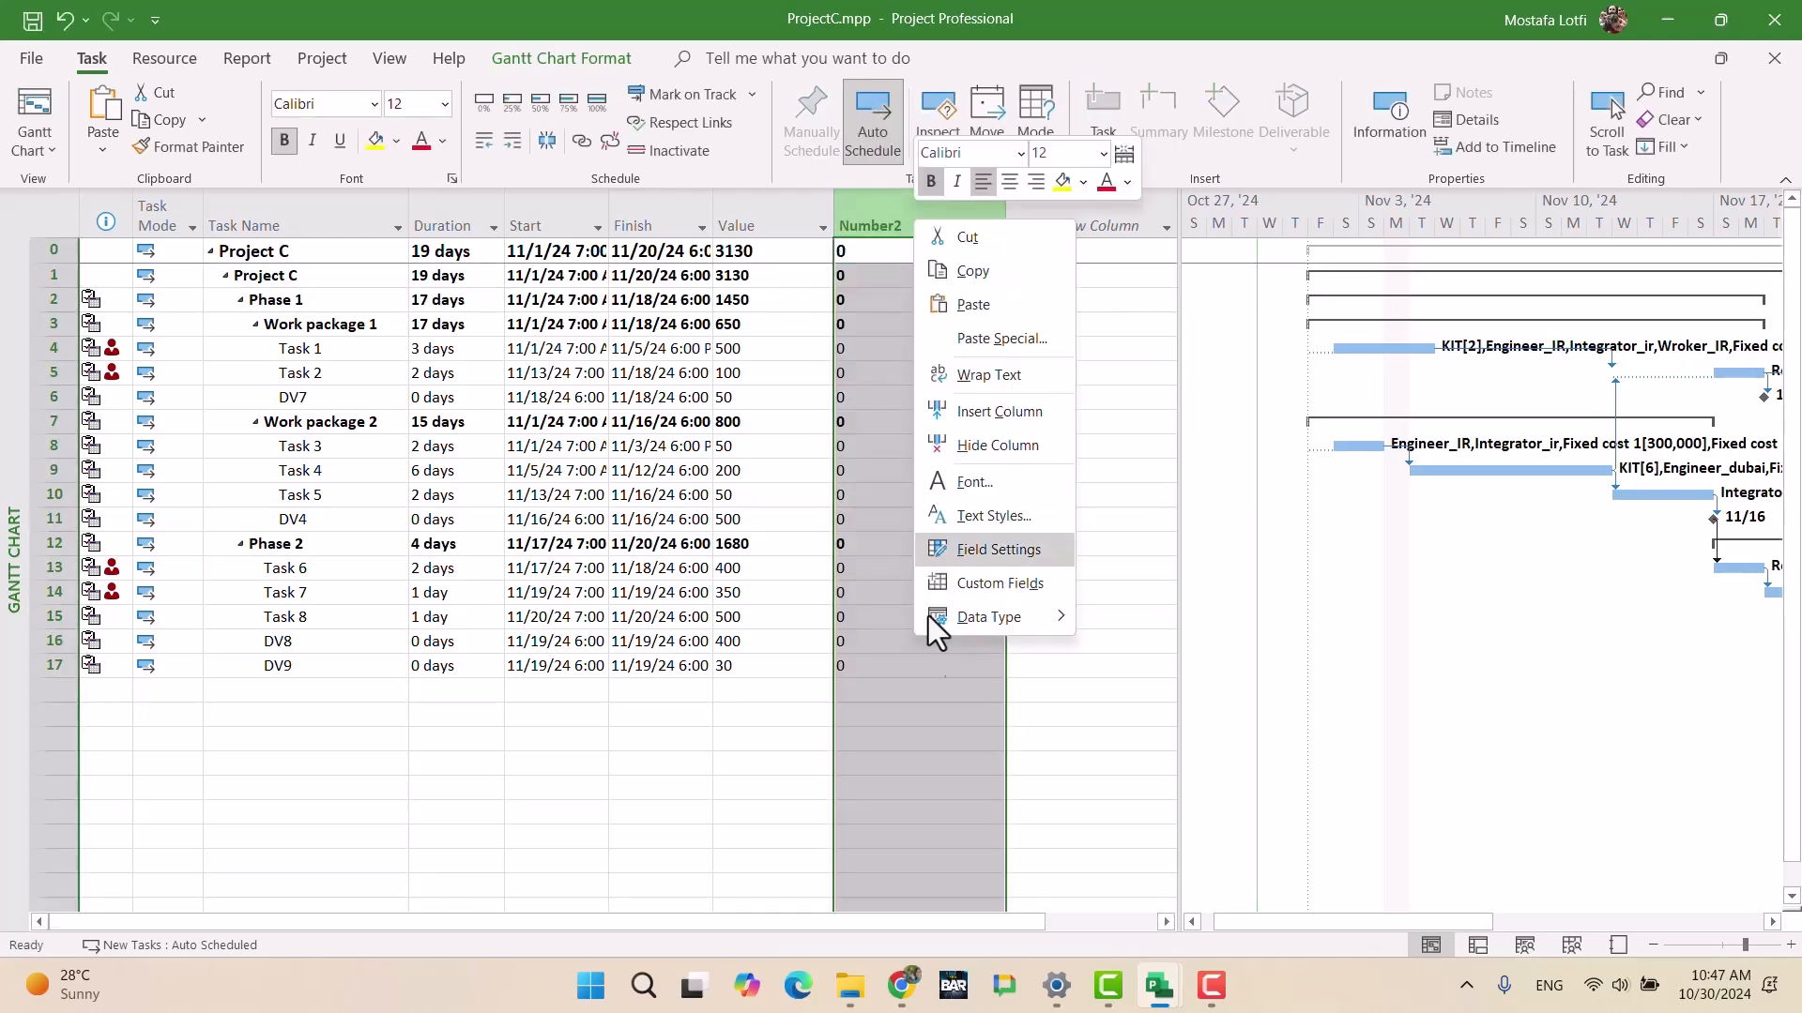
click(985, 583)
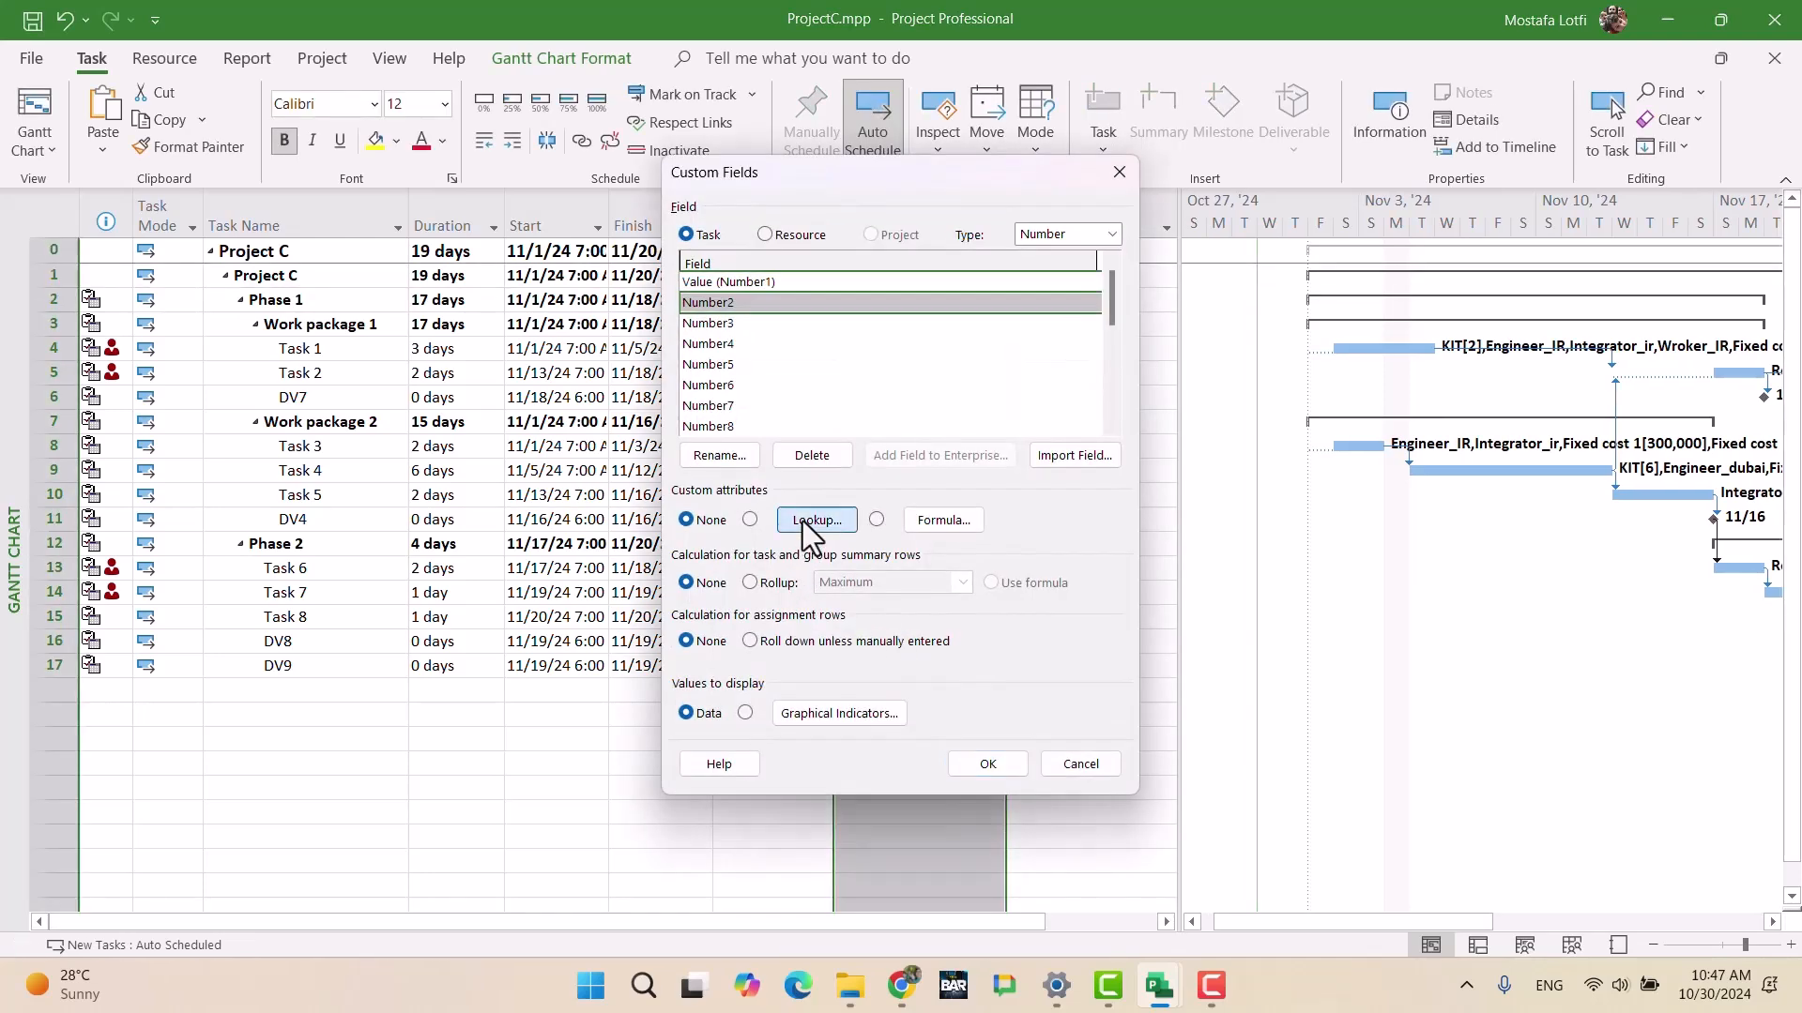
Step: Write the Number2 formula ([Value]/9930)*100, fixing the typing slips
click(929, 522)
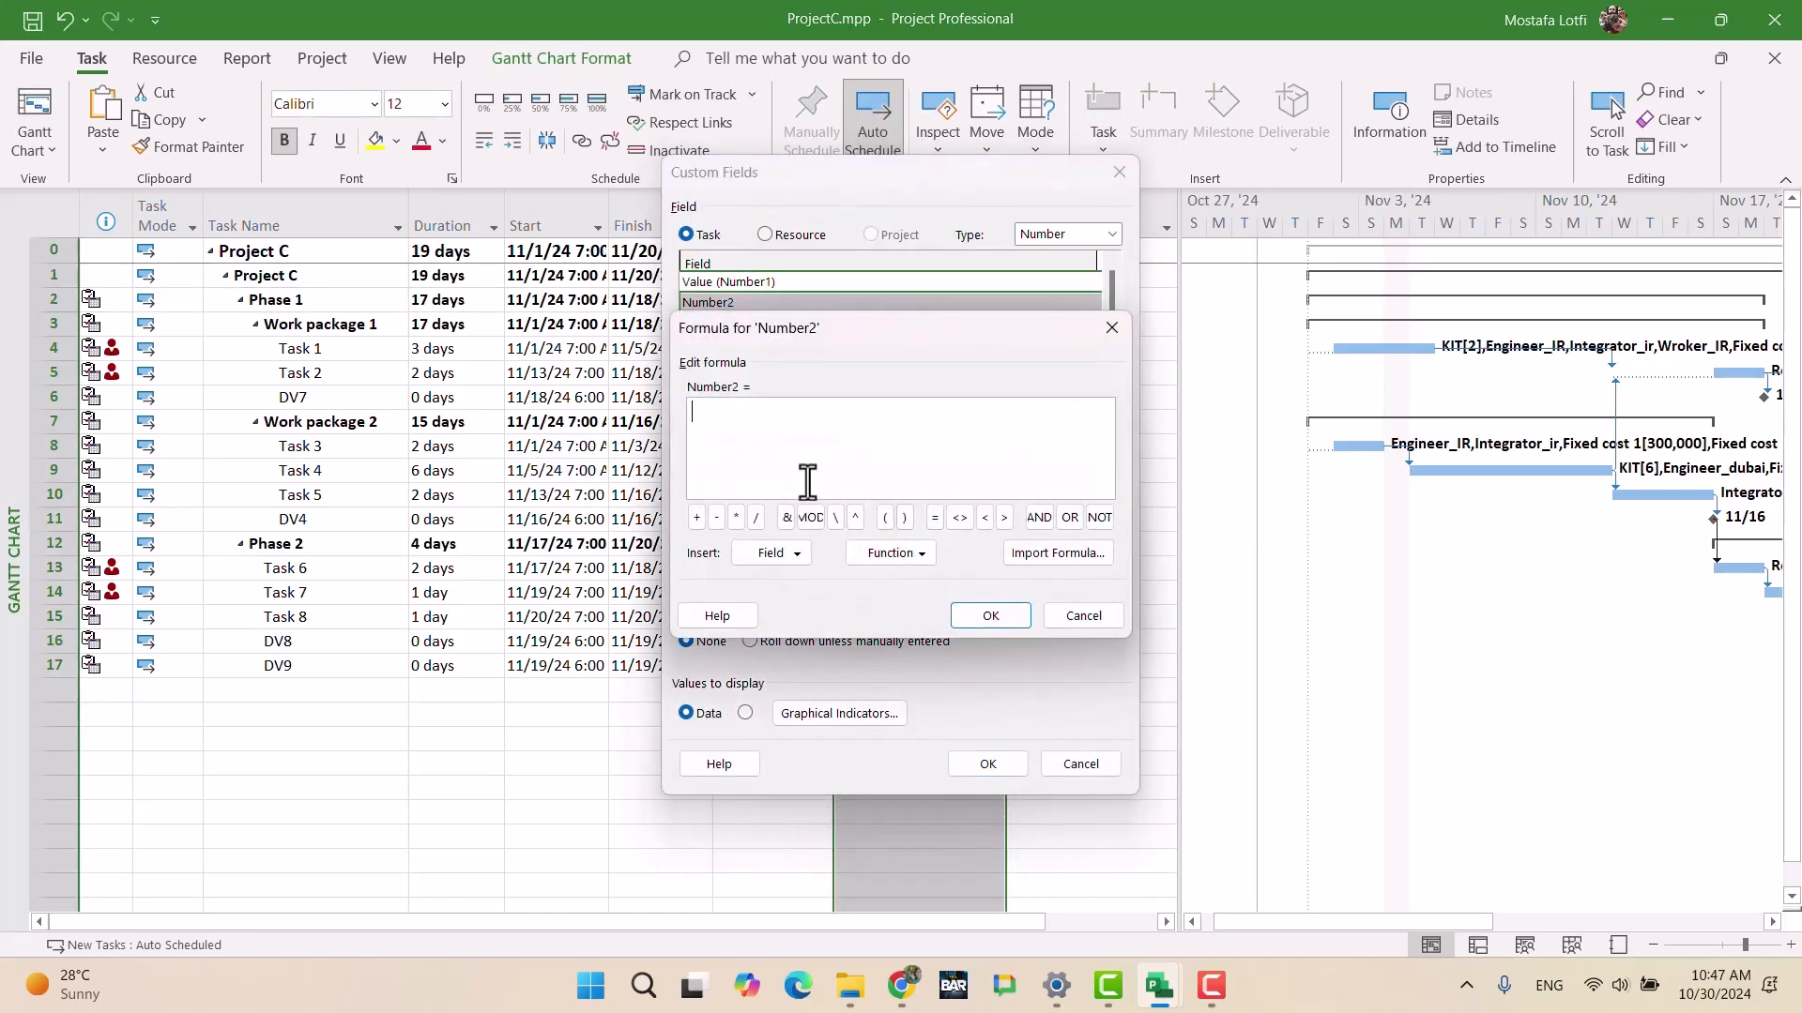
click(884, 517)
click(770, 553)
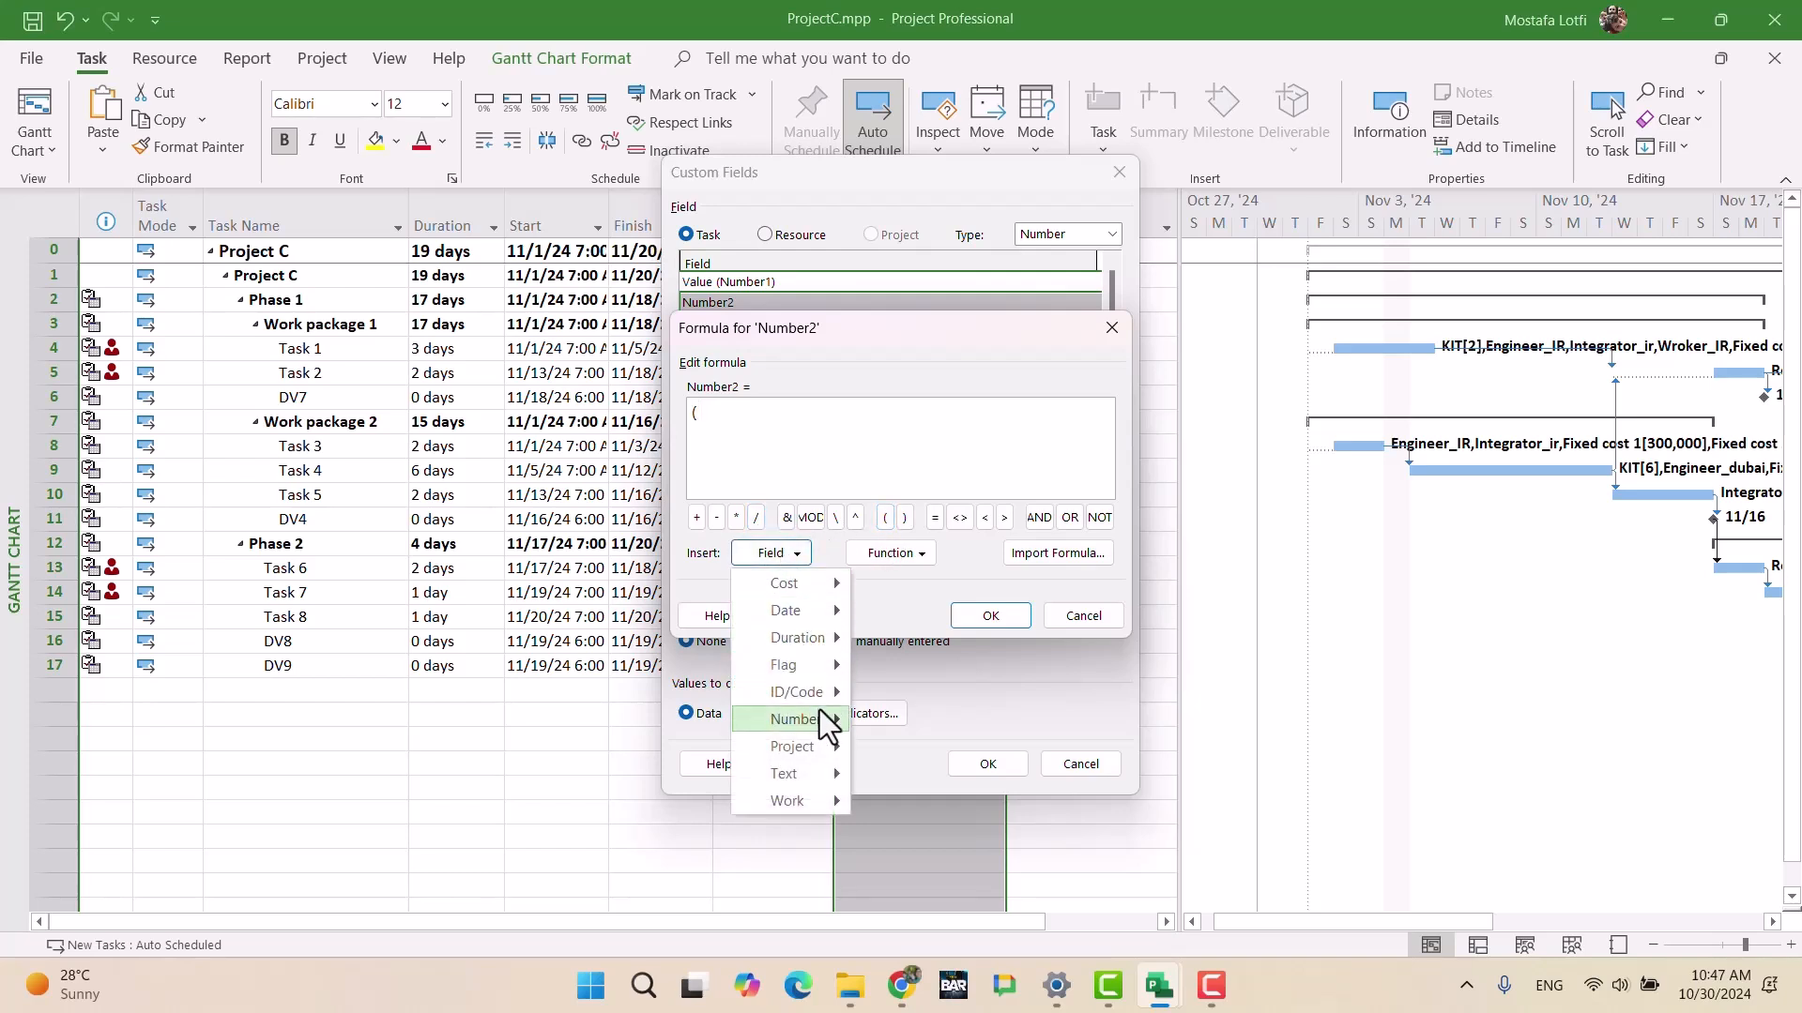
mouse_move(816, 719)
mouse_move(982, 645)
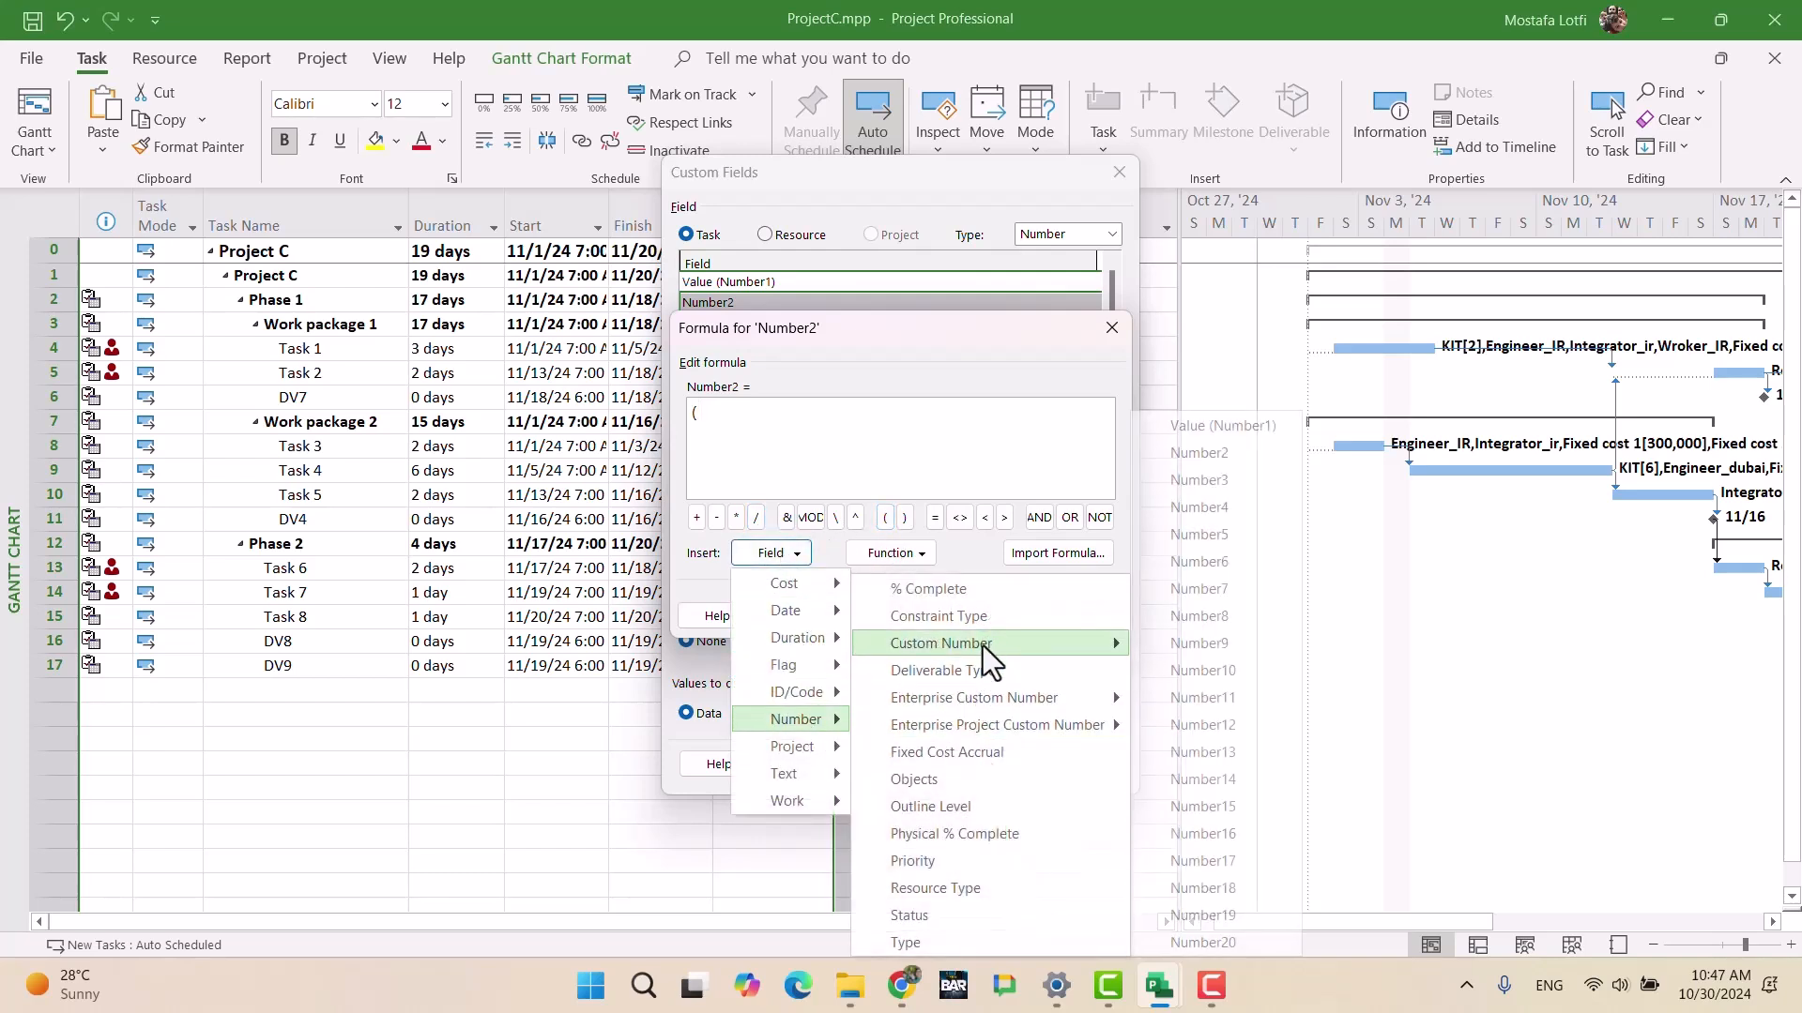
click(1210, 425)
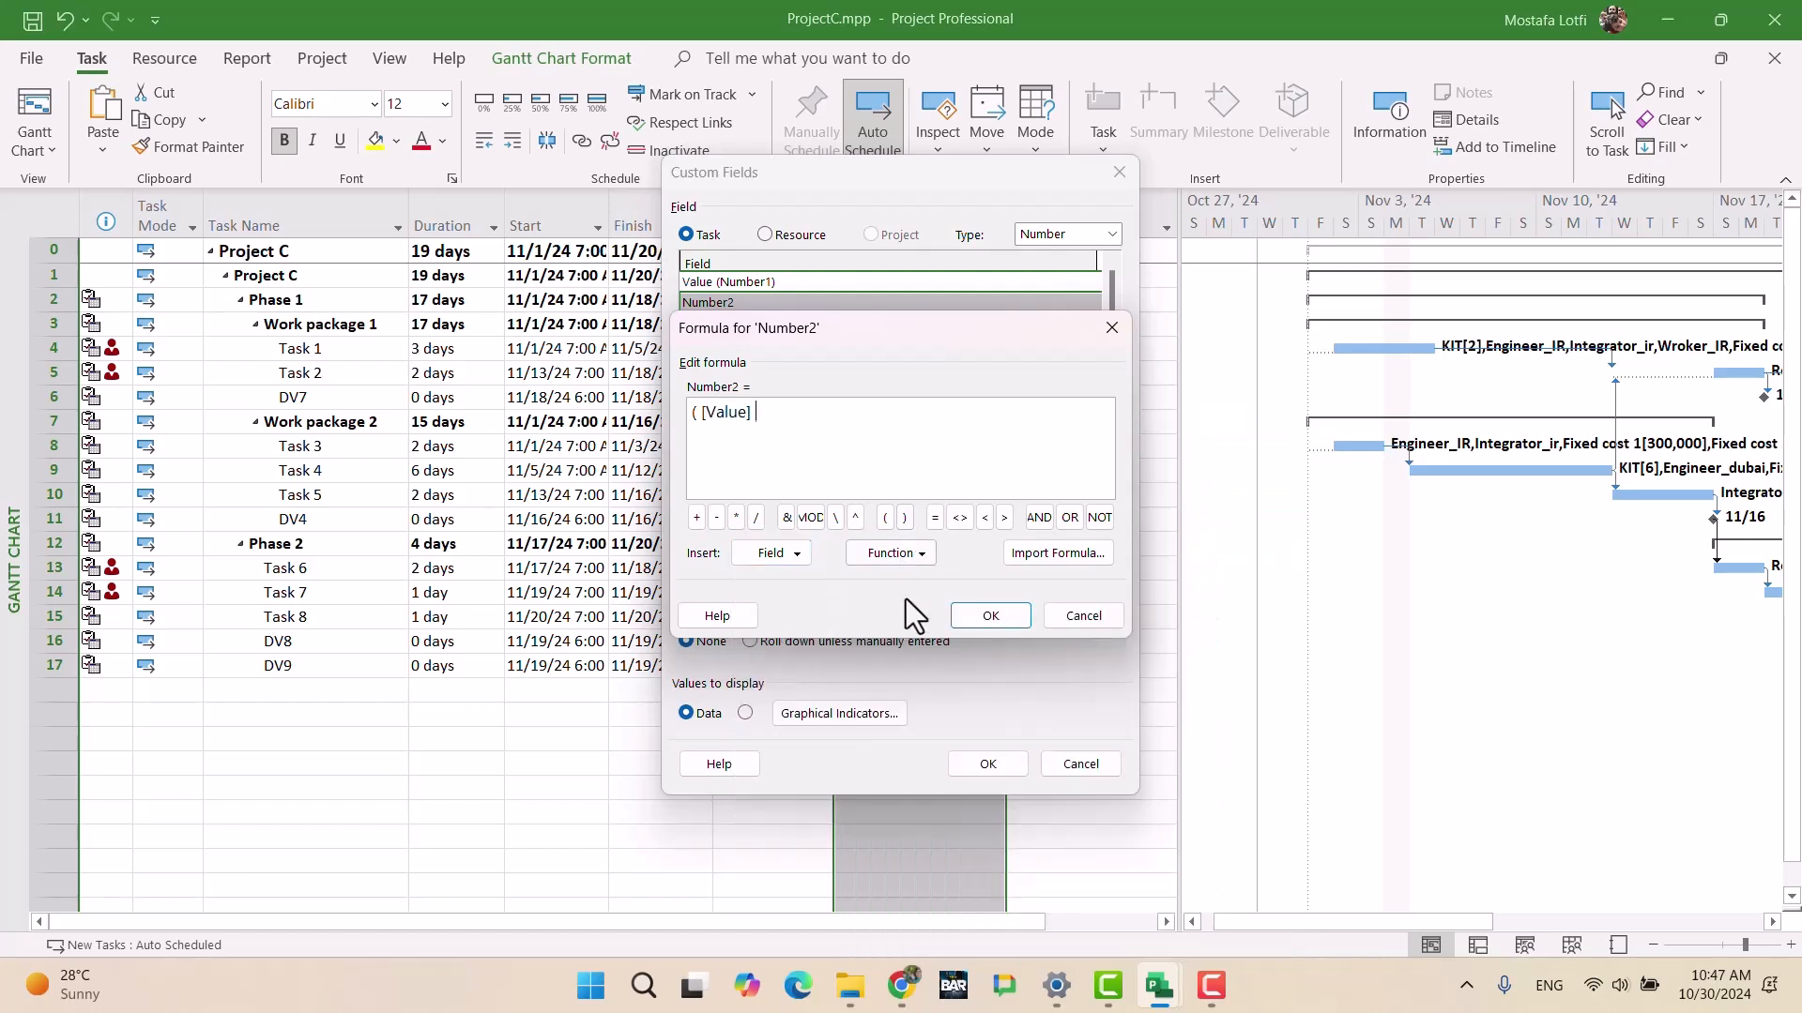
click(760, 522)
text(993-)
key(BackSpace)
text(0)
click(903, 525)
click(736, 519)
text(1000)
key(BackSpace)
Step: Accept the Number2 formula and set summary rows to use it
click(989, 617)
click(864, 575)
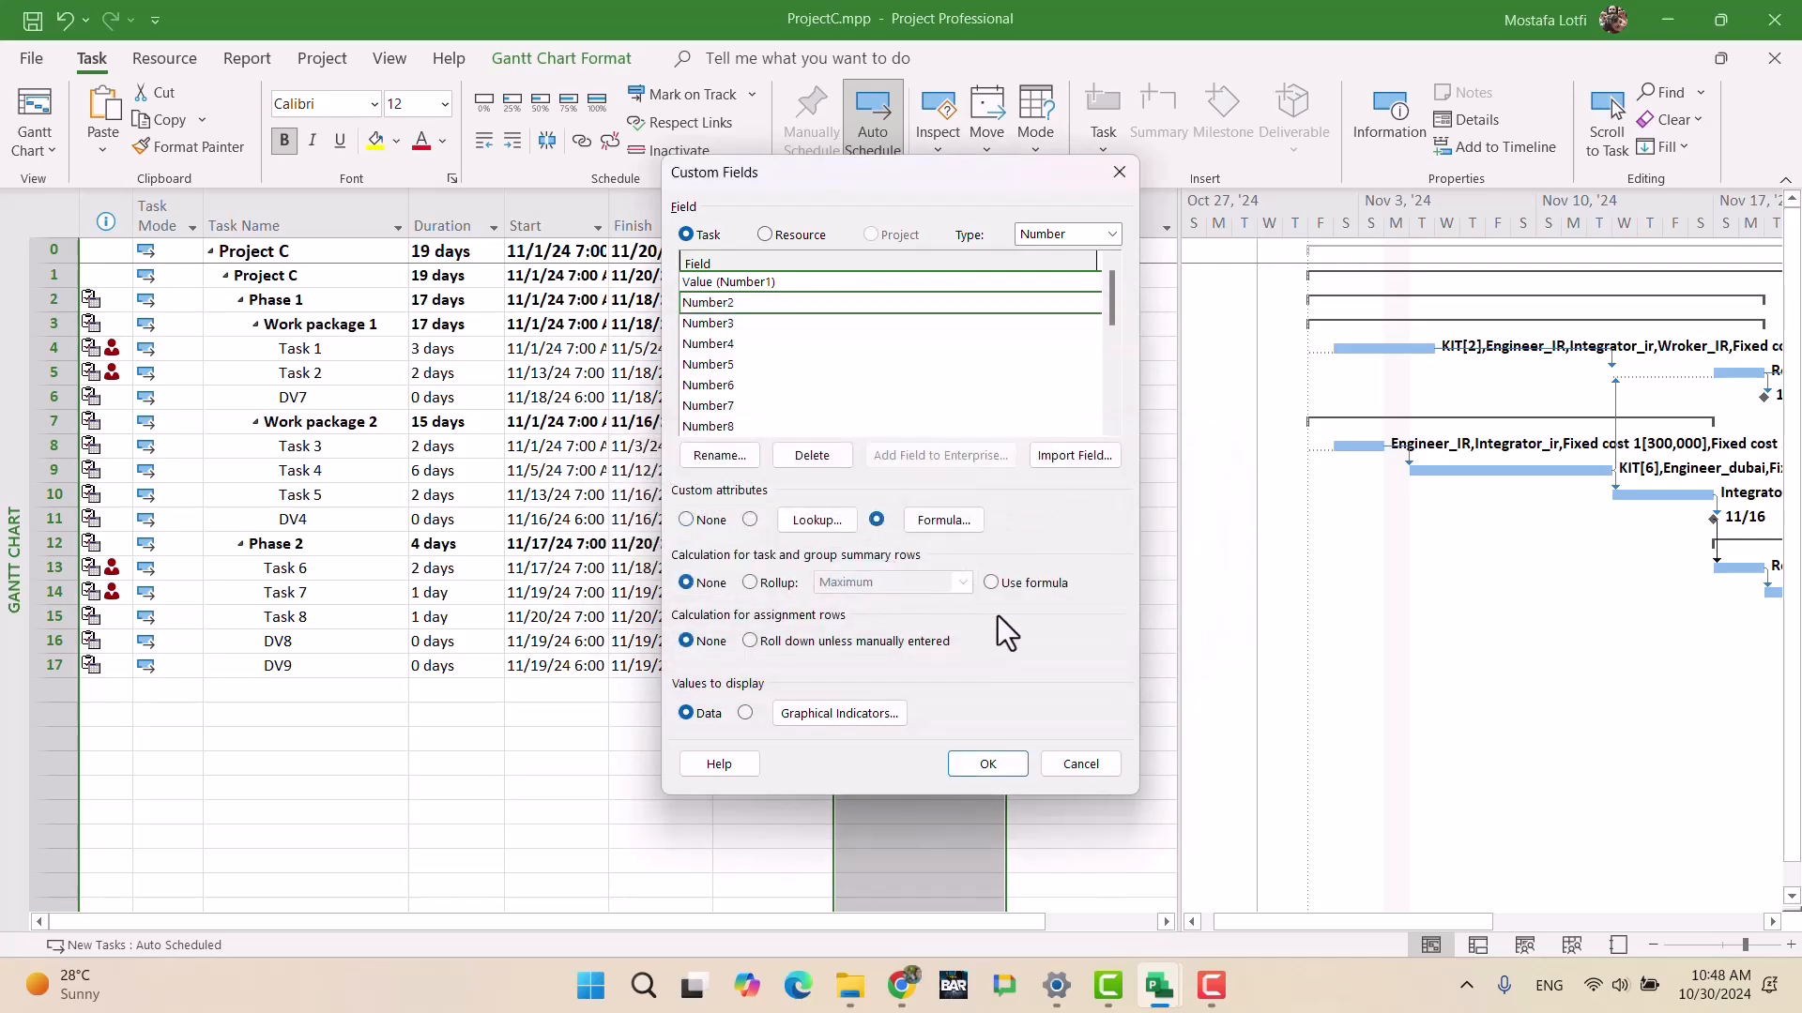
click(750, 583)
click(990, 582)
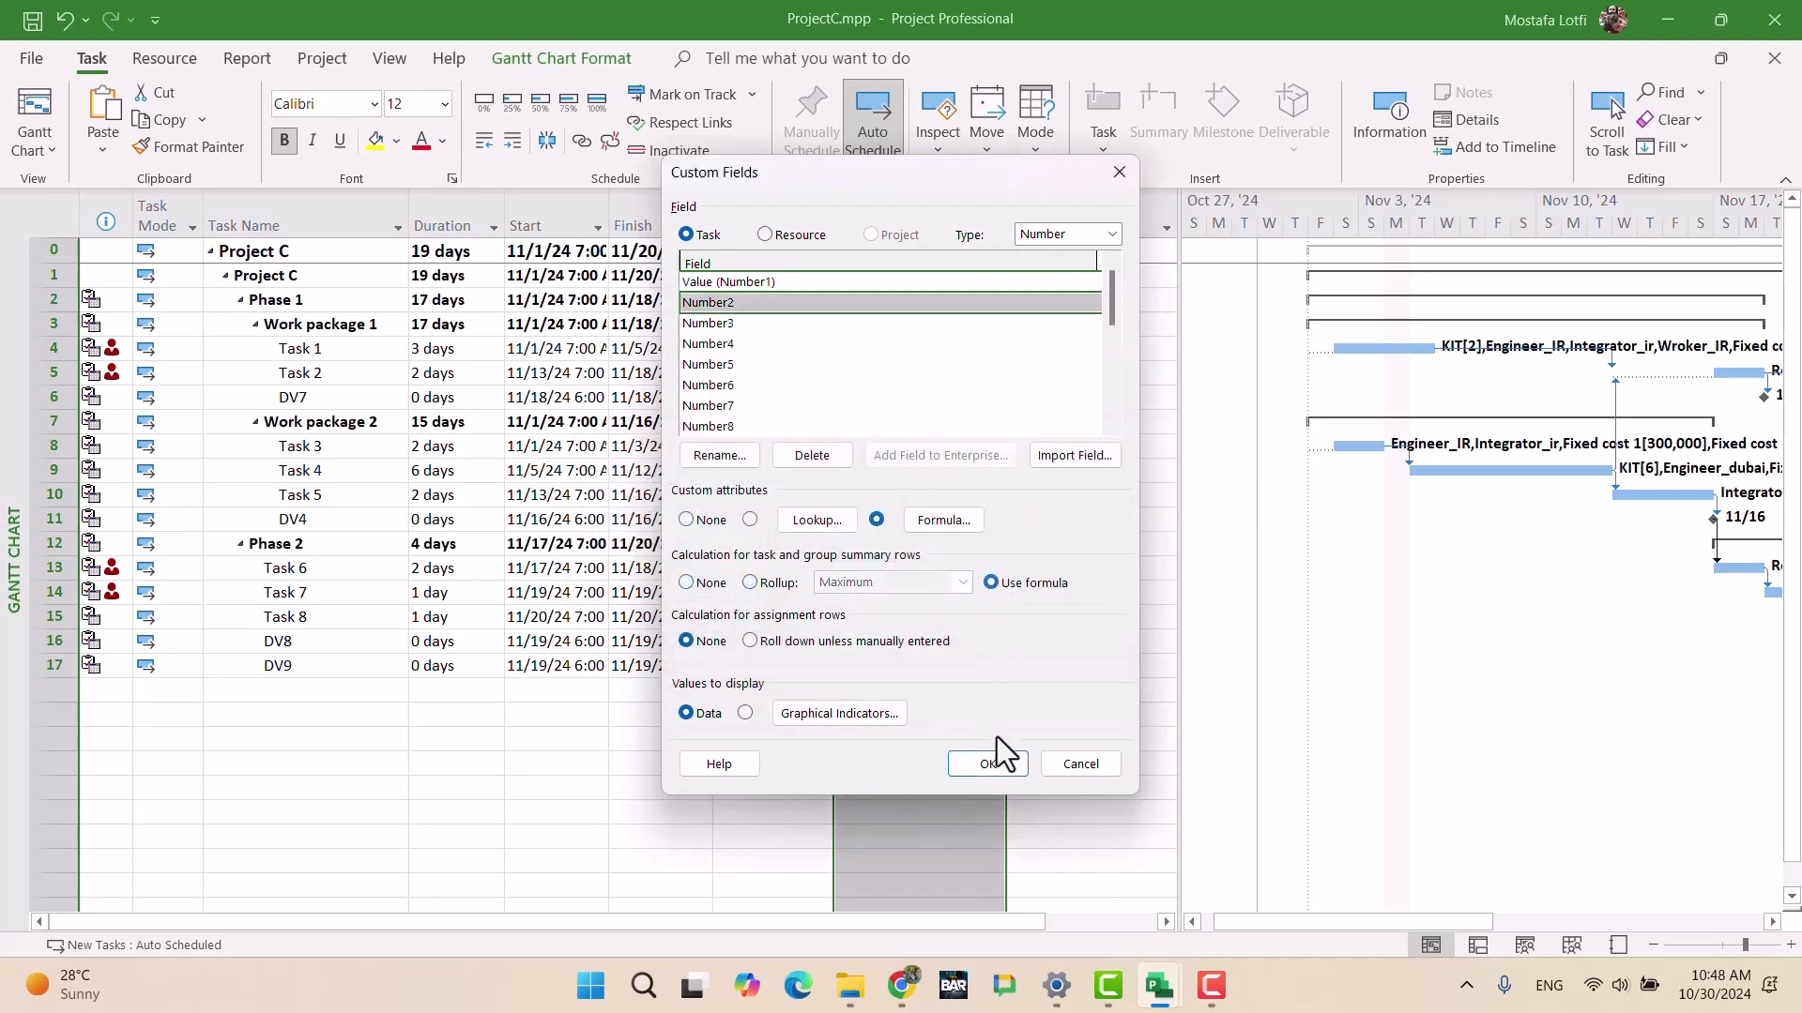
click(988, 764)
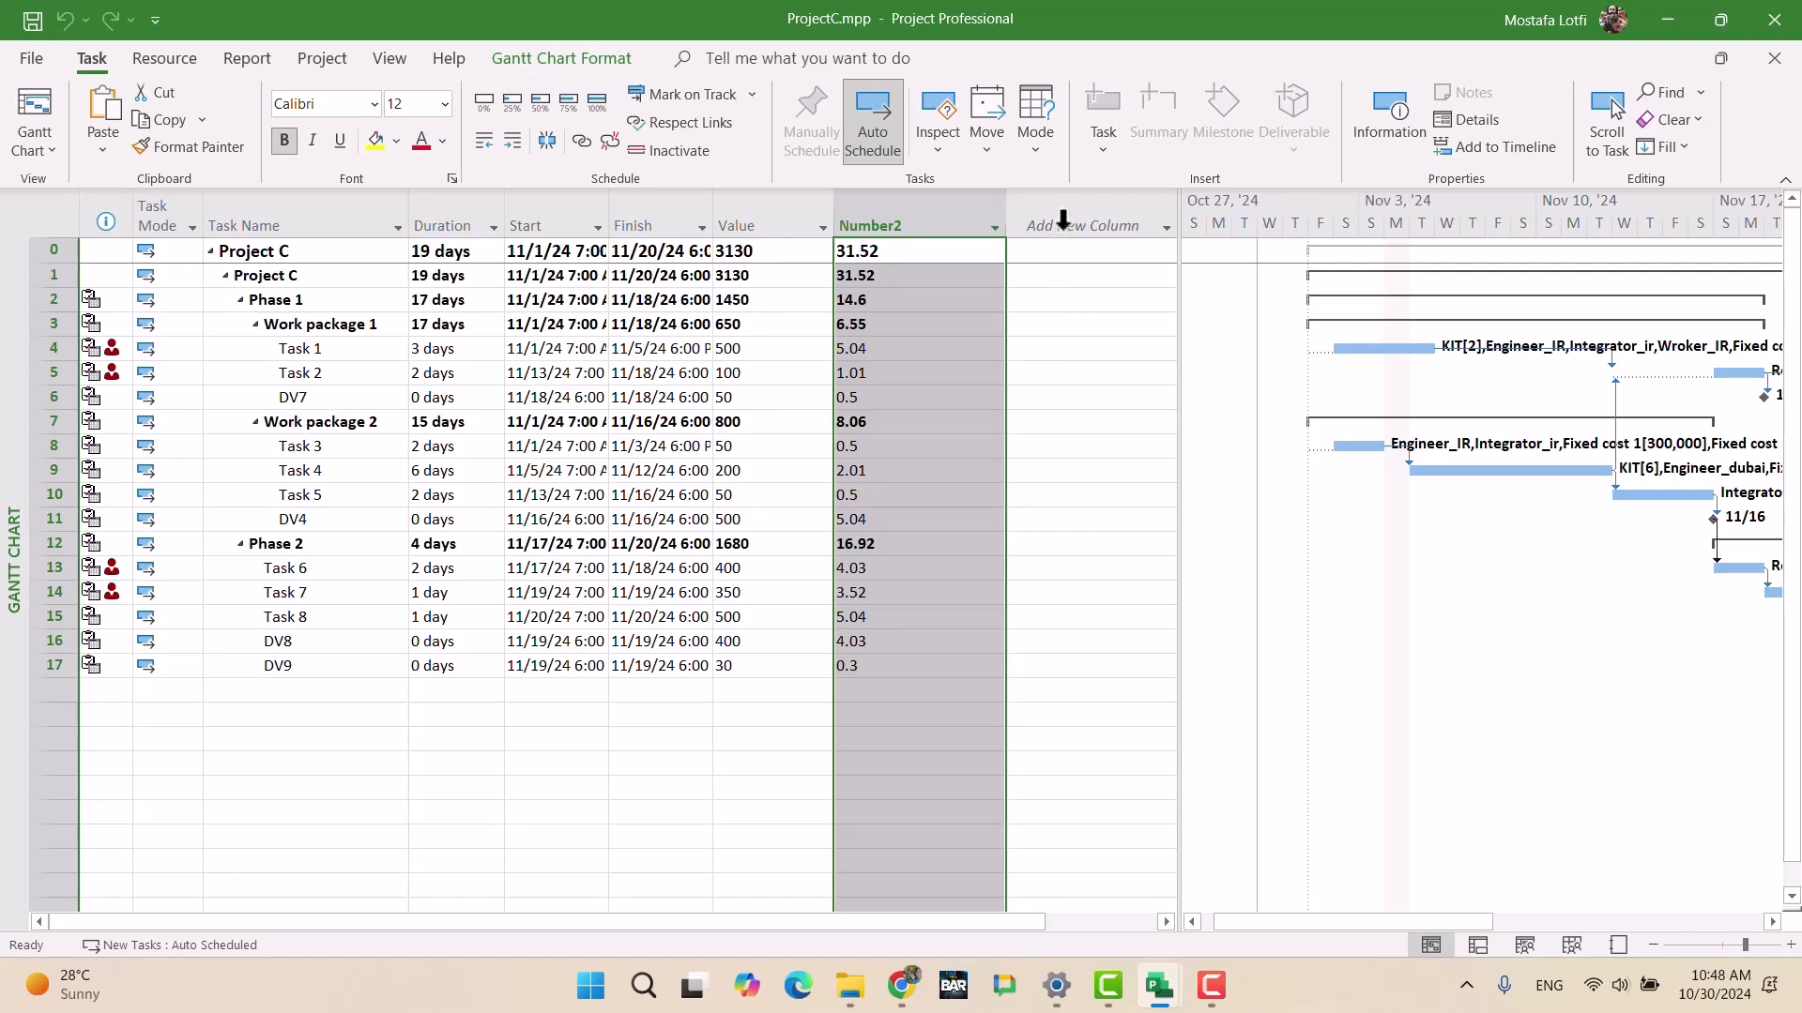
Step: Add a Cost column to Project C and widen the table
click(1063, 215)
text(cost)
key(Return)
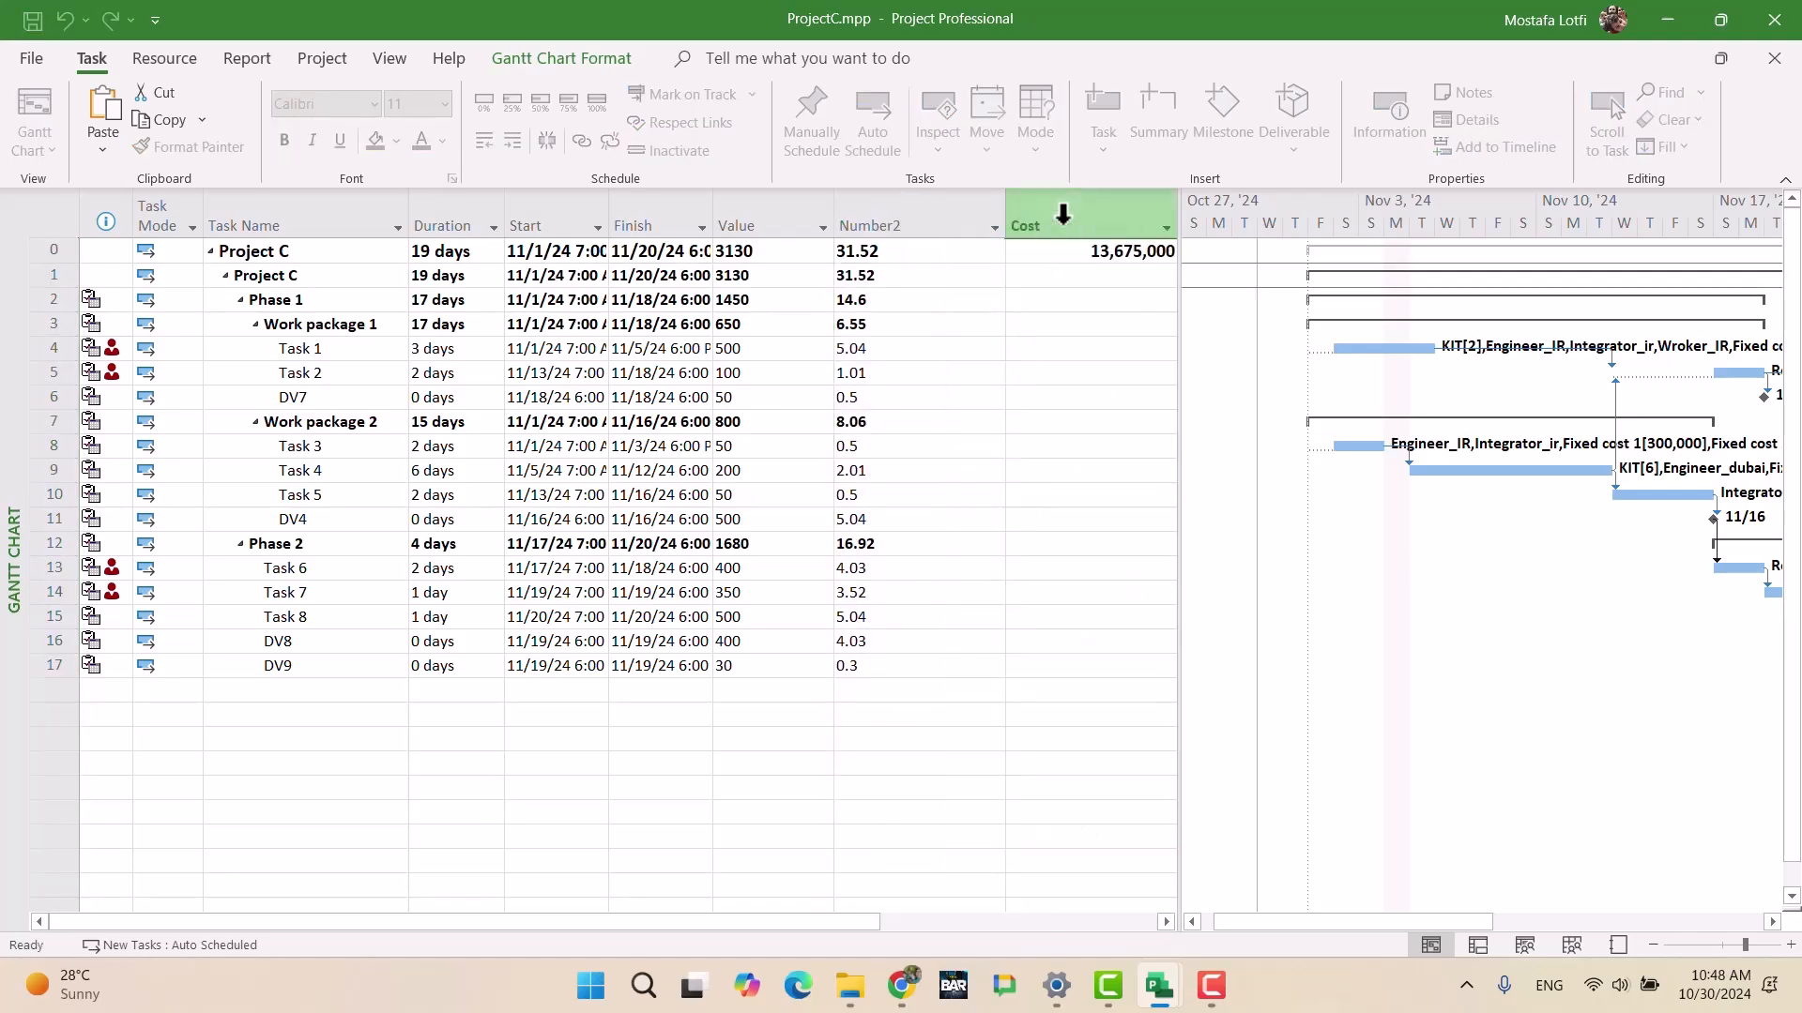
drag(1179, 319, 1506, 463)
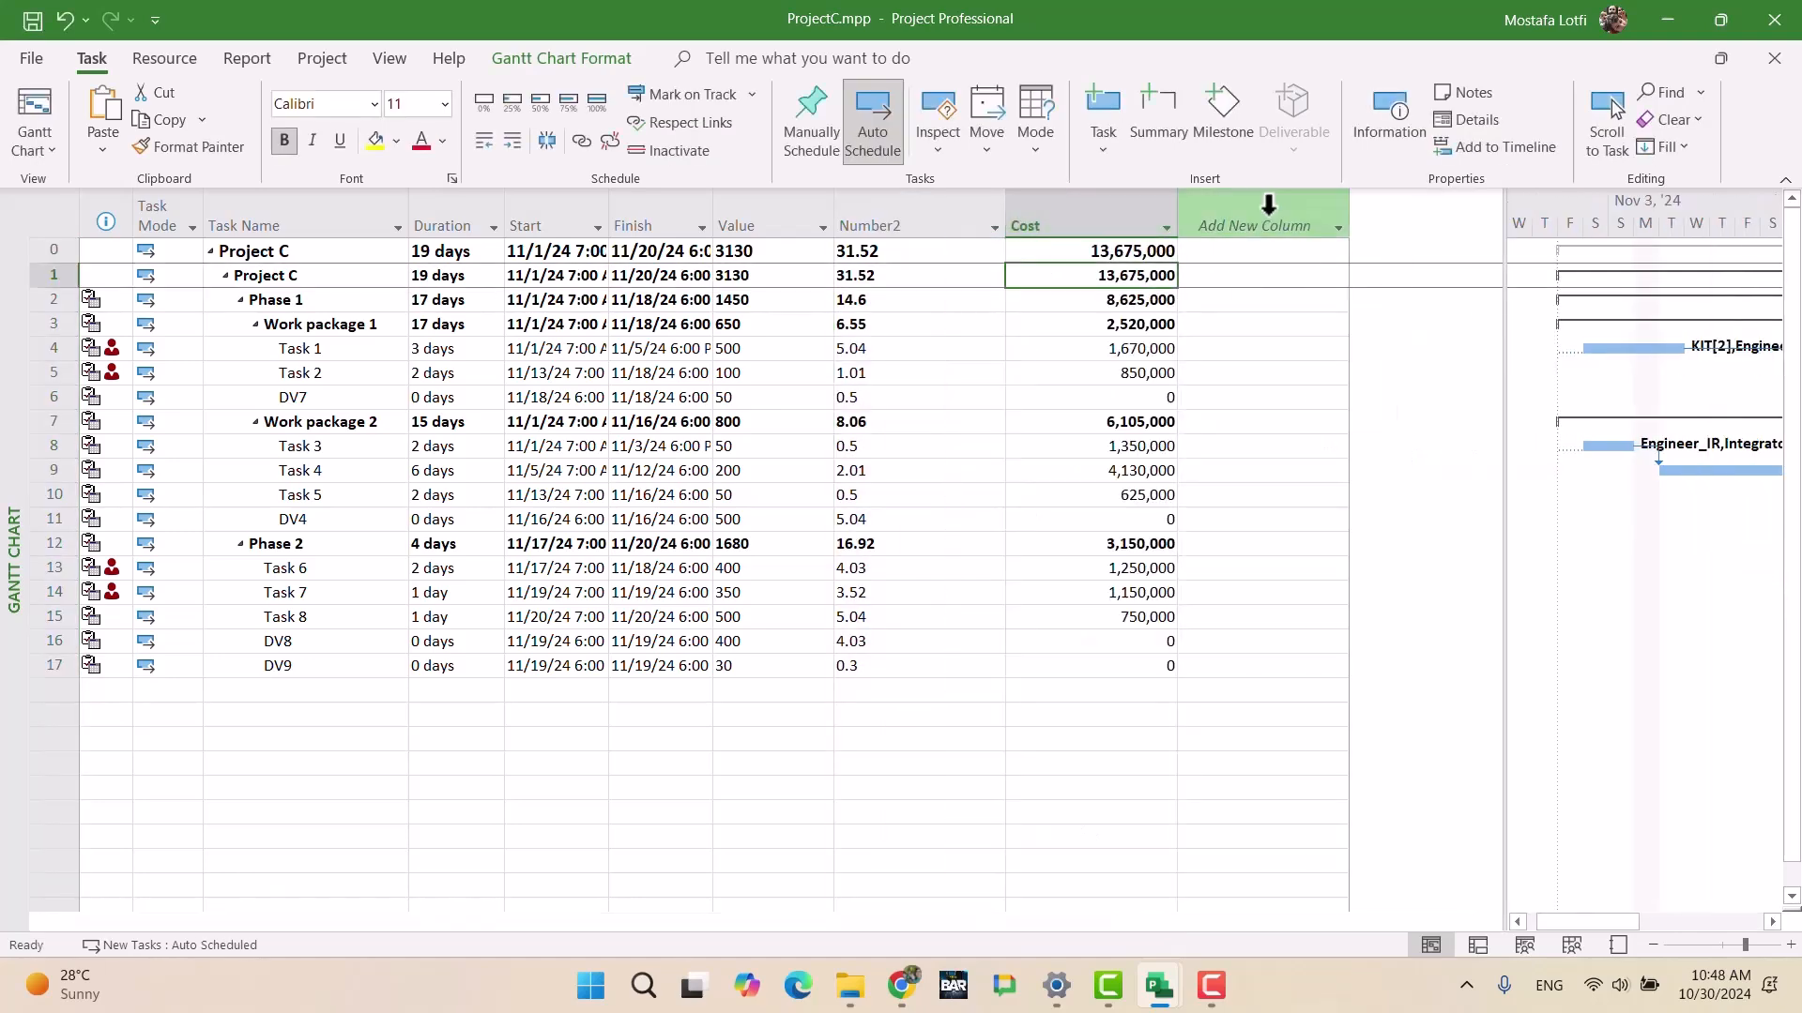
Step: Insert a Cost1 column and bring up its custom field settings
click(1267, 206)
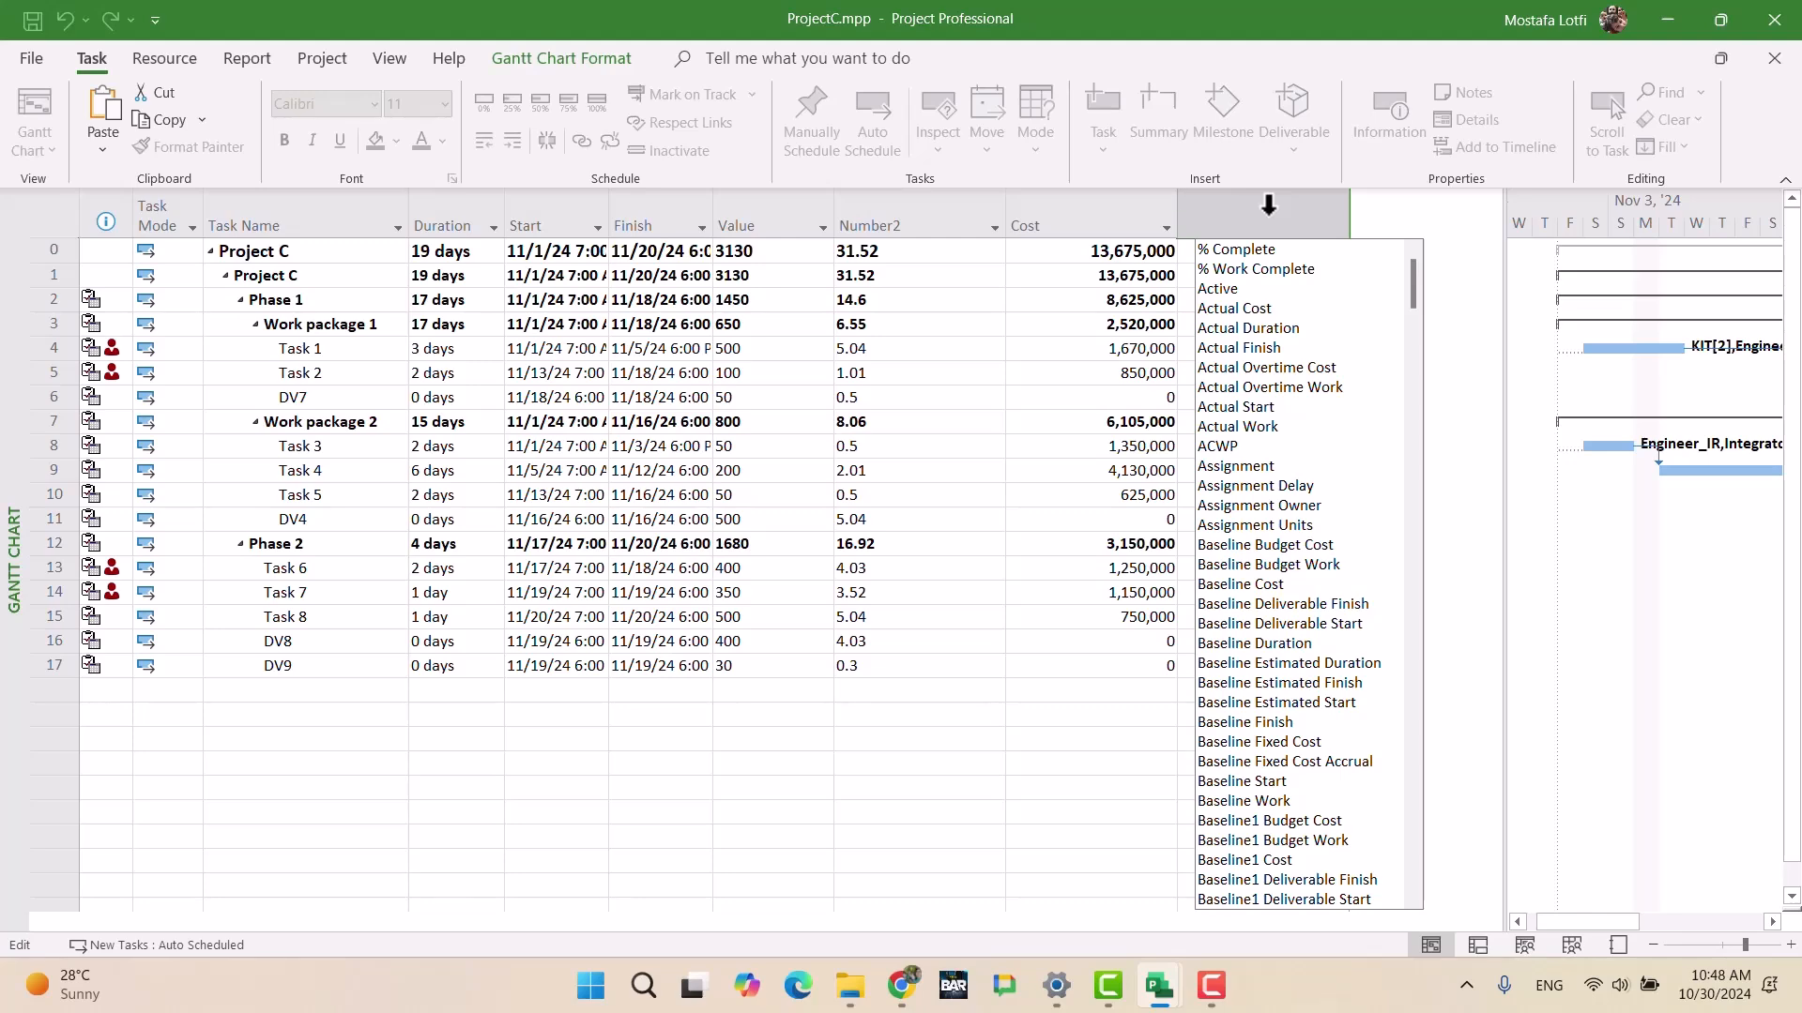
text(cost)
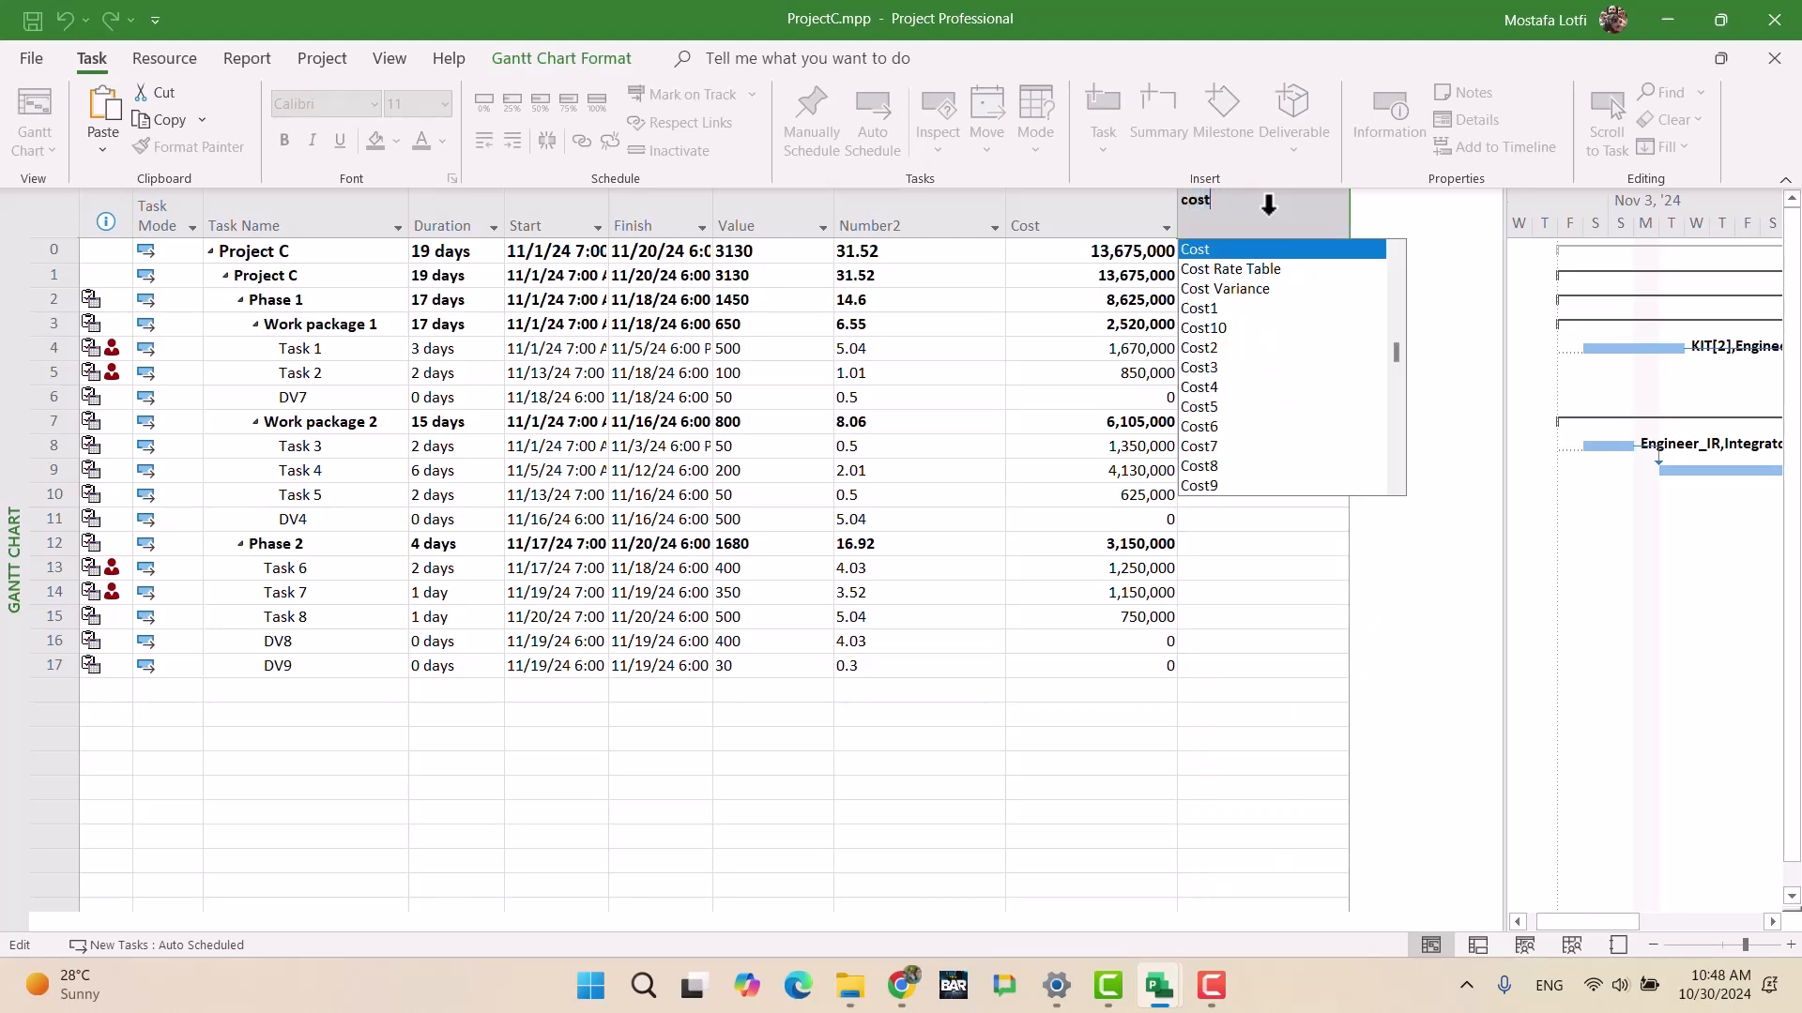
key(Down)
key(Down)
key(Down)
key(Return)
right_click(1268, 211)
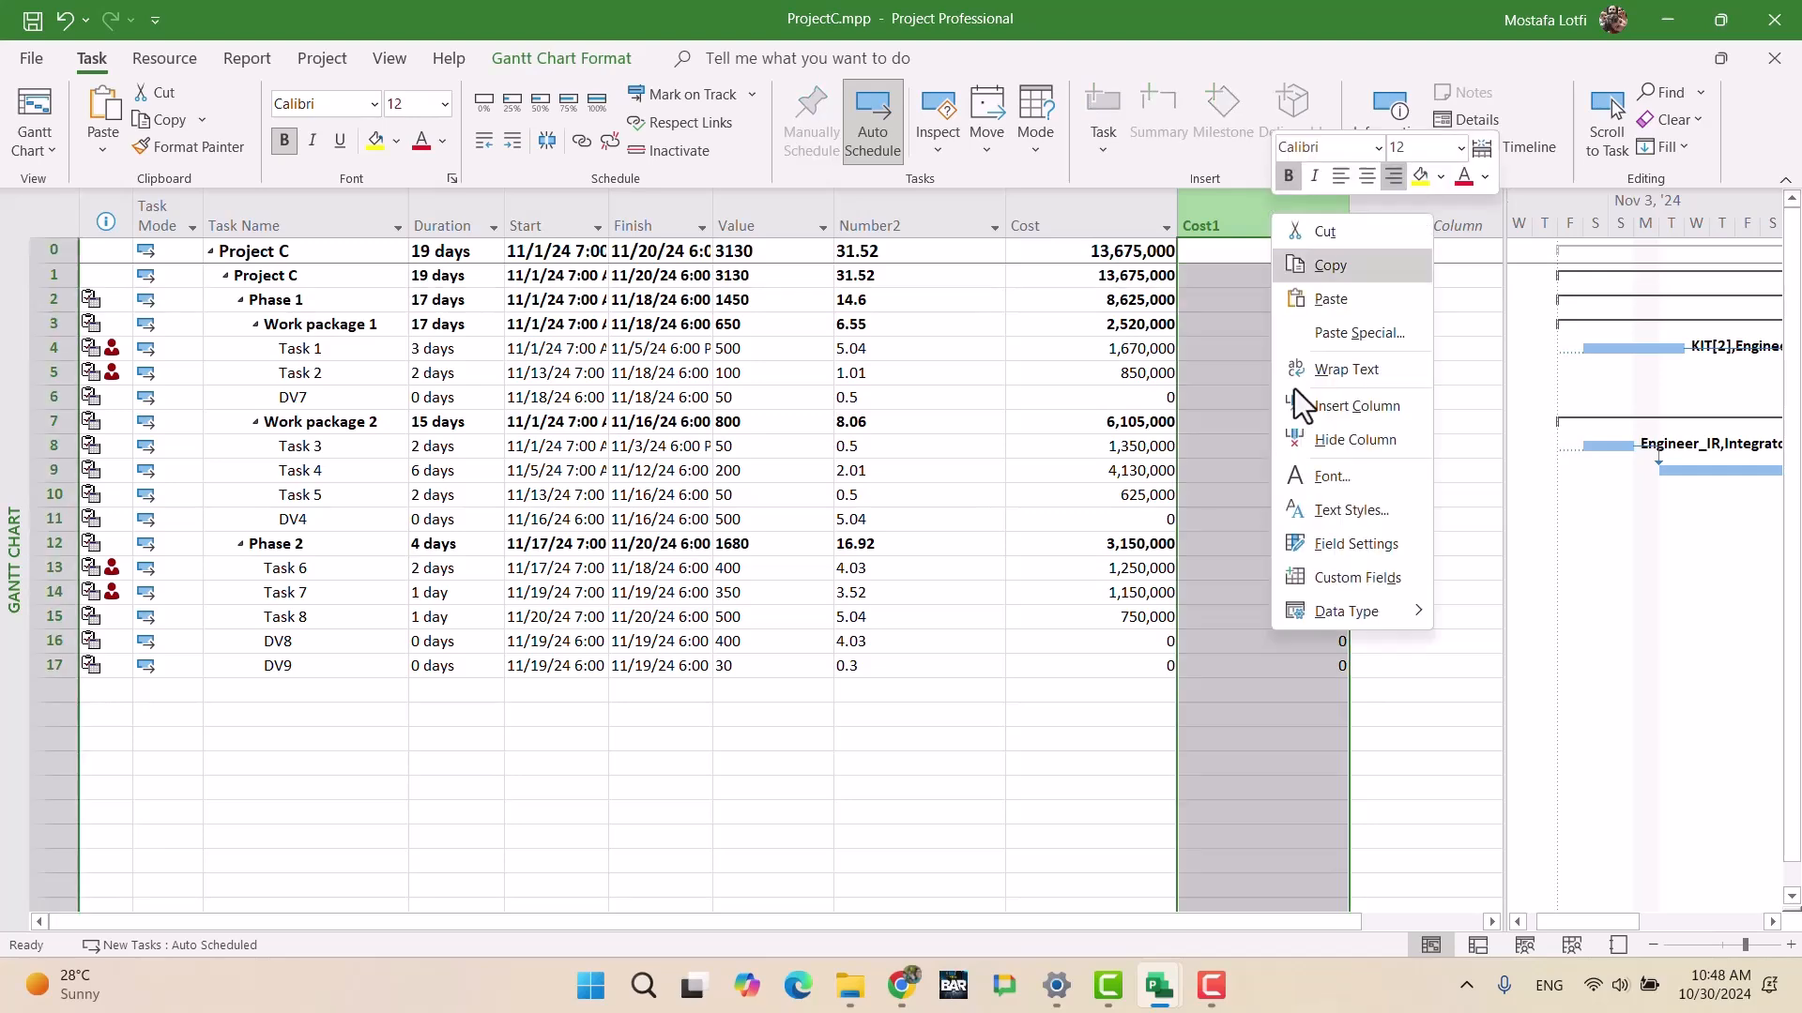
click(1303, 591)
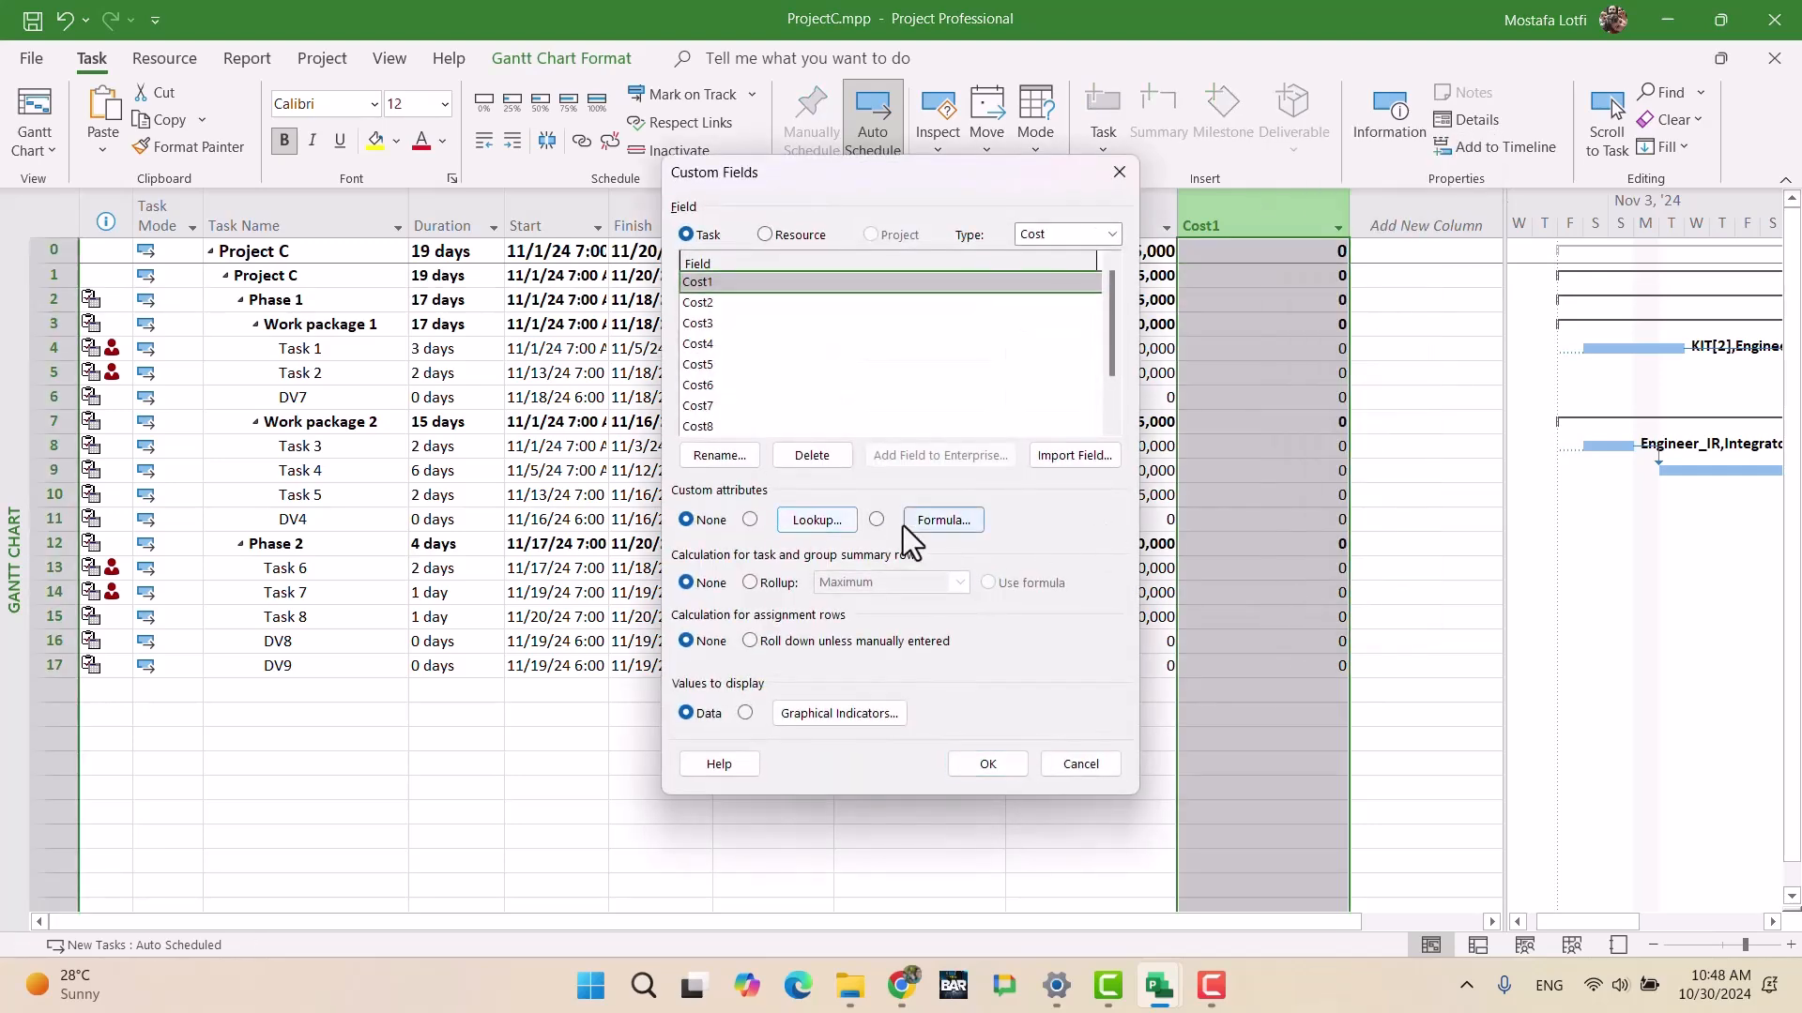
Step: Write the Cost1 formula ([Cost]/54475000)*100
click(911, 524)
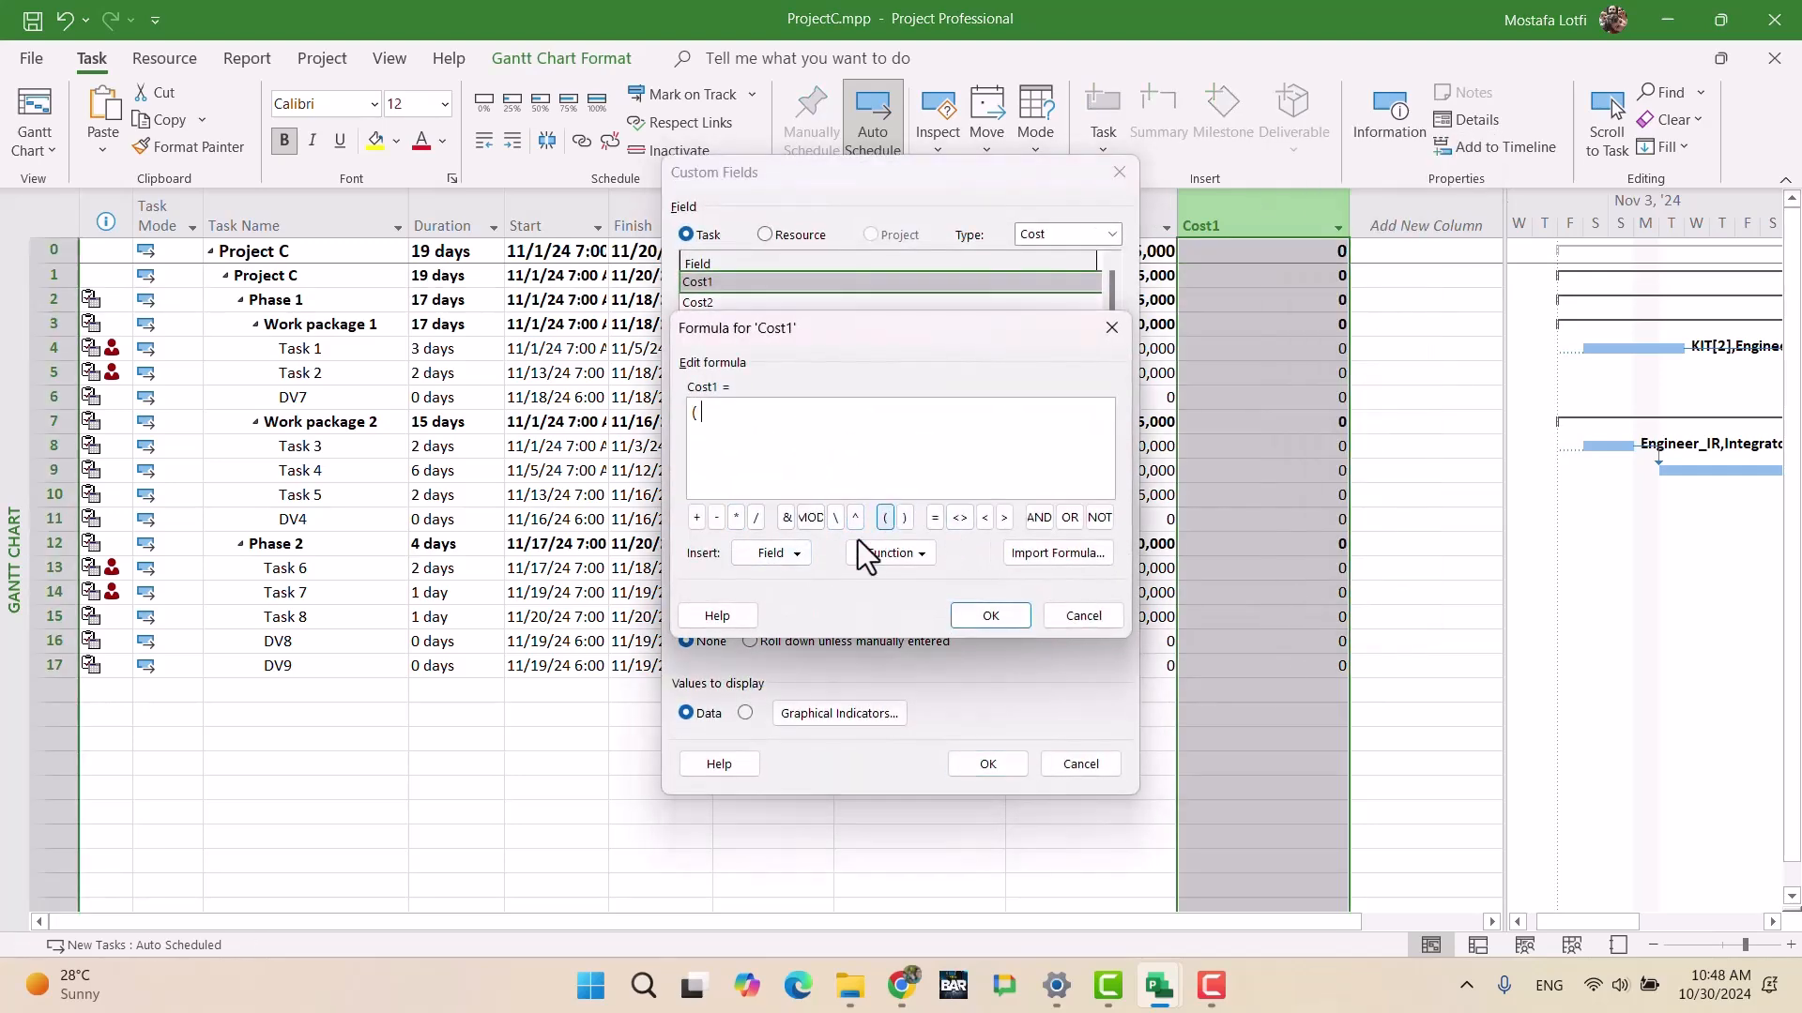
click(785, 554)
mouse_move(801, 590)
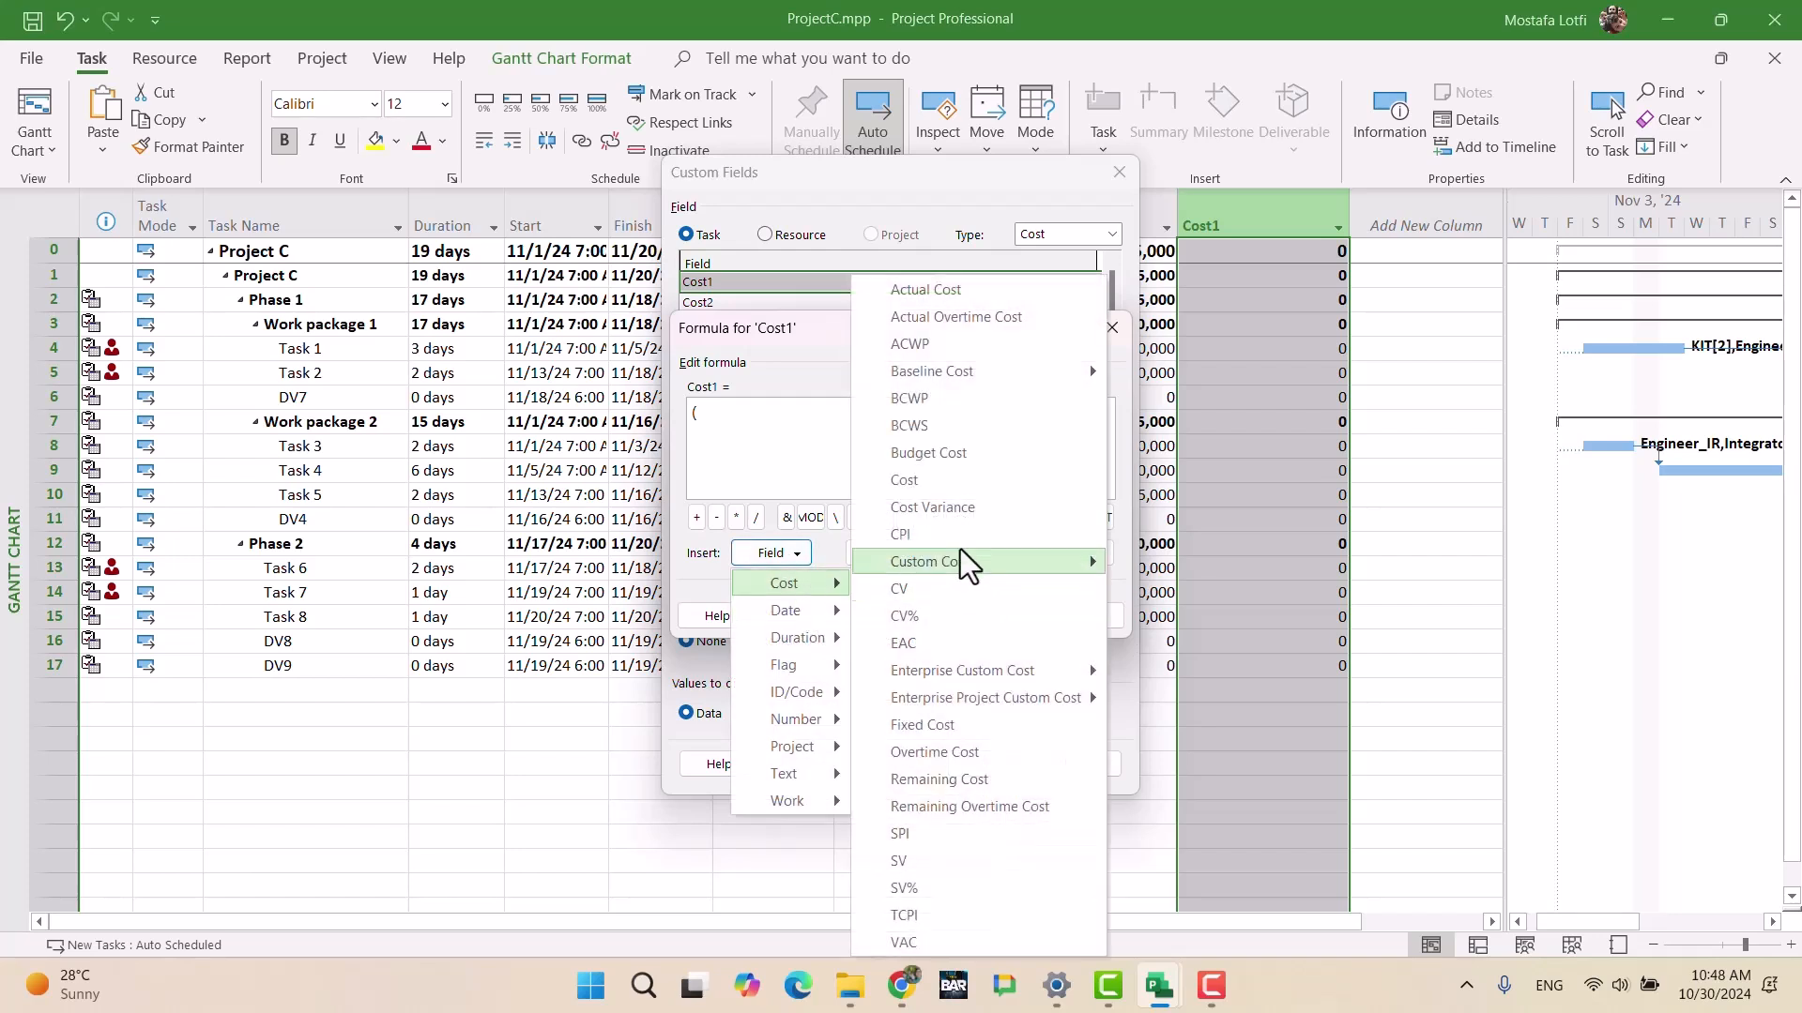
click(929, 479)
text(/)
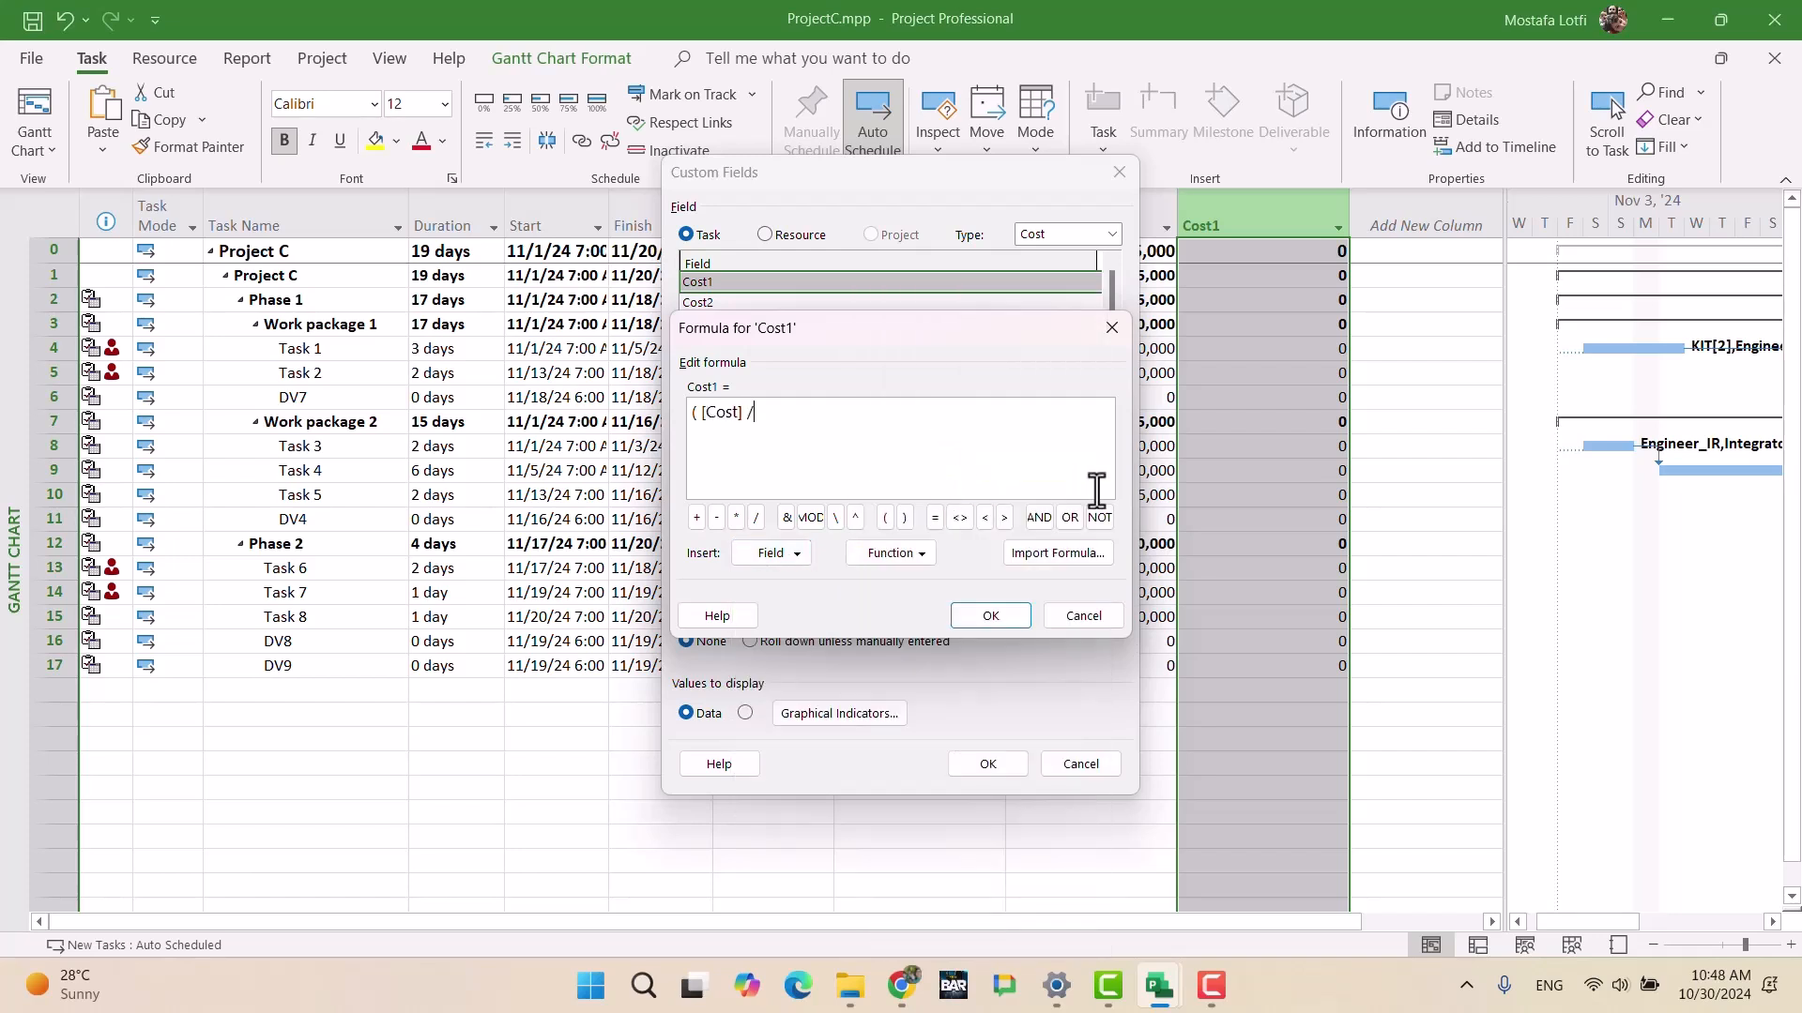
text(54475000)
click(905, 517)
click(736, 517)
text(100)
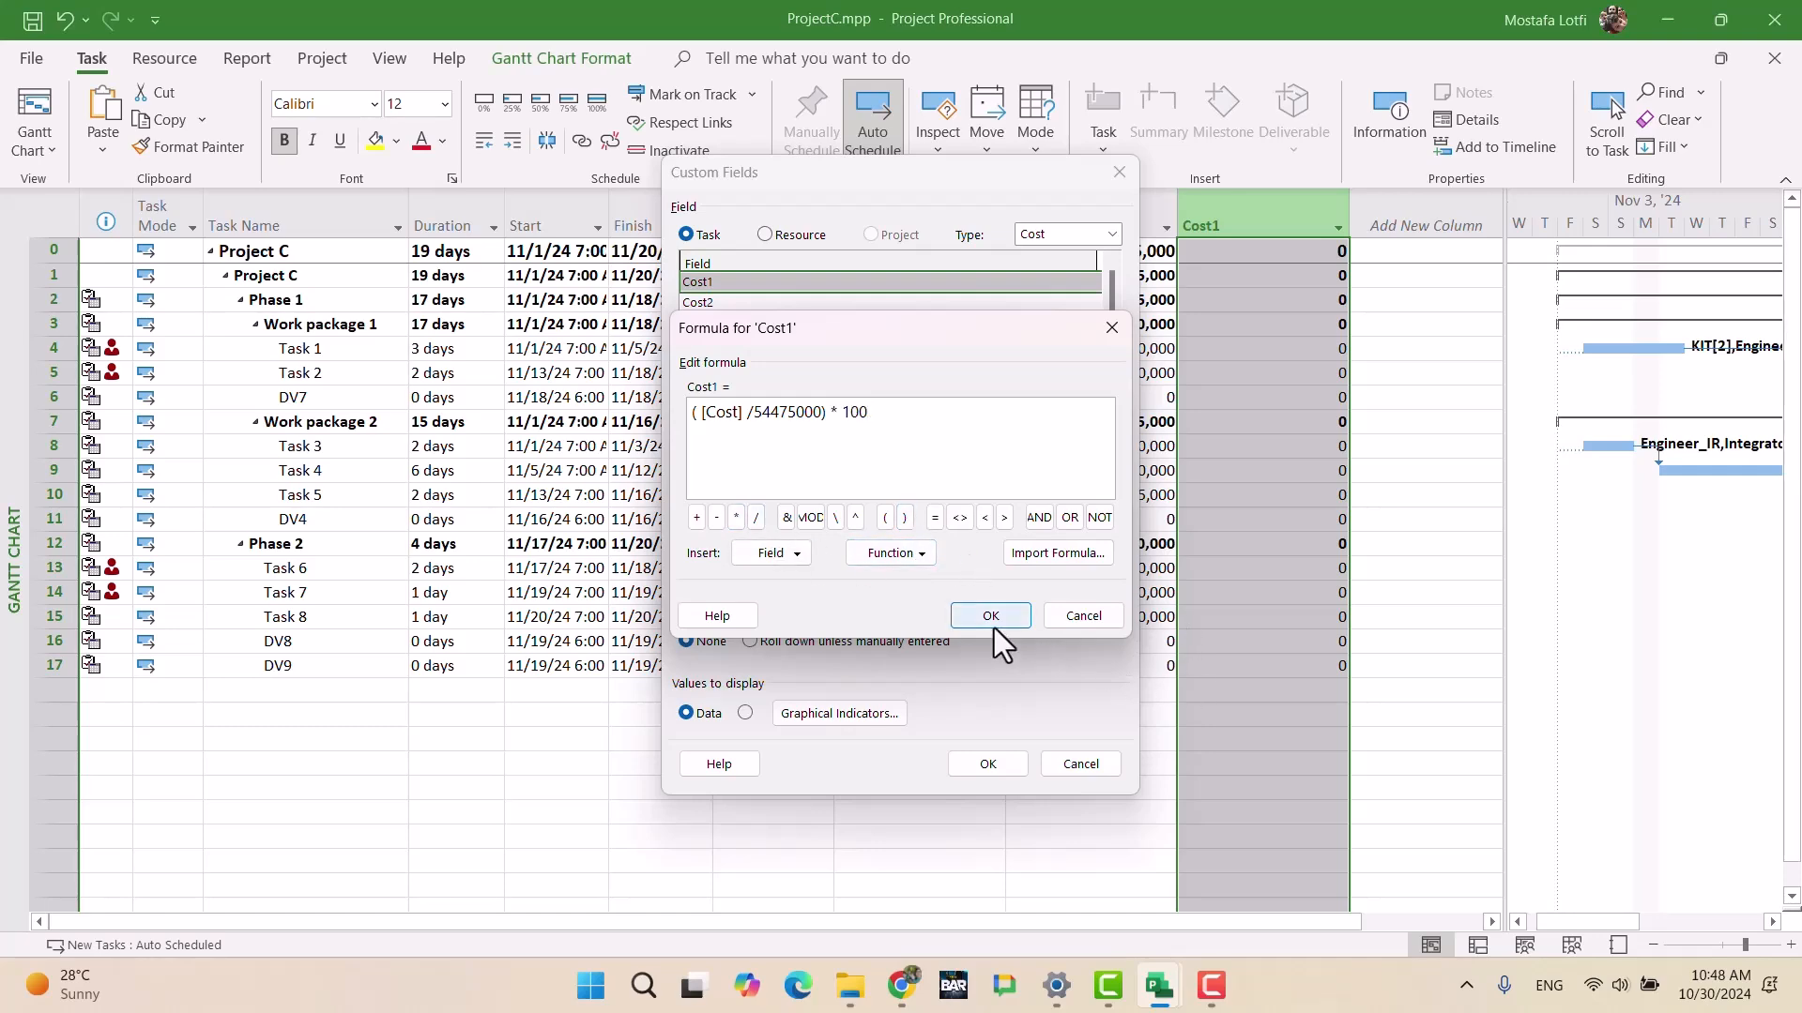
Step: Accept the Cost1 formula with summary rows using it, giving Project C 25
click(991, 616)
click(861, 574)
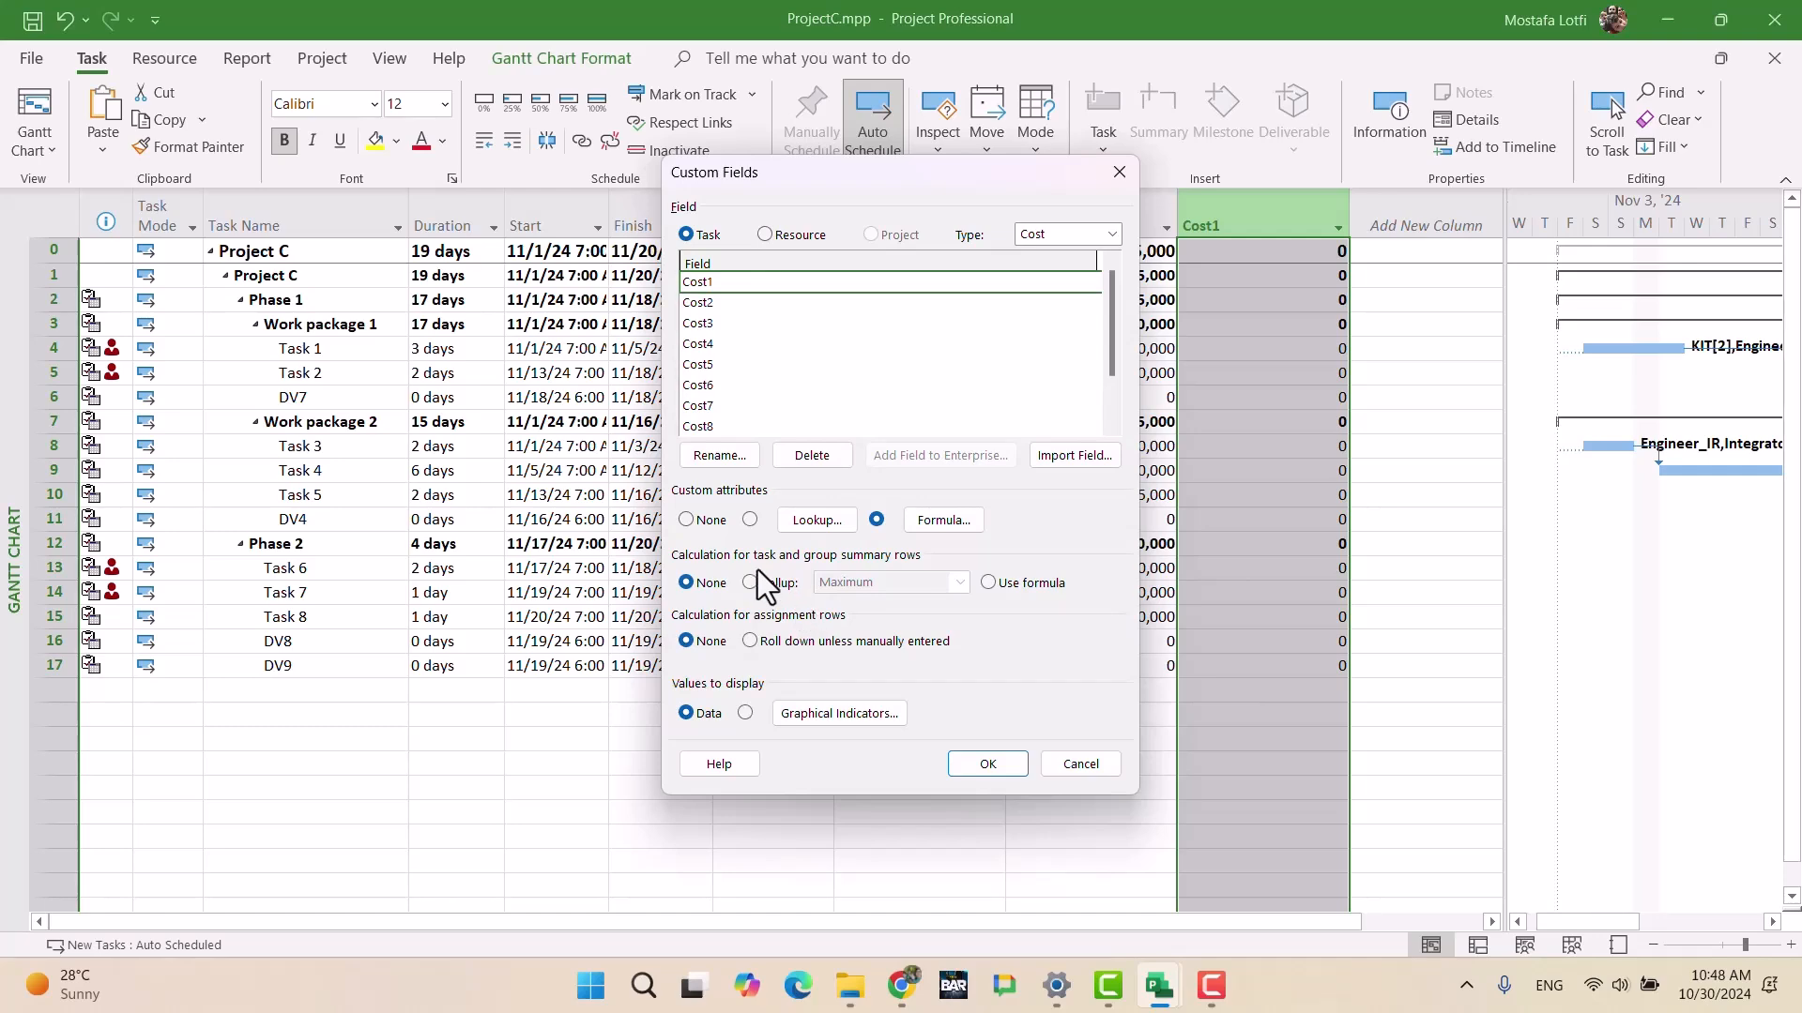
click(1030, 584)
click(988, 764)
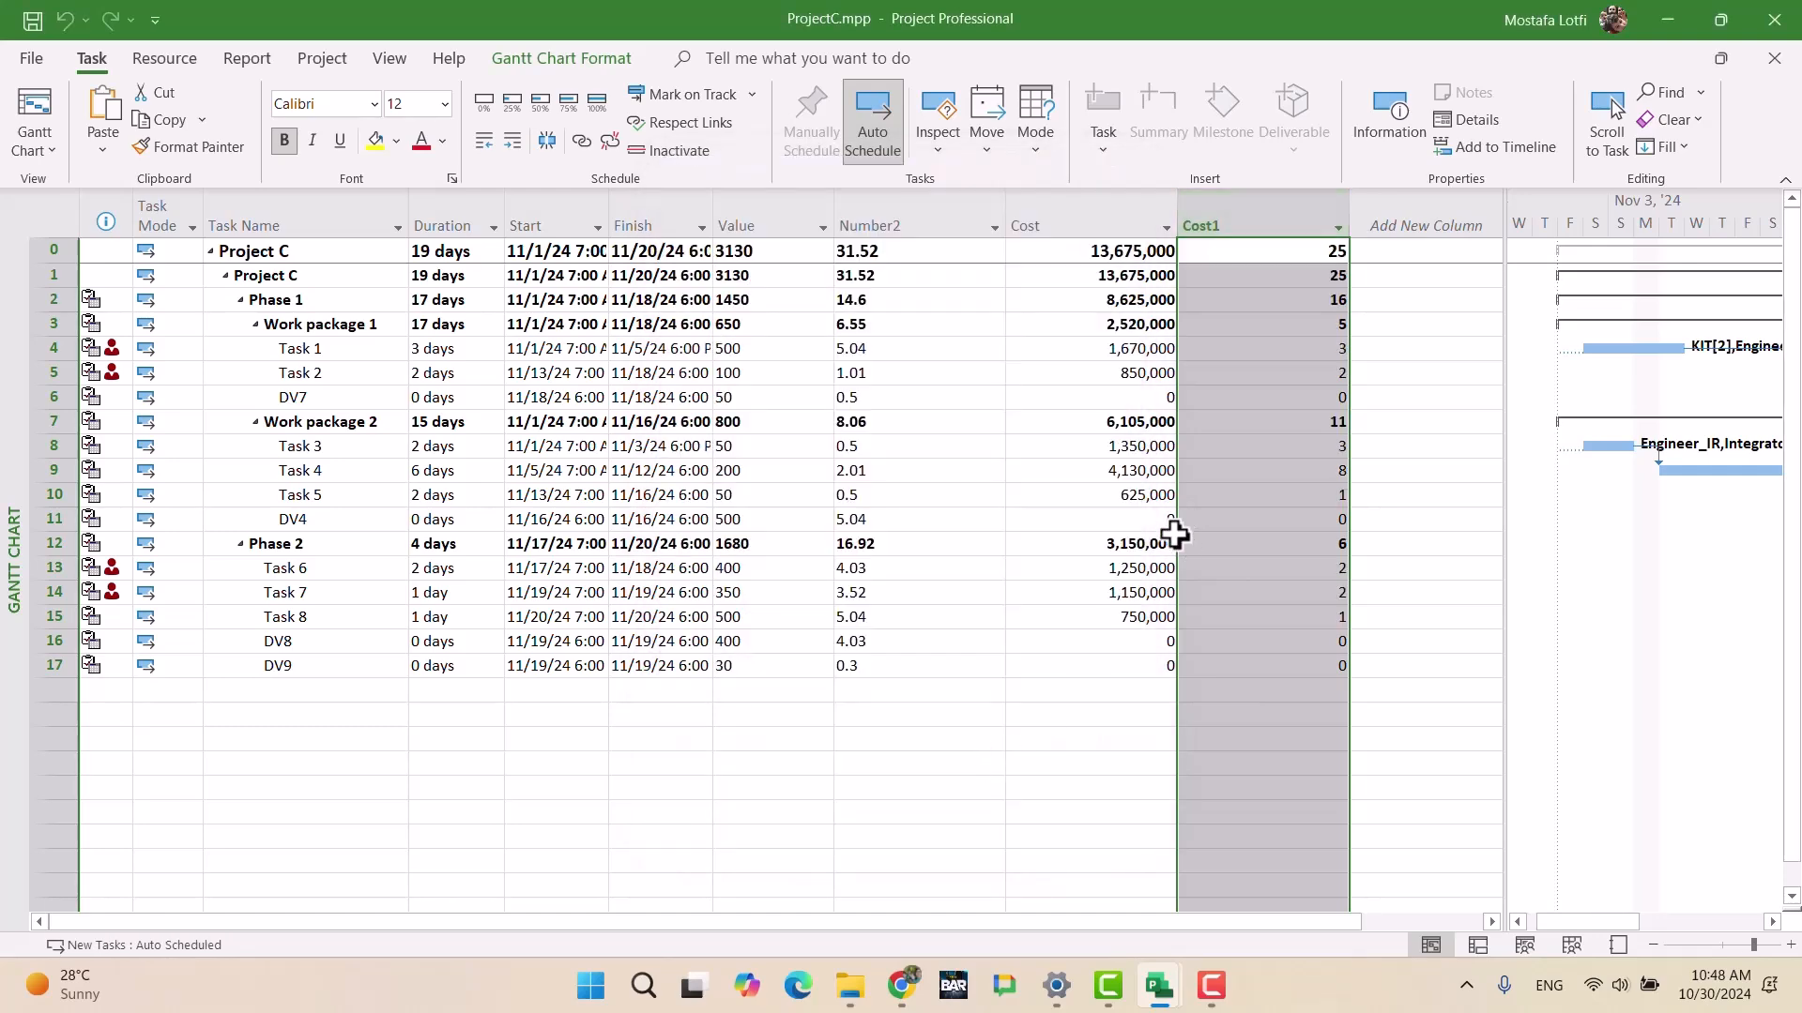
Step: Return to UltimateExam.mpp and expand Projects B and C to inspect their tasks
mouse_move(1168, 999)
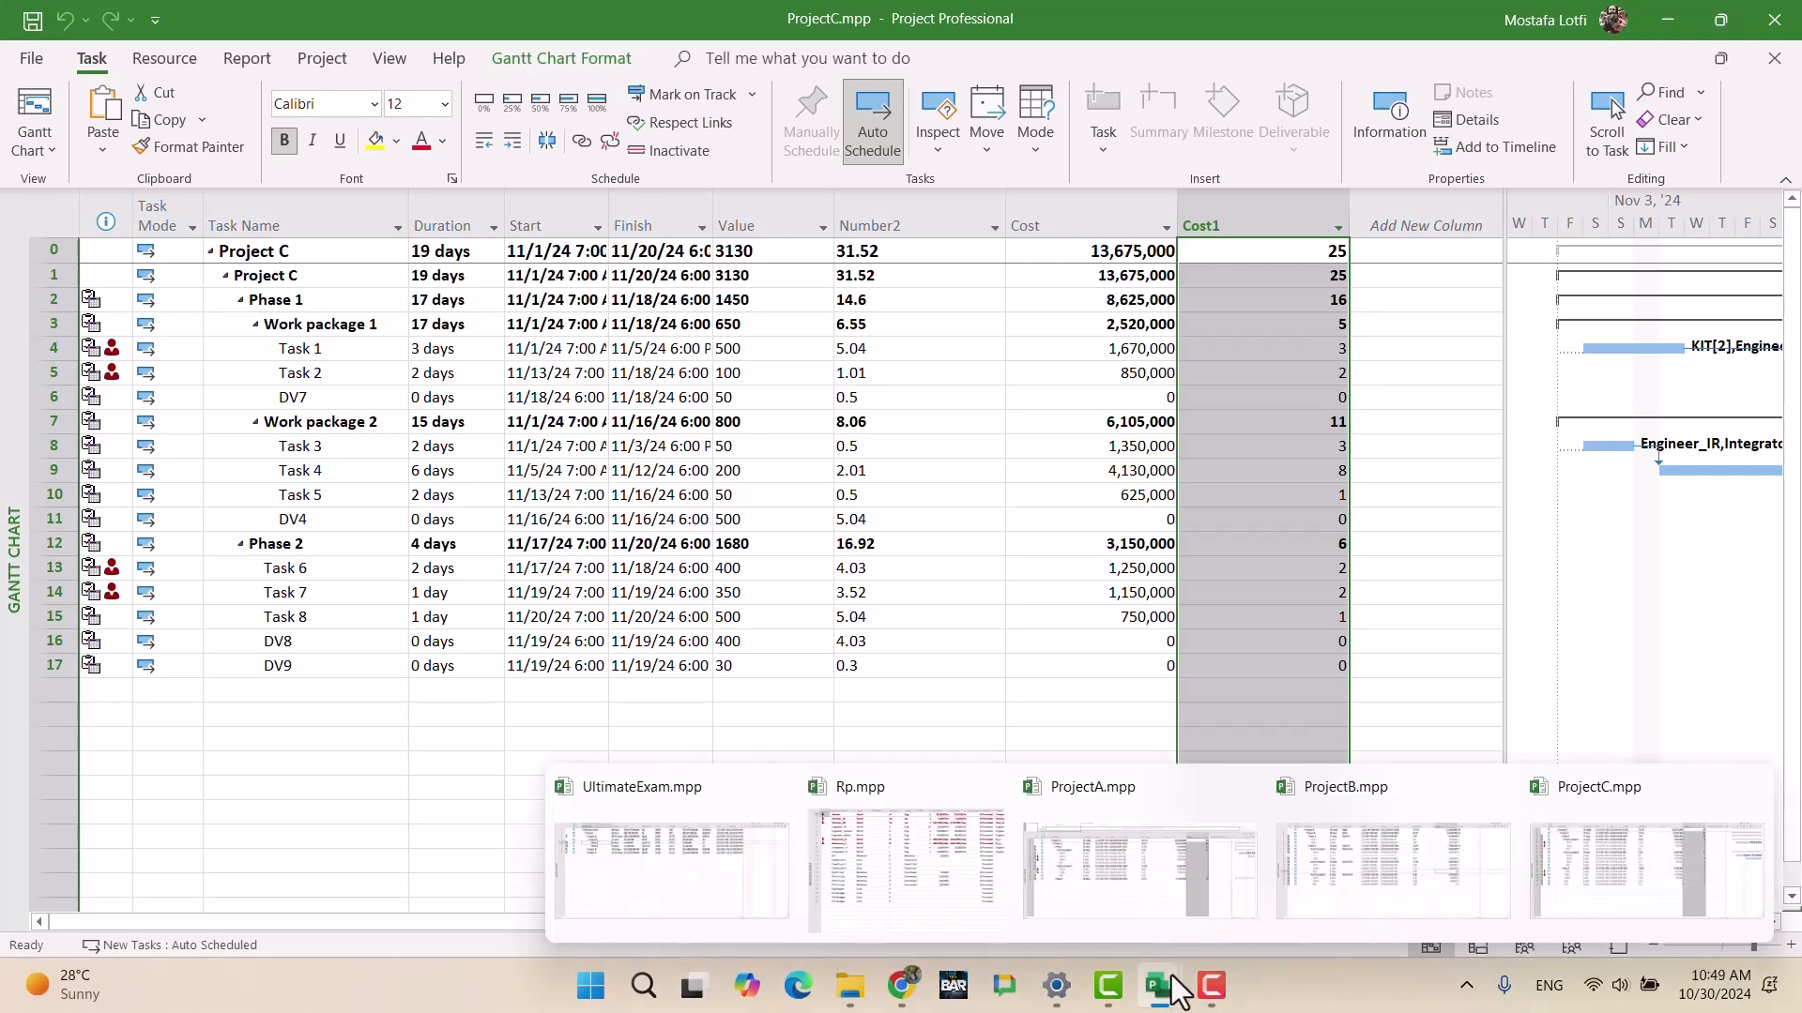
click(696, 844)
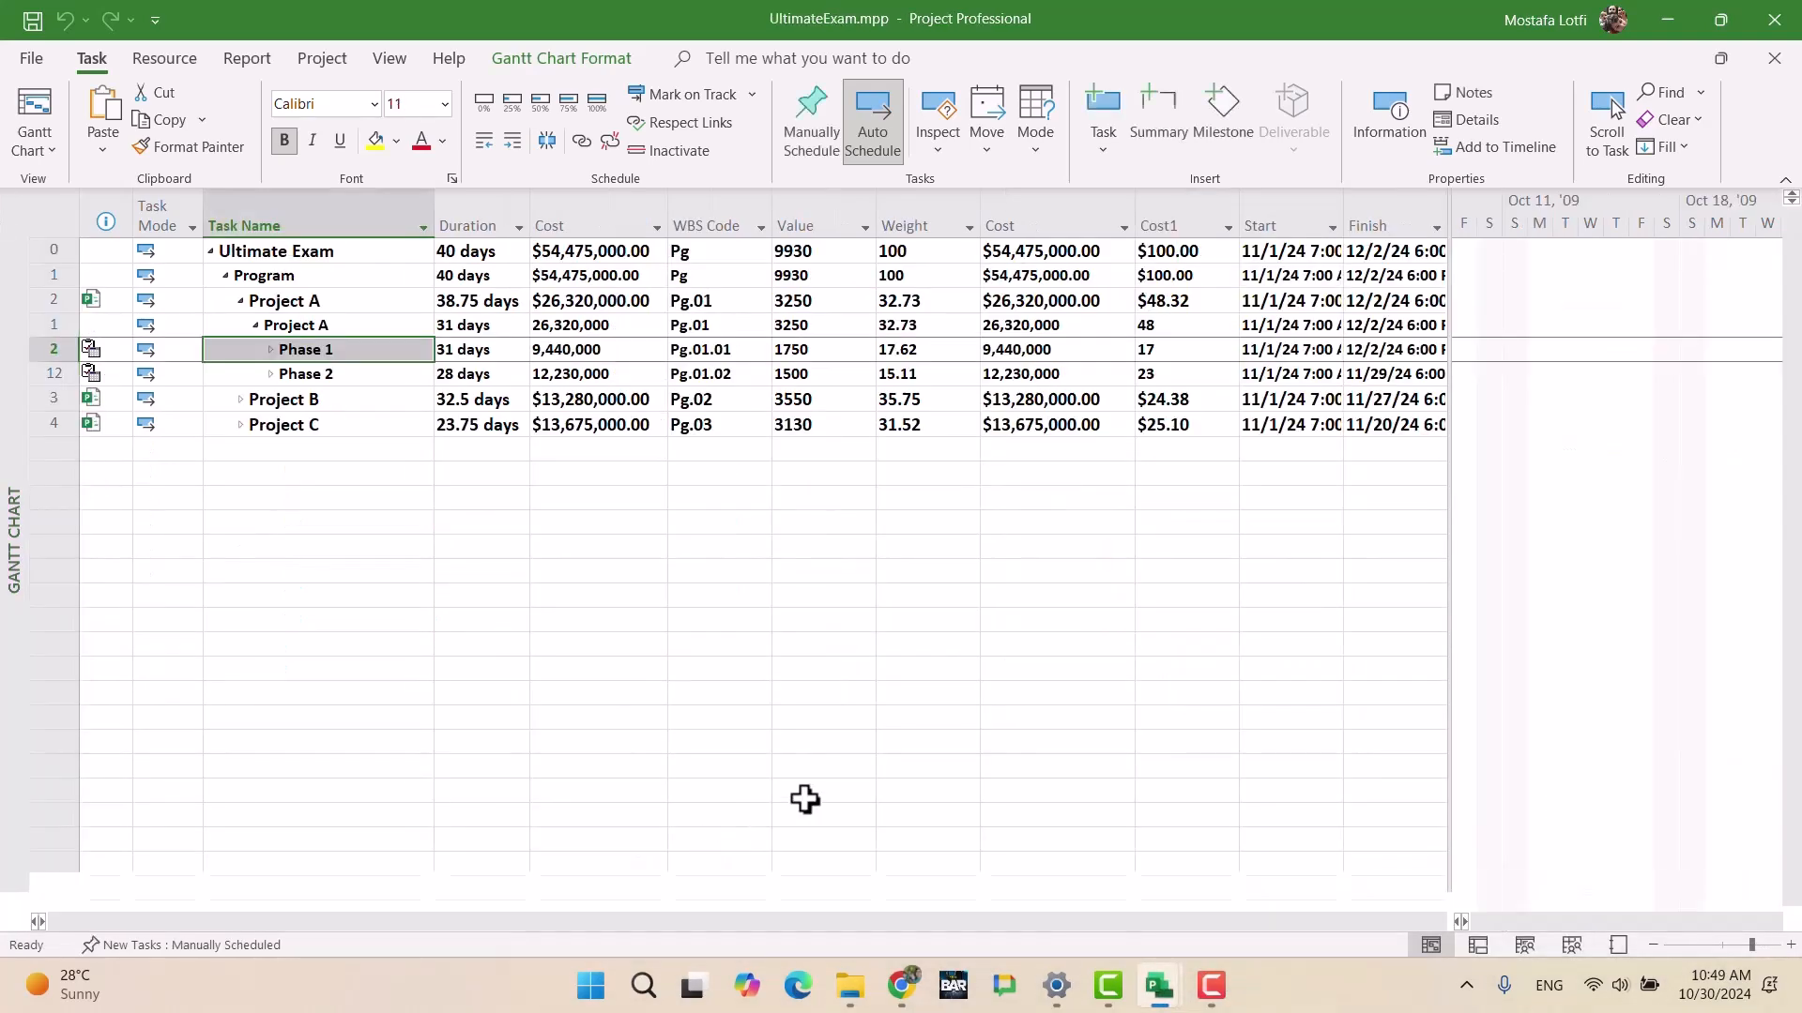
click(1016, 570)
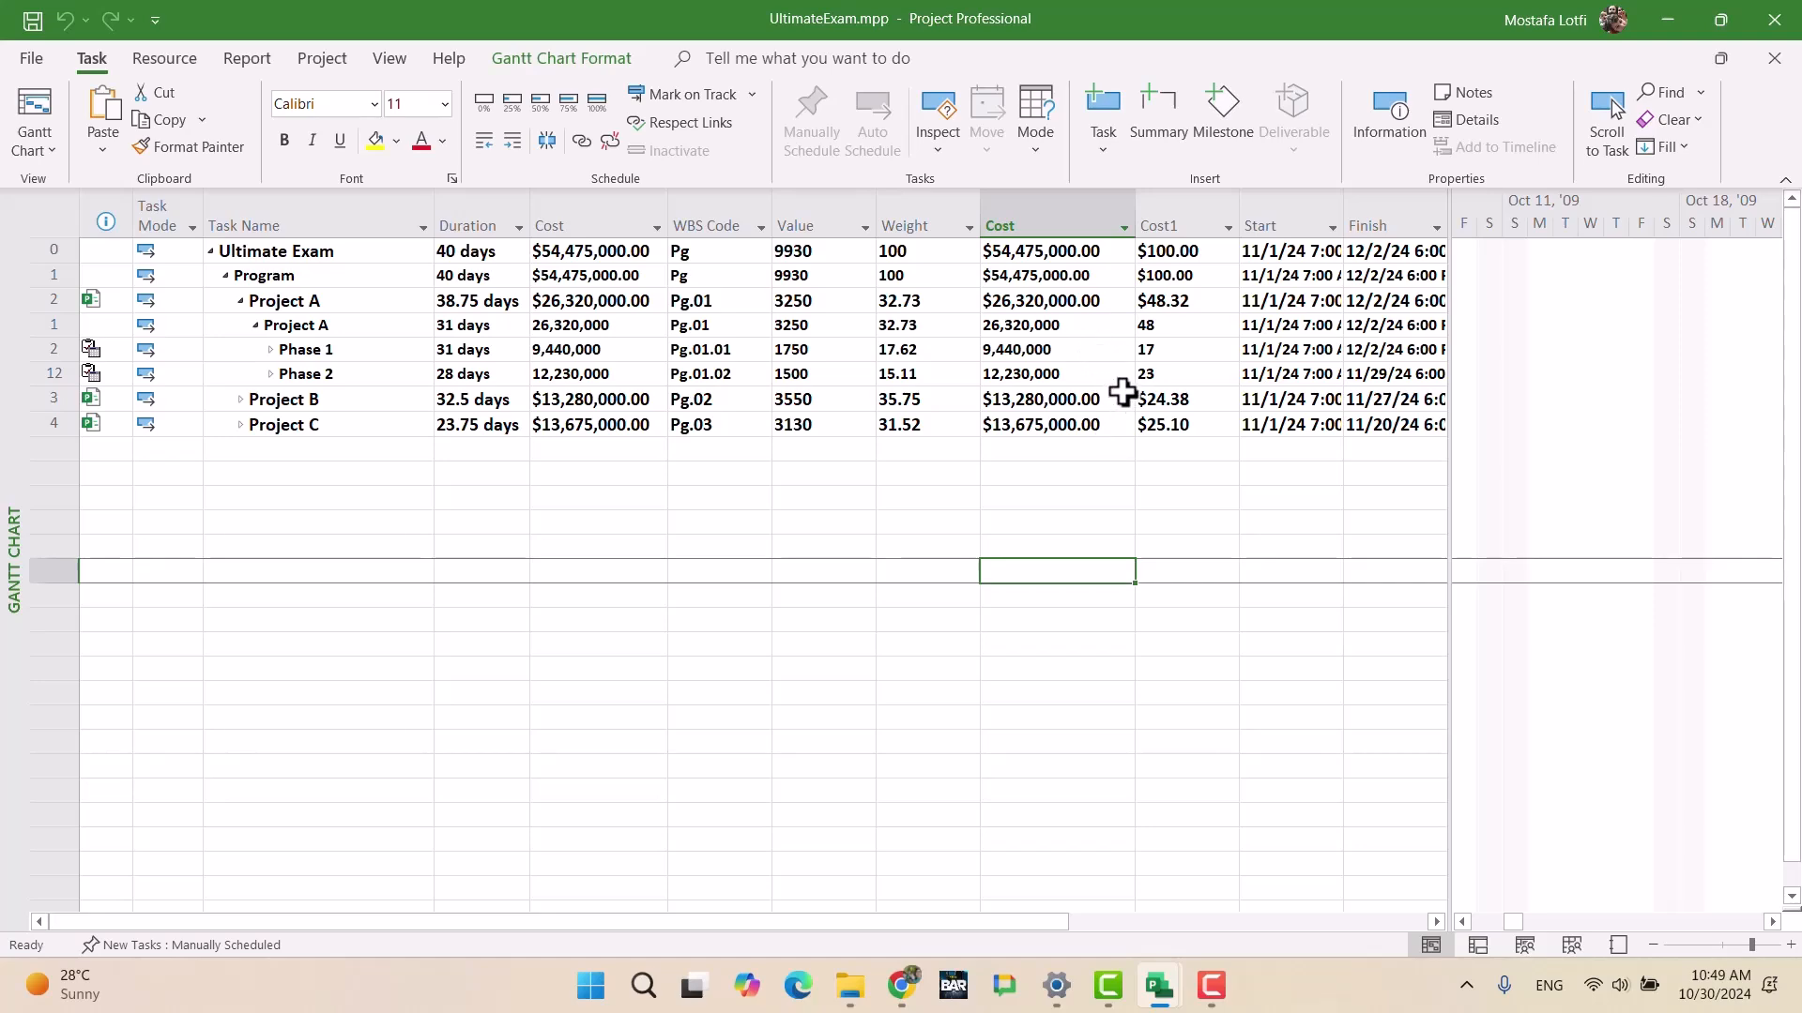
click(240, 400)
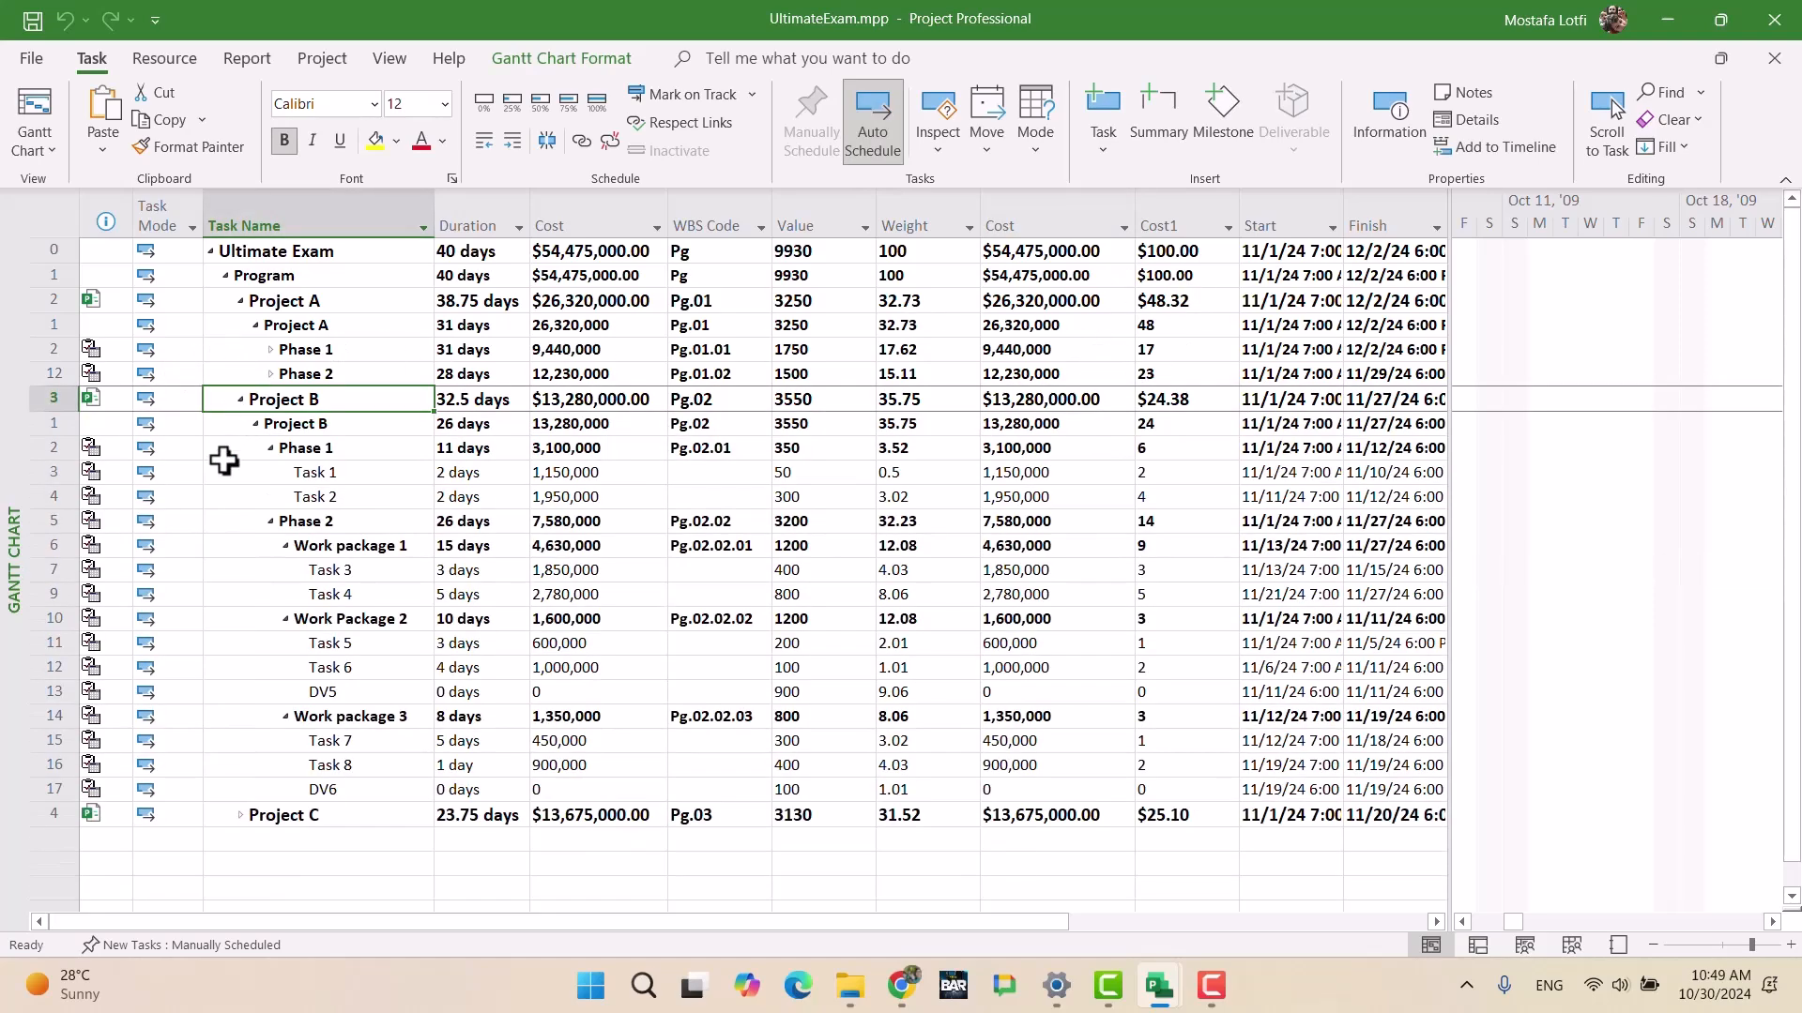
click(235, 813)
double_click(235, 813)
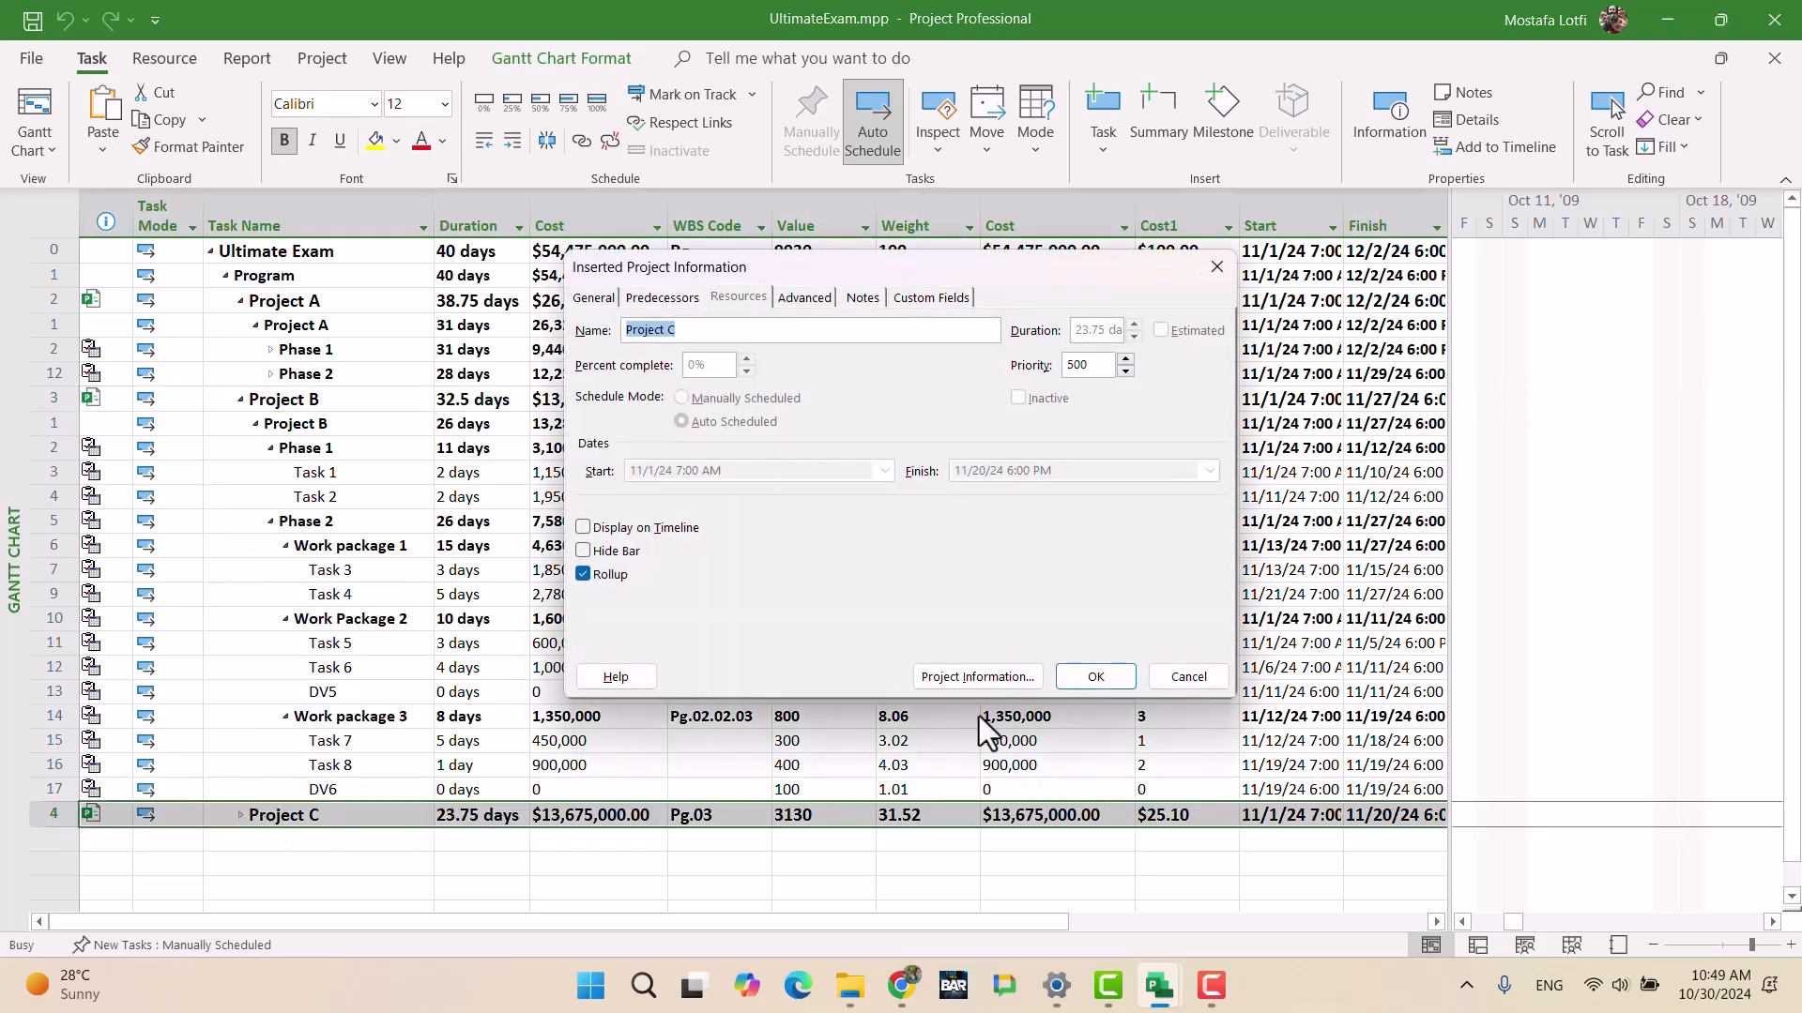
click(1188, 676)
click(240, 814)
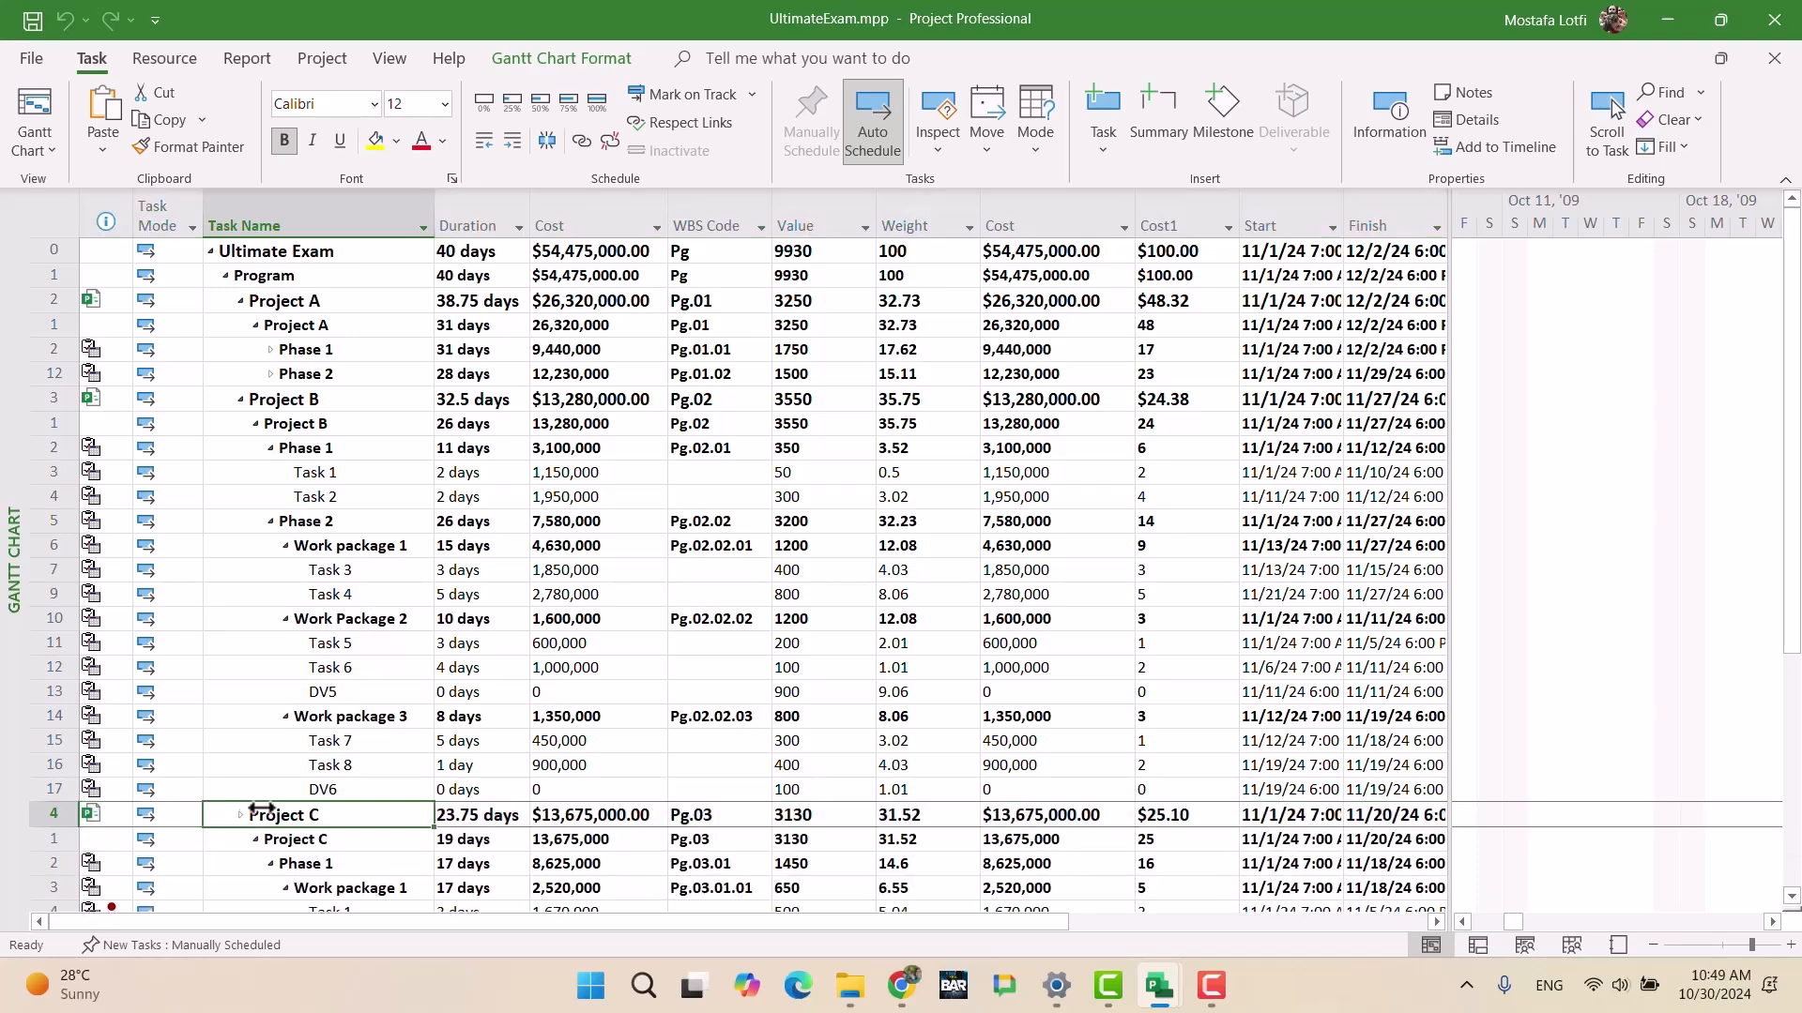
scroll(784, 765, down, 2)
scroll(1078, 770, down, 5)
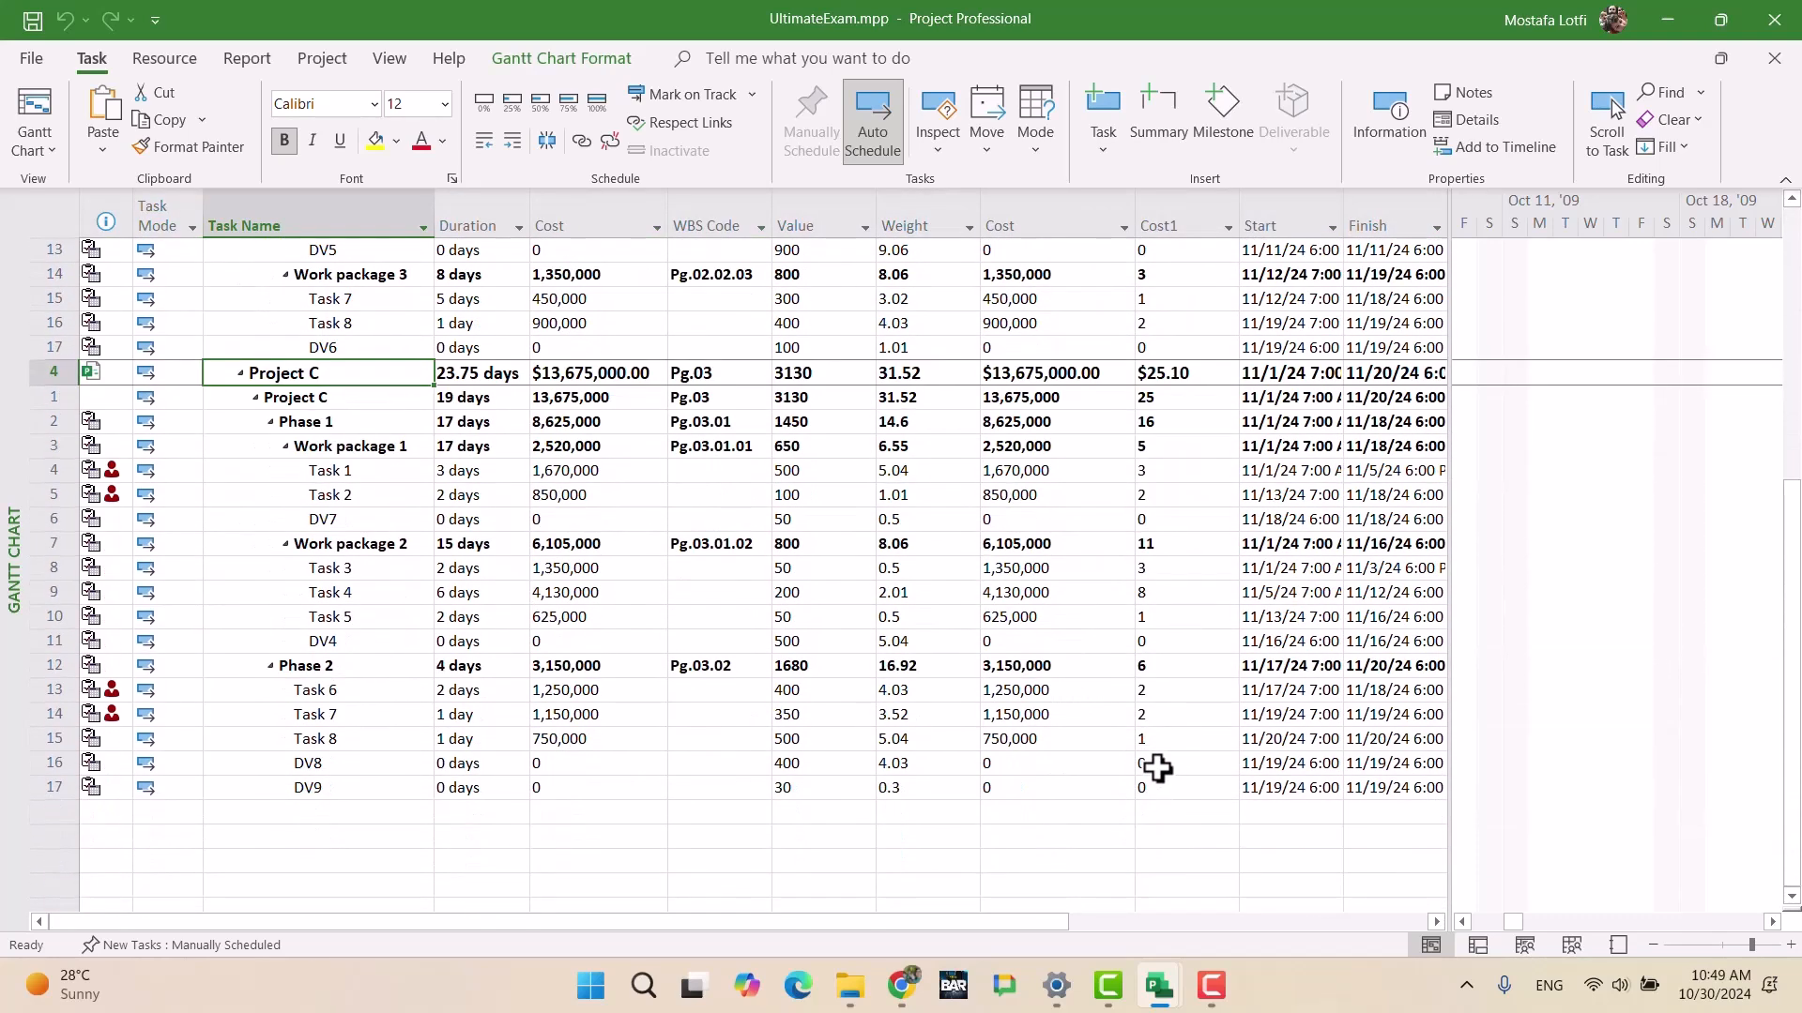
scroll(1122, 614, up, 3)
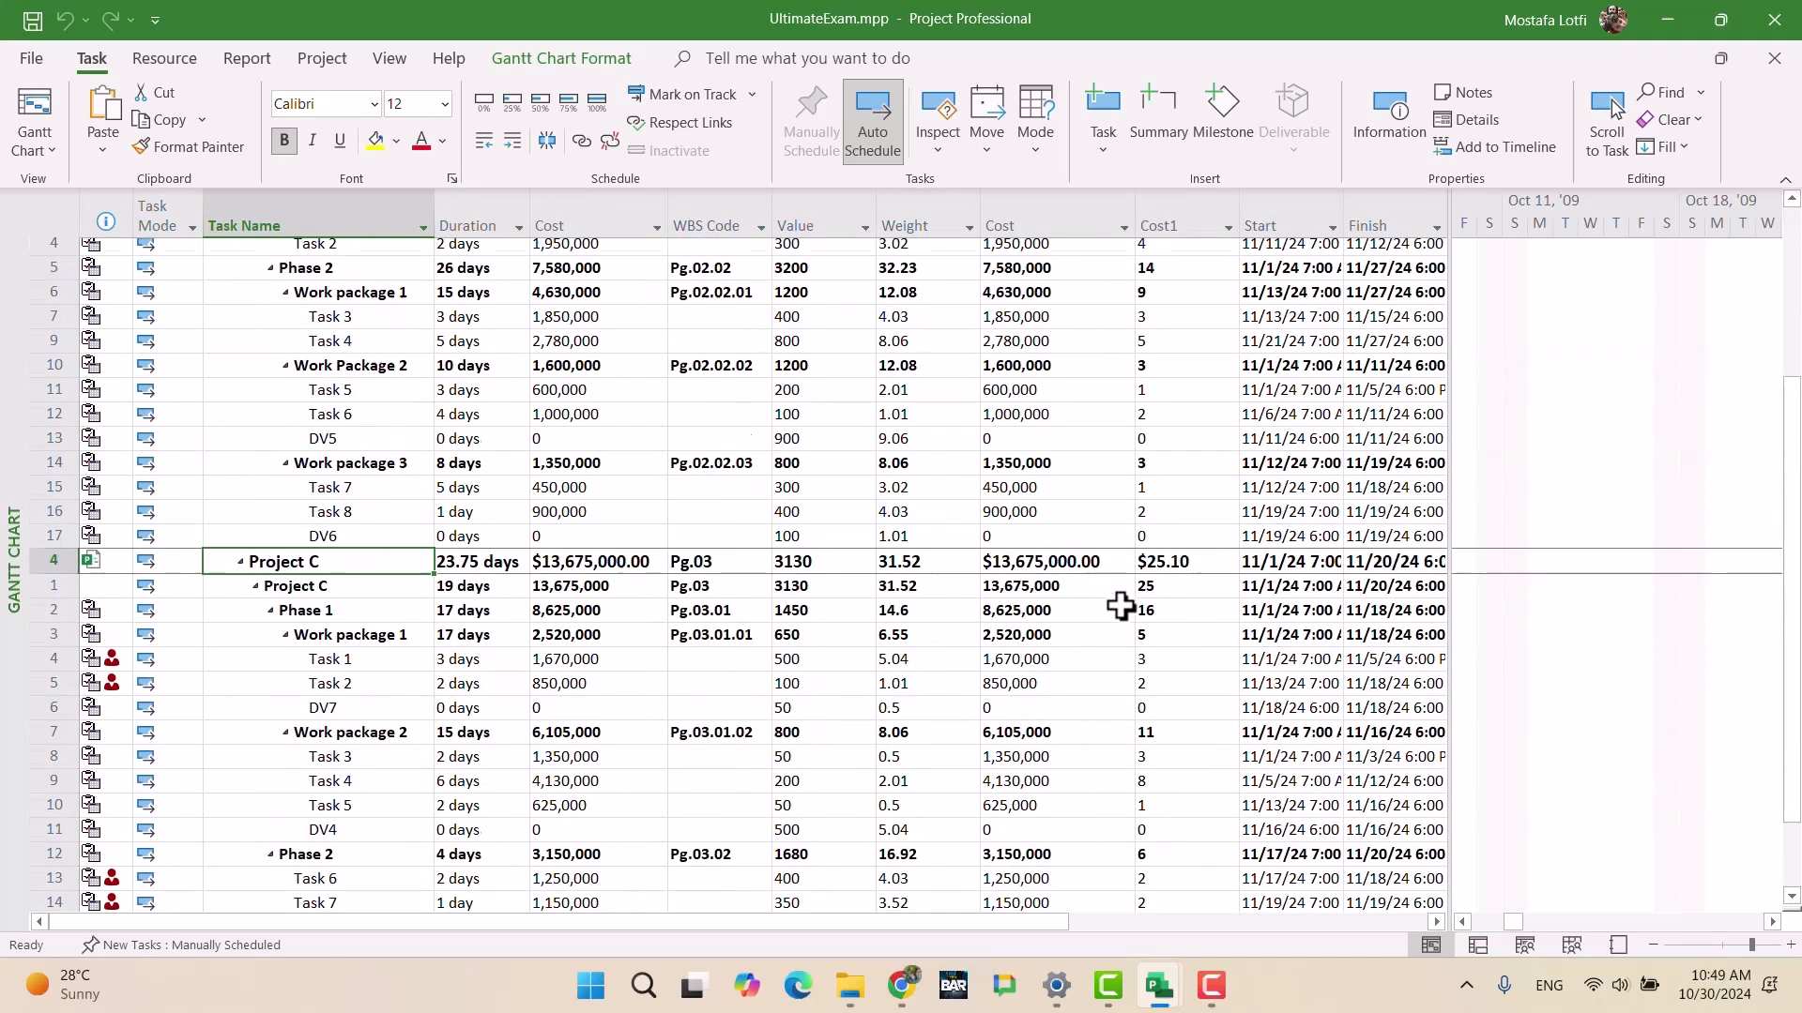
scroll(1120, 610, up, 3)
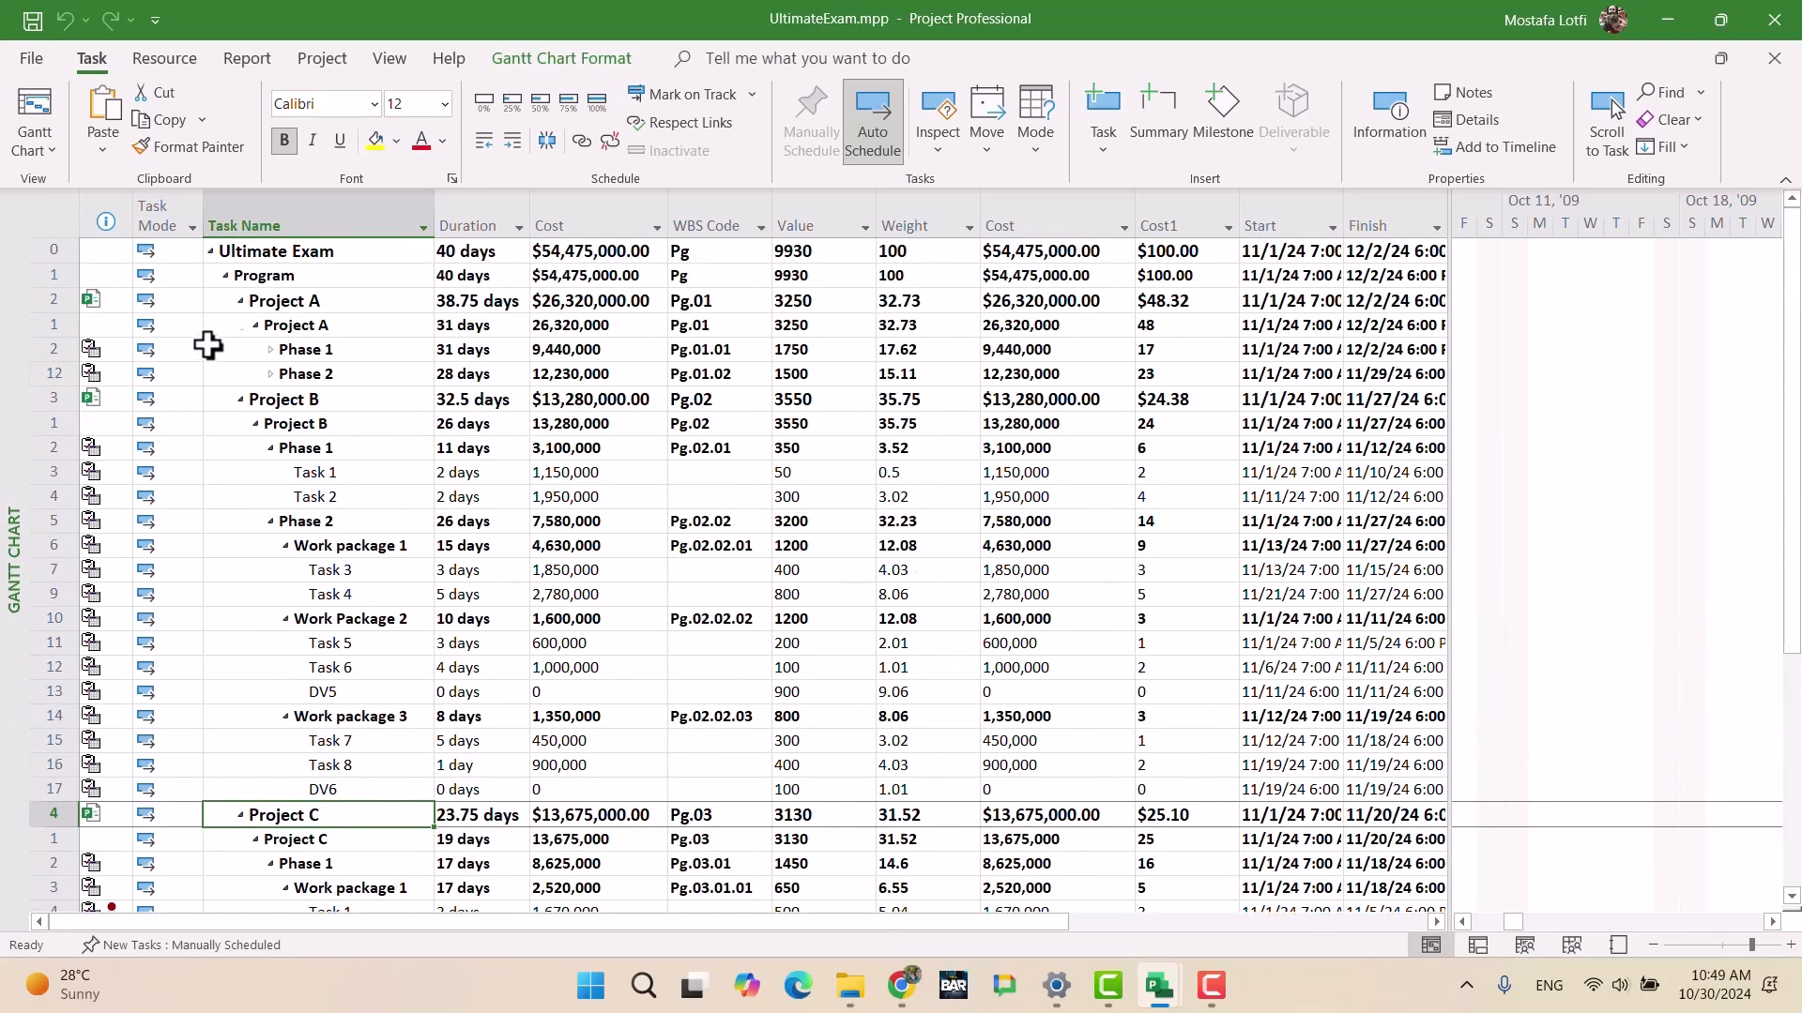
Step: Collapse Projects A, B and C and check Project A's Cost1 of $48.32
click(241, 300)
click(240, 328)
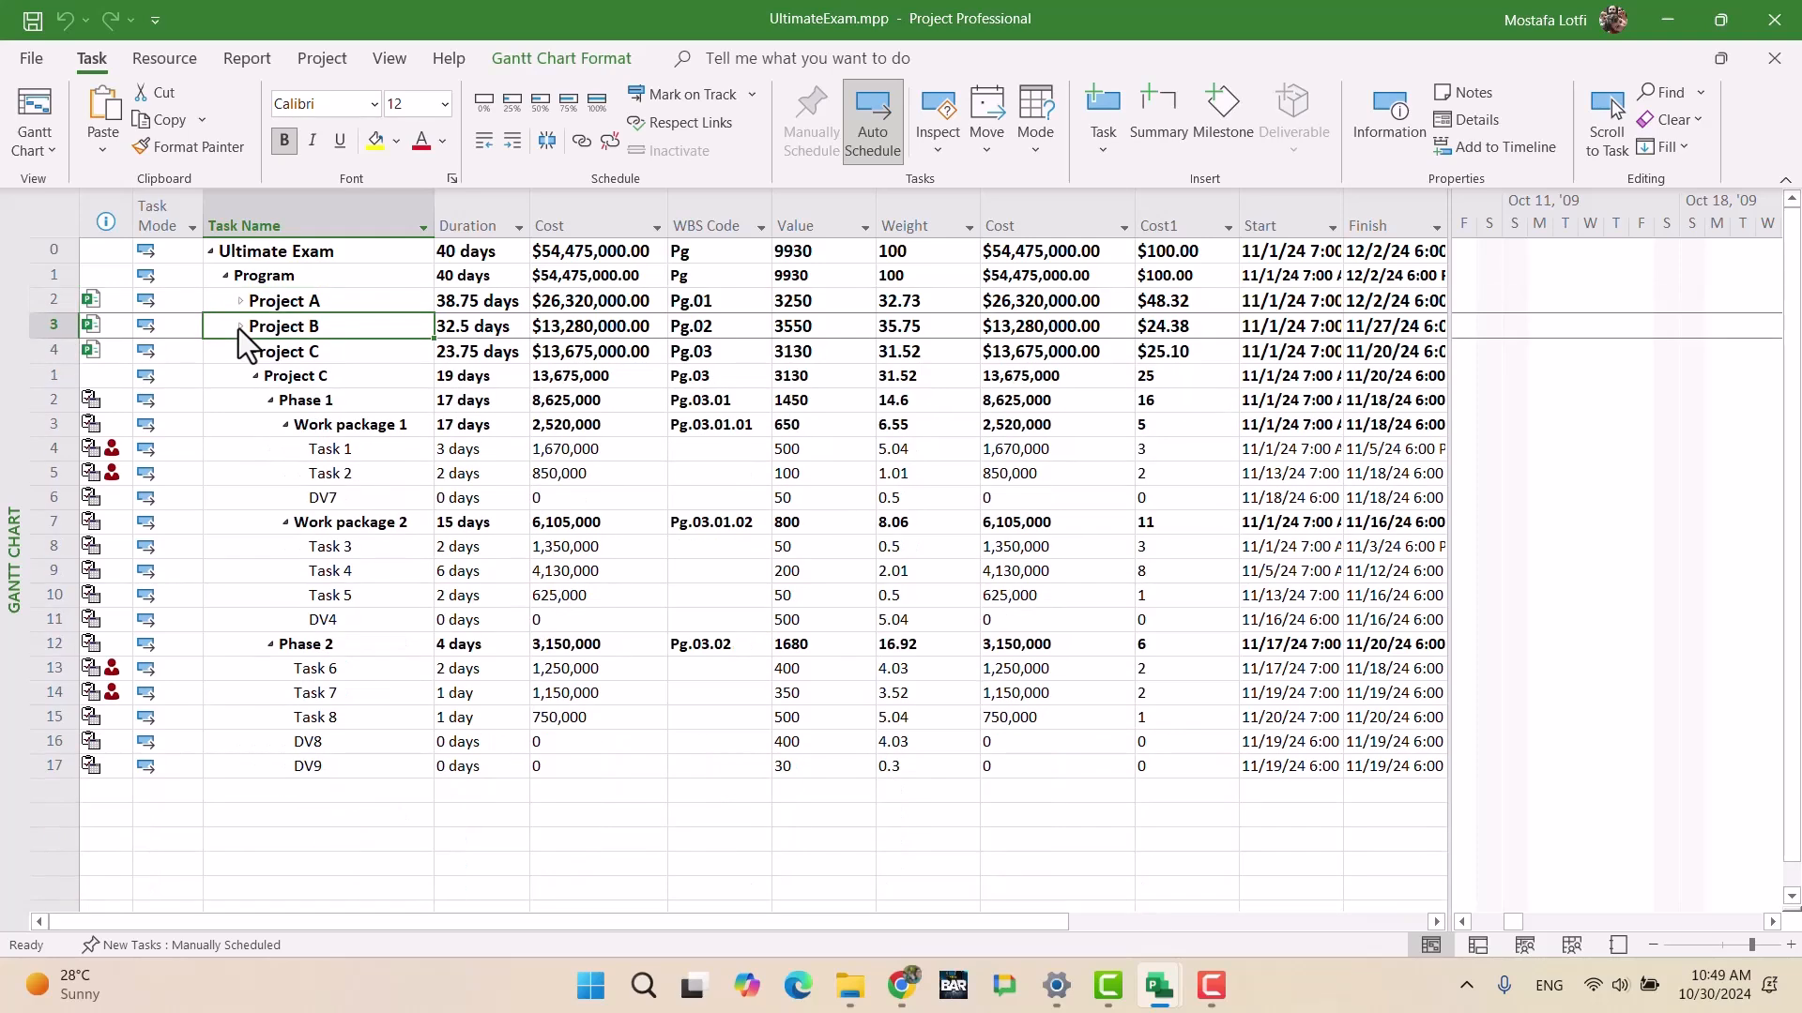
click(240, 353)
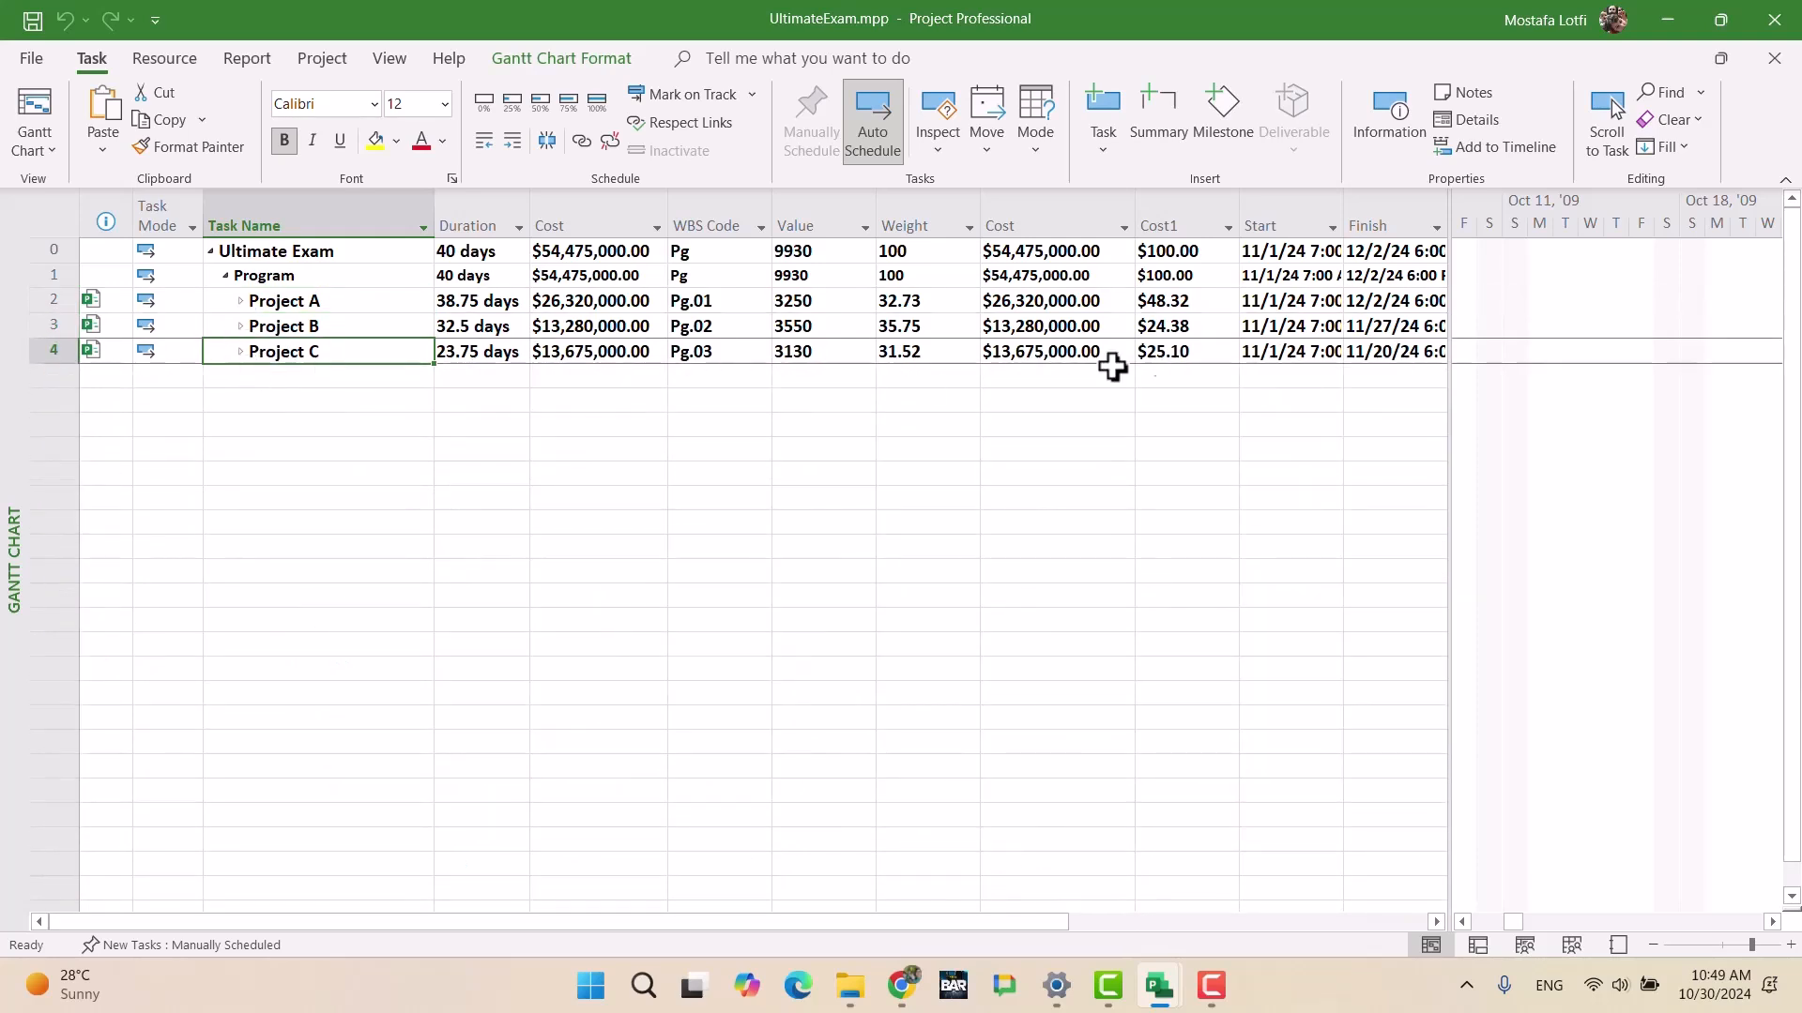
click(1200, 302)
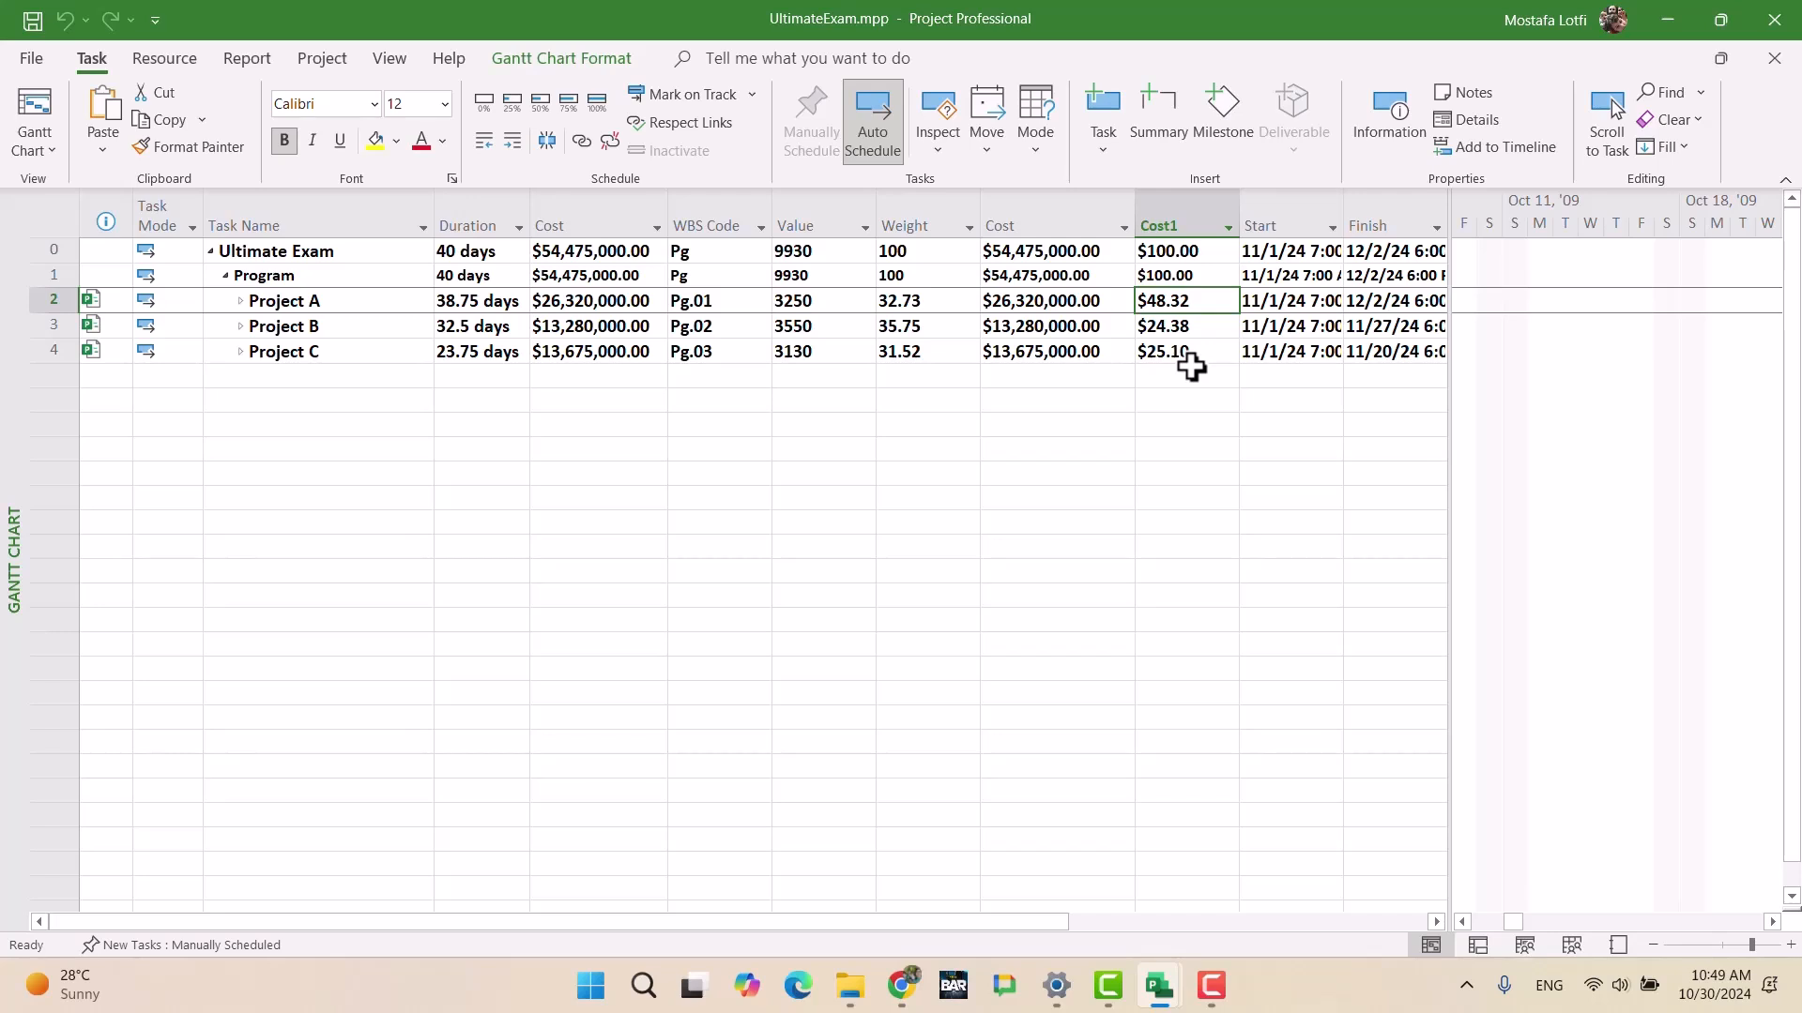
Step: Save UltimateExam.mpp with Ctrl+S, saving changes to all subproject files
click(925, 324)
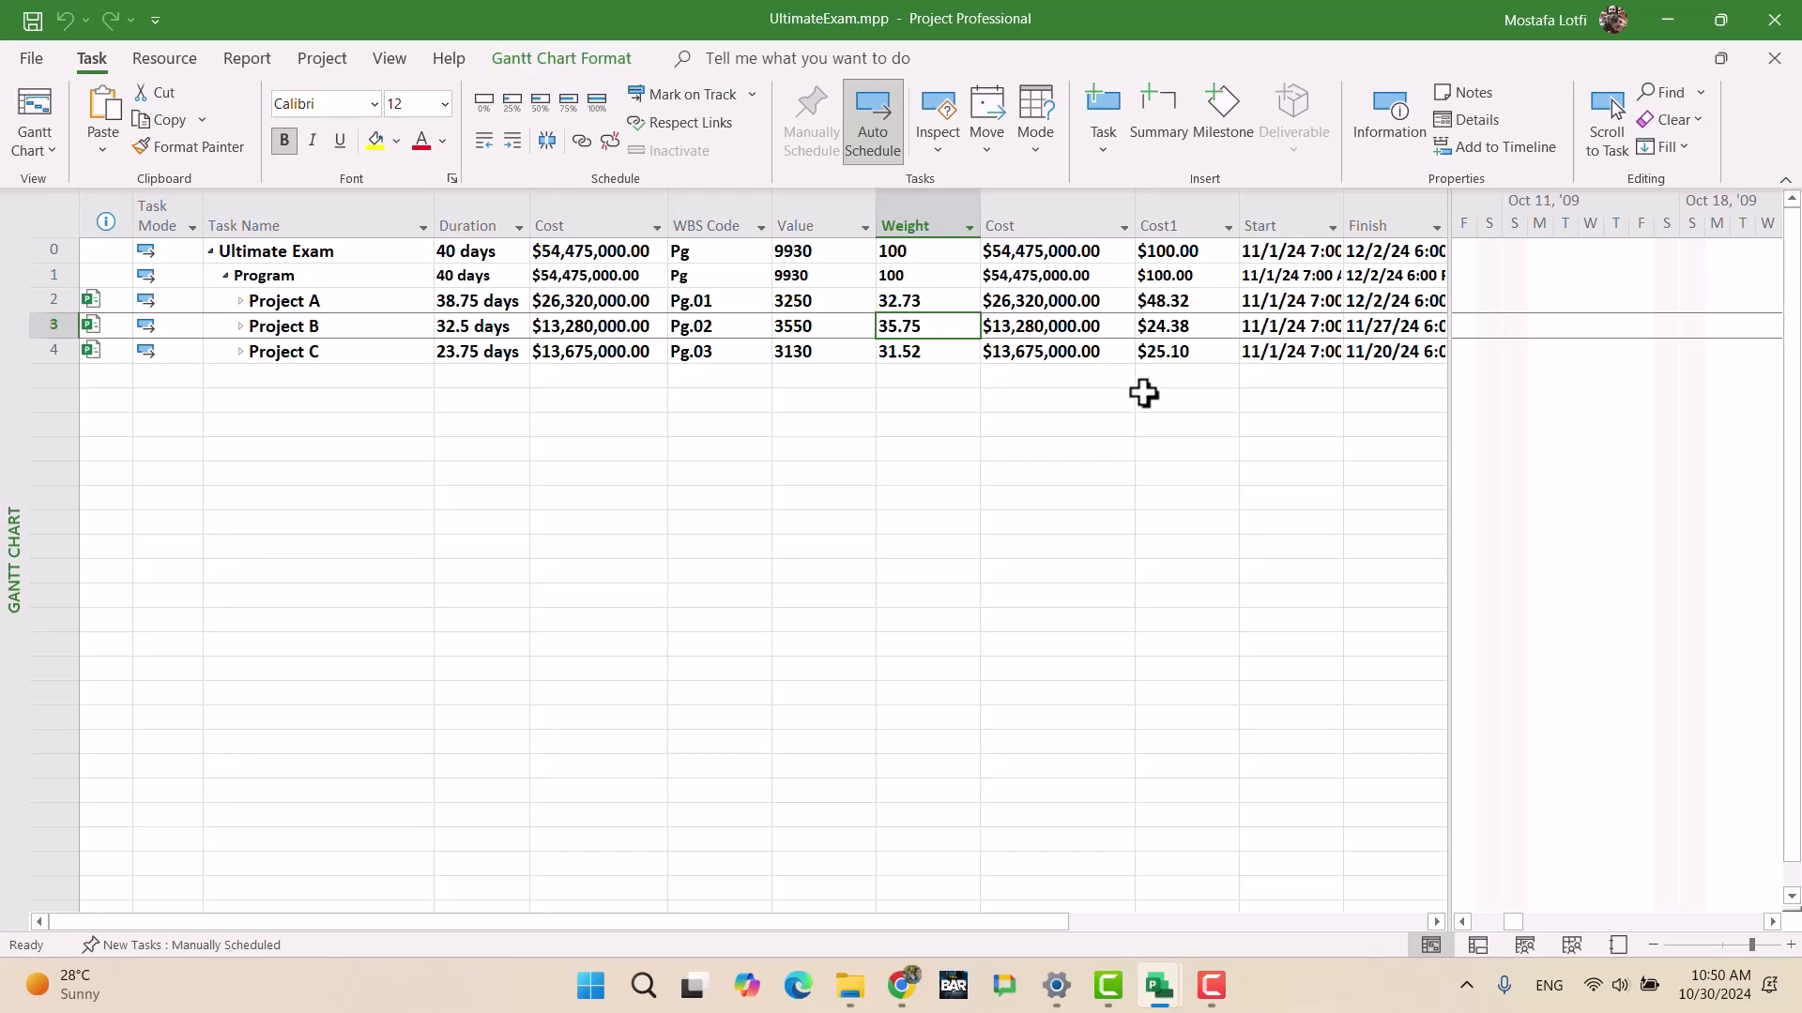
key(ctrl+s)
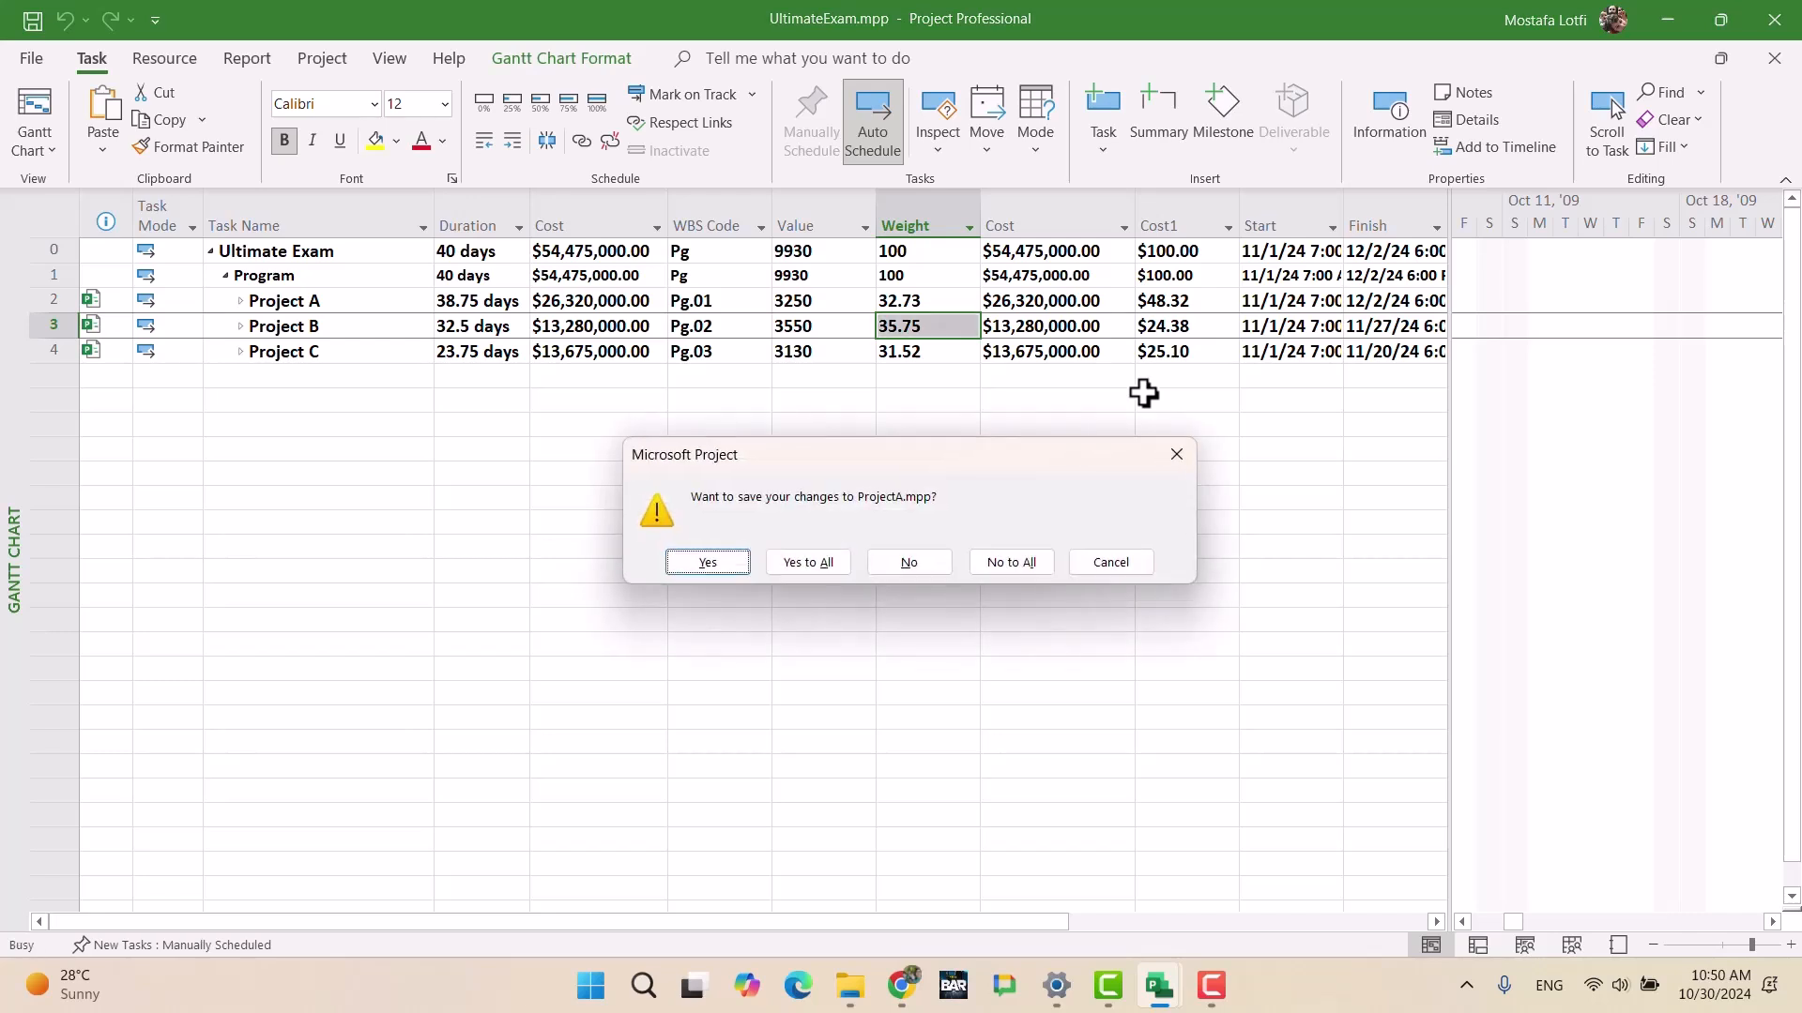
click(834, 563)
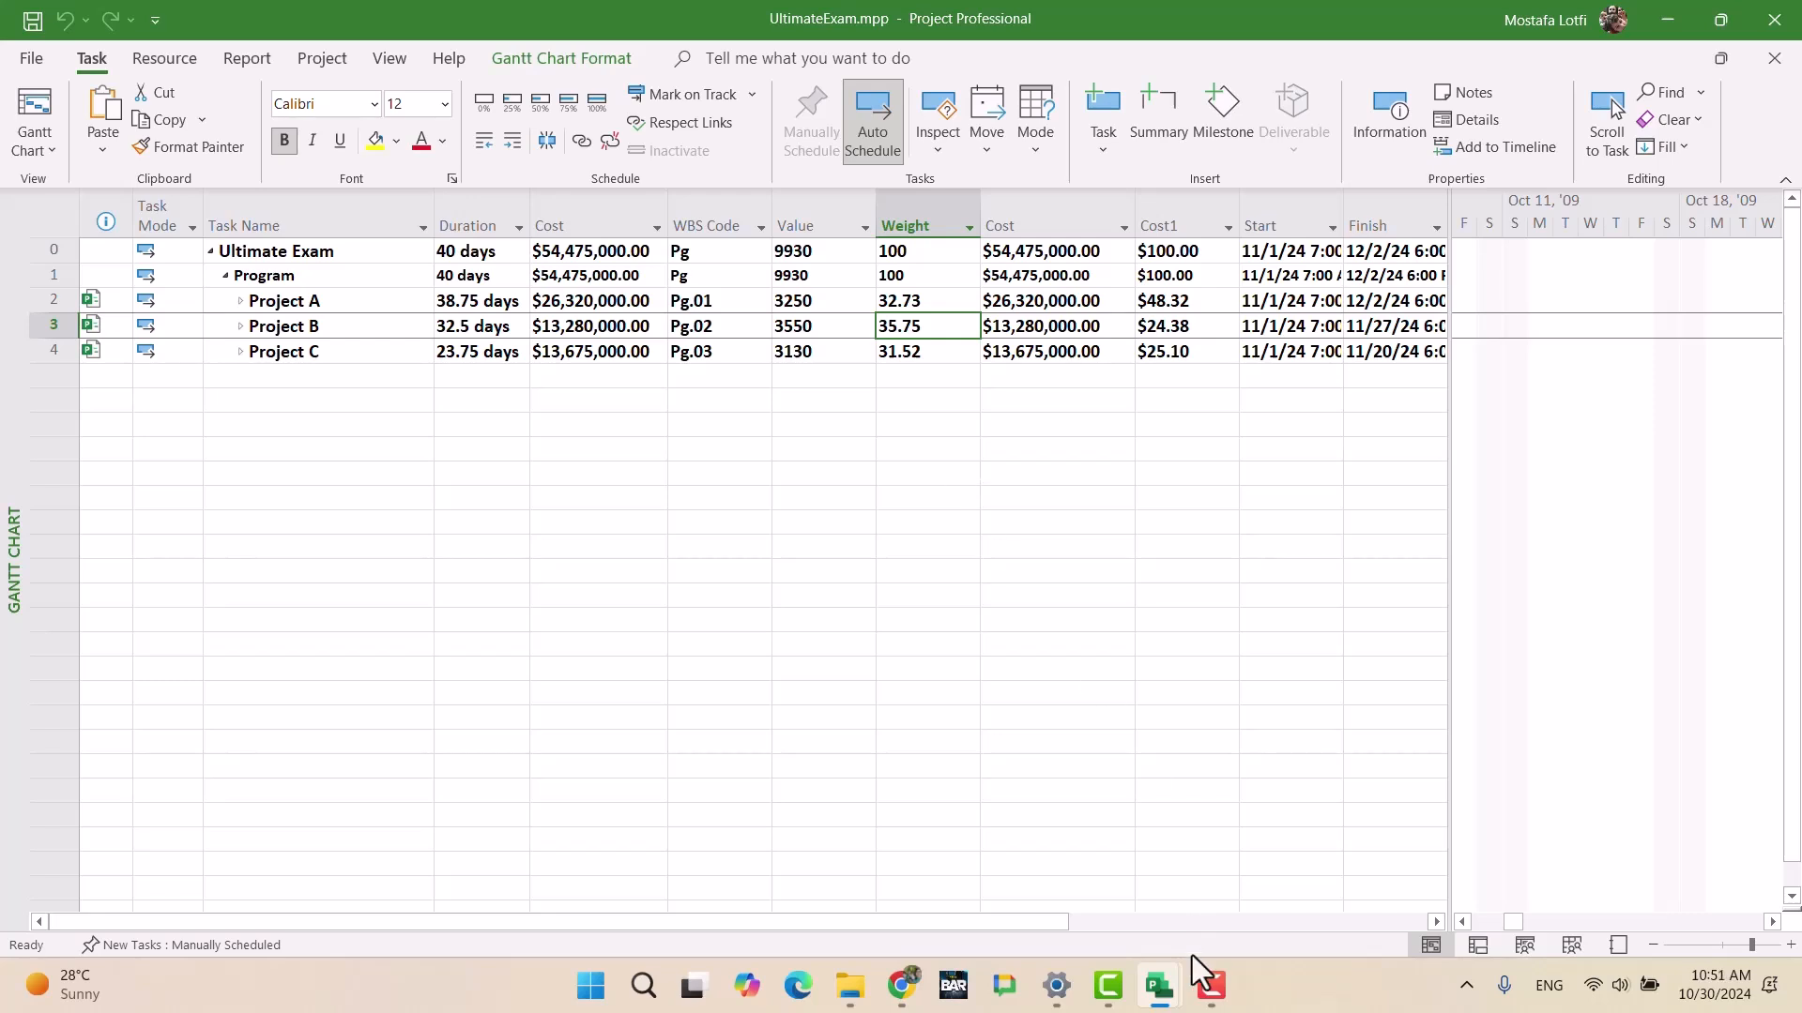
Step: Switch to the exam brief in Google Docs and review its resource descriptions, including Admin costs
mouse_move(1096, 1008)
click(901, 985)
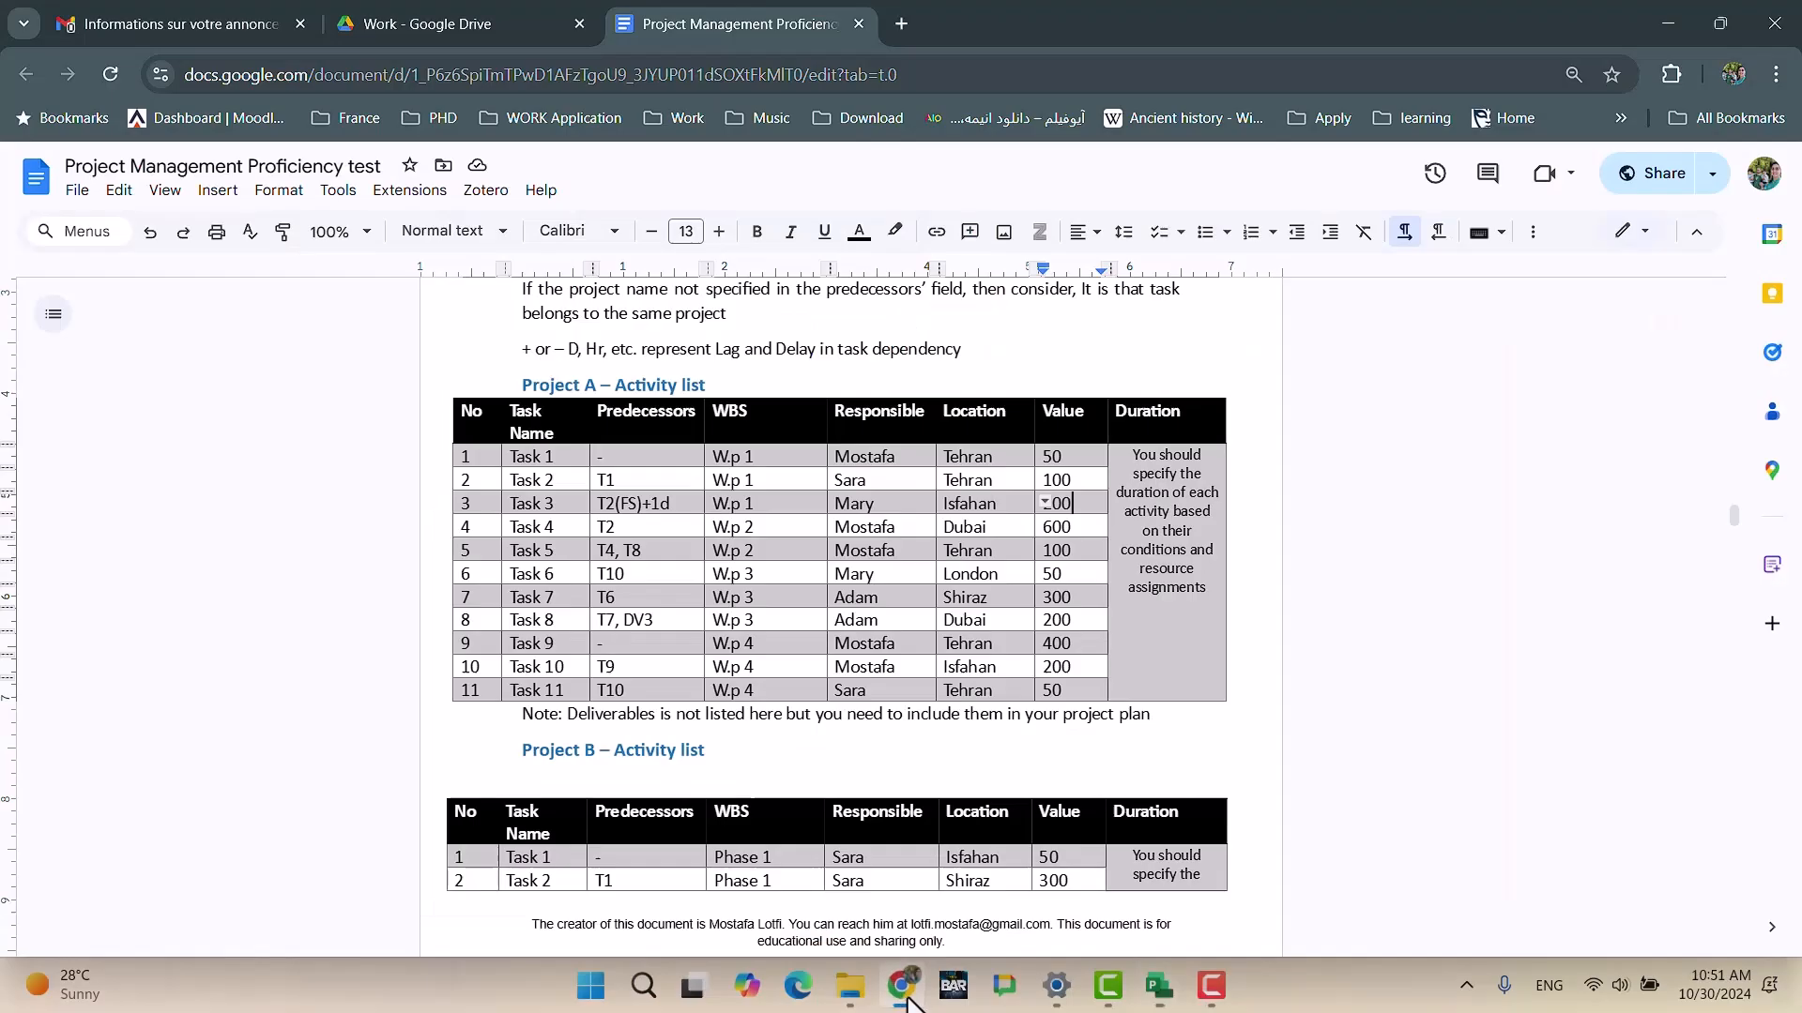
scroll(711, 722, up, 15)
scroll(711, 722, up, 3)
scroll(710, 722, down, 20)
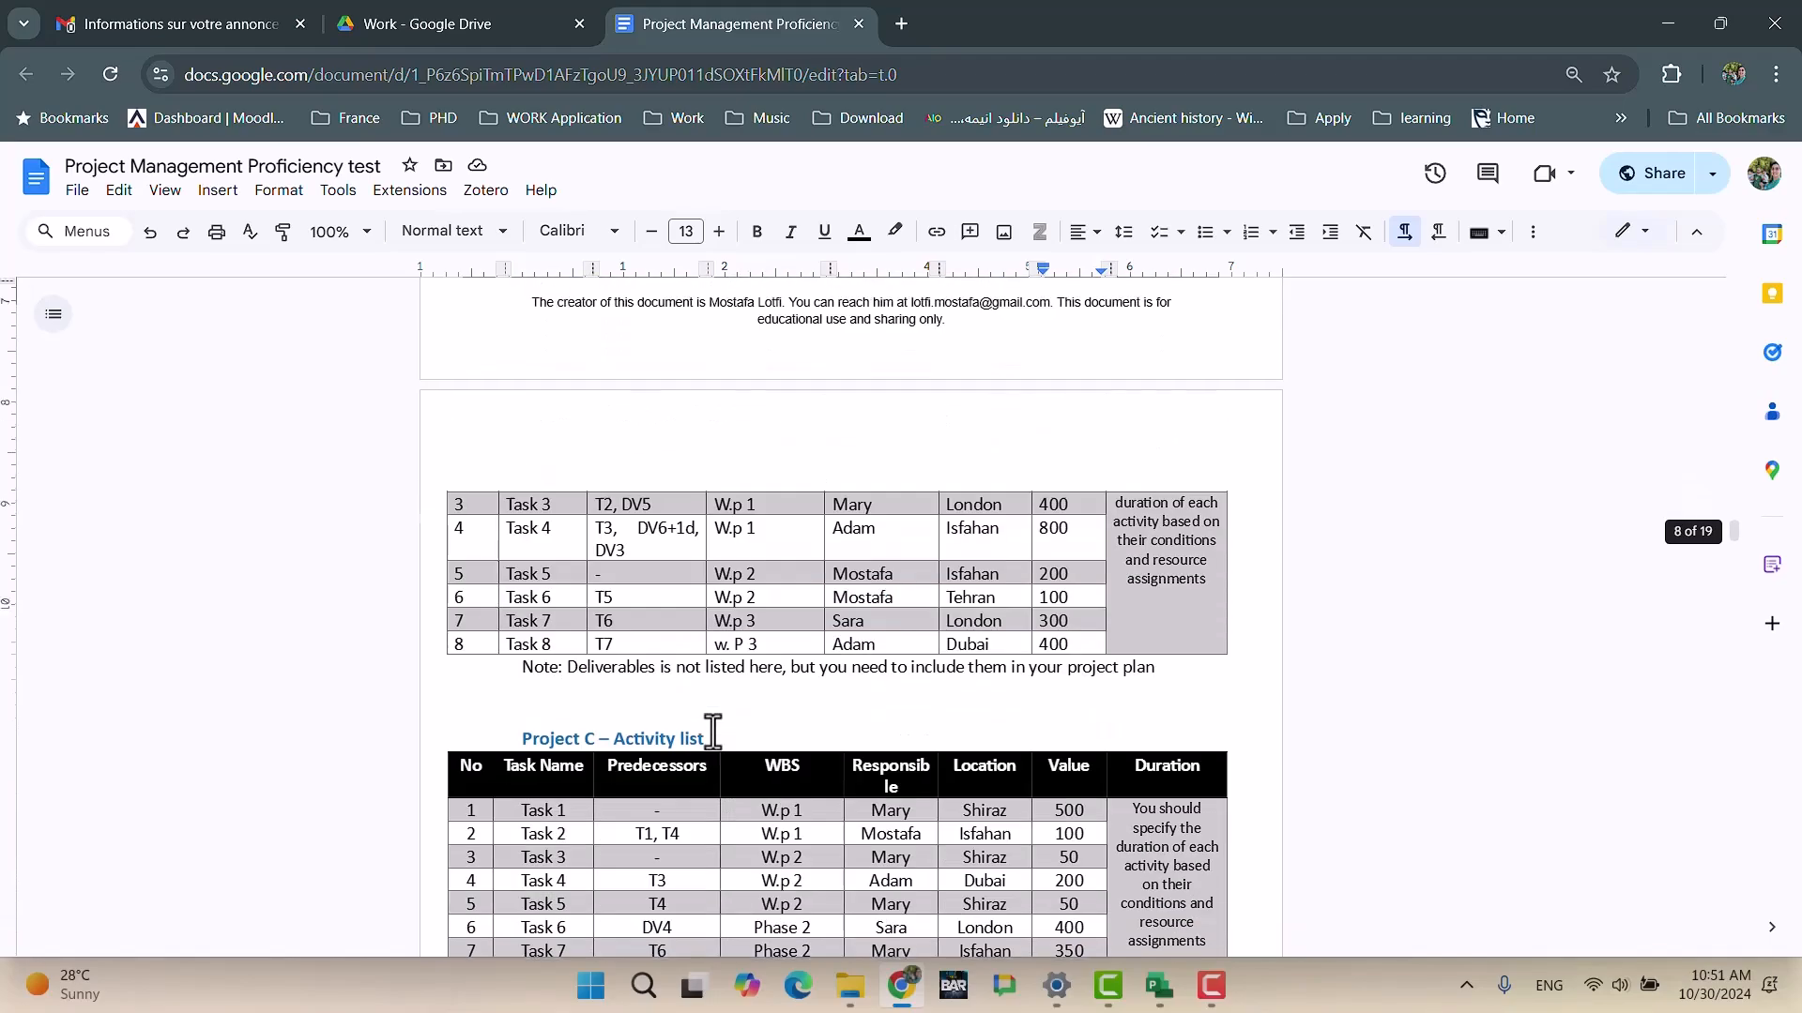
scroll(713, 734, down, 18)
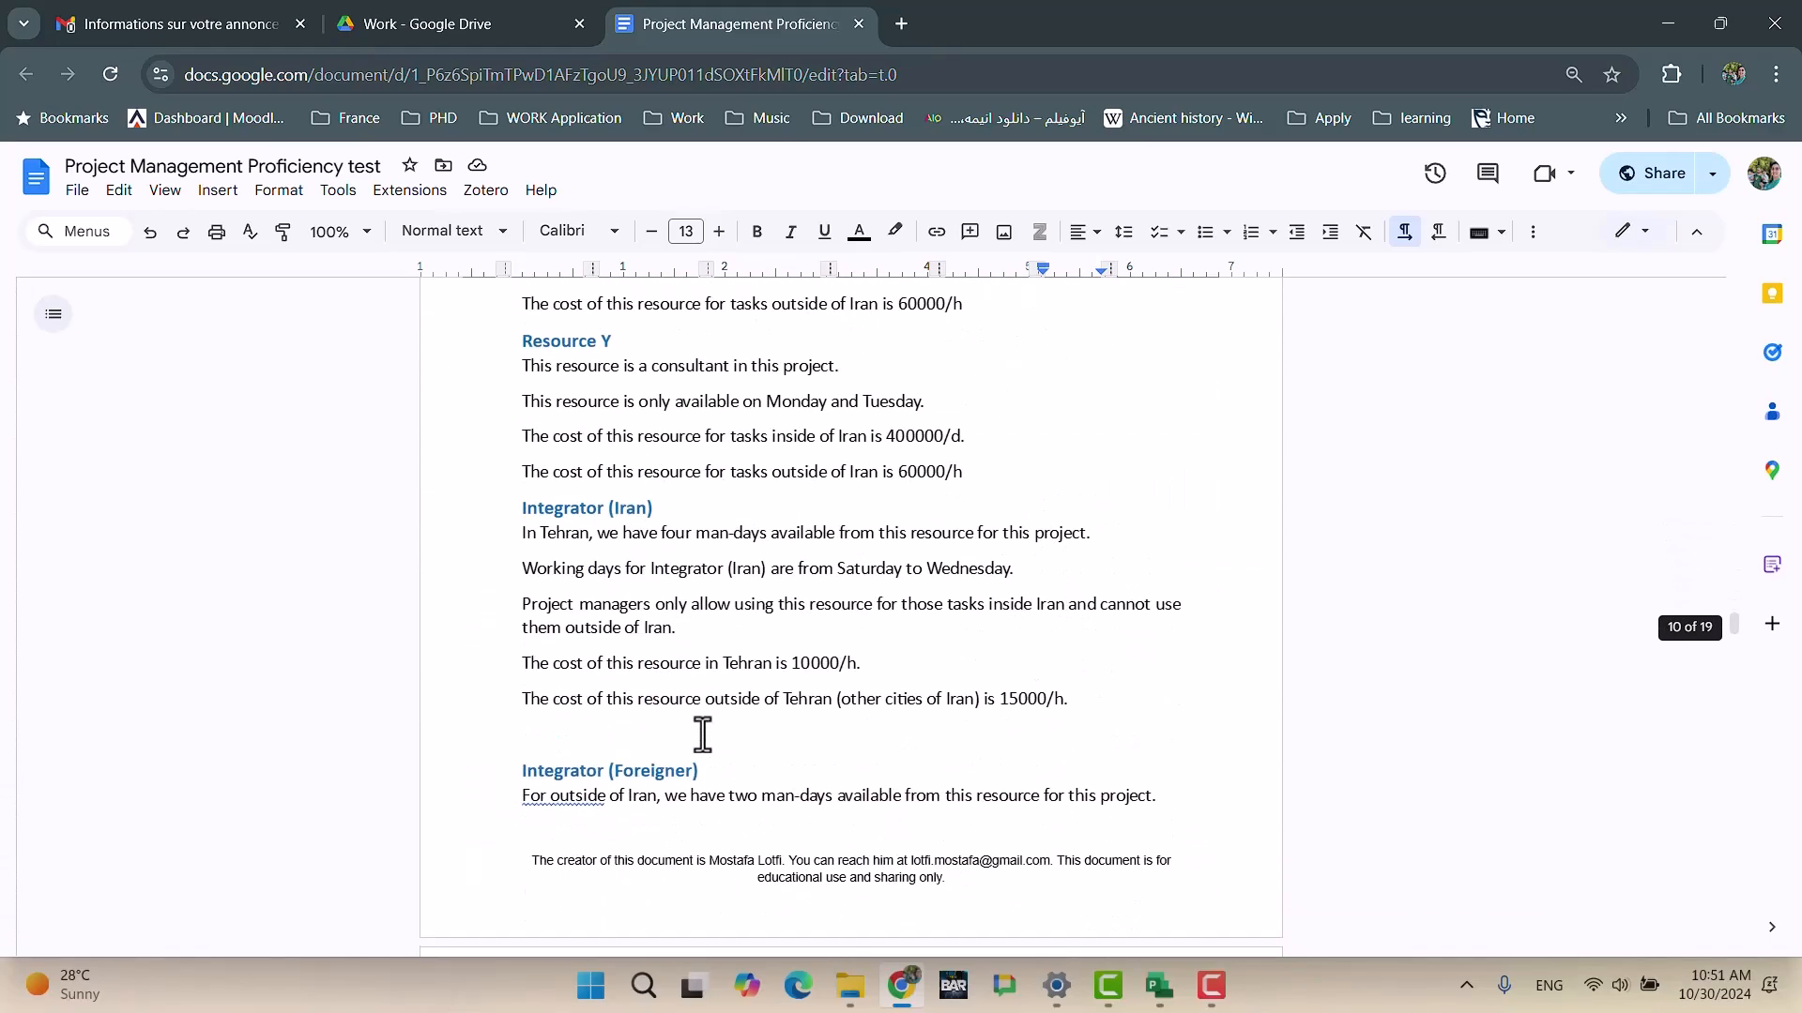
scroll(700, 736, down, 10)
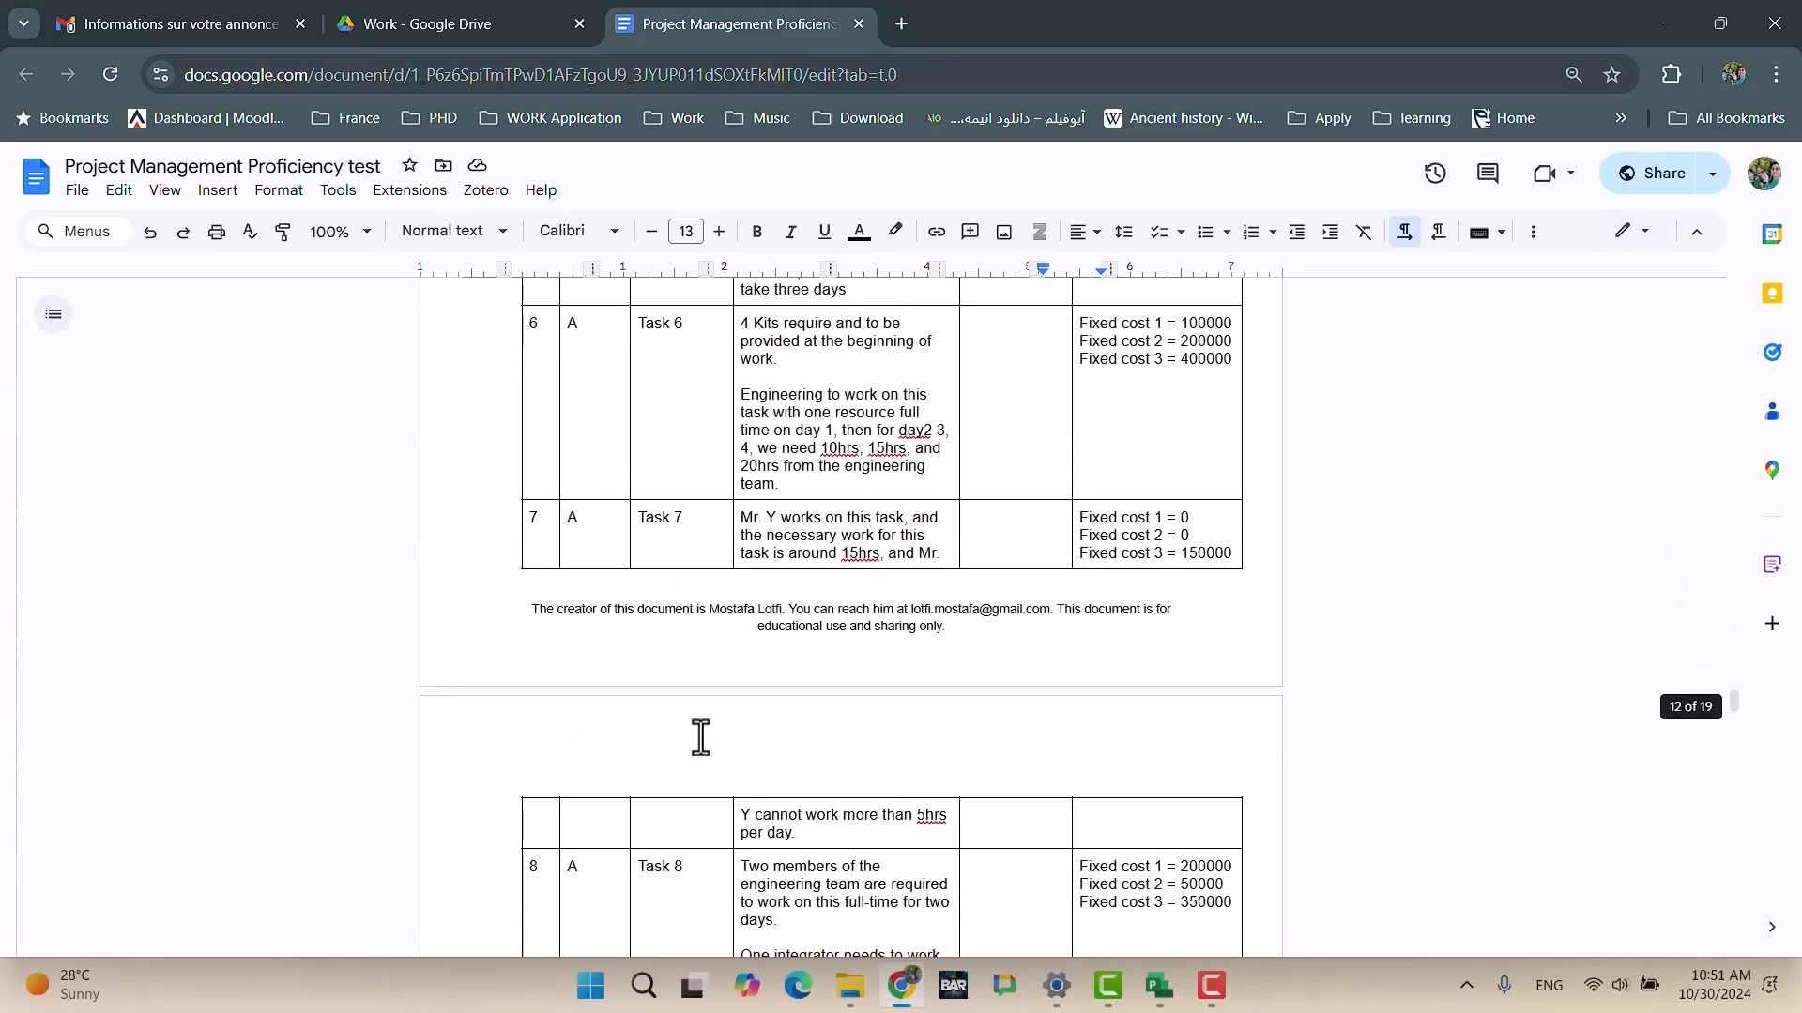
scroll(701, 737, up, 14)
scroll(701, 737, up, 15)
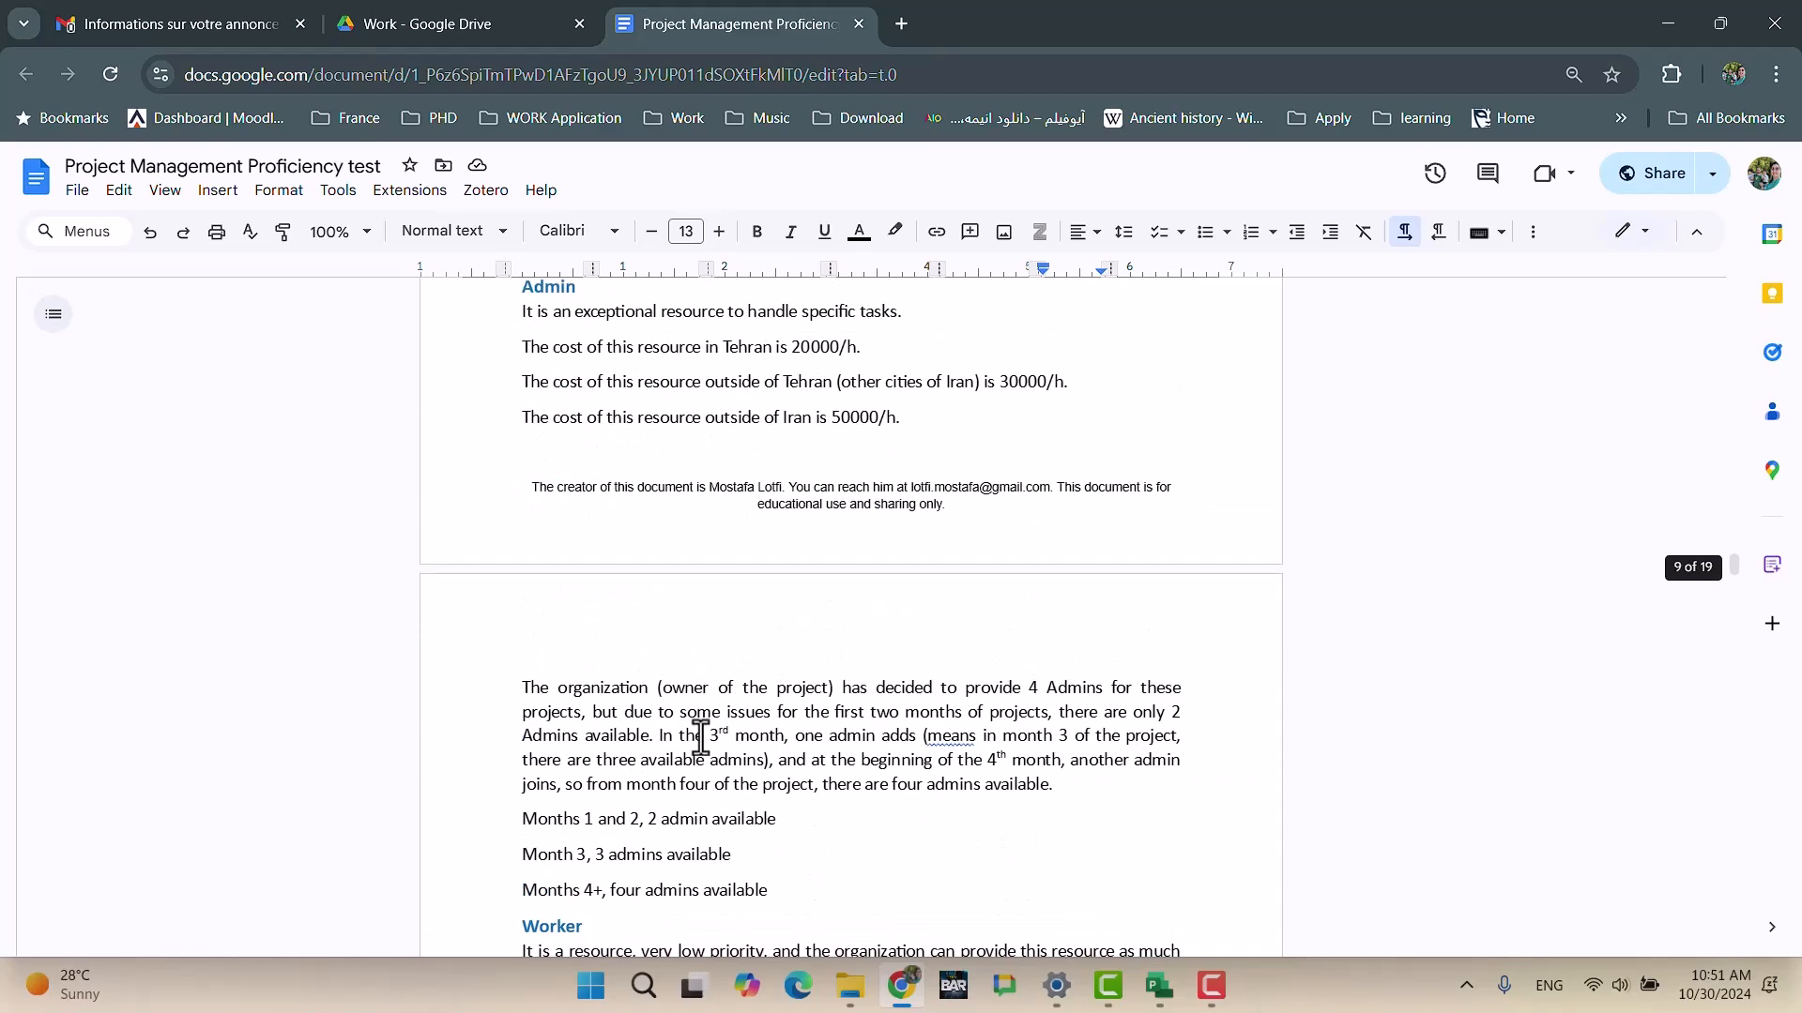